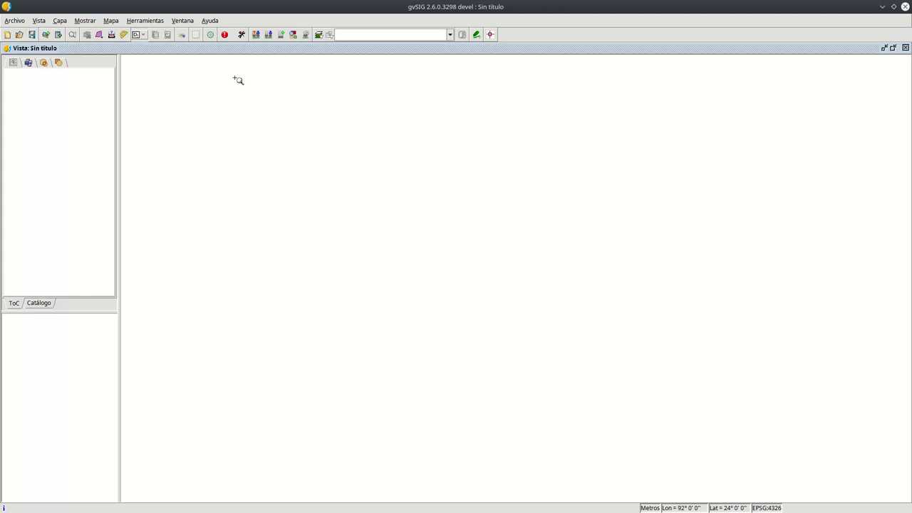
- Start a new table document from files and browse to the datos/geodata/vector/csv/taller-modelo-datos-2022 folder
click(884, 48)
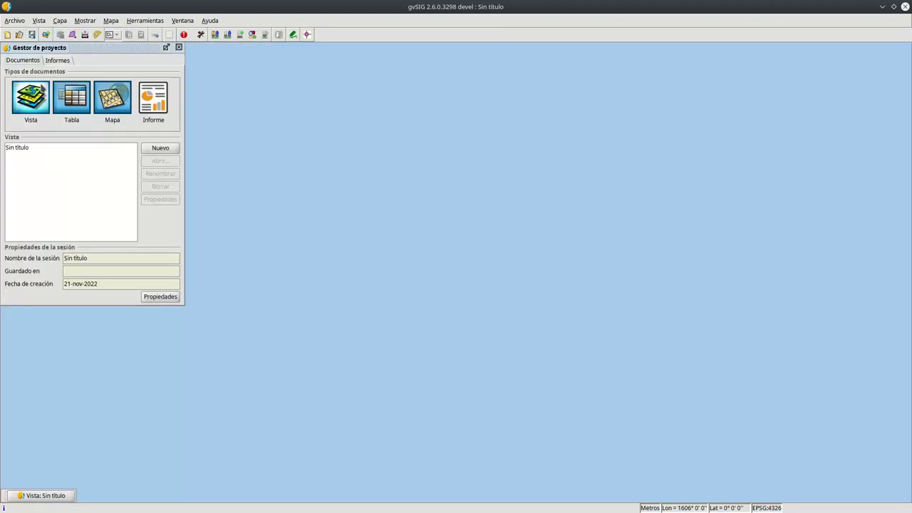
click(72, 97)
click(161, 148)
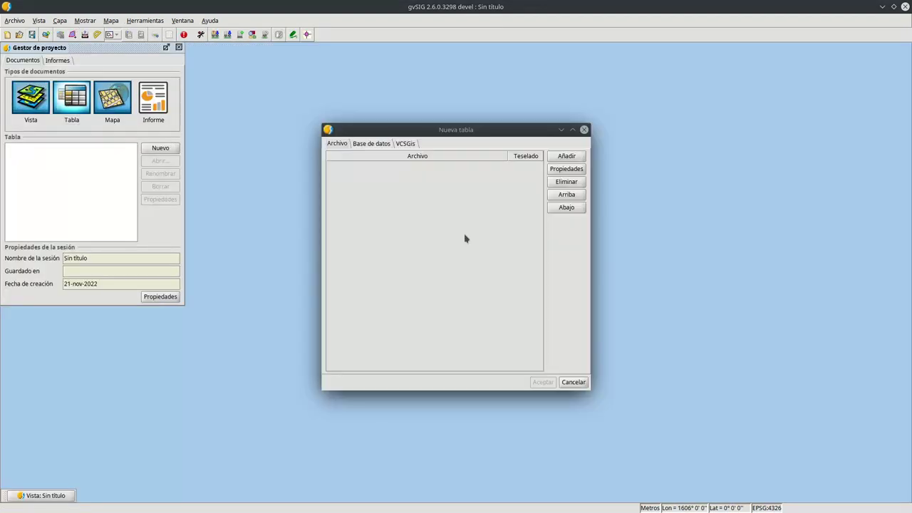
click(567, 157)
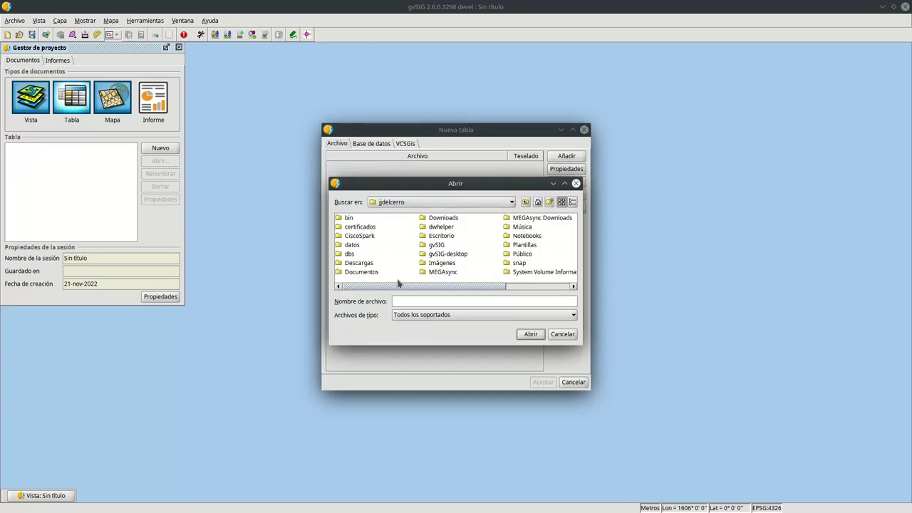
double_click(353, 245)
click(357, 236)
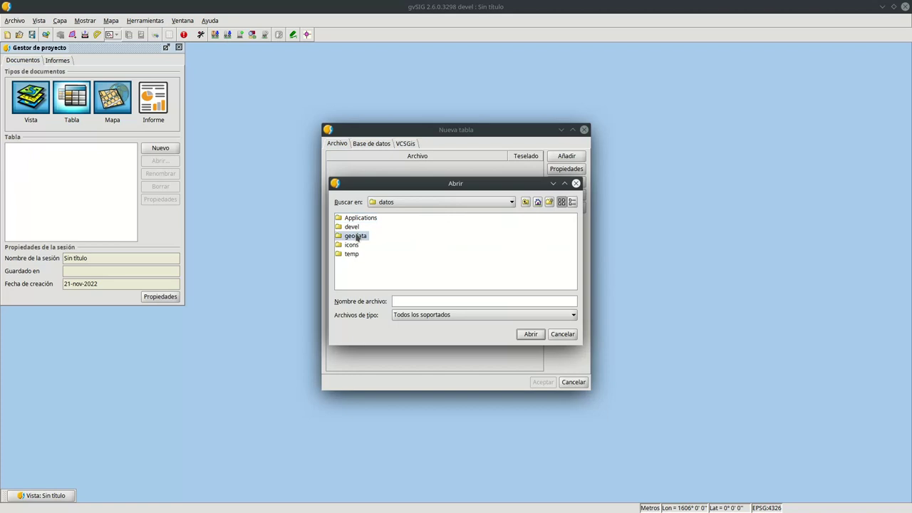
double_click(356, 235)
double_click(352, 228)
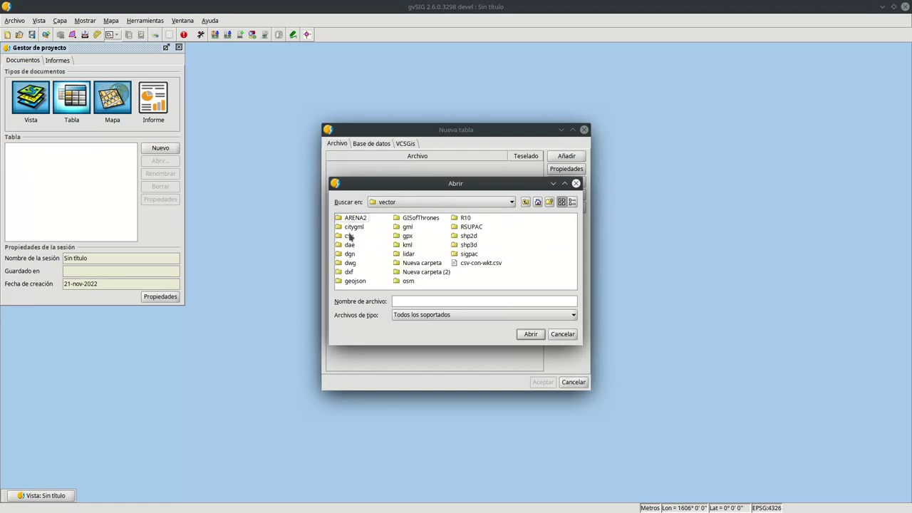
double_click(349, 236)
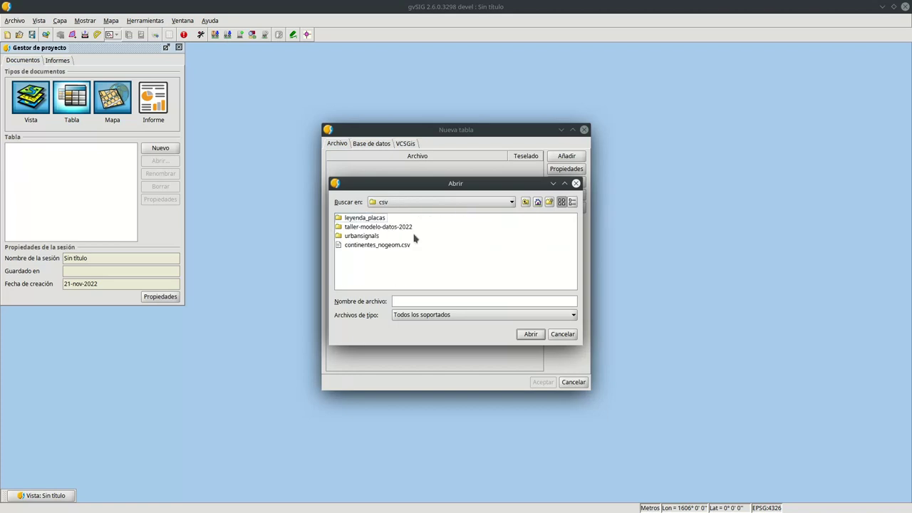
double_click(359, 228)
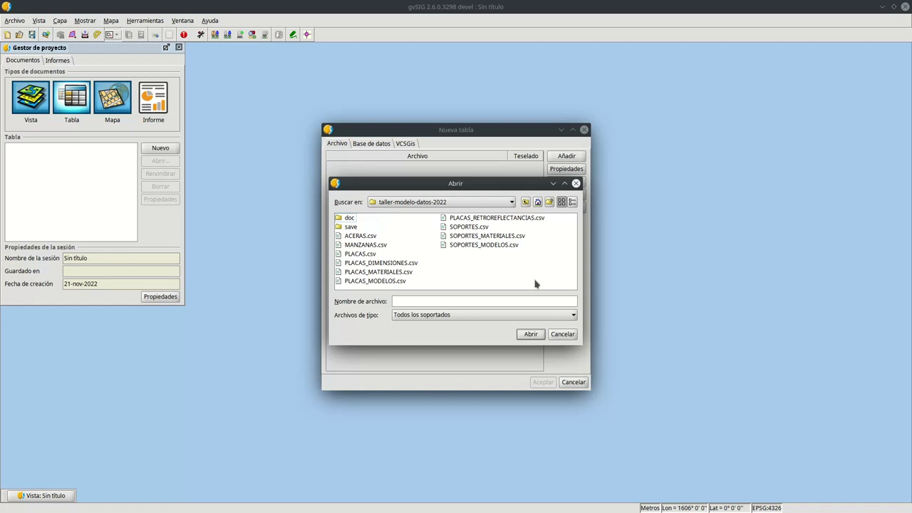
- Load the PLACAS and SOPORTES CSV files, from PLACAS.csv through SOPORTES_MODELOS.csv, as project tables
click(368, 254)
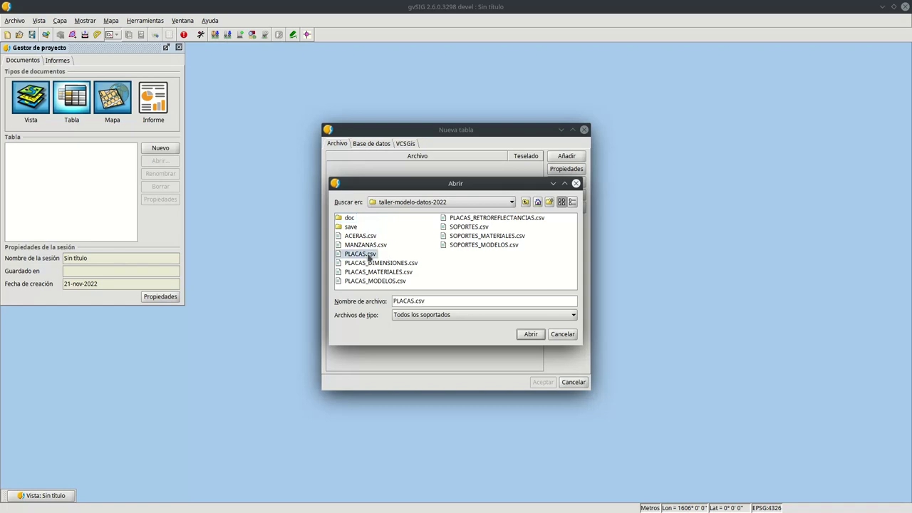
shift+click(490, 246)
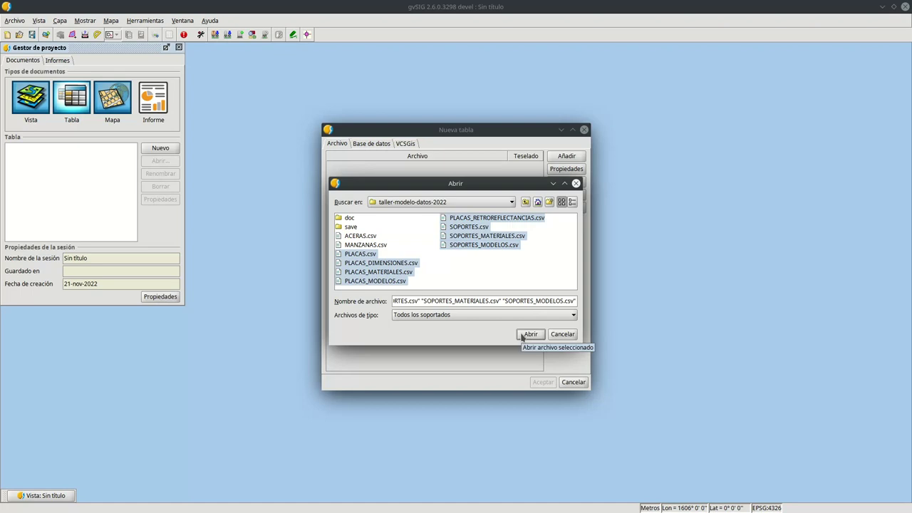
click(529, 334)
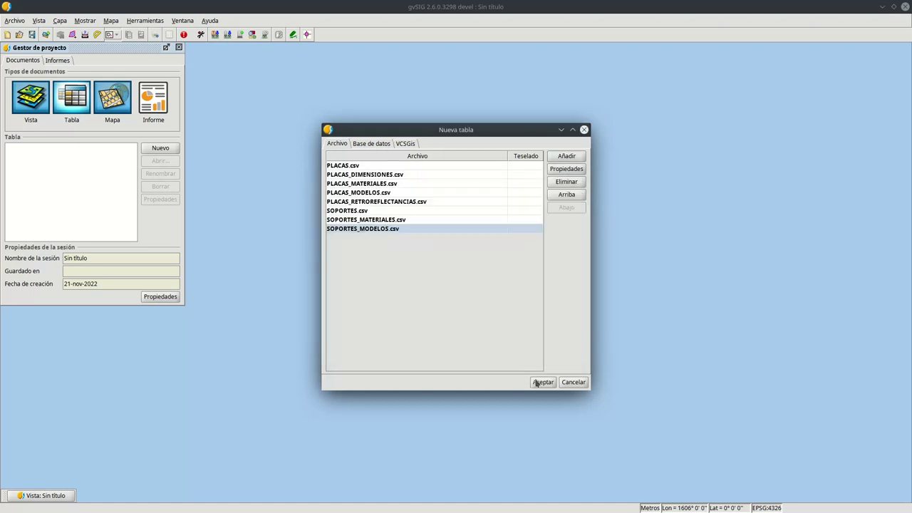
click(341, 166)
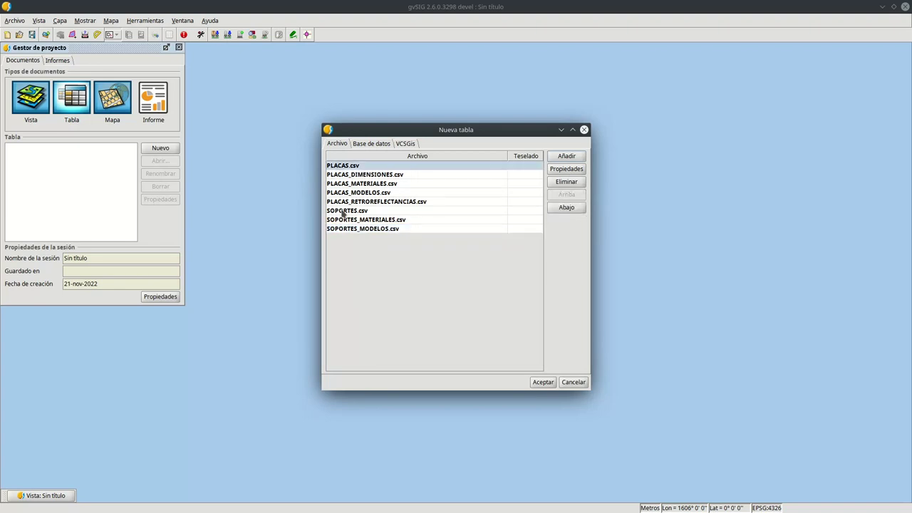
click(343, 212)
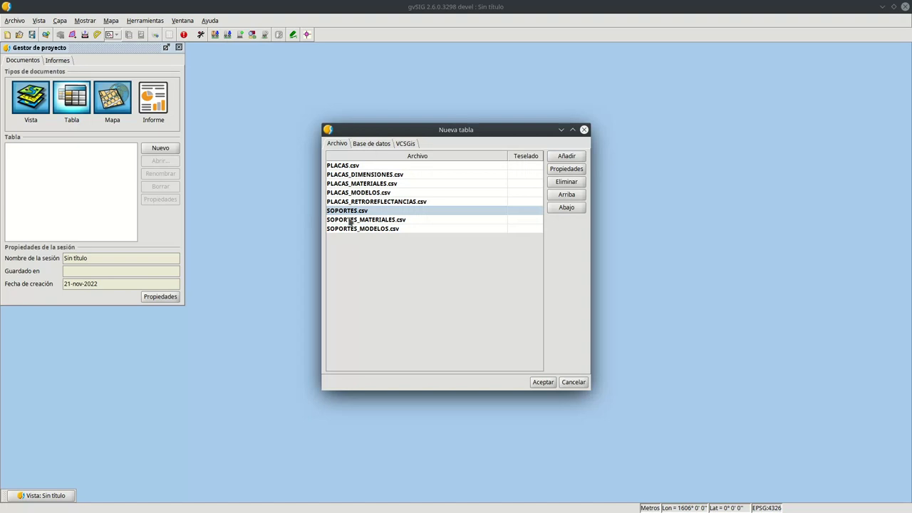
click(537, 381)
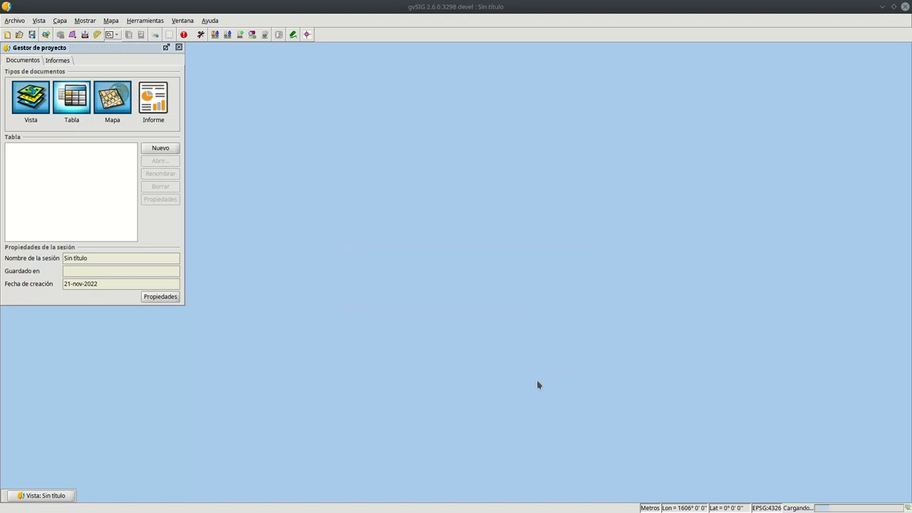
- Spread out the SOPORTES_MODELOS, SOPORTES_MATERIALES and SOPORTES table windows so their records can be viewed together
drag(683, 89, 479, 175)
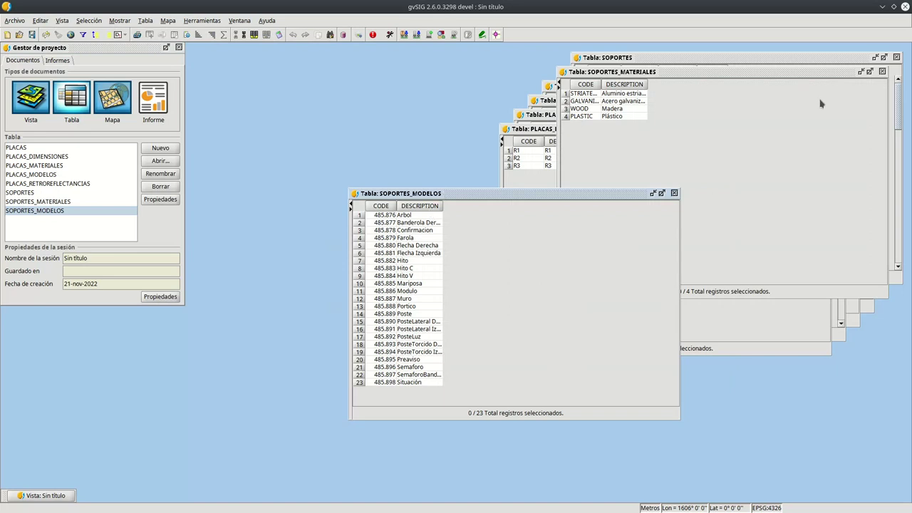
drag(608, 196, 407, 143)
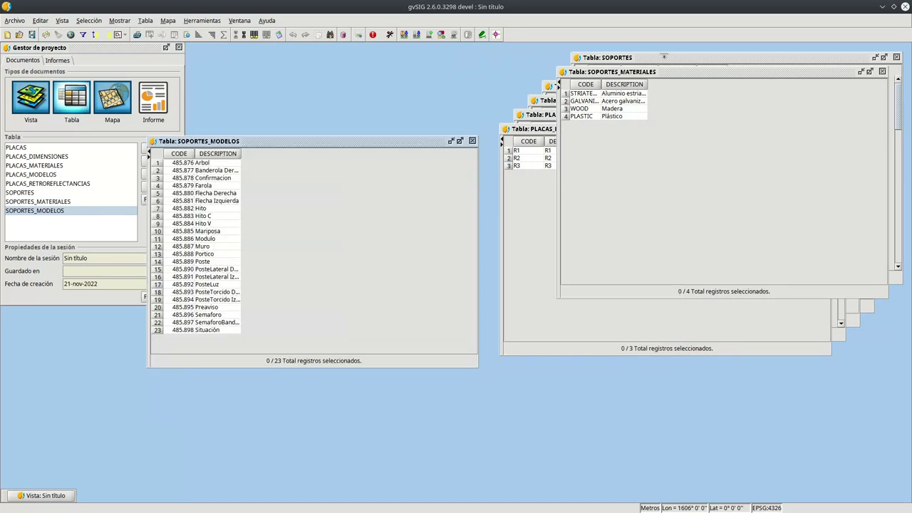
drag(660, 74, 450, 202)
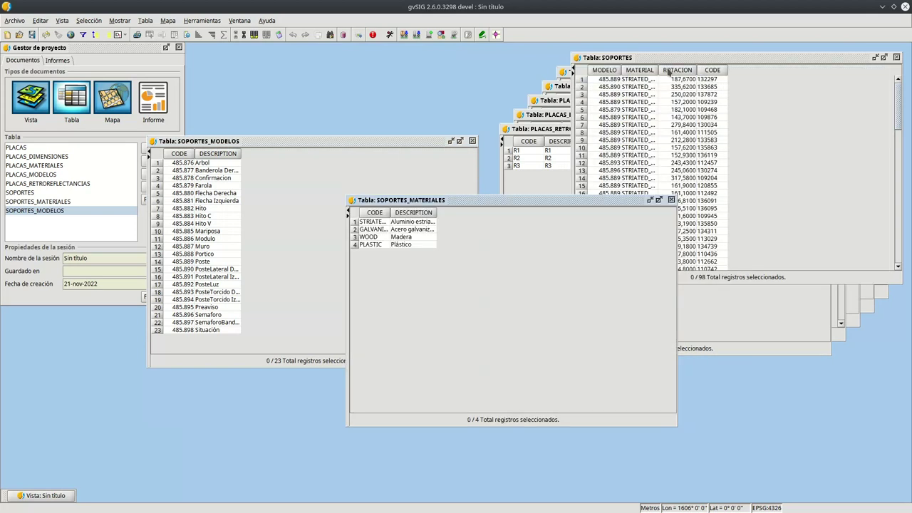
drag(666, 58, 582, 265)
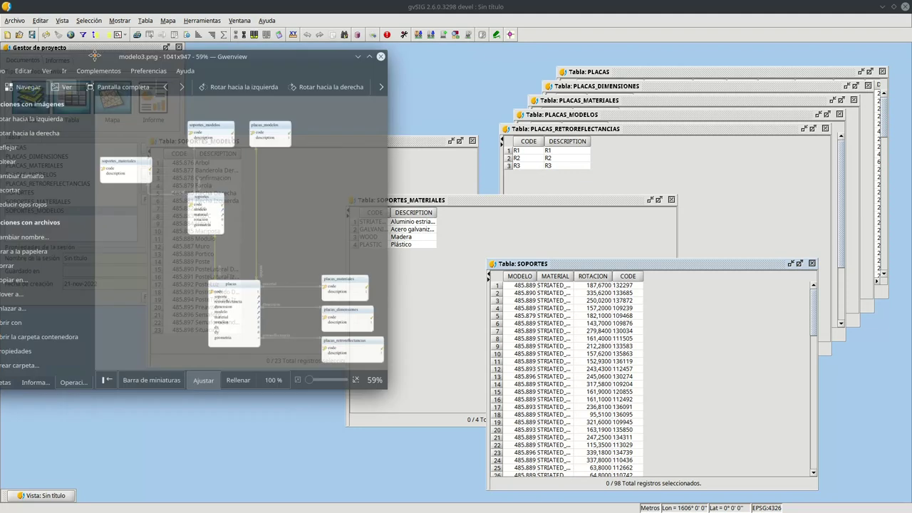
- Examine the data model diagram modelo3.png maximized in Gwenview, then return to gvSIG
drag(64, 46, 352, 98)
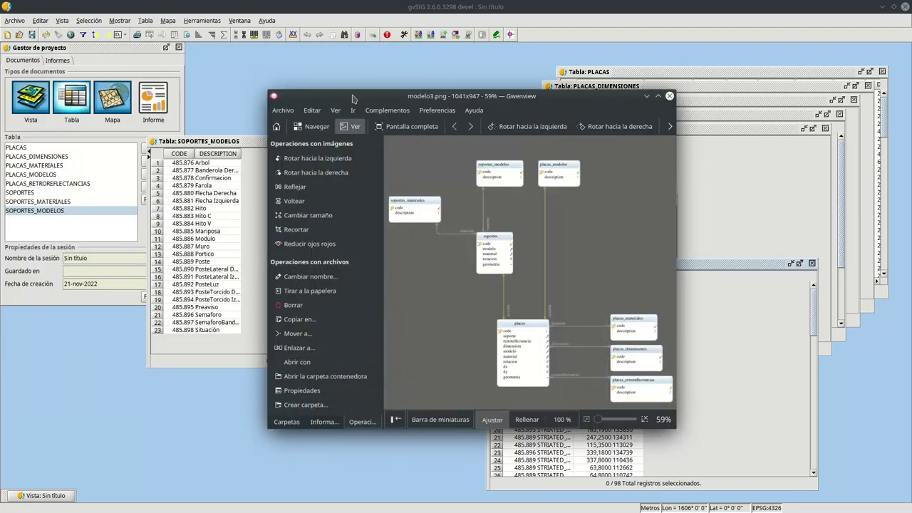
double_click(352, 99)
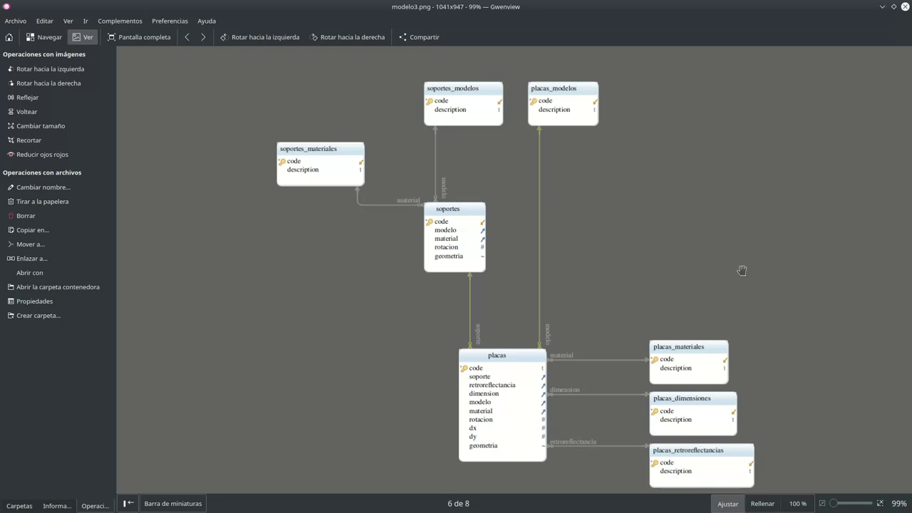
click(881, 7)
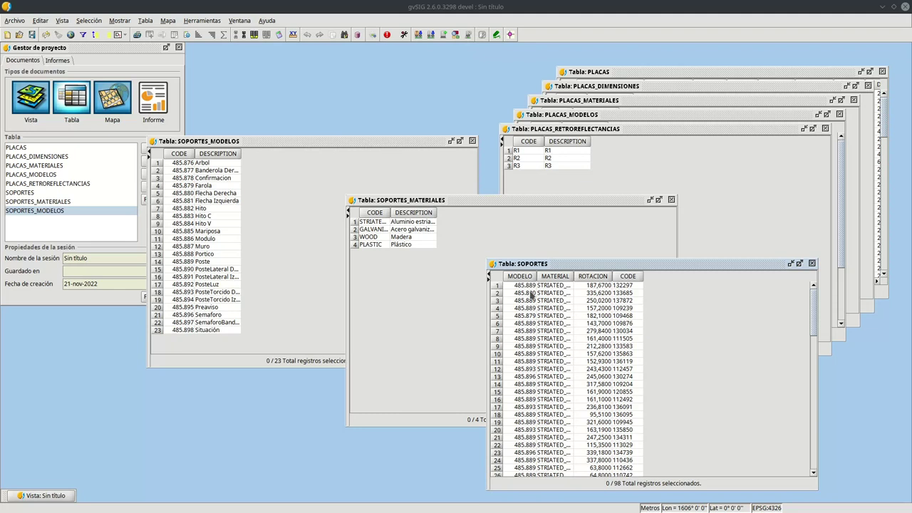
- Start exporting the SOPORTES table to a database and set up a new connection with the H2Spatial connector
click(146, 20)
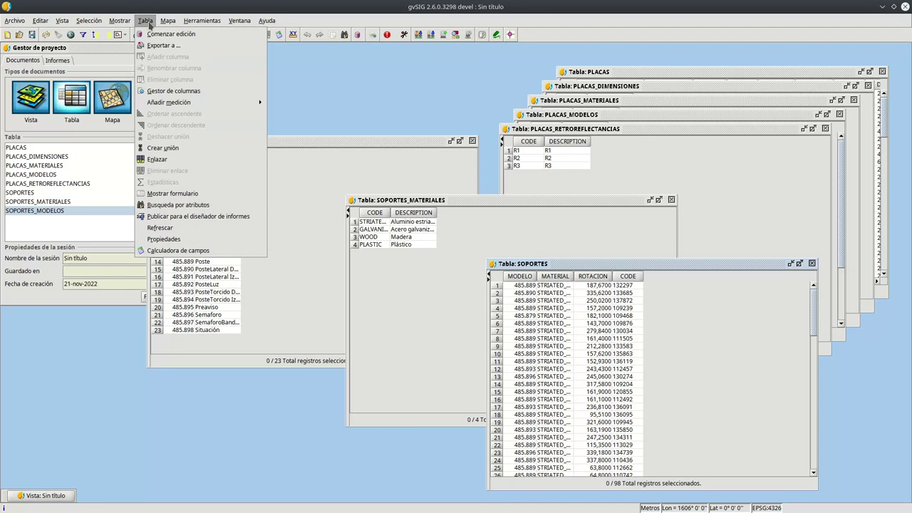
click(207, 45)
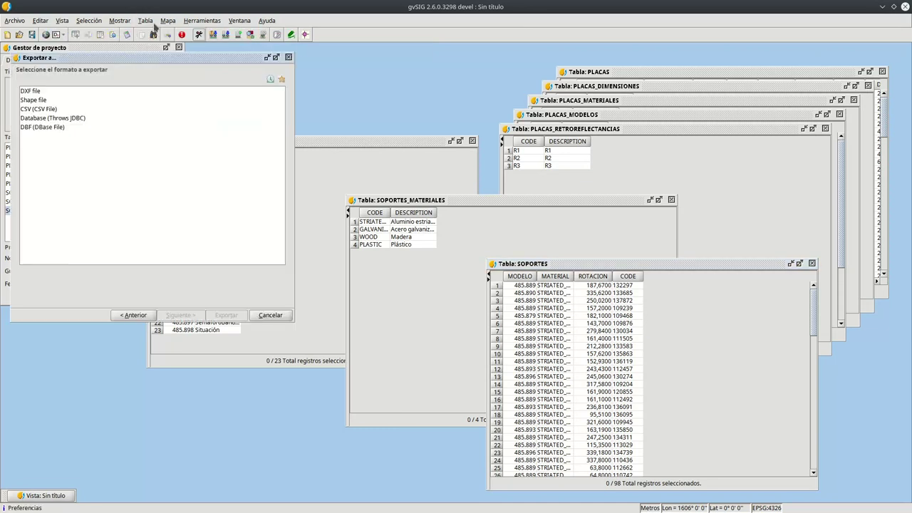
click(64, 118)
click(180, 315)
click(281, 104)
click(107, 135)
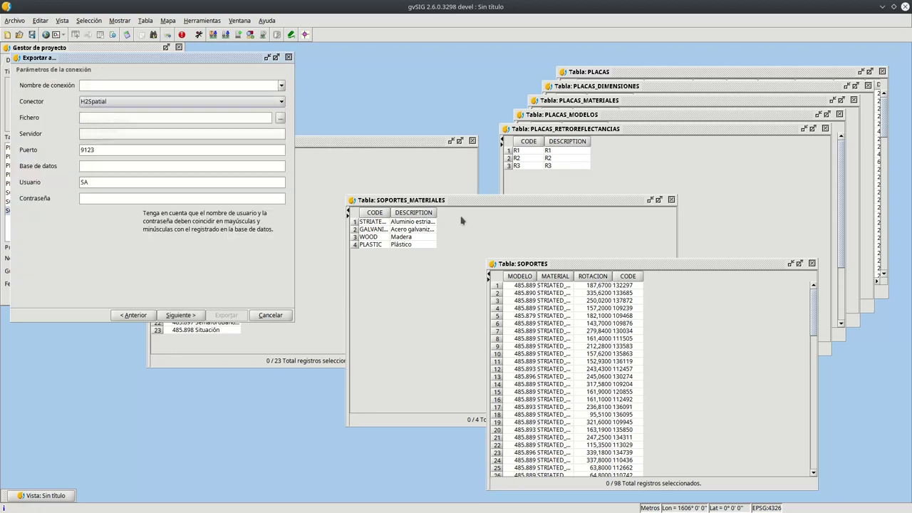
- Set the connection's database file to prueba-modelo in the dbs folder
click(279, 119)
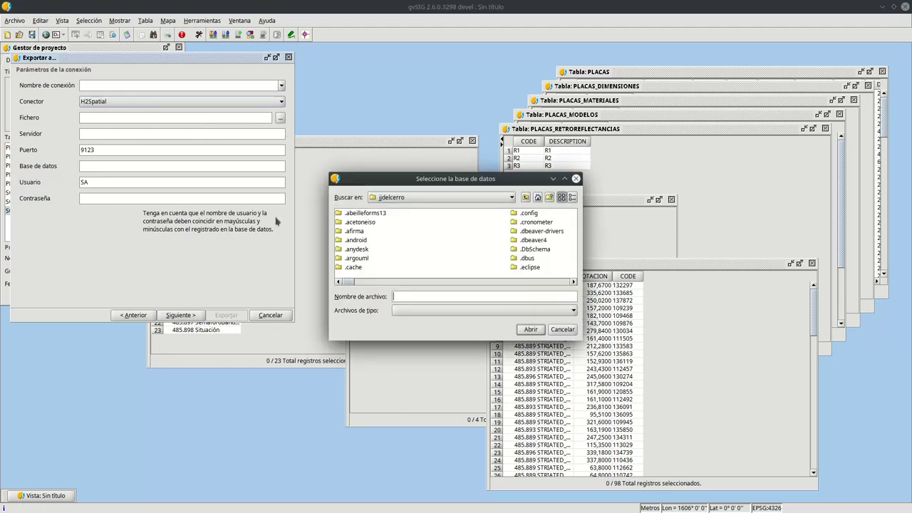
click(560, 282)
click(559, 283)
click(557, 282)
click(557, 282)
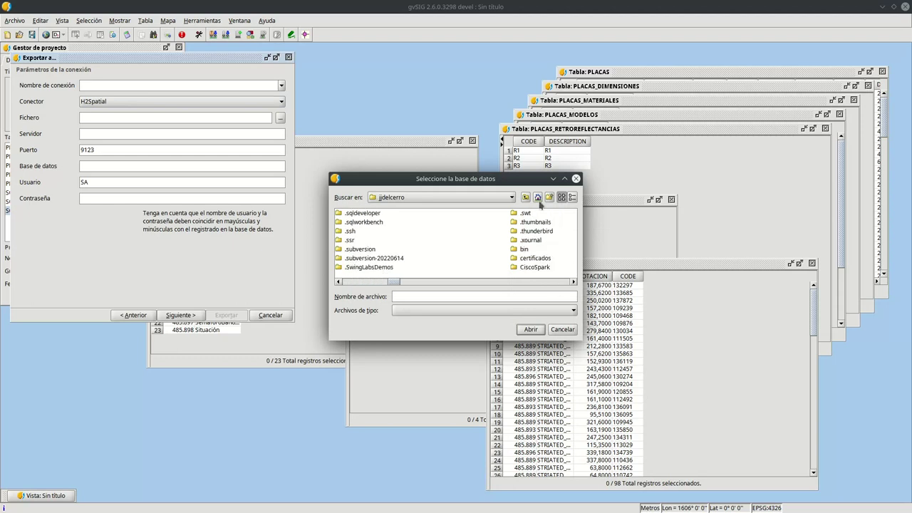
click(542, 282)
click(522, 222)
double_click(523, 222)
click(407, 297)
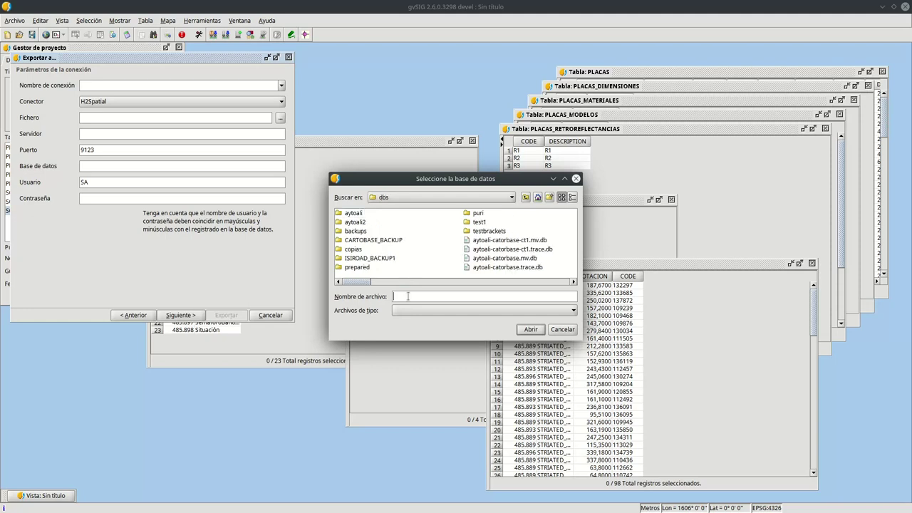
text(prueba-modelo)
click(530, 329)
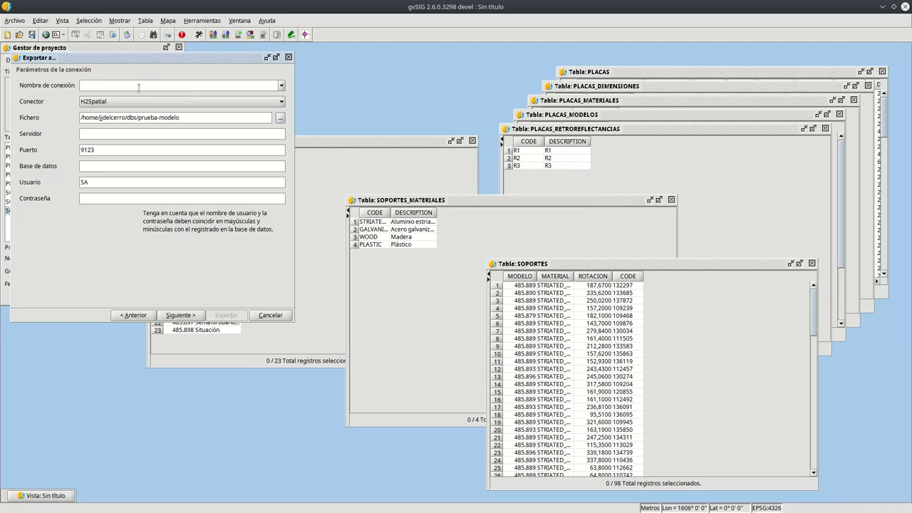
- Name the connection "Prueba modelo" and use it as the target of the export
text(Prueba modelo)
click(168, 315)
click(240, 333)
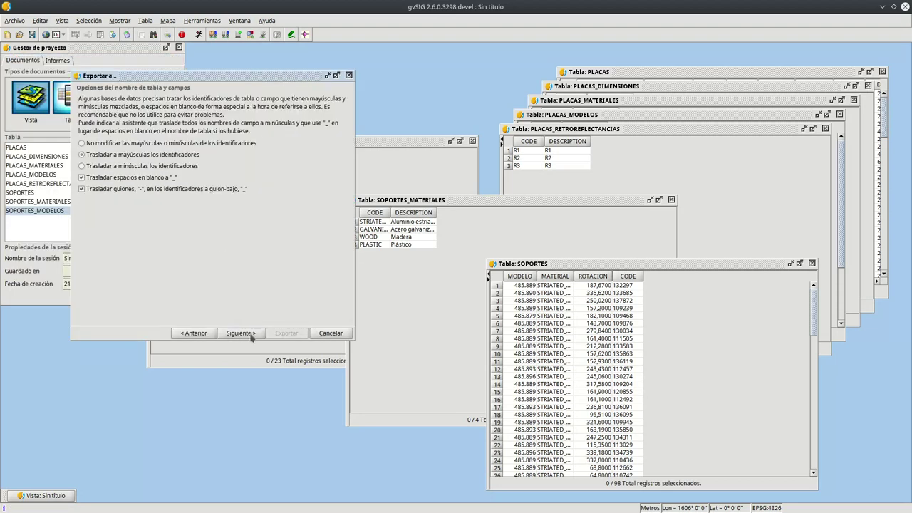
- Keep the export as a new SOPORTES table in the PUBLIC schema and use the existing CODE field as primary key
click(249, 337)
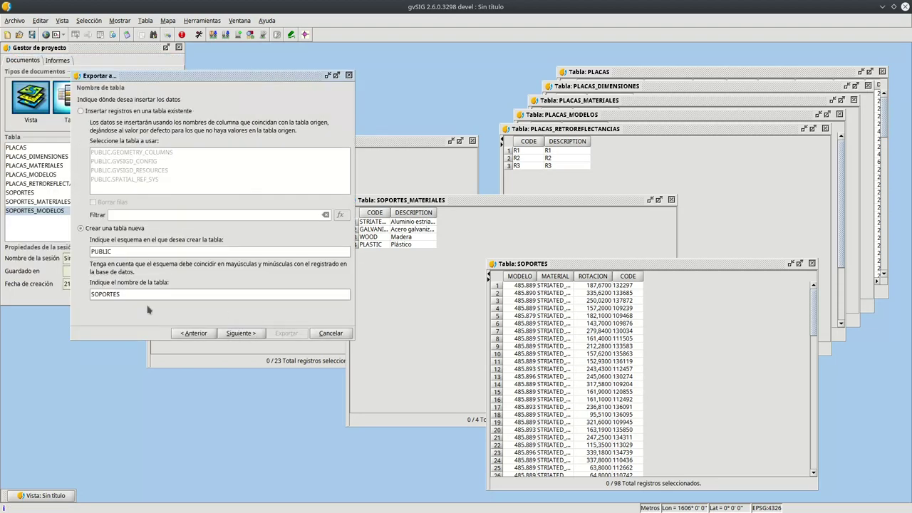
click(247, 334)
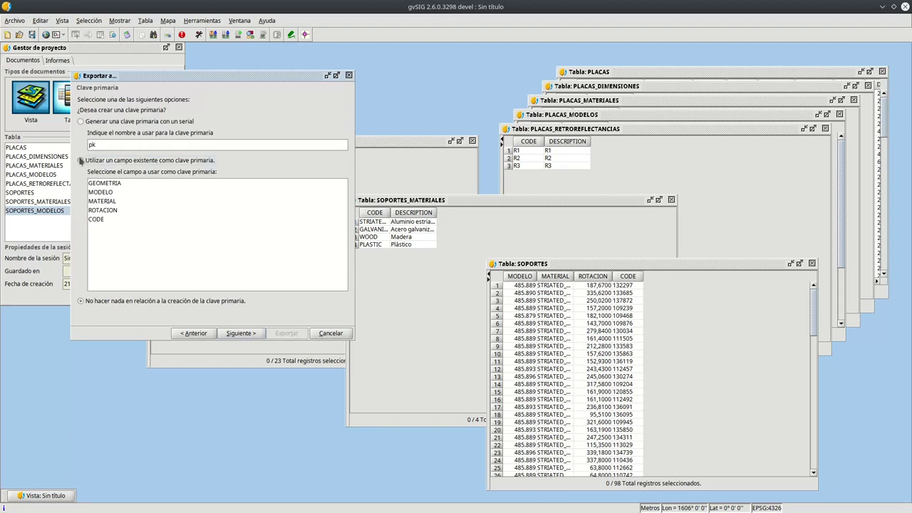
click(81, 160)
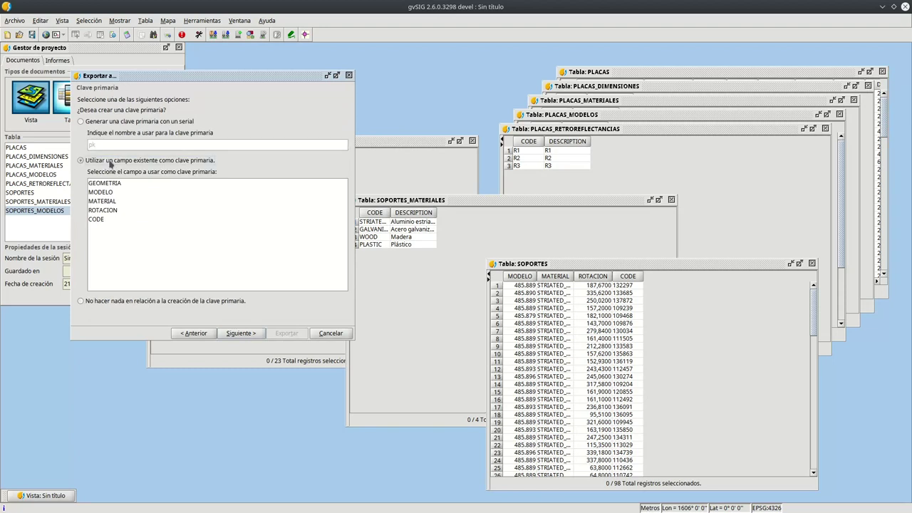
click(96, 220)
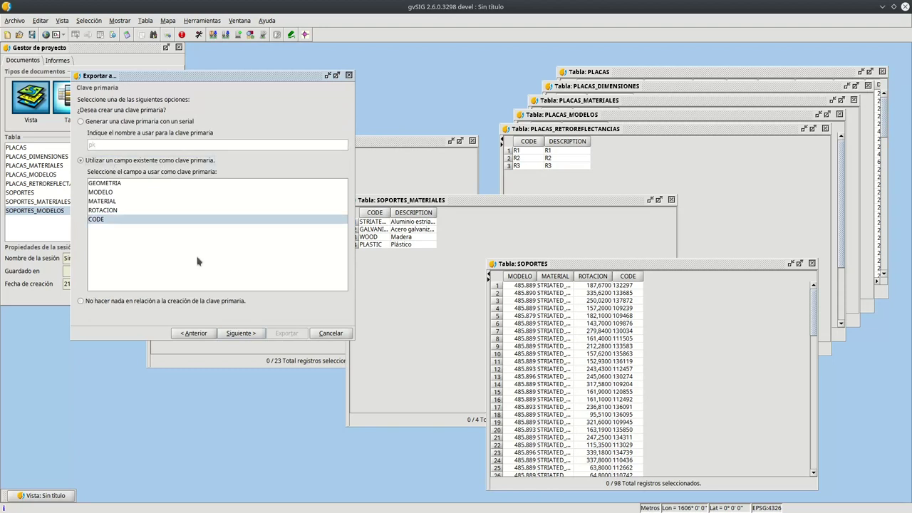
click(239, 333)
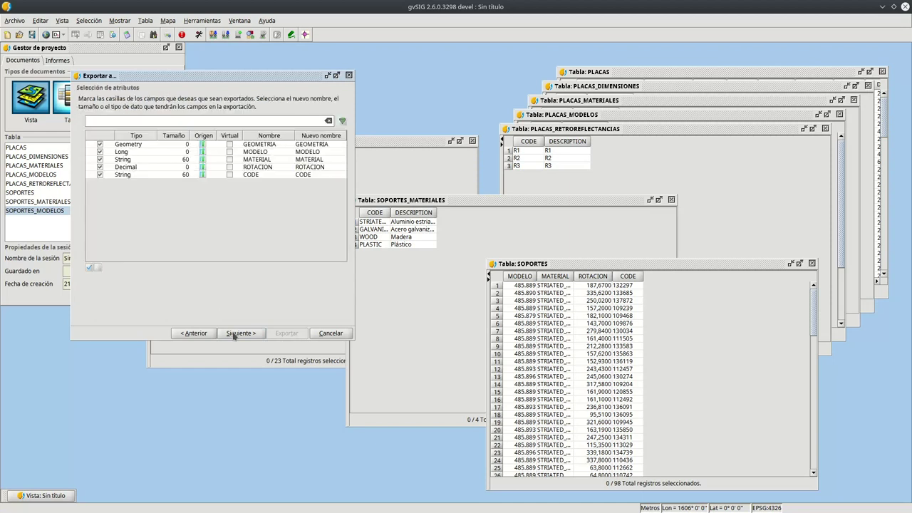
- Export the SOPORTES table with all its attributes, recalculating the table statistics at the end
click(239, 334)
click(234, 335)
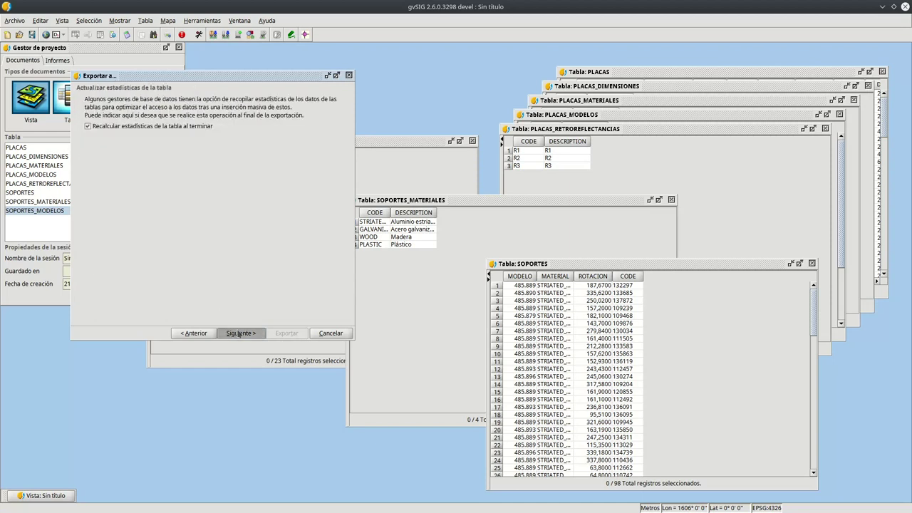
click(238, 333)
click(240, 334)
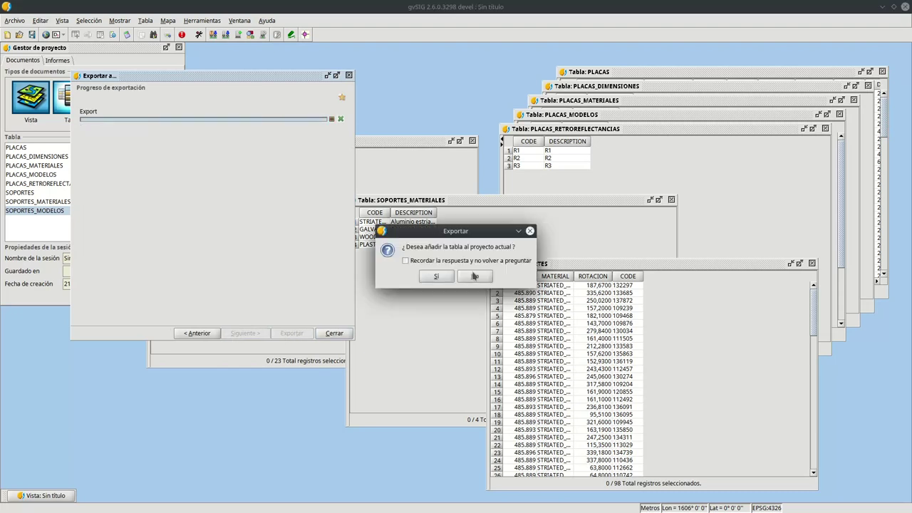
- Decline adding the exported SOPORTES table to the current project and close the SOPORTES table window
click(474, 276)
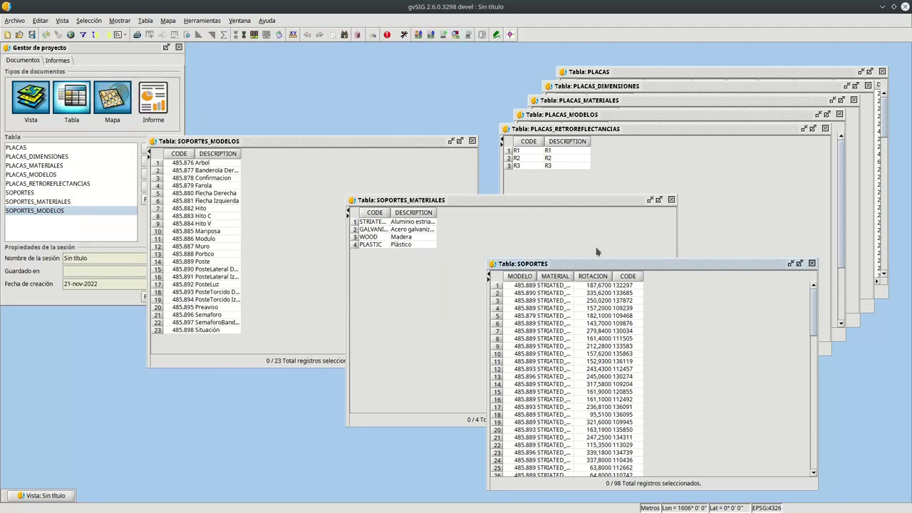
click(811, 263)
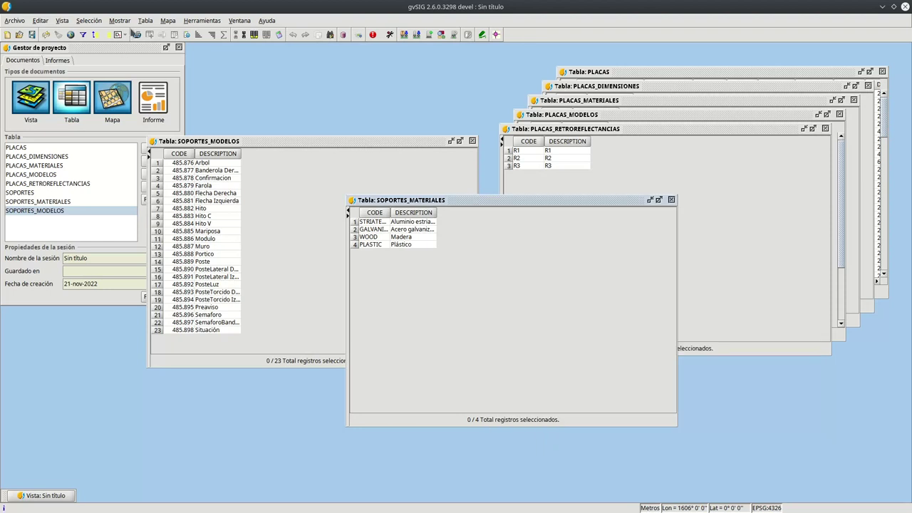
- Start exporting the SOPORTES_MATERIALES table in the Database (Throws JDBC) format through the "Prueba modelo" connection
click(146, 20)
click(171, 46)
click(64, 119)
click(190, 317)
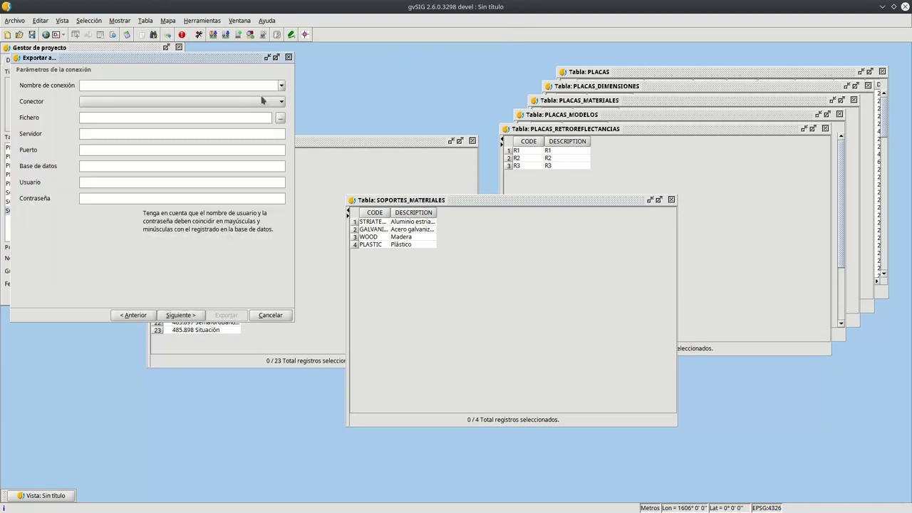
click(282, 85)
click(169, 94)
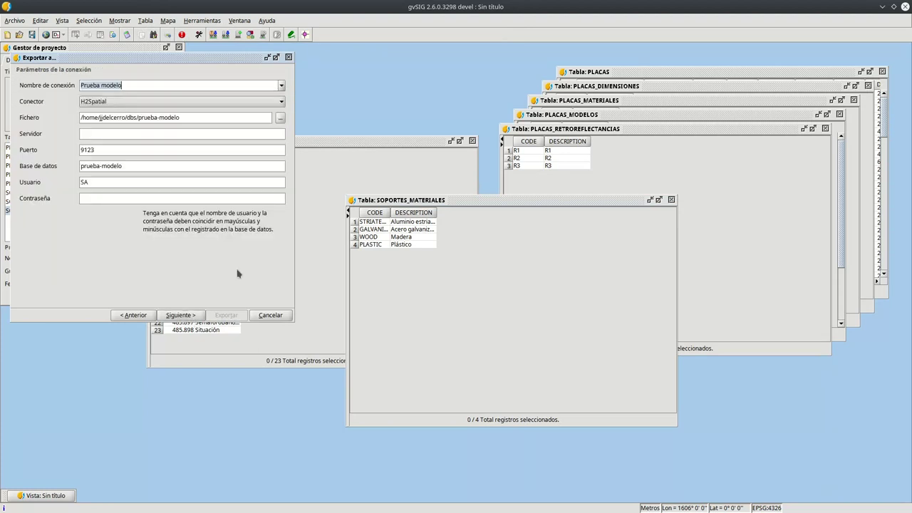
click(184, 317)
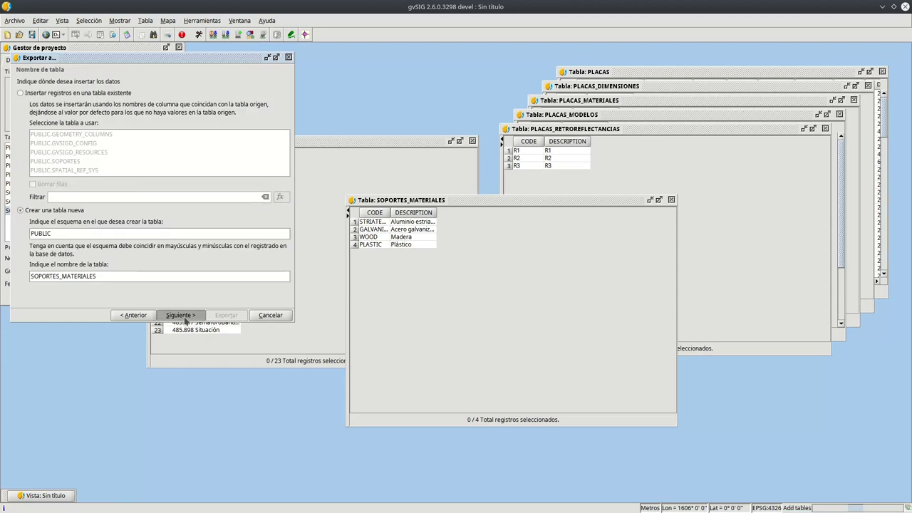
- Keep the export as a new SOPORTES_MATERIALES table in the PUBLIC schema with the existing CODE field as primary key
click(183, 316)
click(180, 316)
click(179, 317)
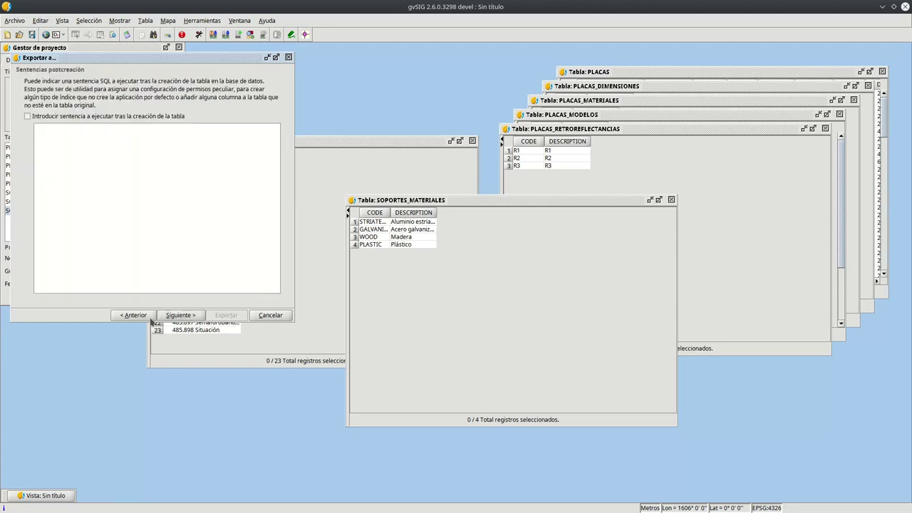
click(136, 316)
click(132, 317)
click(133, 317)
click(132, 317)
click(133, 317)
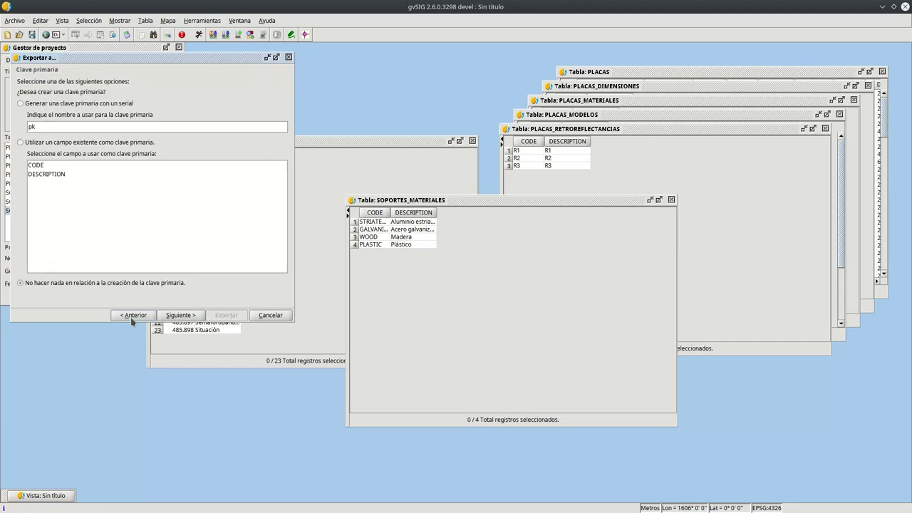
click(47, 143)
click(33, 165)
click(195, 317)
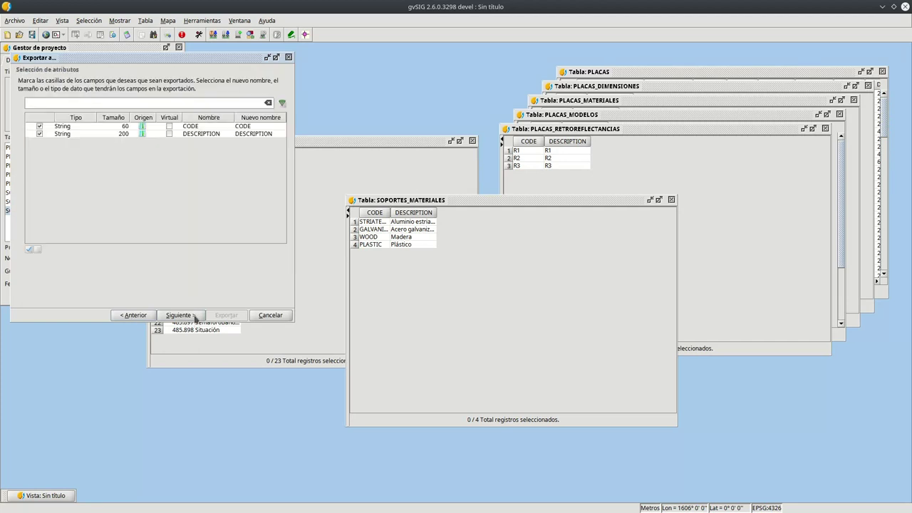
- Export SOPORTES_MATERIALES with all its attributes, without adding the result to the project, and close the exporter
click(195, 317)
click(195, 317)
click(195, 317)
click(224, 316)
click(482, 276)
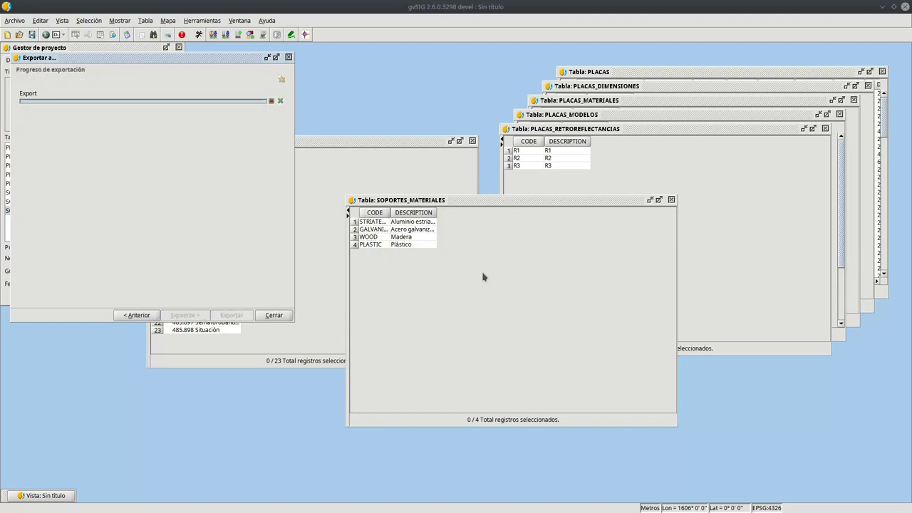
click(273, 315)
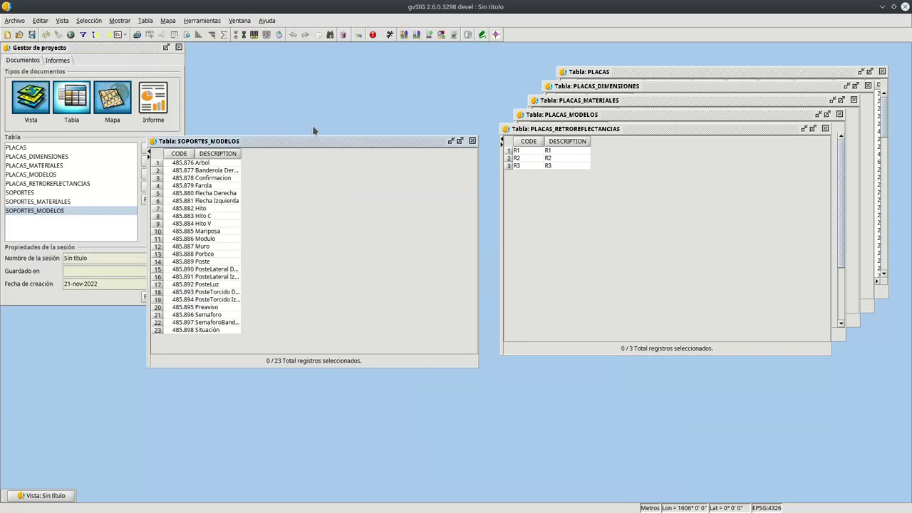
- Start exporting the SOPORTES_MODELOS table in the Database (Throws JDBC) format through the "Prueba modelo" connection
click(145, 20)
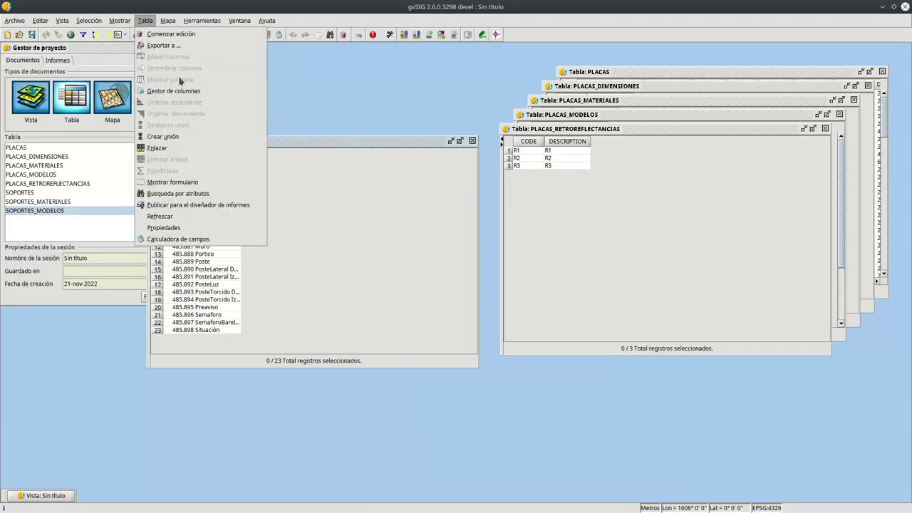
click(175, 46)
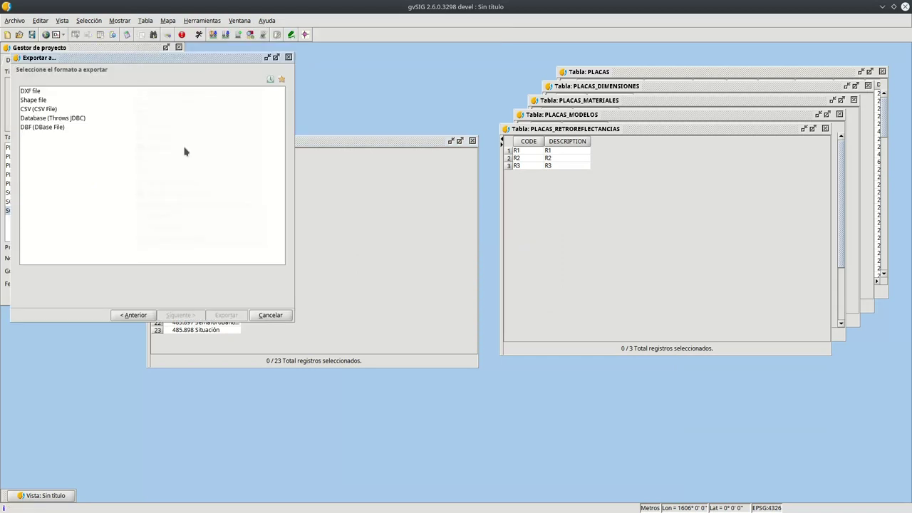
click(43, 109)
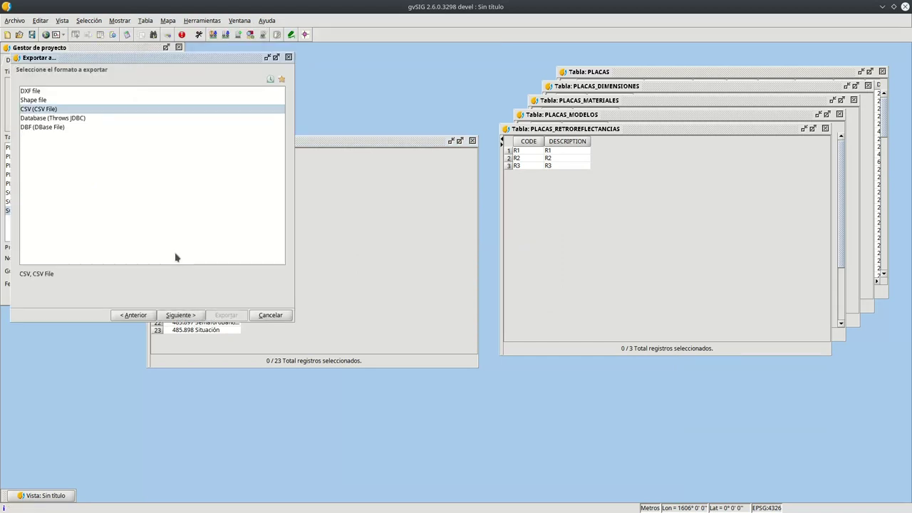
click(66, 118)
click(181, 314)
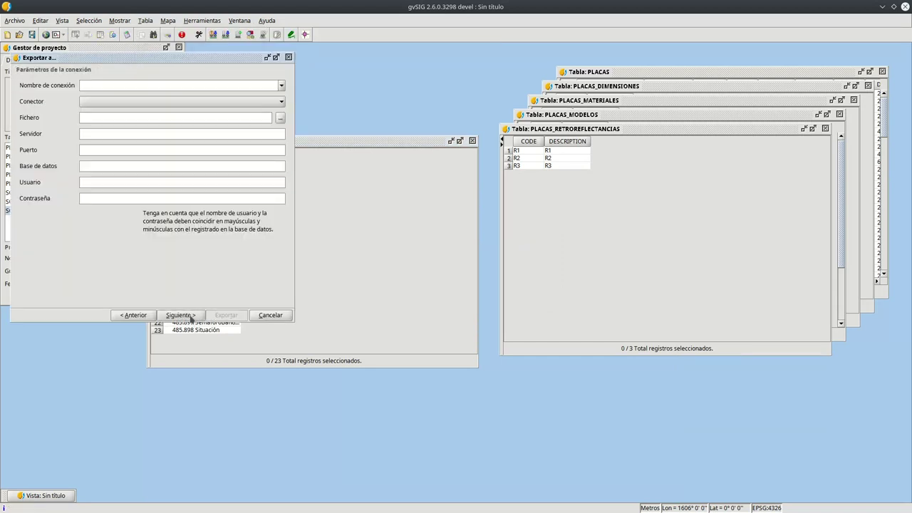
click(282, 86)
click(205, 95)
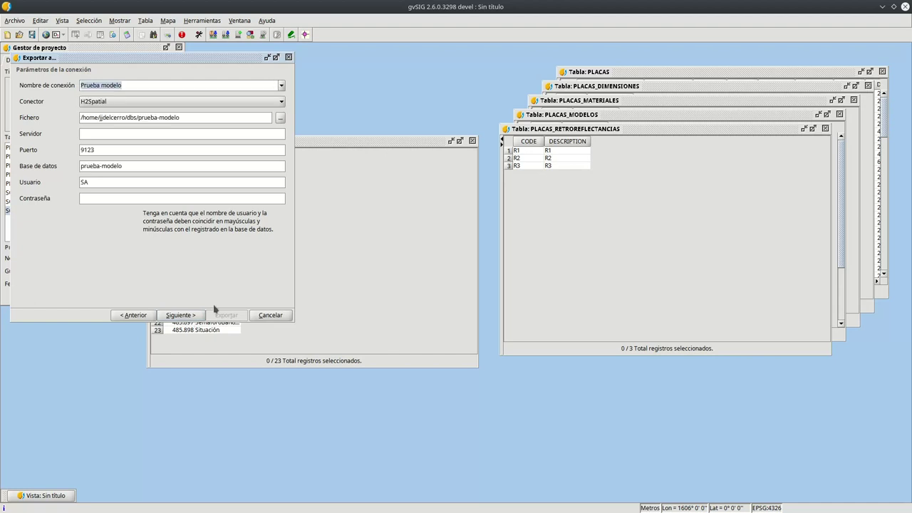
click(187, 315)
- Keep creating a new table for SOPORTES_MODELOS and use the existing CODE field as its primary key
click(186, 315)
click(180, 315)
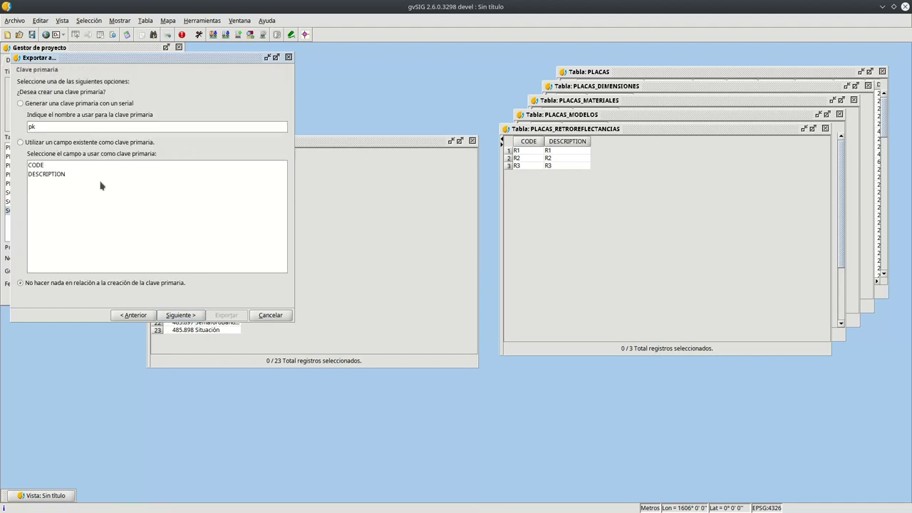
click(44, 143)
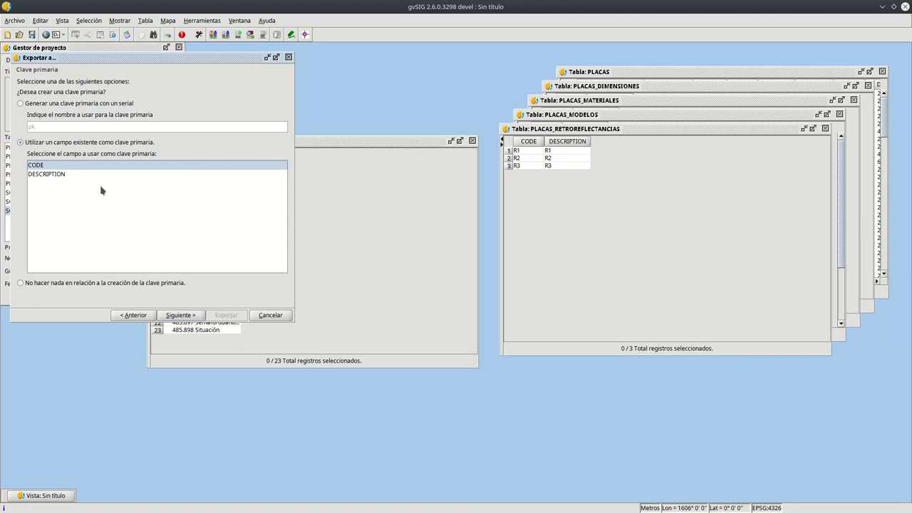
click(182, 315)
- Export SOPORTES_MODELOS without adding the result to the project, and close its table window
click(180, 315)
click(179, 315)
click(192, 315)
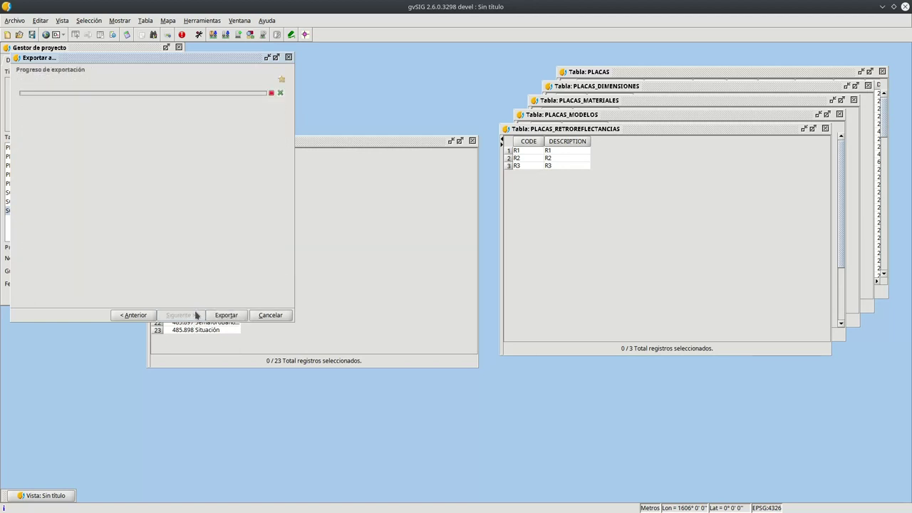
click(443, 277)
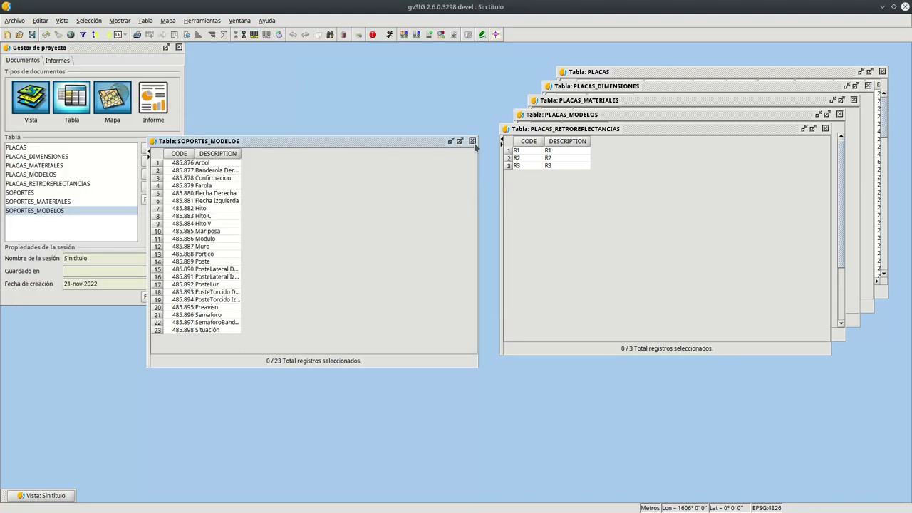
click(471, 140)
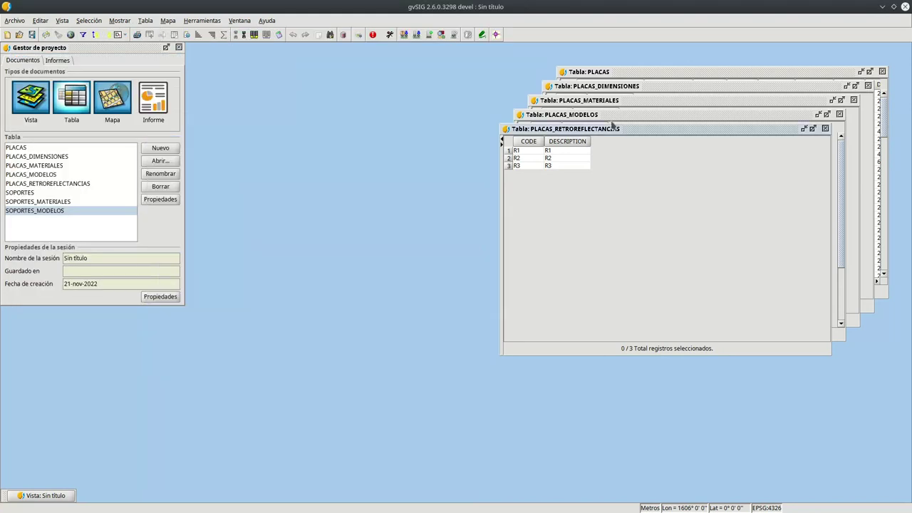
- Start exporting the PLACAS_RETROREFLECTANCIAS table in the Database (Throws JDBC) format through the "Prueba modelo" connection
click(145, 20)
click(187, 49)
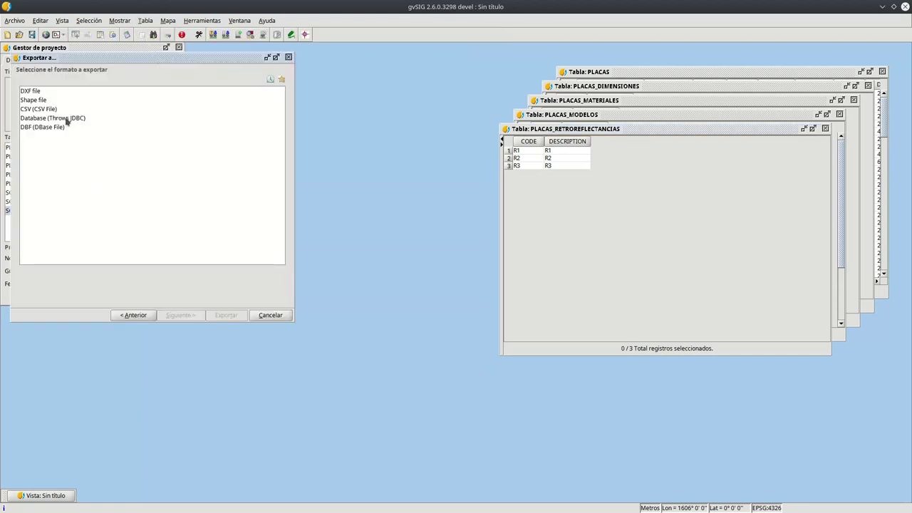
click(66, 121)
click(181, 315)
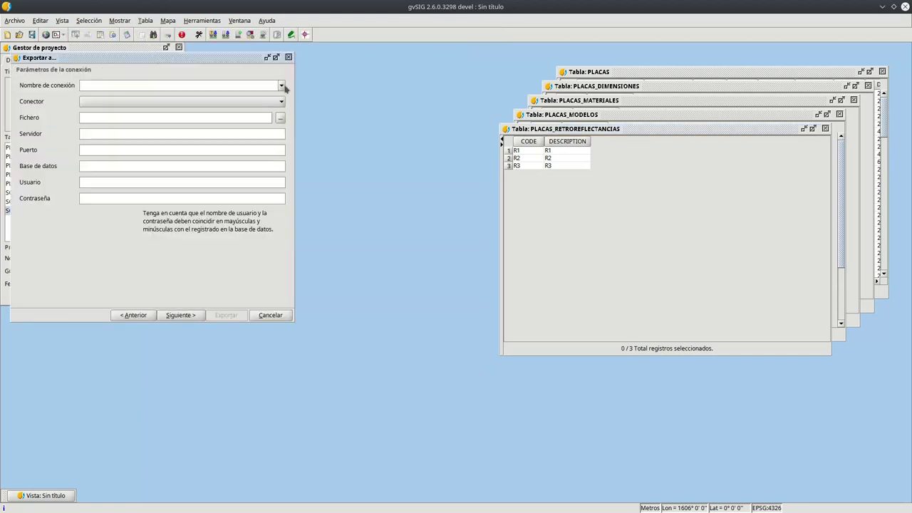
click(187, 86)
click(187, 96)
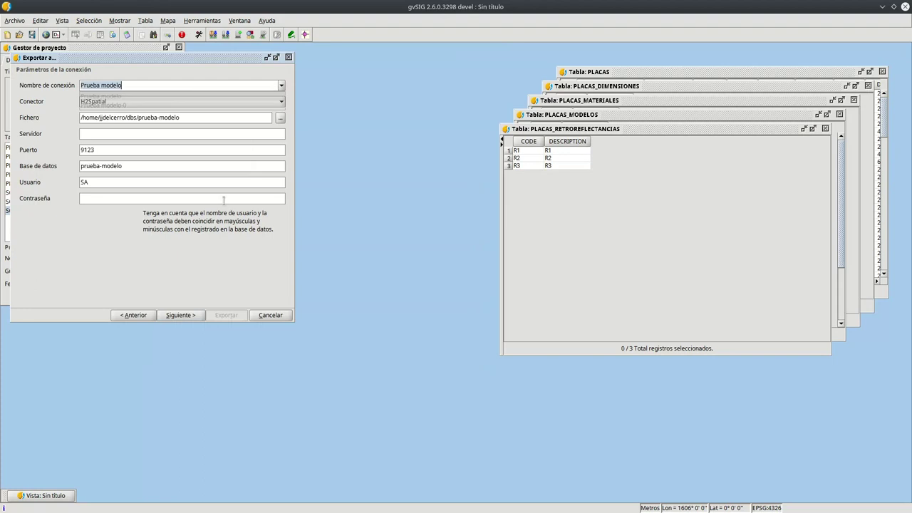
click(192, 314)
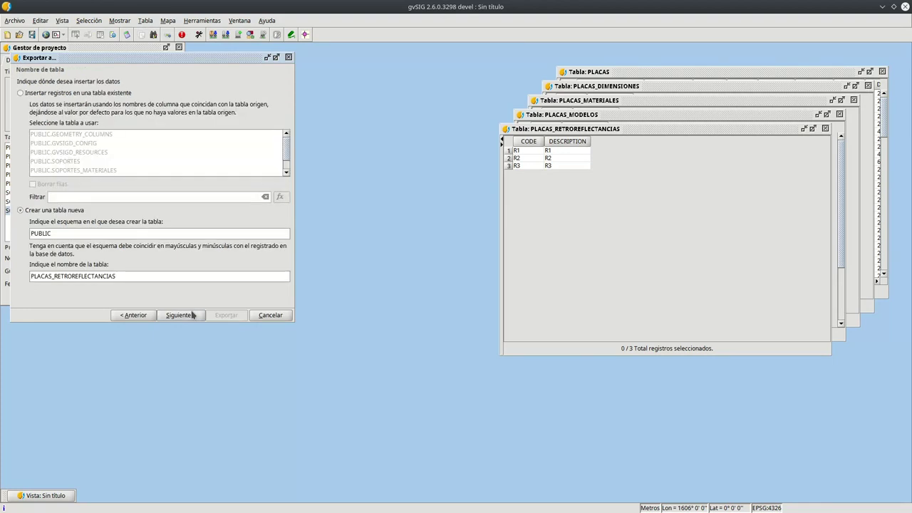
- Keep the export as a new PLACAS_RETROREFLECTANCIAS table in the PUBLIC schema with the existing CODE field as primary key
click(192, 314)
click(39, 165)
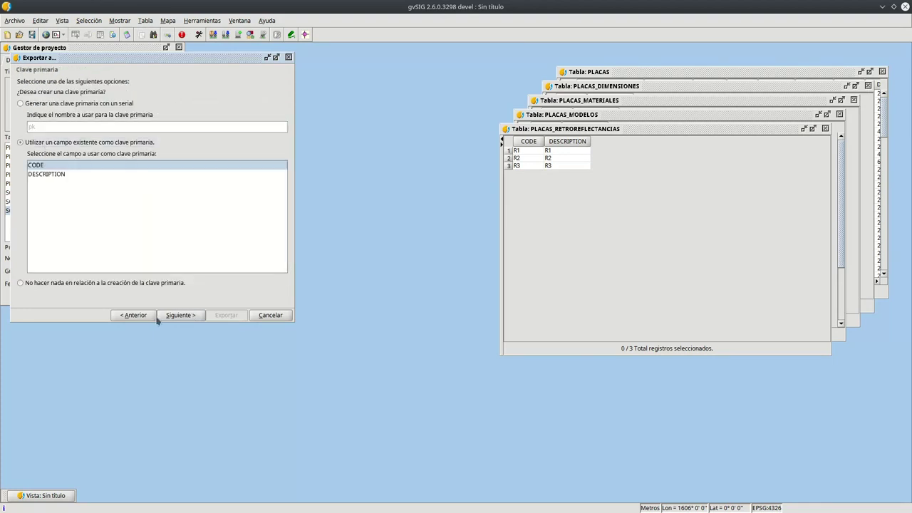
click(181, 315)
- Export PLACAS_RETROREFLECTANCIAS without adding the result to the project, and close its table window
click(184, 315)
click(183, 316)
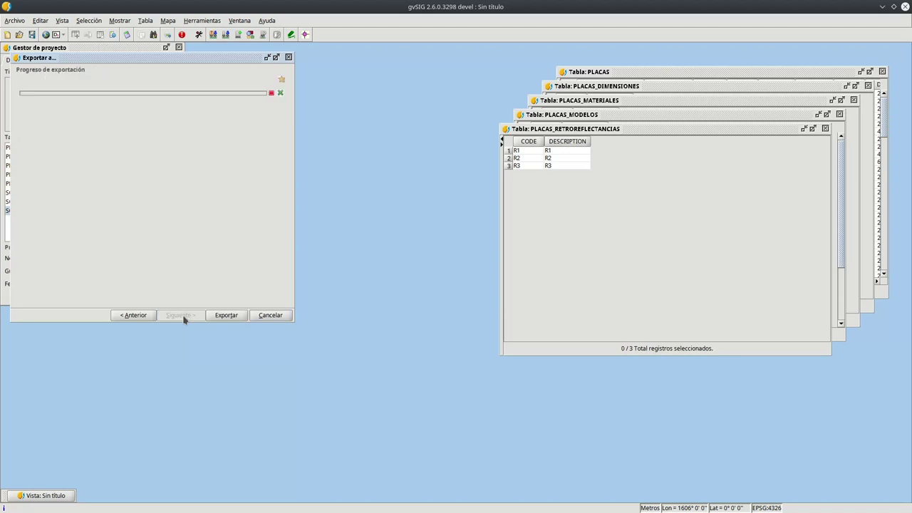
click(227, 318)
click(414, 274)
click(273, 315)
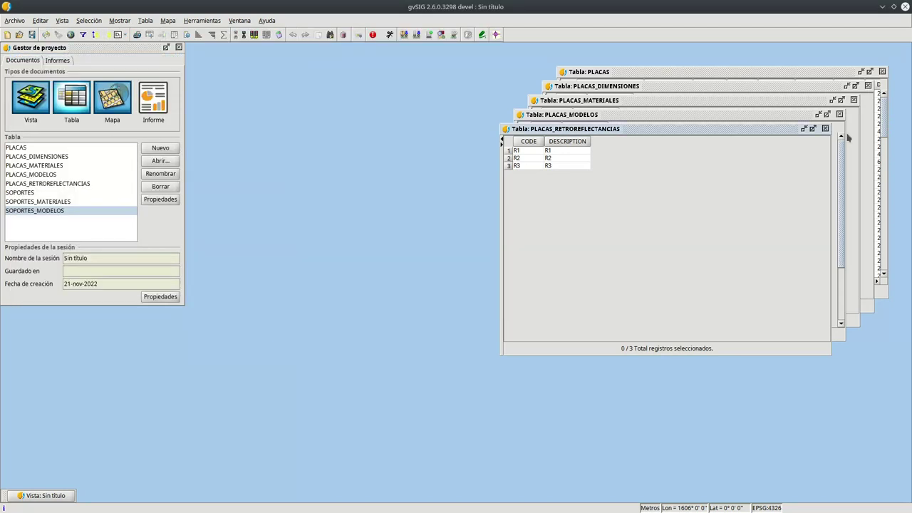
click(825, 129)
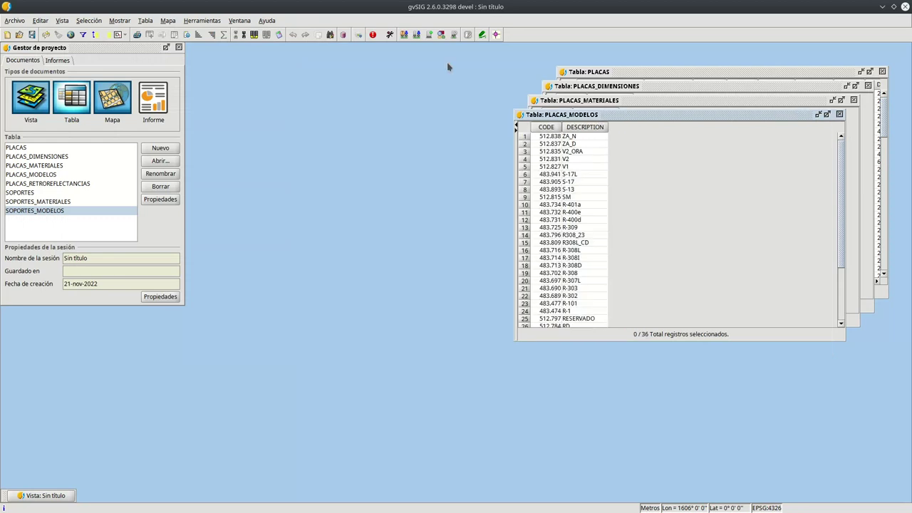
- Start exporting the PLACAS_MODELOS table in the Database (Throws JDBC) format through the "Prueba modelo" connection
click(145, 20)
click(168, 33)
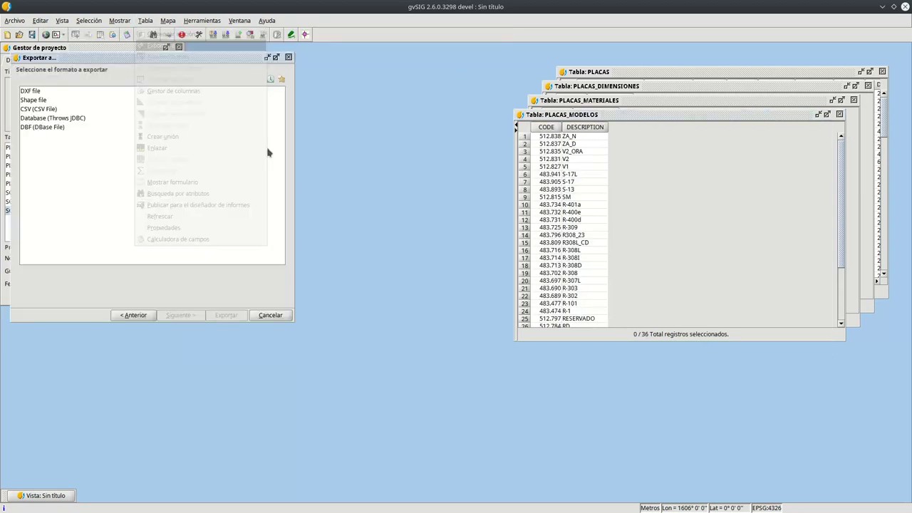
click(71, 117)
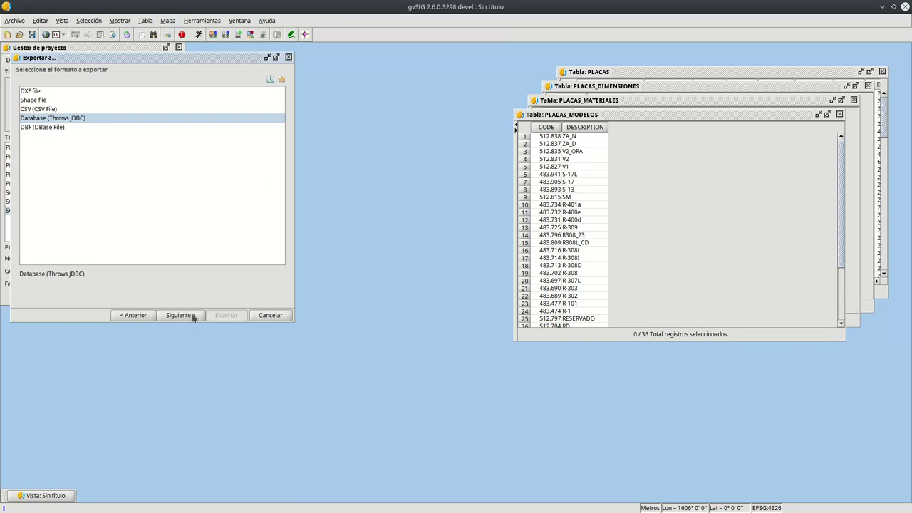
click(180, 315)
click(282, 85)
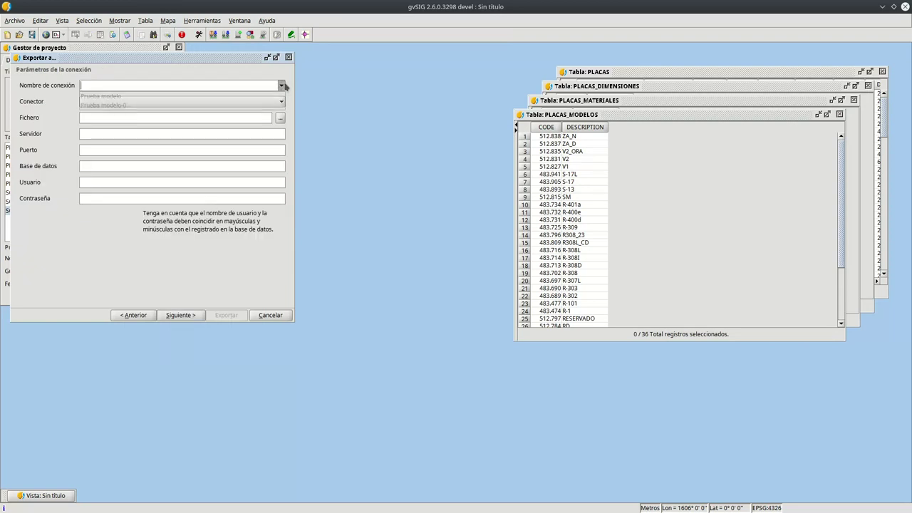
click(151, 95)
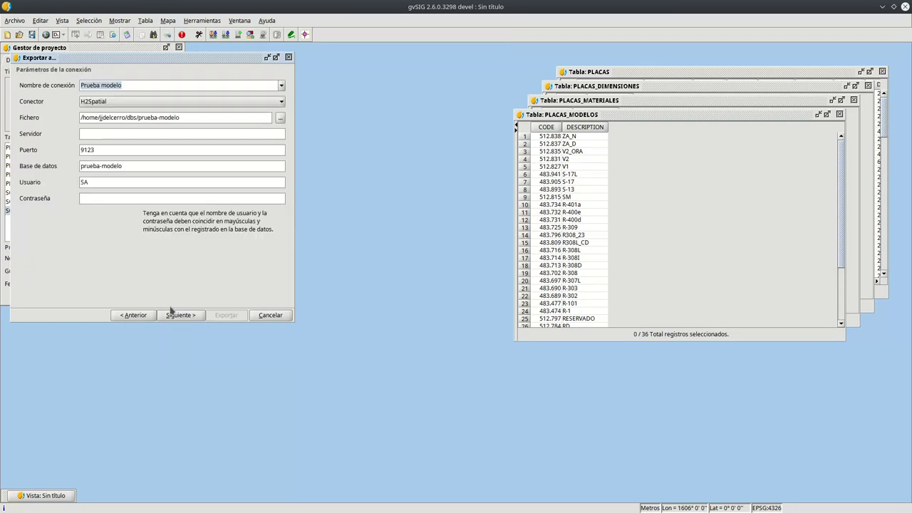
click(179, 316)
- Keep creating a new table for PLACAS_MODELOS and use the existing CODE field as its primary key
click(175, 315)
click(175, 314)
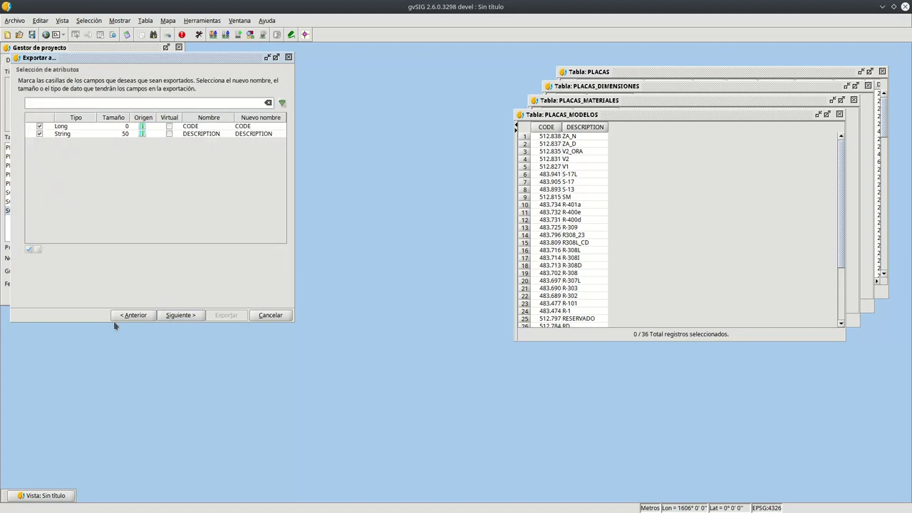
click(121, 317)
click(121, 317)
click(178, 316)
click(41, 143)
click(37, 164)
click(181, 316)
- Export PLACAS_MODELOS with both its CODE and DESCRIPTION attributes, without adding the result to the project
click(181, 316)
click(181, 315)
click(183, 315)
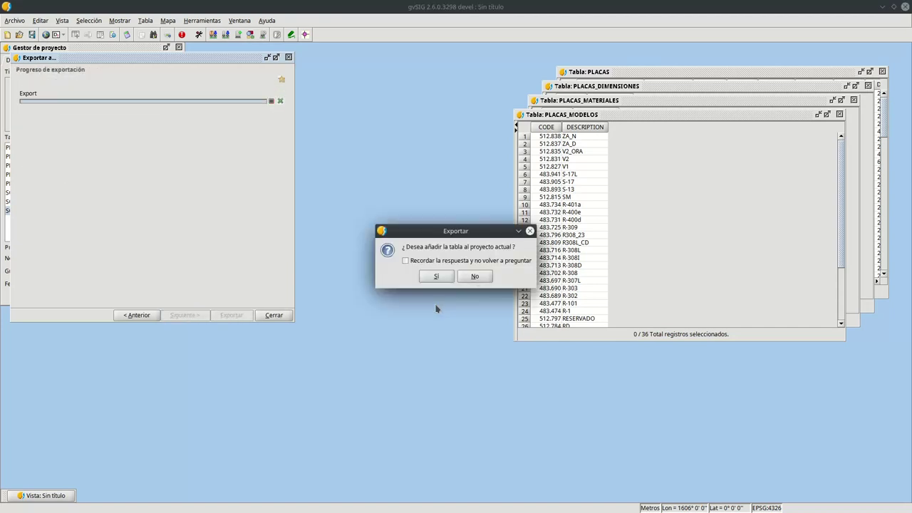
click(474, 276)
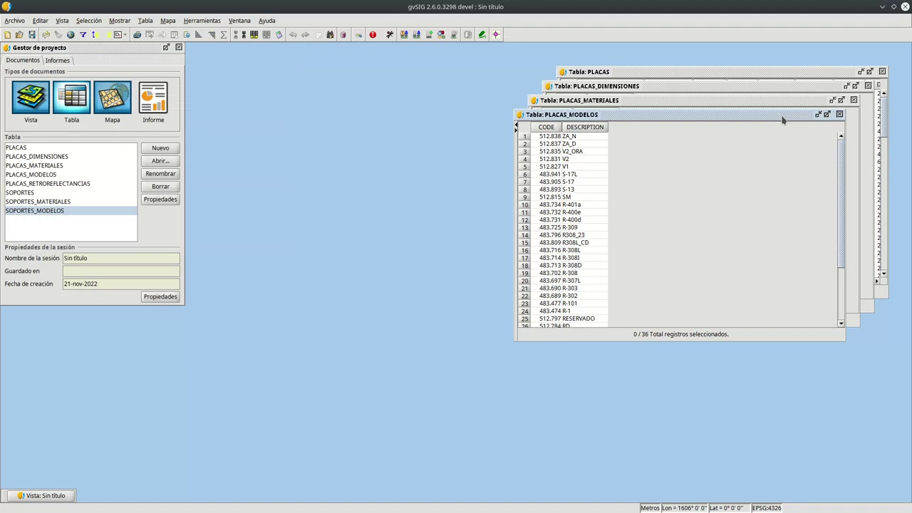
- Close the PLACAS_MODELOS table and start exporting PLACAS_MATERIALES in the Database (Throws JDBC) format through the "Prueba modelo" connection
click(839, 114)
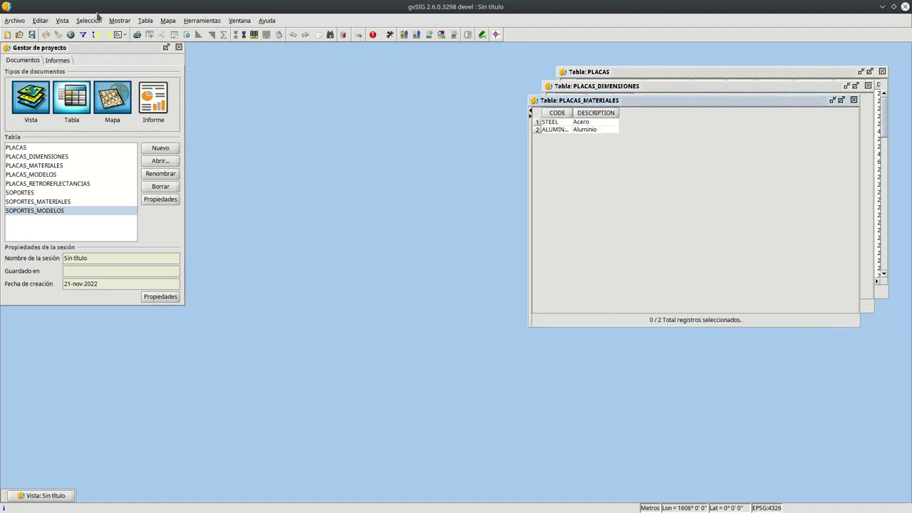
click(145, 21)
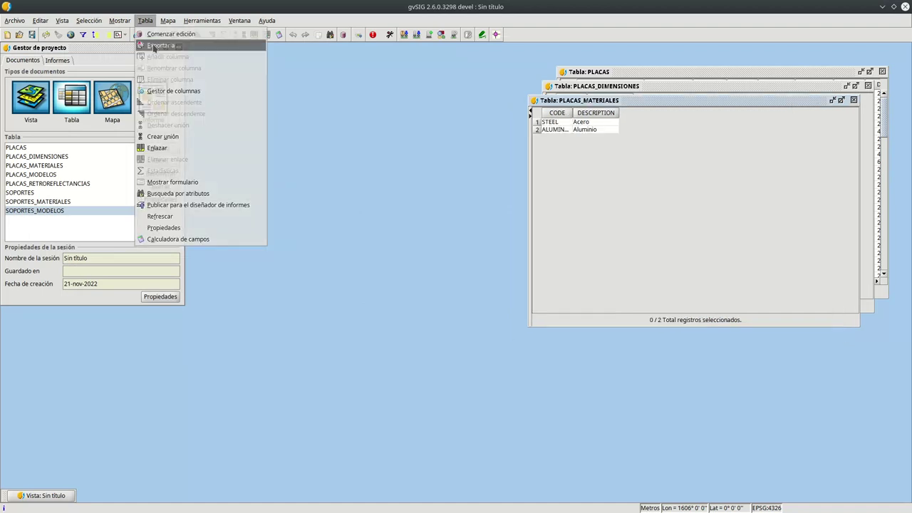
click(153, 43)
click(54, 117)
click(184, 314)
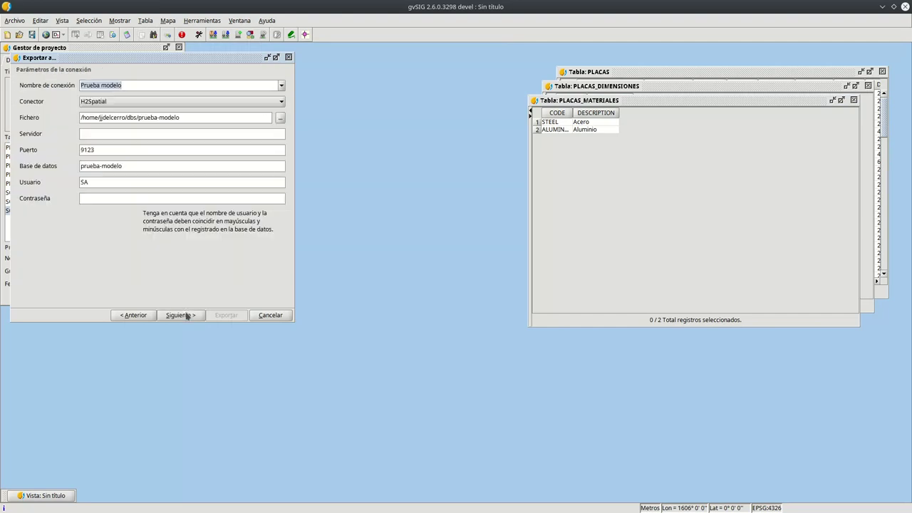
click(181, 314)
- Keep creating a new table for PLACAS_MATERIALES and use the existing CODE field as its primary key
click(186, 315)
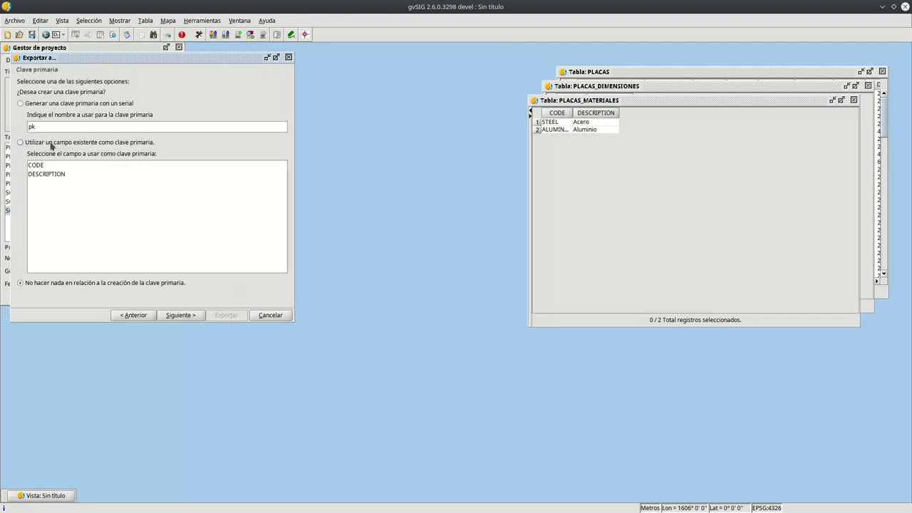
click(50, 144)
click(53, 174)
click(179, 314)
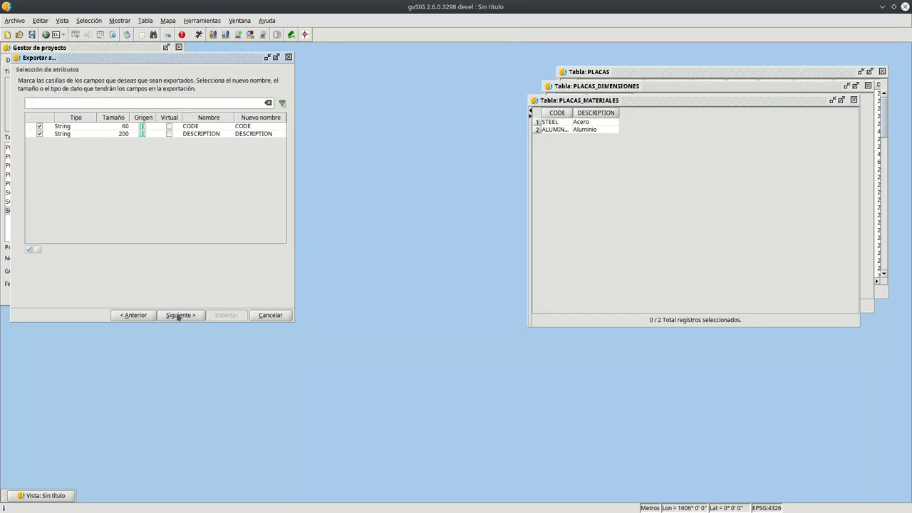
- Export PLACAS_MATERIALES with its CODE and DESCRIPTION attributes without adding the result to the project, and close its table window
click(178, 314)
click(178, 315)
click(235, 316)
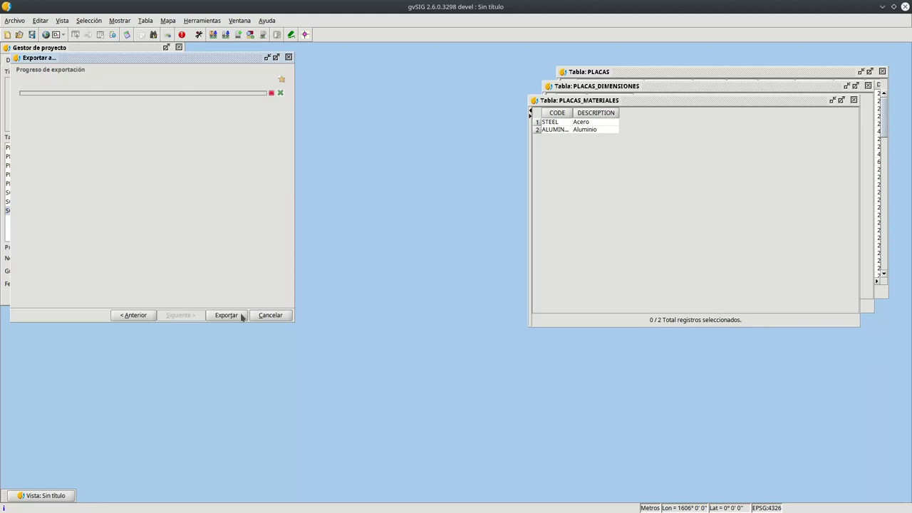
click(475, 278)
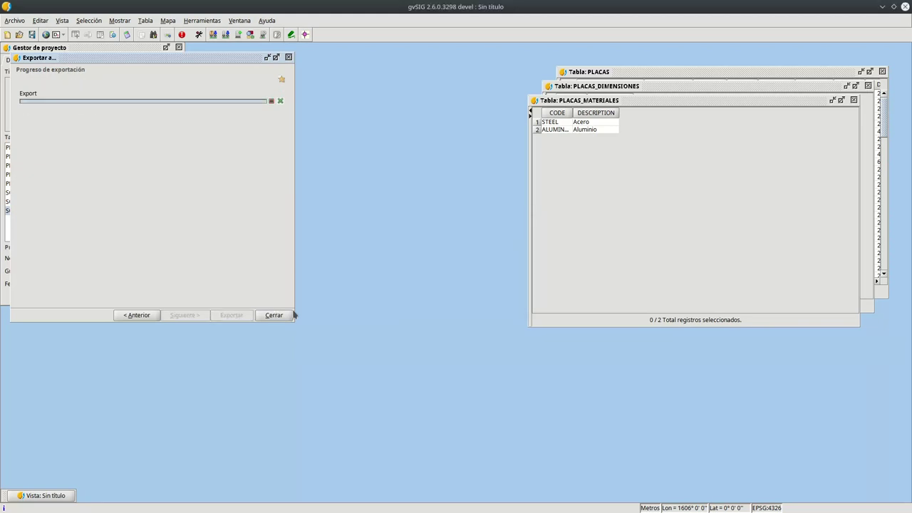
click(291, 315)
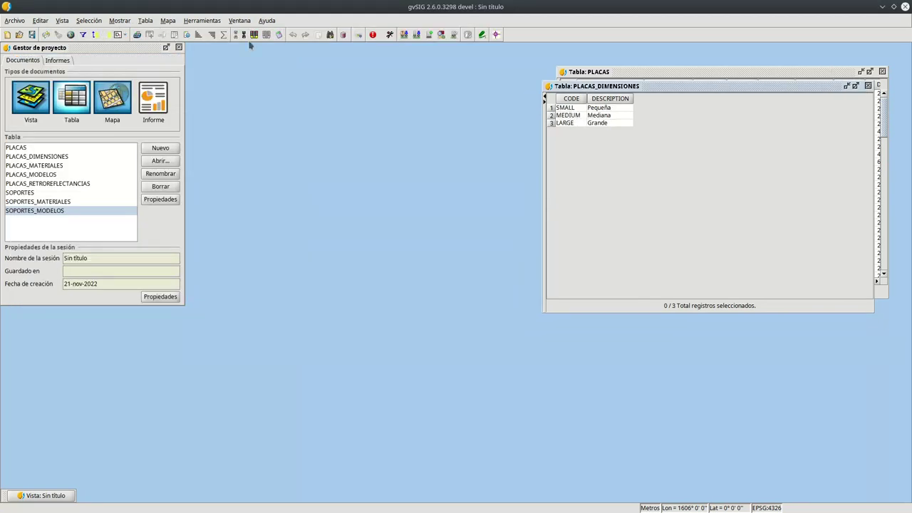
- Start exporting the PLACAS_DIMENSIONES table in the Database (Throws JDBC) format through the "Prueba modelo" connection
click(241, 20)
mouse_move(145, 20)
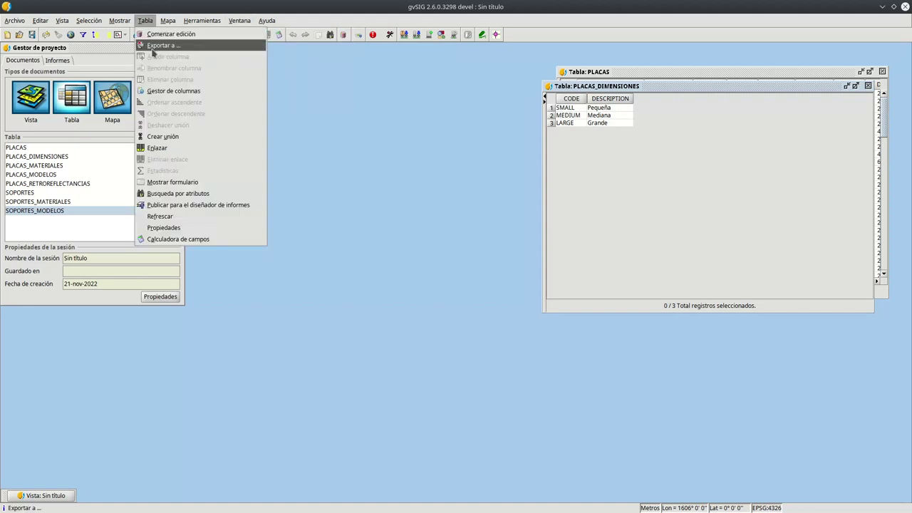
click(163, 45)
click(54, 117)
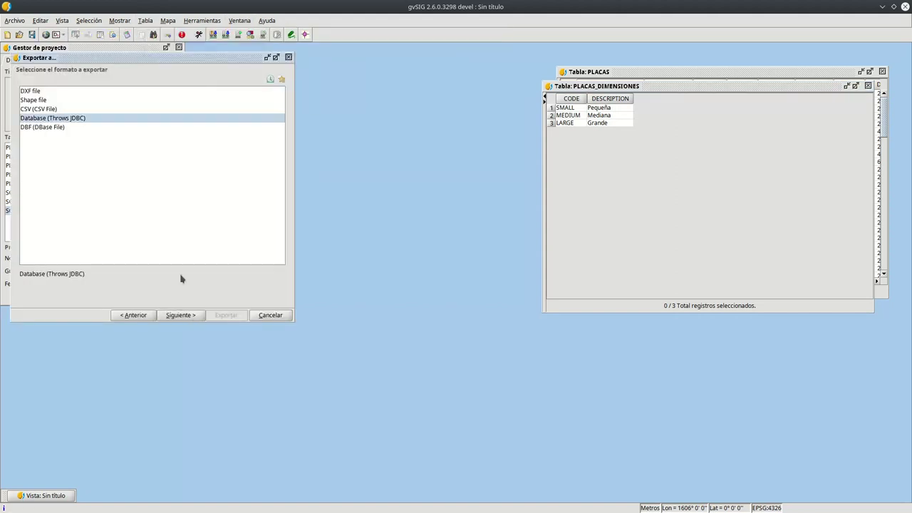
click(181, 315)
click(283, 84)
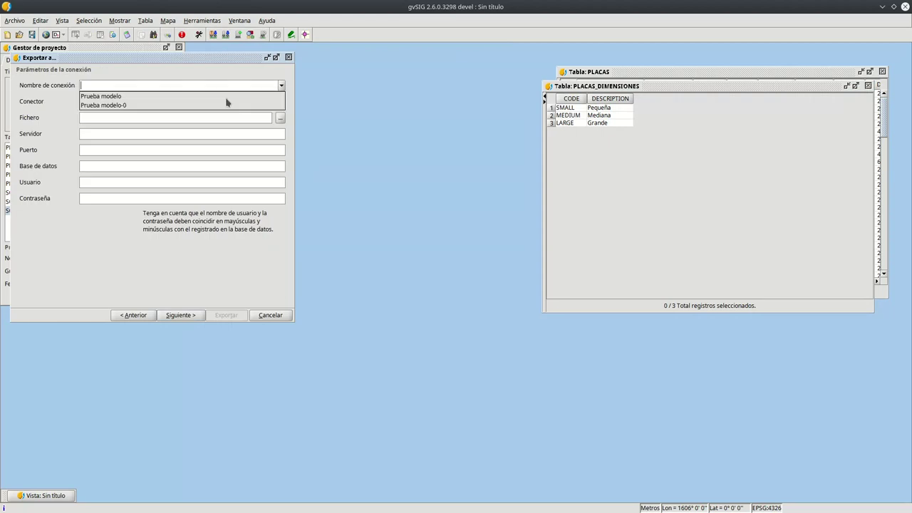
click(143, 104)
click(181, 315)
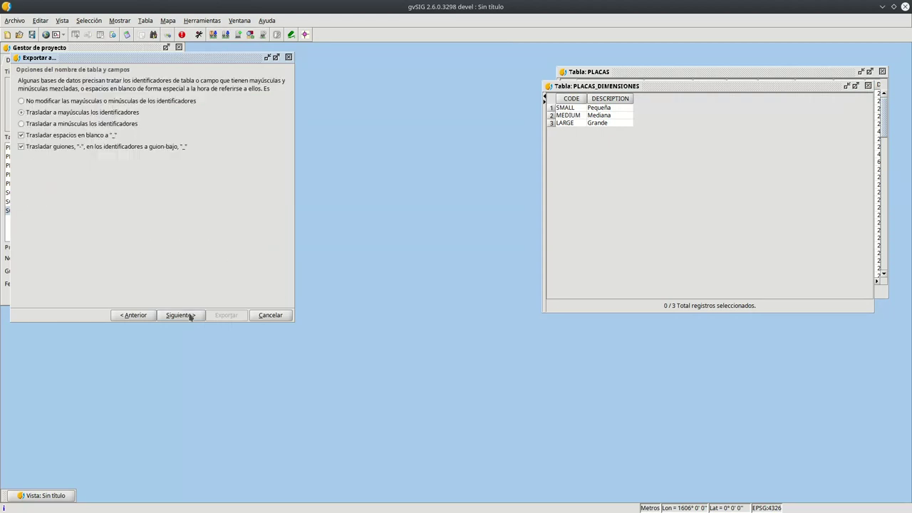
- Keep uppercase identifiers and a new PLACAS_DIMENSIONES table in the PUBLIC schema, using the existing CODE field as primary key
click(188, 315)
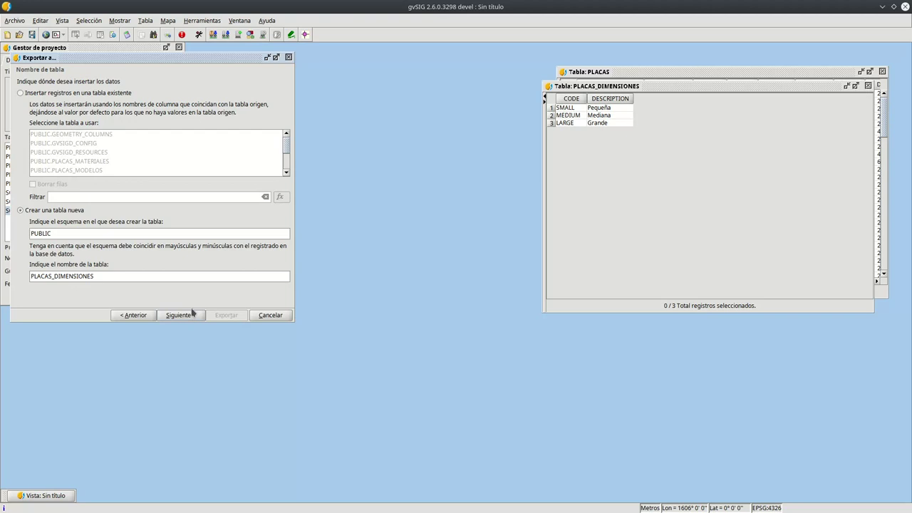
click(192, 313)
click(37, 145)
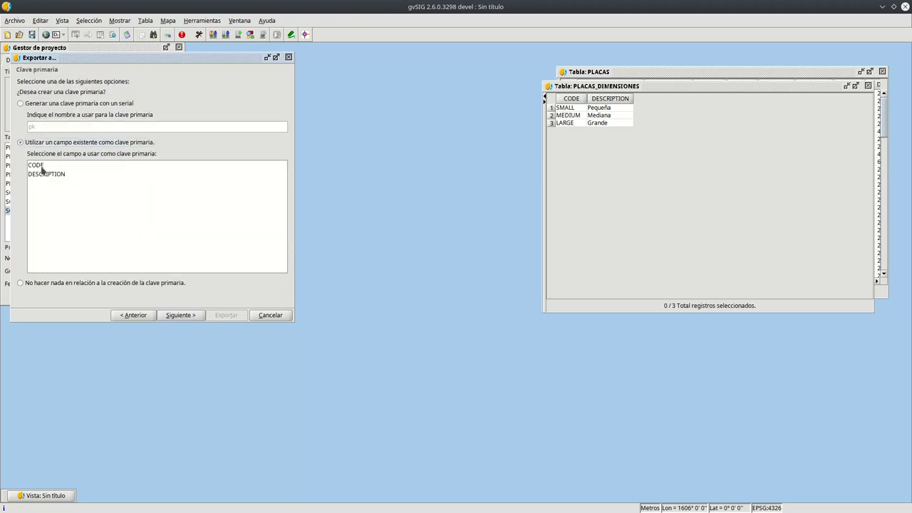
click(41, 168)
click(196, 313)
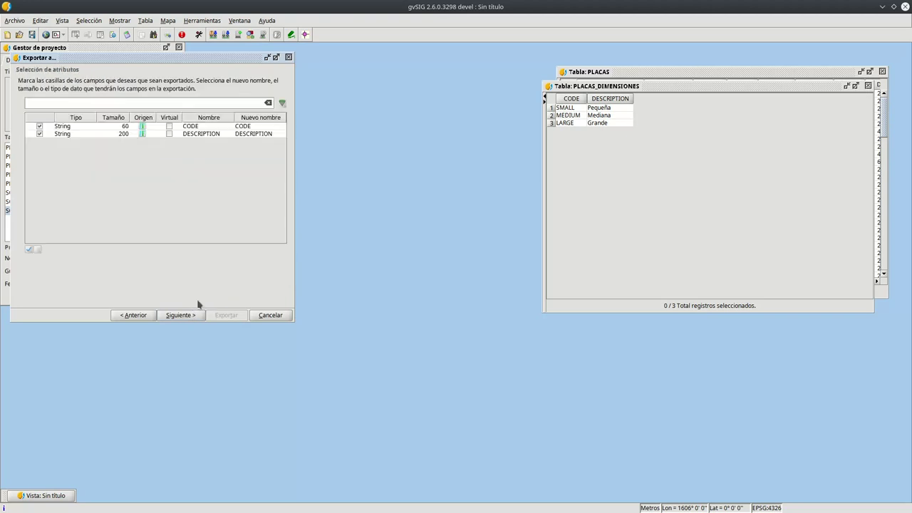
- Export PLACAS_DIMENSIONES with its CODE and DESCRIPTION attributes without adding the result to the project, and close its table window
click(184, 316)
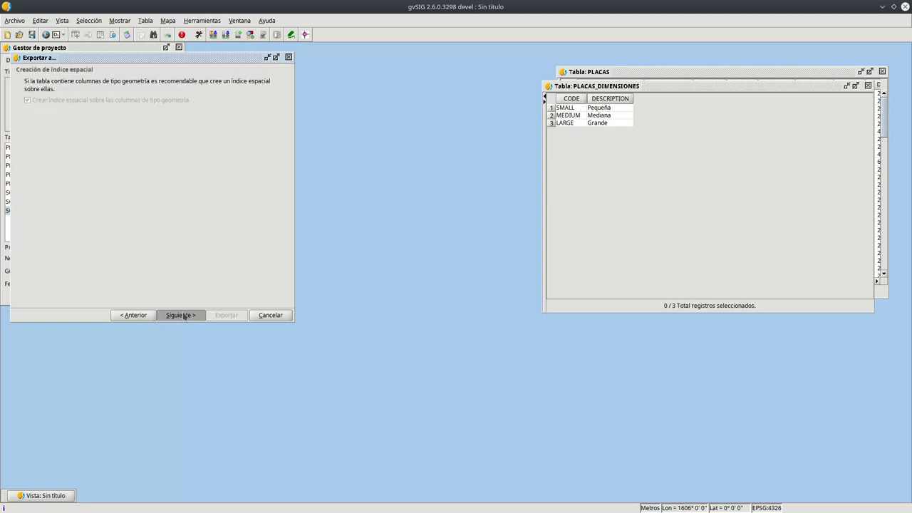
click(184, 315)
click(183, 315)
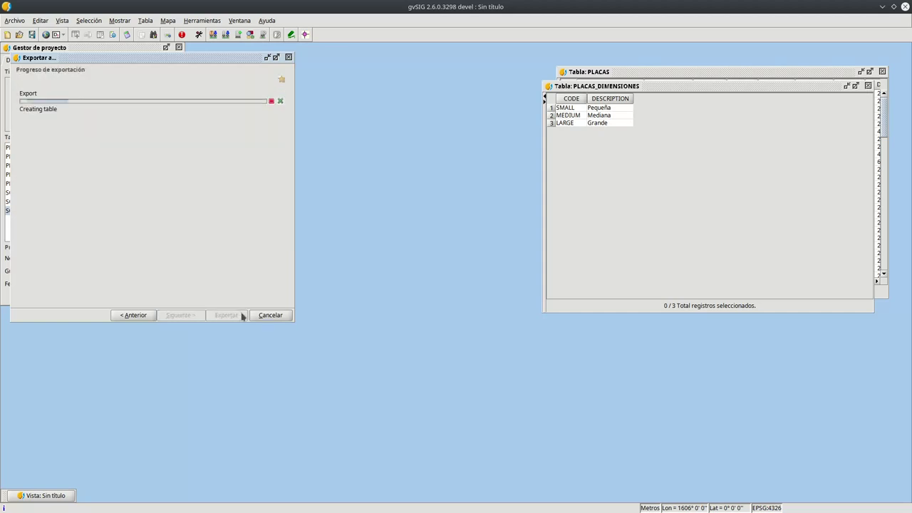
click(479, 277)
click(273, 315)
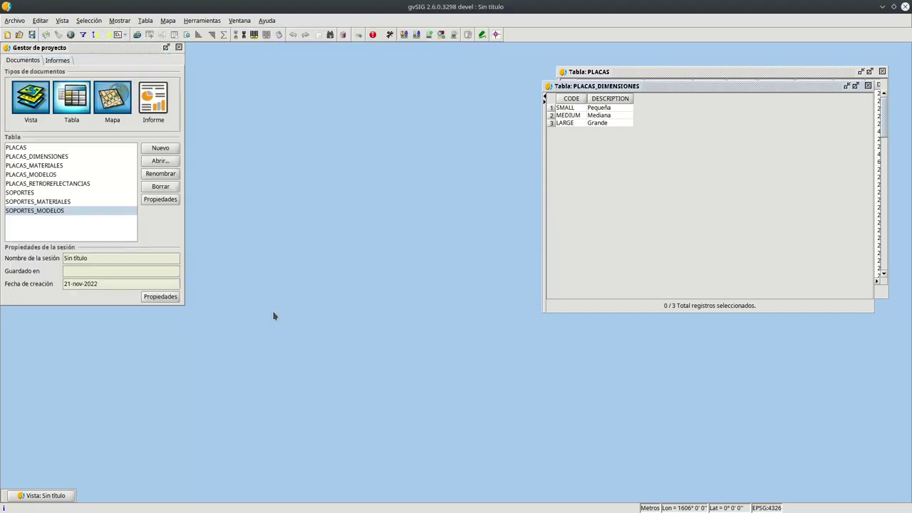
click(868, 86)
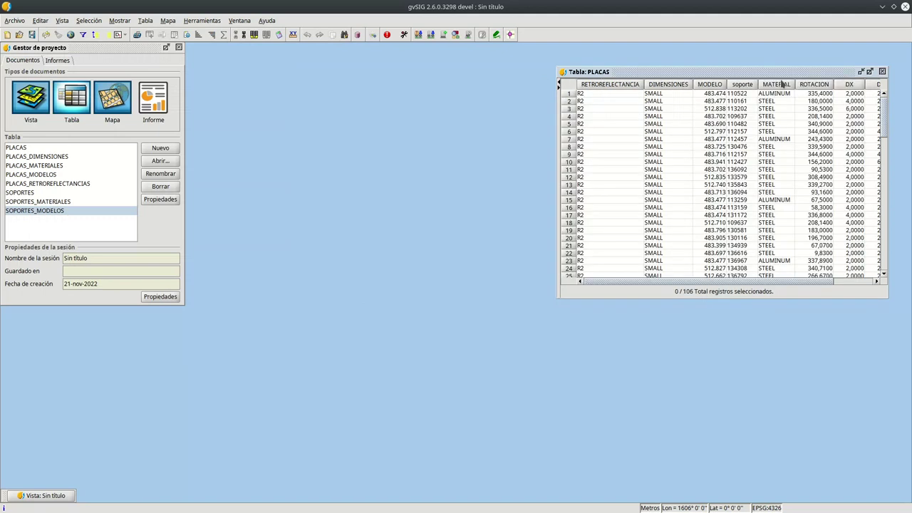
- Start exporting the PLACAS table in the Database (Throws JDBC) format through the "Prueba modelo" connection
click(145, 21)
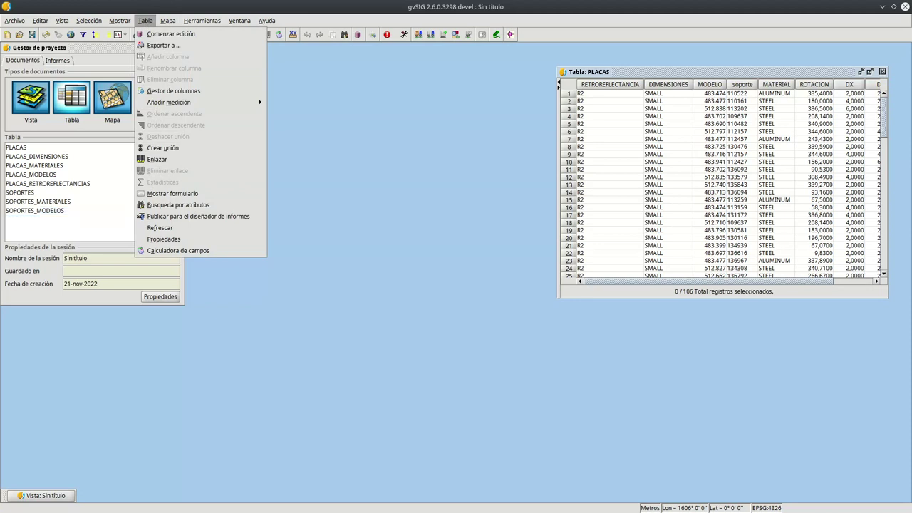
key(Escape)
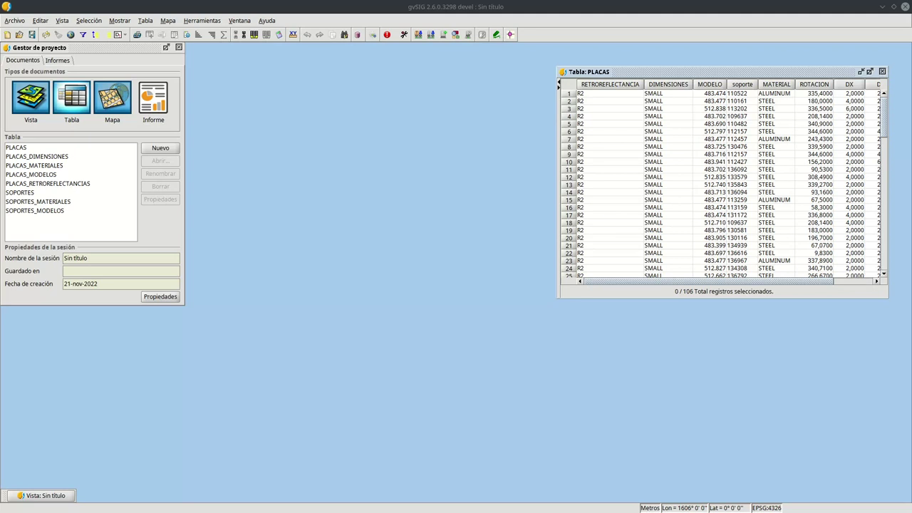
click(145, 20)
click(171, 45)
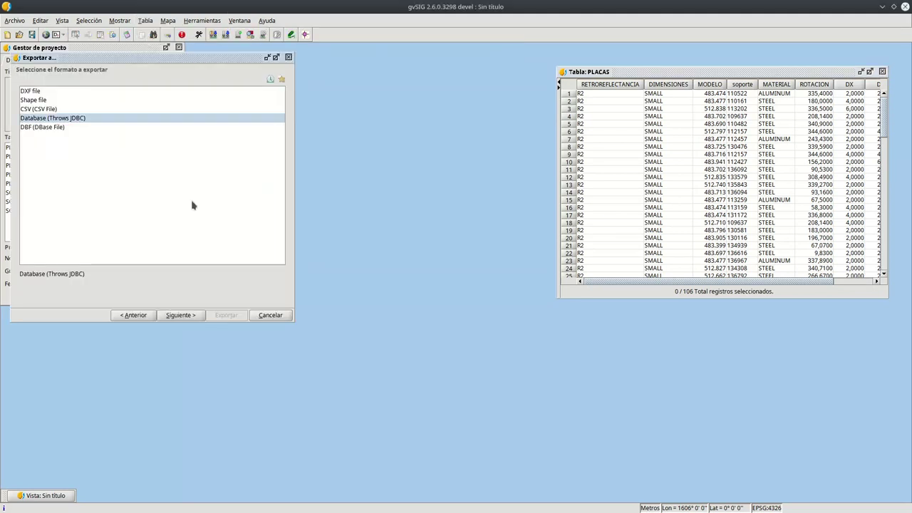
click(183, 314)
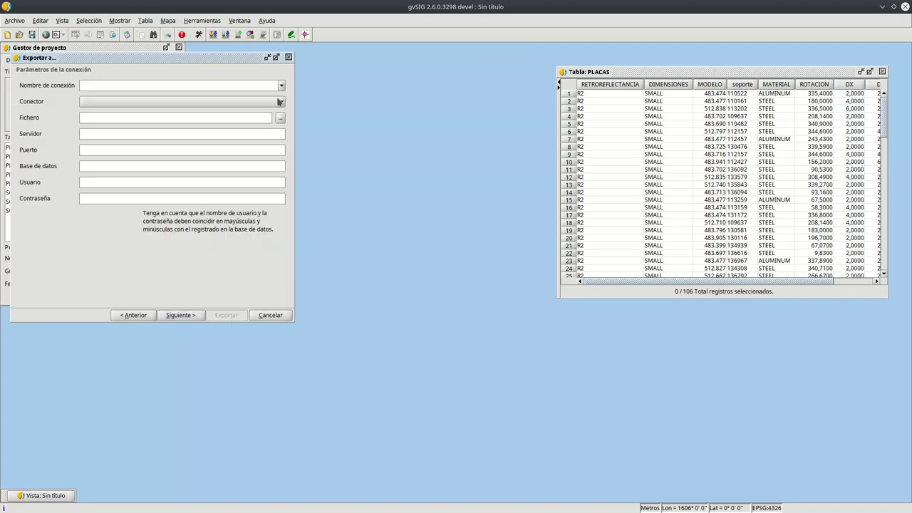
click(281, 85)
click(147, 99)
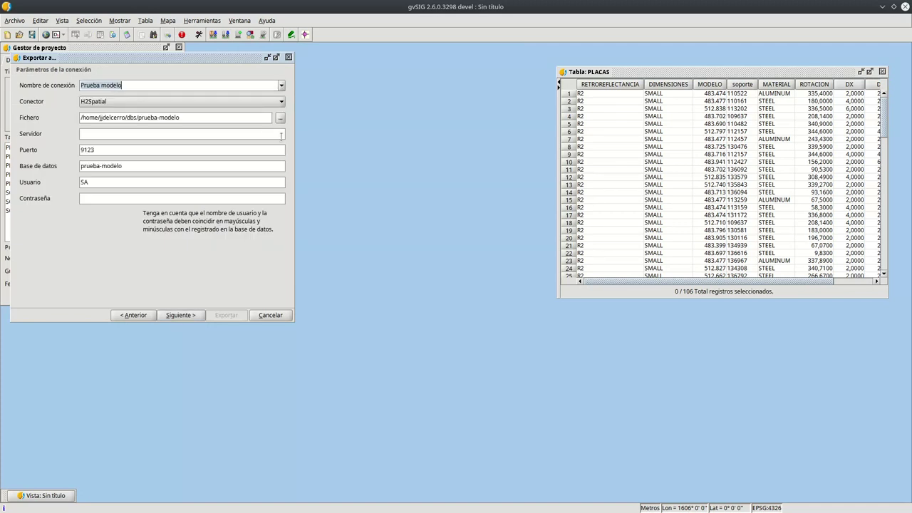
click(178, 316)
- Keep creating a new PLACAS table in the PUBLIC schema and use the existing CODE field as its primary key
click(178, 315)
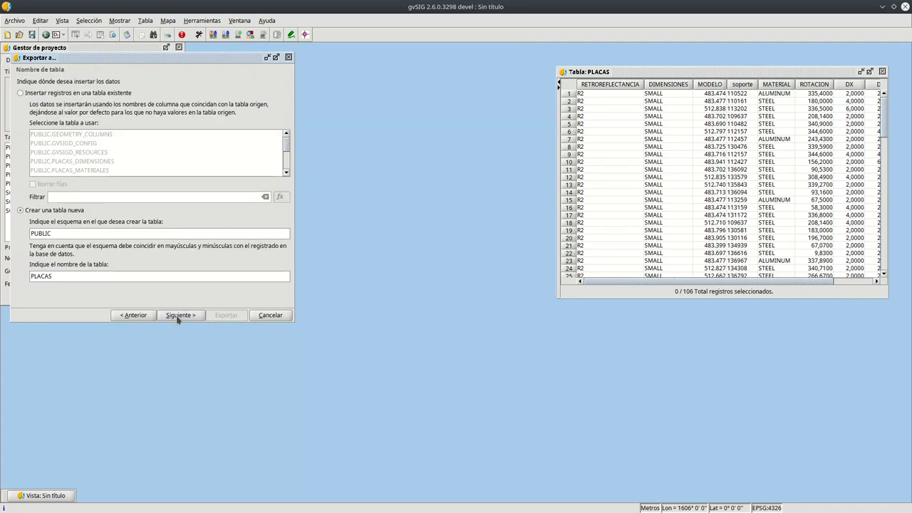
click(179, 316)
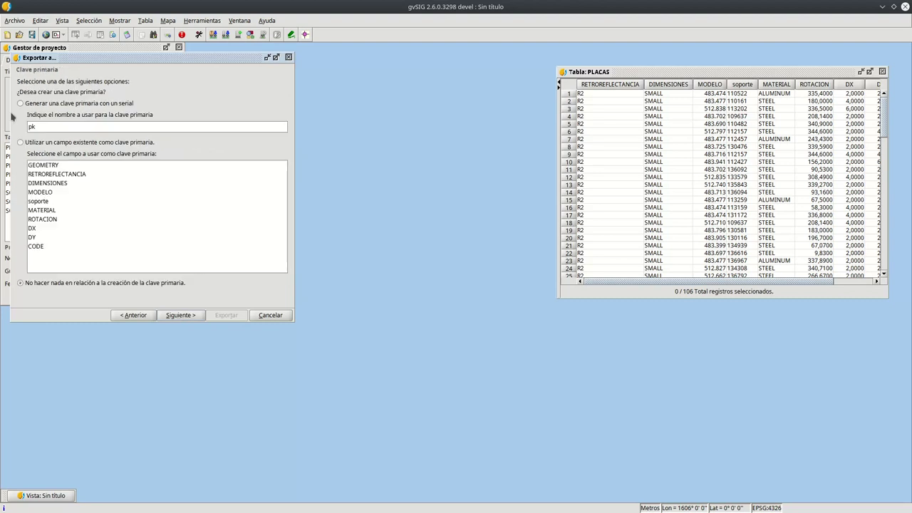
click(79, 146)
click(36, 246)
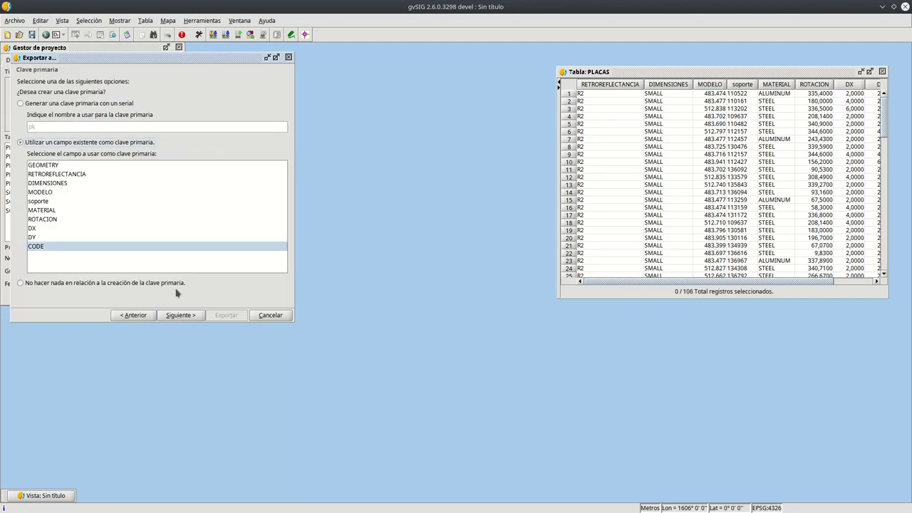
click(182, 316)
- Export PLACAS without assigning permissions or adding the result to the project, and close its table window
click(182, 315)
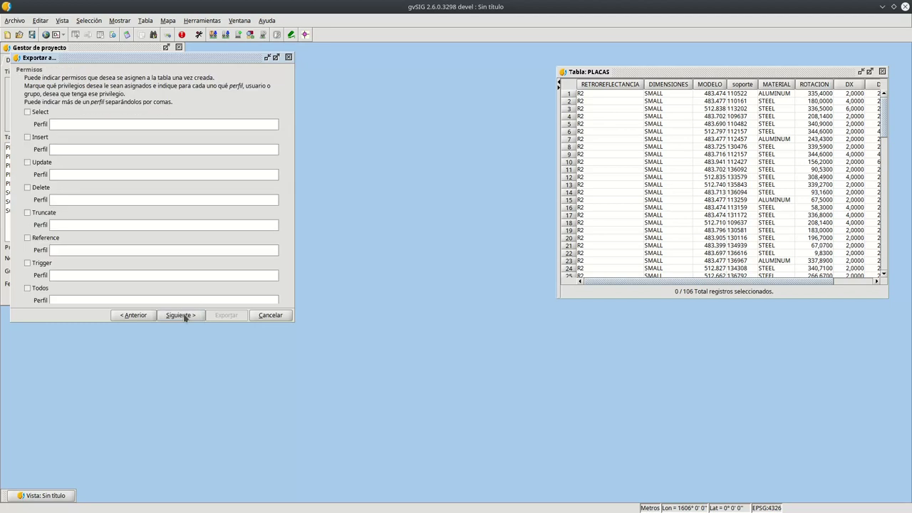
click(182, 315)
click(182, 315)
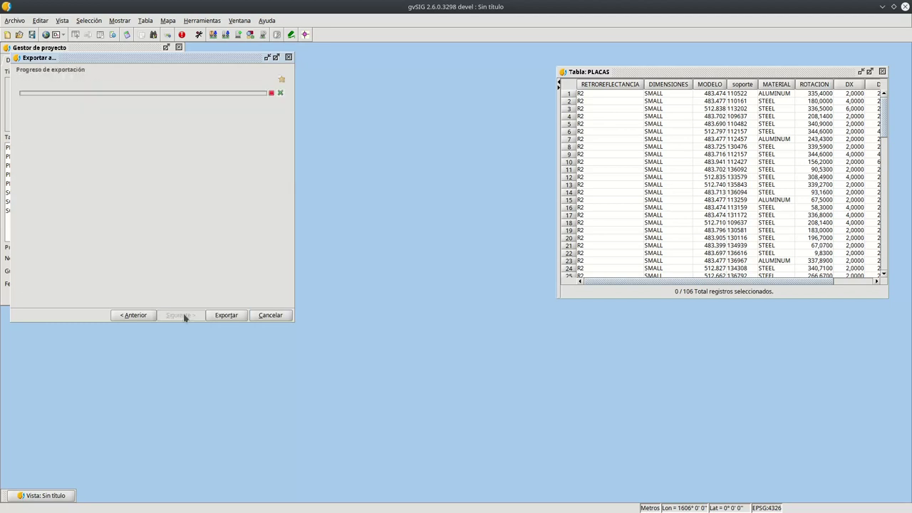
click(229, 315)
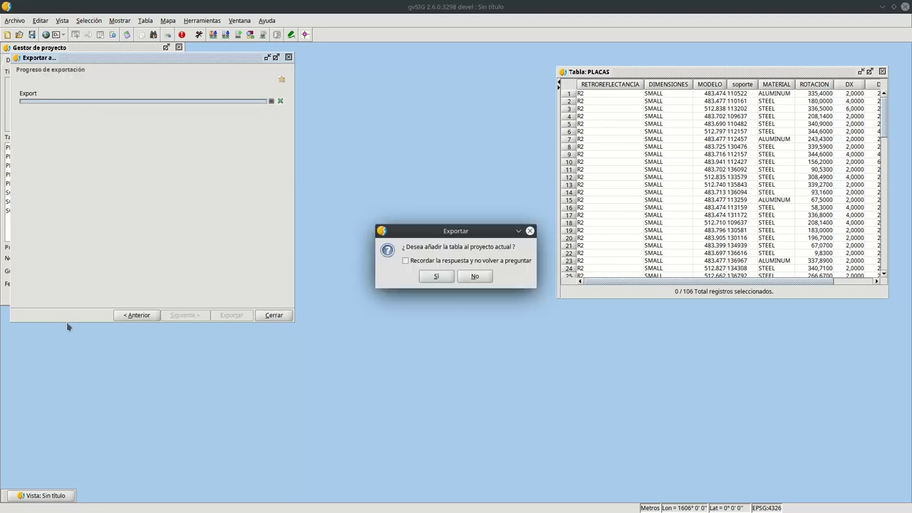
click(473, 275)
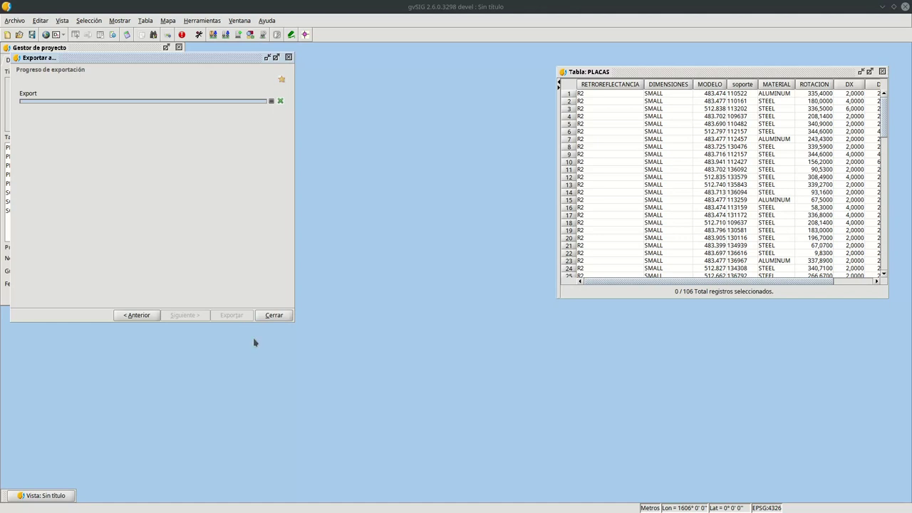
click(275, 314)
click(882, 72)
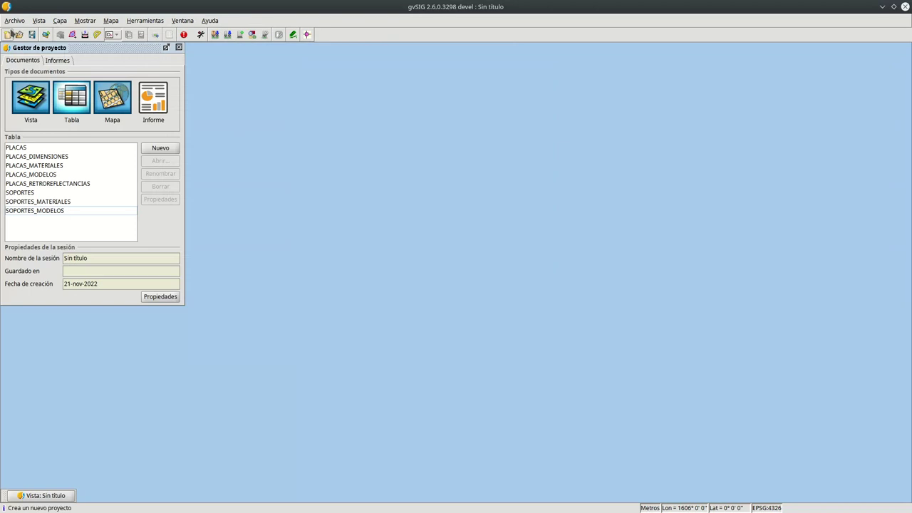
- Create a new empty project, discarding the changes in the unsaved current project
click(10, 35)
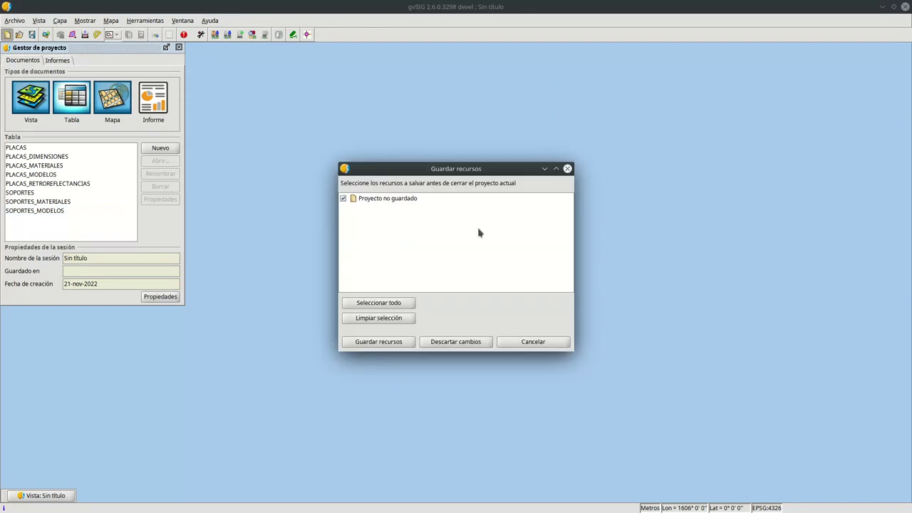
click(459, 342)
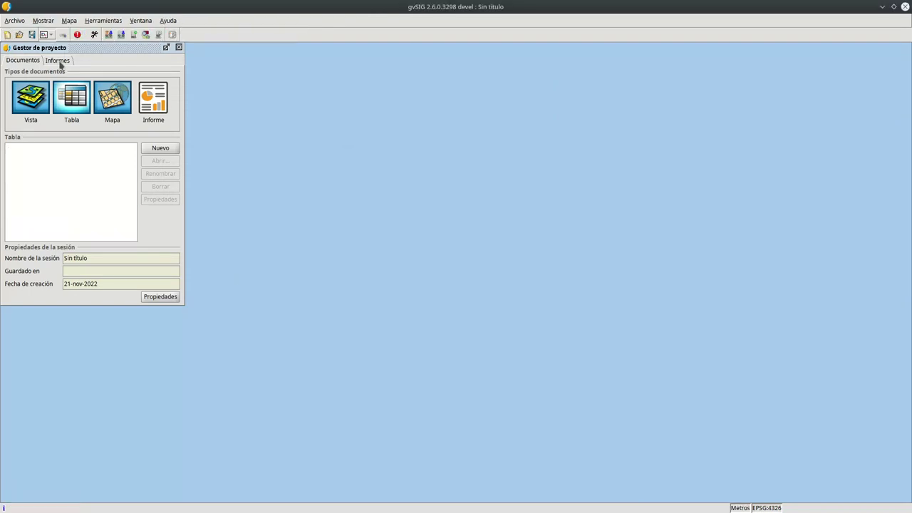
- Start adding new table documents from the database through the "Prueba modelo" connection
click(169, 147)
click(371, 143)
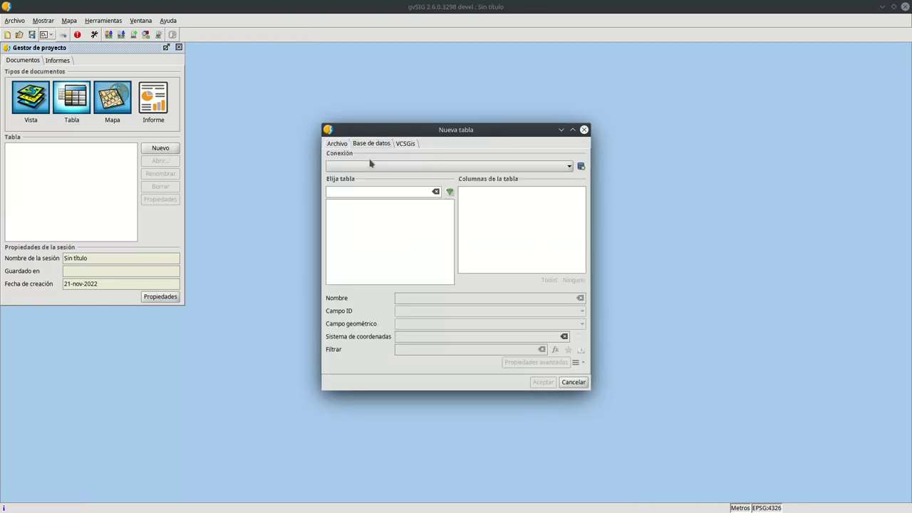
click(369, 164)
click(379, 178)
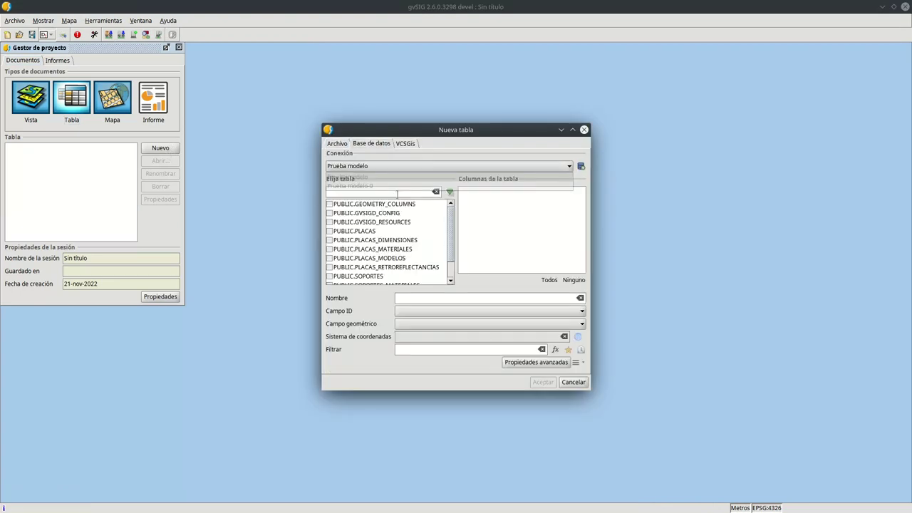
- Add PLACAS, PLACAS_DIMENSIONES, PLACAS_MATERIALES, PLACAS_MODELOS, PLACAS_RETROREFLECTANCIAS, SOPORTES, SOPORTES_MATERIALES and SOPORTES_MODELOS from the PUBLIC schema to the project
click(329, 231)
click(329, 240)
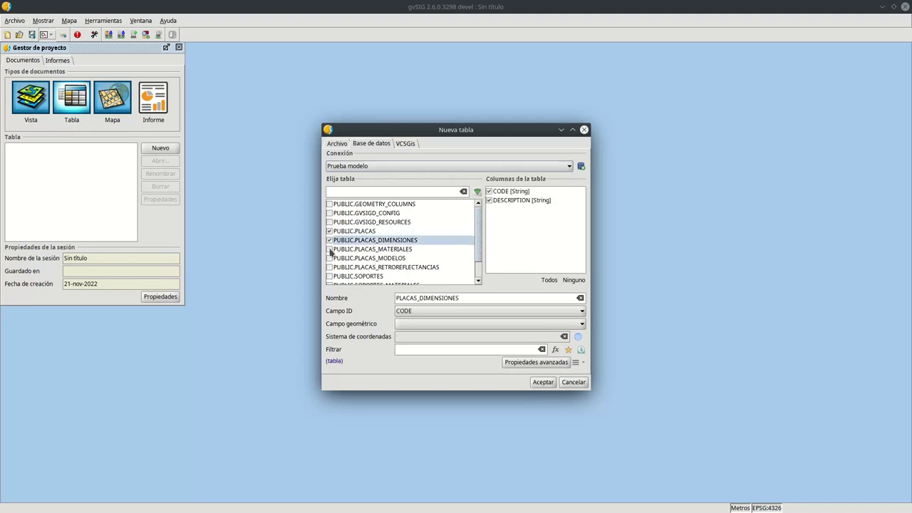
click(329, 248)
click(329, 258)
click(329, 267)
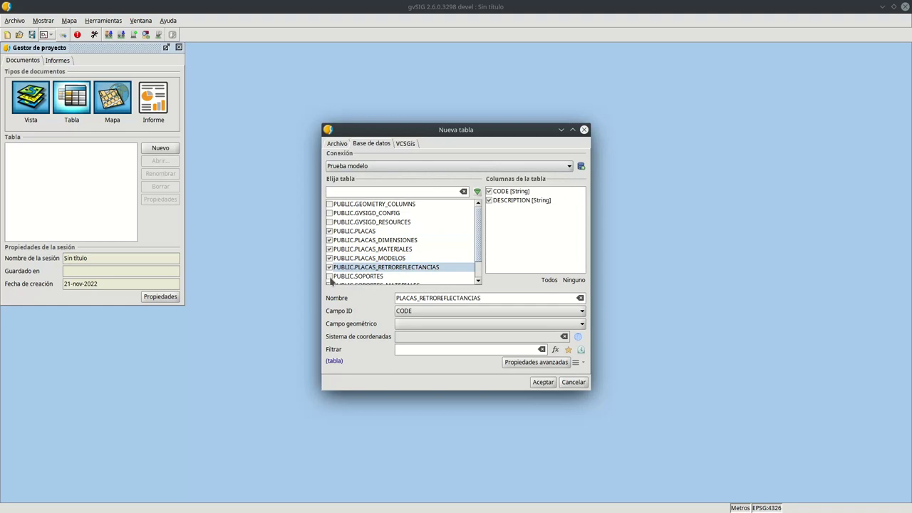
click(329, 276)
scroll(341, 267, down, 1)
click(329, 261)
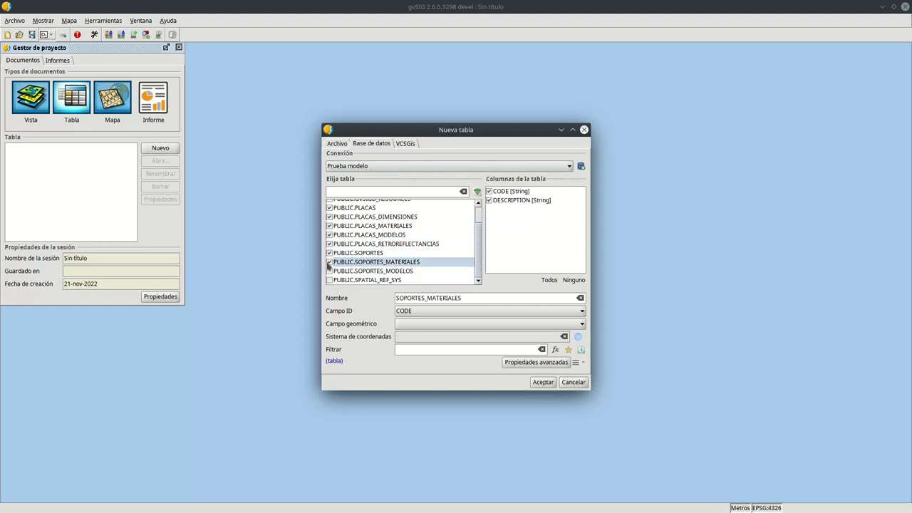
click(329, 270)
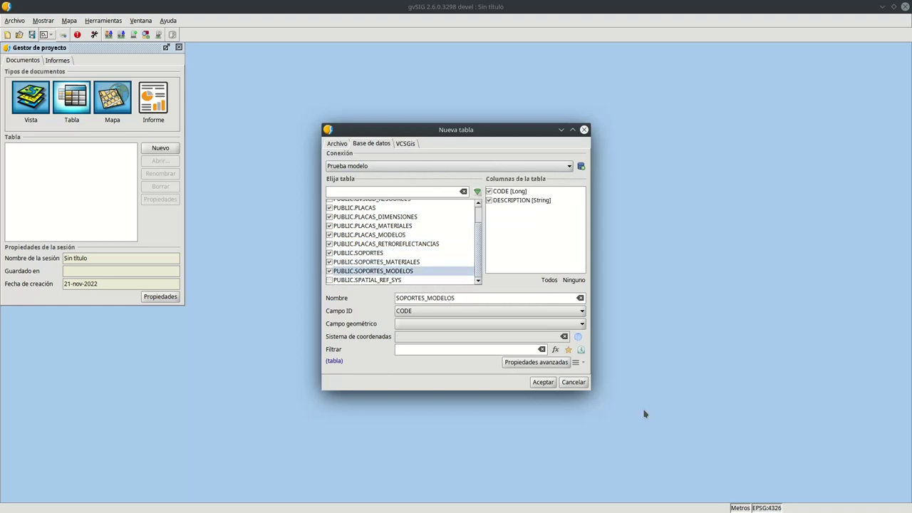
click(543, 381)
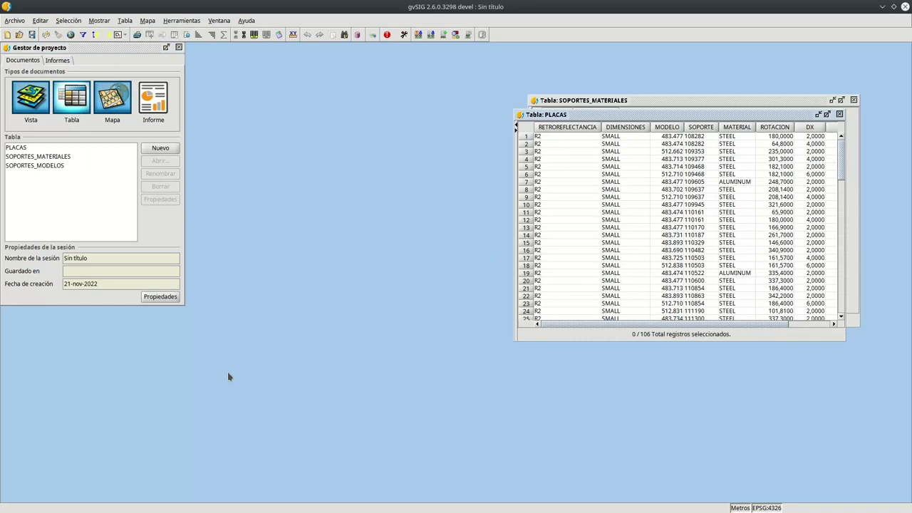
- Close the windows of all the newly loaded PLACAS and SOPORTES tables
click(839, 114)
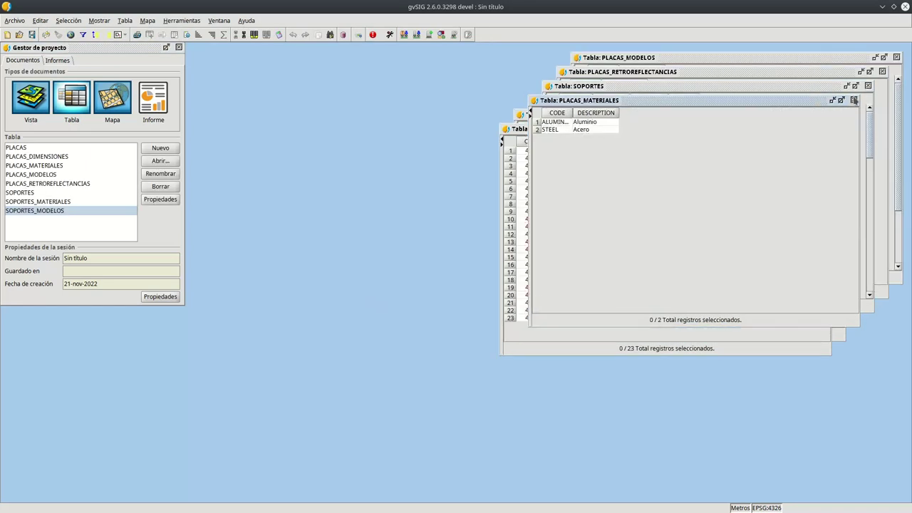
click(854, 101)
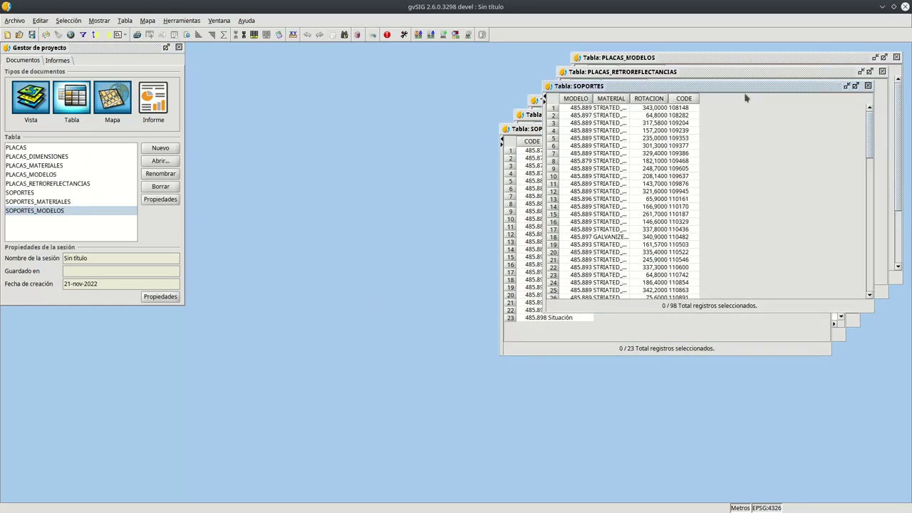
click(867, 86)
click(882, 71)
click(896, 57)
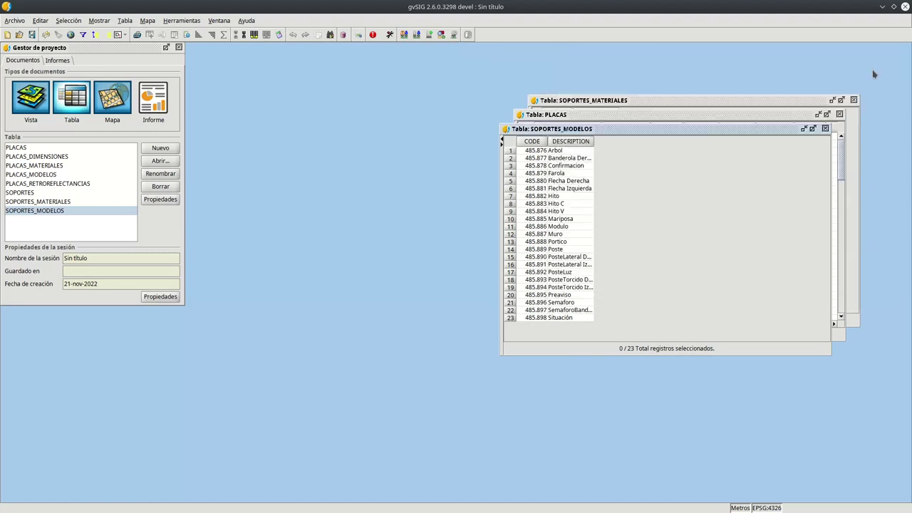
click(839, 114)
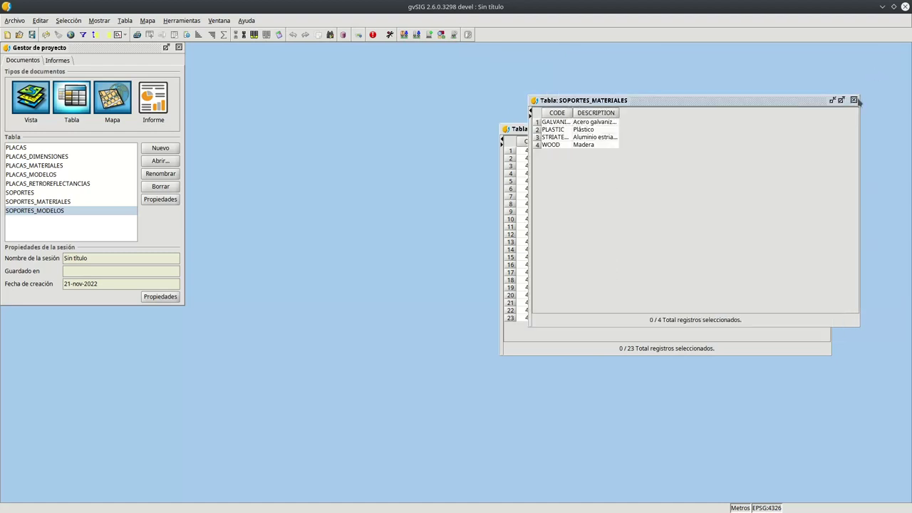
click(853, 99)
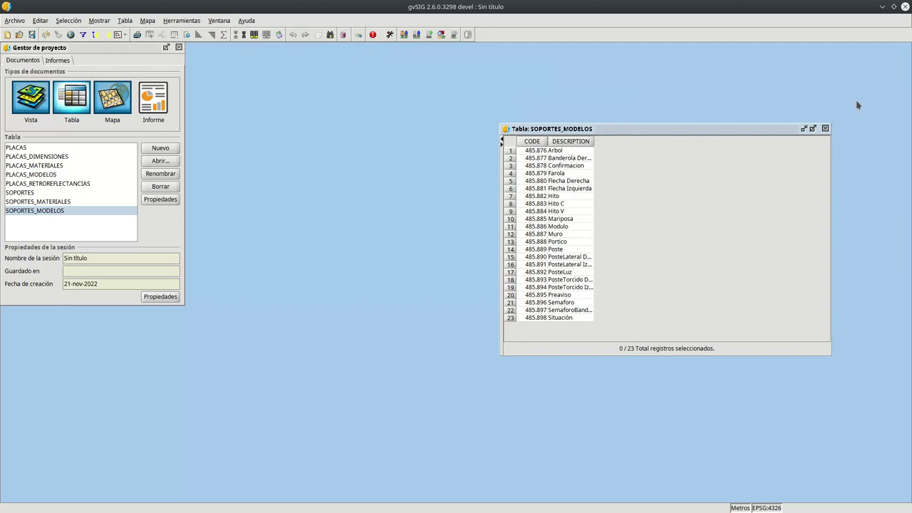
click(828, 130)
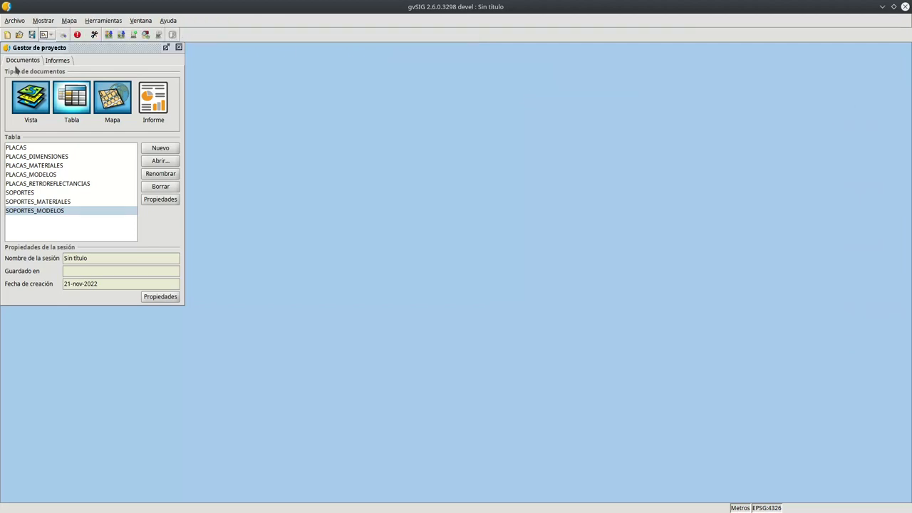
- Open the PLACAS table and show its record form, placed beside the table window
click(22, 194)
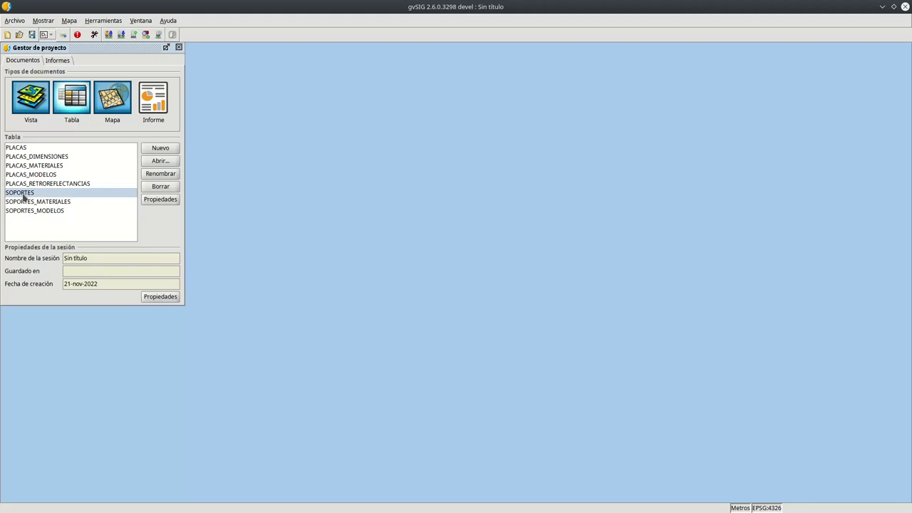
click(24, 148)
click(160, 161)
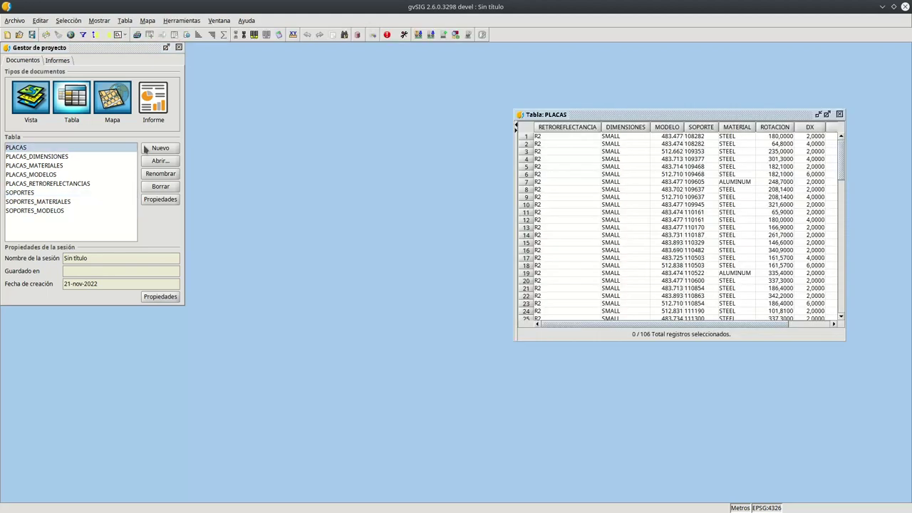
click(122, 21)
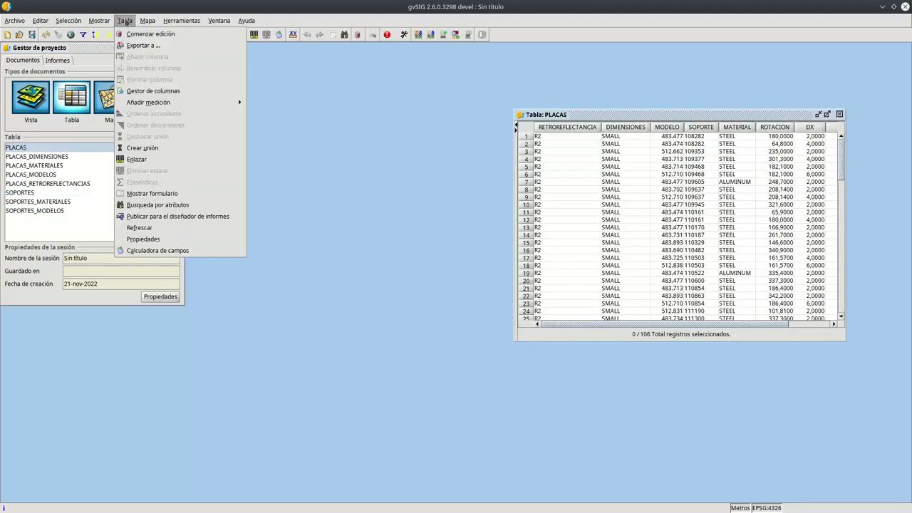
click(218, 198)
drag(172, 58, 394, 215)
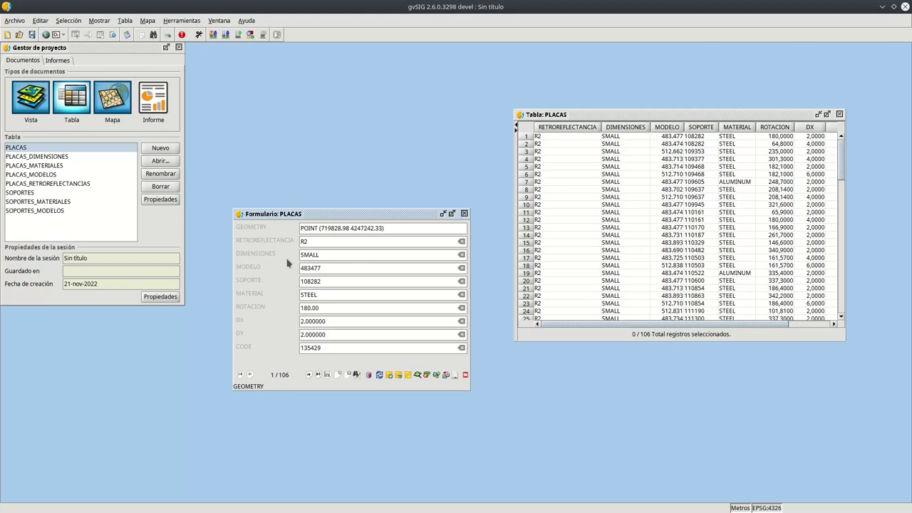
- Examine the coded columns of PLACAS, such as MODELO, SOPORTE and DIMENSIONES, against the form, and close the form
click(670, 145)
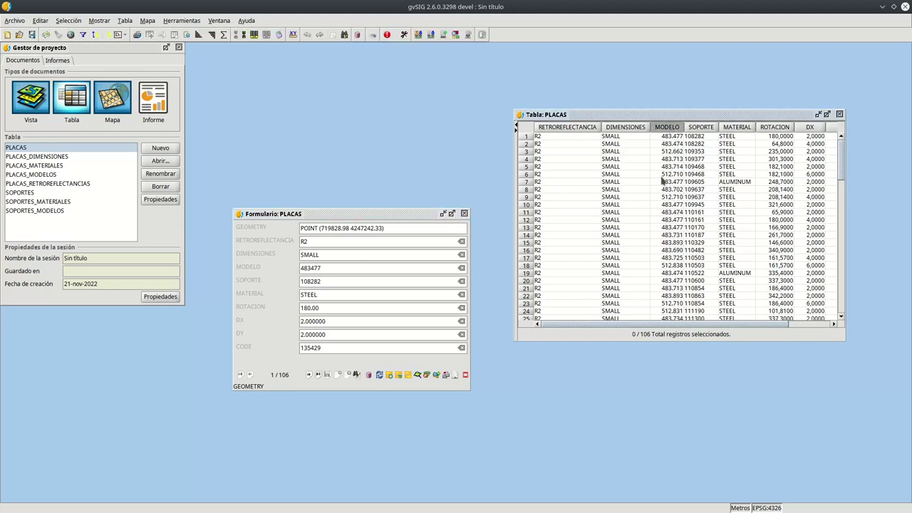
key(Right)
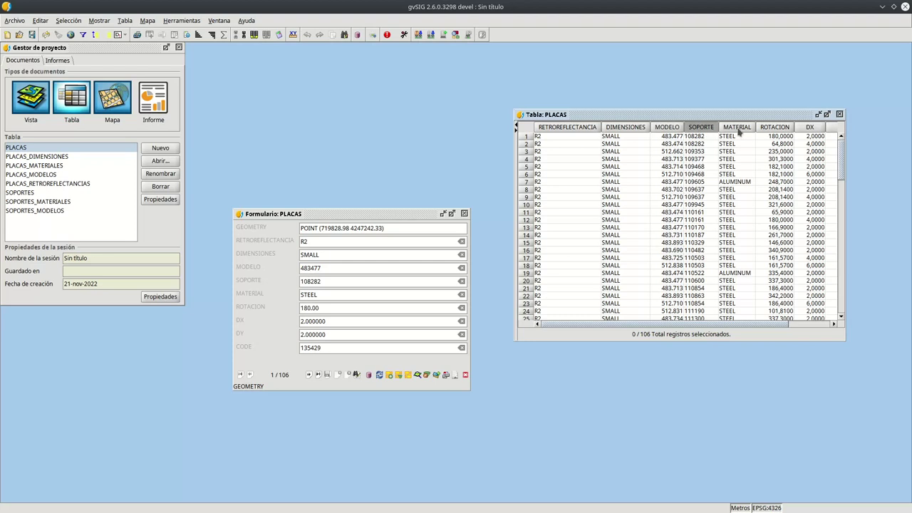
key(Right)
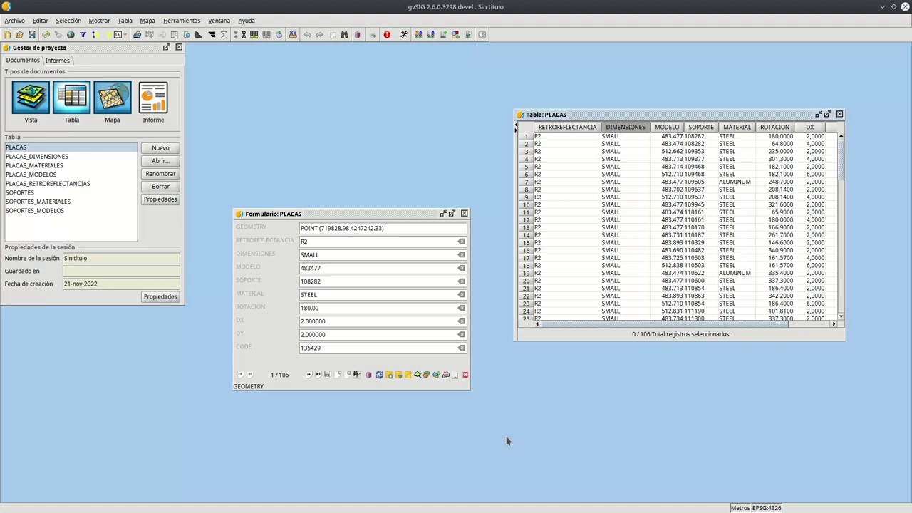
click(463, 214)
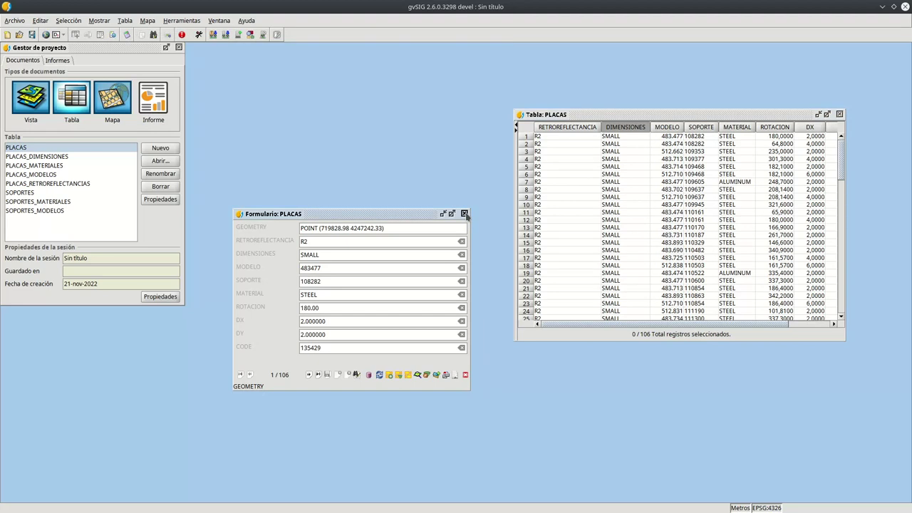
click(464, 214)
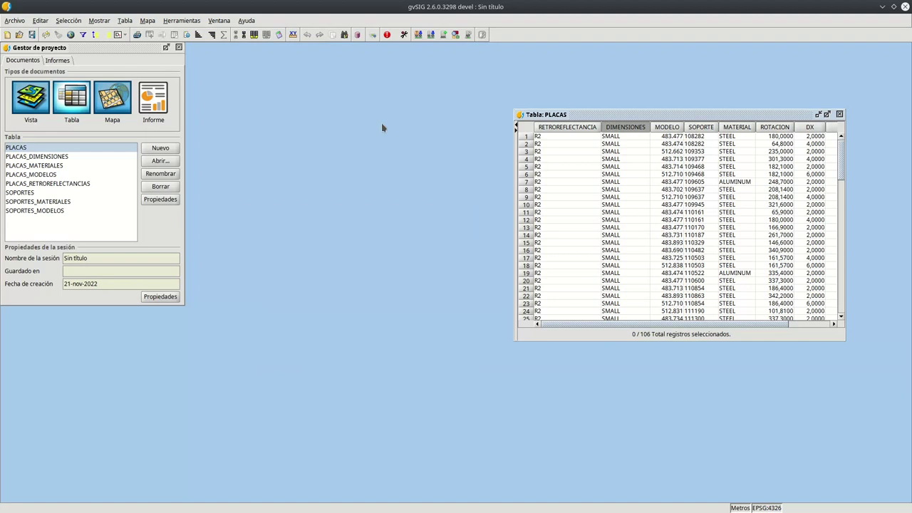
- Open the column manager for the PLACAS table and enlarge it so the whole field list fits
click(125, 20)
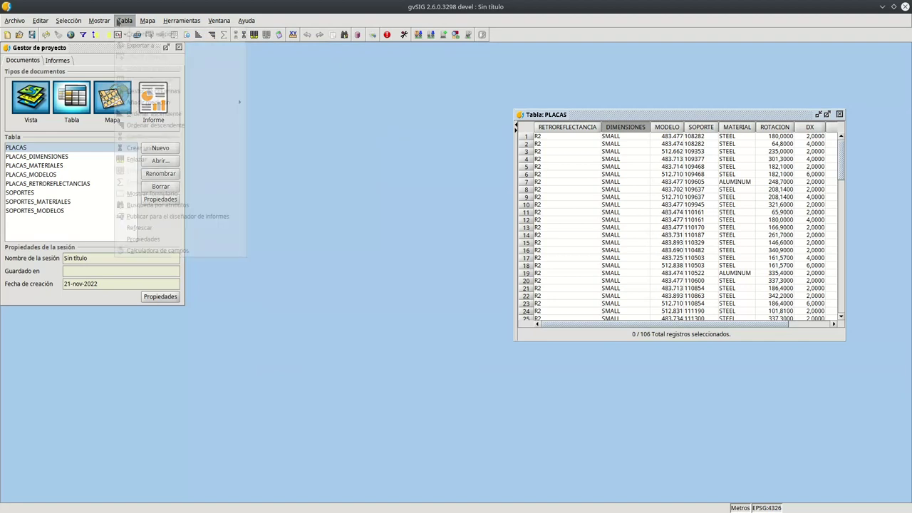
click(172, 92)
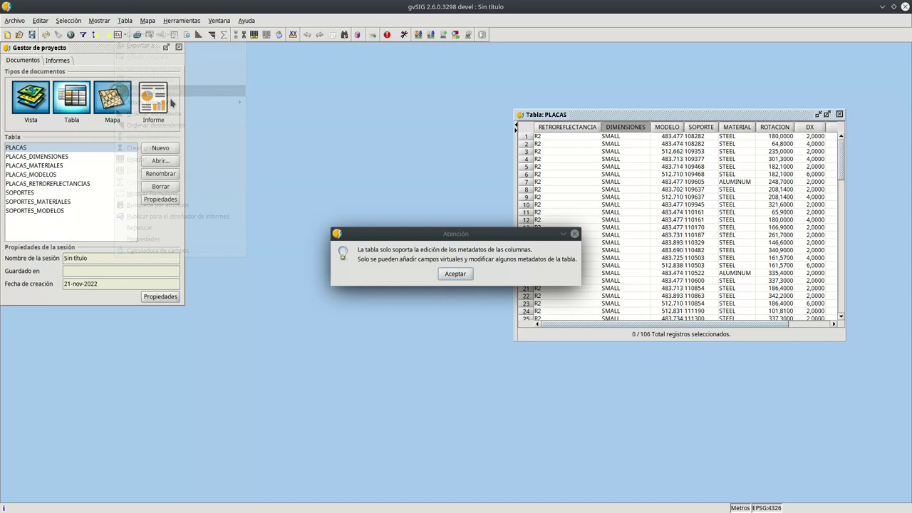
click(454, 273)
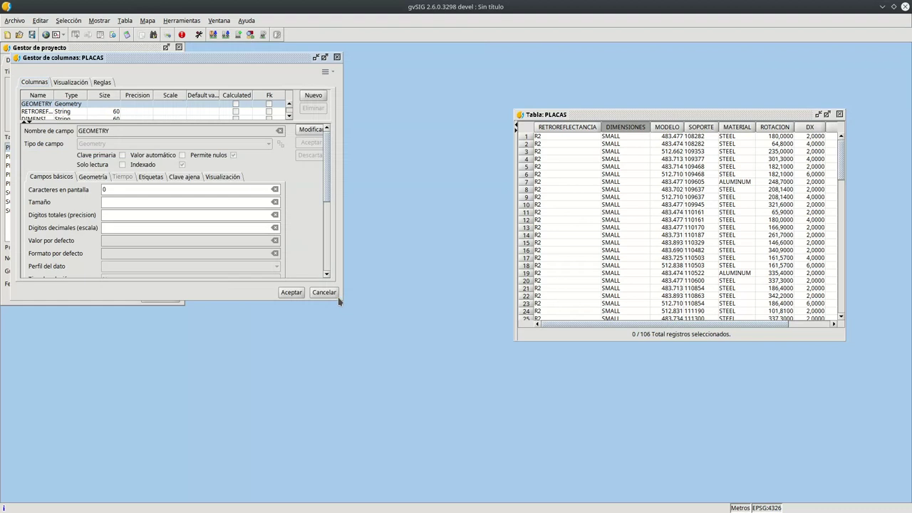
drag(339, 301, 421, 502)
drag(191, 120, 145, 188)
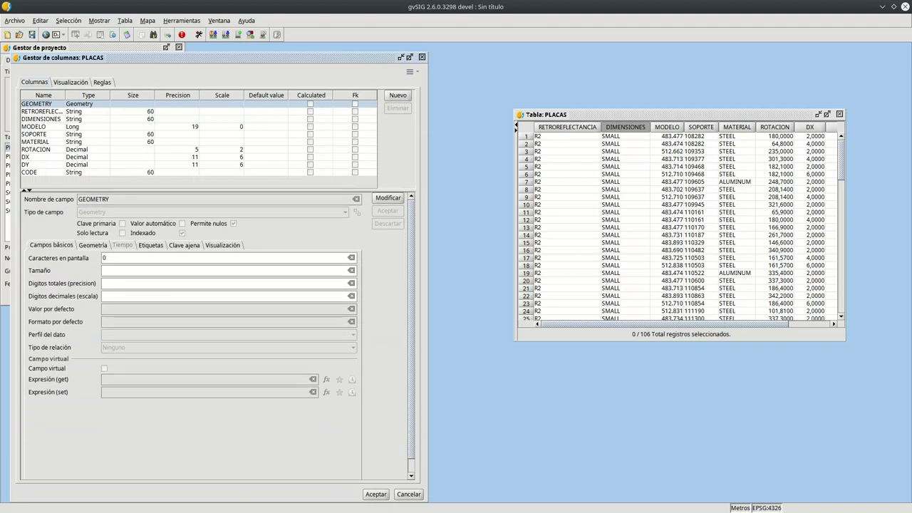
- Start modifying the SOPORTE field of PLACAS and mark it as a foreign key
click(51, 128)
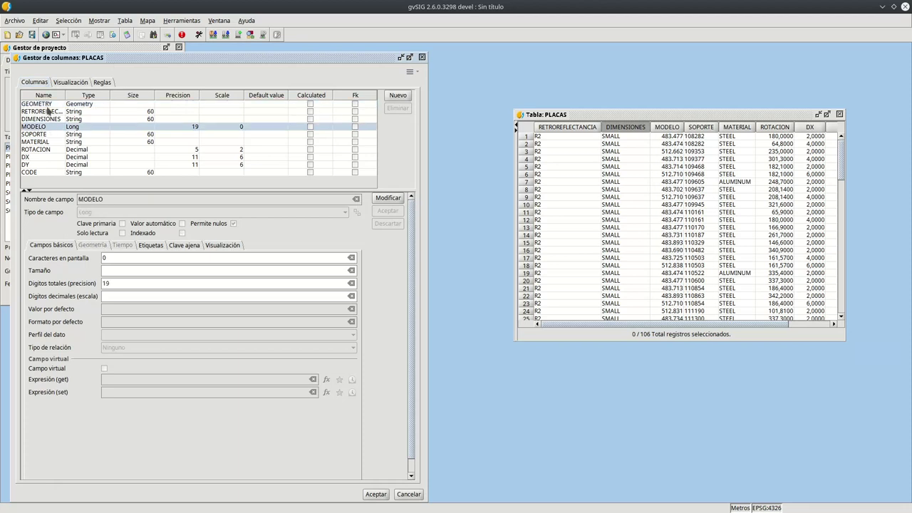
click(47, 136)
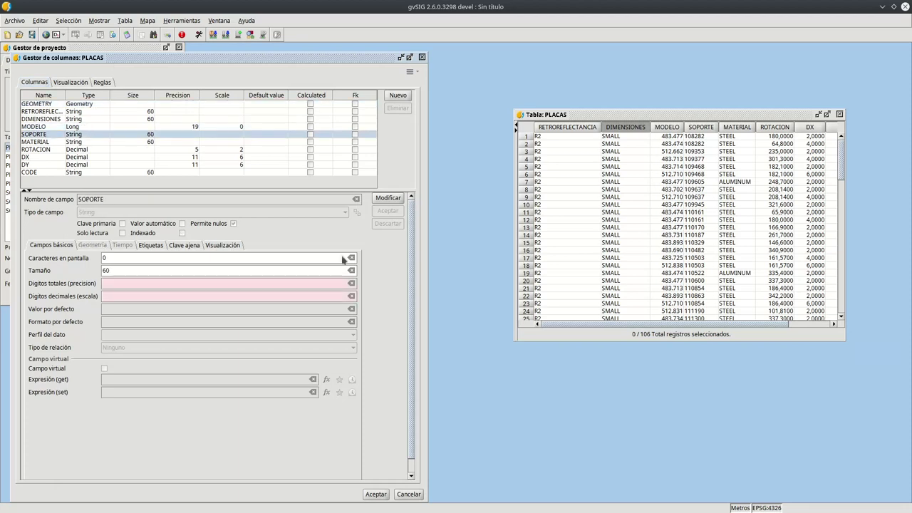
click(393, 198)
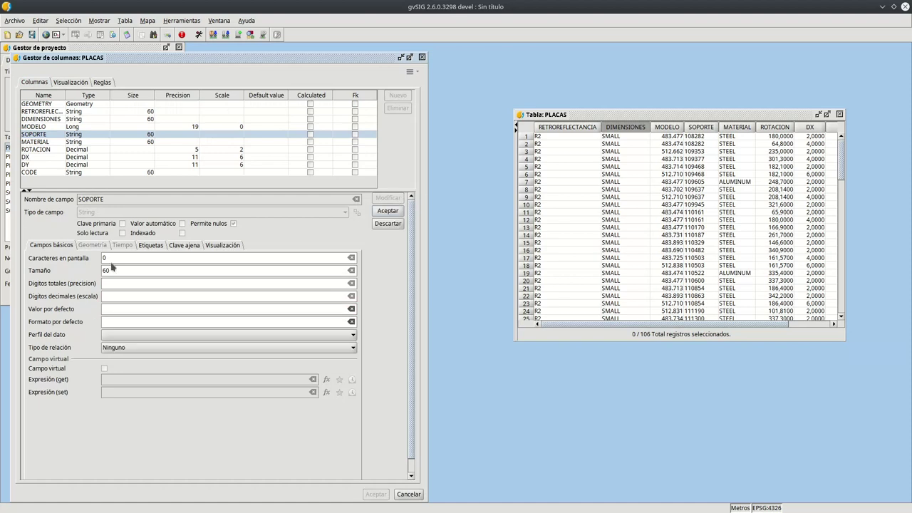
click(184, 244)
click(40, 265)
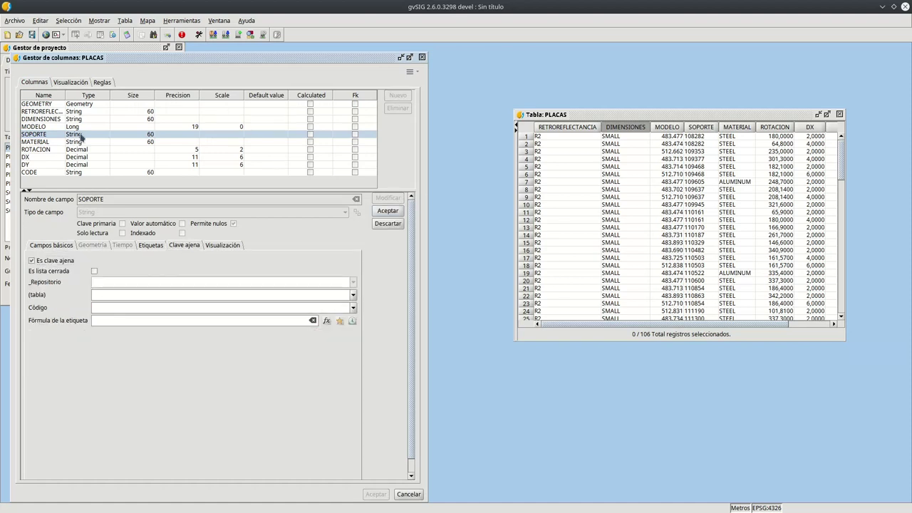
- Link the SOPORTE foreign key to the SOPORTES table with CODE as its code field
click(353, 295)
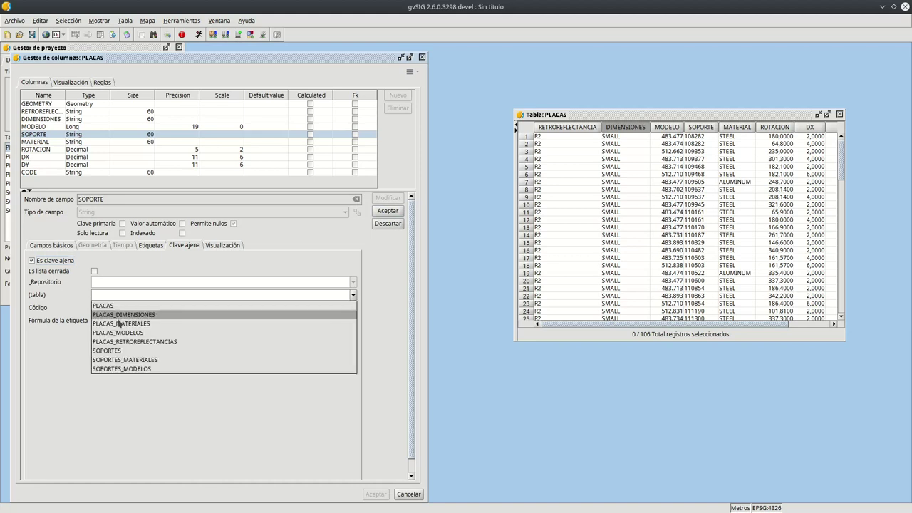
click(151, 353)
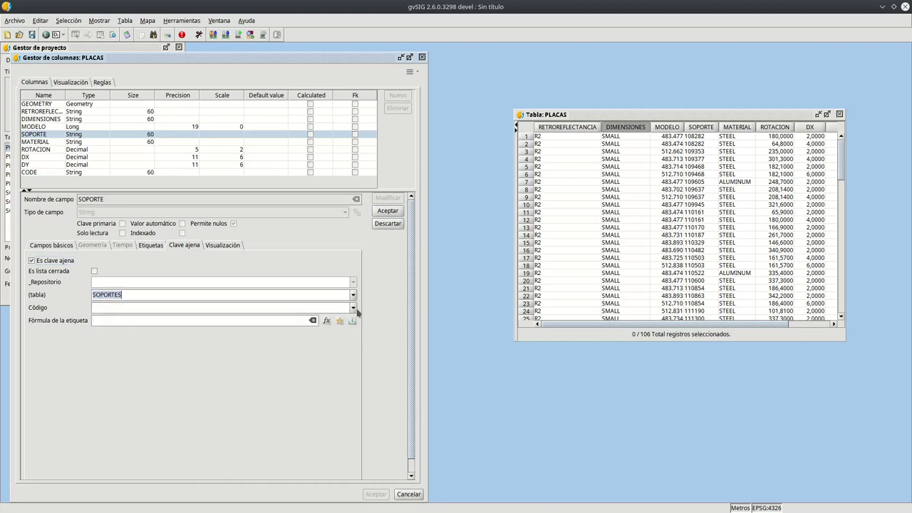
click(353, 308)
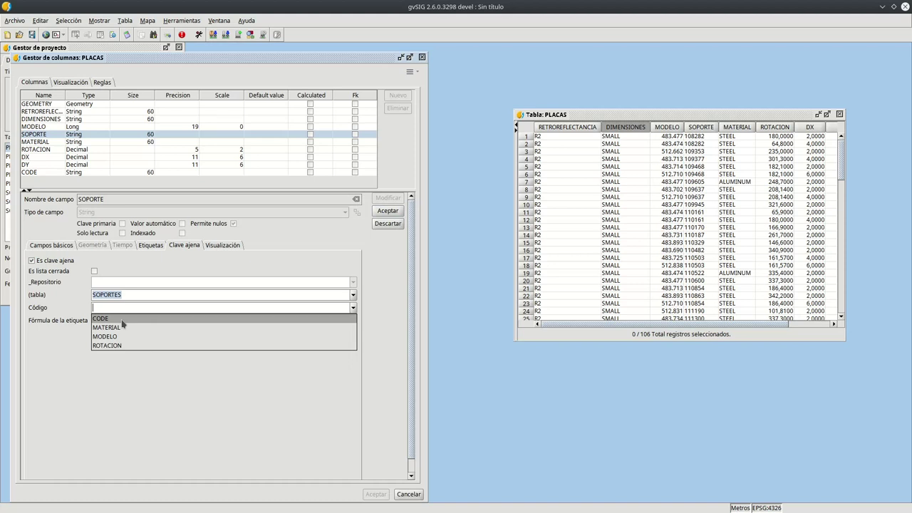
click(123, 324)
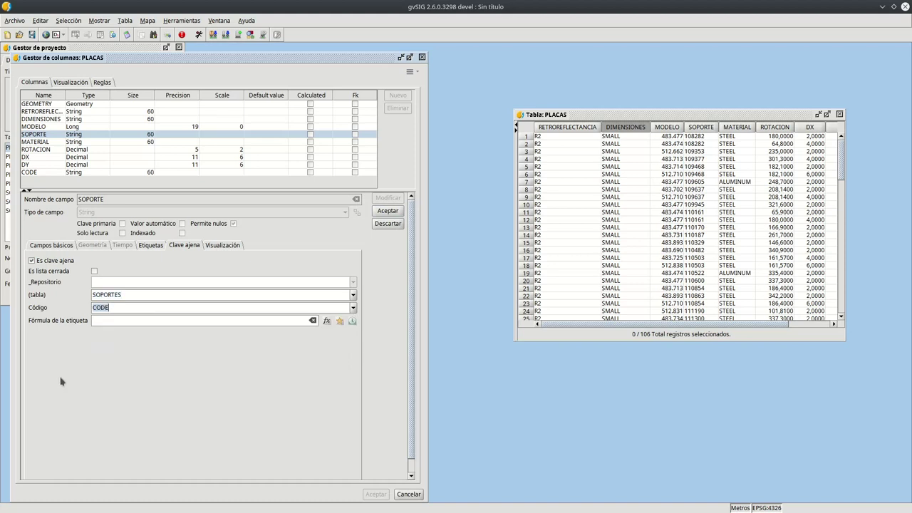
- Set the SOPORTE foreign key's label formula to SOPORTES.CODE and accept the field and column changes
click(326, 321)
click(282, 243)
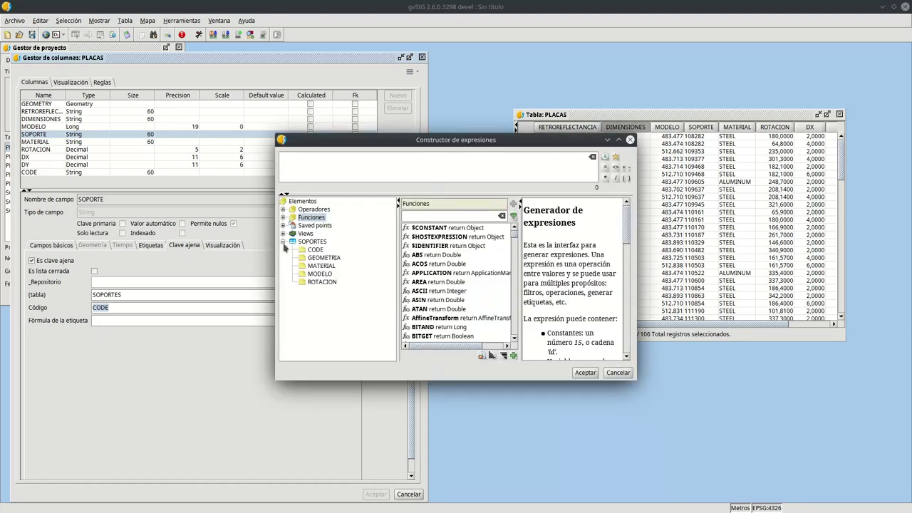
click(315, 250)
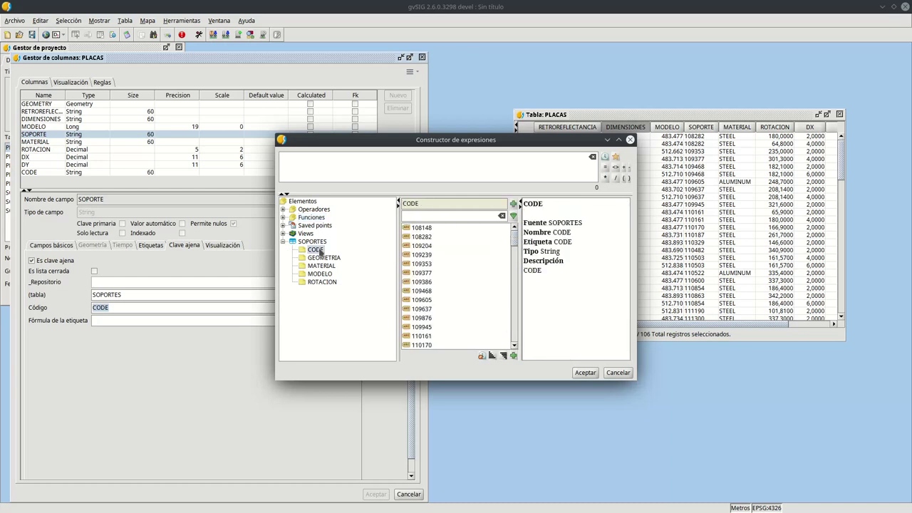
double_click(317, 250)
click(585, 372)
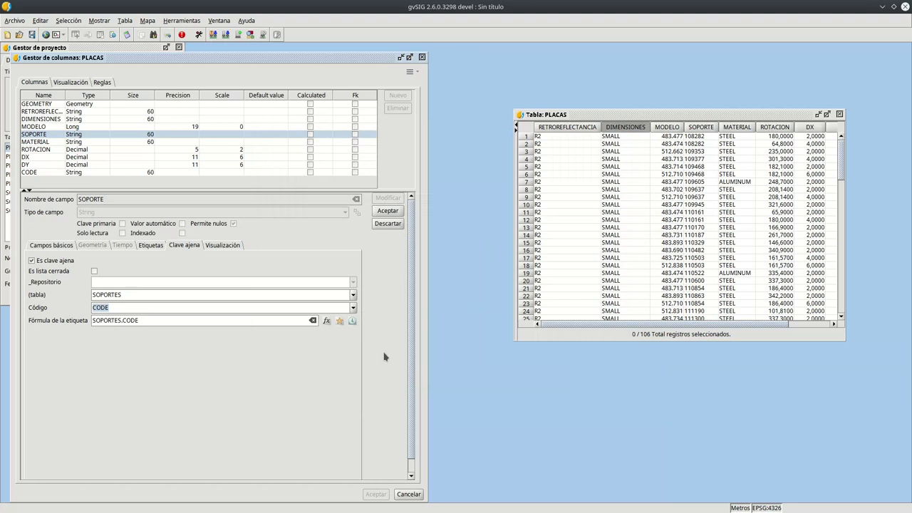
click(380, 213)
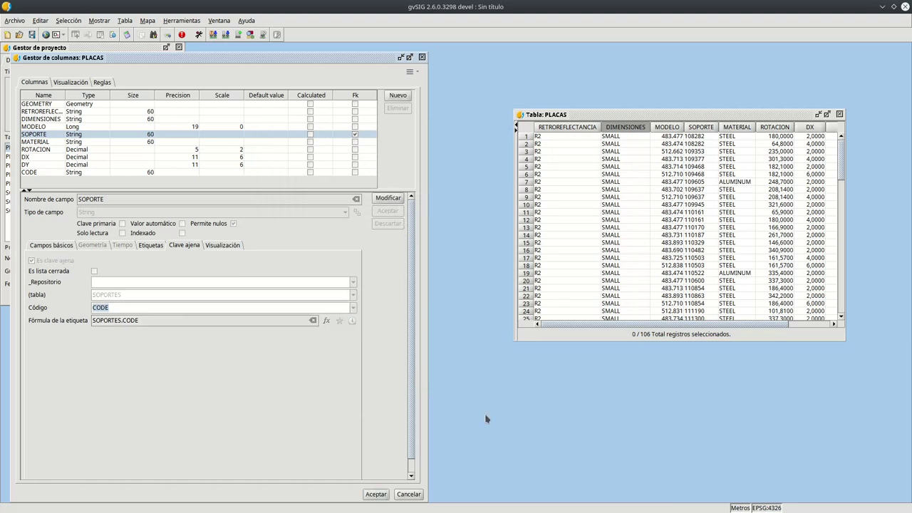
click(381, 497)
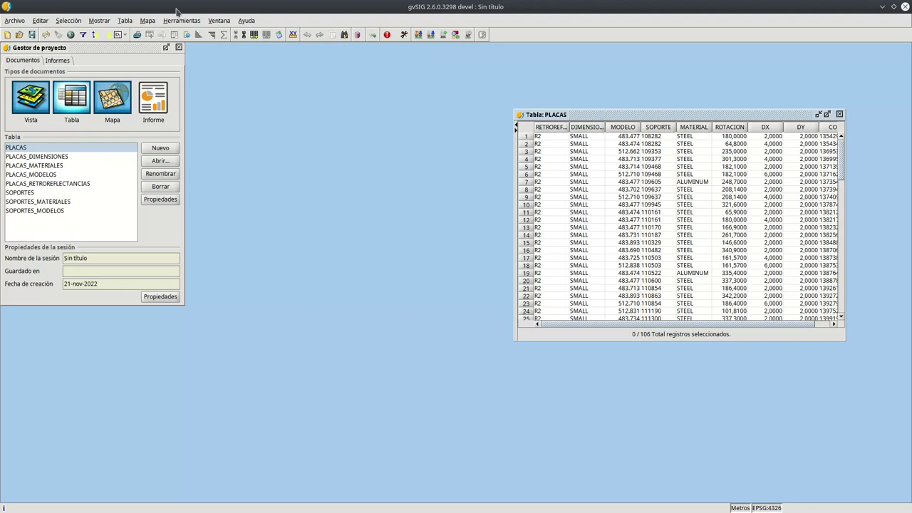
- Show the PLACAS form to check how its SOPORTE field is presented, and close the form
click(131, 24)
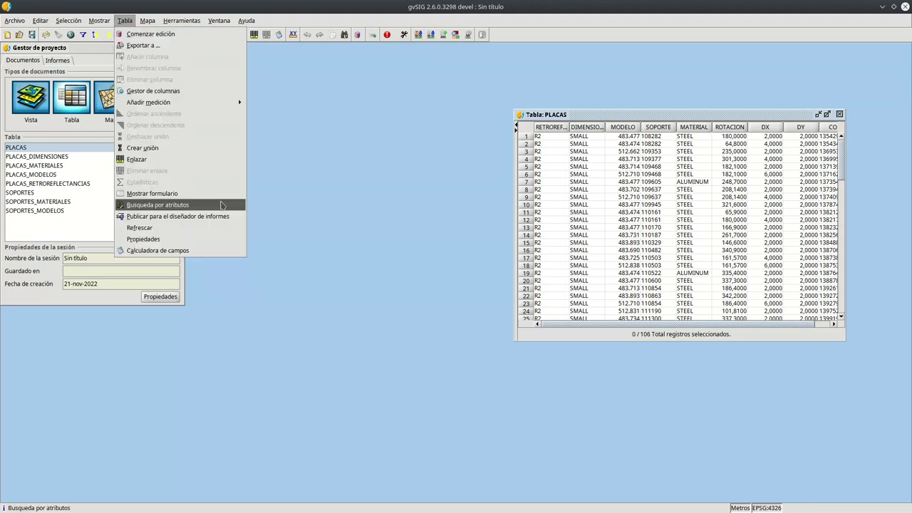
click(219, 200)
drag(148, 59, 331, 180)
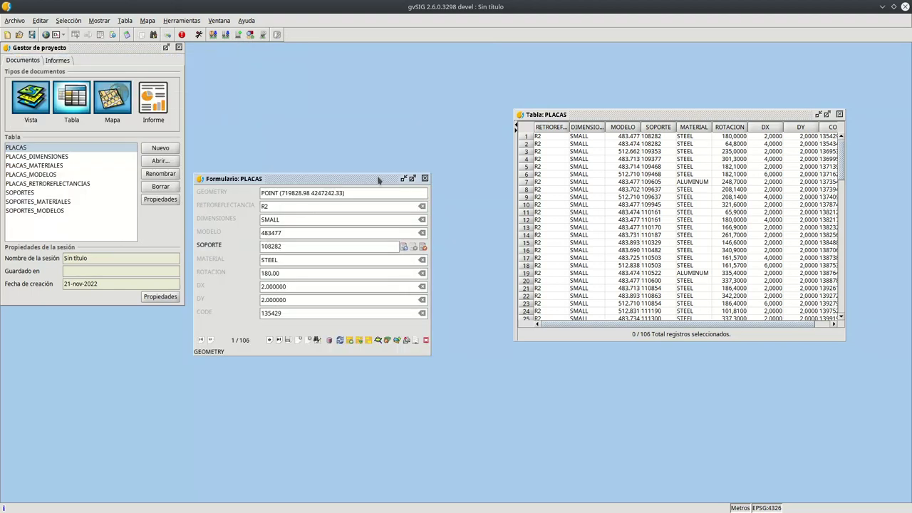
click(424, 178)
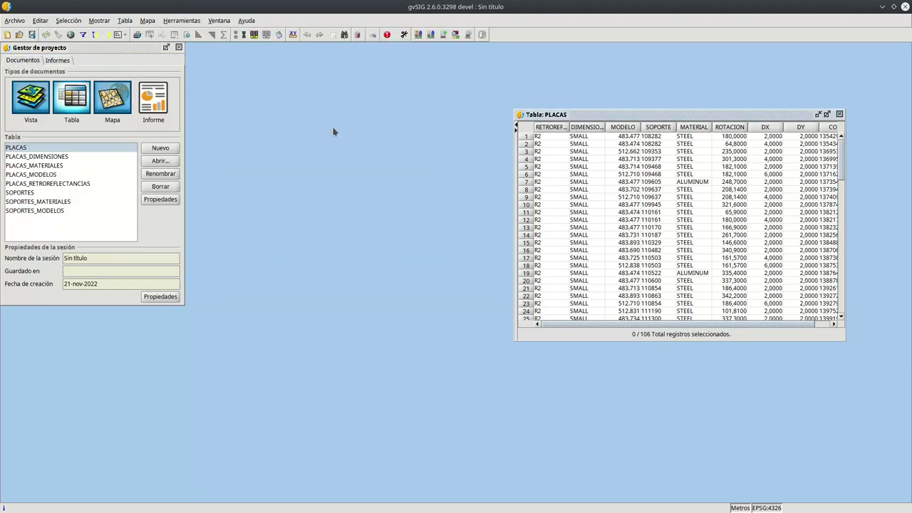
- Reopen the column manager for PLACAS and enlarge it and its field list
click(127, 20)
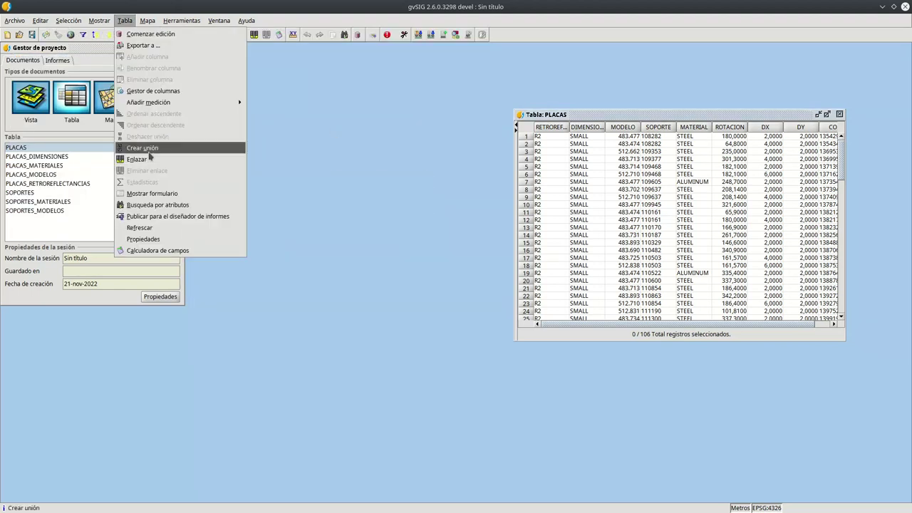
click(200, 92)
click(455, 272)
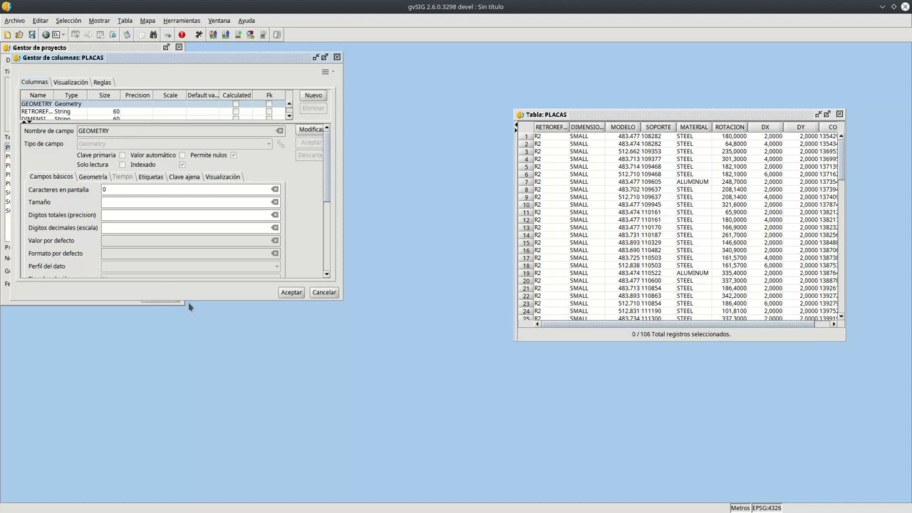
drag(213, 300, 213, 476)
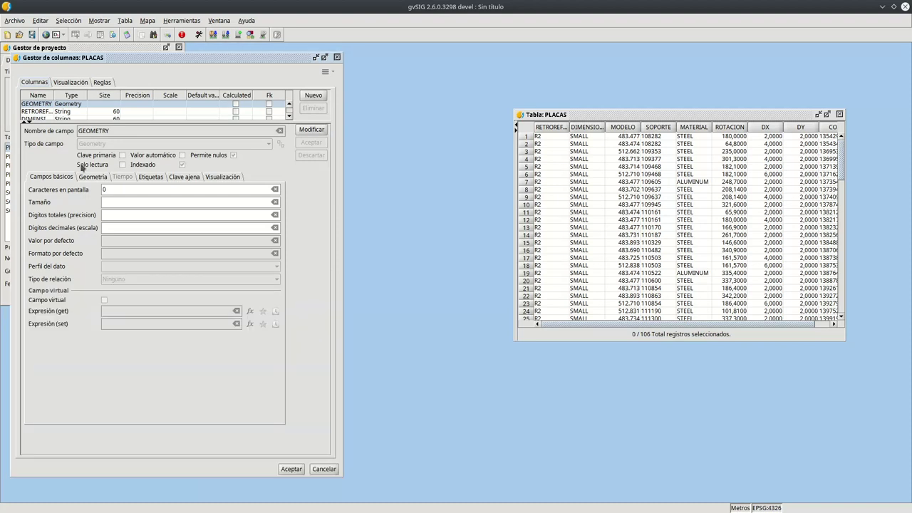
drag(116, 120, 114, 165)
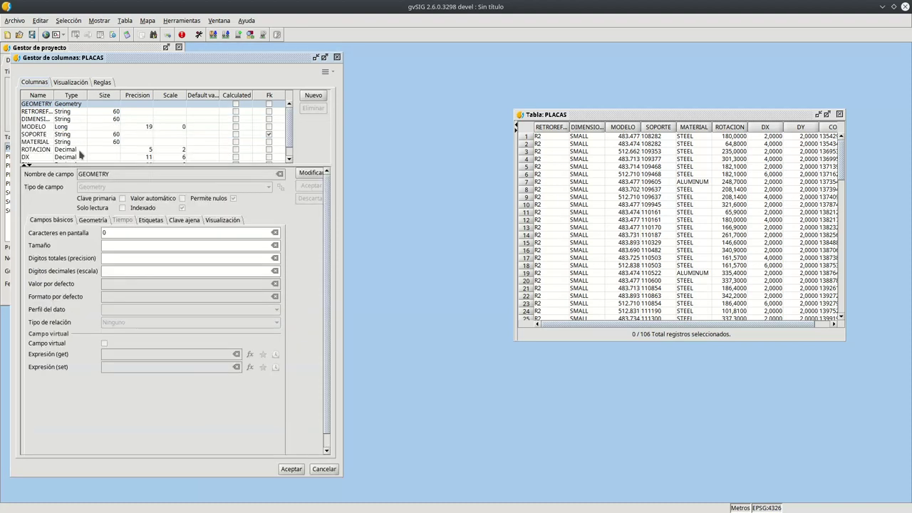
- Set the relation type of the SOPORTE field to Colaboración (1:1) and accept the changes to PLACAS
click(42, 135)
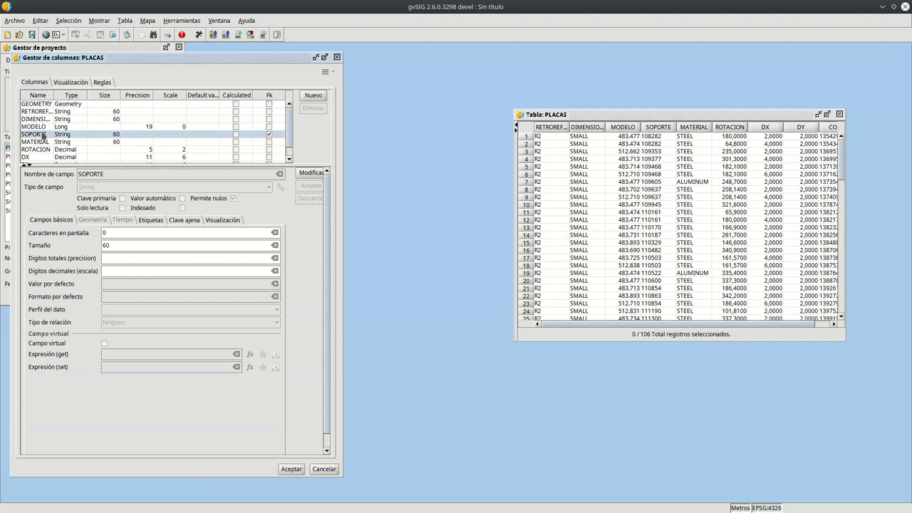
click(307, 172)
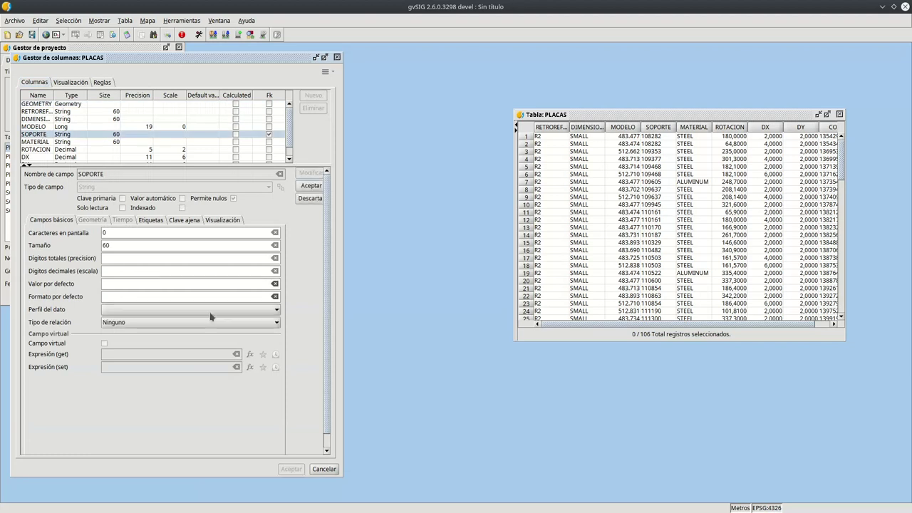
click(119, 324)
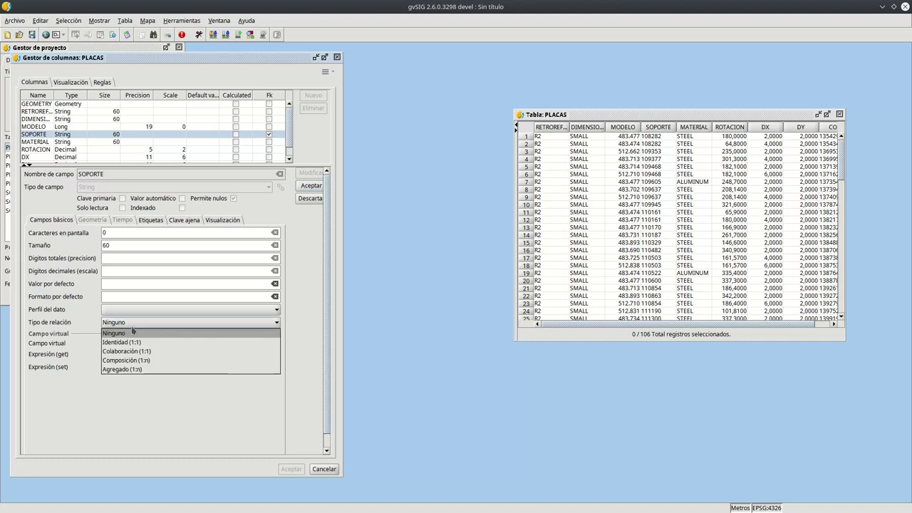
click(159, 352)
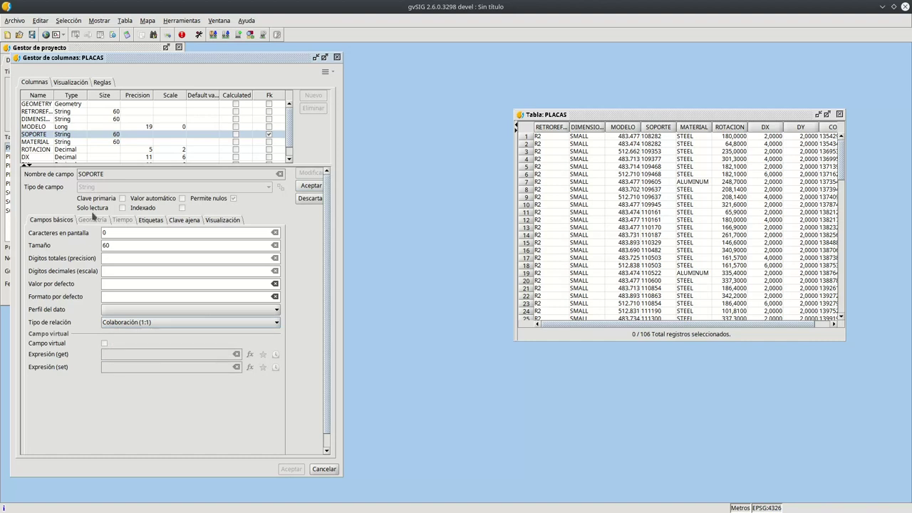
click(316, 472)
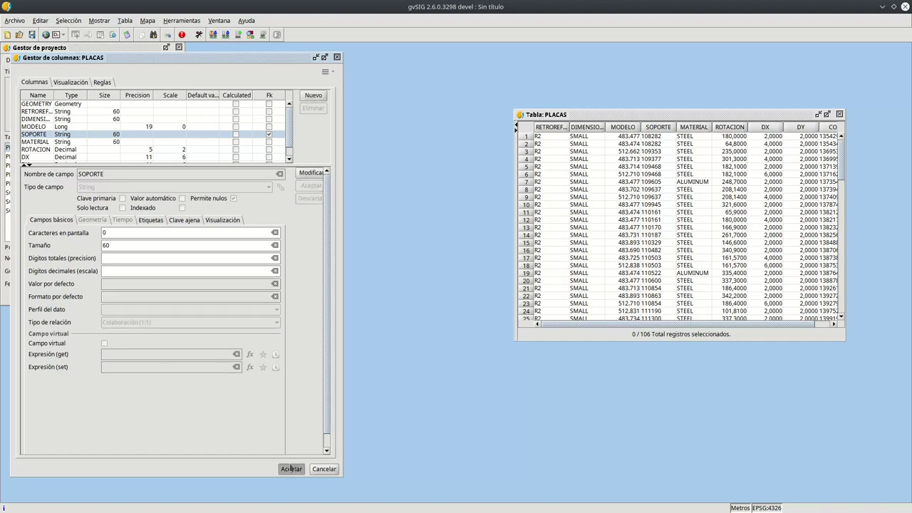
click(290, 468)
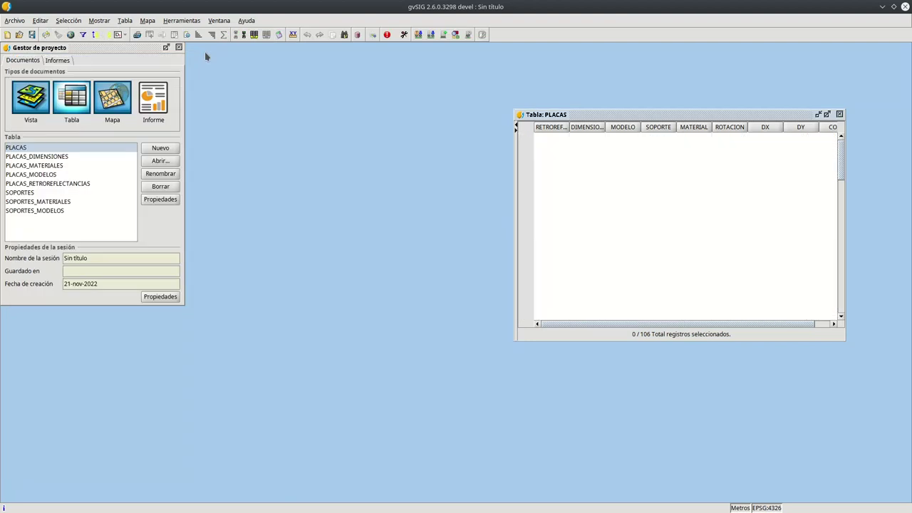
- Show the PLACAS form again and place it between the project manager and the table
click(129, 22)
click(171, 187)
drag(168, 64, 359, 163)
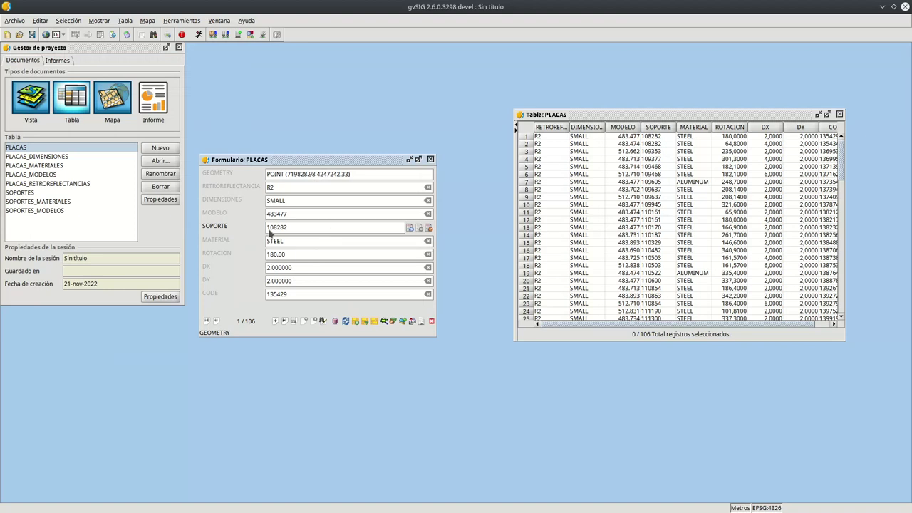
- View the SOPORTES record linked to the form's SOPORTE value, and close that record's form
click(299, 229)
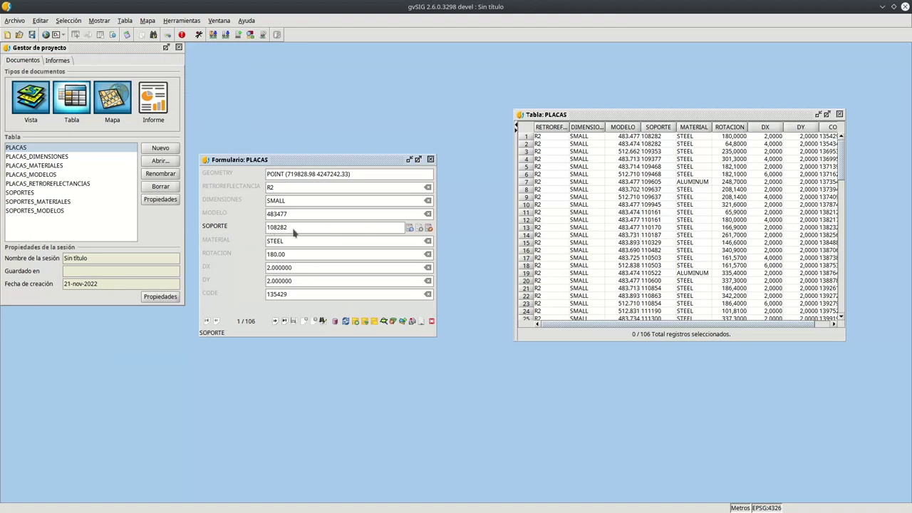
double_click(312, 230)
click(428, 228)
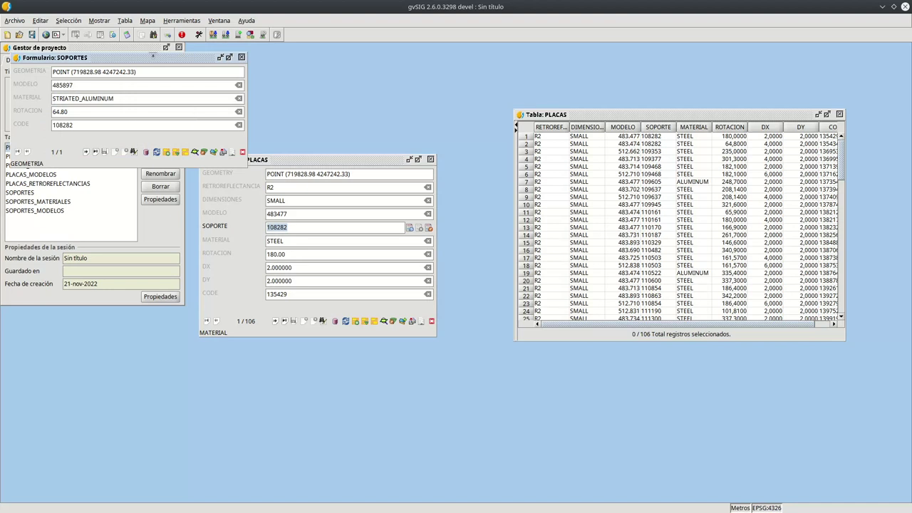
drag(152, 55, 495, 329)
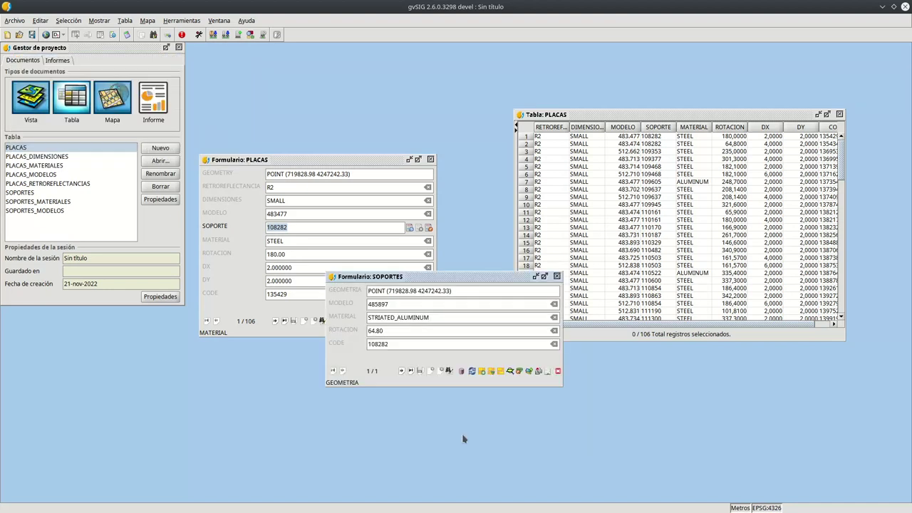
click(557, 277)
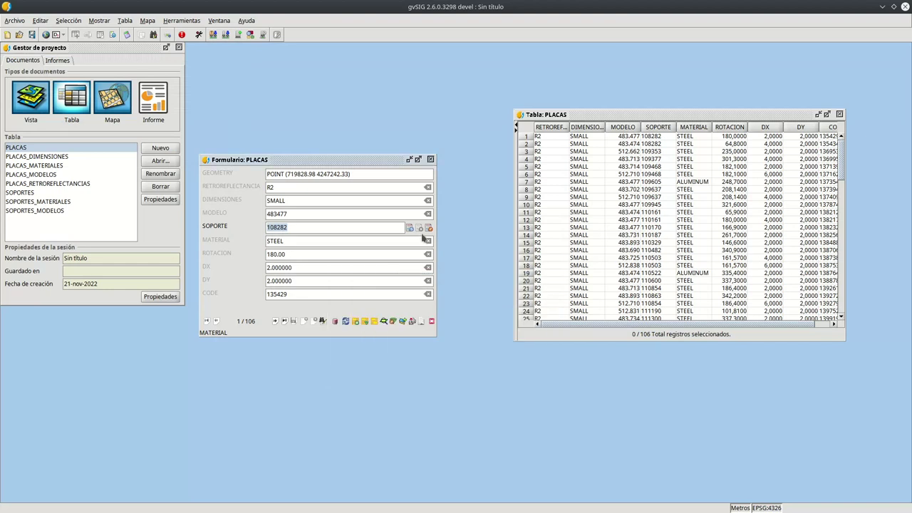
- Examine the list of supports selectable for the SOPORTE field with the CODE column widened, and cancel the selection
click(409, 228)
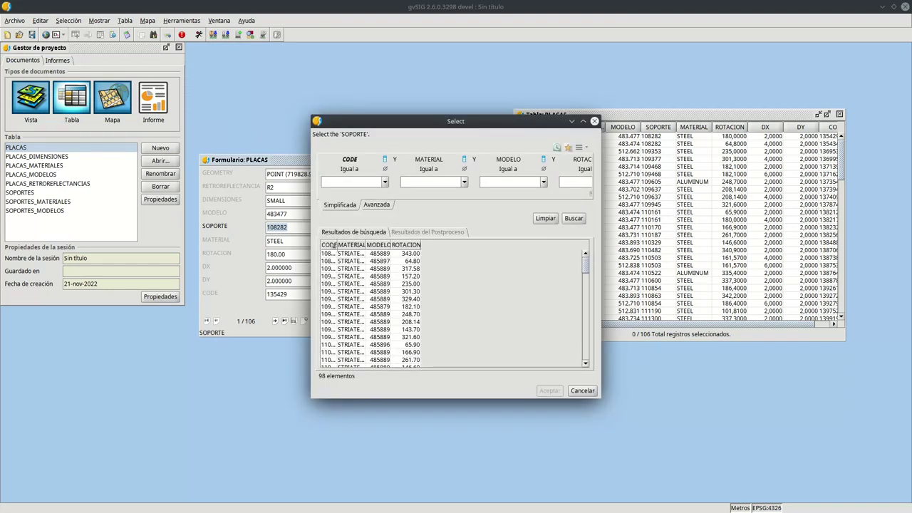
drag(336, 244, 374, 245)
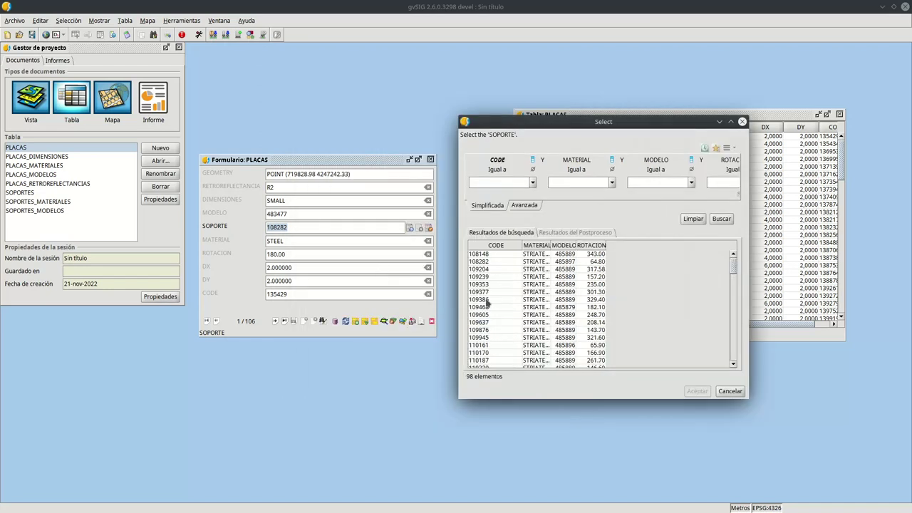
click(483, 255)
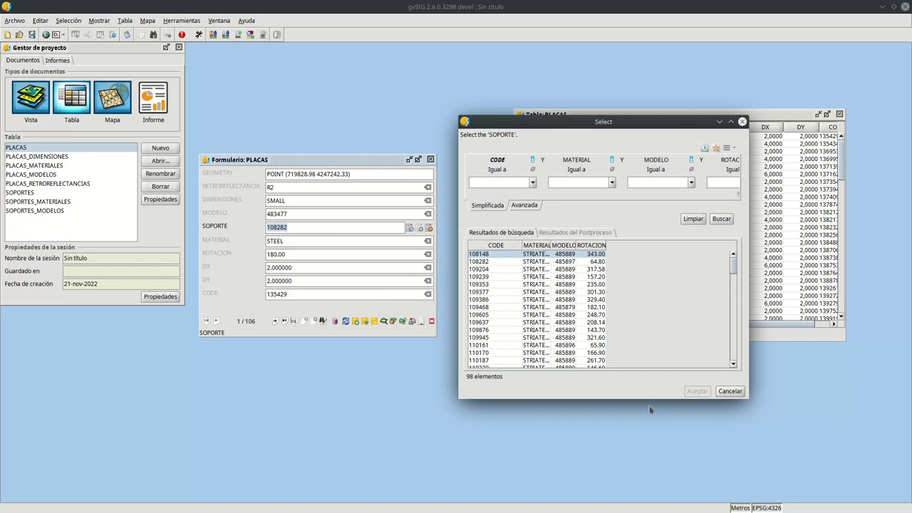
click(730, 391)
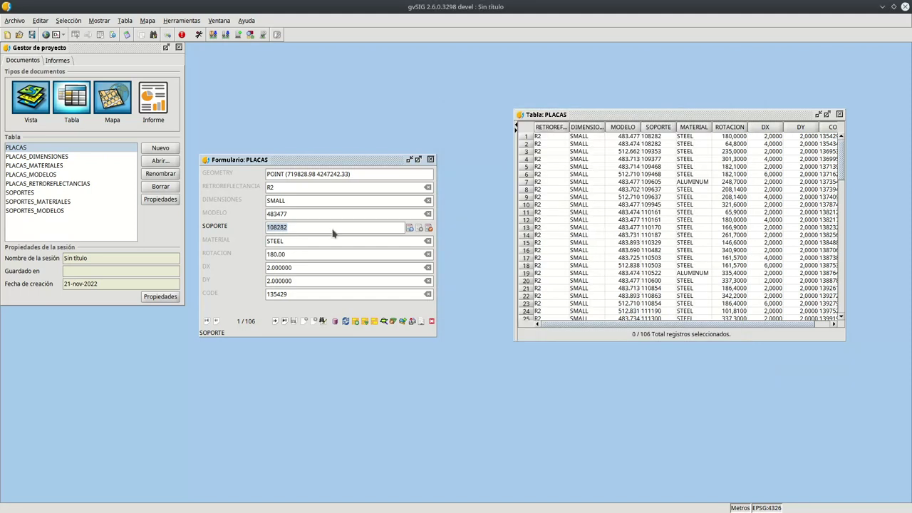
- Start editing in the PLACAS form and change SOPORTE to the support with code 108148
click(334, 322)
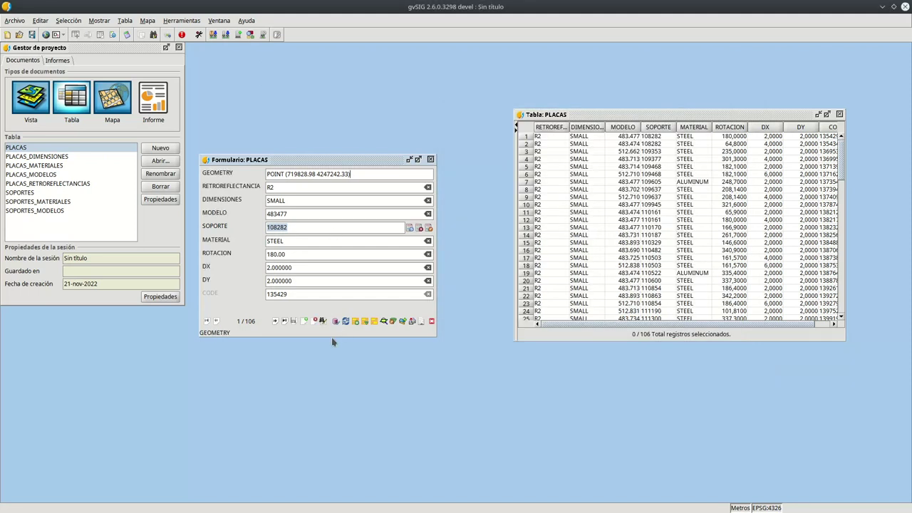
click(408, 228)
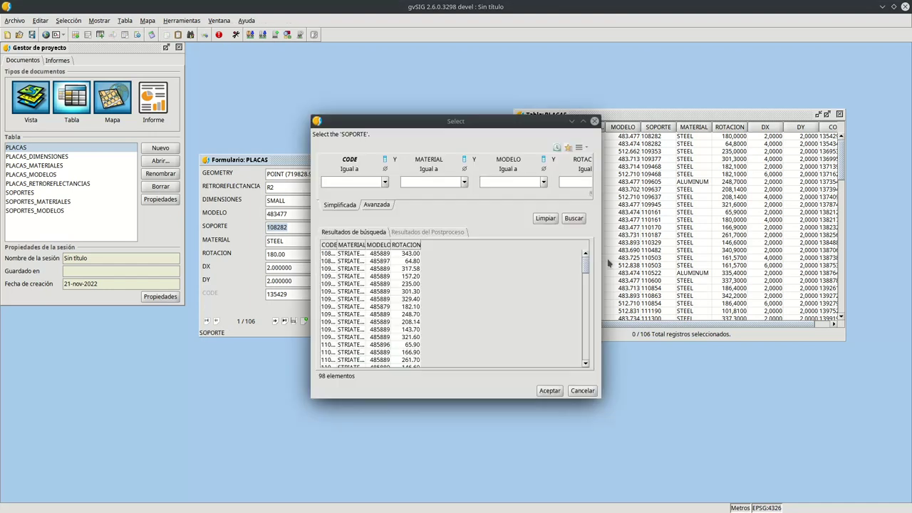
double_click(336, 244)
click(341, 254)
click(548, 390)
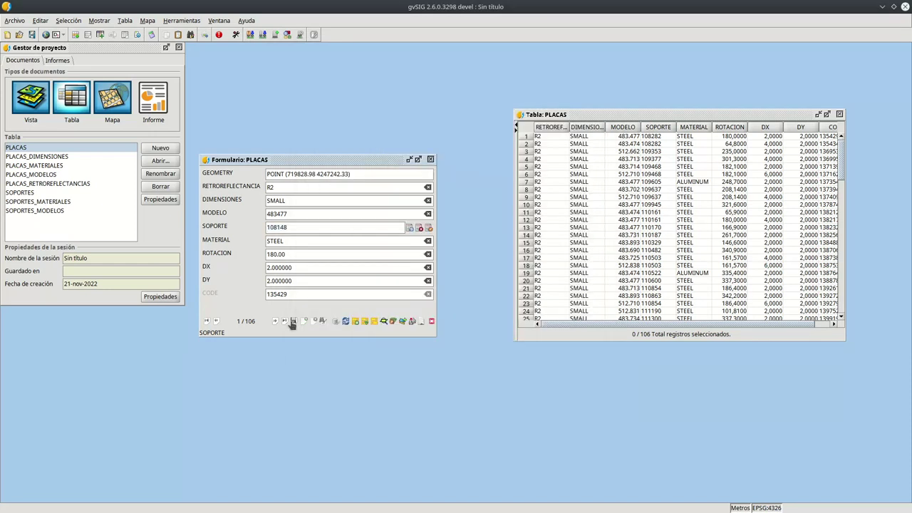
- Reload the PLACAS form and end editing, discarding the changes
click(346, 322)
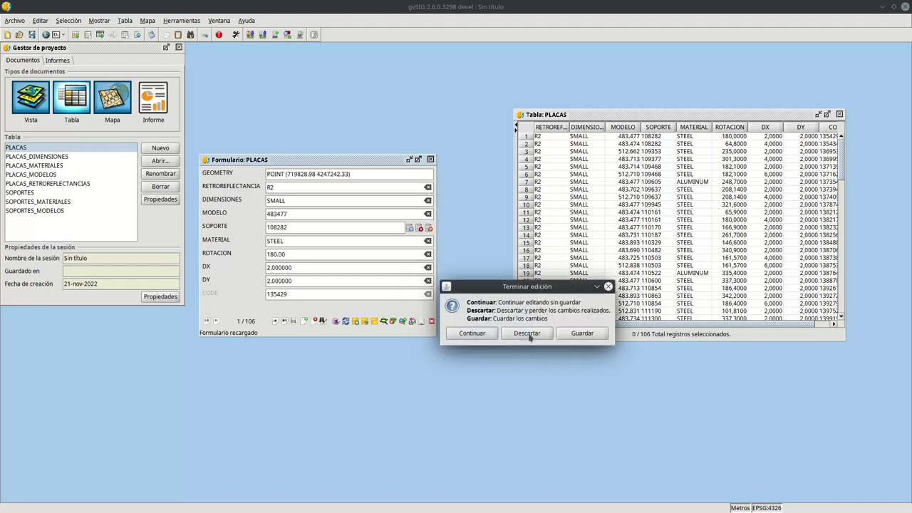
click(527, 333)
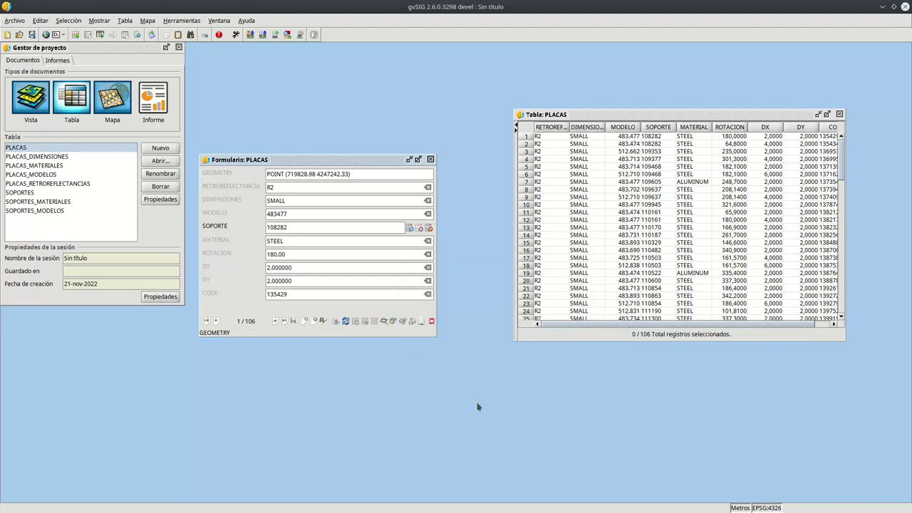
click(344, 322)
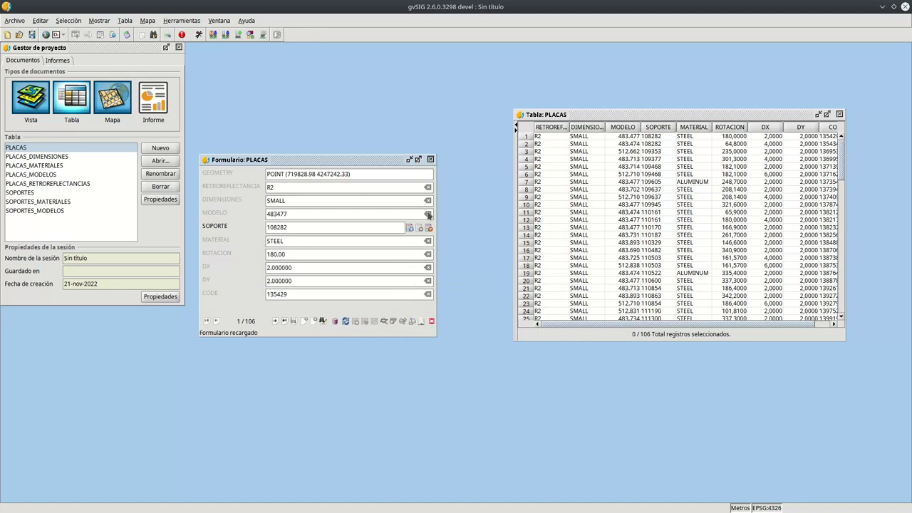
- Highlight the form's SOPORTE value and open the SOPORTES table to compare its codes
click(275, 230)
double_click(275, 228)
click(44, 194)
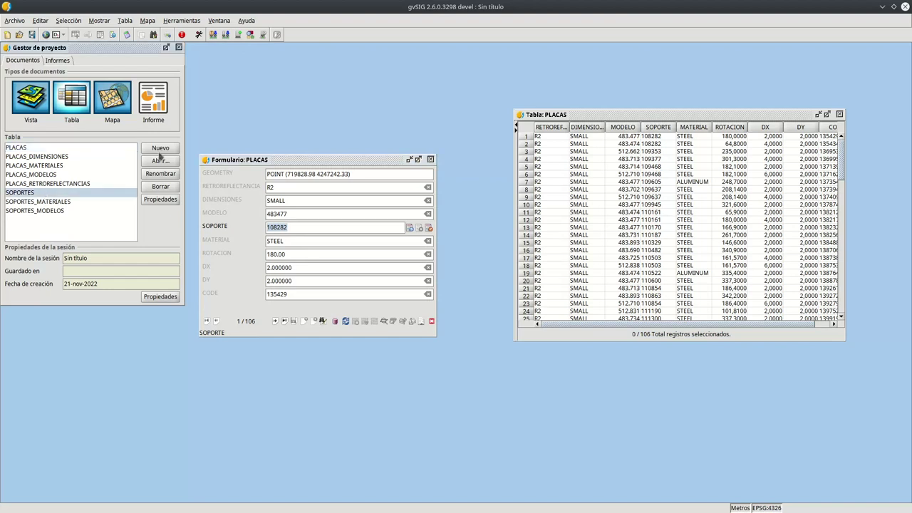
click(157, 163)
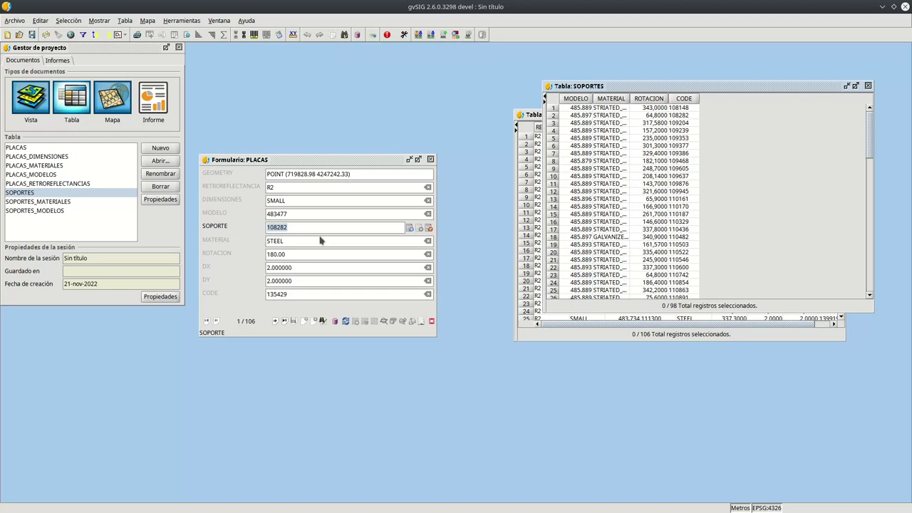
- Close the SOPORTES table and the PLACAS form, and open the column manager for the PLACAS table
click(867, 85)
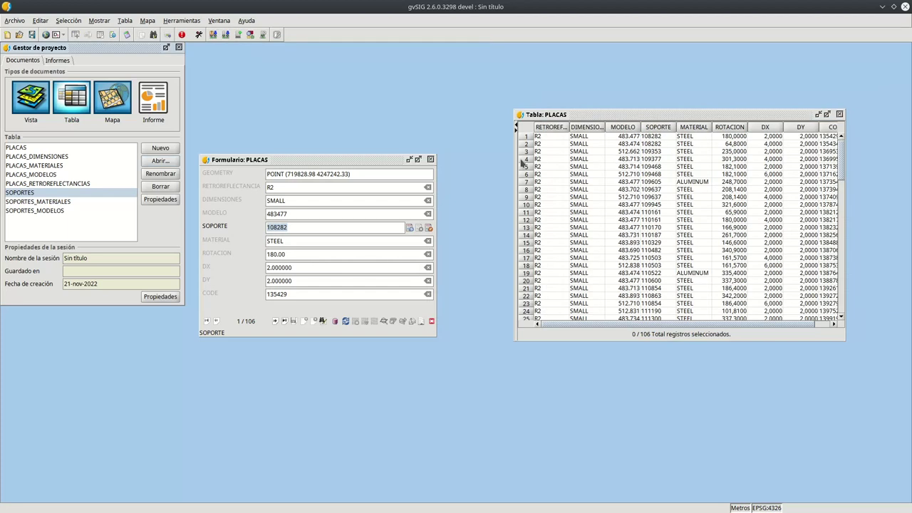
click(430, 158)
click(125, 20)
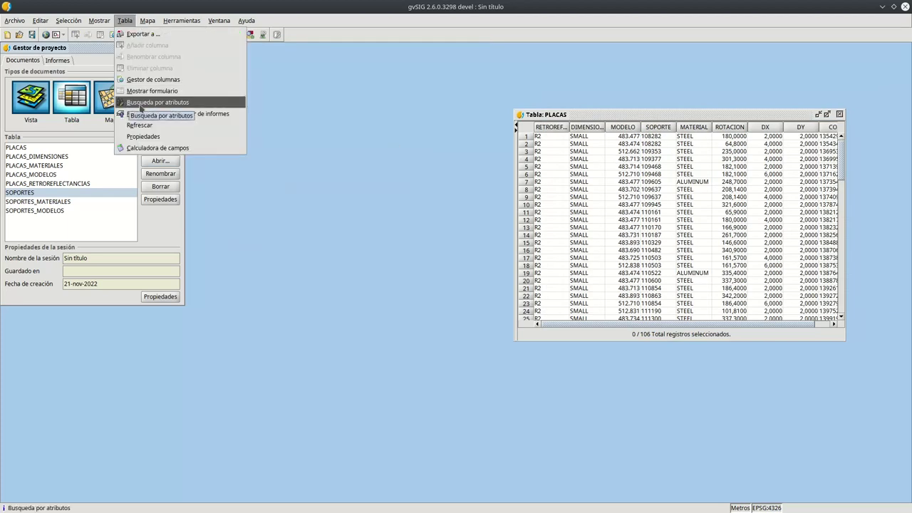
click(132, 20)
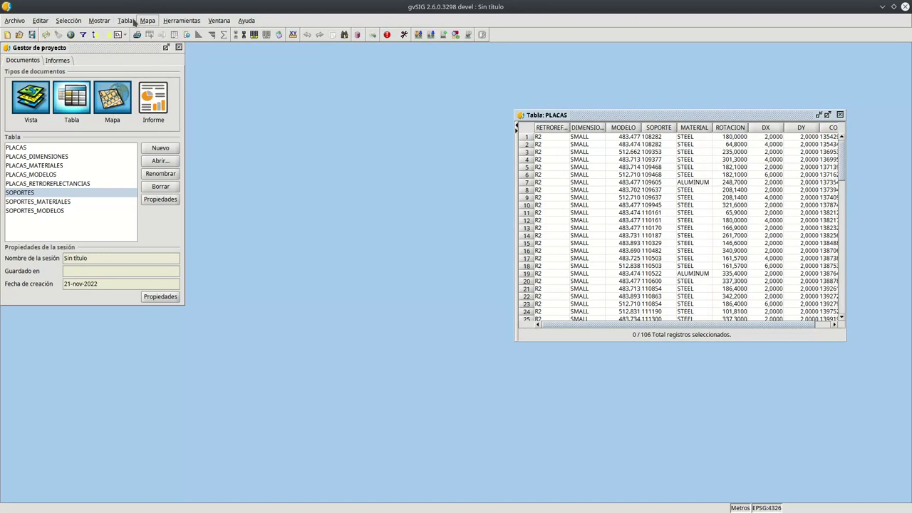
click(126, 20)
click(141, 89)
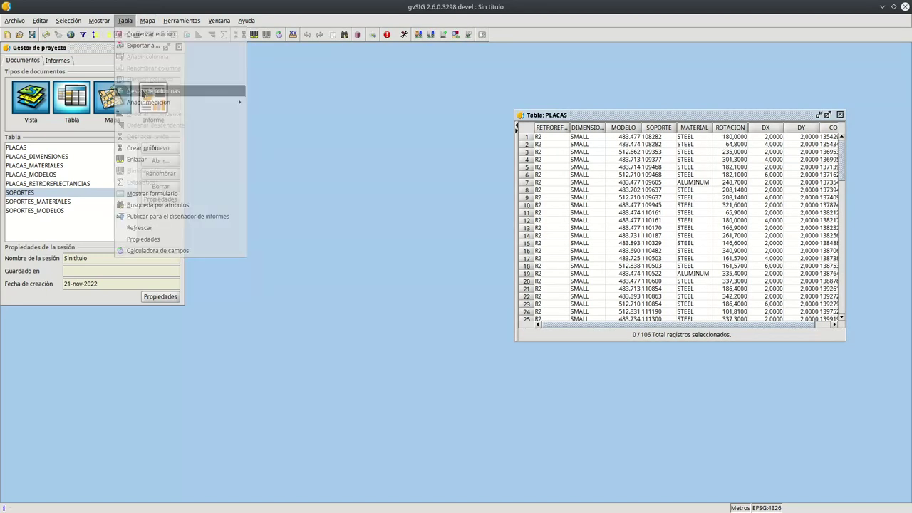
click(443, 276)
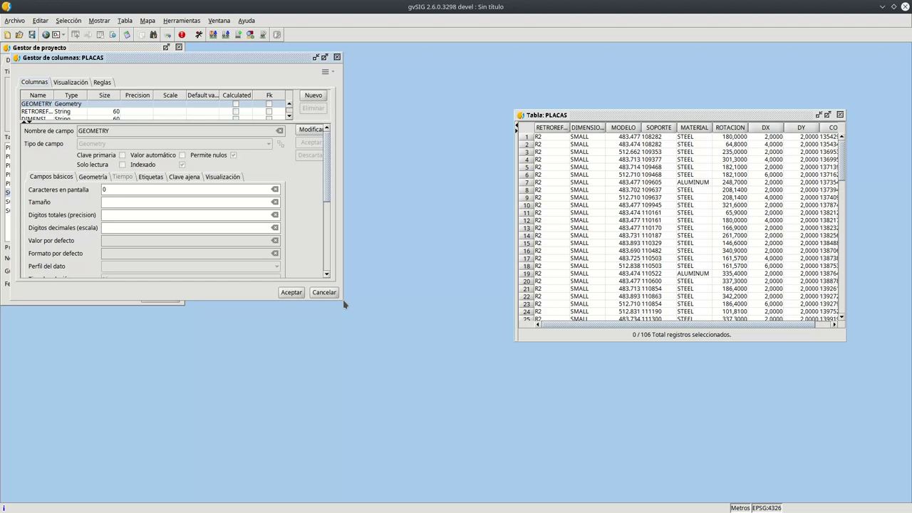
- Enlarge the column manager and its column list, and start modifying the foreign key settings of the SOPORTE field
drag(280, 301, 299, 476)
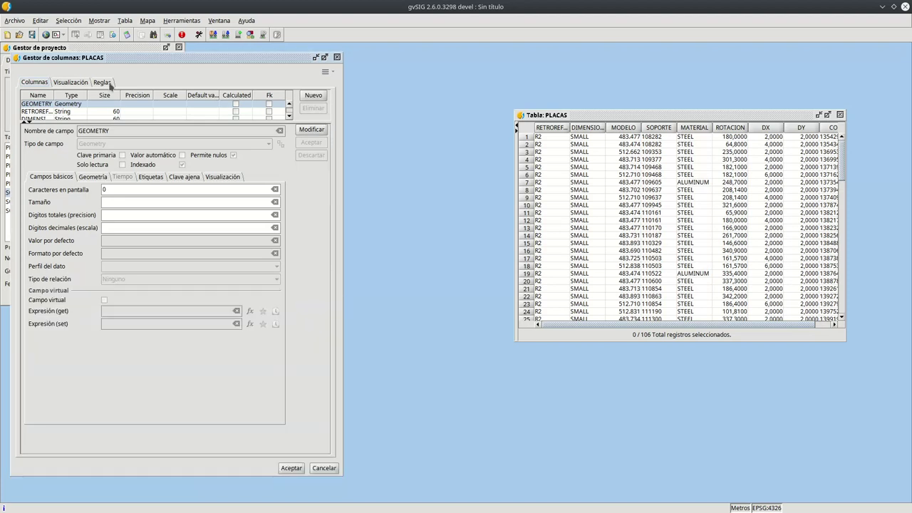
drag(26, 121, 27, 177)
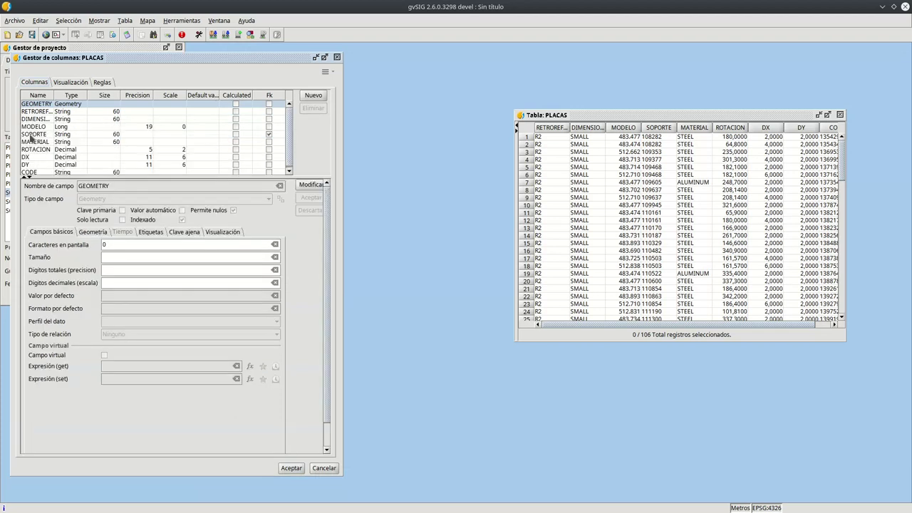
click(31, 127)
click(31, 134)
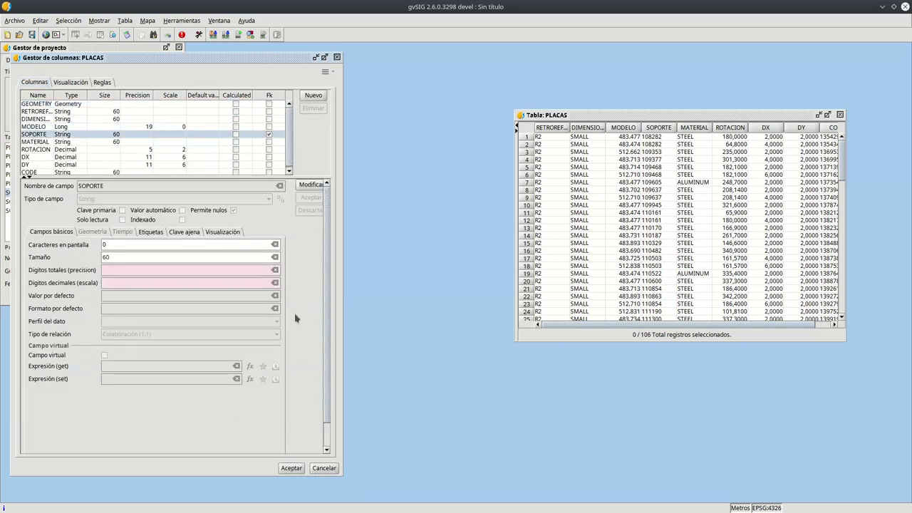
click(301, 184)
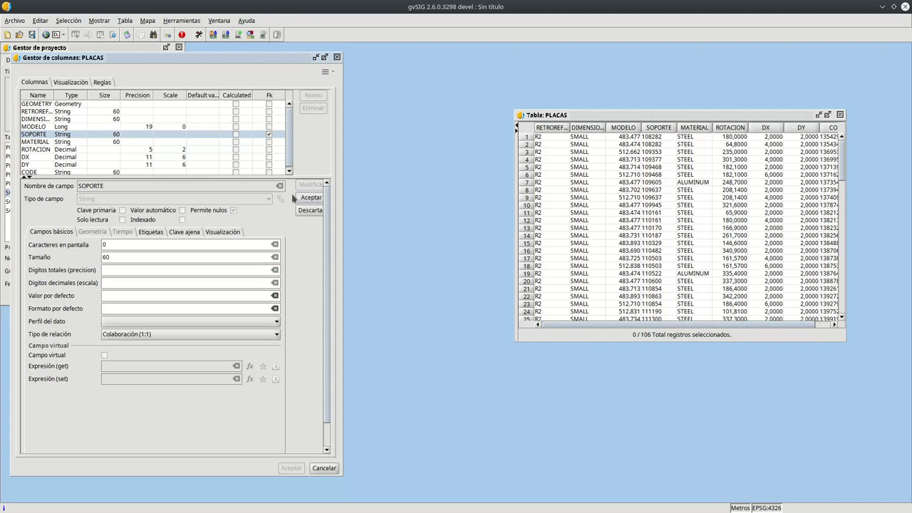
click(201, 232)
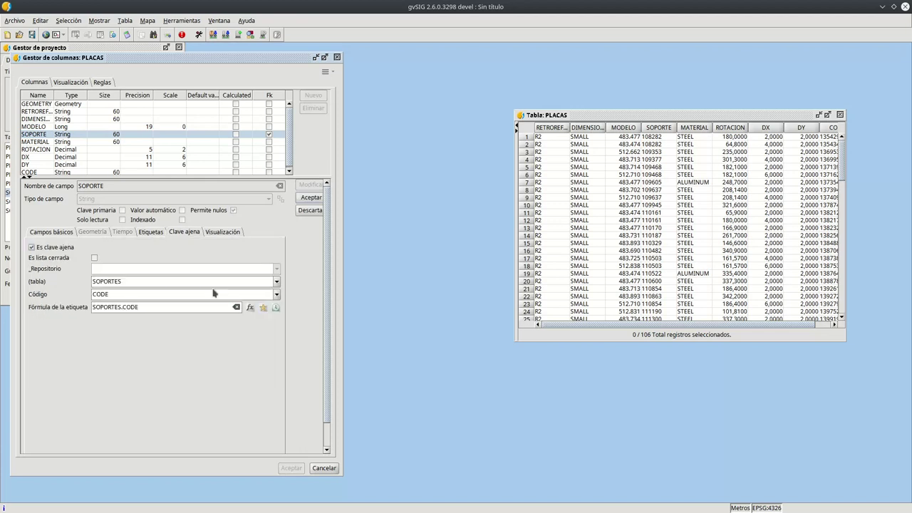
- Replace SOPORTE's label formula with "+" and open the PLACAS form beside the column manager
click(164, 307)
key(ctrl+a)
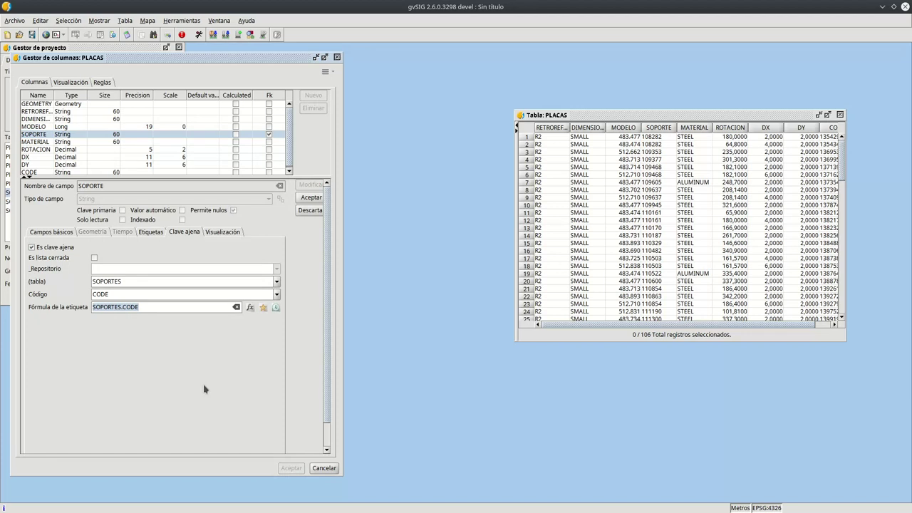
text(+)
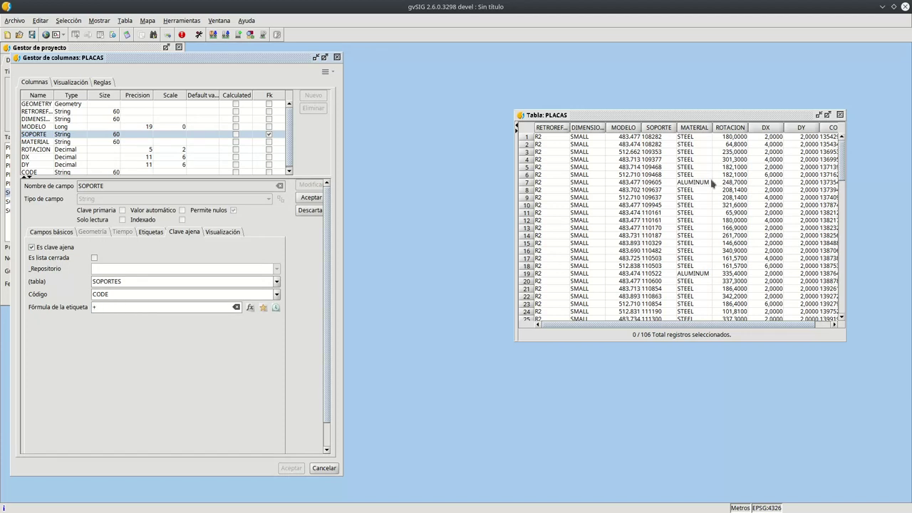
click(672, 115)
click(125, 21)
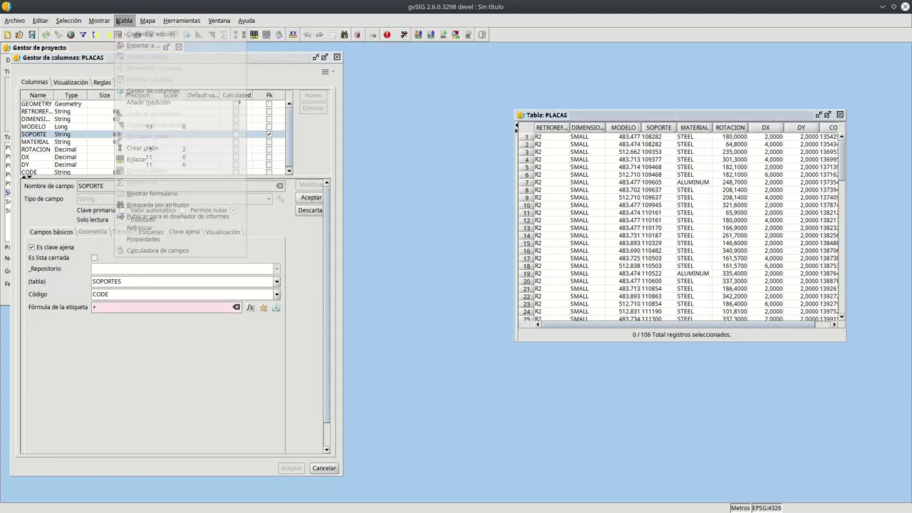
click(187, 194)
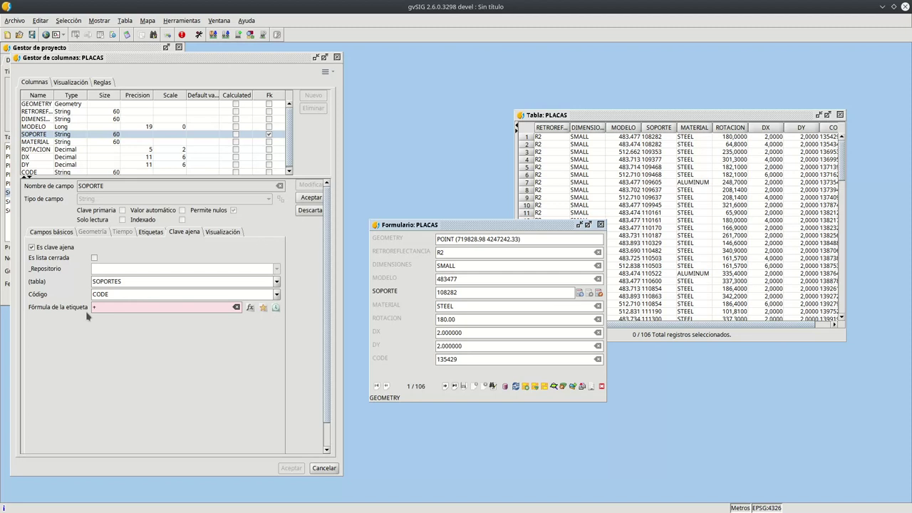
- Clear SOPORTE's label formula and begin a FORMAT expression in the expression builder with '%s %s %s' as its first argument
click(112, 308)
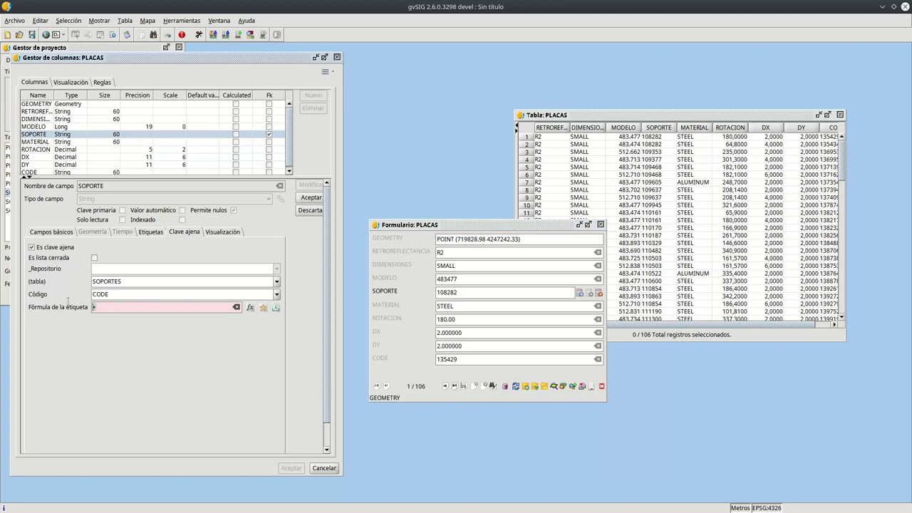
click(250, 307)
click(439, 219)
text(for)
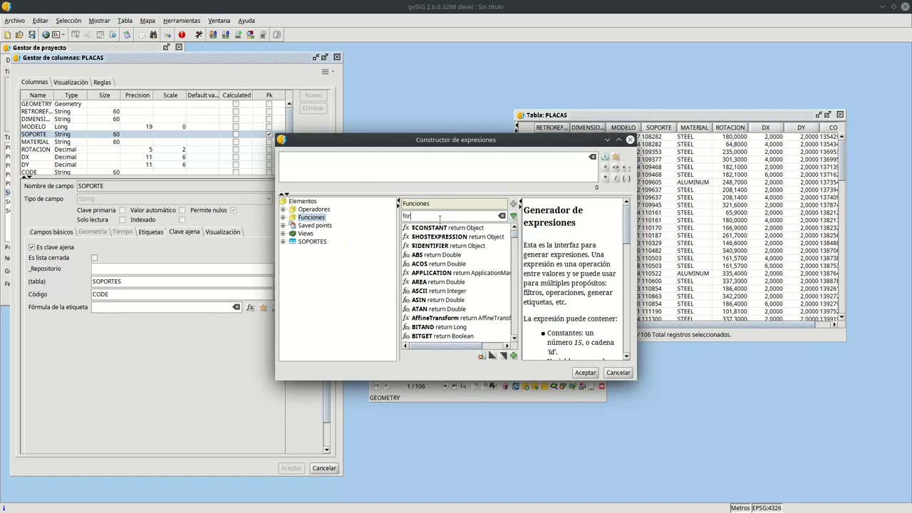
key(Return)
click(428, 237)
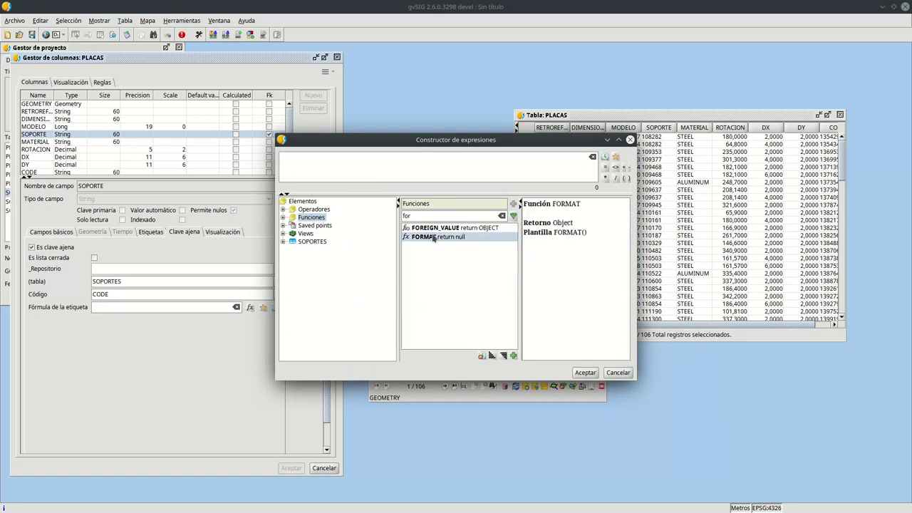
double_click(427, 237)
text('%s %s %s',)
- Insert the SOPORTES fields CODE, MODELO and MATERIAL into the FORMAT expression
click(284, 243)
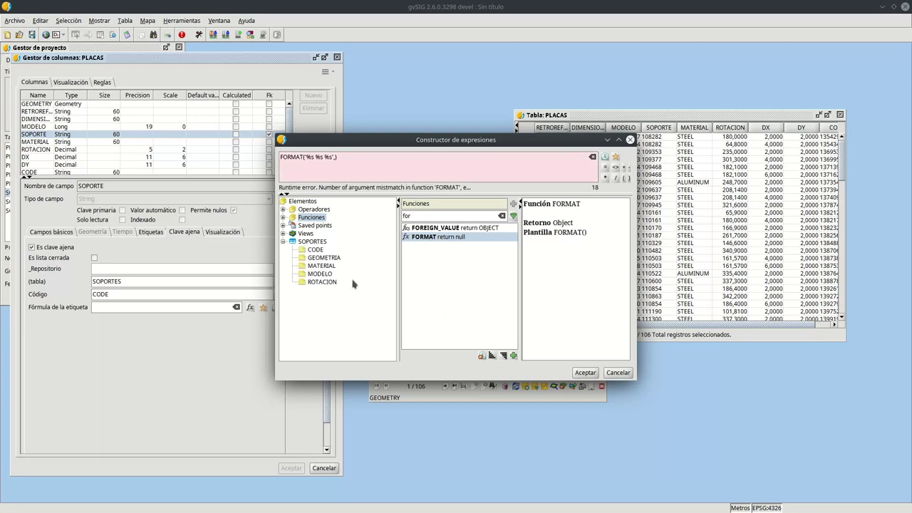
double_click(314, 250)
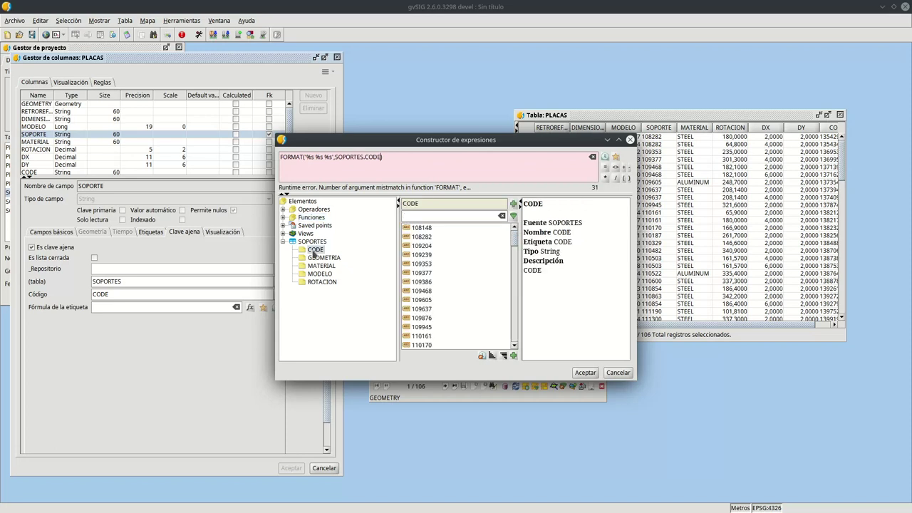
double_click(320, 274)
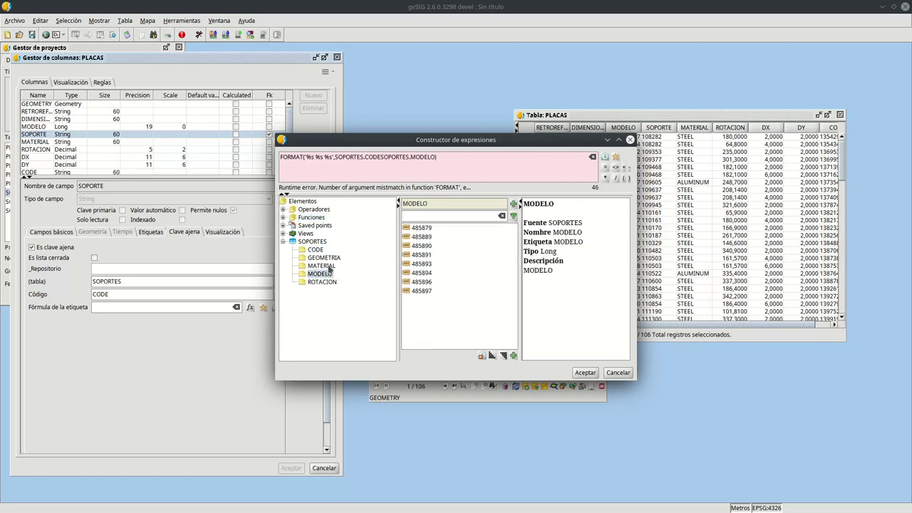
double_click(322, 266)
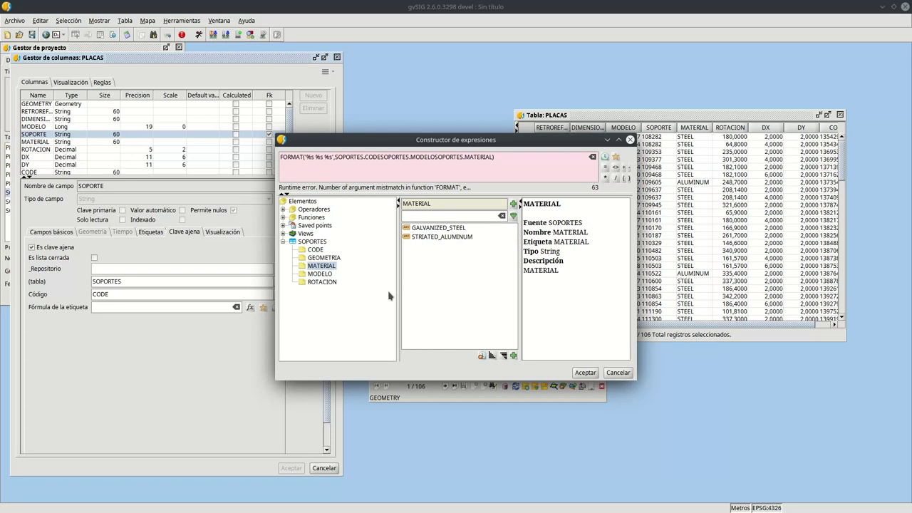
- Separate the three field arguments with commas, and accept the expression and the PLACAS column changes
click(384, 169)
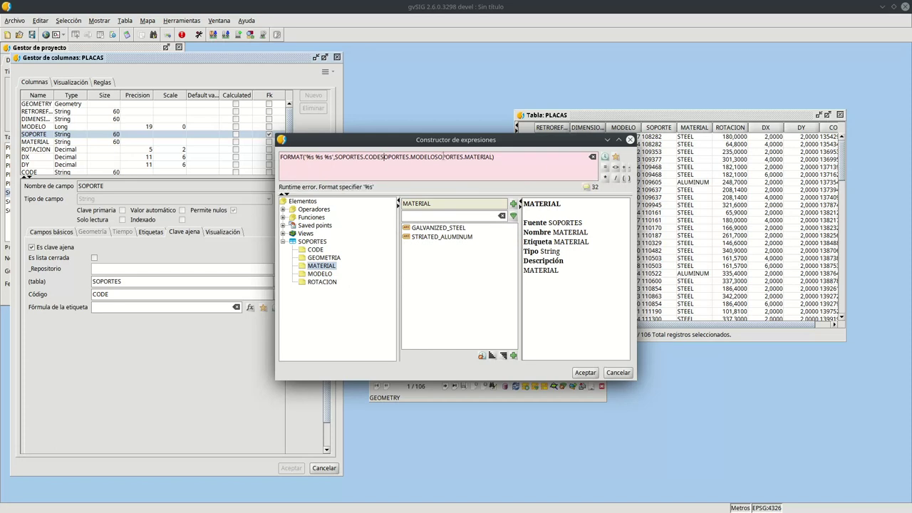
key(Left)
text(,)
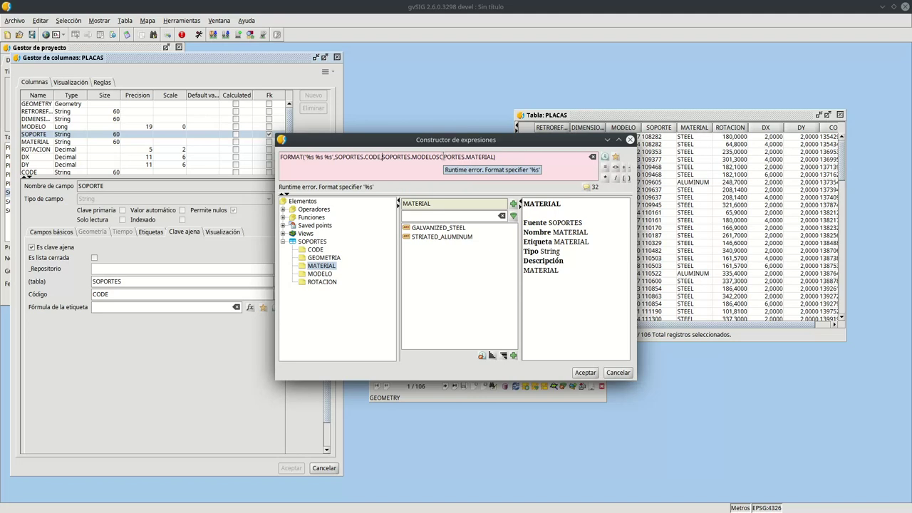
click(443, 156)
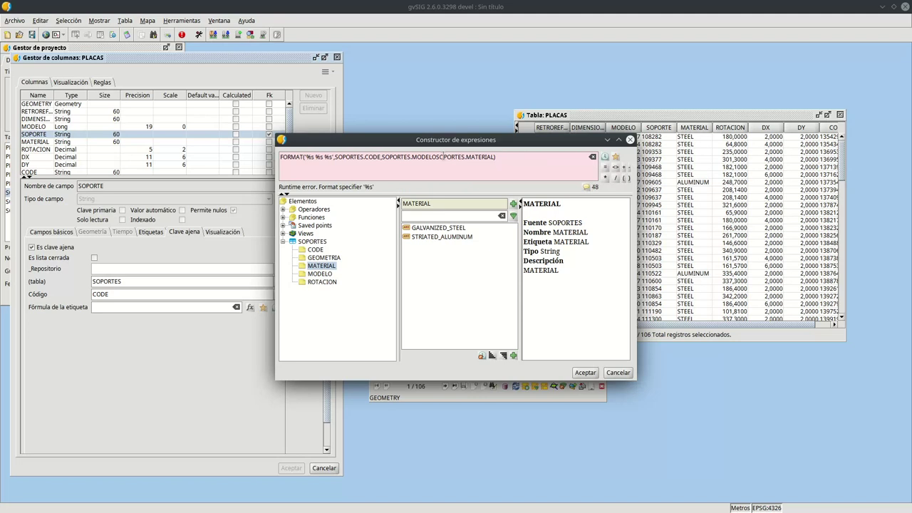
text(,)
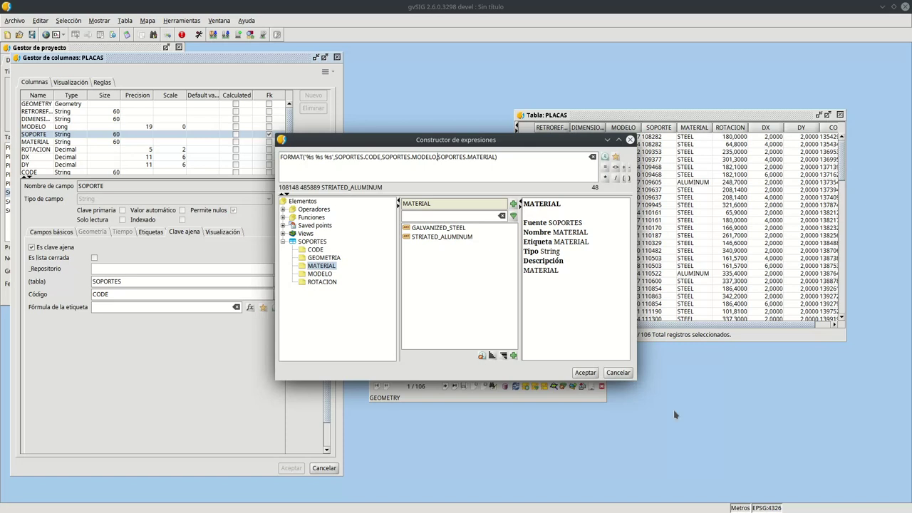
click(583, 372)
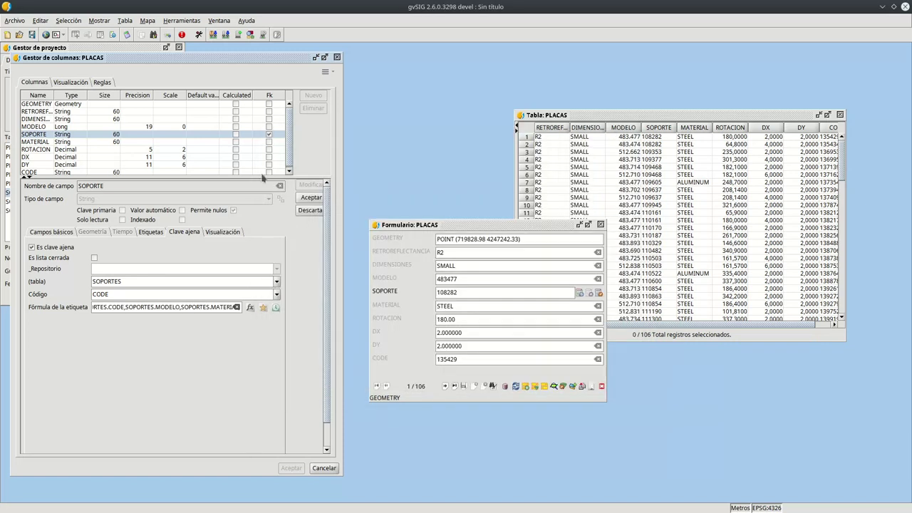
click(292, 467)
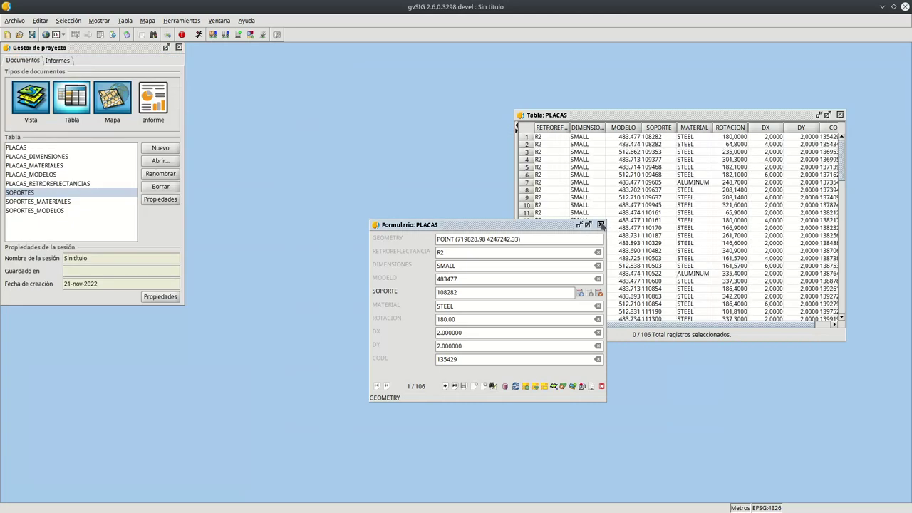
- Reopen the PLACAS form and place it beside the table to check the SOPORTE label
click(601, 225)
click(130, 22)
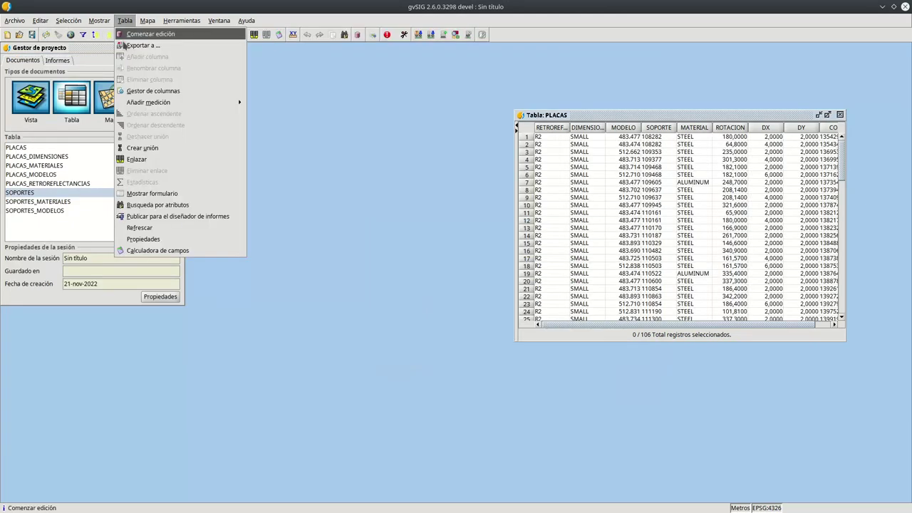
click(144, 194)
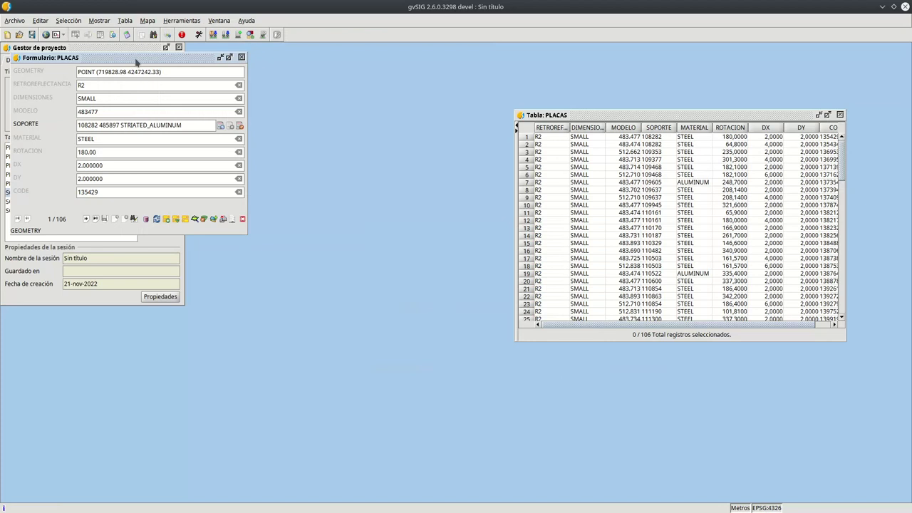
drag(136, 62, 424, 235)
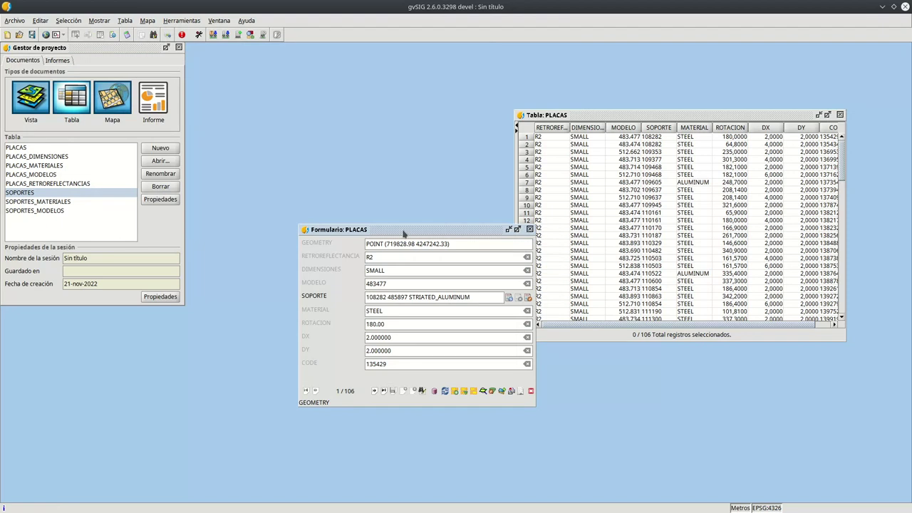
drag(403, 233, 364, 203)
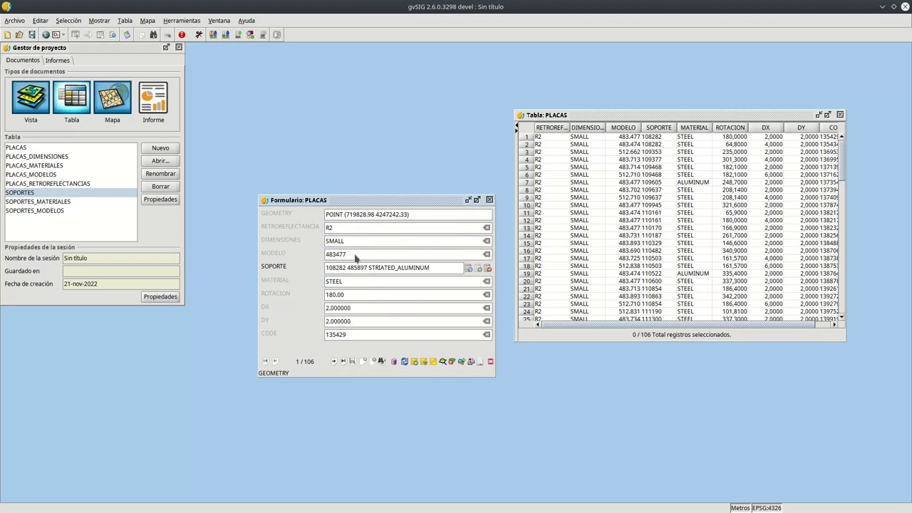
- Open the PLACAS column manager again while keeping the form open
click(125, 20)
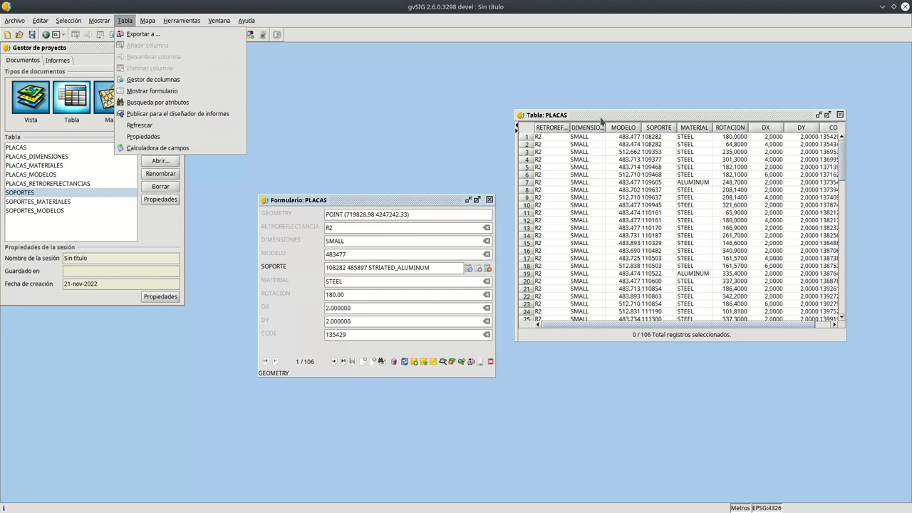
click(135, 23)
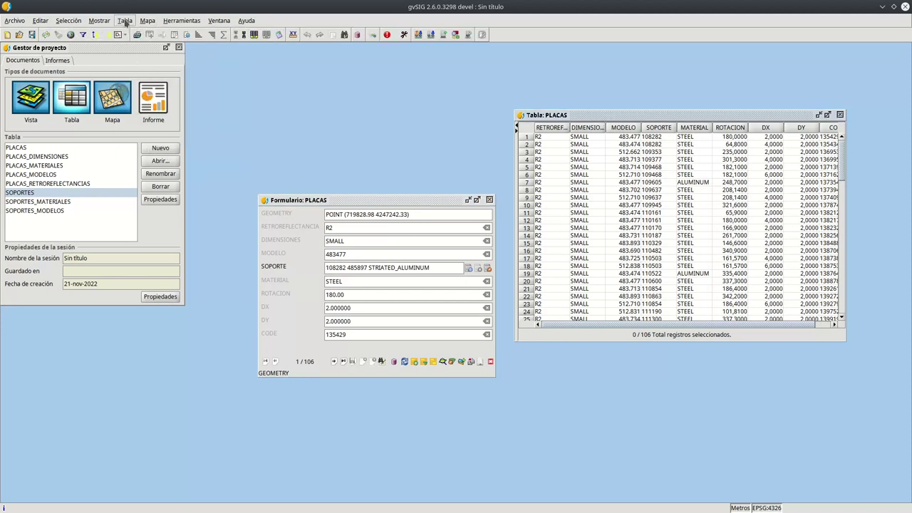
click(127, 21)
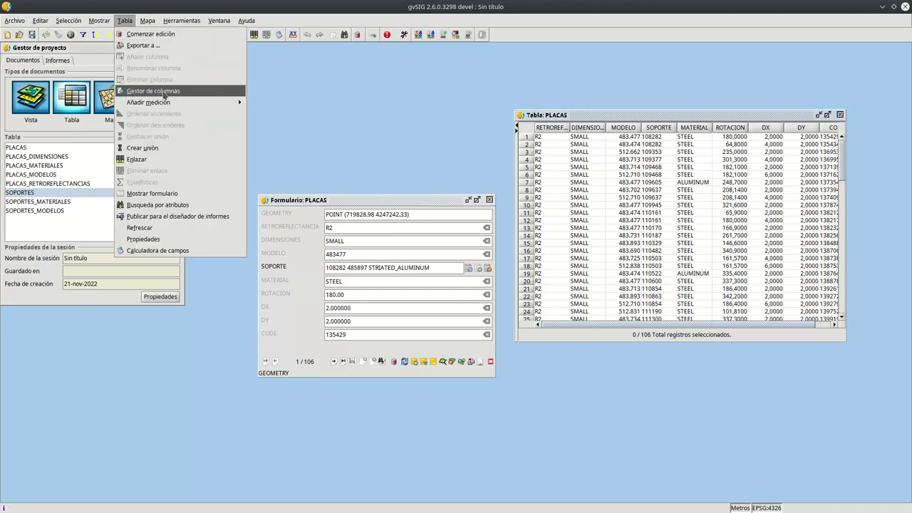
click(164, 91)
click(446, 269)
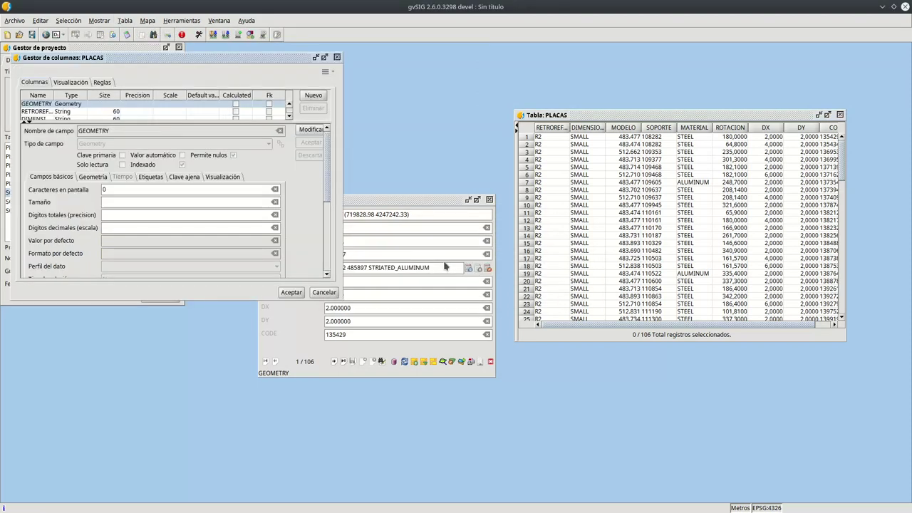
- Enlarge the PLACAS column manager, its field list and the Name column, and move the PLACAS form clear of it
drag(340, 295, 419, 492)
drag(177, 120, 176, 168)
drag(424, 200, 726, 290)
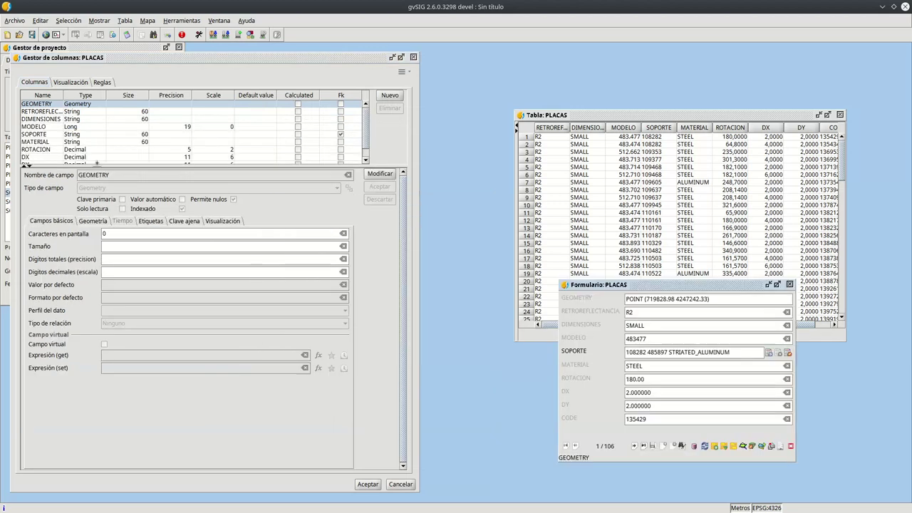
click(68, 98)
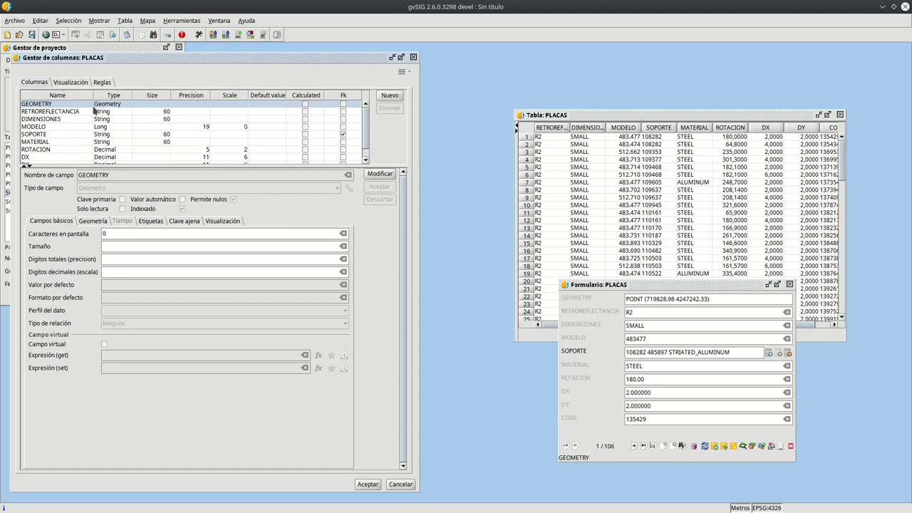
- Start modifying the RETROREFLECTANCIA field and set its relation type to Colaboración (1:1)
click(46, 112)
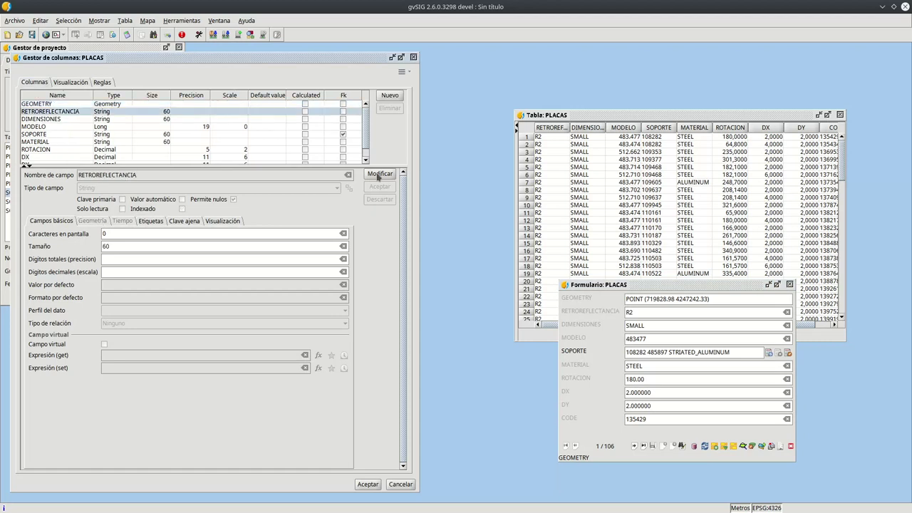
click(378, 175)
click(147, 323)
click(122, 343)
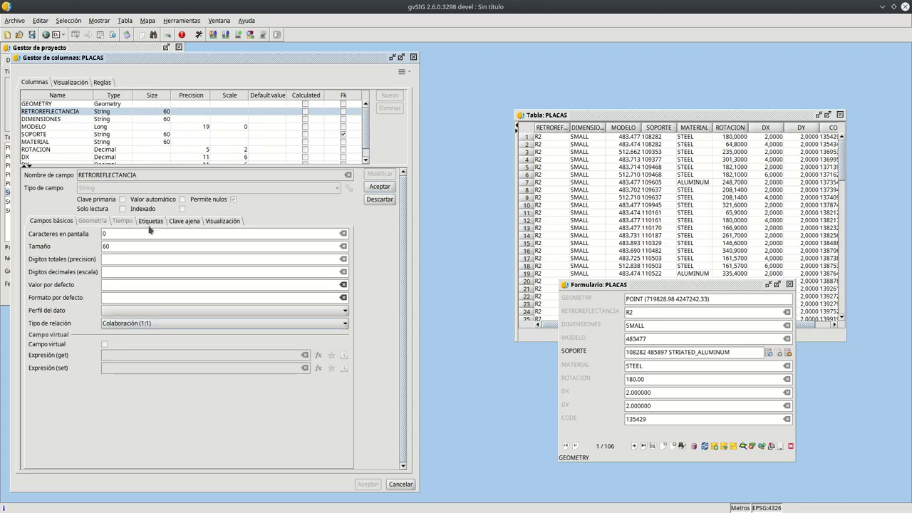
- Make RETROREFLECTANCIA a foreign key to the PLACAS_RETROREFLECTANCIAS table, with CODE as its code field
click(182, 221)
click(47, 237)
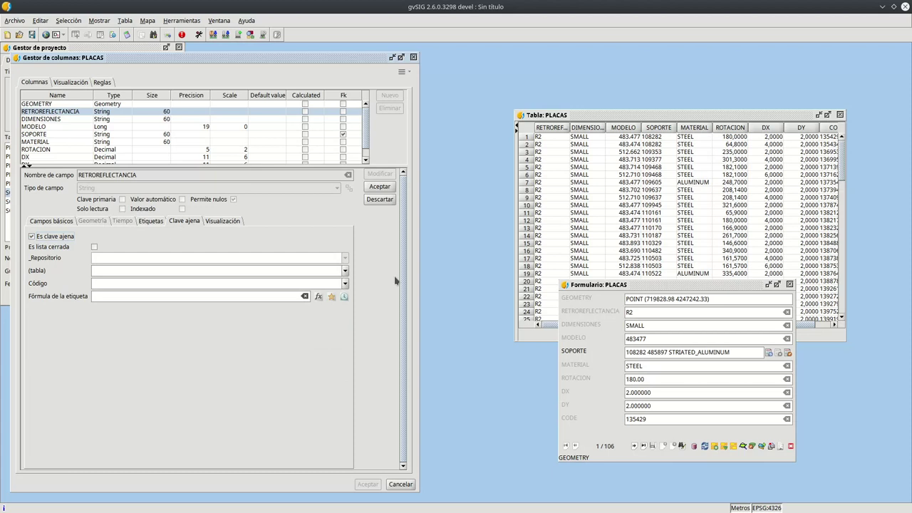
click(345, 271)
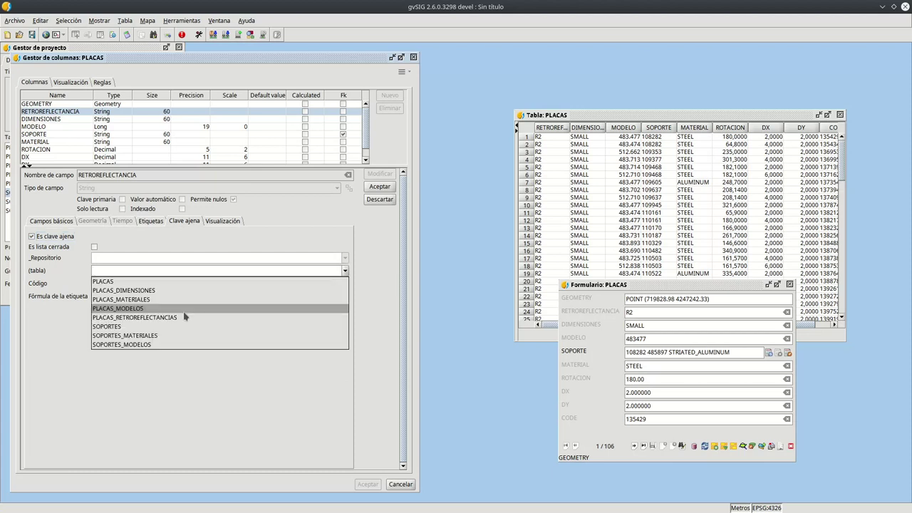
click(182, 318)
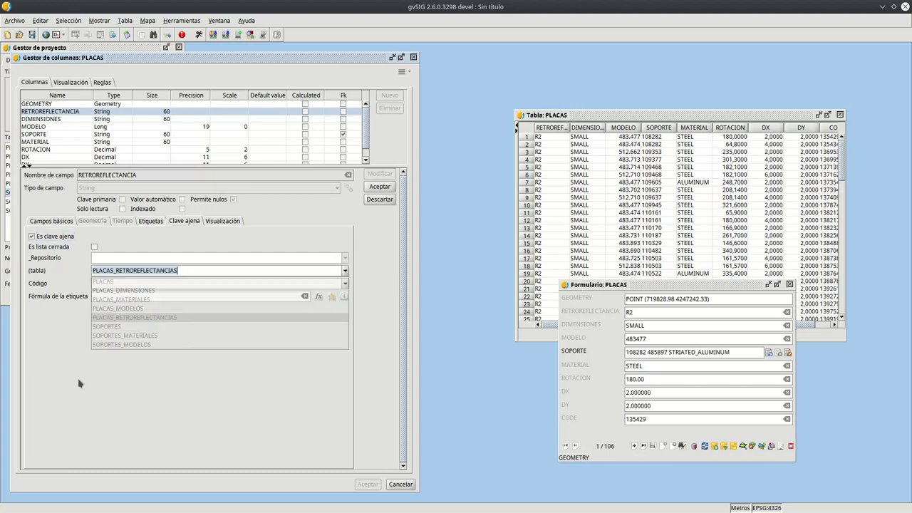
click(344, 283)
click(100, 294)
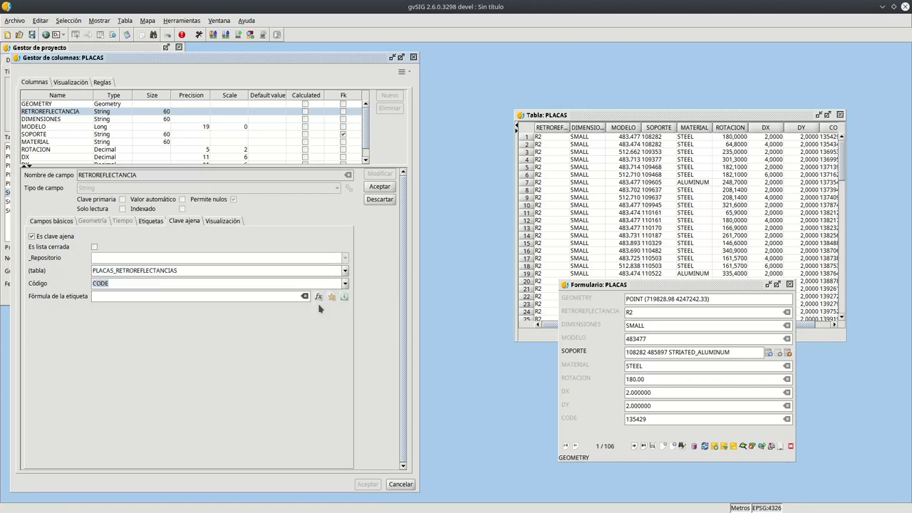
- Build the label formula PLACAS_RETROREFLECTANCIAS.DESCRIPTION for the RETROREFLECTANCIA foreign key and accept it
click(325, 296)
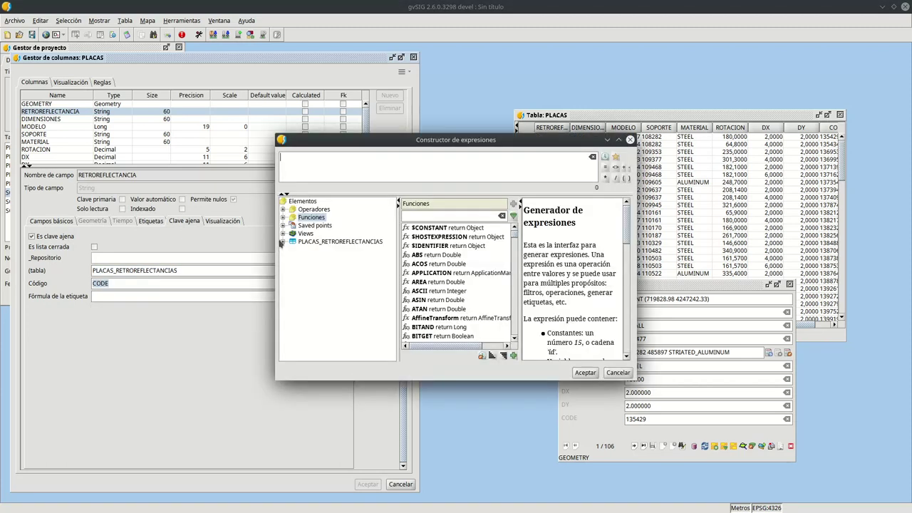
click(282, 242)
double_click(326, 257)
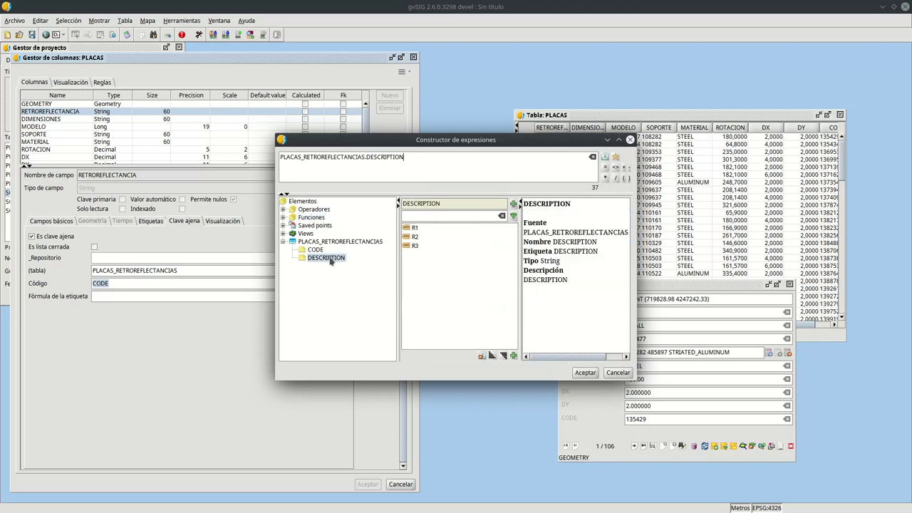
click(583, 373)
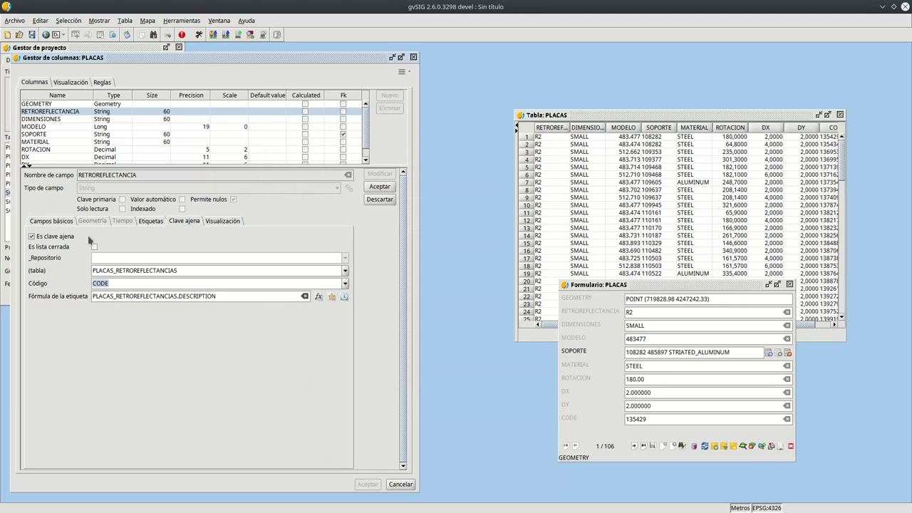
- Open the PLACAS_RETROREFLECTANCIAS table to examine its codes and descriptions, close it, and return to the PLACAS column manager
click(76, 48)
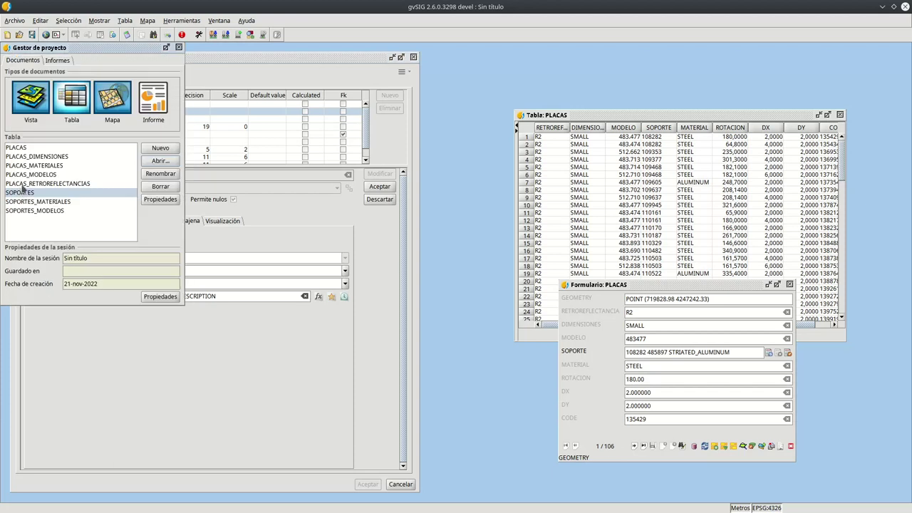
click(25, 184)
click(160, 158)
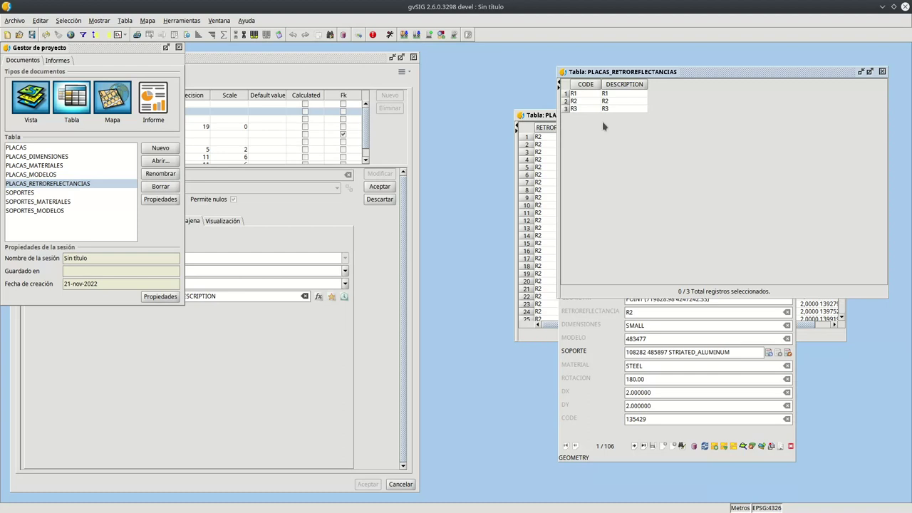
click(882, 72)
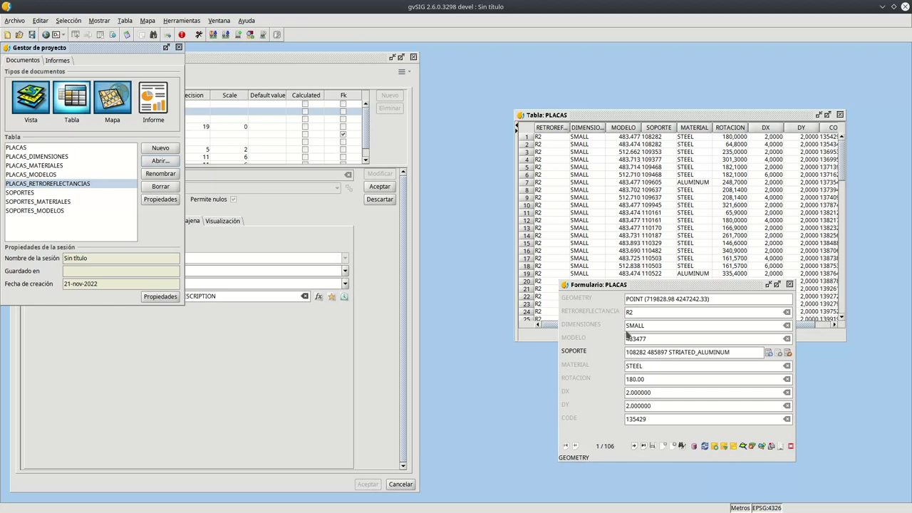
click(400, 292)
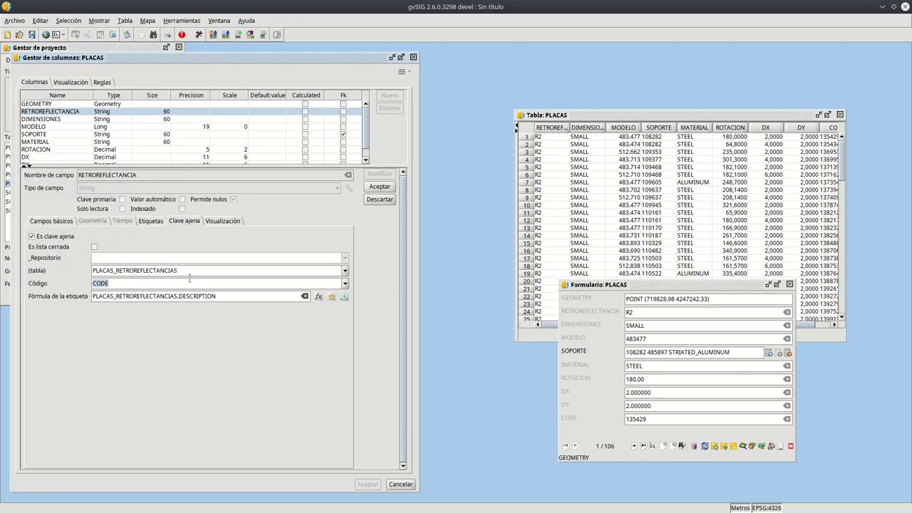
- Mark the RETROREFLECTANCIA foreign key as a closed list and accept the field's changes
click(94, 247)
click(49, 223)
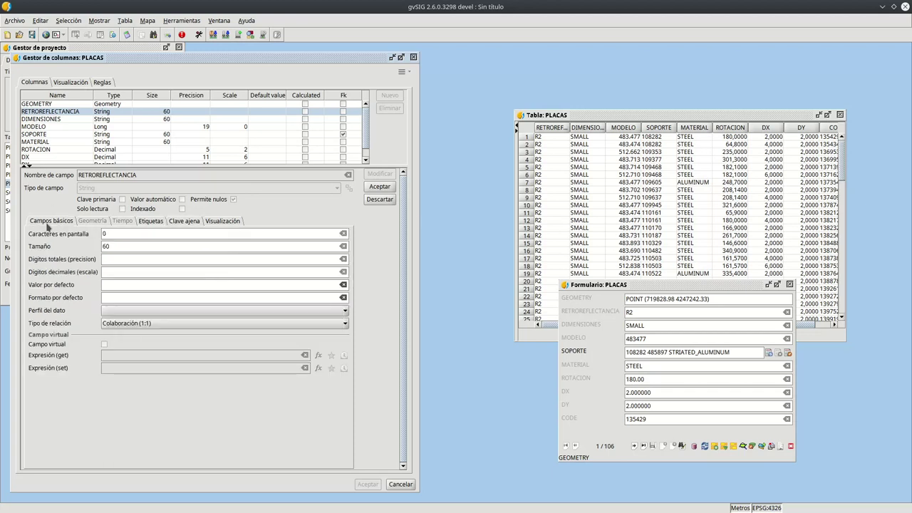
click(380, 186)
- Start modifying the DIMENSIONES field and set its relation type to Colaboración (1:1)
click(285, 119)
click(380, 174)
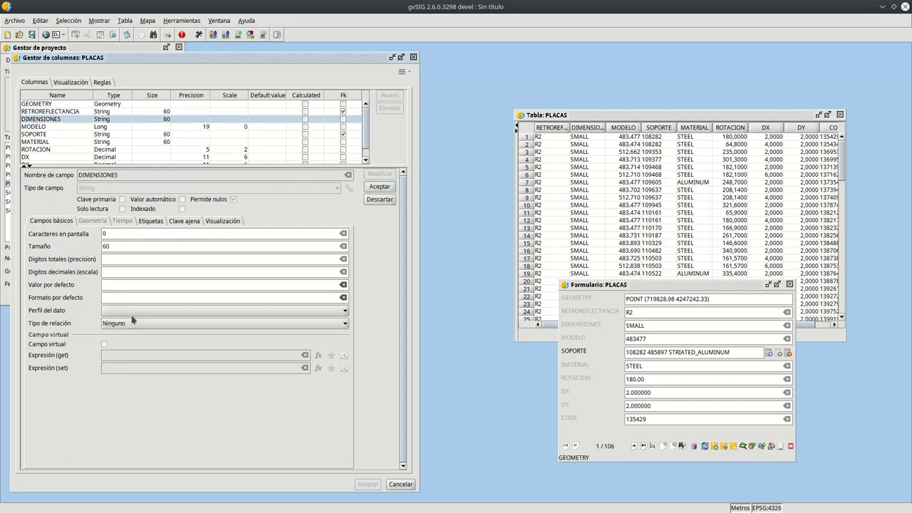
click(132, 322)
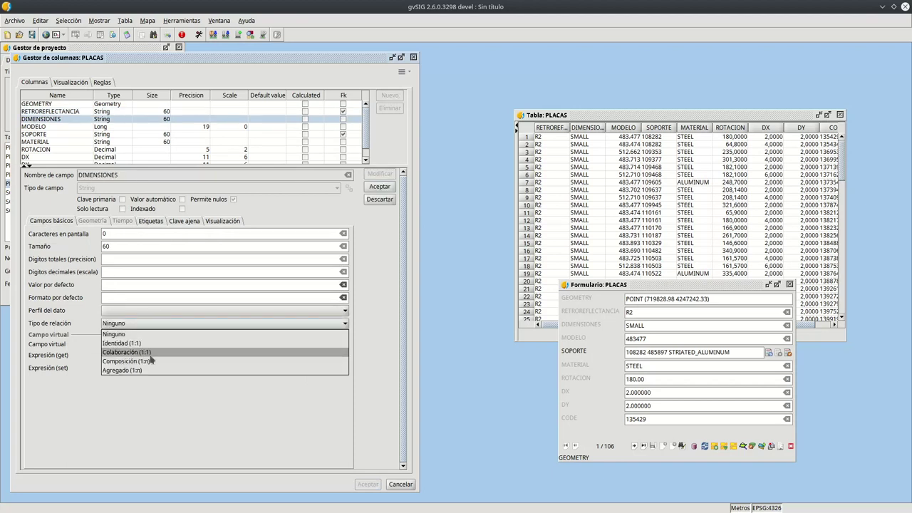
click(132, 352)
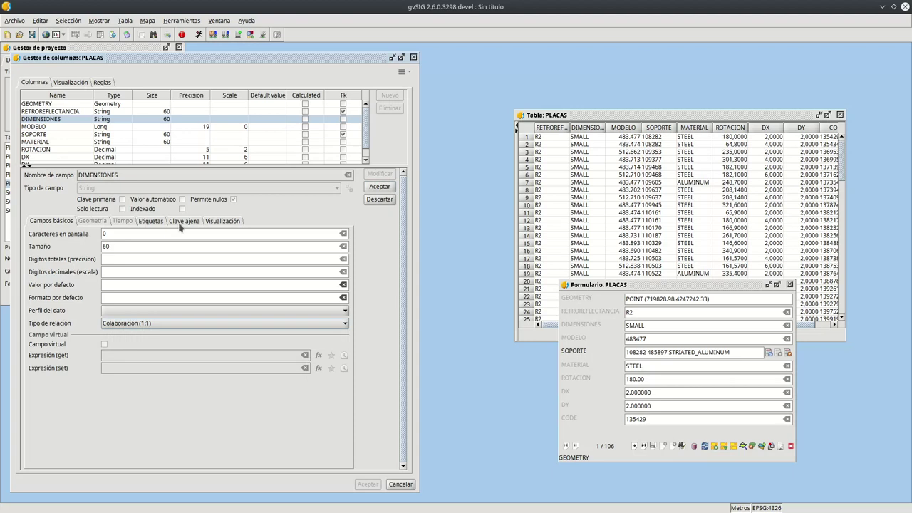
- Make DIMENSIONES a foreign key to the PLACAS_DIMENSIONES table, with CODE as its code field
click(183, 221)
click(57, 237)
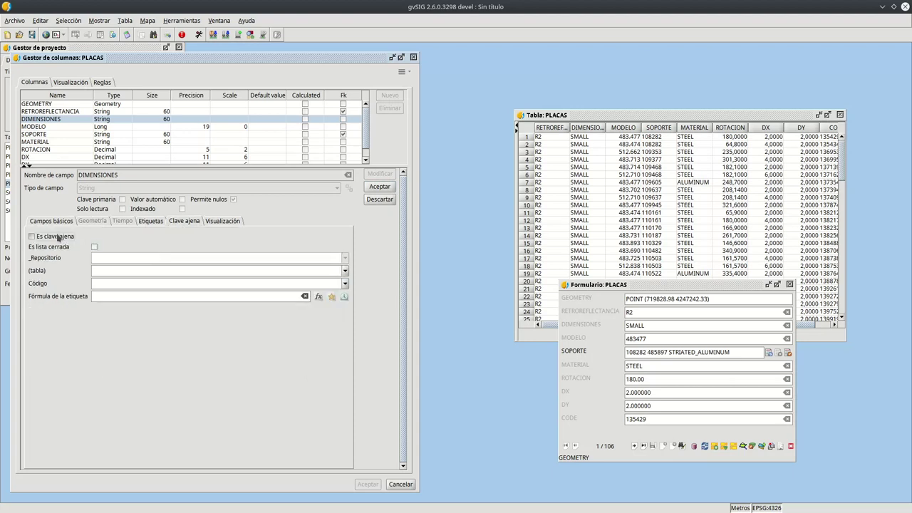
click(345, 272)
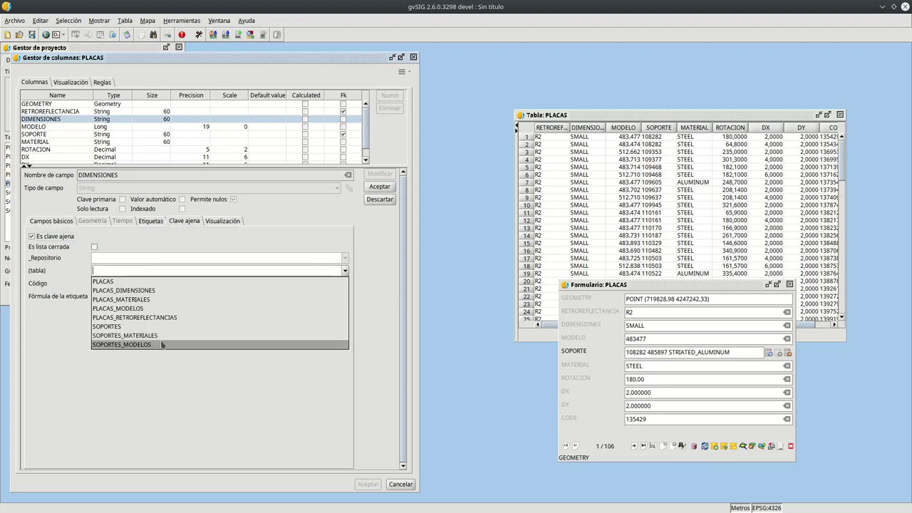
click(148, 292)
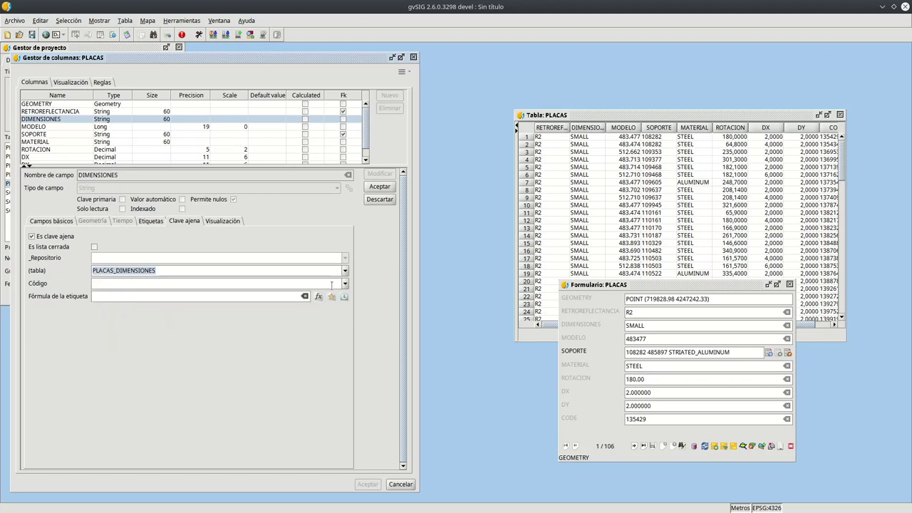
click(346, 283)
click(298, 299)
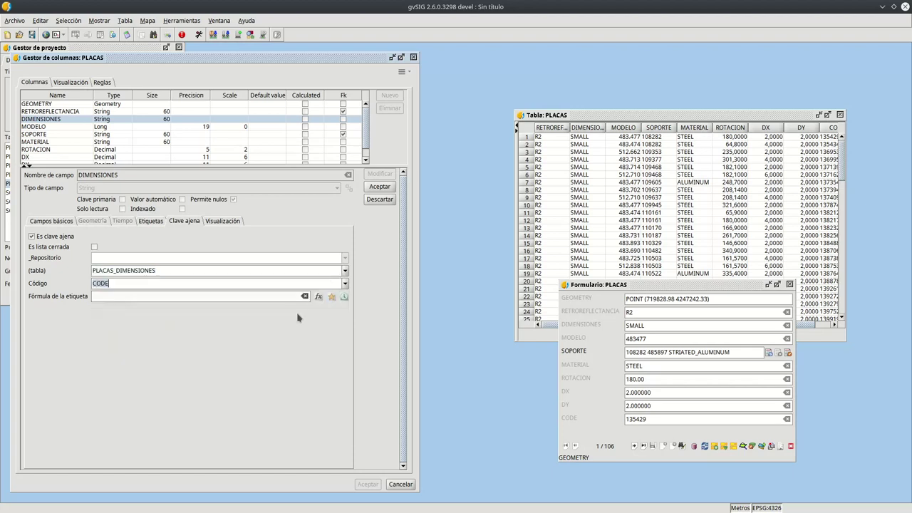
- Give DIMENSIONES the label formula PLACAS_DIMENSIONES.DESCRIPTION, mark it as a closed list, and accept the field's changes
click(318, 296)
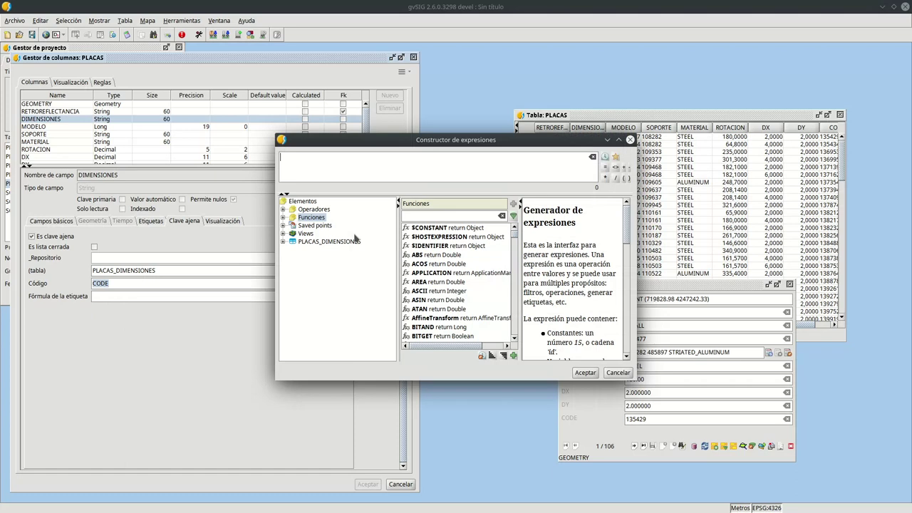
click(283, 242)
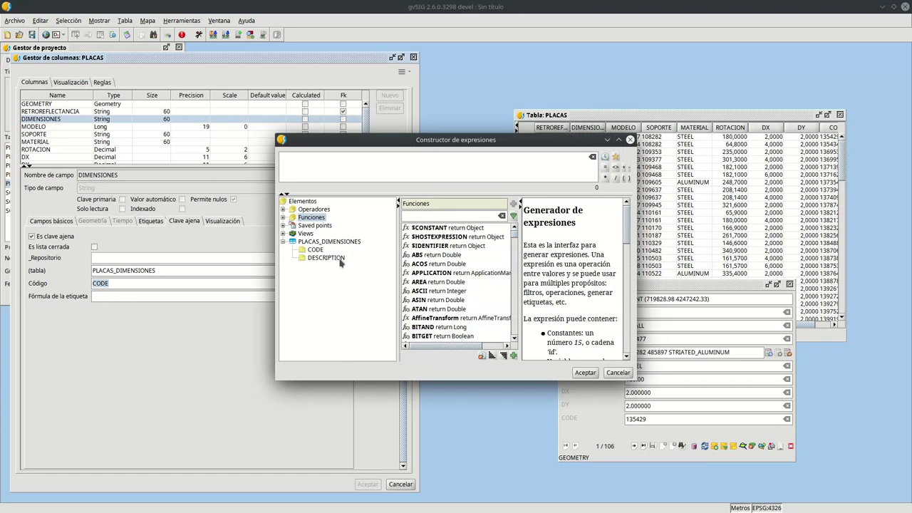
double_click(334, 259)
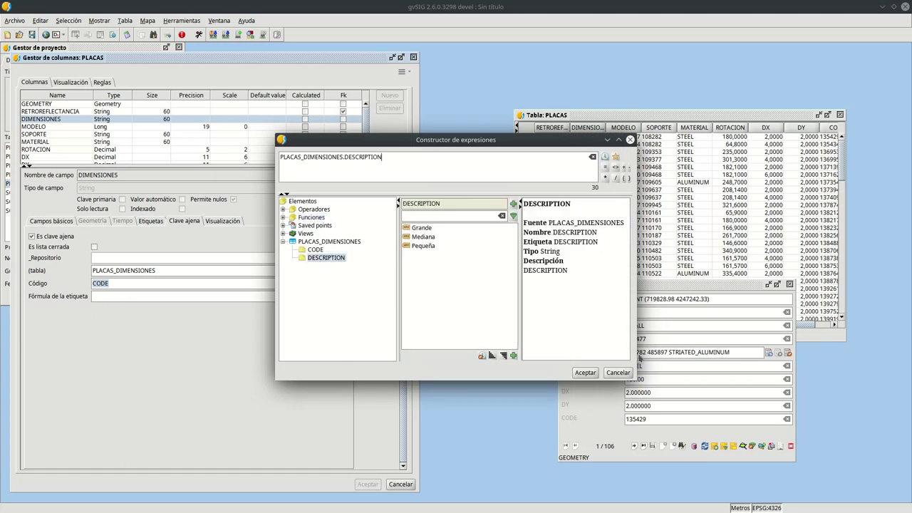
click(585, 372)
click(93, 246)
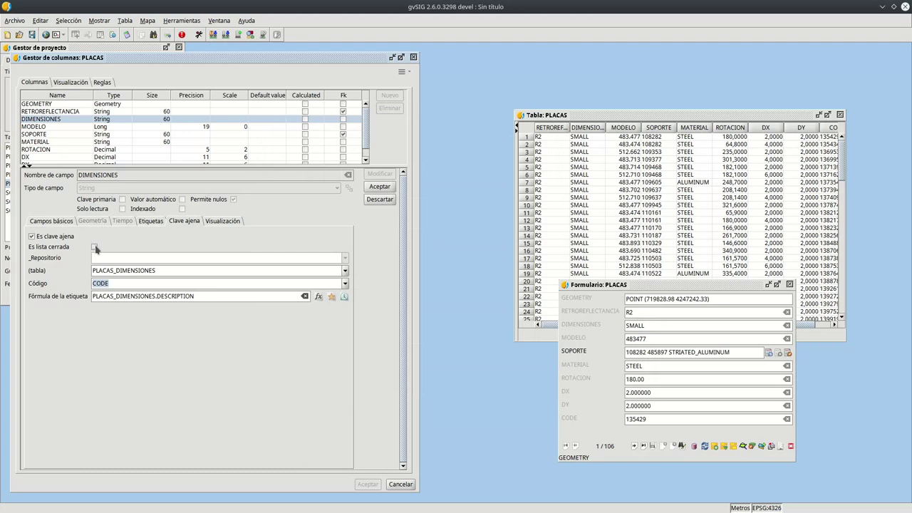
click(378, 187)
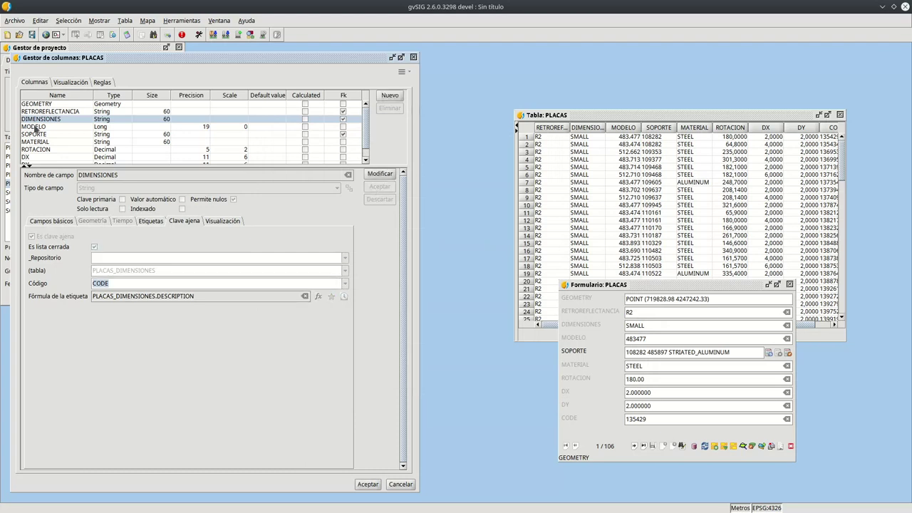
- Start modifying the MODELO field and set its relation type to Colaboración (1:1)
click(35, 126)
click(377, 175)
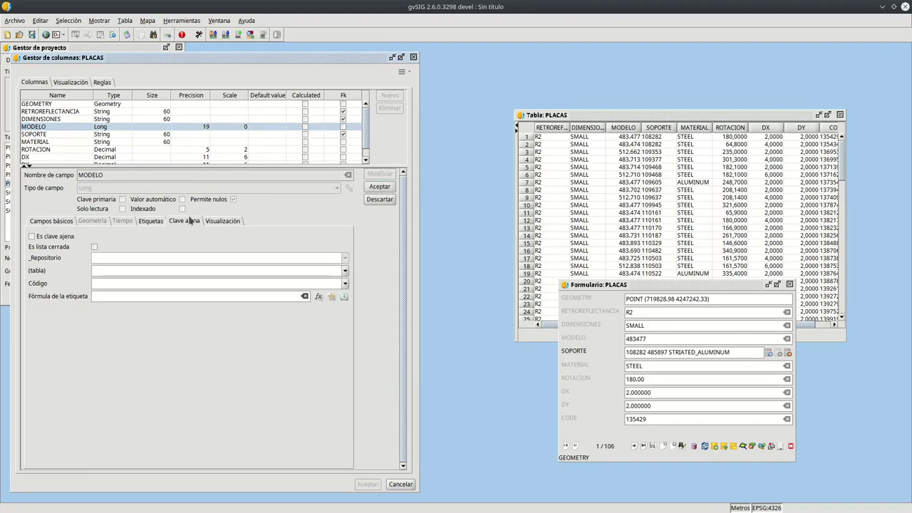
click(51, 221)
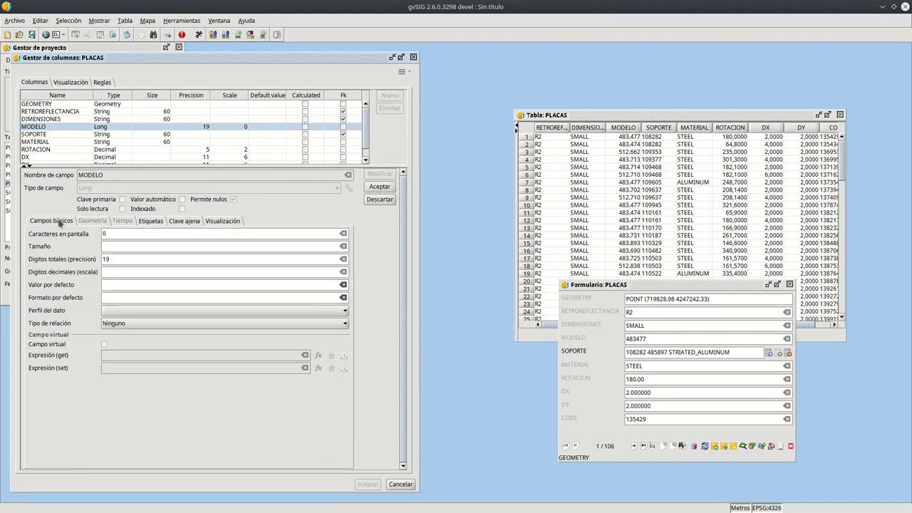
click(107, 324)
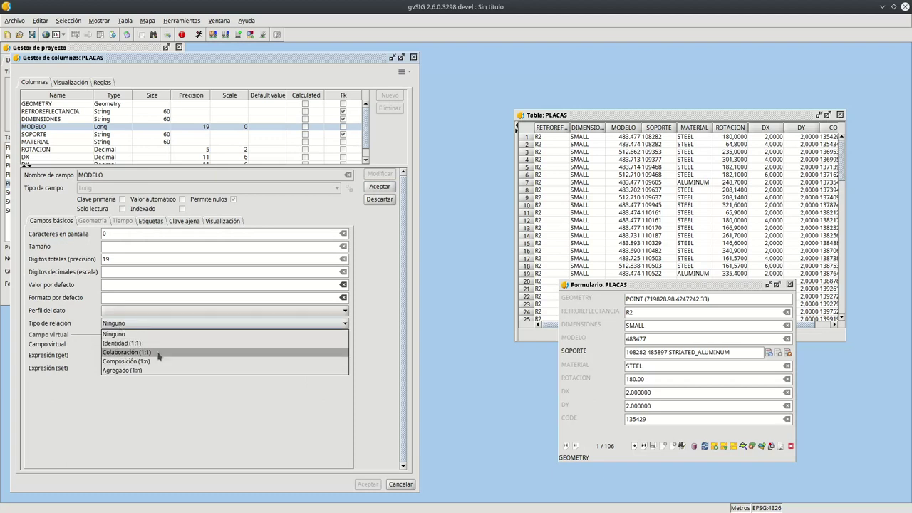
click(126, 352)
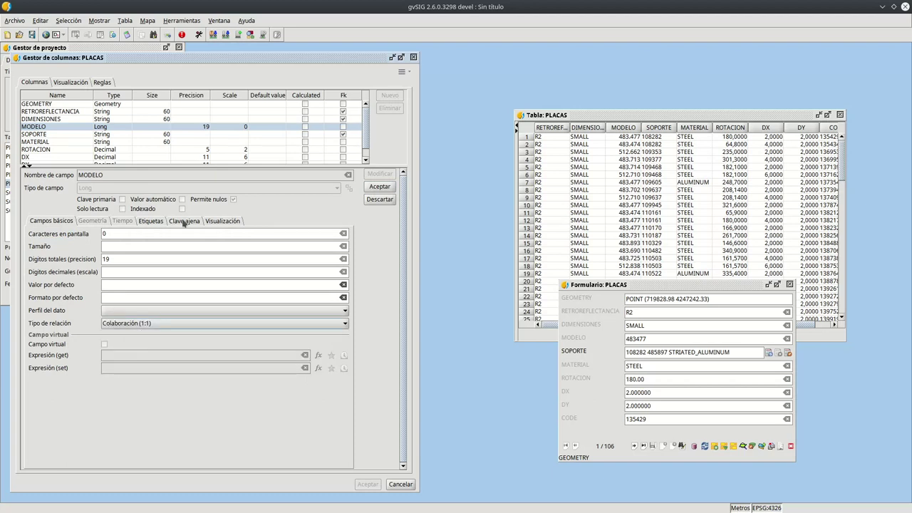
- Make MODELO a foreign key to the PLACAS_MODELOS table, with CODE as its code field
click(184, 221)
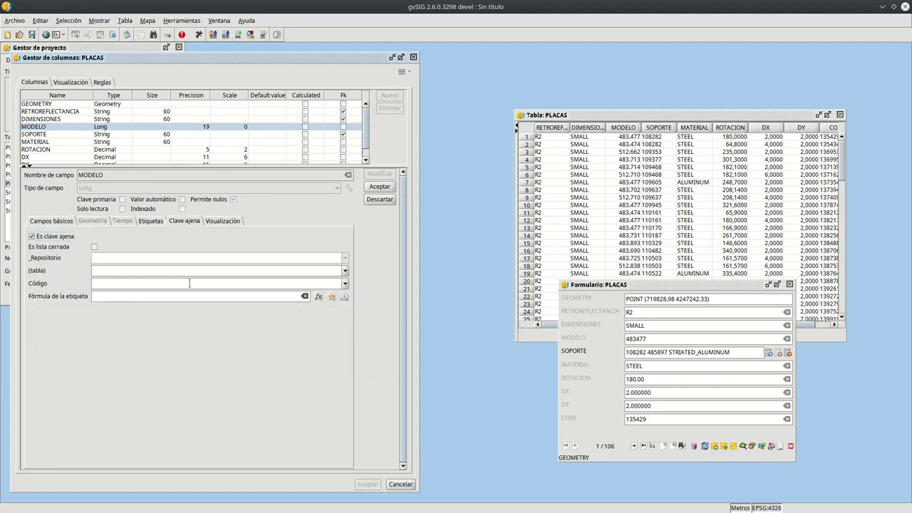
click(345, 270)
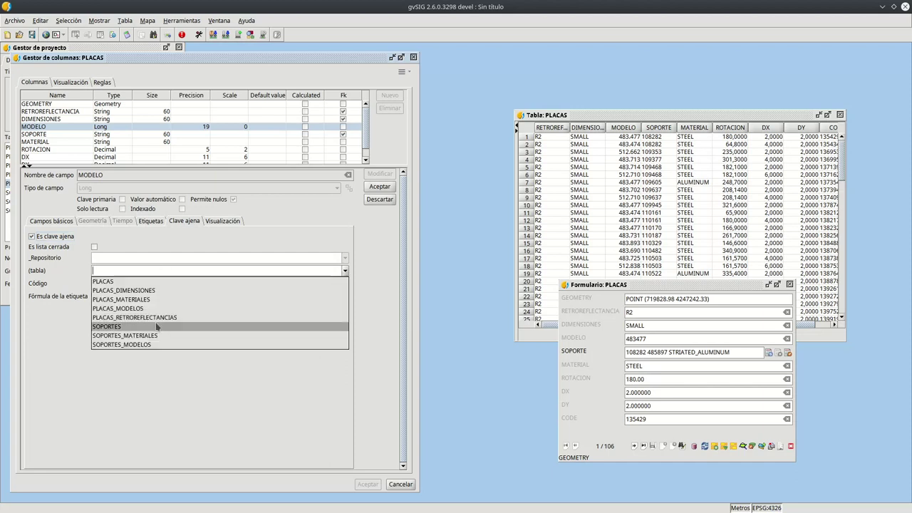
click(117, 309)
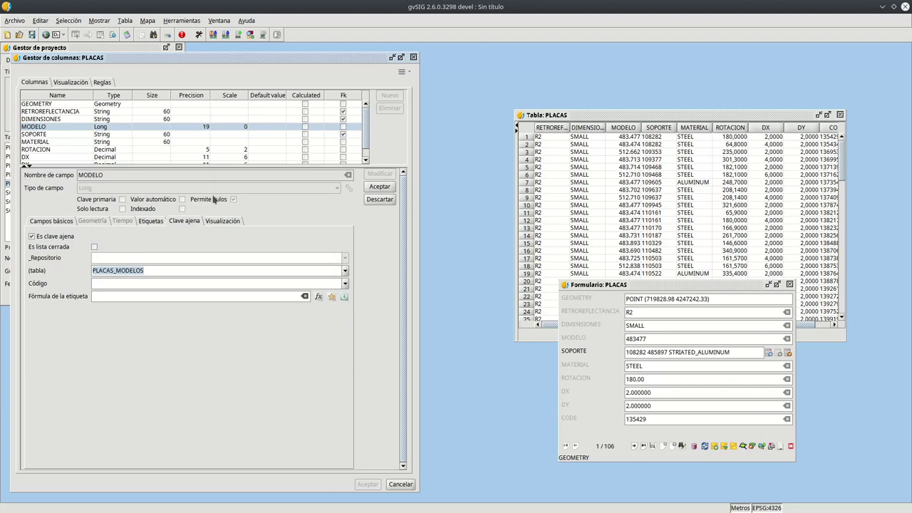
click(345, 284)
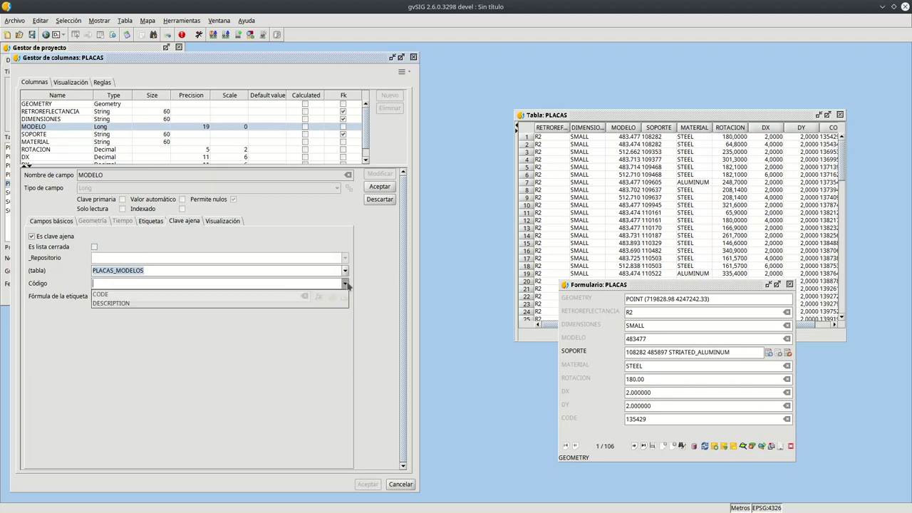
click(138, 296)
- Give MODELO the label formula PLACAS_MODELOS.DESCRIPTION and accept the field's changes
click(317, 297)
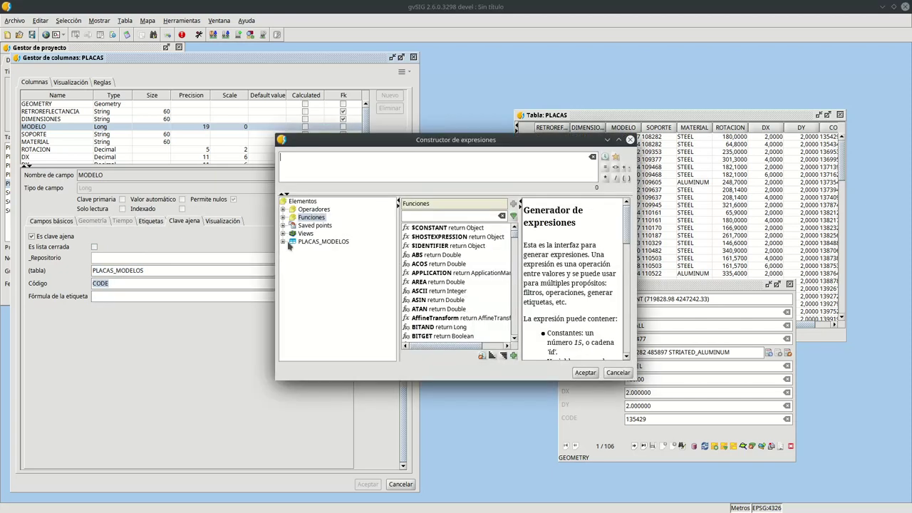
click(283, 242)
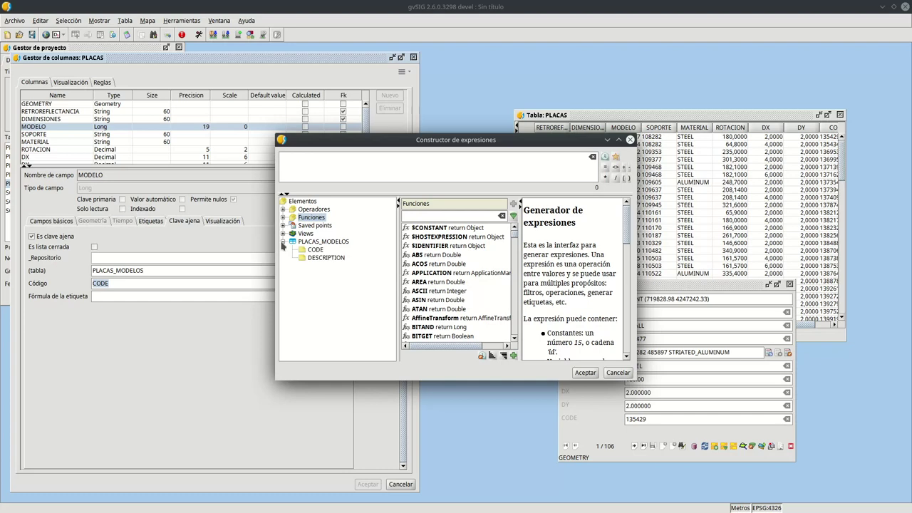
double_click(324, 258)
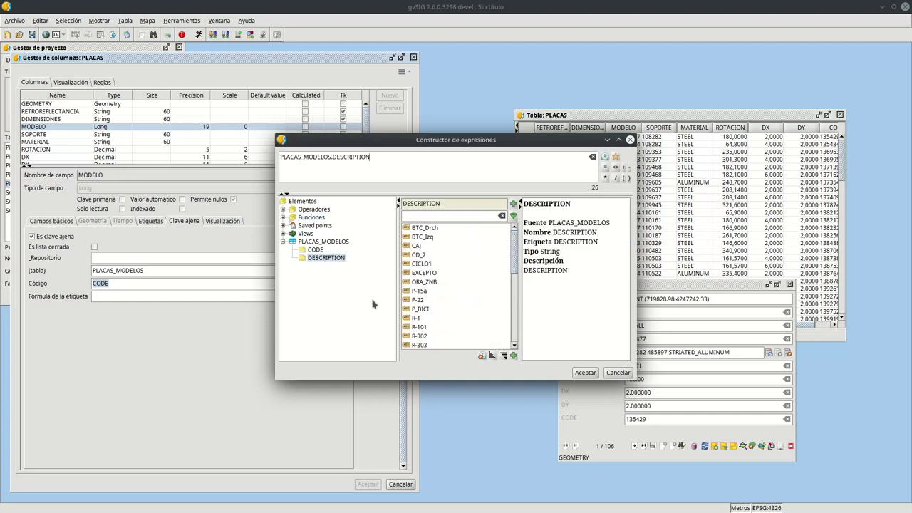
click(581, 374)
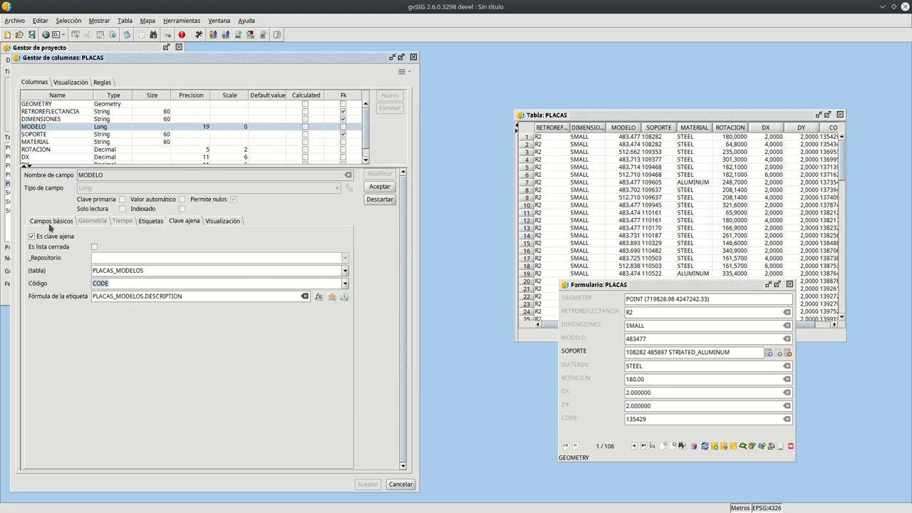
click(51, 222)
click(390, 198)
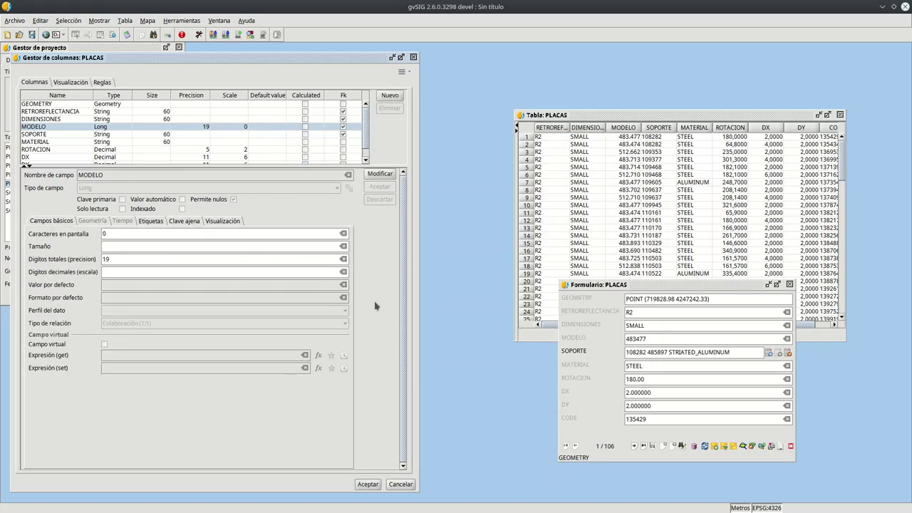
- Start modifying the MATERIAL field and set its relation type to Colaboración (1:1)
click(29, 135)
click(36, 142)
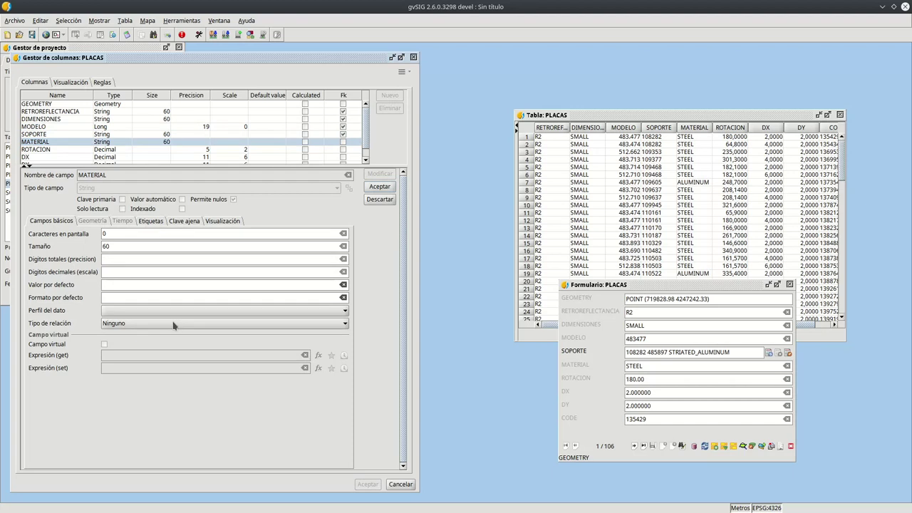
click(125, 323)
click(126, 352)
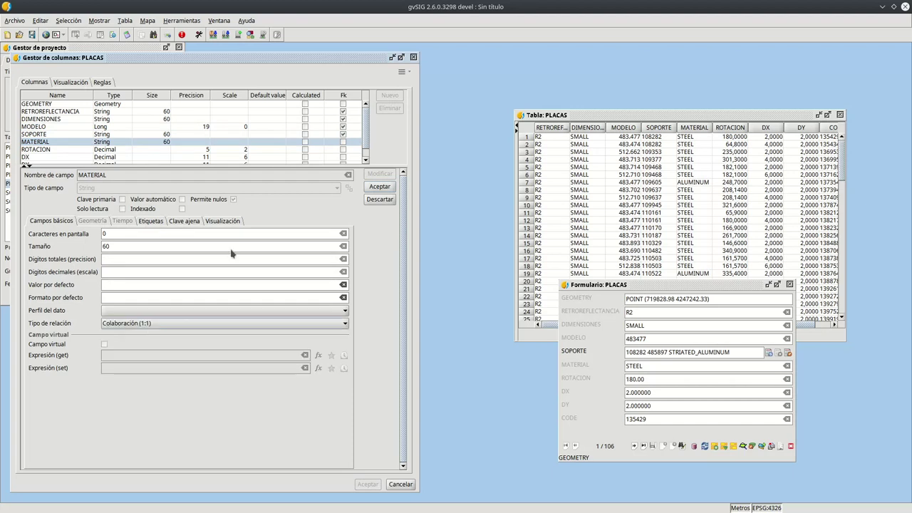
- Make MATERIAL a closed-list foreign key to the PLACAS_MATERIALES table, with CODE as its code field
click(183, 221)
click(31, 236)
click(178, 270)
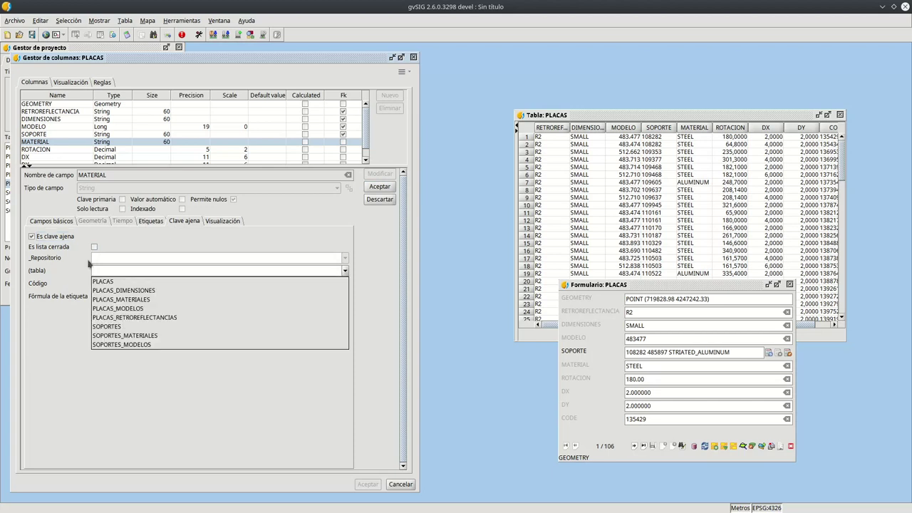
click(134, 298)
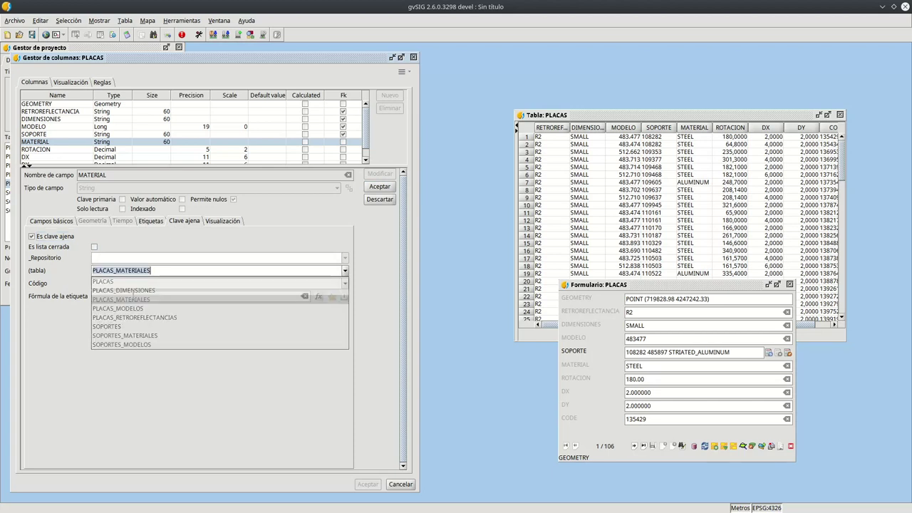
click(95, 246)
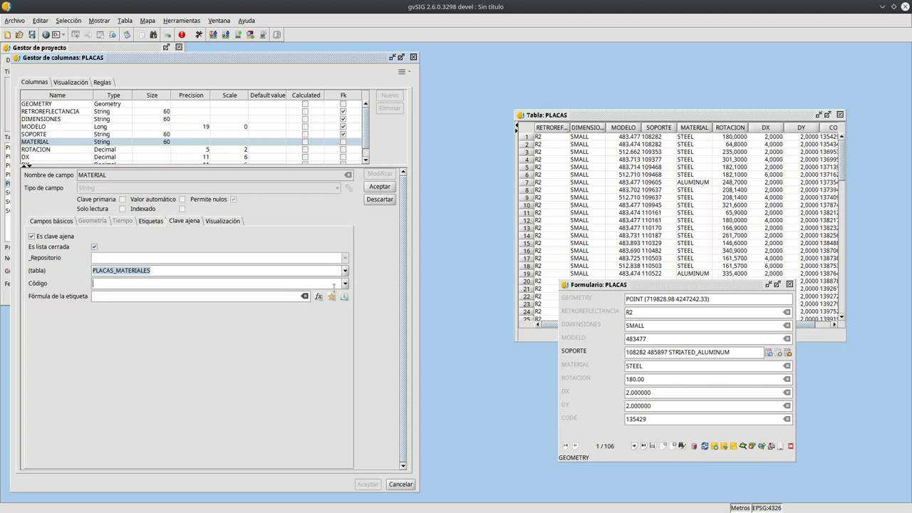
click(333, 283)
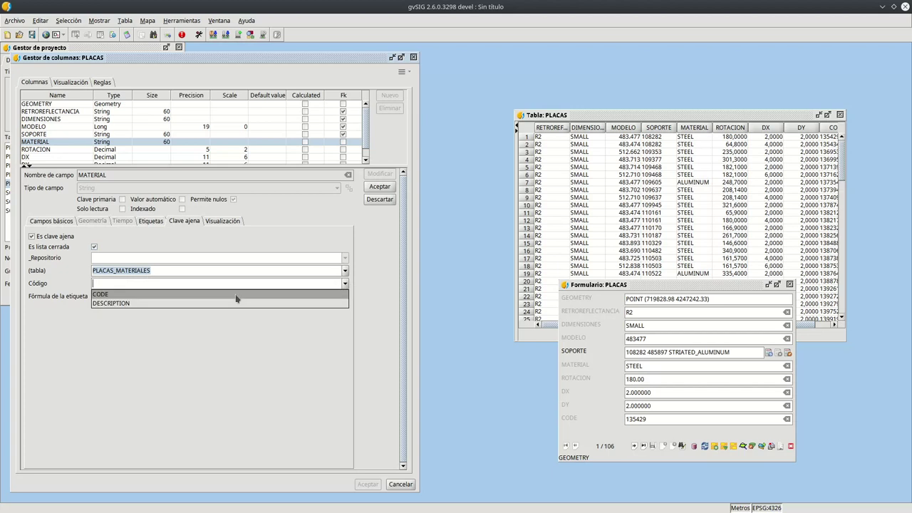
click(153, 296)
- Give MATERIAL the label formula PLACAS_MATERIALES.DESCRIPTION, then accept the field and all column changes of PLACAS
click(318, 297)
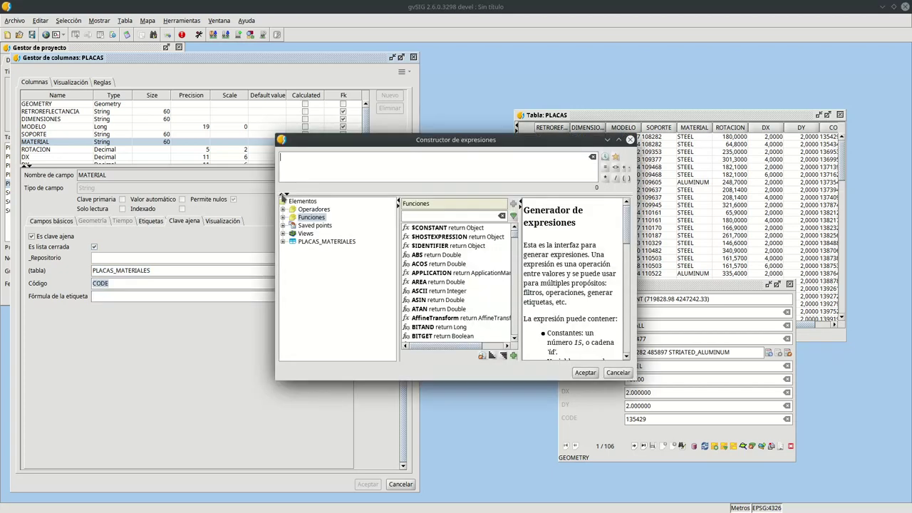
click(283, 242)
double_click(326, 257)
click(585, 373)
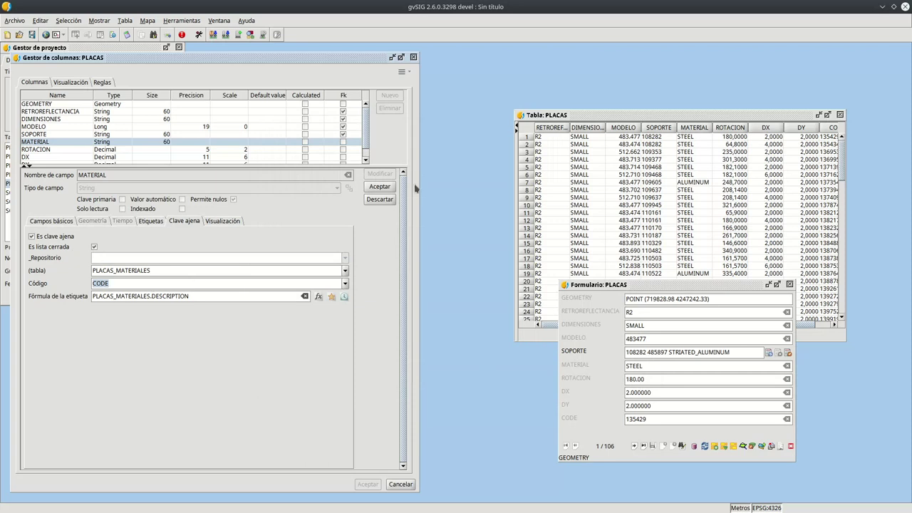
click(379, 188)
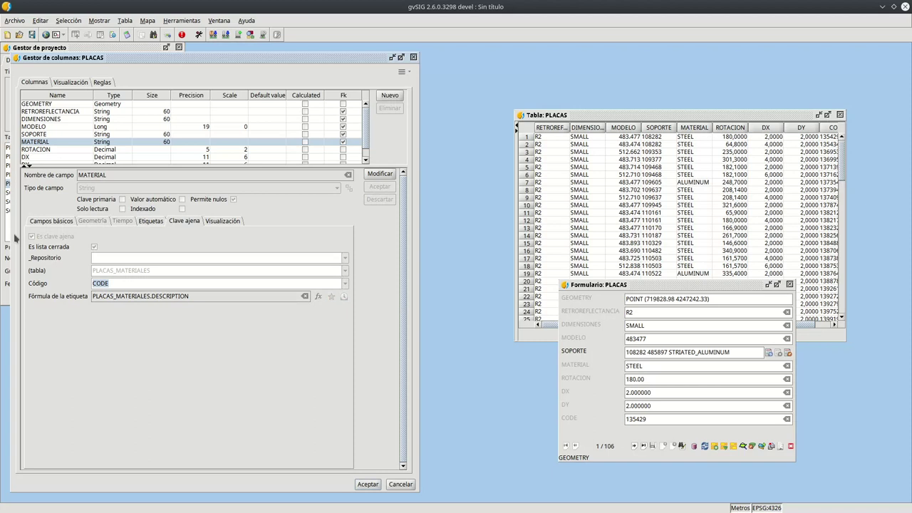
click(61, 221)
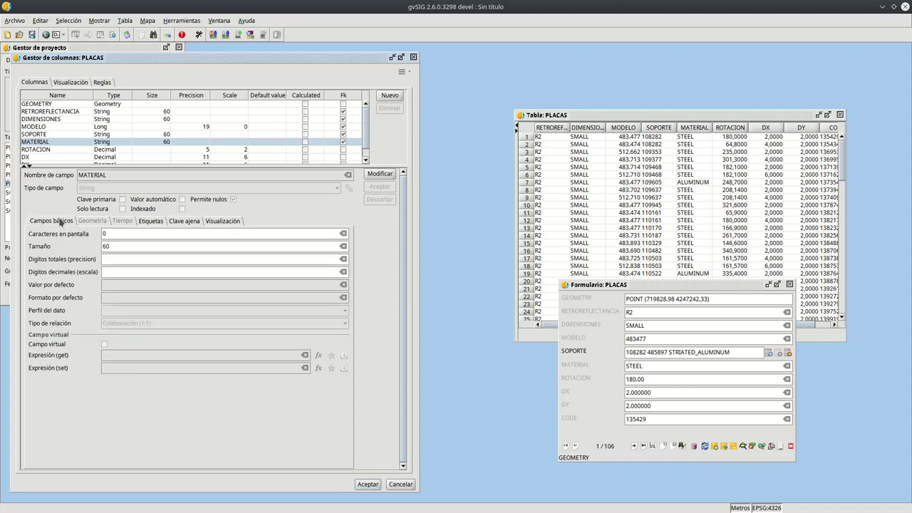
click(367, 484)
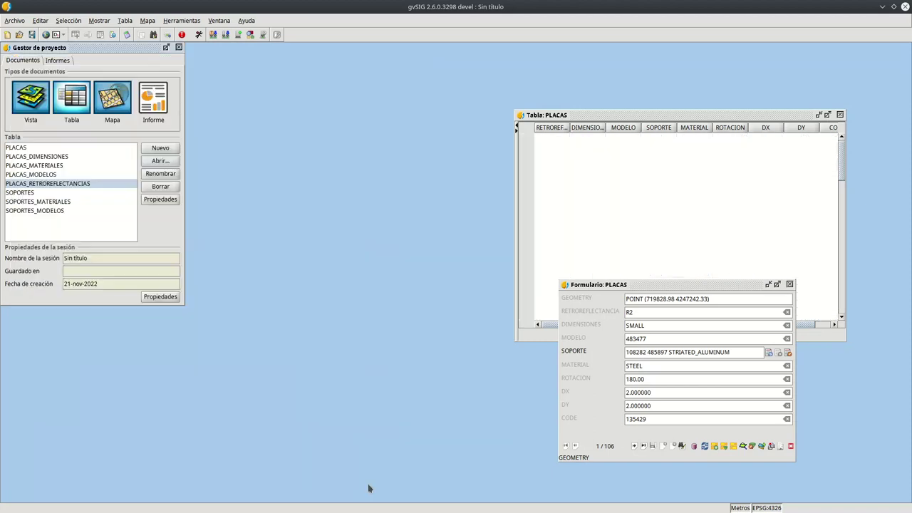
- Open a new form for the PLACAS table and place it side by side with the old form for comparison
drag(636, 285, 717, 71)
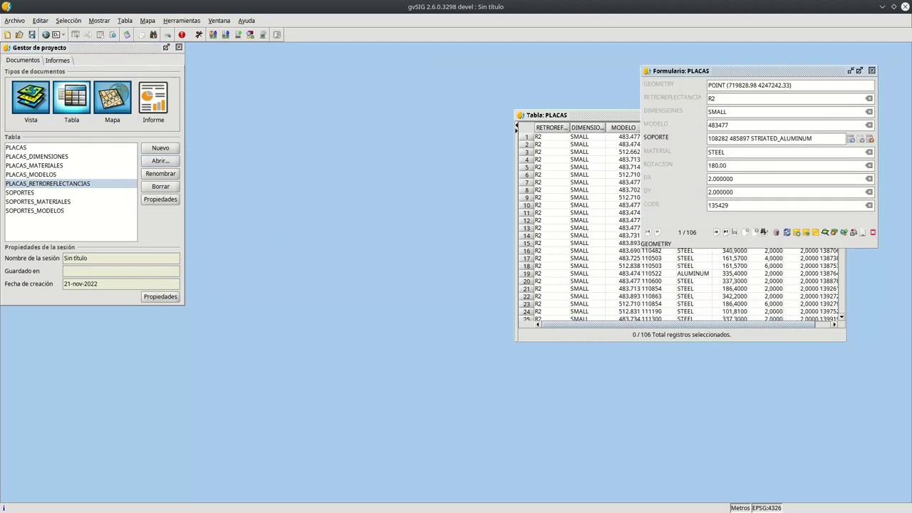
click(125, 20)
click(581, 121)
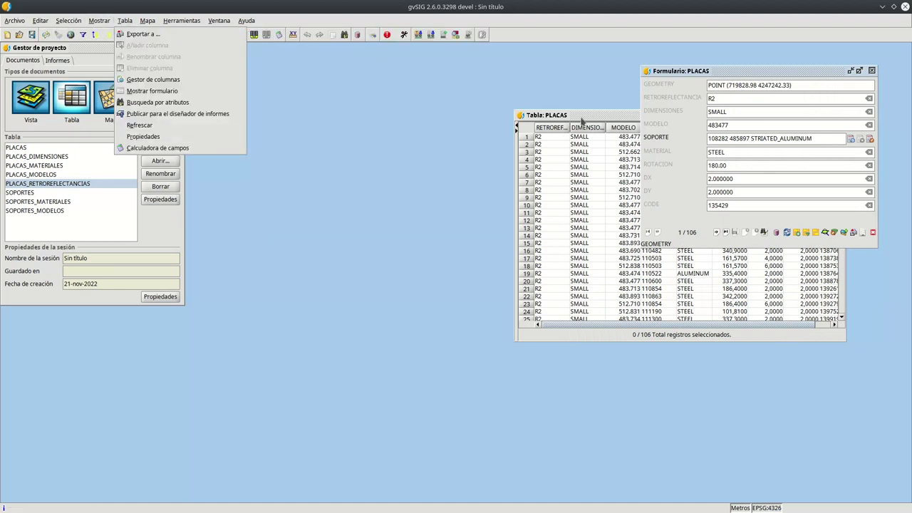
click(580, 121)
click(125, 20)
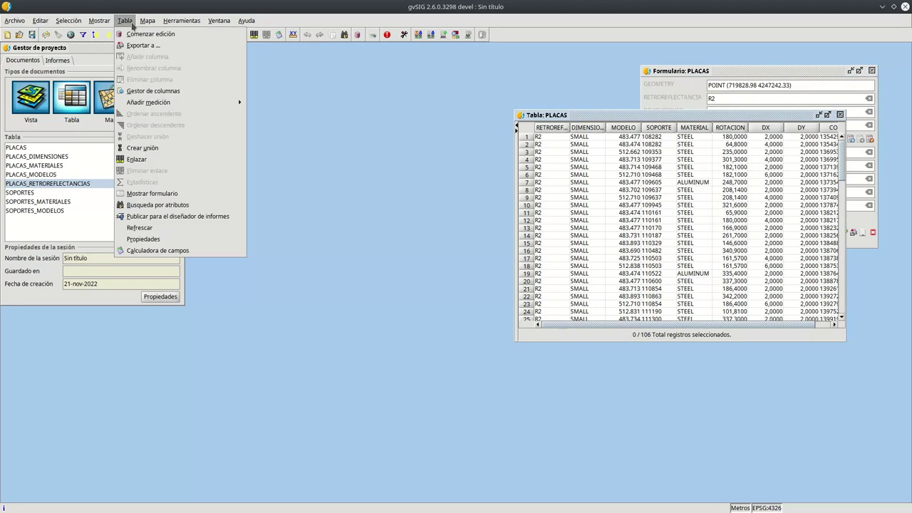
click(166, 193)
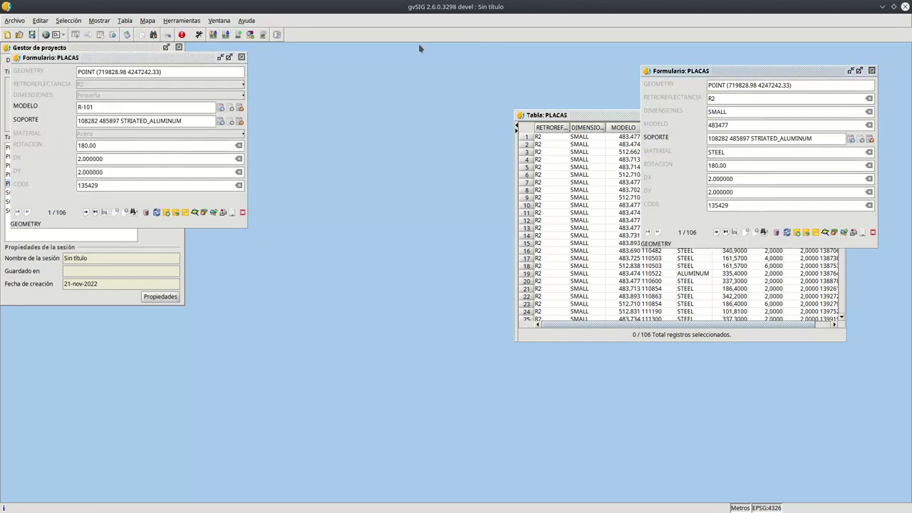
click(151, 57)
drag(151, 58, 530, 72)
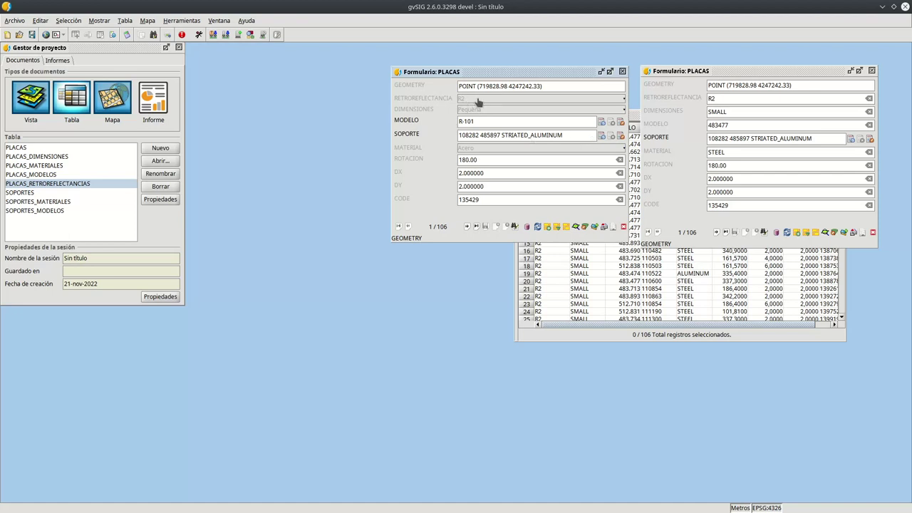
- Examine the options offered by the MATERIAL closed list in the new PLACAS form
click(510, 151)
click(519, 148)
click(500, 148)
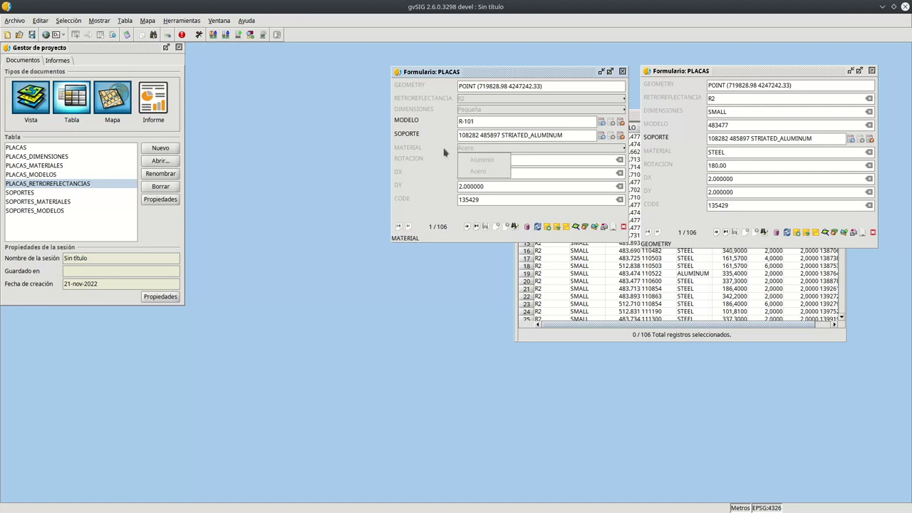
click(443, 152)
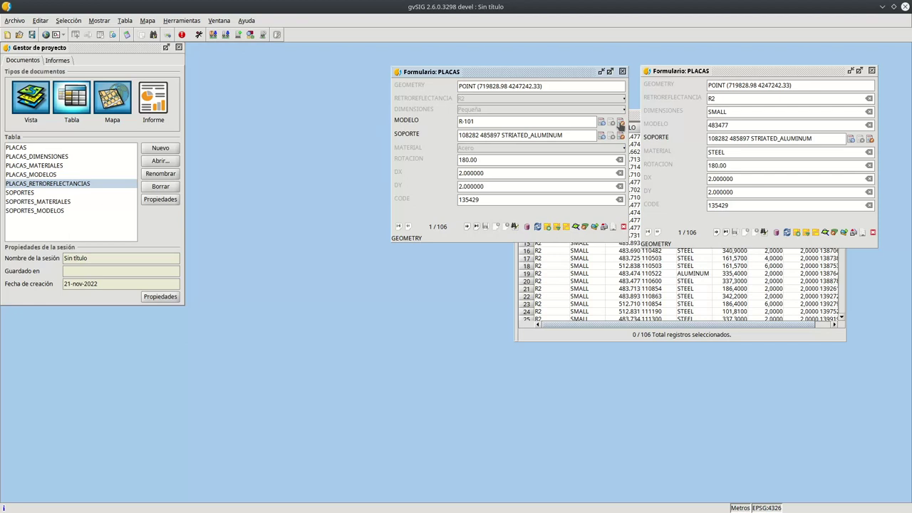
- Open the model record linked to the R-101 sign, then close it and both PLACAS forms
click(602, 124)
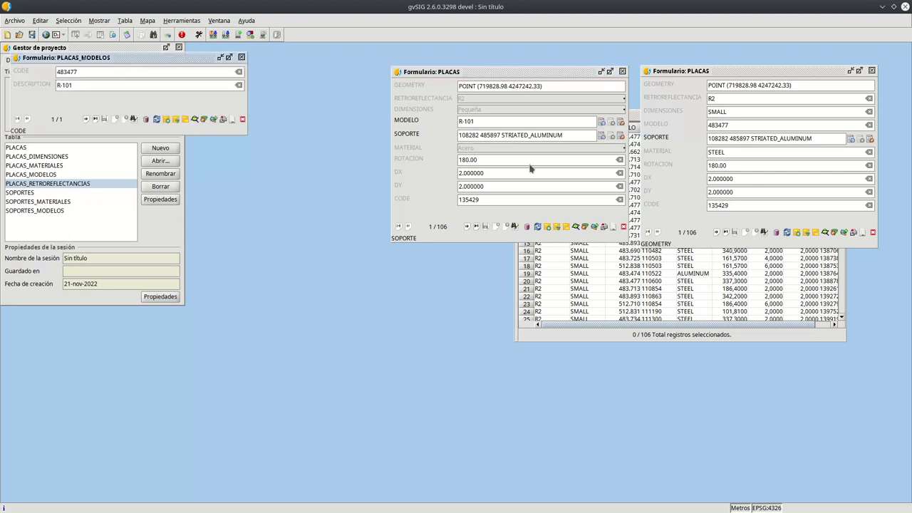
drag(151, 56, 272, 235)
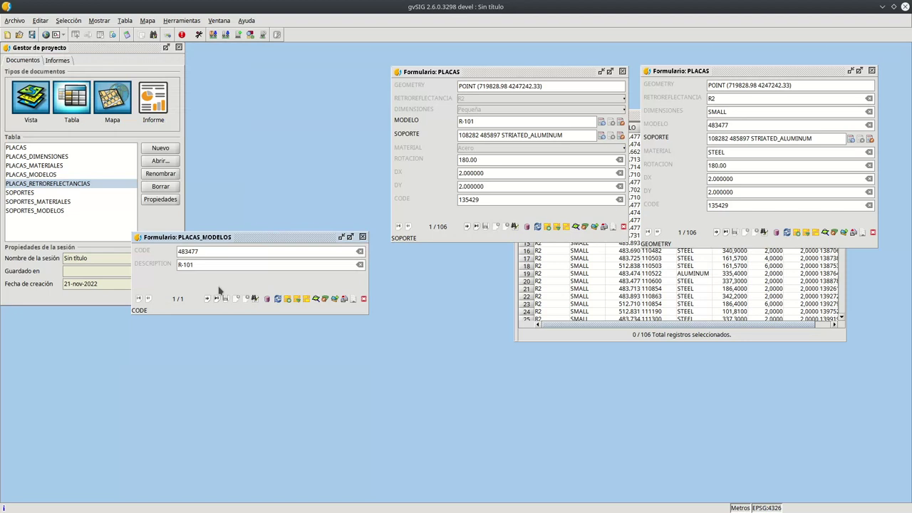
click(362, 237)
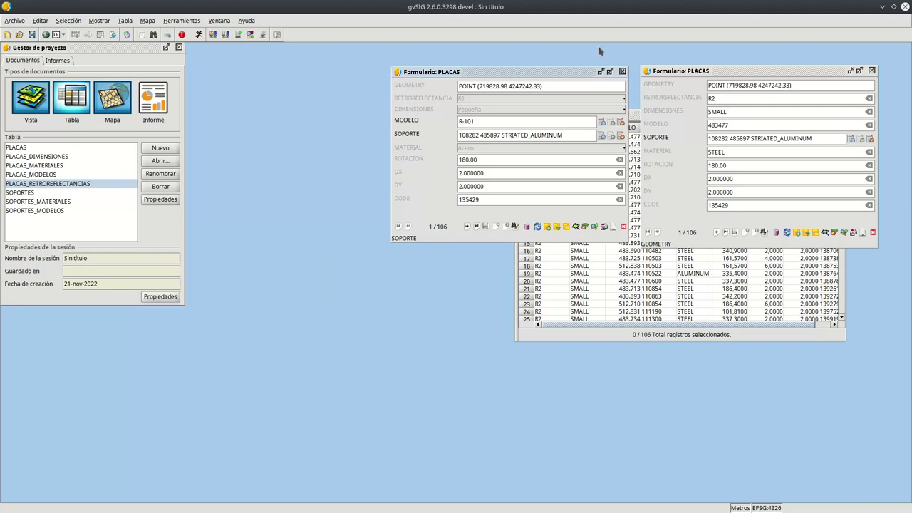
click(872, 72)
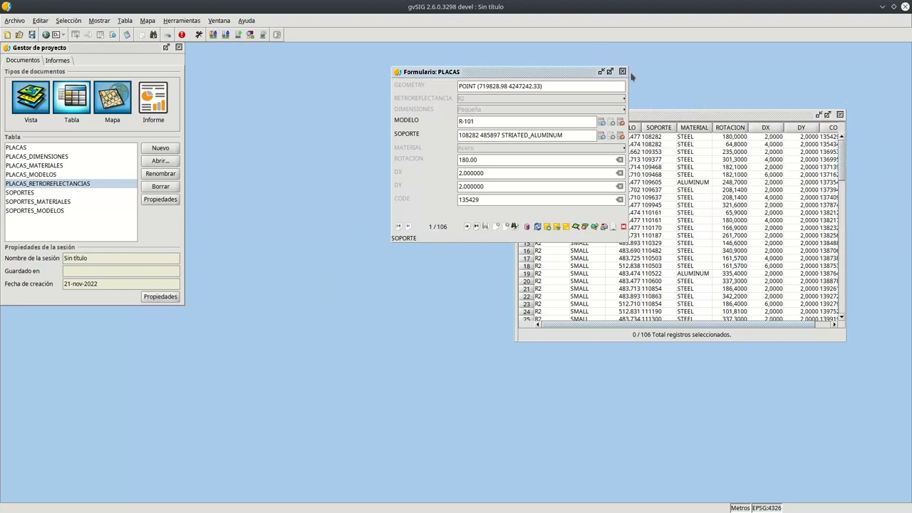
click(622, 72)
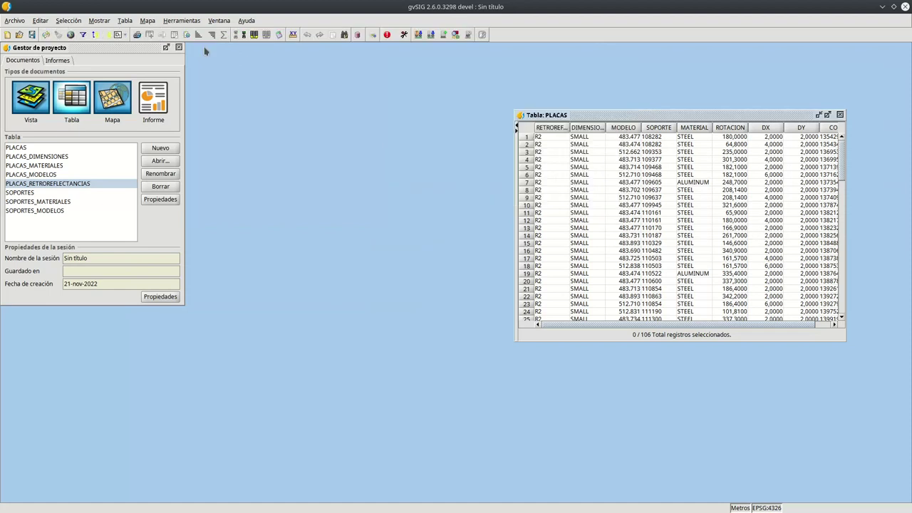
click(125, 21)
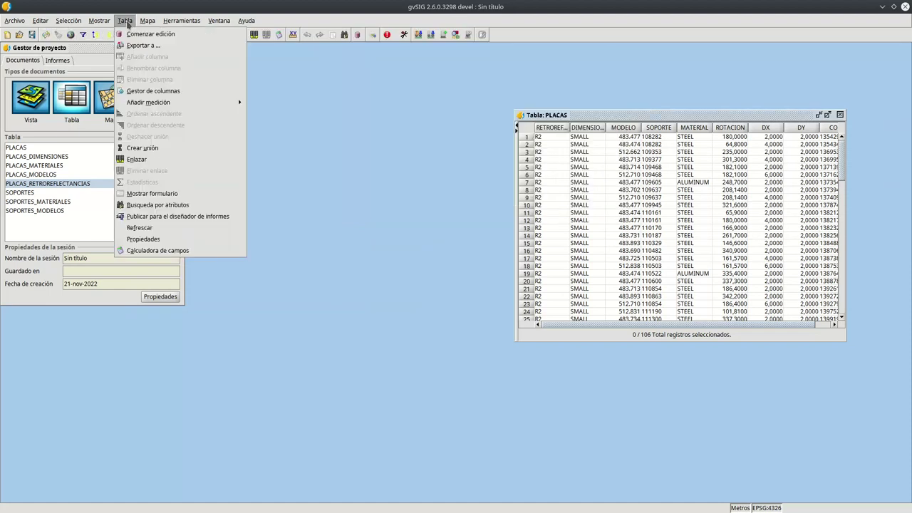
mouse_move(178, 102)
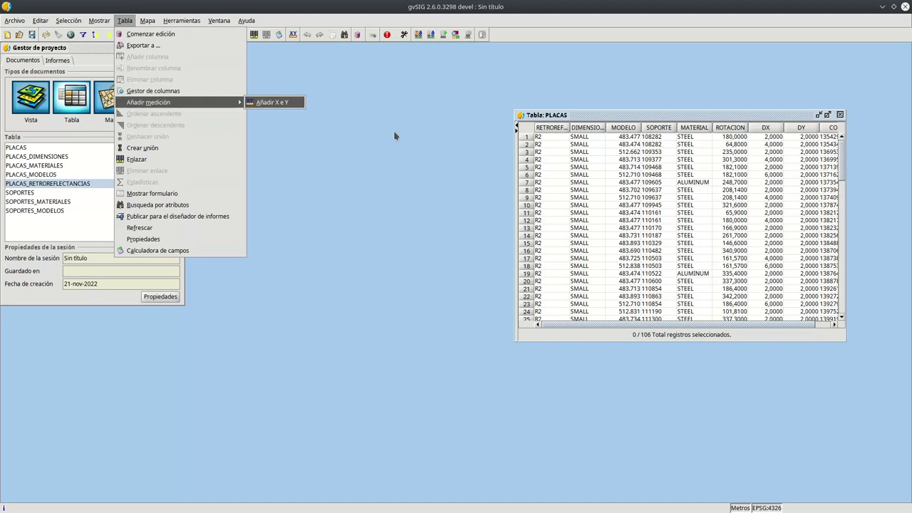
click(393, 136)
- Open the PLACAS_MODELOS table and its column manager, accepting the notice about metadata-only editing
click(135, 175)
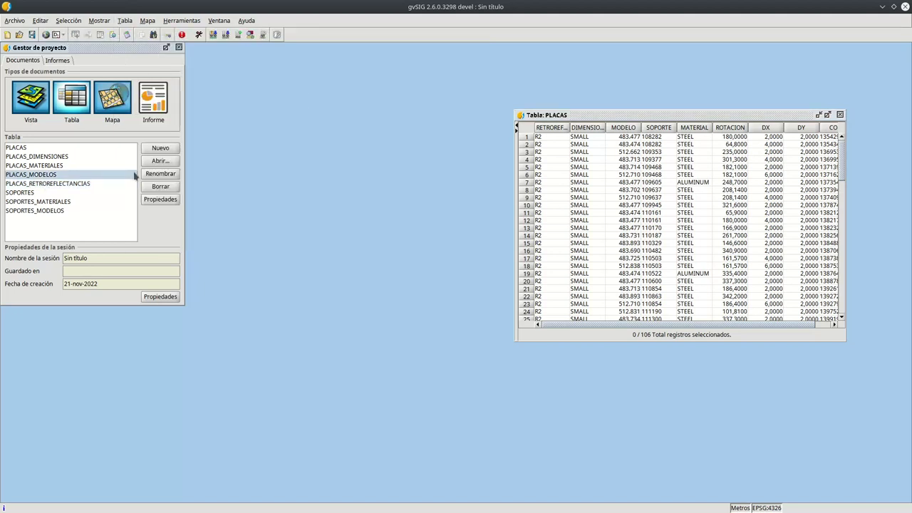
click(168, 164)
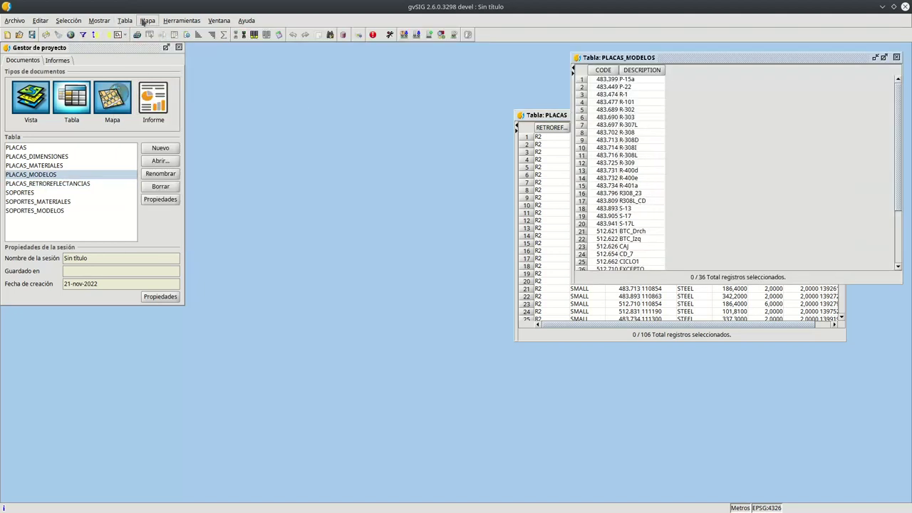
click(125, 21)
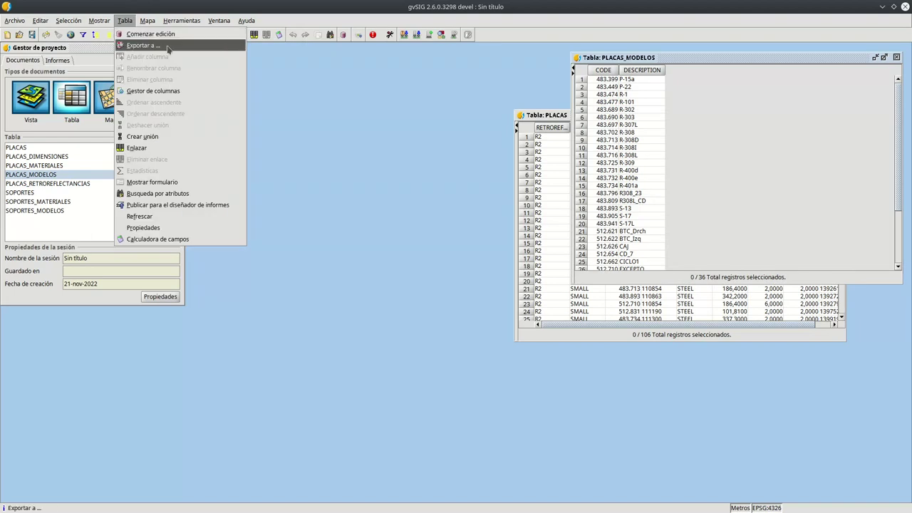
click(178, 92)
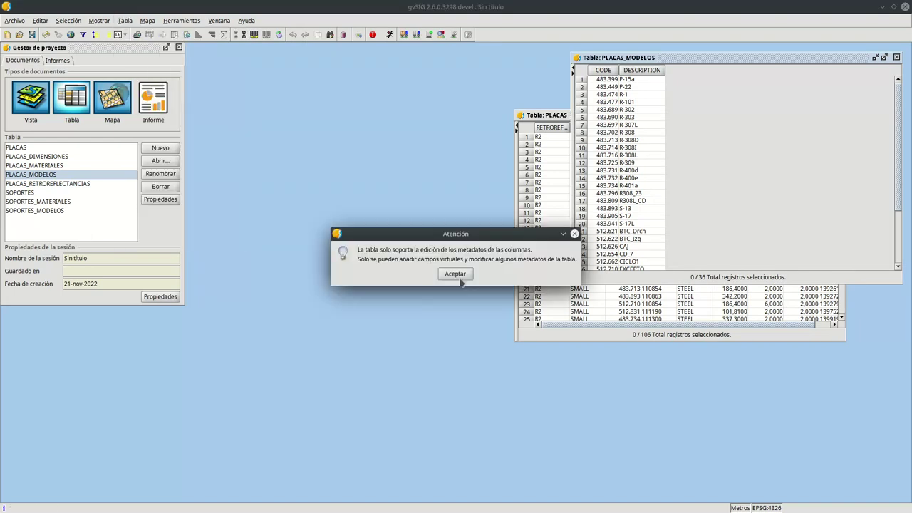
click(455, 273)
- Reposition and enlarge the column manager window and its column list to fit all the field properties
drag(199, 62, 282, 82)
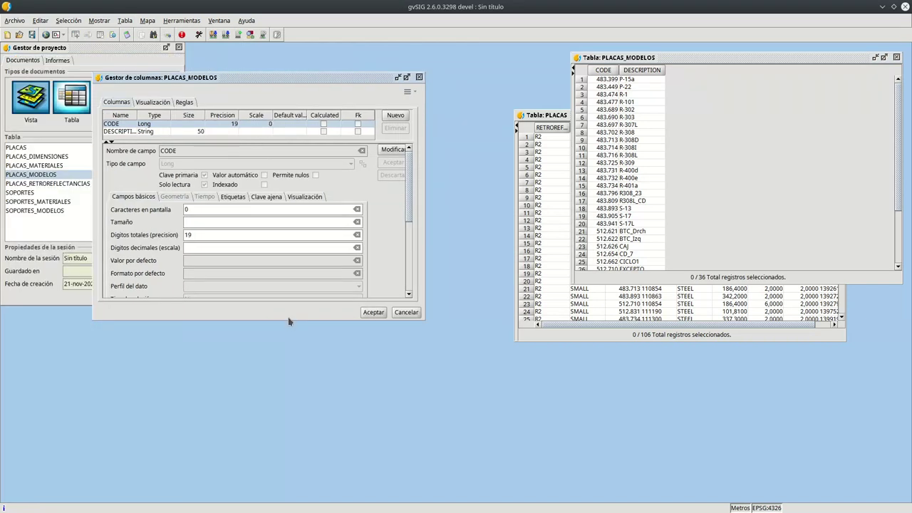
drag(290, 316, 278, 452)
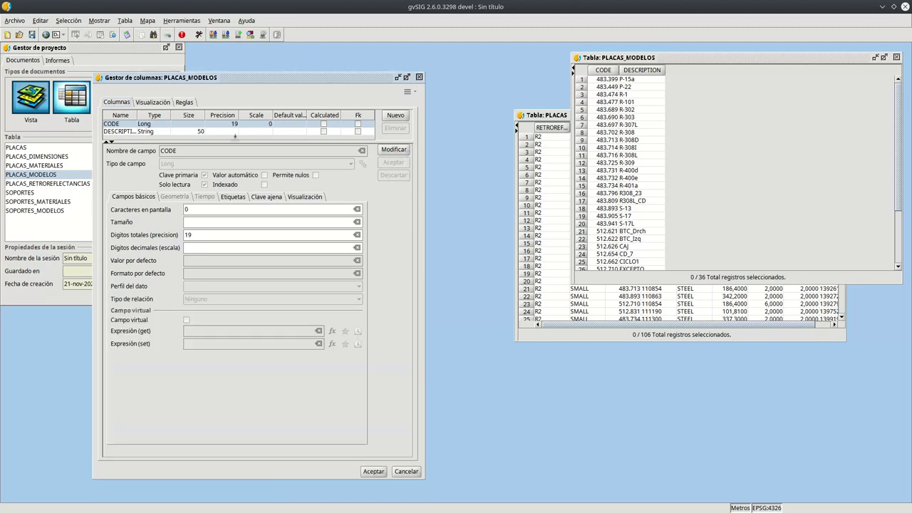
drag(235, 136, 235, 188)
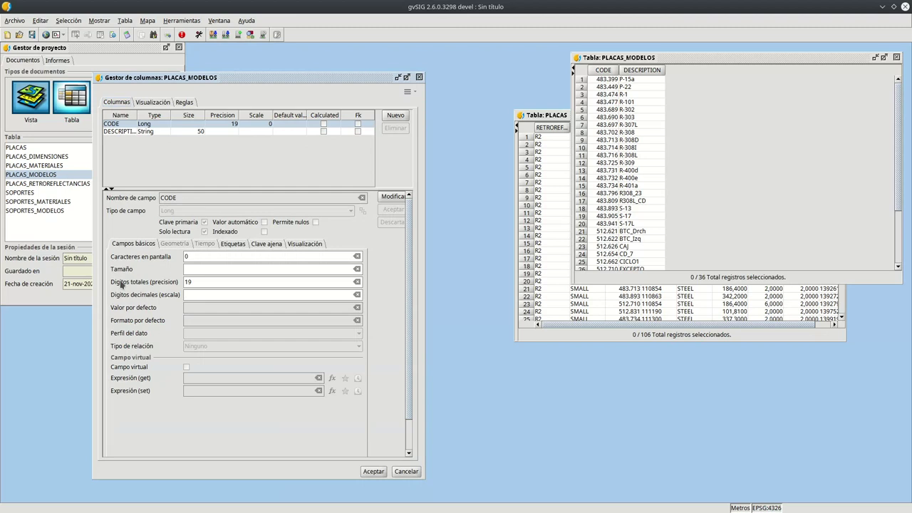
mouse_move(122, 283)
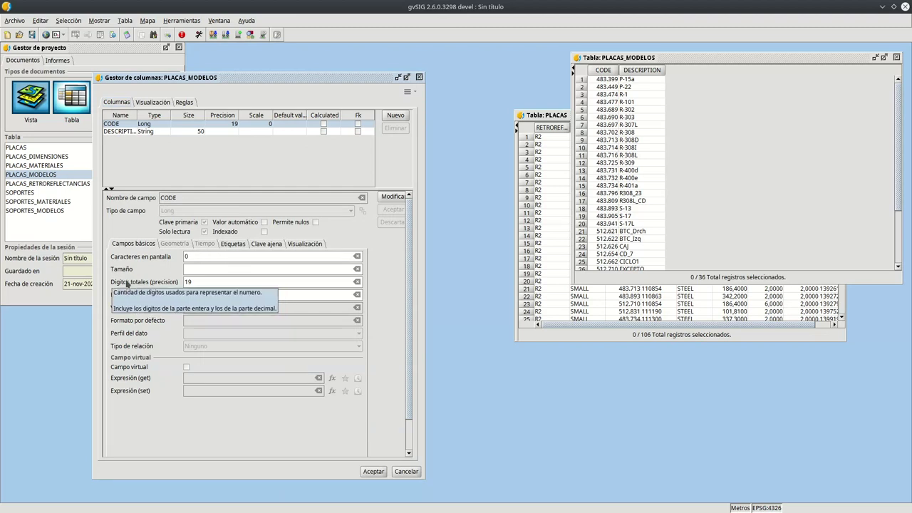
drag(426, 326, 451, 320)
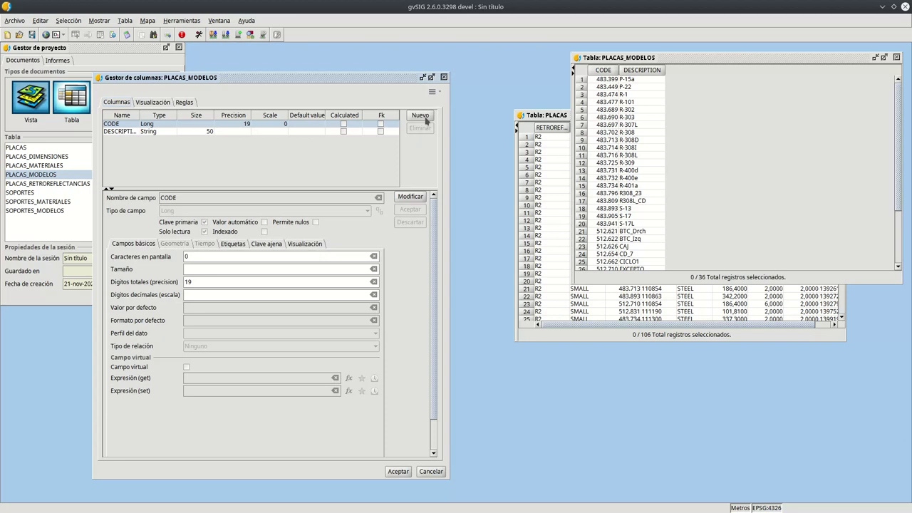
- Add a new field to PLACAS_MODELOS and name it PLACASDELMODELO
click(426, 120)
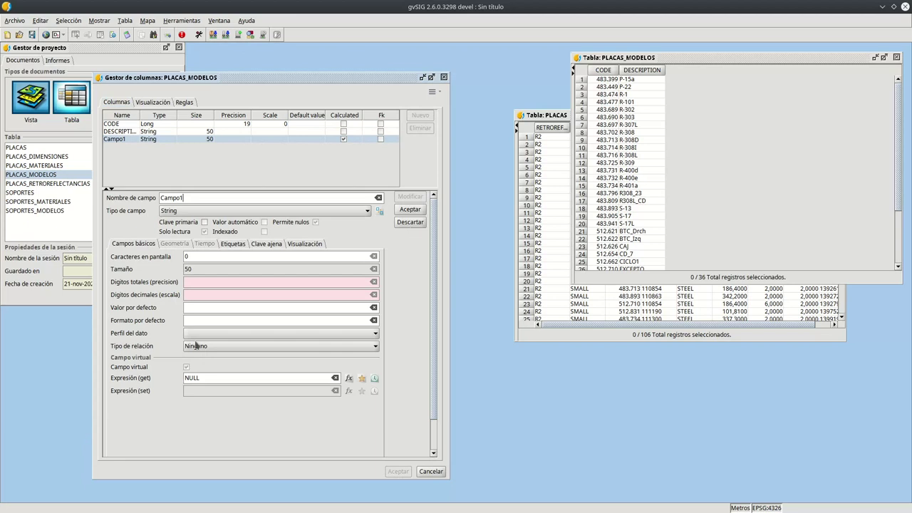
click(215, 378)
key(shift+Tab)
text(P)
key(BackSpace)
text(PLACASDELMODELO)
- Set the PLACASDELMODELO field's data type to List and its relation type to Composición (1:n)
click(379, 211)
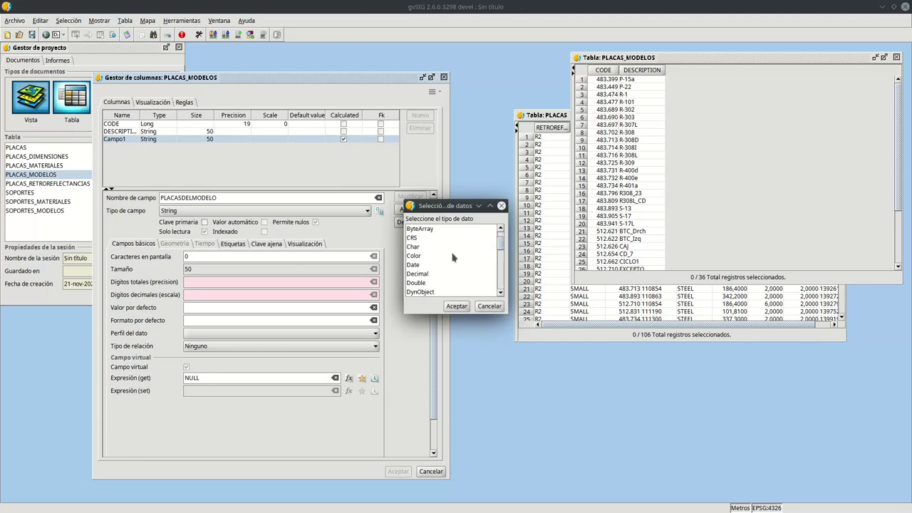
scroll(452, 257, down, 3)
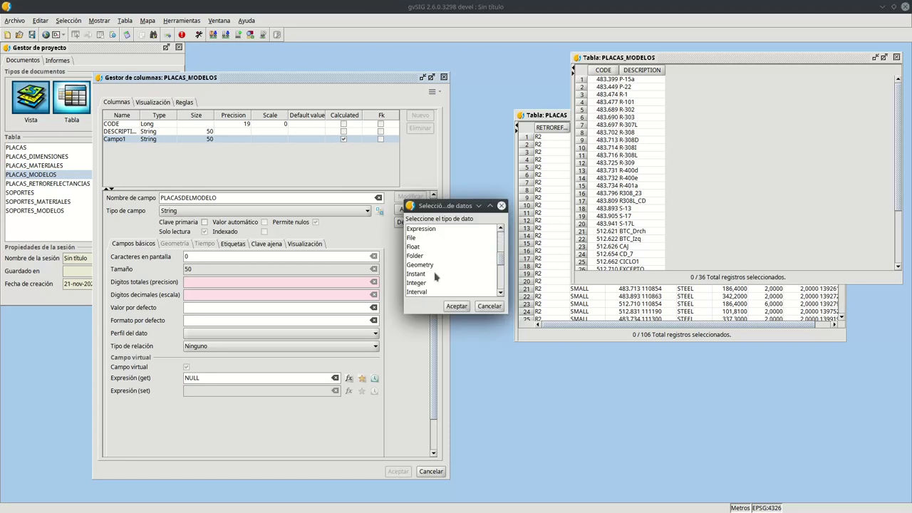
scroll(436, 276, down, 1)
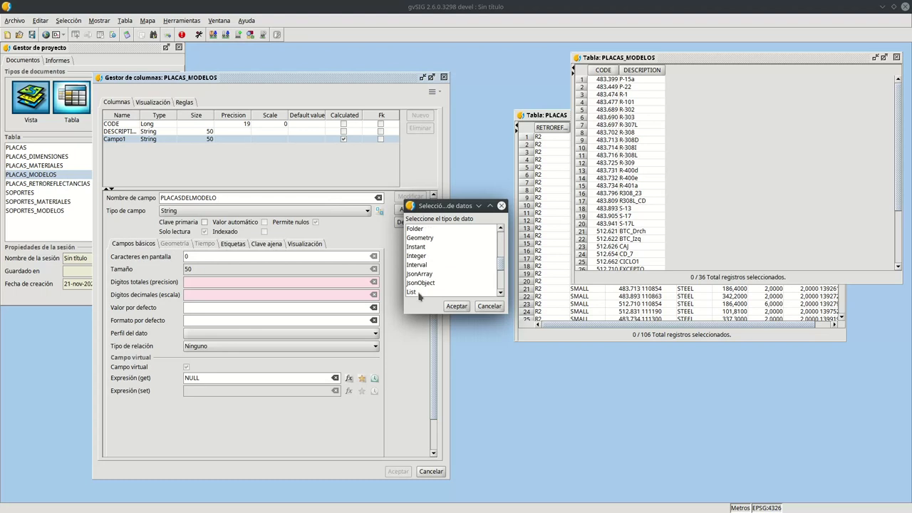
click(413, 292)
click(456, 306)
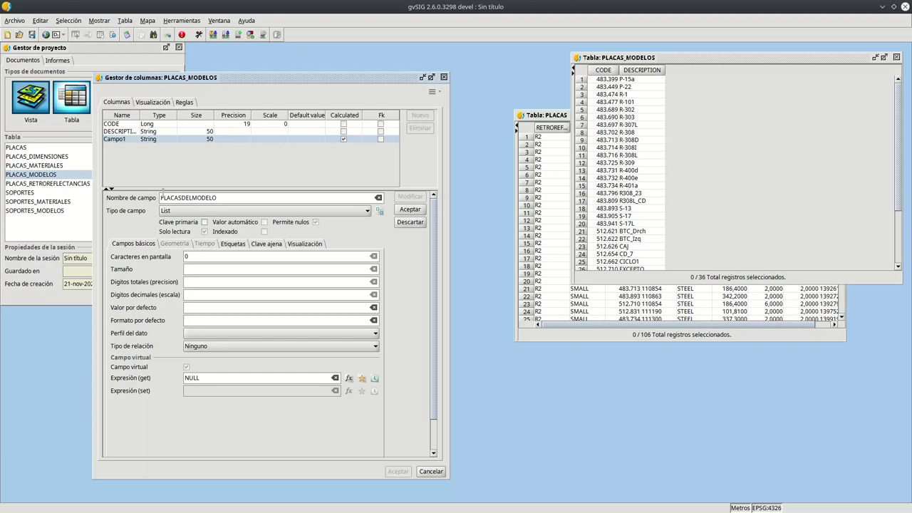
click(229, 346)
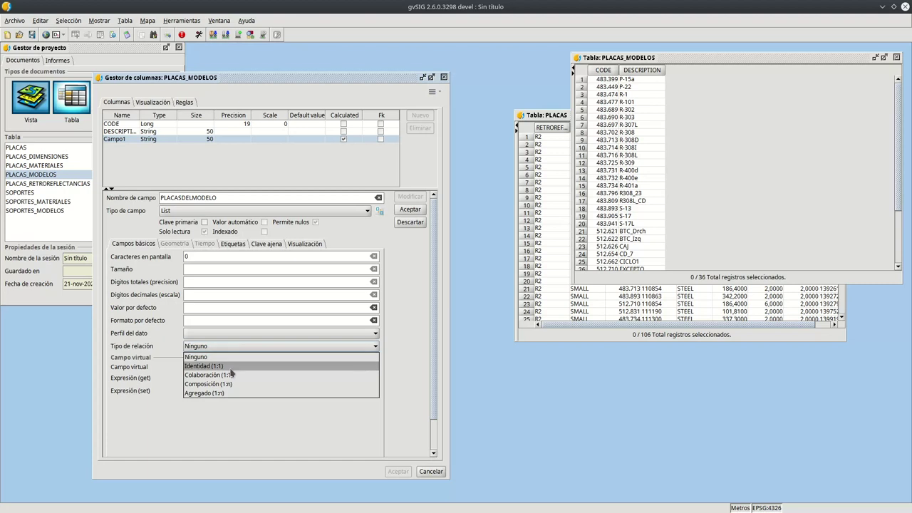
click(228, 384)
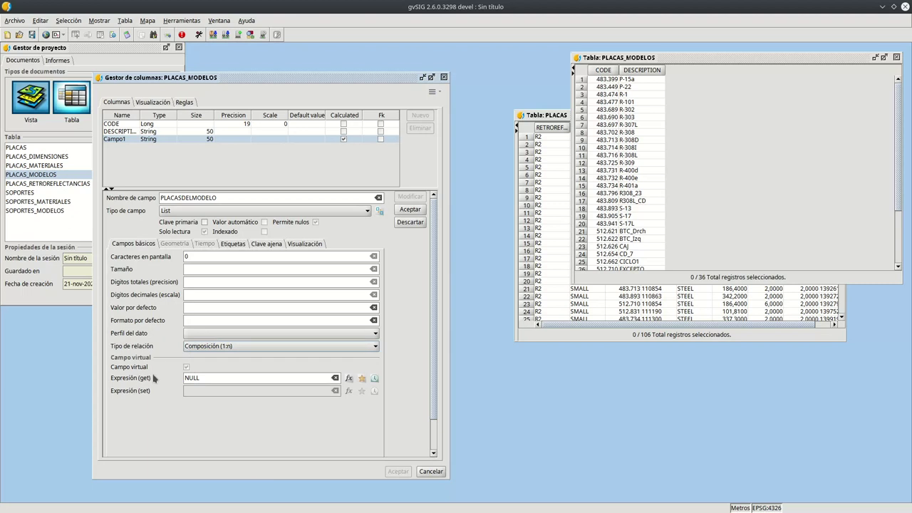
- Replace the NULL get expression of PLACASDELMODELO with the SELECT function template in the expression builder
click(374, 378)
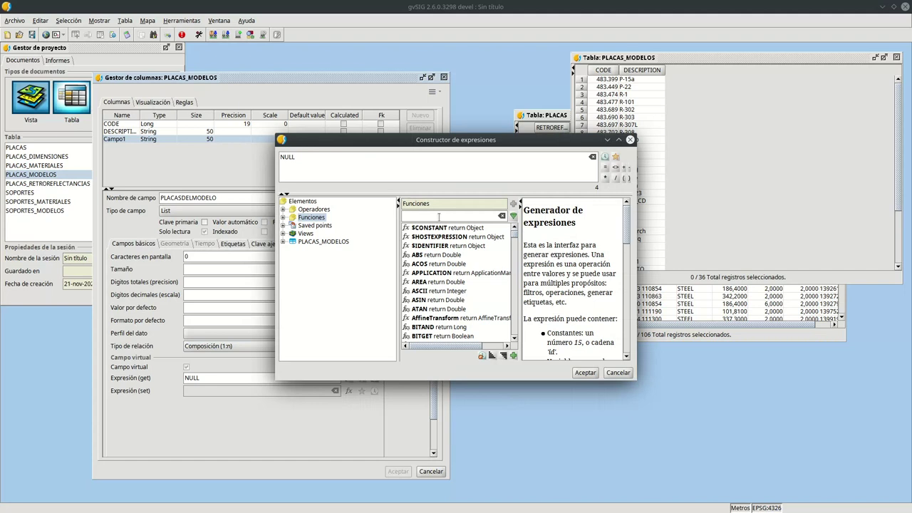
text(select)
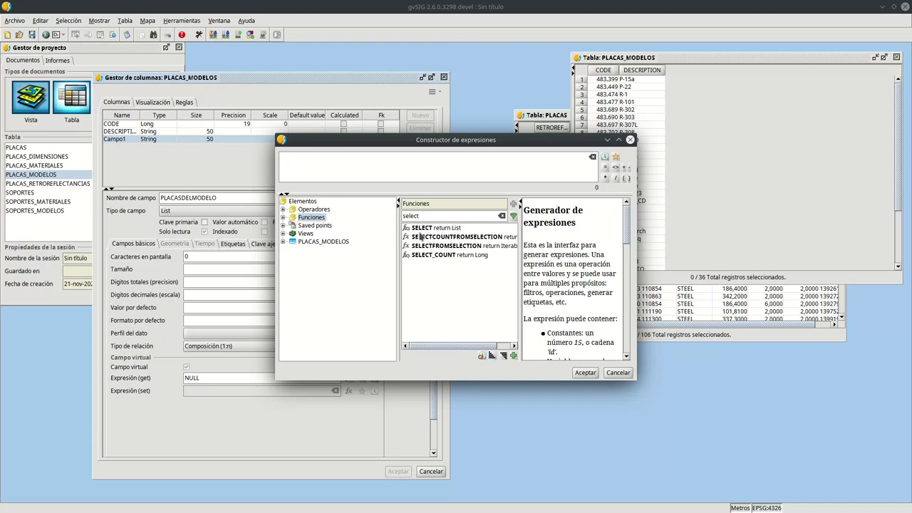
double_click(420, 230)
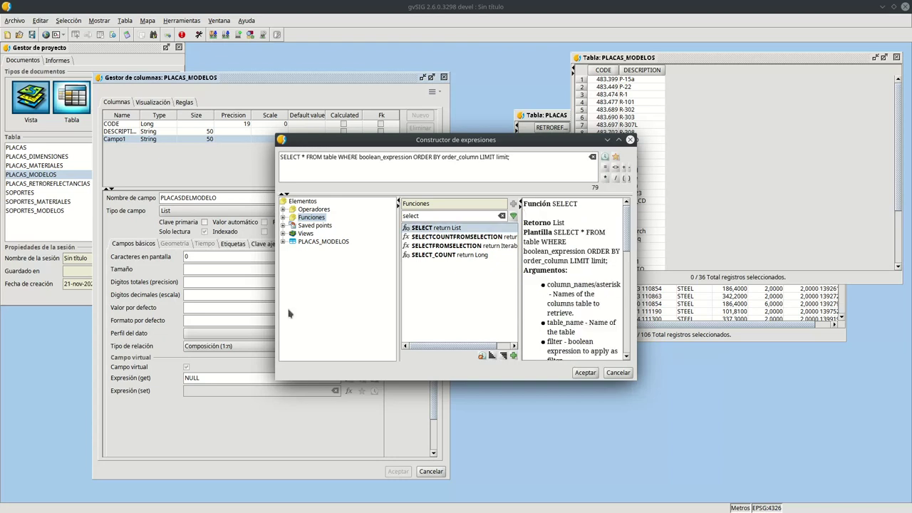
- Set the query's table to PLACAS and clear everything after WHERE, ending the statement with a semicolon
double_click(329, 156)
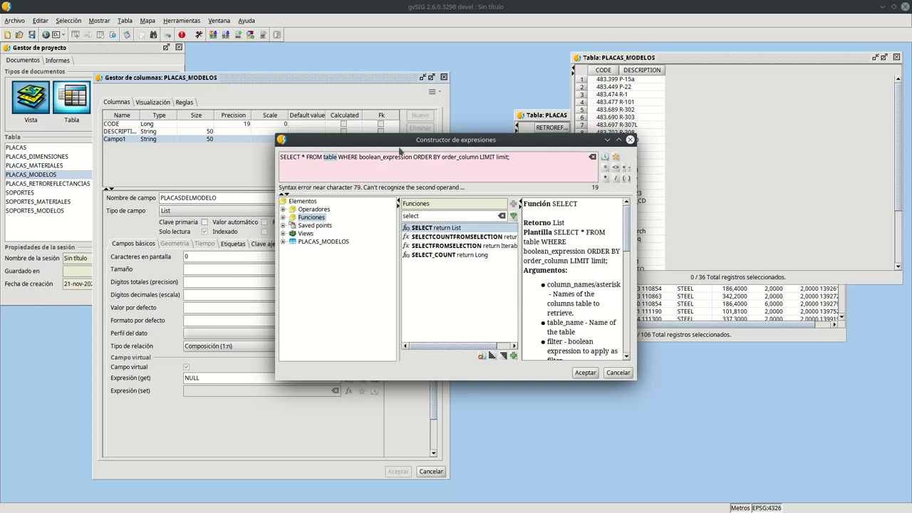
text(PL)
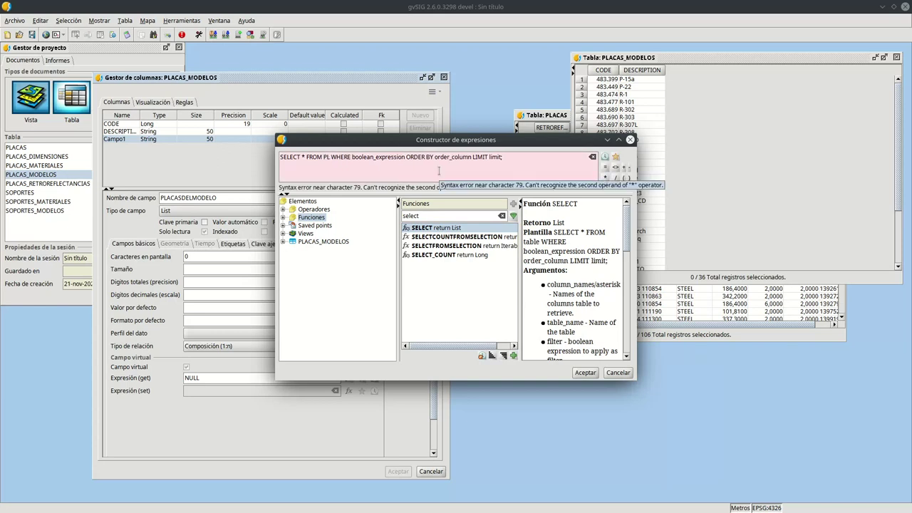
text(ACAS)
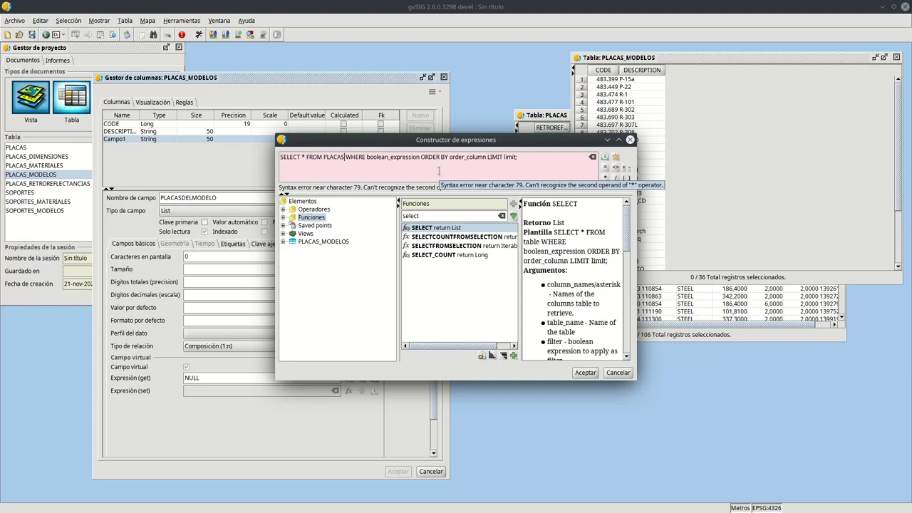
key(Right)
key(Right)
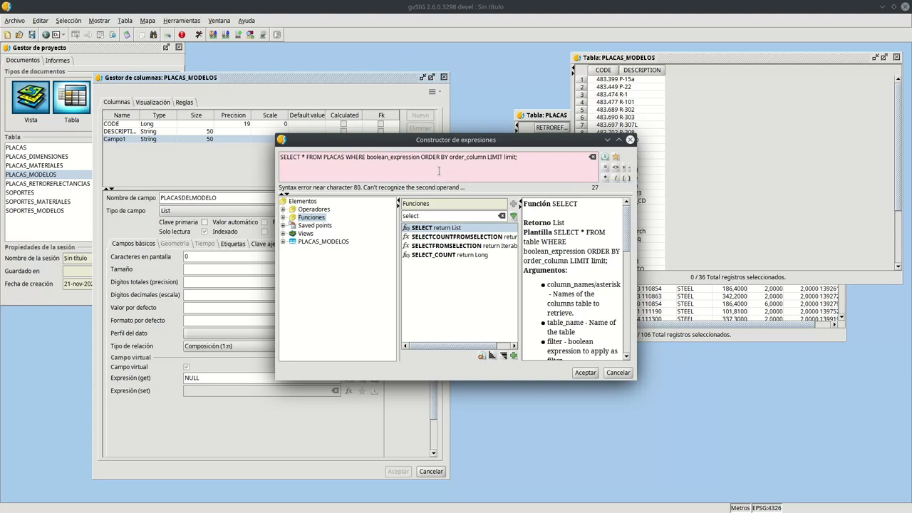
key(shift+End)
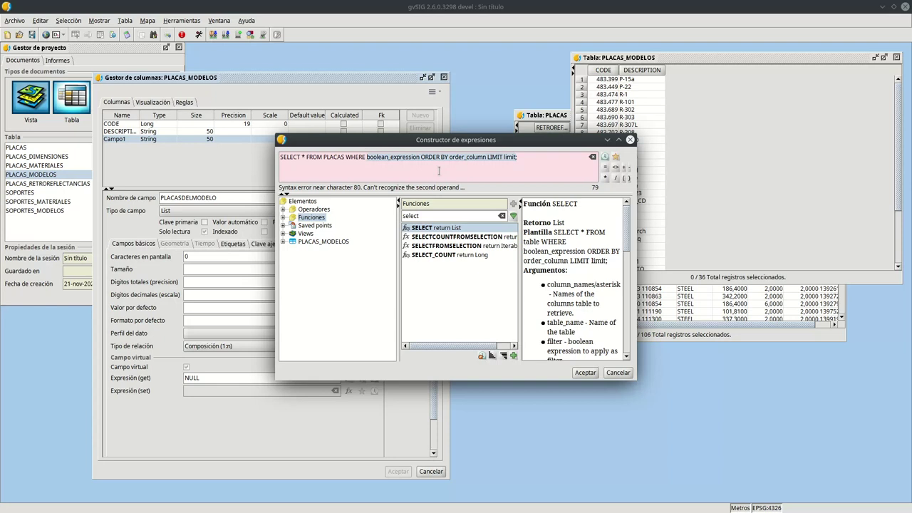
key(Delete)
text(;)
- Fill in the WHERE condition with the PLACAS_MODELOS CODE field as CODE = PLACAS.SOPORTE;
click(283, 242)
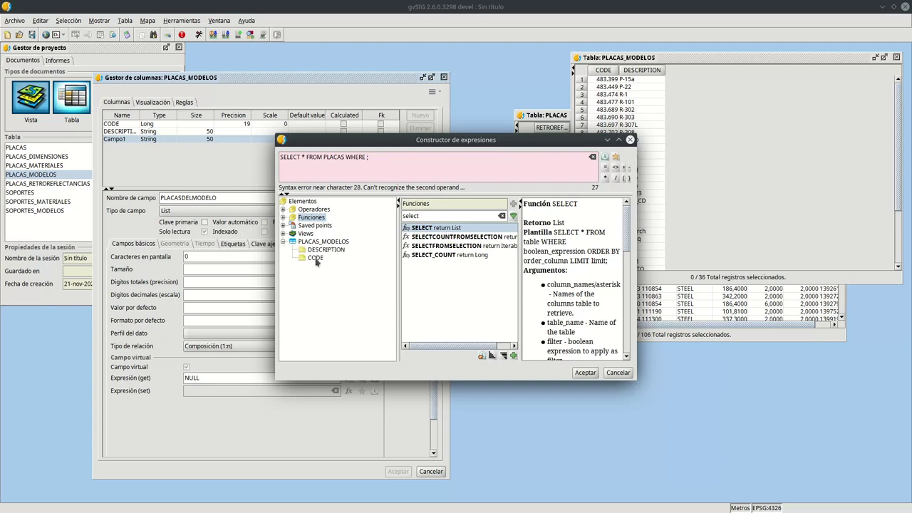
double_click(315, 258)
text(= PL)
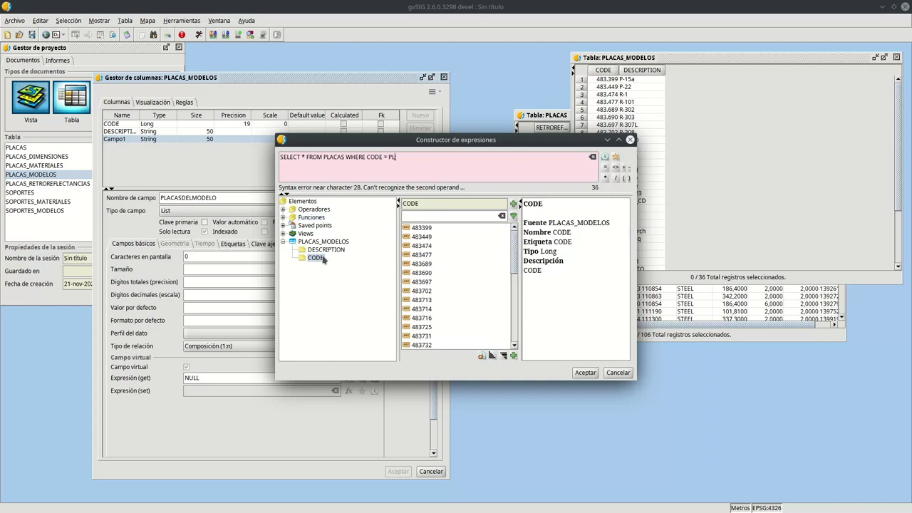
text(ACAS.SOPORTE;)
key(BackSpace)
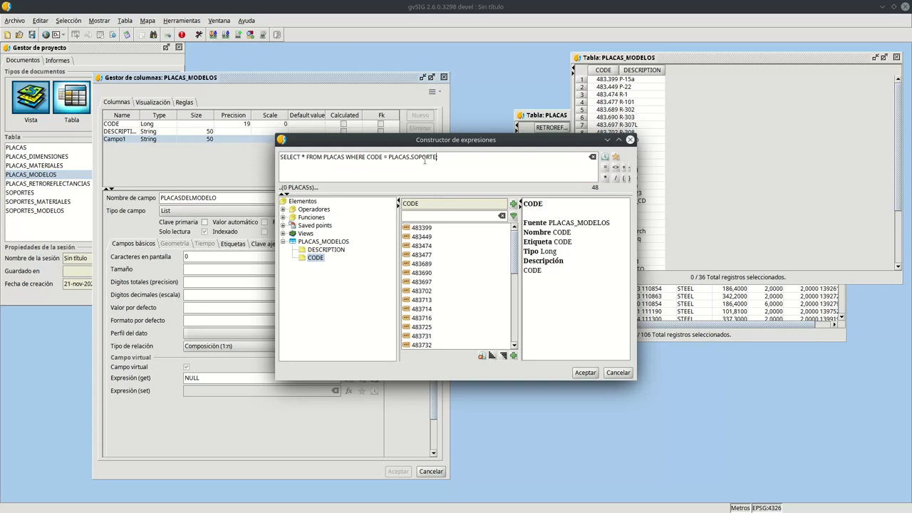
text(;)
- Correct the WHERE condition to PLACAS_MODELO.CODE = PLACAS.MODELO;
click(367, 157)
text(S)
key(BackSpace)
key(End)
key(shift+Left)
key(shift+Left)
key(shift+Left)
key(shift+Left)
key(shift+Left)
key(shift+Left)
key(shift+Left)
key(shift+Left)
text(MODELO)
text(PLACAS_MODELO.)
click(586, 372)
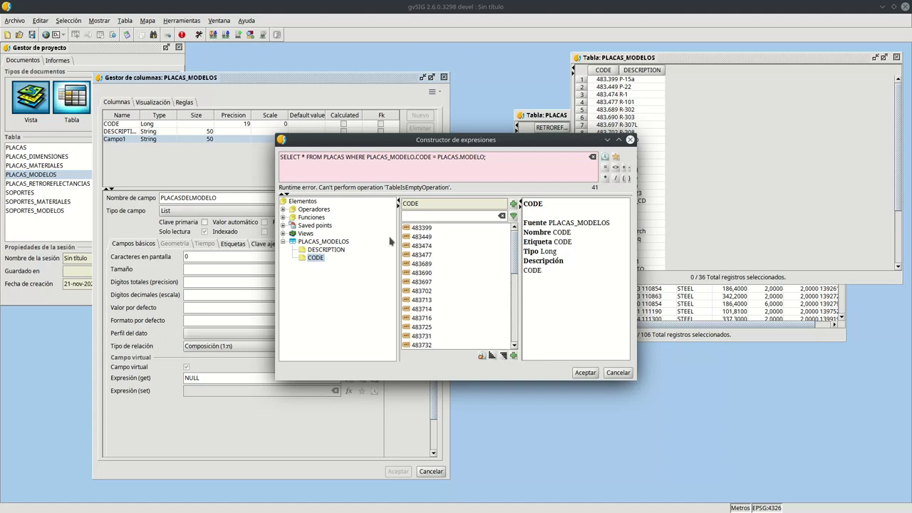
- Remove the table prefix from the WHERE condition so the expression reads SELECT * FROM PLACAS WHERE CODE = PLACAS.MODELO; and accept it
key(BackSpace)
key(BackSpace)
key(BackSpace)
key(BackSpace)
key(BackSpace)
key(BackSpace)
key(BackSpace)
key(BackSpace)
key(BackSpace)
key(BackSpace)
key(BackSpace)
key(BackSpace)
key(BackSpace)
key(BackSpace)
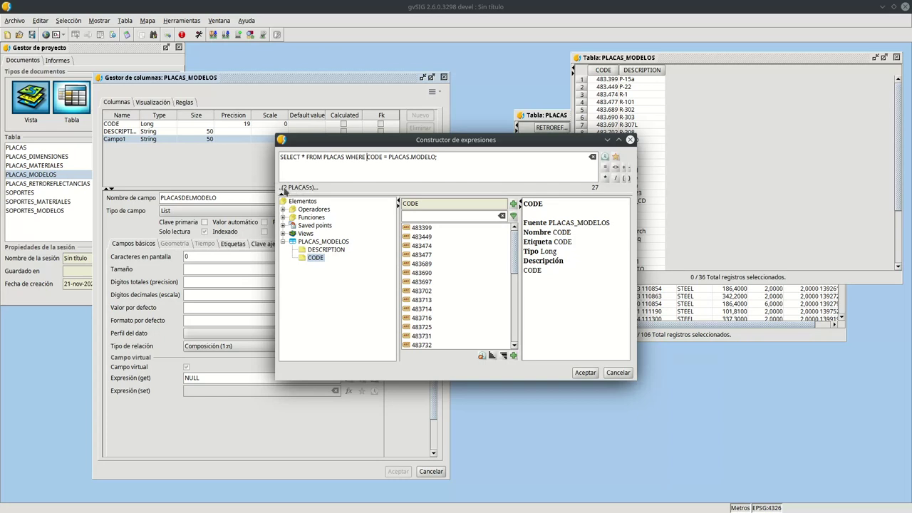
click(587, 374)
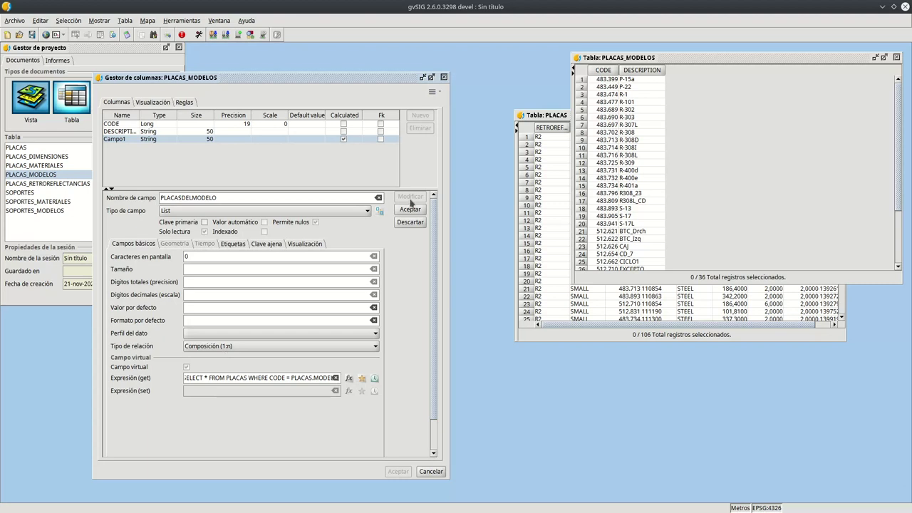
- Save the PLACASDELMODELO field definition and apply the column changes to PLACAS_MODELOS
click(414, 214)
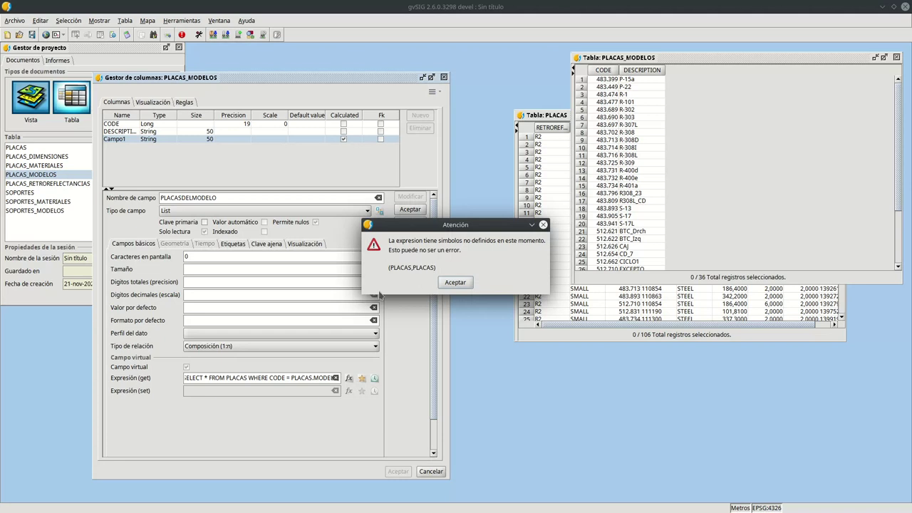
click(459, 285)
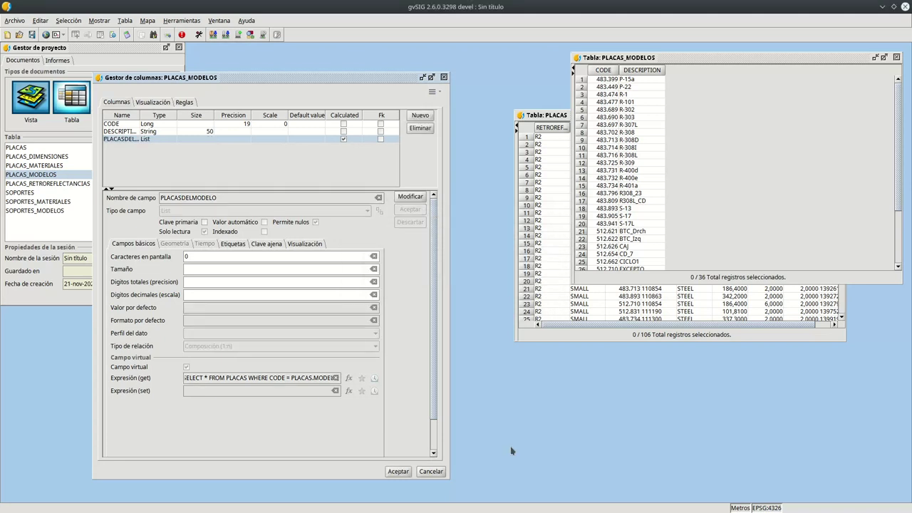
click(398, 471)
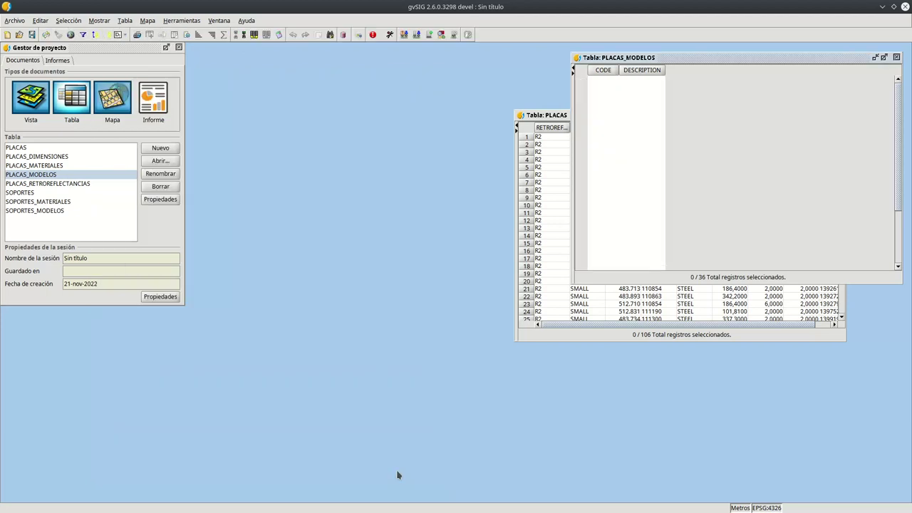
- Show the PLACAS_MODELOS form to check how the PLACASDELMODELO field is displayed, and close the form
click(130, 21)
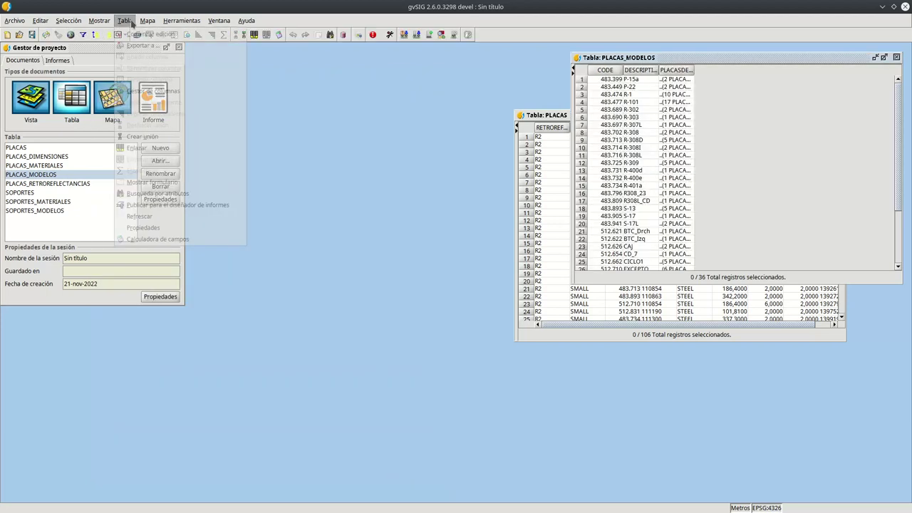
click(153, 182)
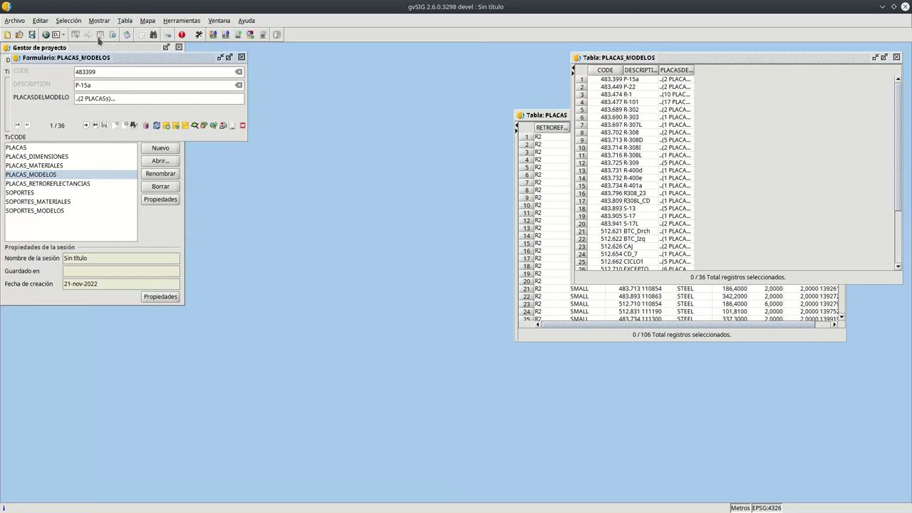
drag(90, 60, 586, 201)
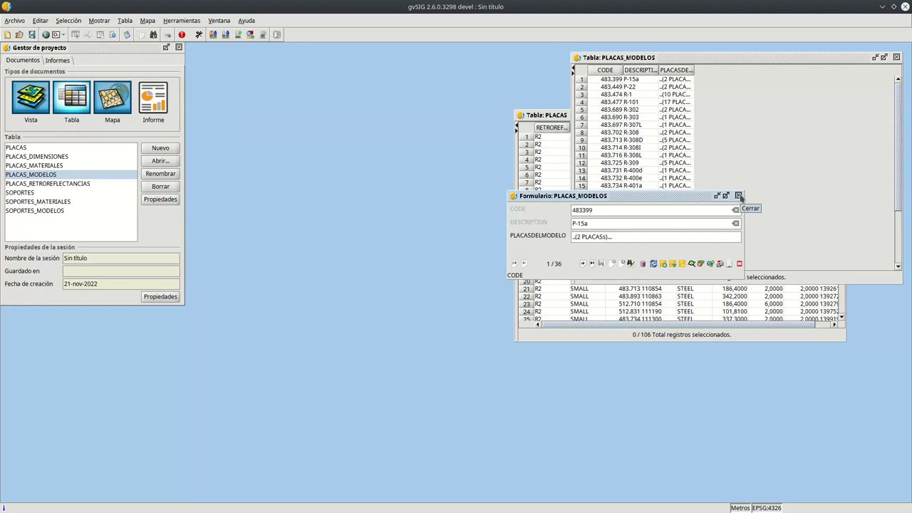
click(657, 201)
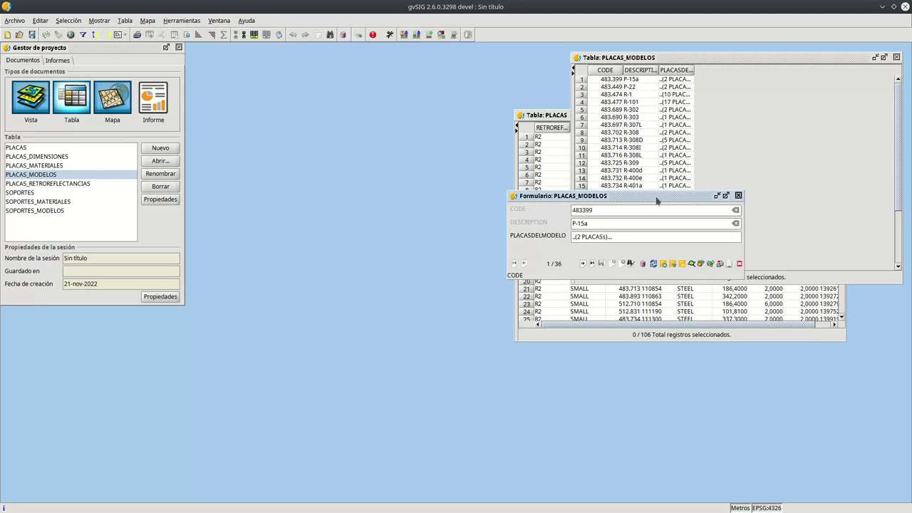
click(125, 20)
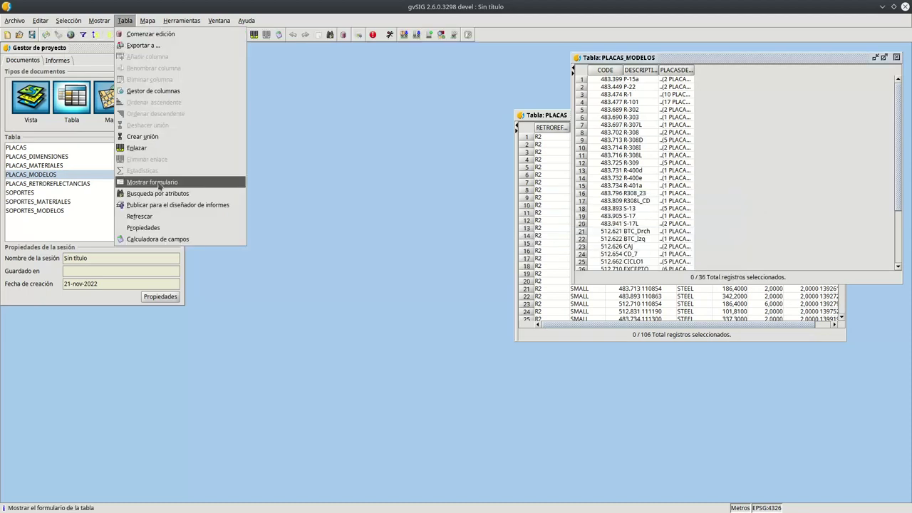
click(158, 183)
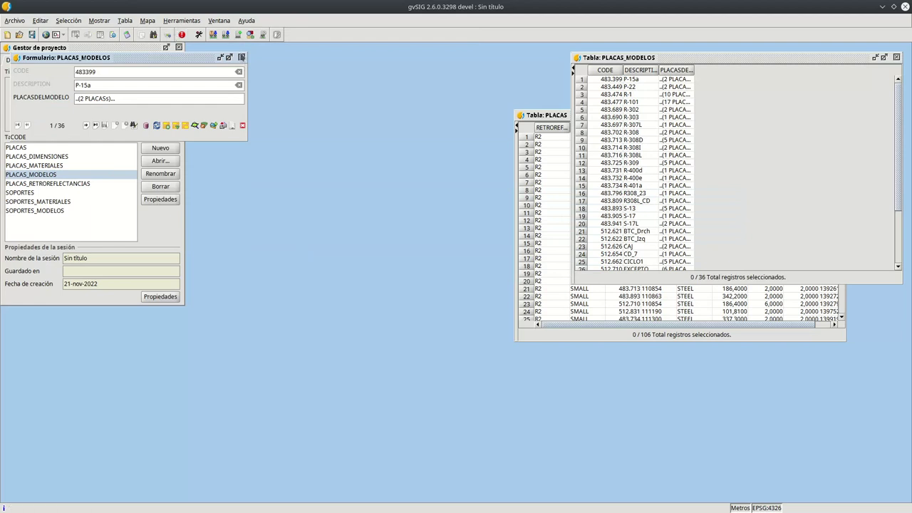
click(241, 57)
- Open the column manager for PLACAS_MODELOS, enlarge its window and column list, and select the PLACASDELMODELO field
click(124, 20)
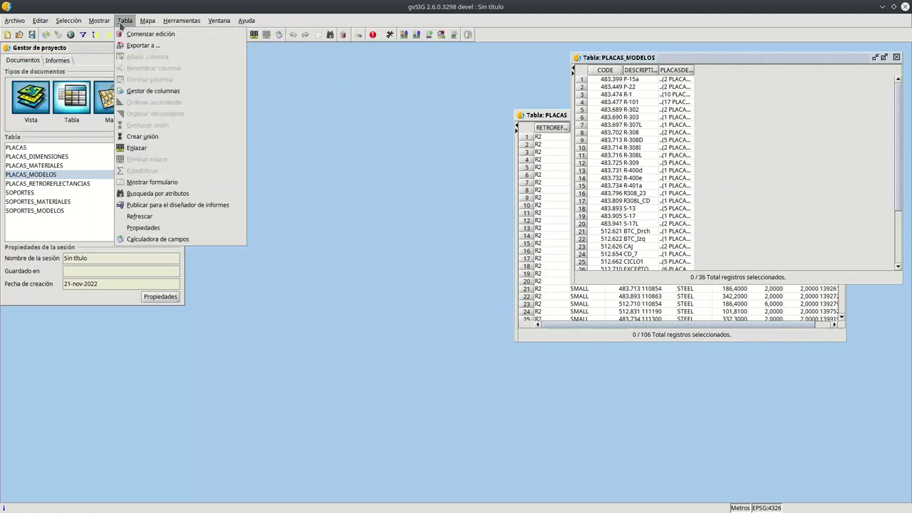
click(149, 91)
key(Return)
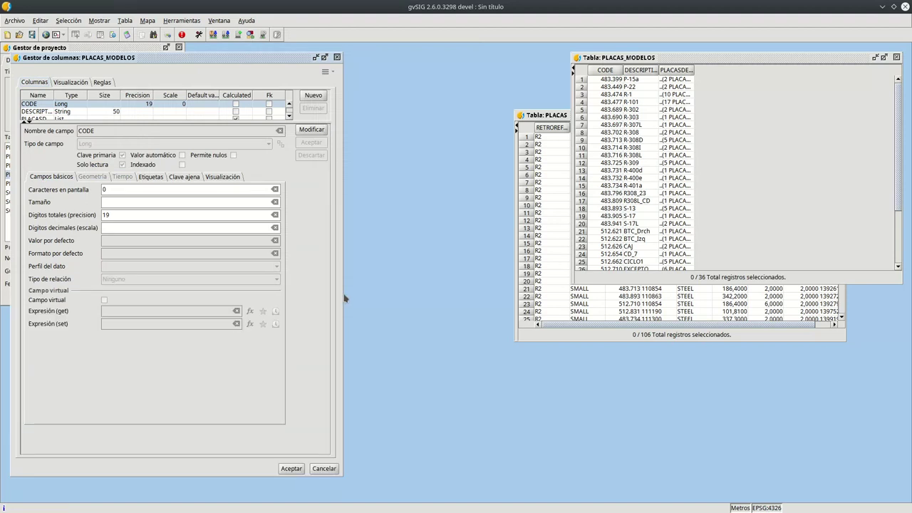
drag(339, 294, 404, 300)
drag(130, 121, 128, 167)
click(40, 119)
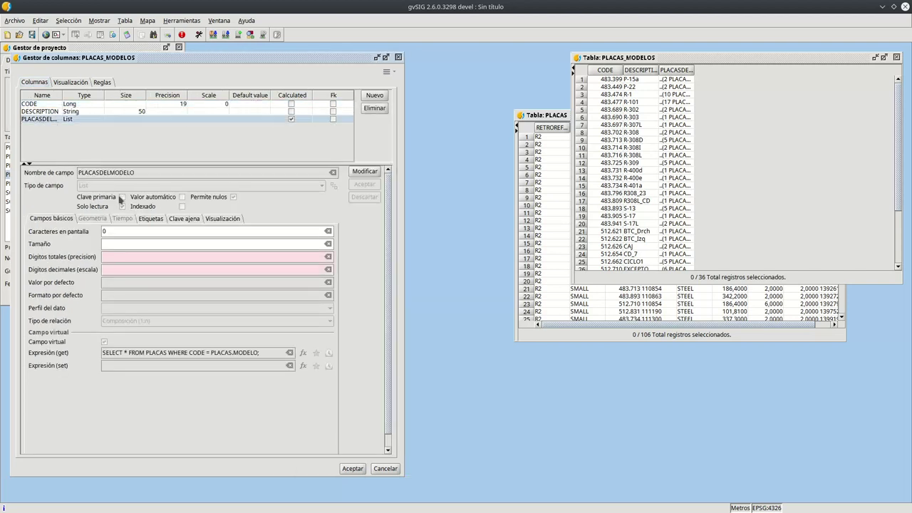
- Put PLACASDELMODELO in edit mode and add the tag DAL.RelatedFeatures.Table with the value PLACAS
click(151, 220)
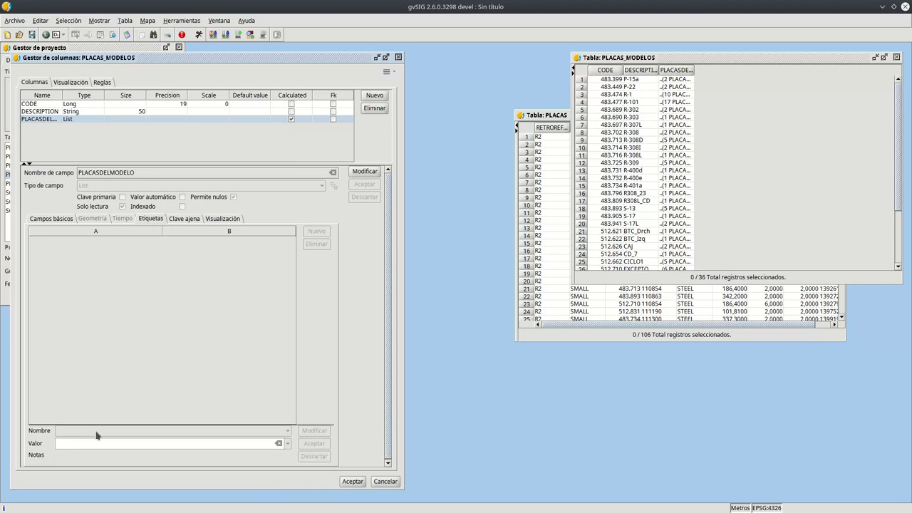
click(364, 173)
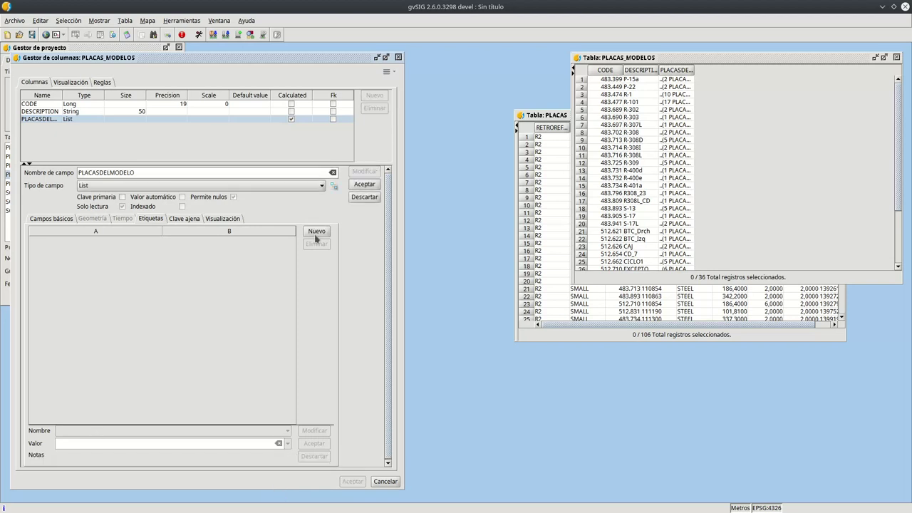
click(316, 235)
click(261, 431)
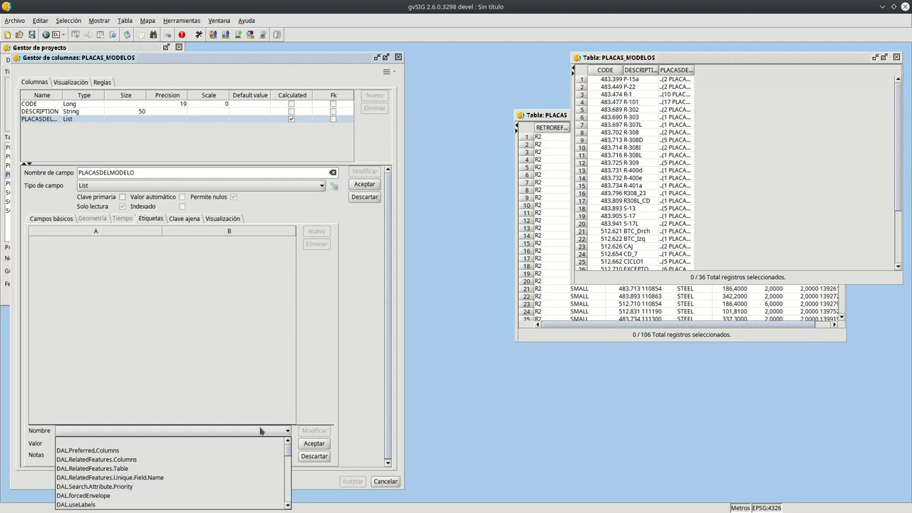
click(152, 461)
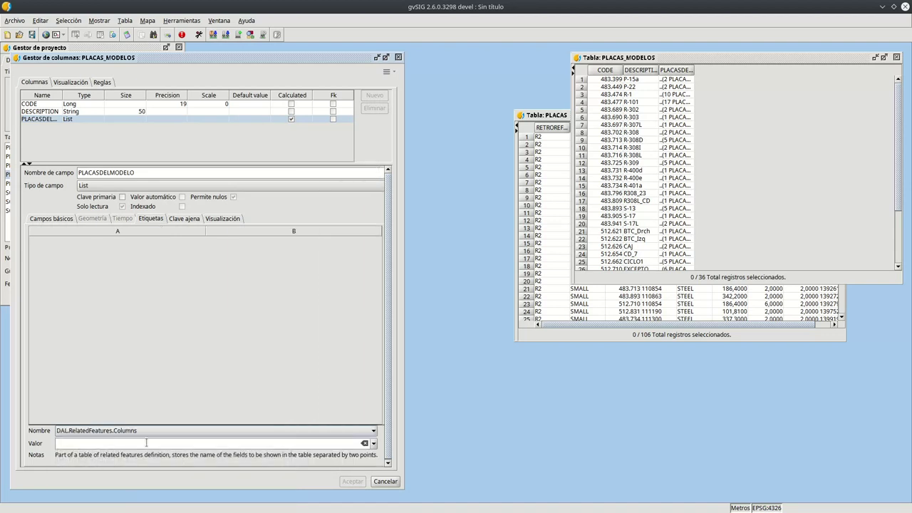
click(136, 440)
click(142, 431)
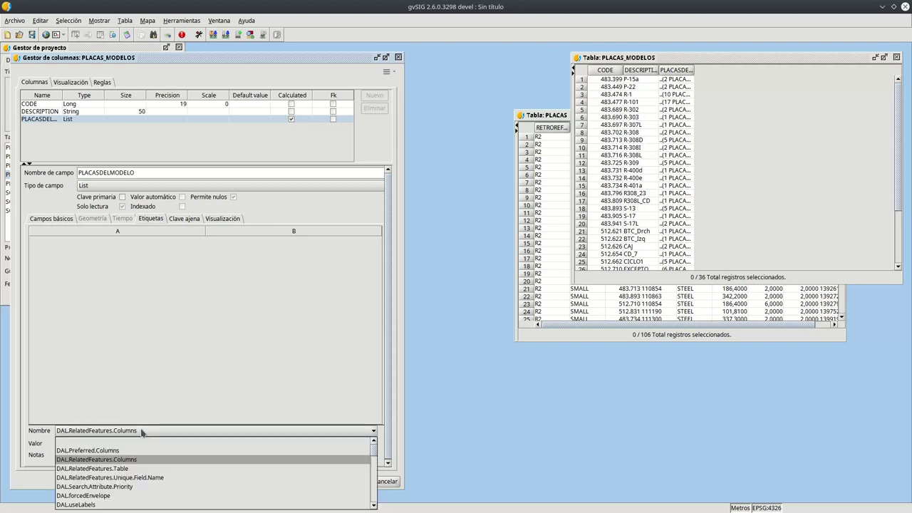
click(116, 468)
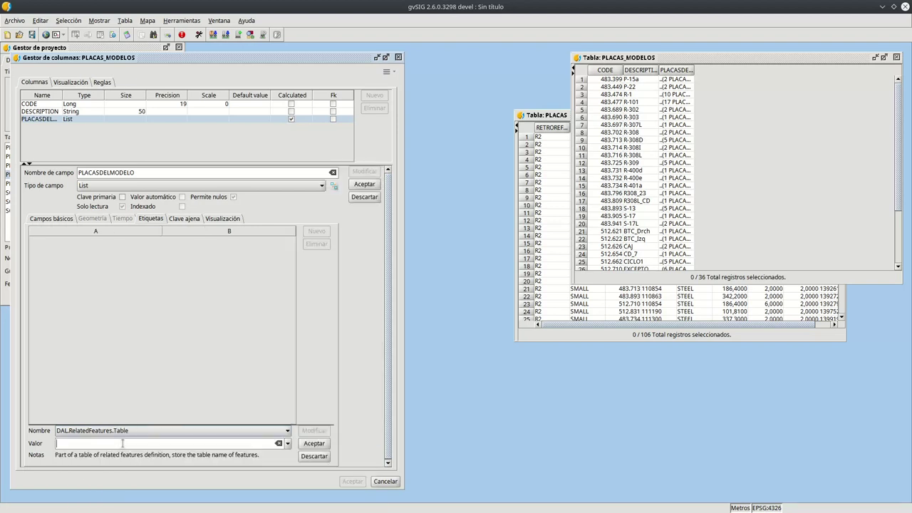
text(PLACAS)
click(314, 443)
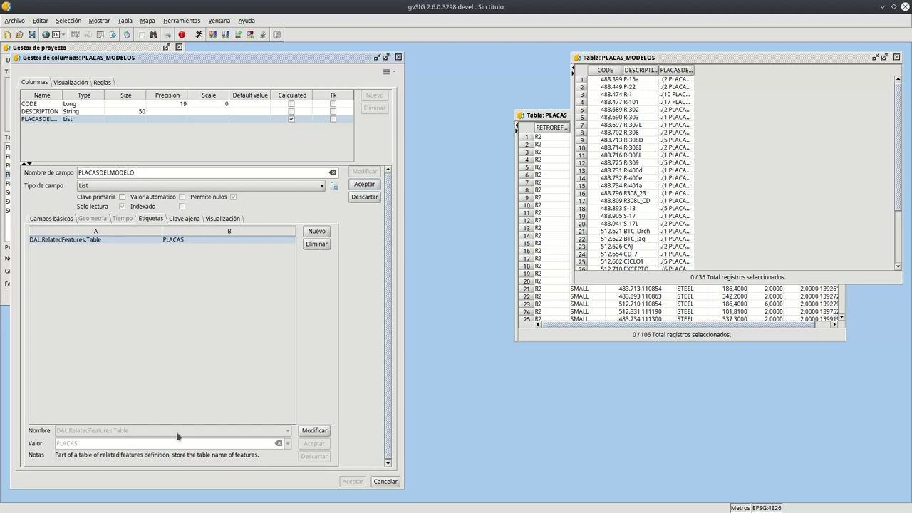
- Add the tag DAL.RelatedFeatures.Unique.Field.Name with the value CODE to PLACASDELMODELO
click(316, 232)
click(287, 431)
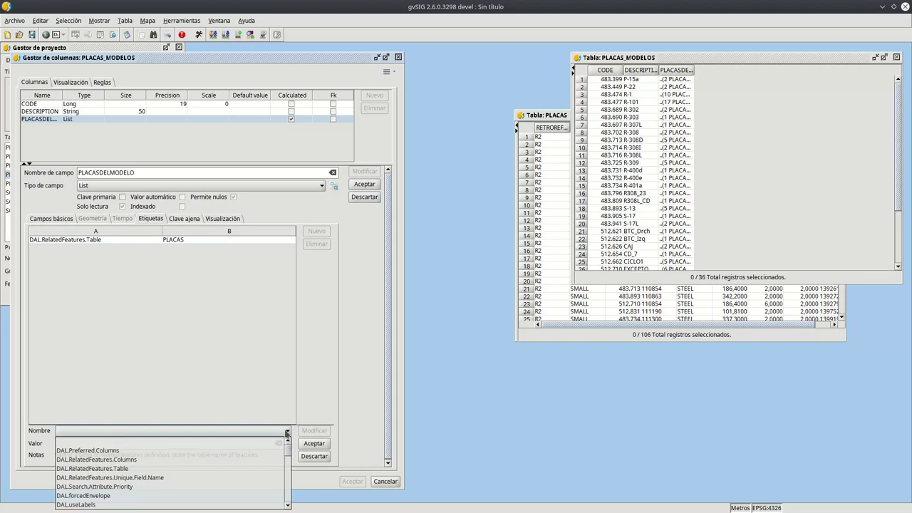
click(176, 482)
click(128, 444)
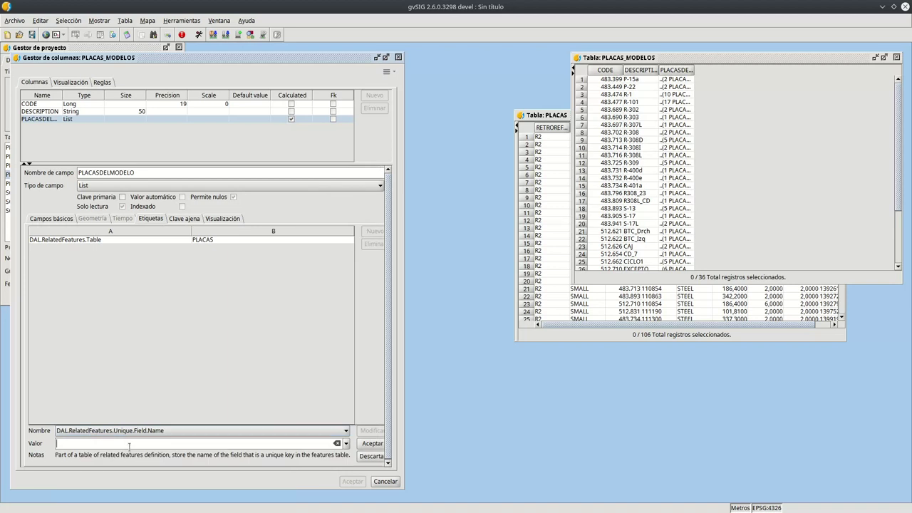
text(CODA)
key(BackSpace)
text(E)
click(371, 444)
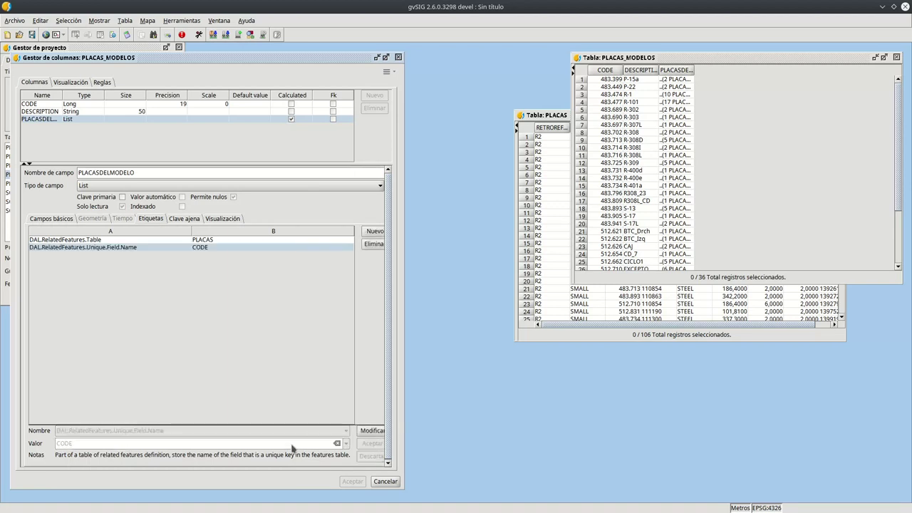
- Add the tag DAL.RelatedFeatures.Columns with the value CODE,MODELO,SOPORTE,MATERIAL, maximizing the column manager to reach its controls
click(375, 231)
click(345, 431)
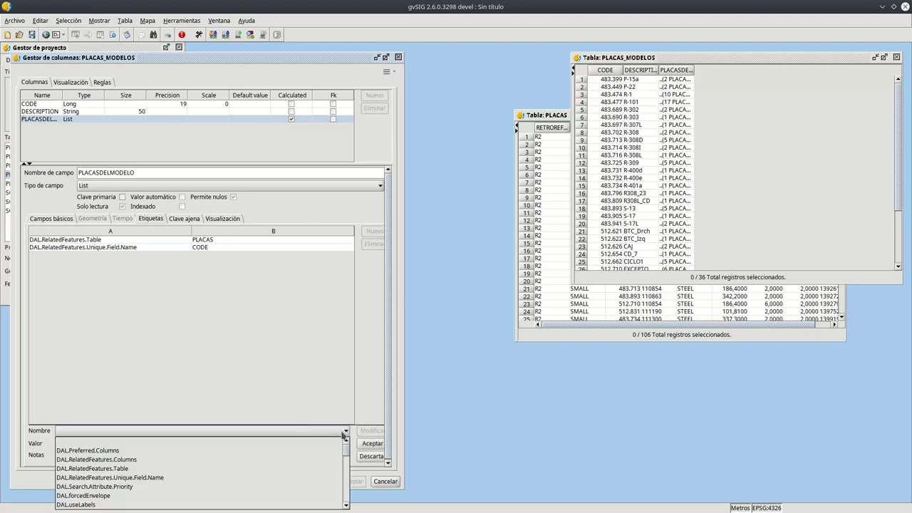
click(193, 460)
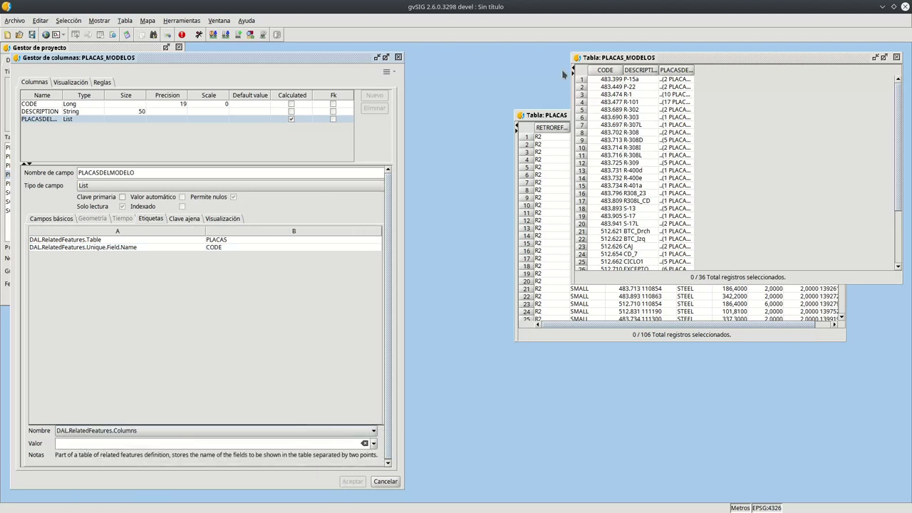
click(547, 118)
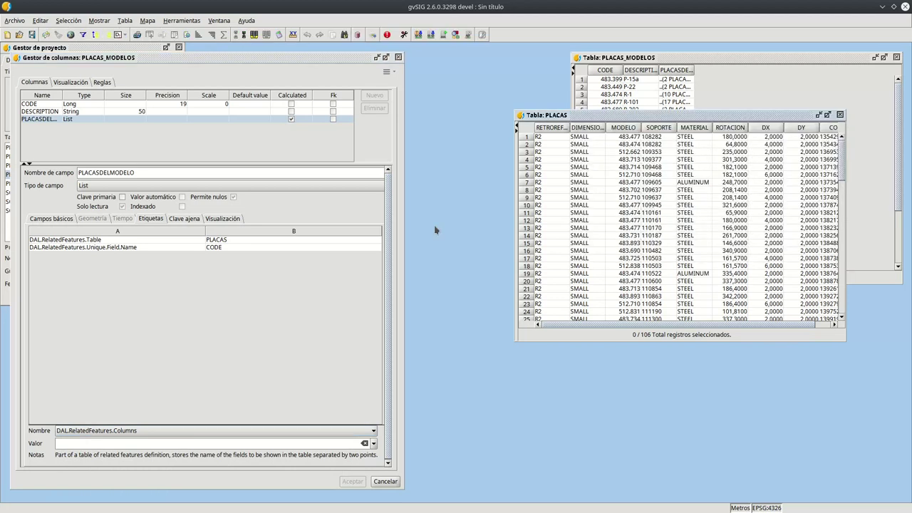
click(98, 443)
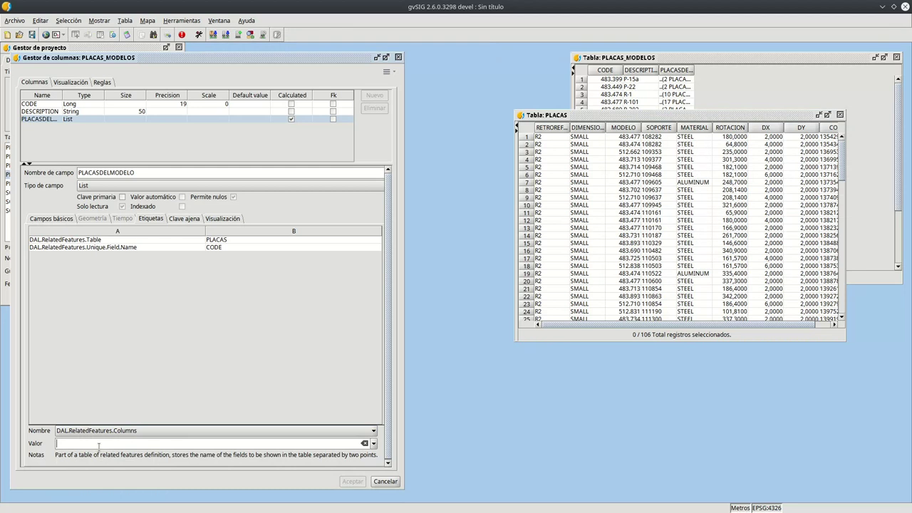
text(MODELO)
text(:)
text(SOPO)
text(RTE)
text(,MATERIAL)
text(C)
text(ODE,)
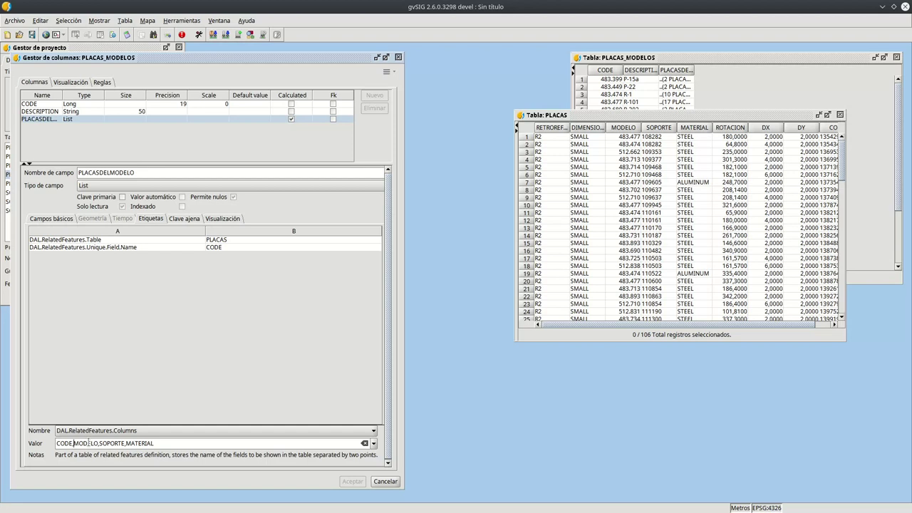
scroll(386, 446, down, 1)
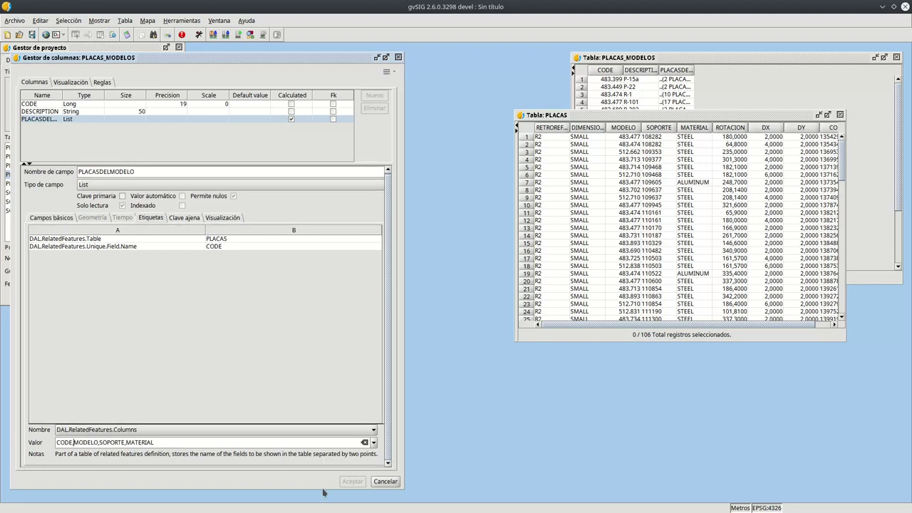
click(385, 57)
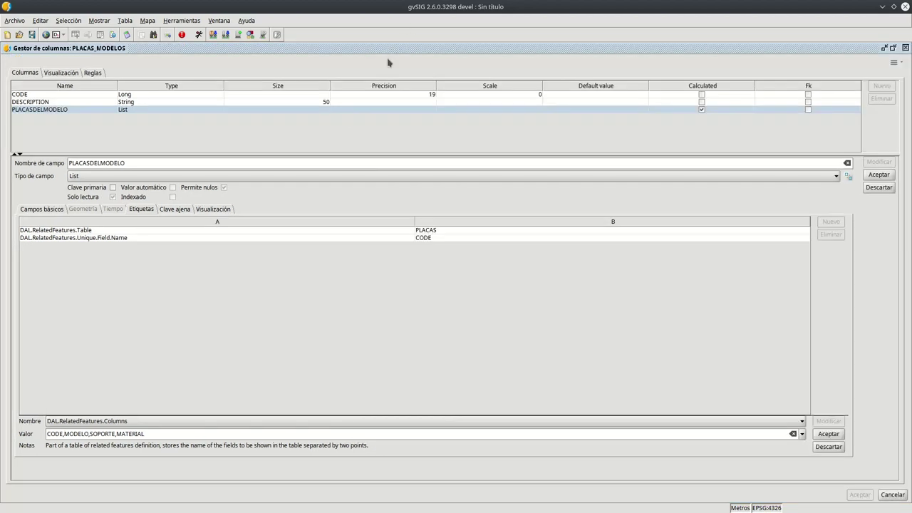
click(828, 433)
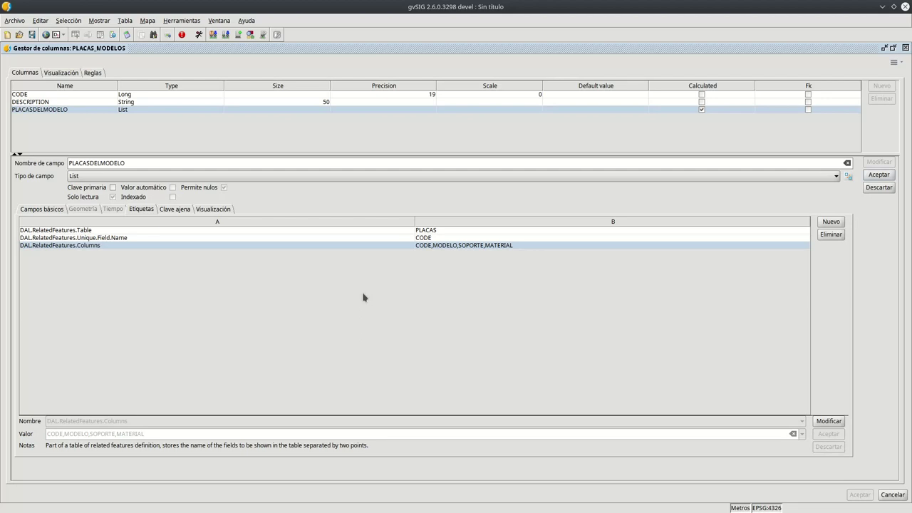
- Add the tag dynform.label.empty with the value true to PLACASDELMODELO
click(700, 254)
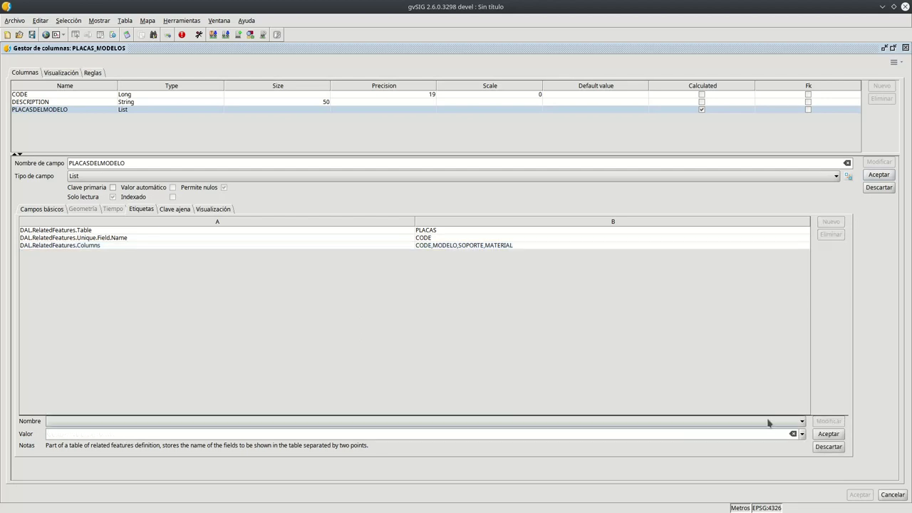
click(673, 421)
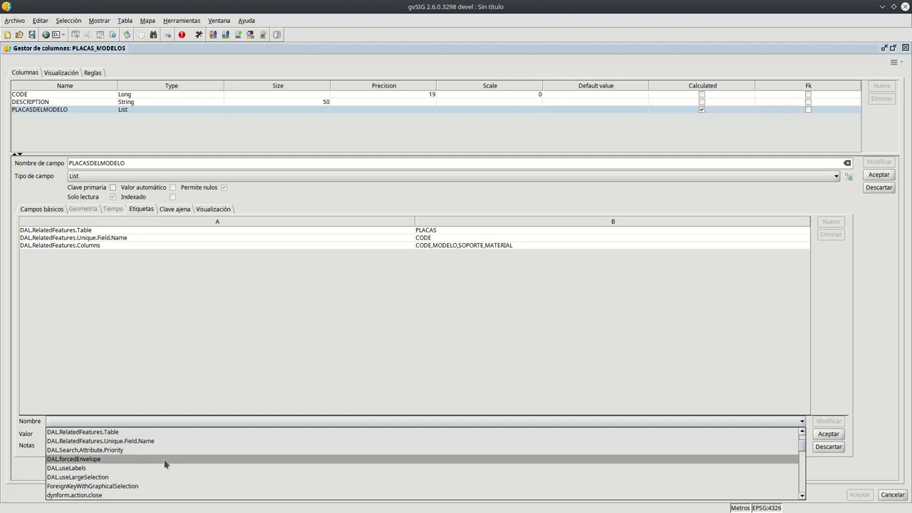
scroll(165, 463, down, 2)
scroll(165, 464, down, 1)
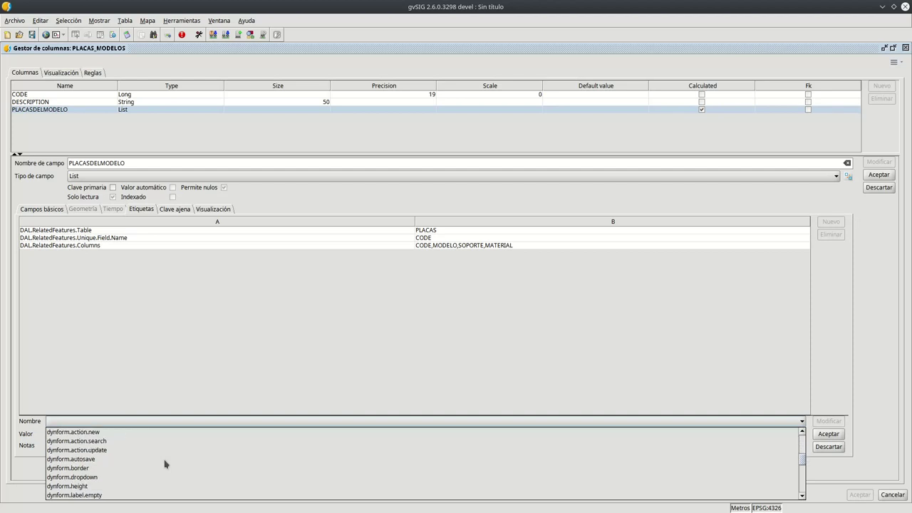
scroll(164, 464, down, 1)
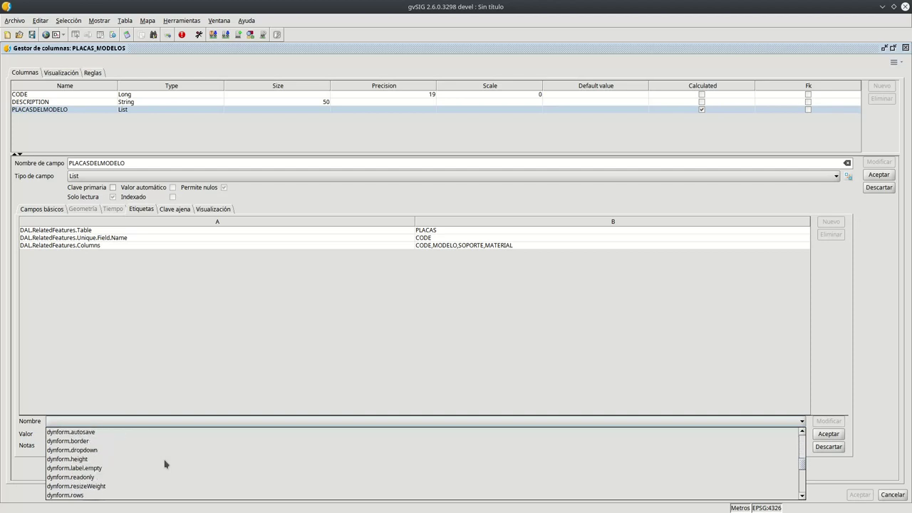
click(84, 469)
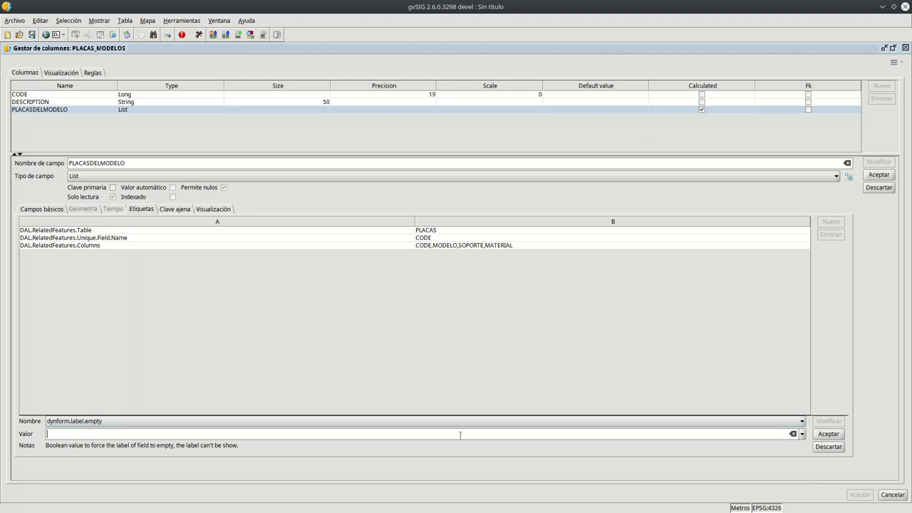
text(true)
click(840, 435)
- Add the tag dynform.resizeWeight with the value 100 to PLACASDELMODELO
click(301, 420)
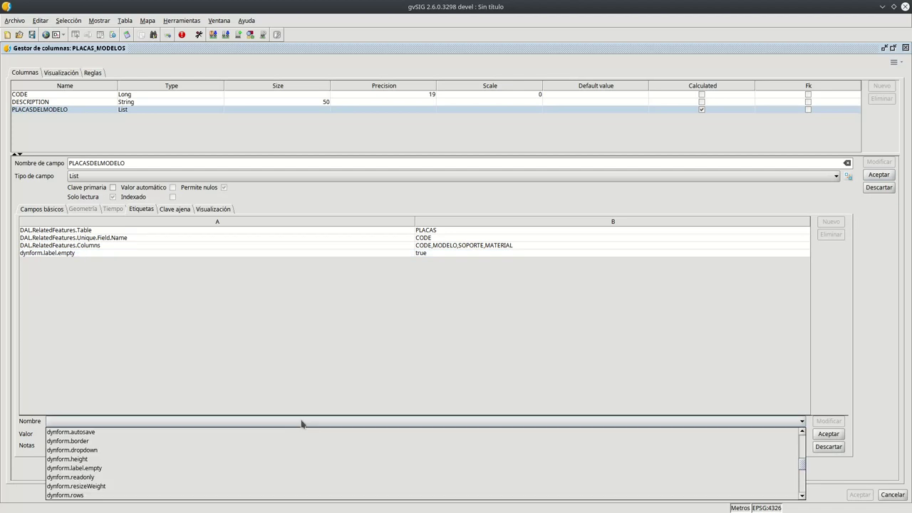
scroll(183, 476, down, 5)
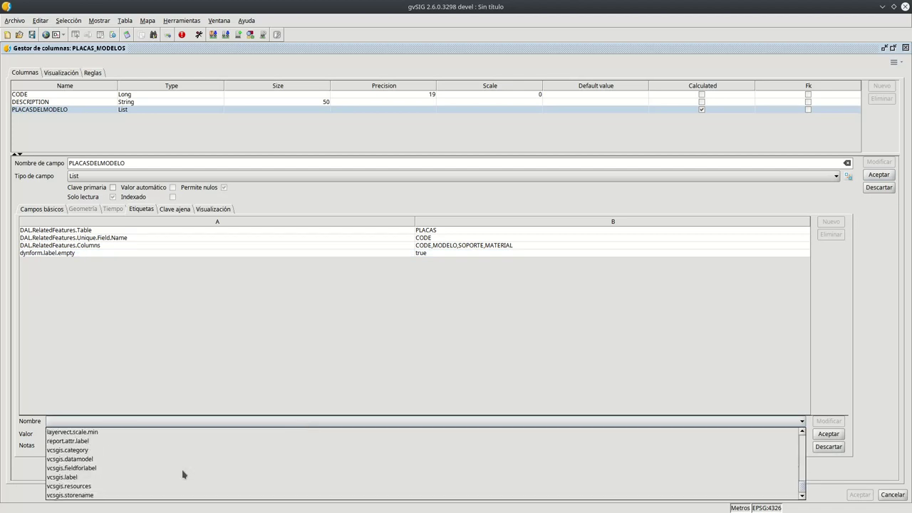
scroll(183, 473, up, 1)
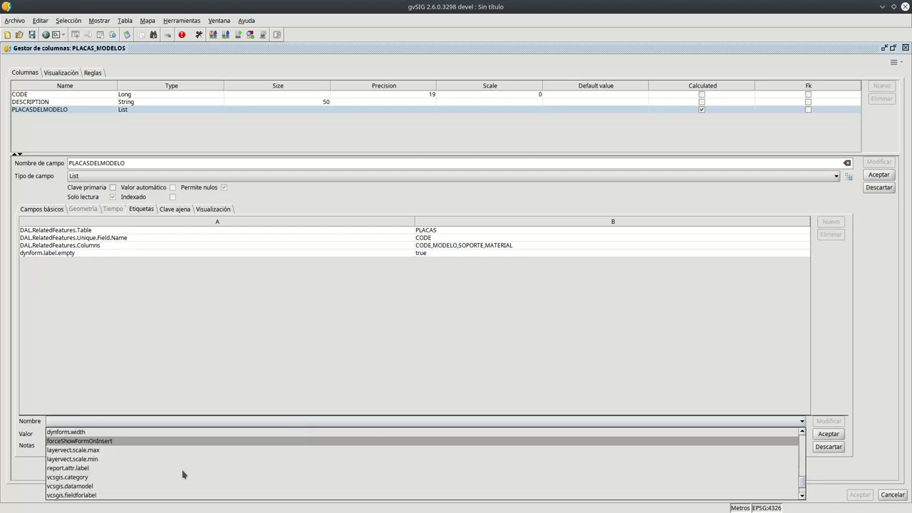
scroll(150, 441, up, 1)
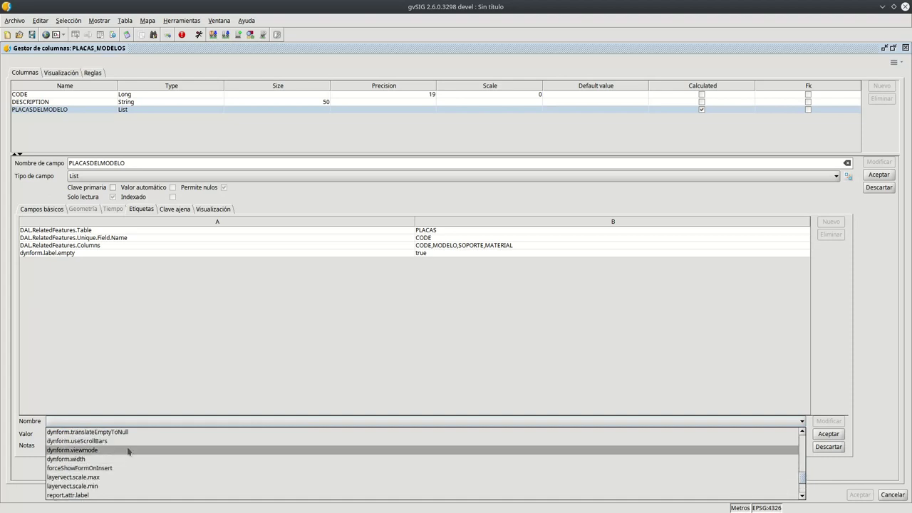
scroll(142, 459, up, 1)
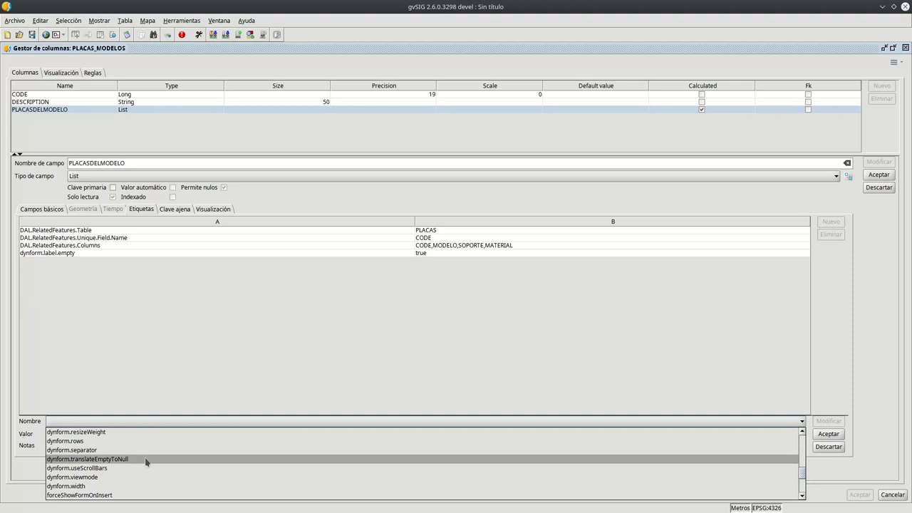
click(97, 432)
click(110, 433)
text(100)
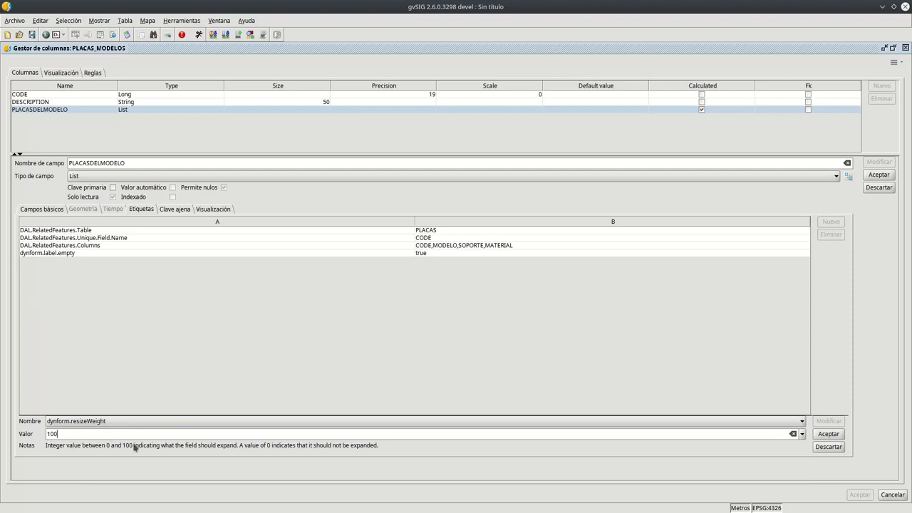
click(828, 434)
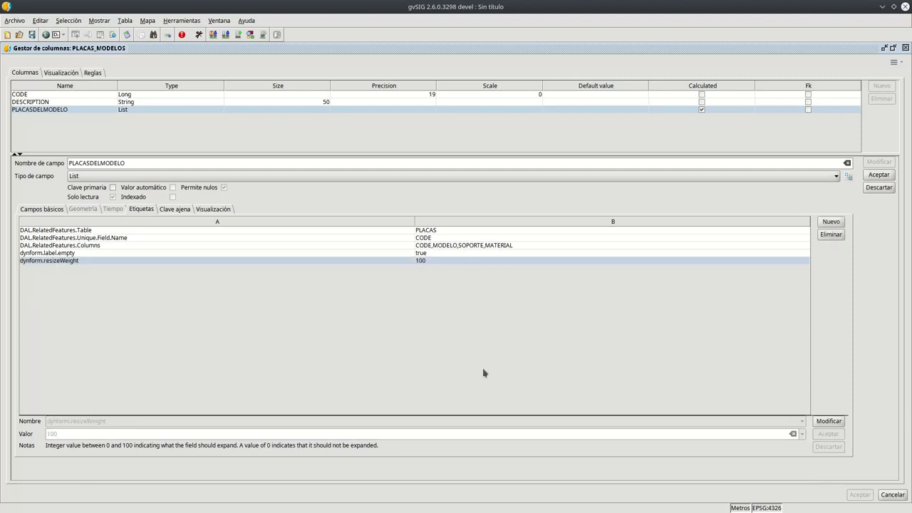
- Accept the PLACASDELMODELO field changes and apply them to the PLACAS_MODELOS table's column definitions
click(888, 177)
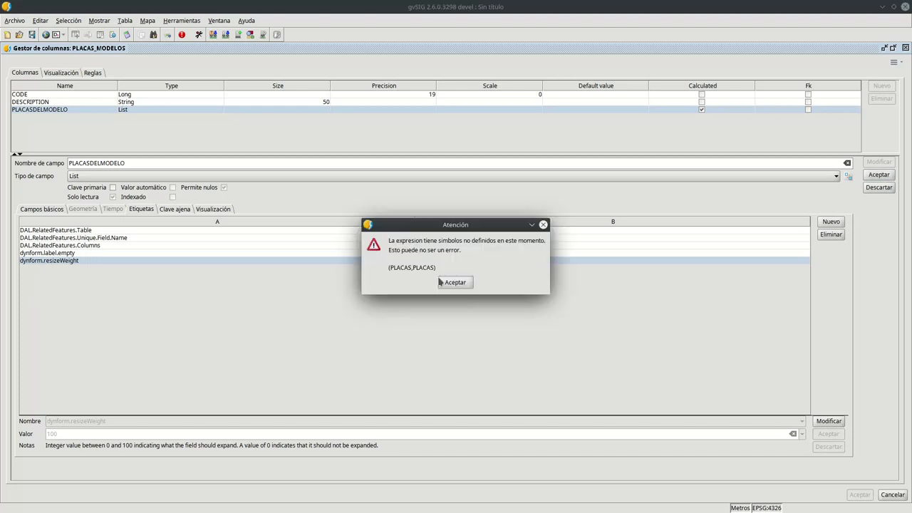
key(Return)
click(859, 494)
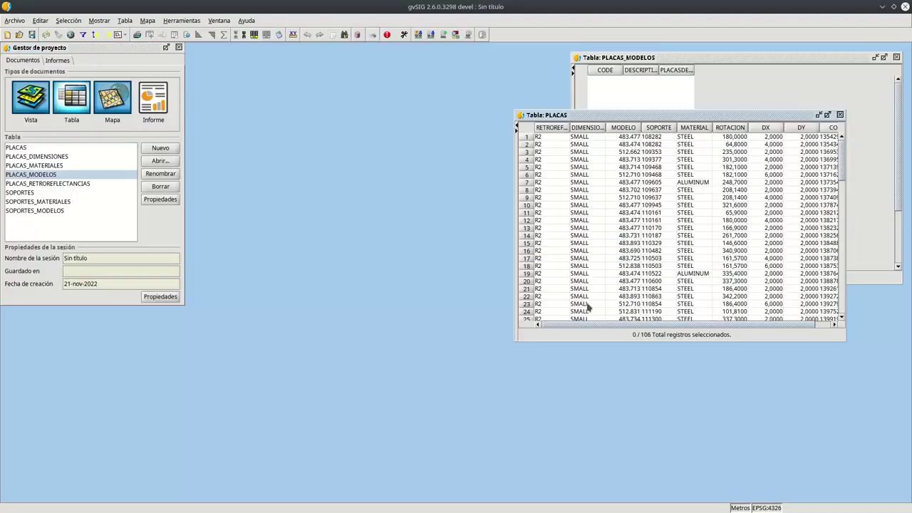
- Show the form of the PLACAS_MODELOS table, enlarge it to reveal the whole related-records table, and move it clear of the project manager
click(641, 62)
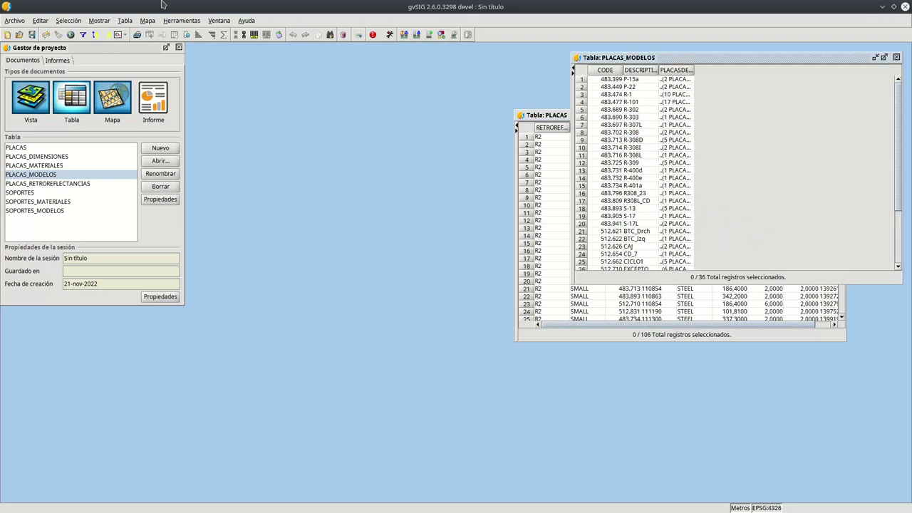
click(125, 20)
click(152, 182)
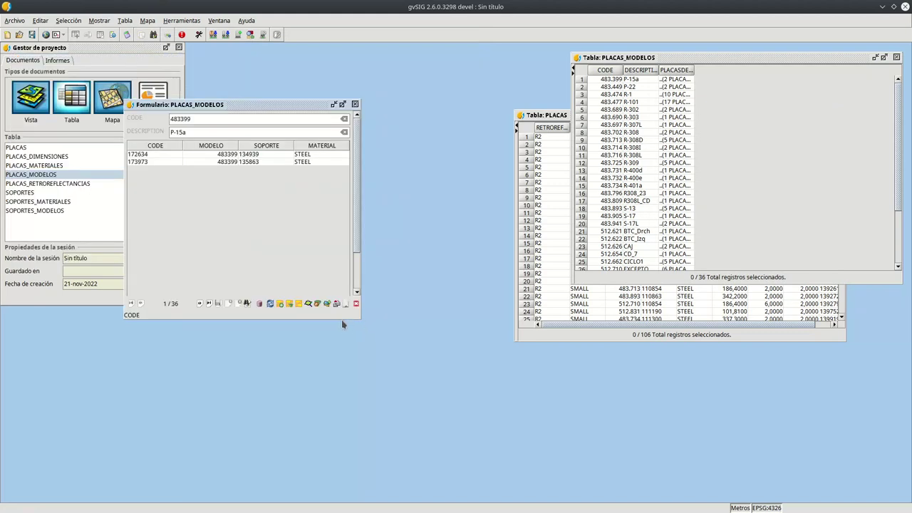
drag(342, 316, 335, 394)
drag(260, 104, 339, 99)
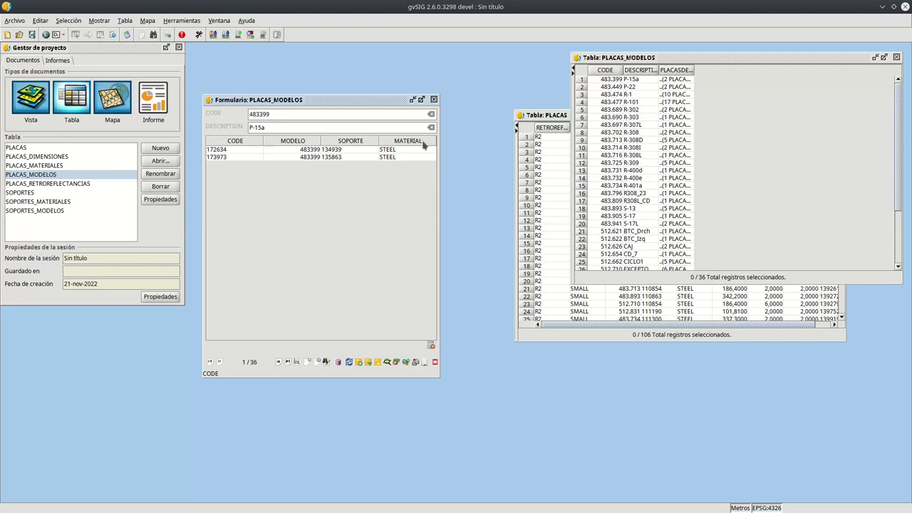
- Open the PLACAS form for the second related record, place it beside the PLACAS_MODELOS form to compare them, and close both forms
click(250, 157)
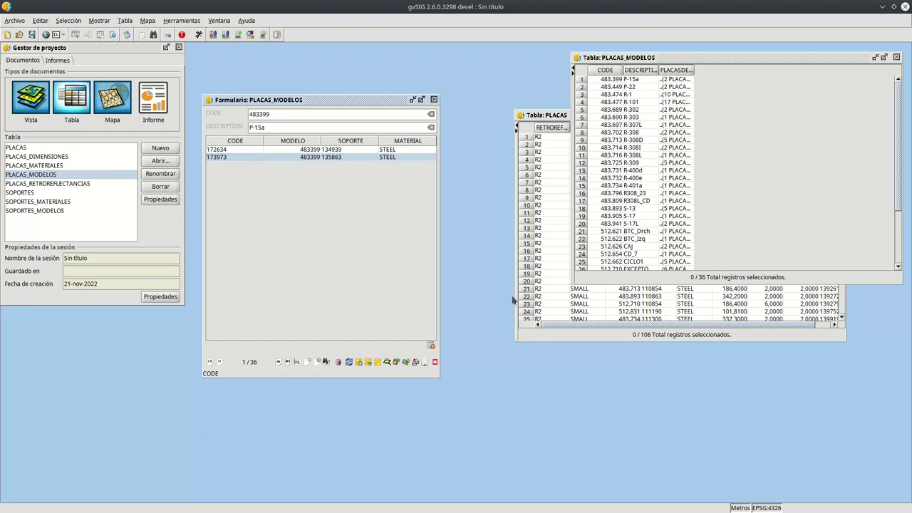
click(431, 347)
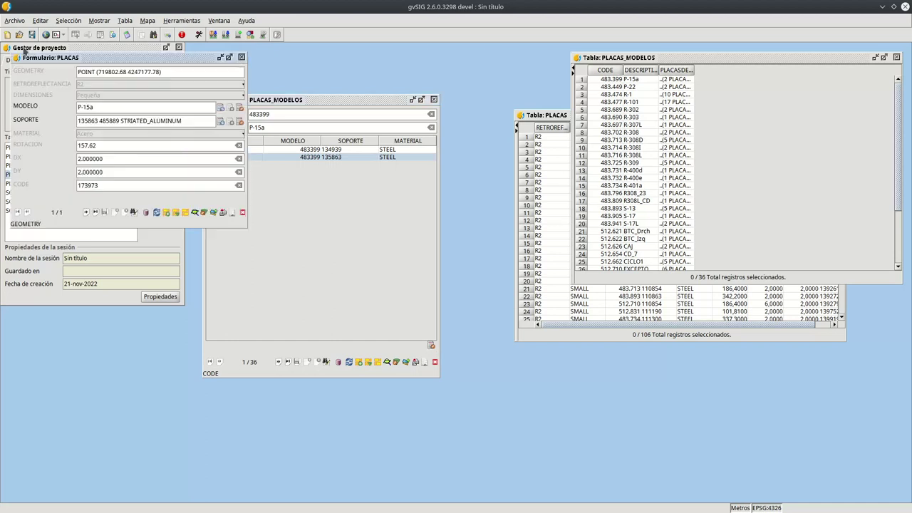
drag(25, 51, 367, 263)
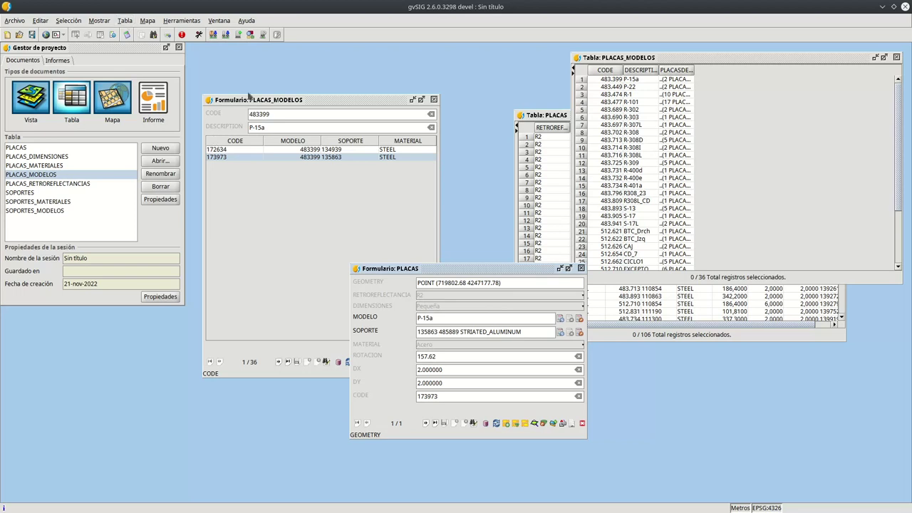
drag(491, 275, 582, 297)
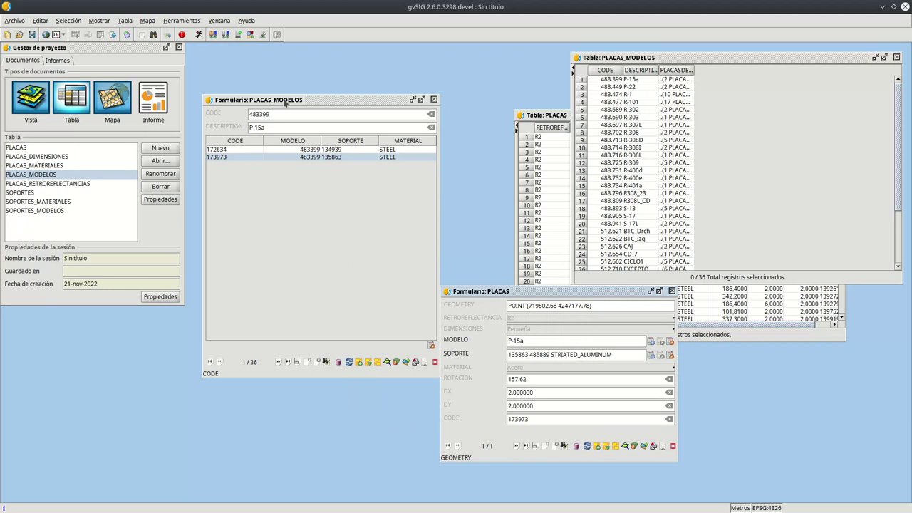
click(338, 208)
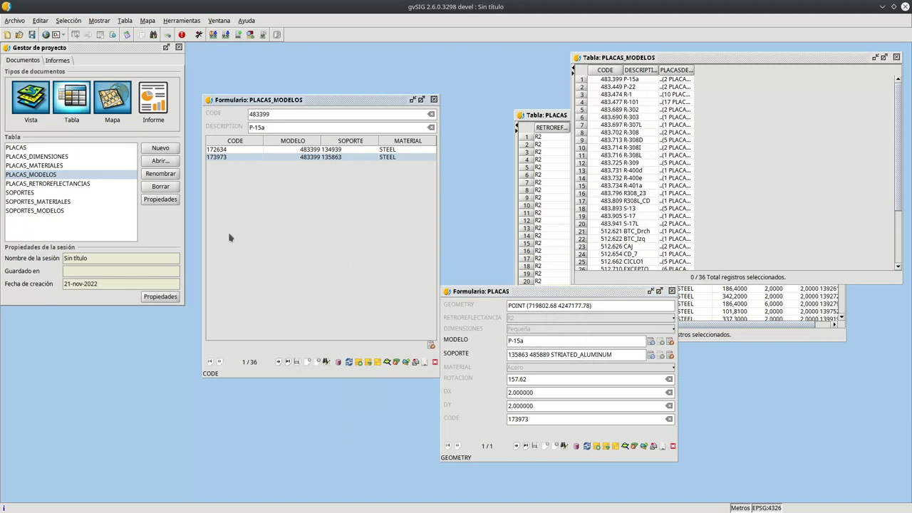
click(436, 101)
click(672, 292)
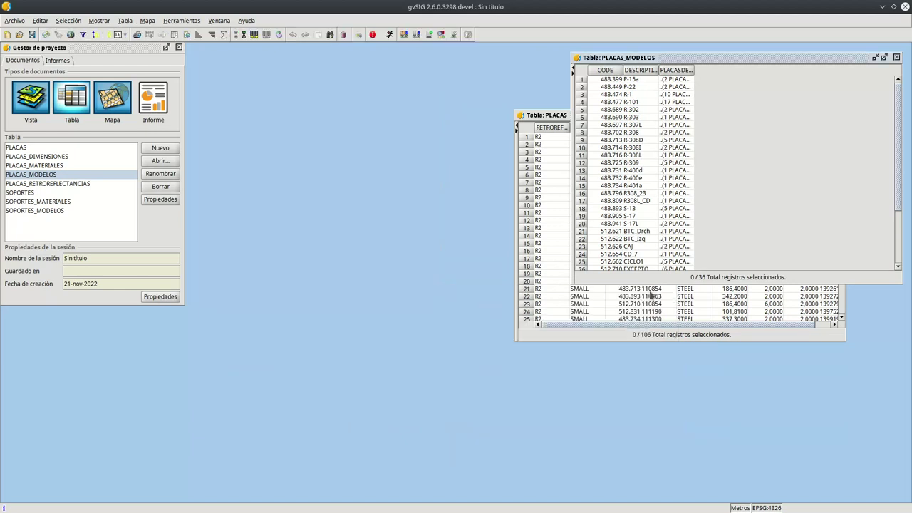
- Open the SOPORTES table, examine the MODELO field in its form, and close both the form and the table
click(22, 195)
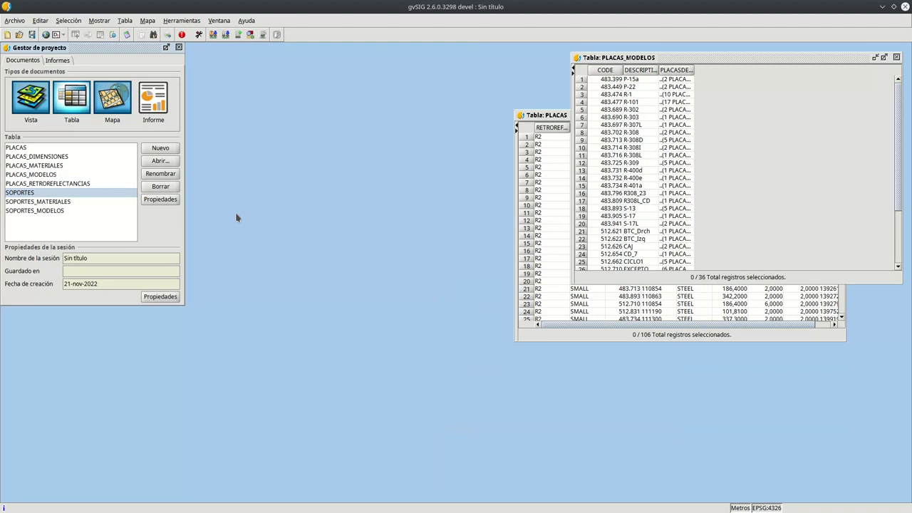
click(157, 162)
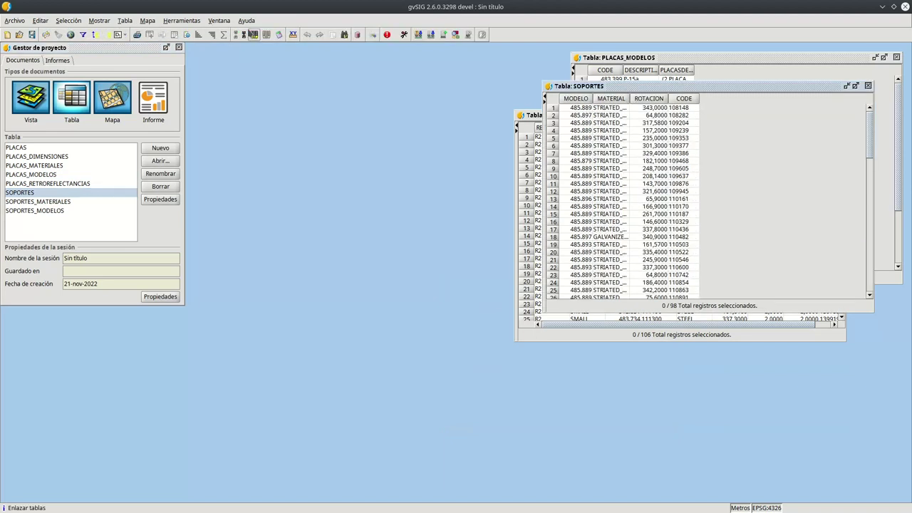
click(125, 21)
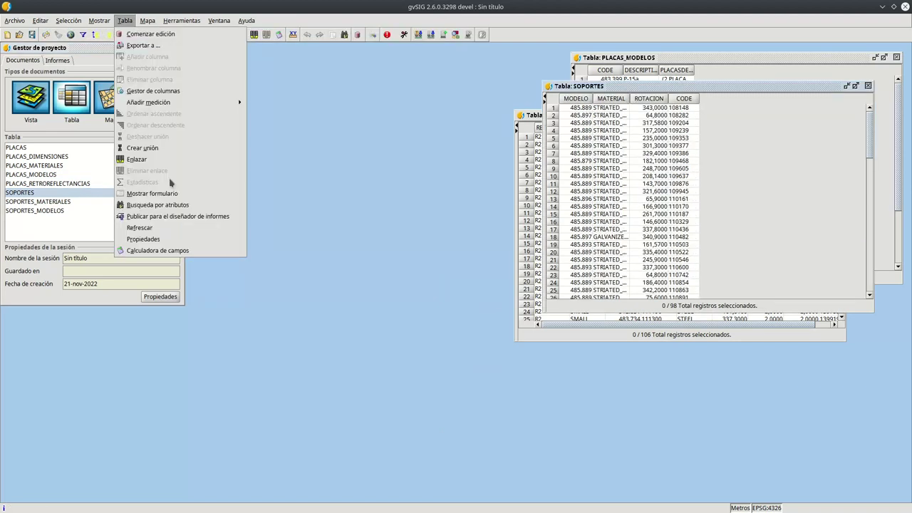
click(207, 204)
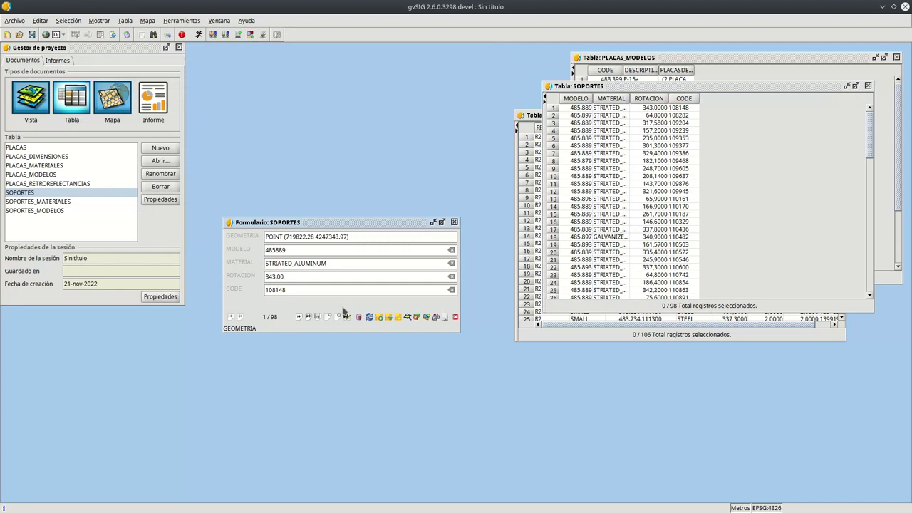
click(287, 250)
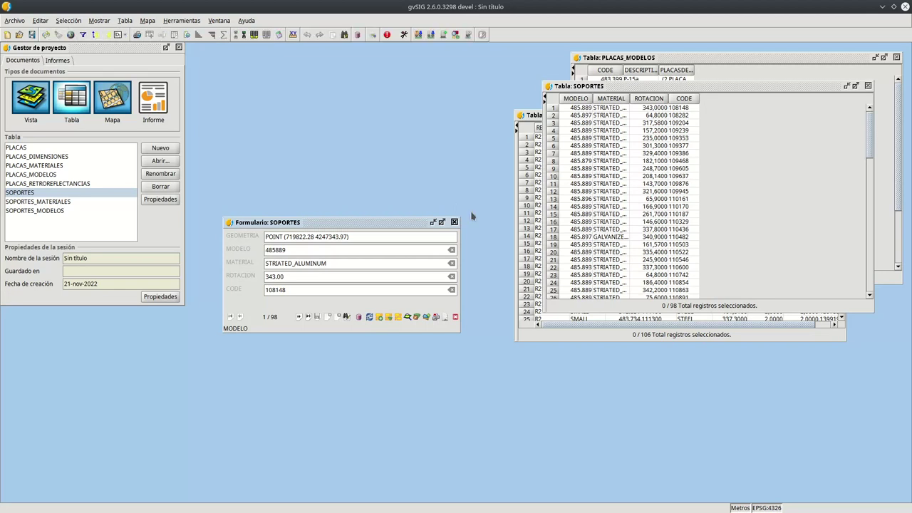
click(454, 221)
click(867, 86)
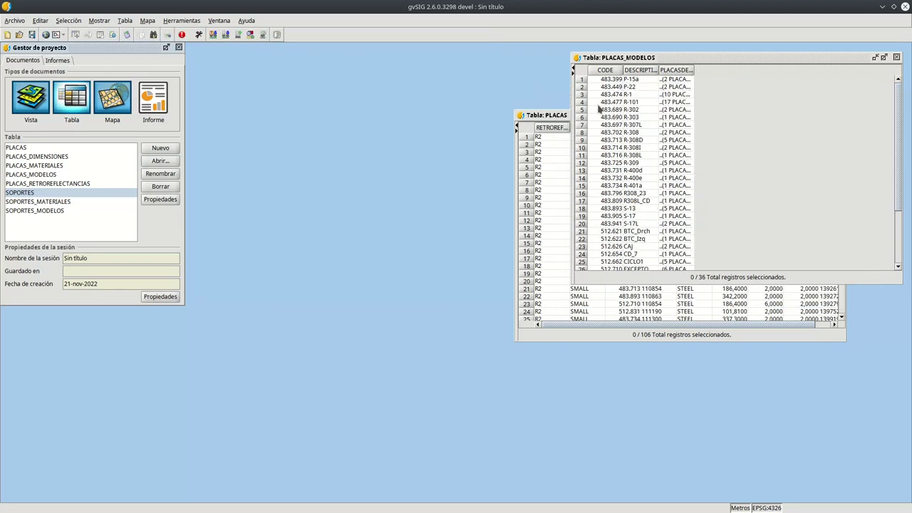
- Open the column manager for PLACAS_MODELOS and make its window taller to show all field settings
click(653, 60)
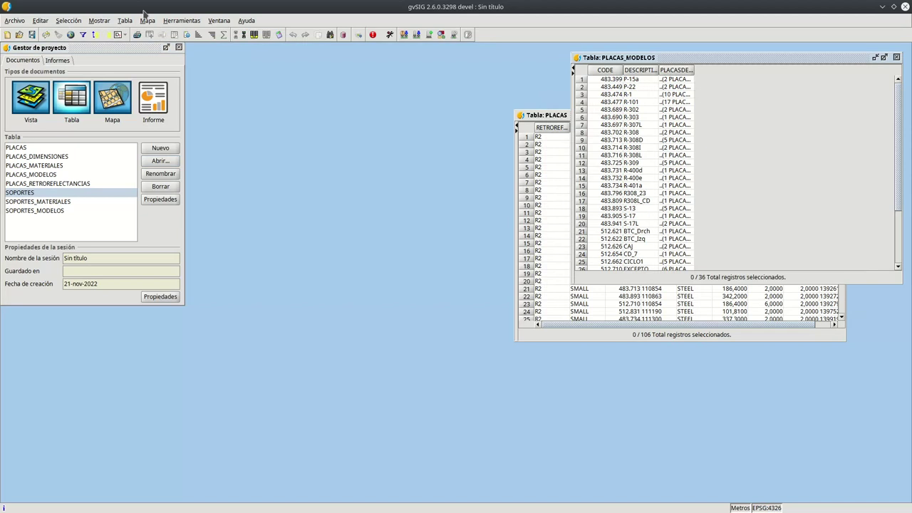
click(125, 21)
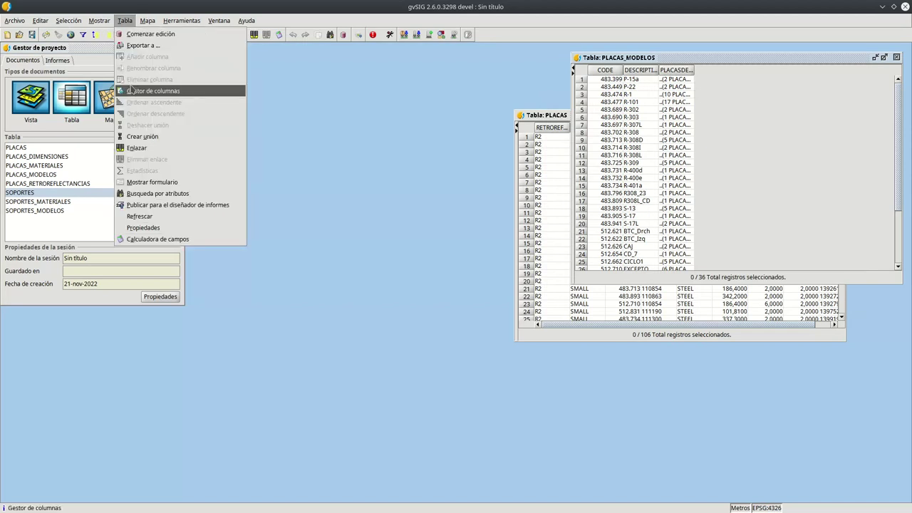
click(131, 90)
click(455, 273)
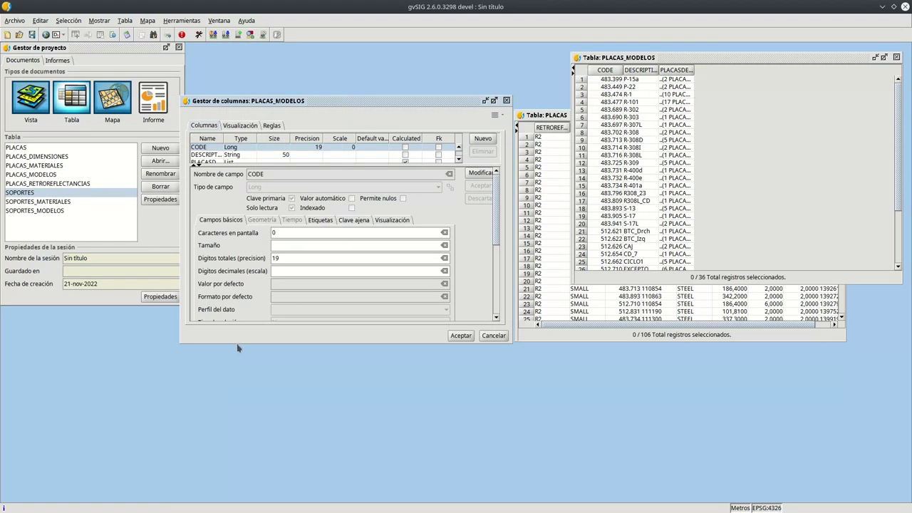
drag(237, 340, 252, 494)
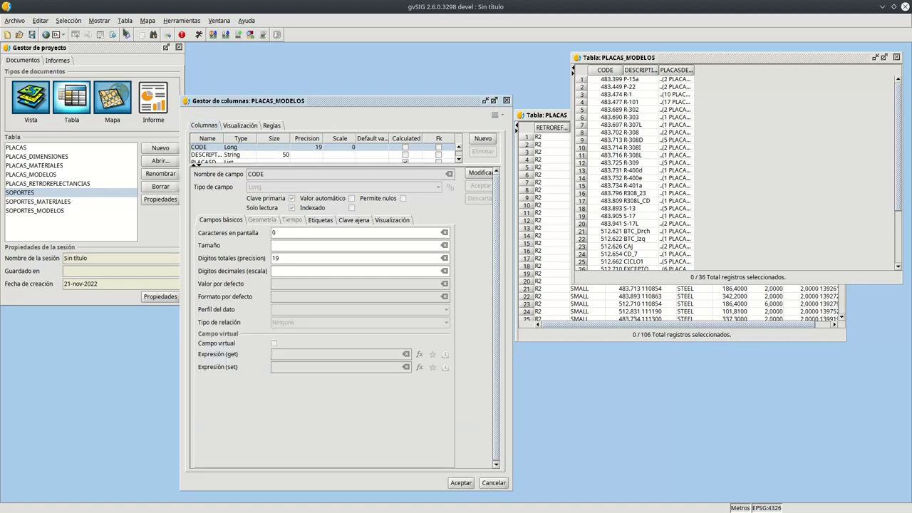
- Show the PLACAS_MODELOS form again while keeping its column manager open
click(663, 61)
click(125, 20)
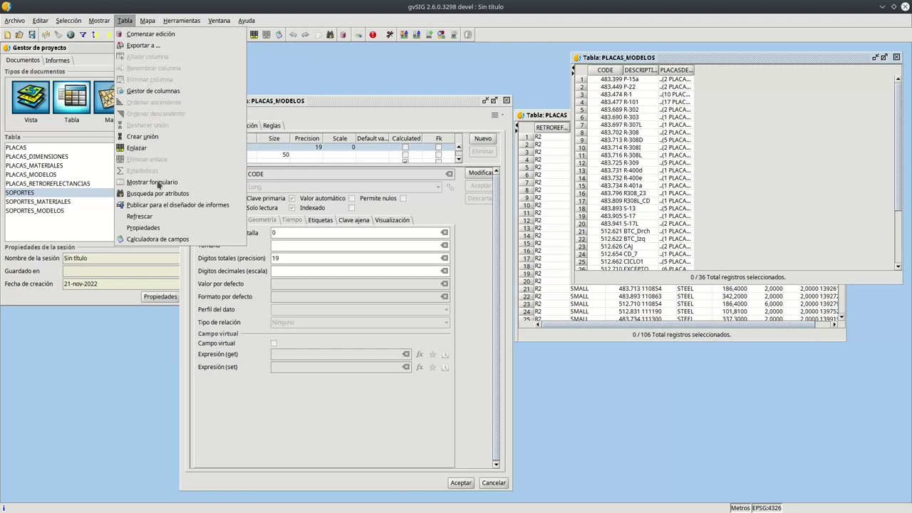
click(192, 183)
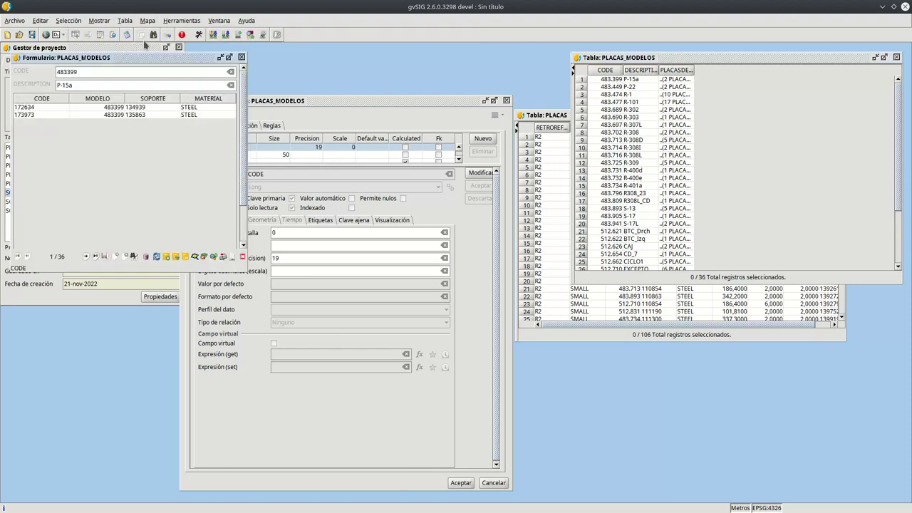
- Move the PLACAS_MODELOS form beside its column manager and set the display label of the CODE field to "Codigo"
drag(147, 58, 724, 126)
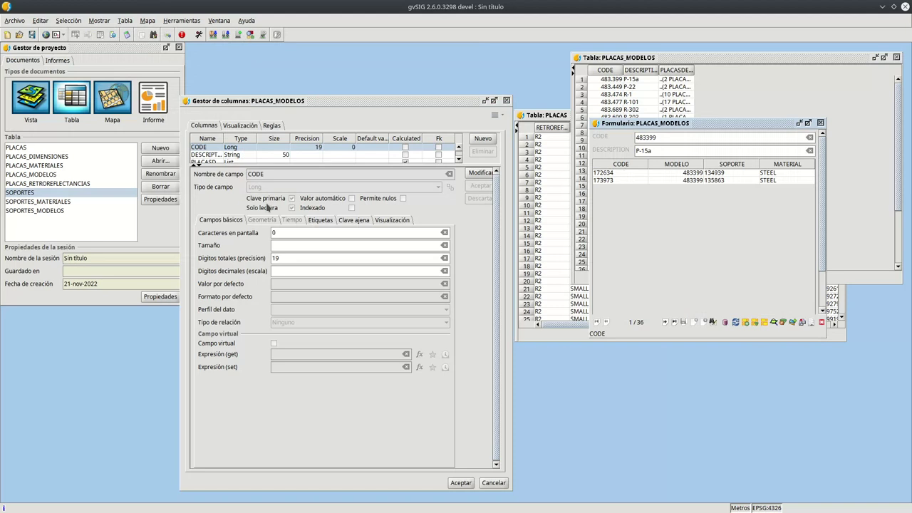
click(392, 220)
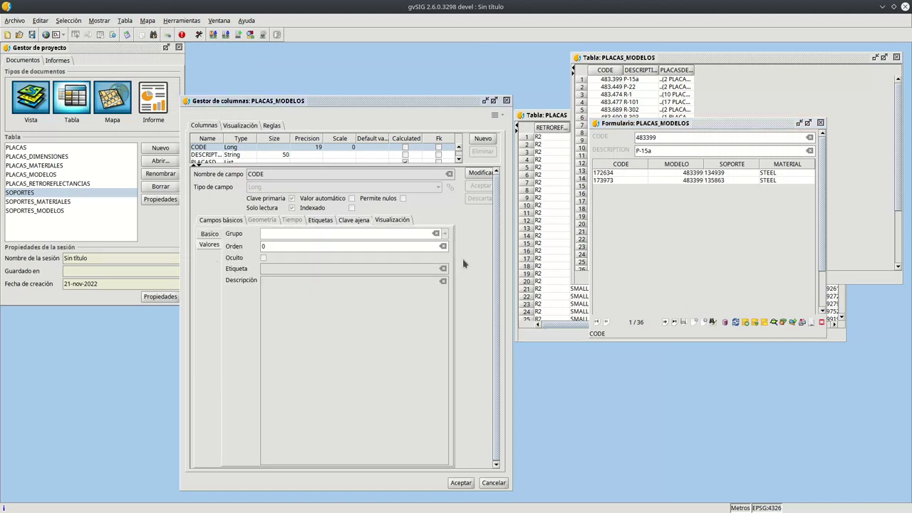
click(482, 177)
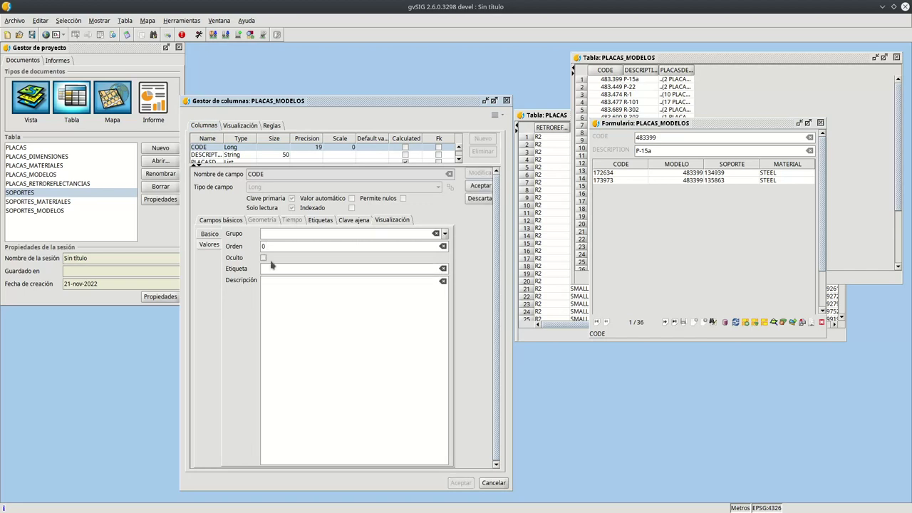
click(273, 268)
text(Codigo)
click(478, 187)
- Set the display label of the DESCRIPTION field to "Descripcion" and accept the column changes for PLACAS_MODELOS
click(203, 155)
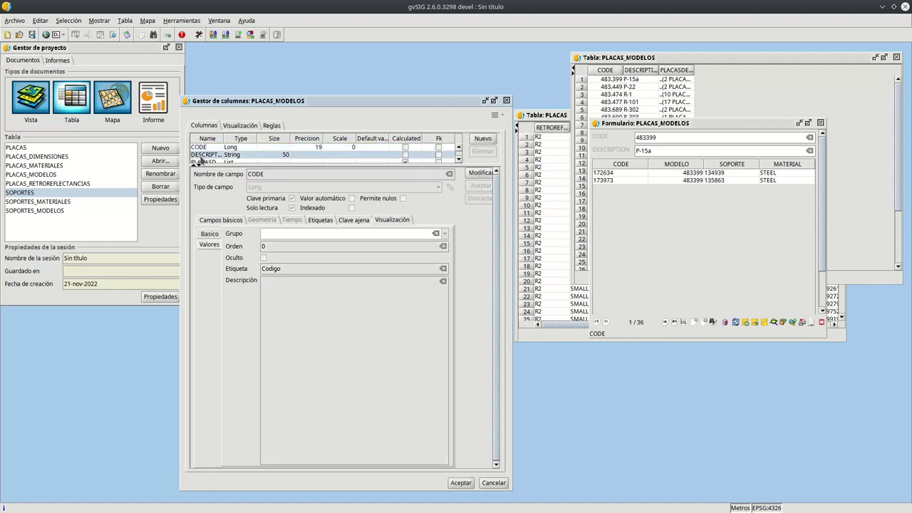
click(480, 173)
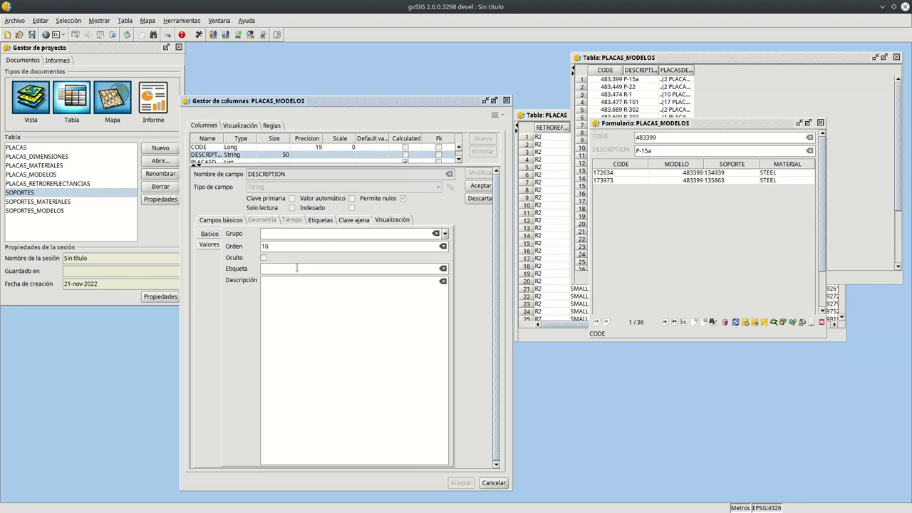
text(Descripcion)
click(479, 185)
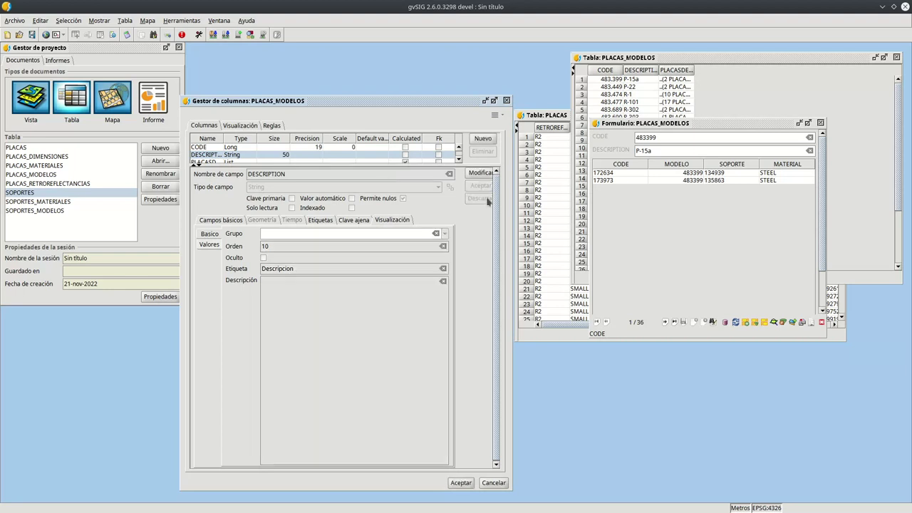
click(460, 483)
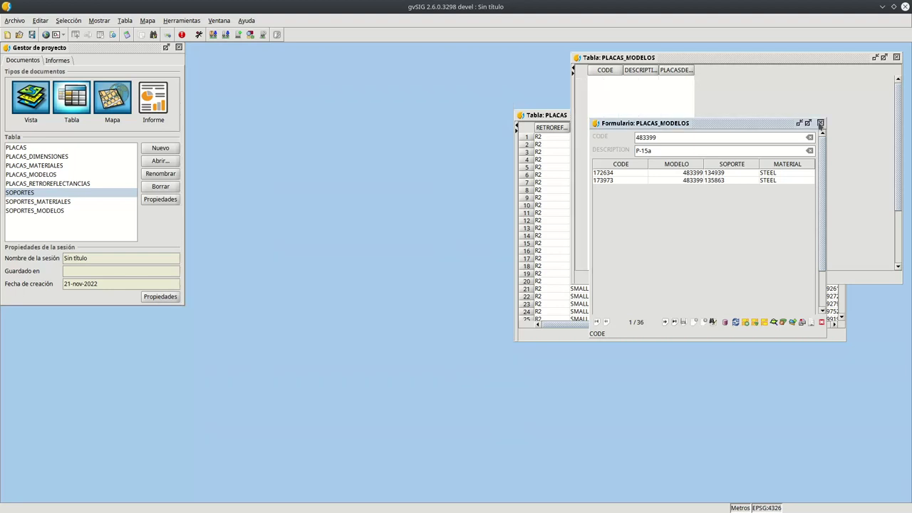
- Reopen the PLACAS_MODELOS form to check its field labels, and close it
click(122, 21)
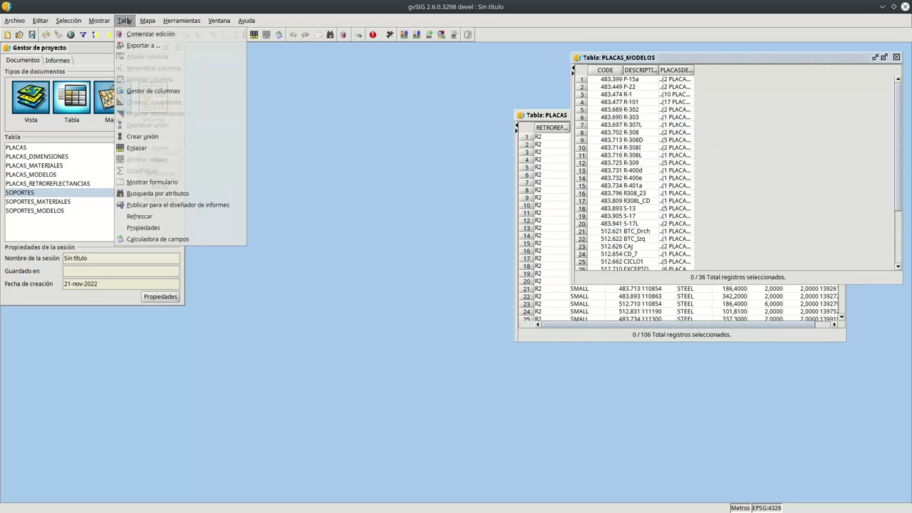
click(181, 184)
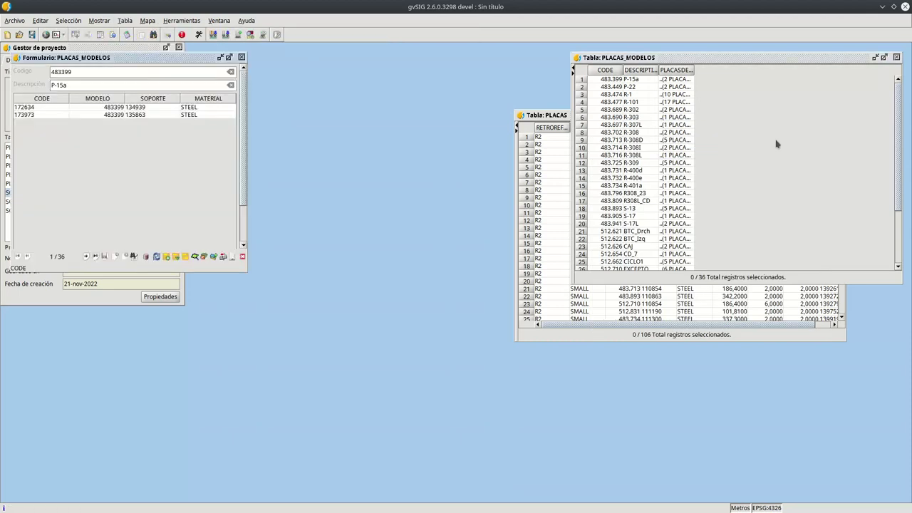
drag(122, 57, 560, 357)
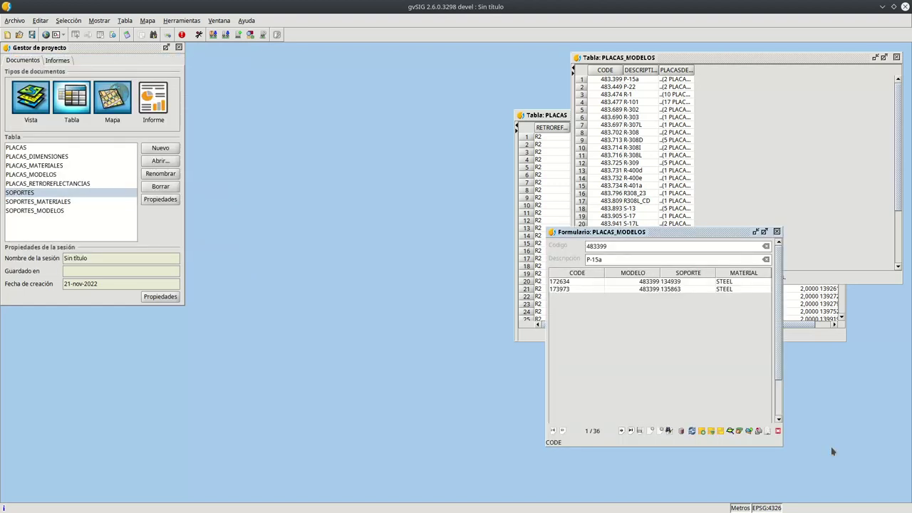
click(777, 231)
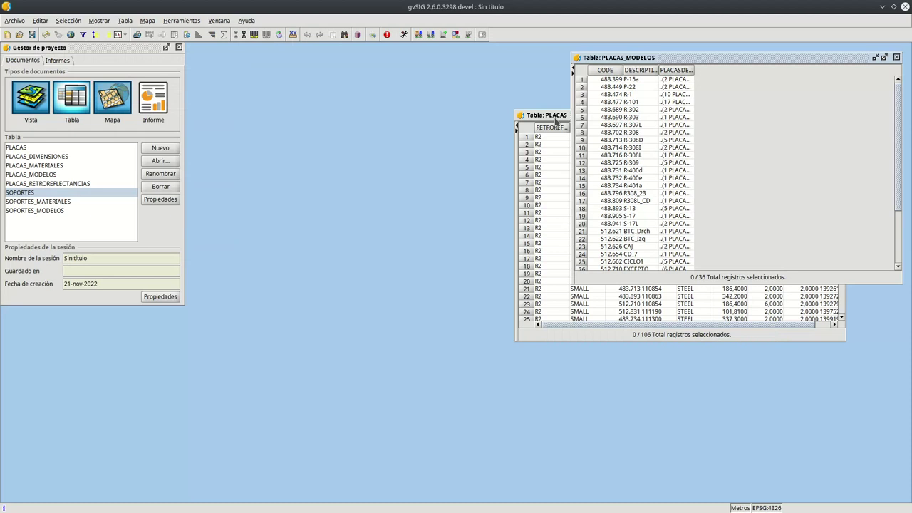
- Open the column manager for the PLACAS table and enlarge its field list to show all the fields
click(556, 121)
click(124, 20)
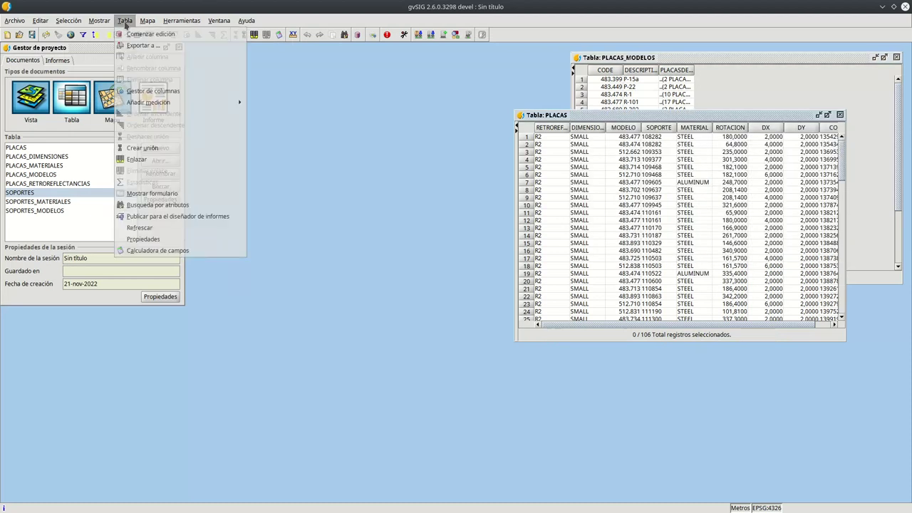
click(149, 89)
key(Return)
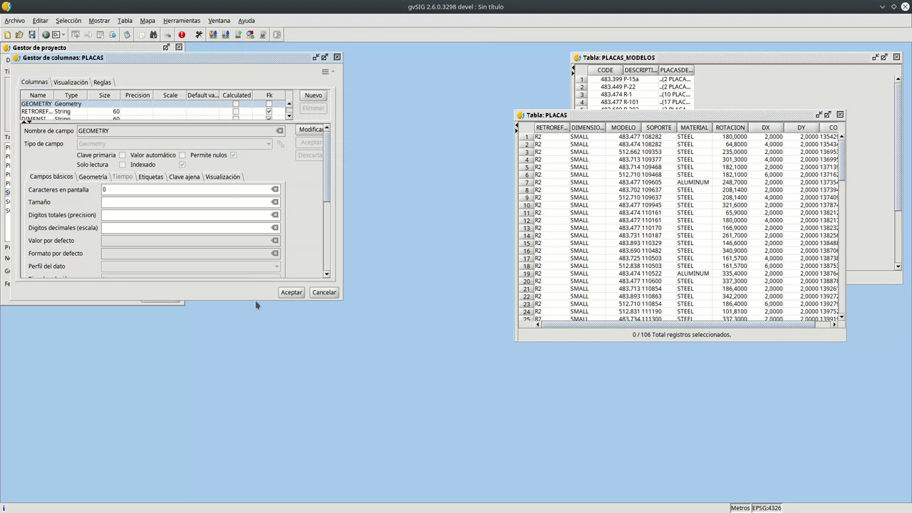
click(324, 57)
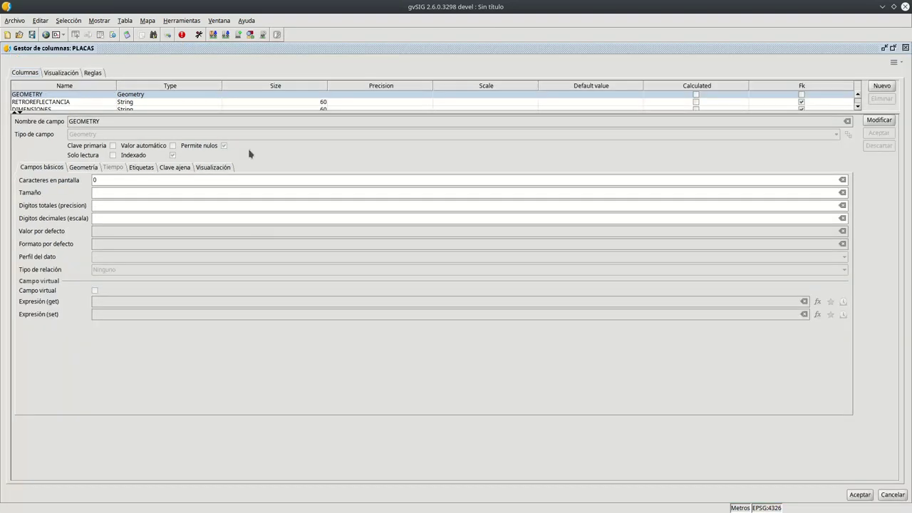
click(183, 109)
drag(183, 113, 185, 181)
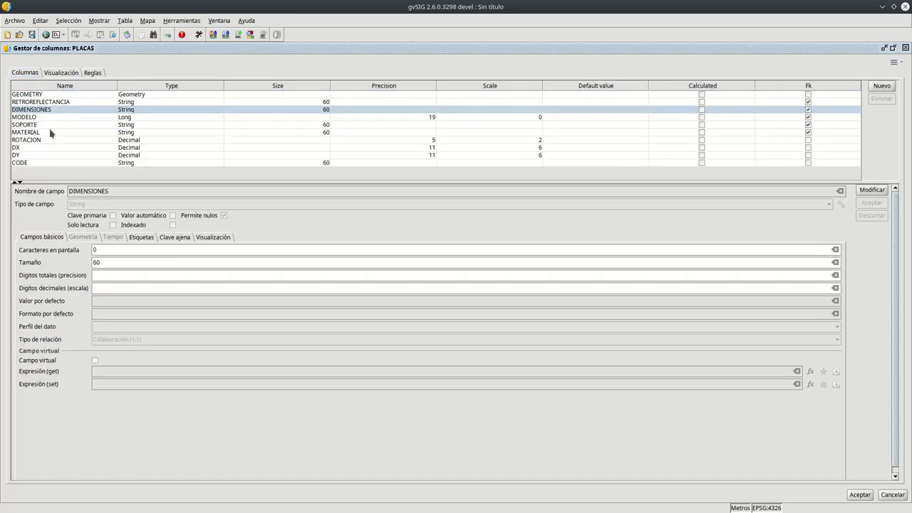
click(42, 94)
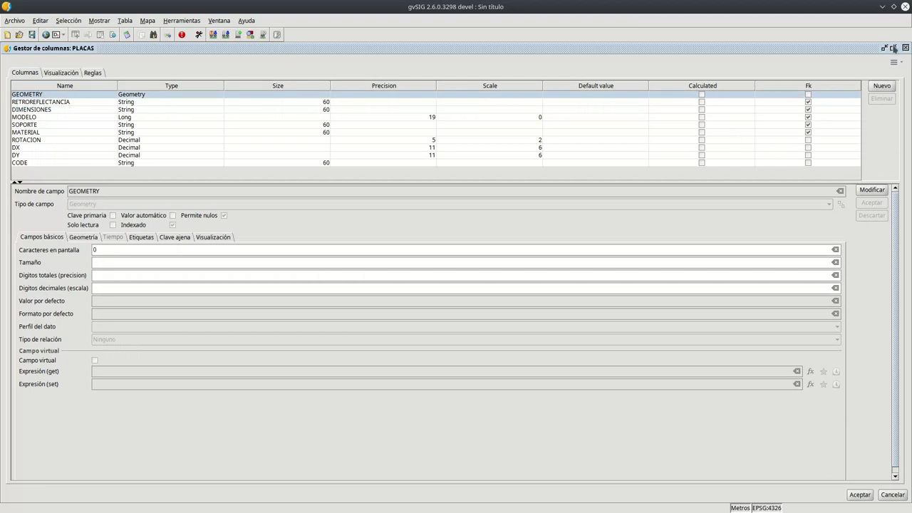
click(894, 47)
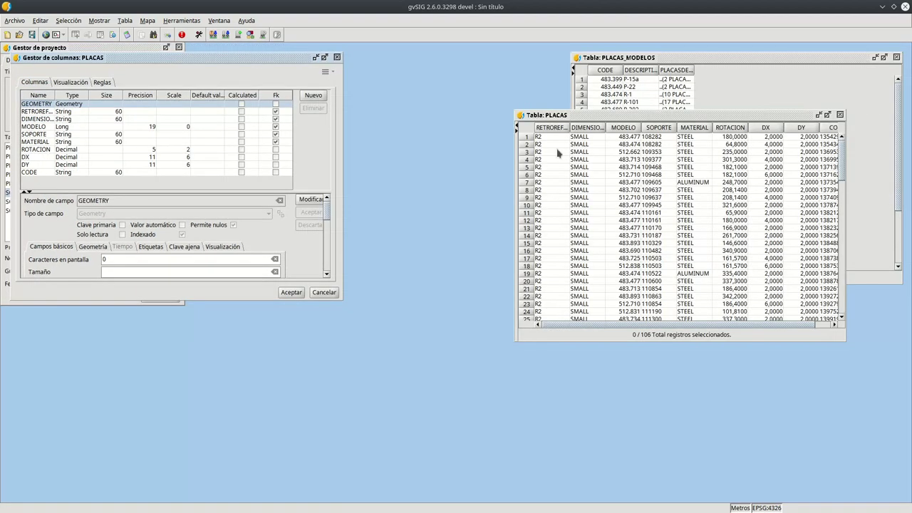
- Show the PLACAS form beside its column manager and make the manager window taller
click(123, 20)
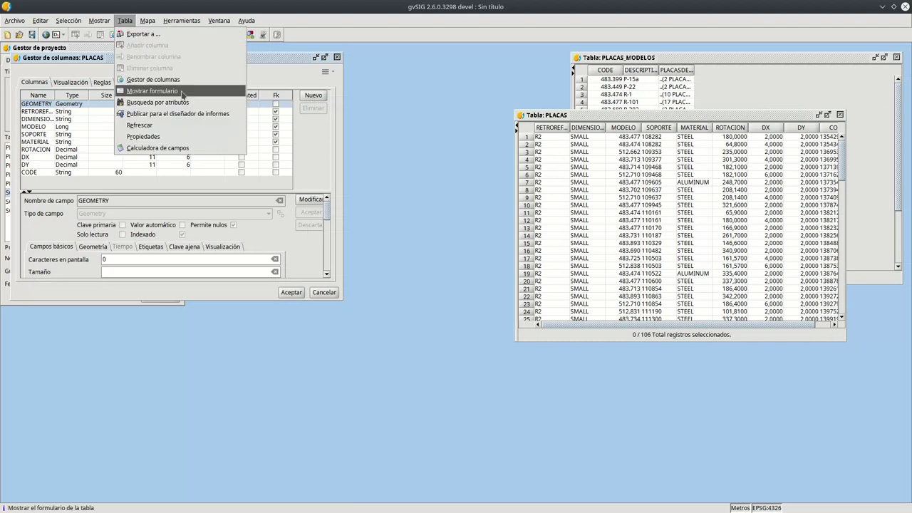
click(183, 95)
drag(149, 57, 658, 214)
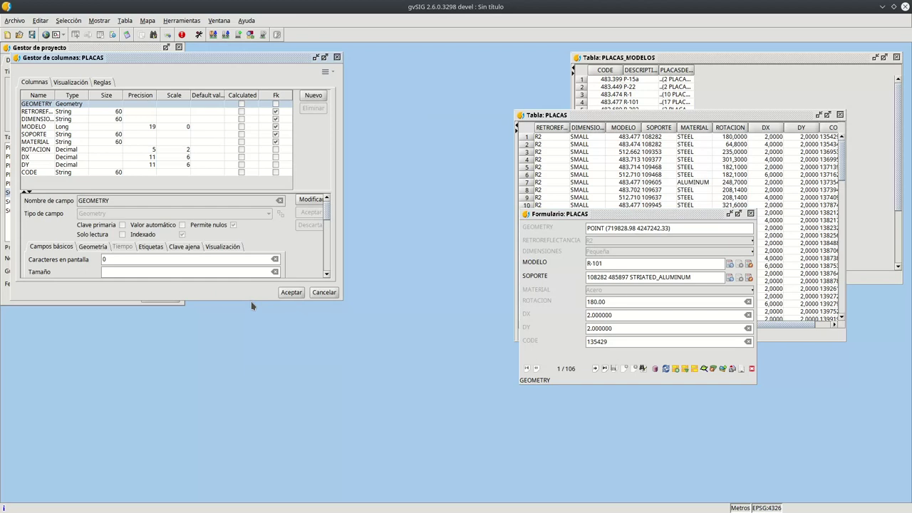
drag(252, 300, 249, 495)
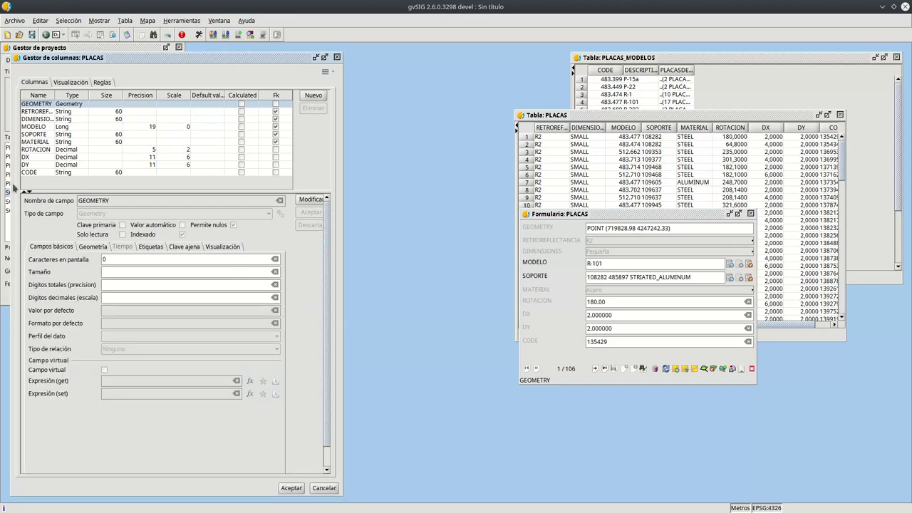
- Mark the GEOMETRY field of PLACAS as hidden and widen the name column so full field names can be read
click(230, 246)
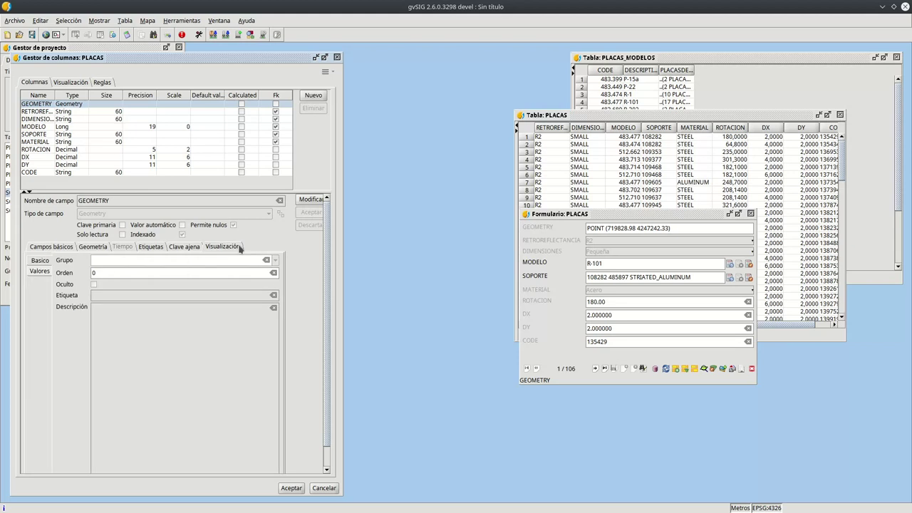
click(309, 198)
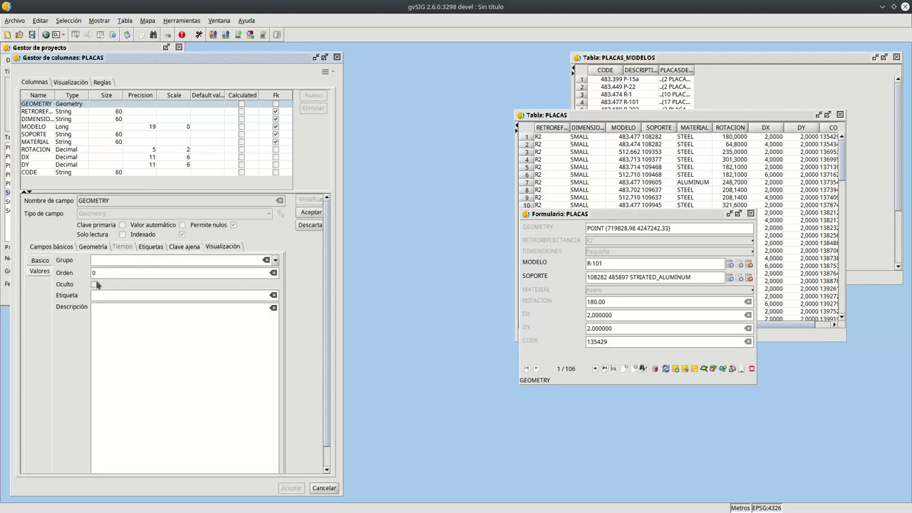
click(93, 285)
click(311, 212)
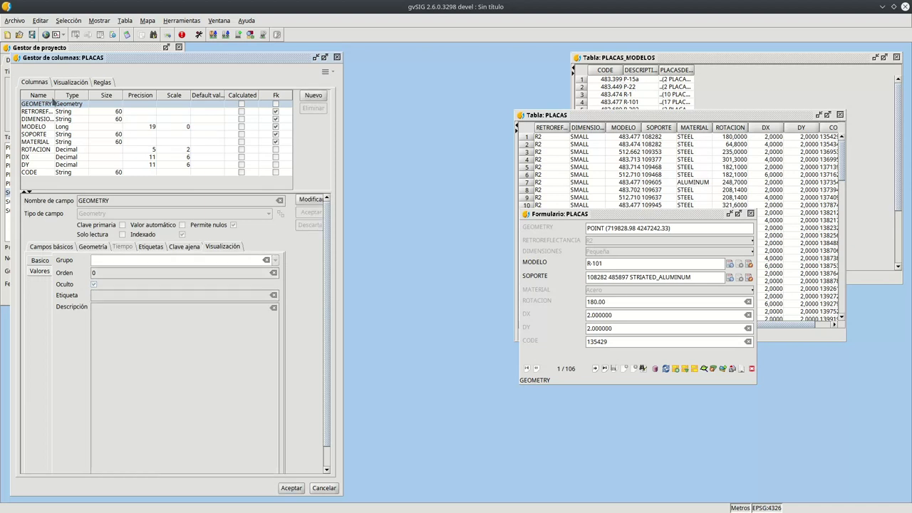
drag(55, 96, 87, 96)
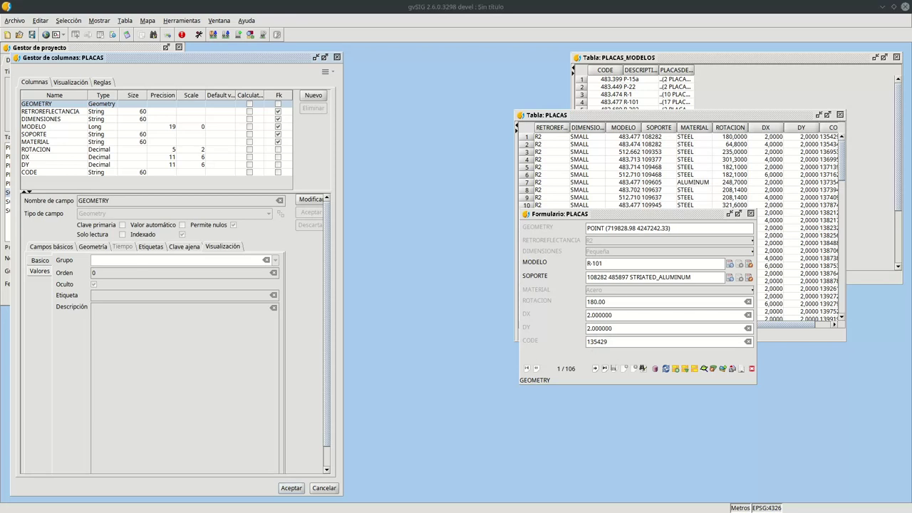
- Switch to Kate, create a new empty document, and resize its window to leave the PLACAS form uncovered
key(alt+Tab)
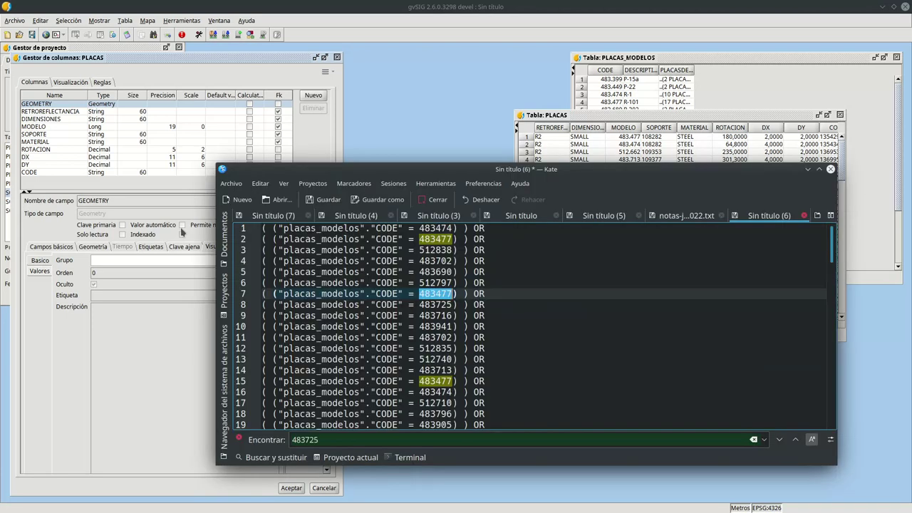
key(ctrl+n)
drag(319, 169, 187, 148)
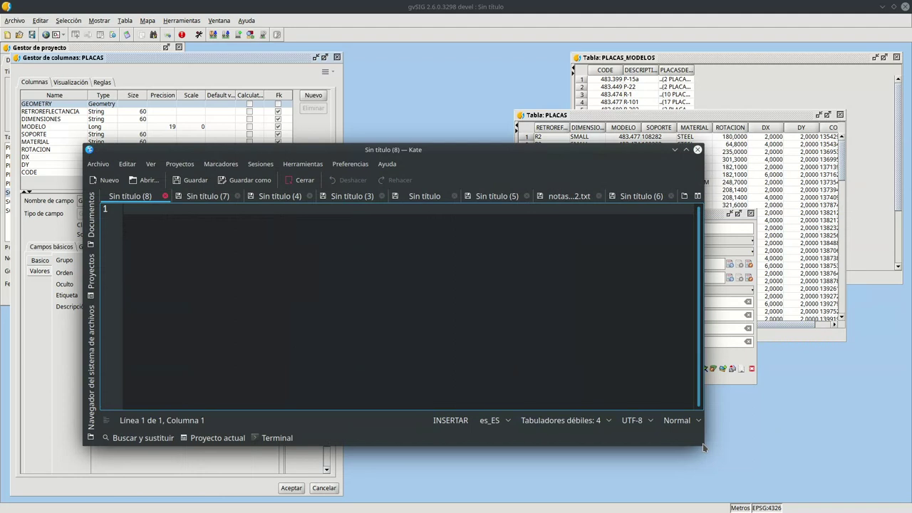
drag(705, 445, 502, 482)
- Leave the first line of the note blank and list the field names CODE and SOPORTE on separate lines
key(Return)
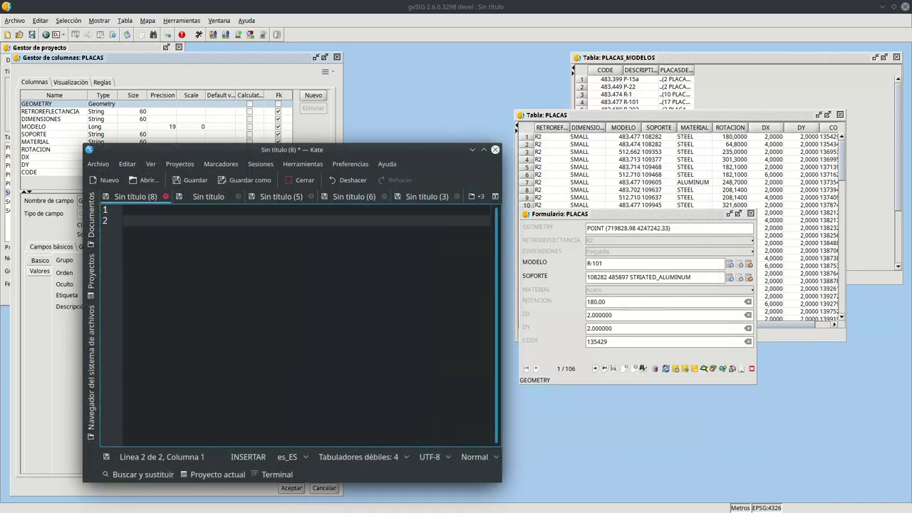
text(CODE)
key(Return)
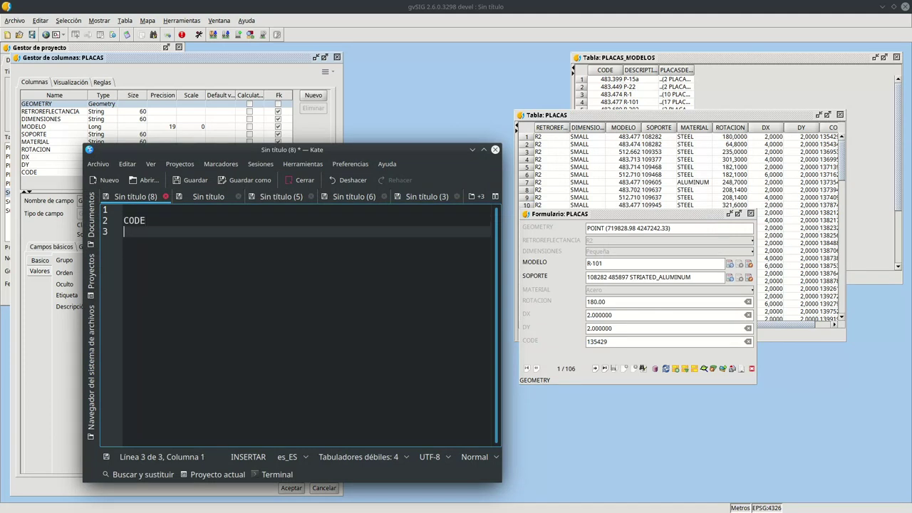
text(SOPE)
key(BackSpace)
text(ORTE)
key(Return)
key(Up)
key(Right)
key(Right)
key(Right)
key(Delete)
text(O)
key(End)
key(Return)
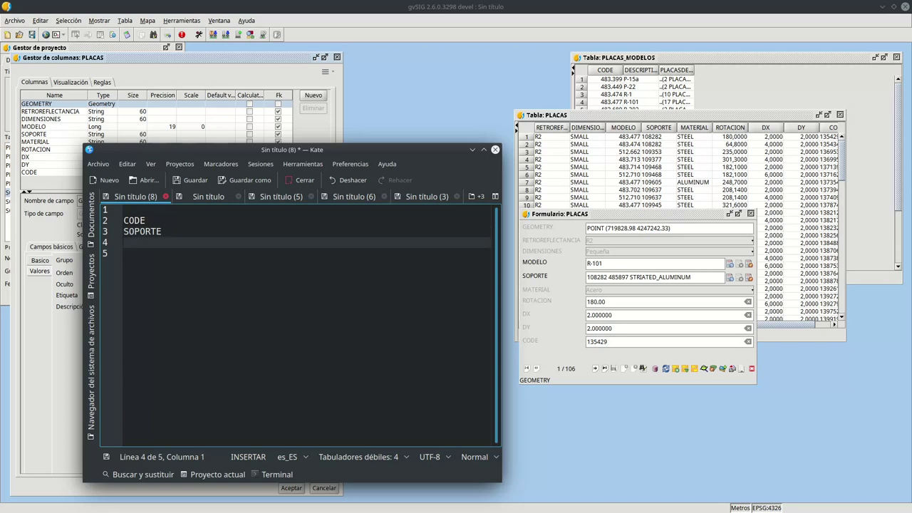
- Add the field names MODELO, MATERIAL, RETROREFLECTANCIA and DIMENSIONES to the list, one per line
text(MODELO)
key(Return)
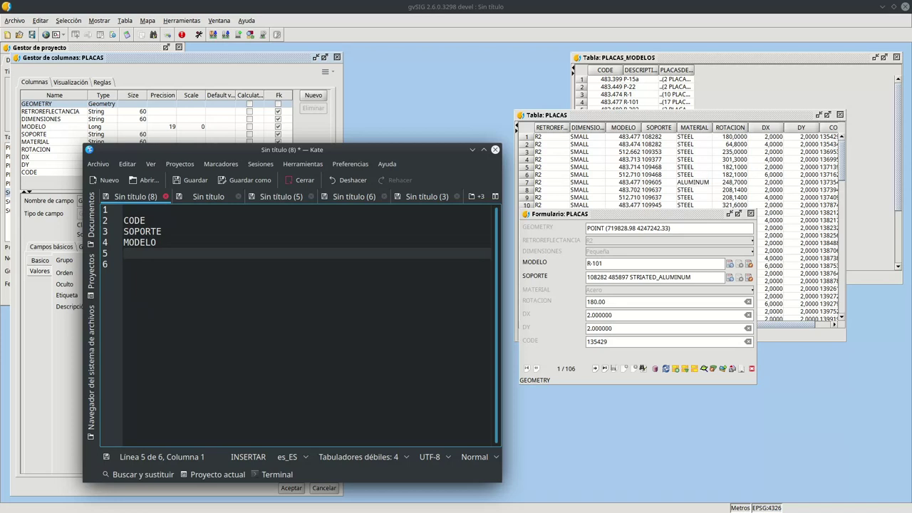
text(MATERIAL)
key(Return)
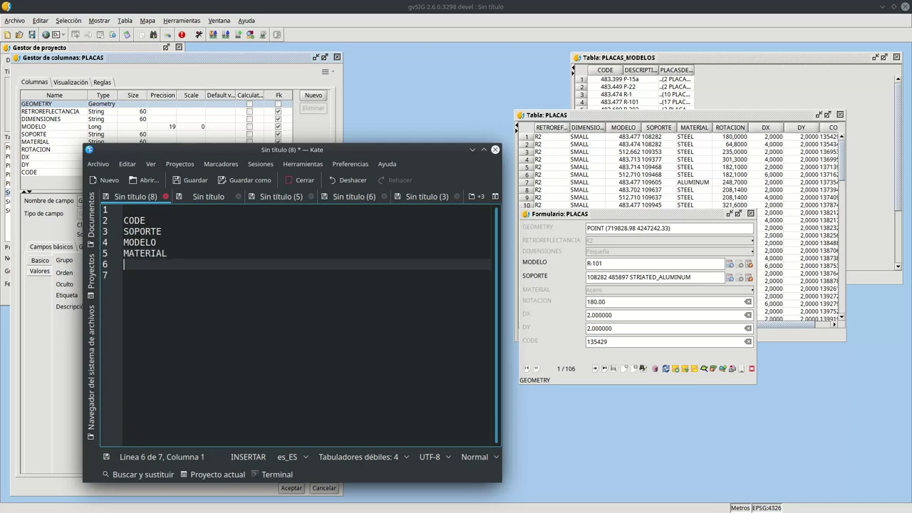
text(RETROREFLECTANCIA)
key(Return)
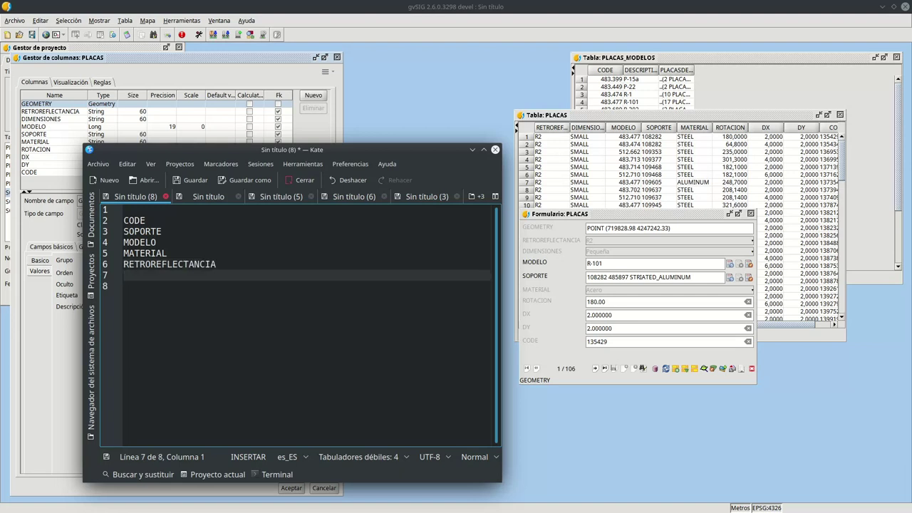
text(DIMENSIONES)
key(Return)
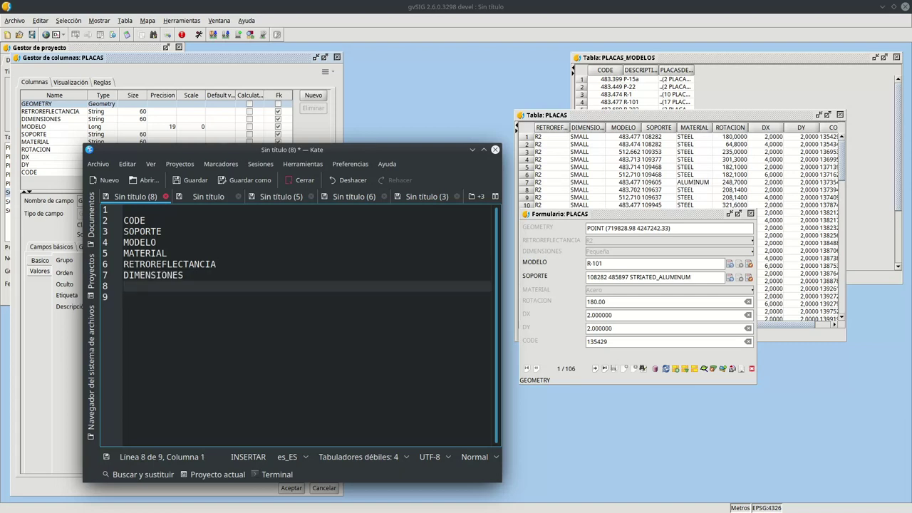
- Finish the field list with ROTACION, DX and DY on separate lines and return to the ROTACION line
text(ROTACION)
key(Return)
text(DX)
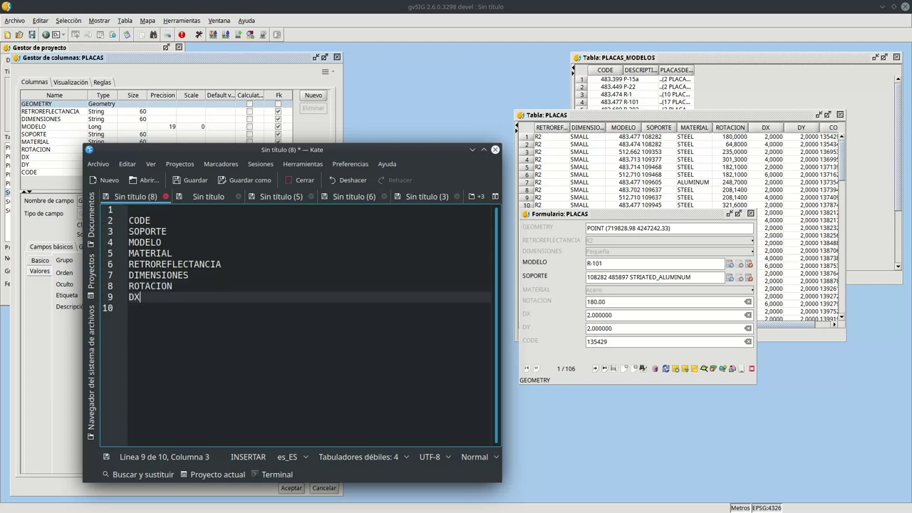
key(Return)
text(DY)
key(Up)
key(Up)
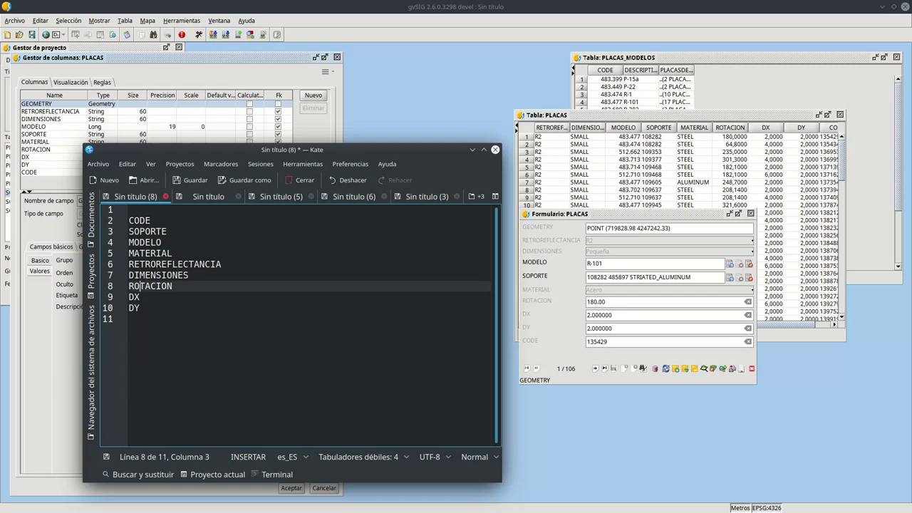
- Prefix the CODE line of the field list with the order number 10
key(Up)
key(Up)
key(Up)
key(Up)
key(Up)
key(Up)
key(Home)
text(10)
key(Up)
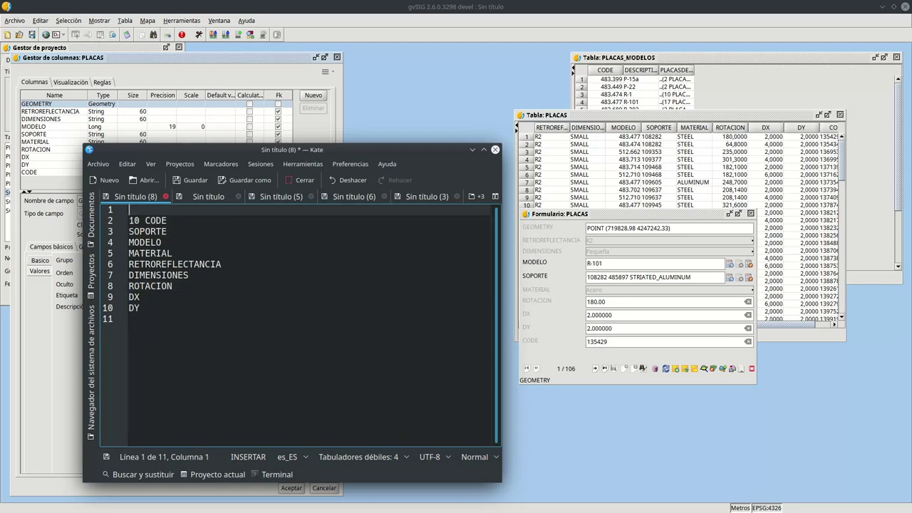
- Prefix the SOPORTE line with 20 and both the MODELO and MATERIAL lines with 30
click(129, 231)
text(20)
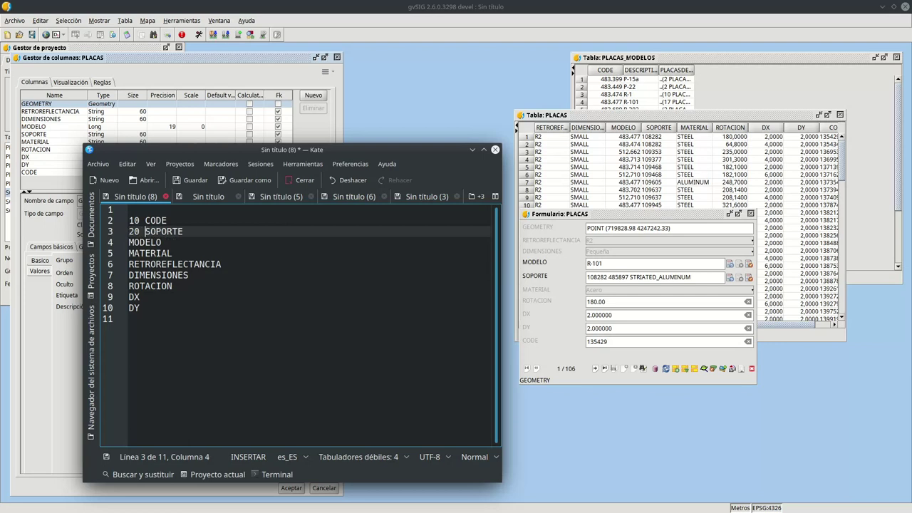
click(128, 242)
text(3)
text(0)
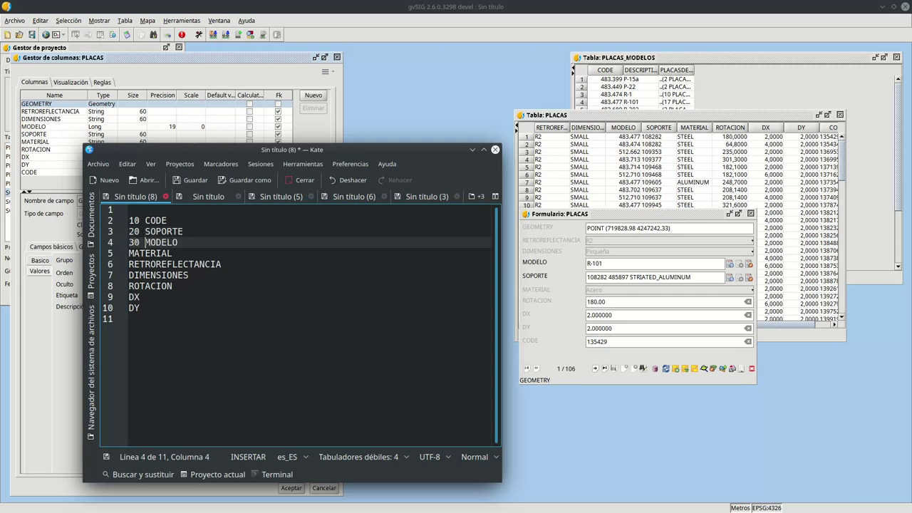
key(Down)
key(Home)
text(30)
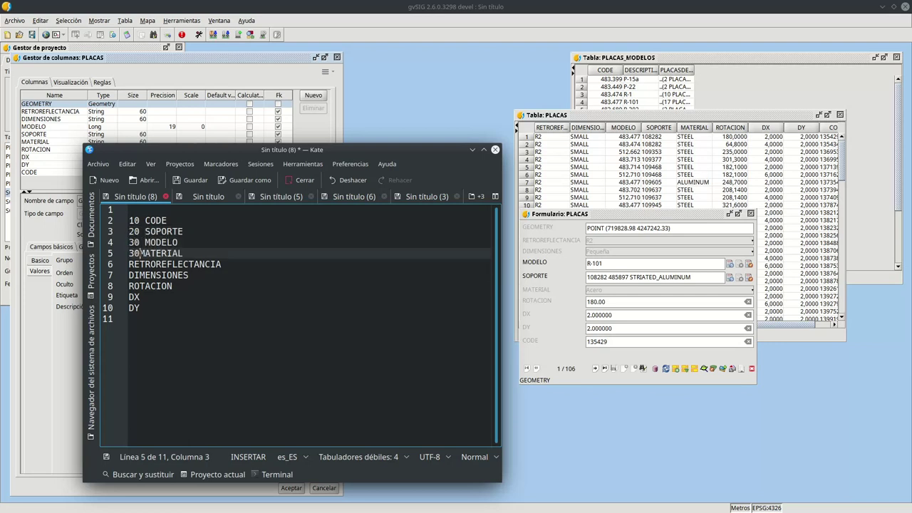
- Prefix the RETROREFLECTANCIA line with 40 and the DIMENSIONES line with 50
key(Down)
key(Home)
text(40)
key(Down)
key(Home)
text(5)
key(Insert)
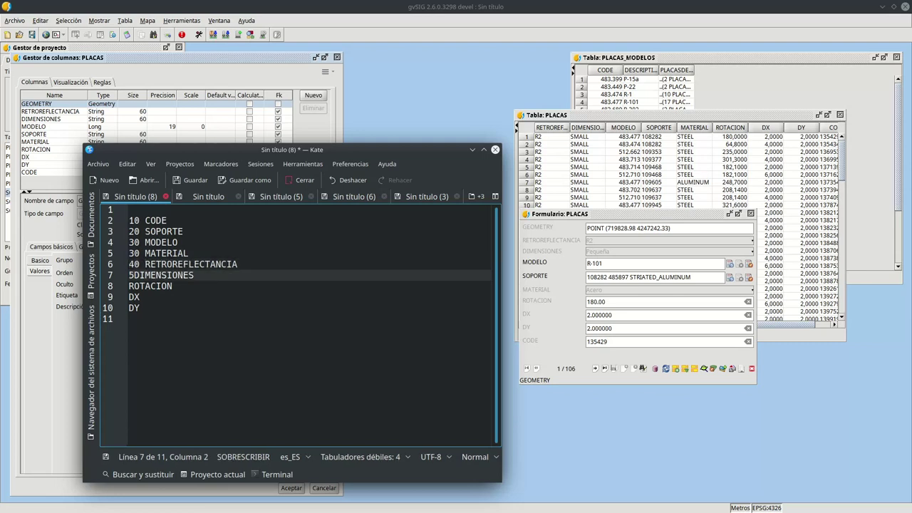
key(Insert)
key(BackSpace)
text(60)
key(Home)
key(Delete)
text(5)
key(Down)
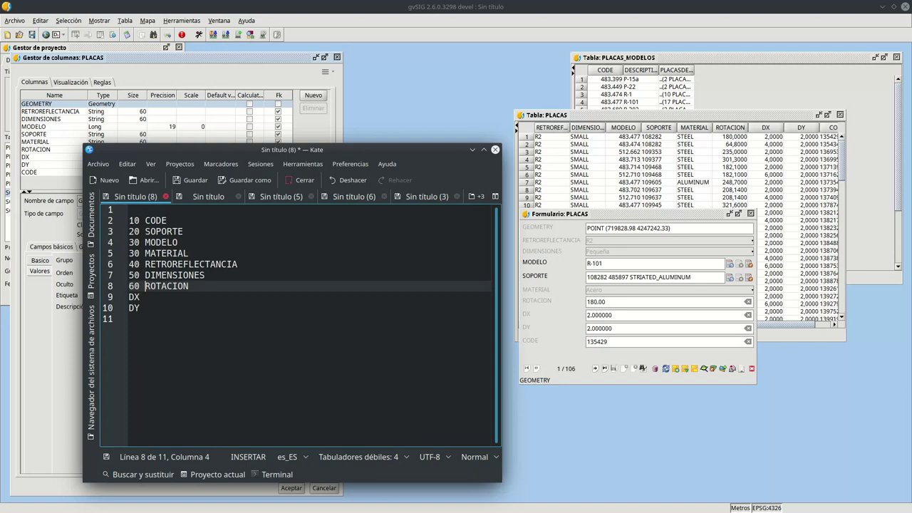
- Prefix the last three lines with their order numbers: 60 for ROTACION, 70 for DX and 80 for DY
text(60)
key(Home)
key(Down)
text(70)
key(Down)
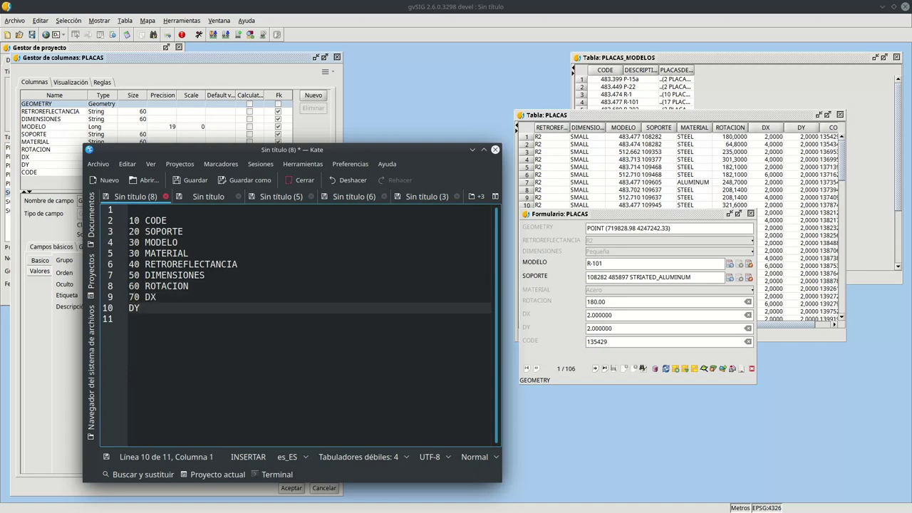
text(80)
- Arrange the gvSIG and Kate windows side by side so the numbered list stays readable, with the RETROREFLECTANCIA field selected in the column manager
drag(239, 148, 577, 114)
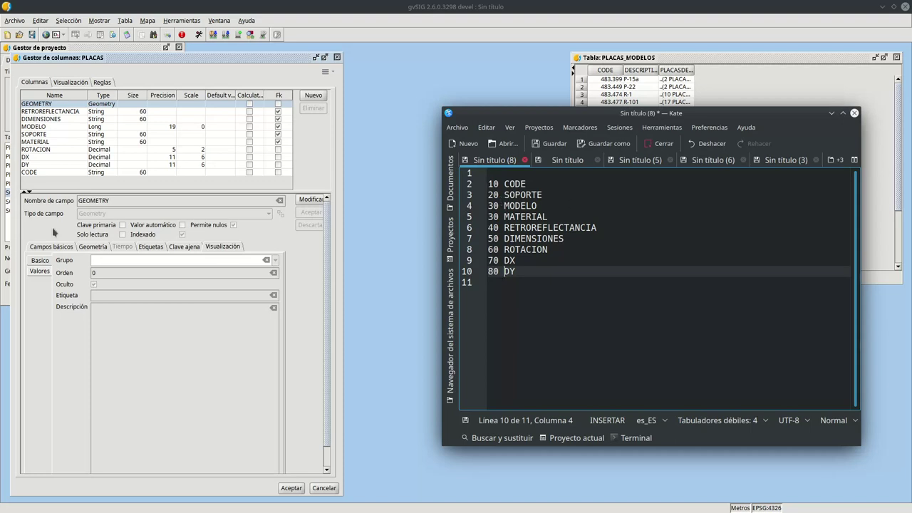
click(55, 111)
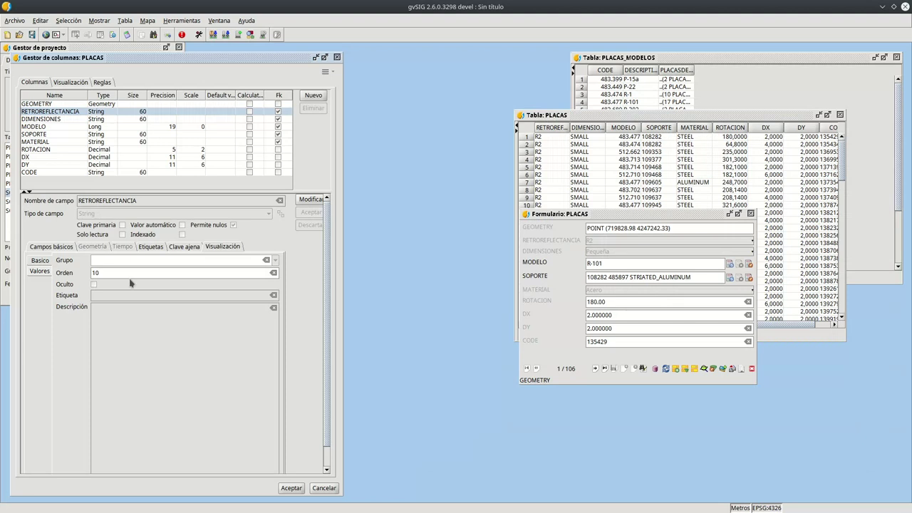
double_click(802, 5)
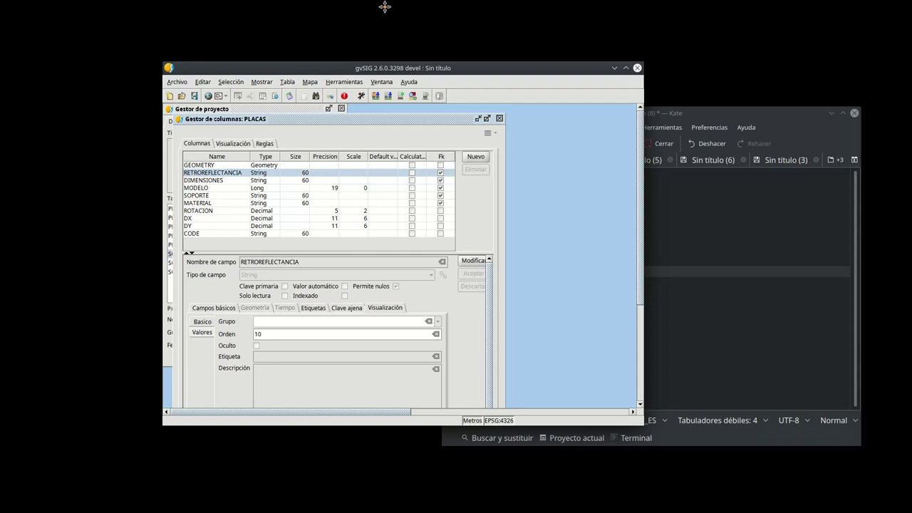
drag(385, 7, 222, 0)
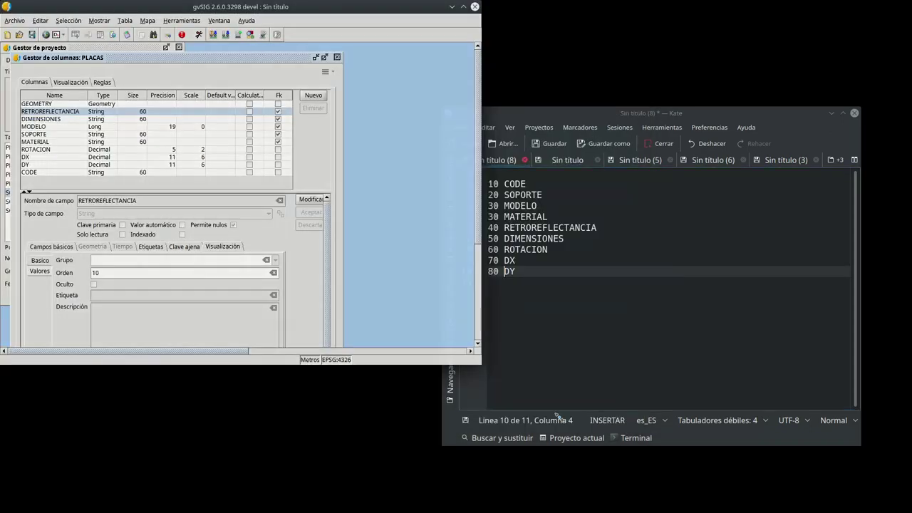
drag(482, 366, 742, 512)
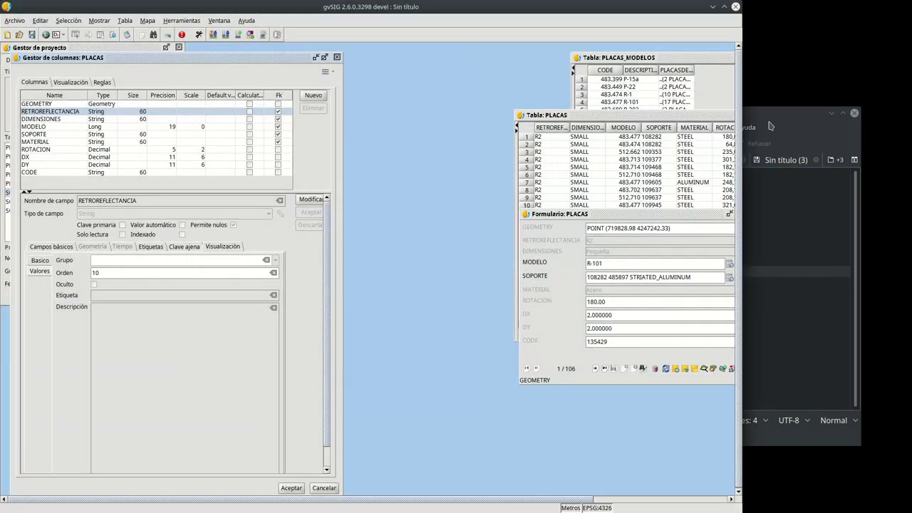
click(769, 126)
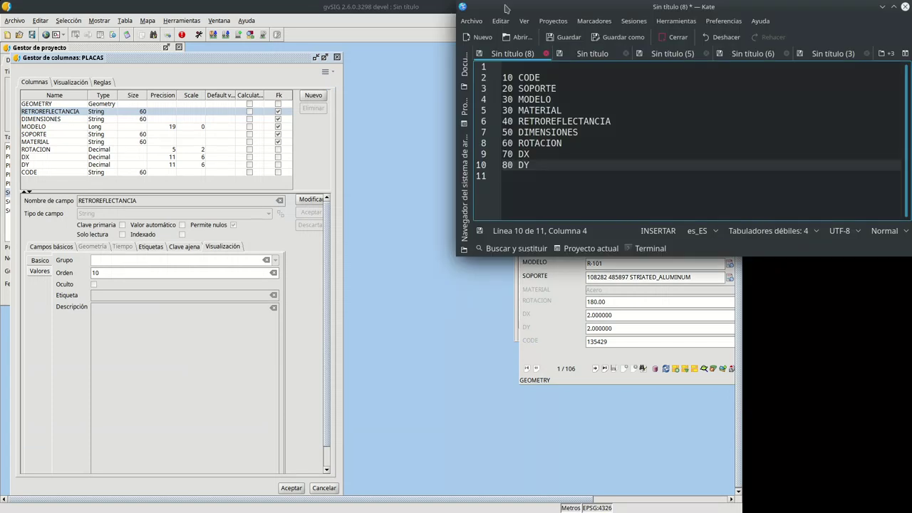
drag(505, 8, 797, 103)
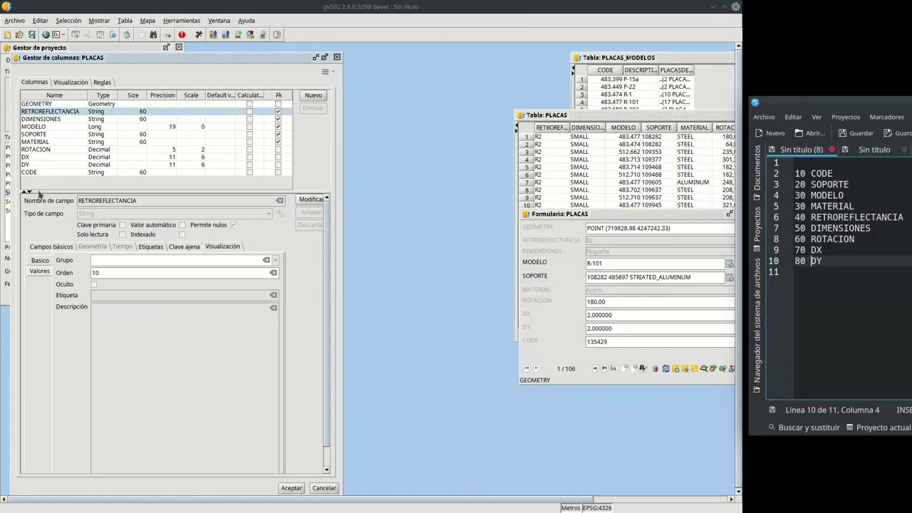
- Set the RETROREFLECTANCIA field's label to Retroreflectancia and its order to 40, and accept the changes
click(118, 272)
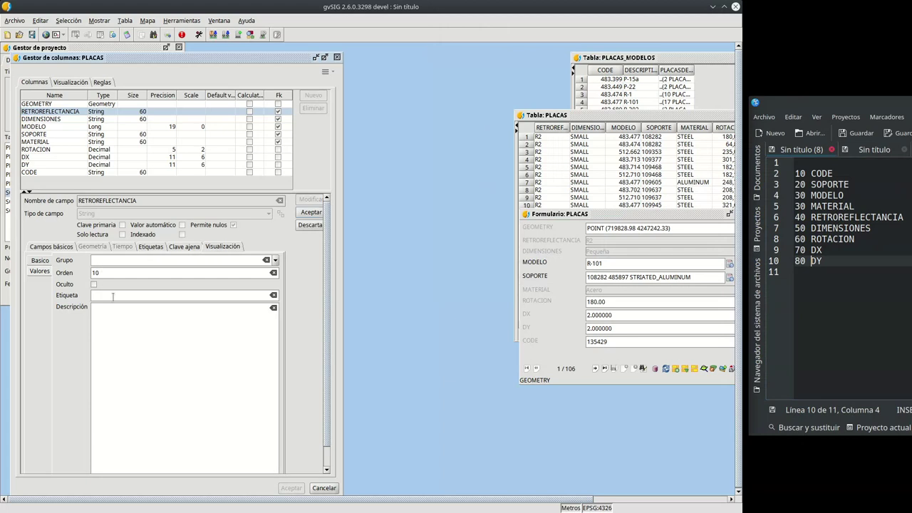
click(112, 296)
text(Retroreflectanci)
key(BackSpace)
text(o)
key(BackSpace)
text(ia)
text(40)
click(310, 213)
- Set the DIMENSIONES field's label to Dimensiones and its order to 50, and accept the changes
click(43, 119)
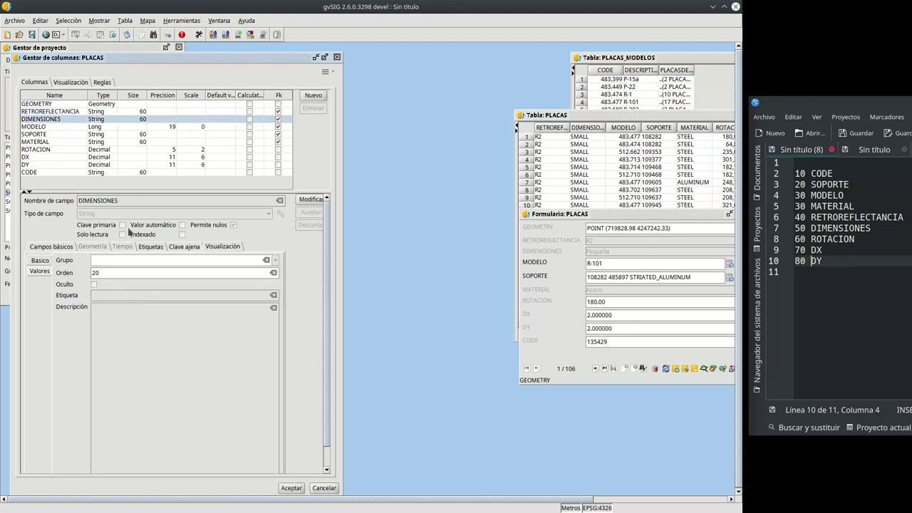
click(311, 200)
click(127, 295)
text(Dimensione)
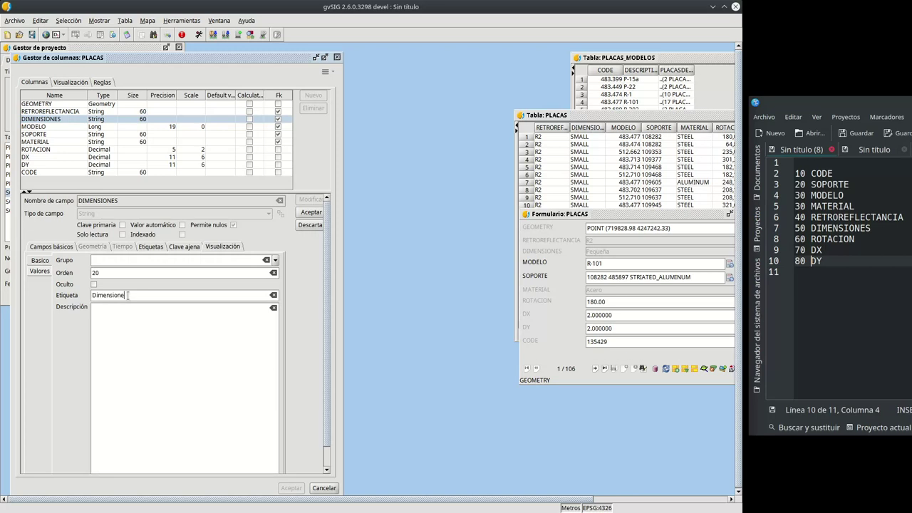
text(s)
drag(117, 276, 79, 271)
text(50)
click(307, 214)
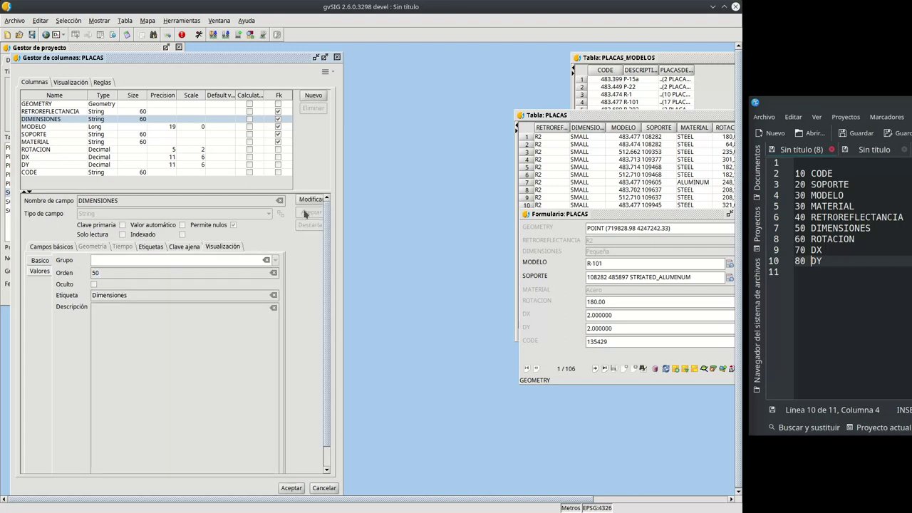
- Set the MODELO field's label to Modelo and accept the change
click(32, 126)
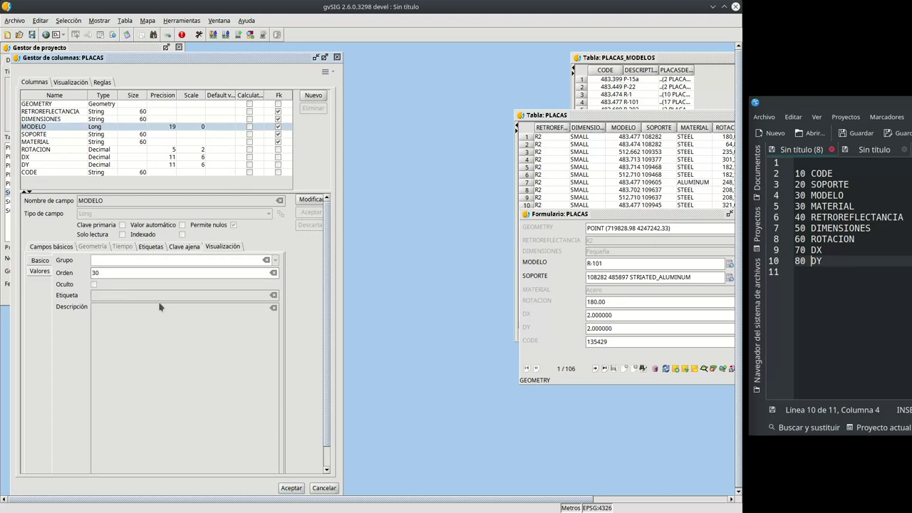
click(311, 200)
click(96, 295)
text(Mo)
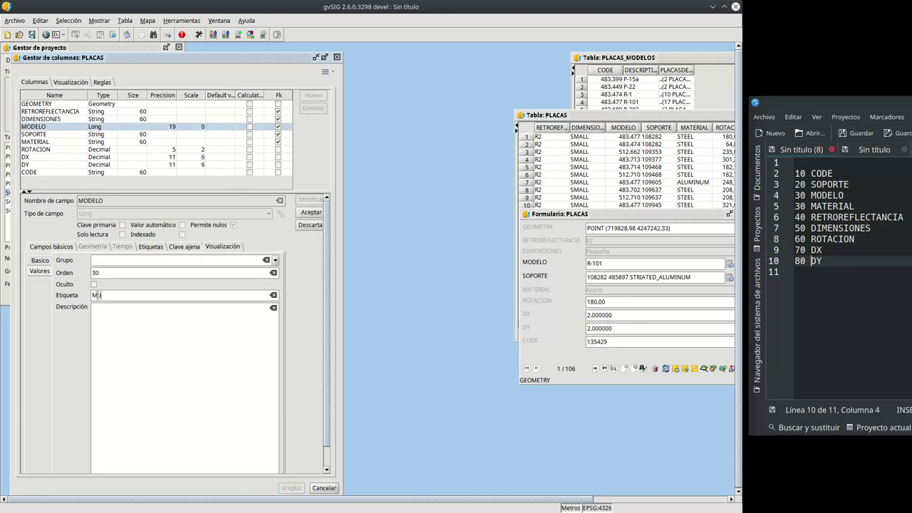
text(delo)
click(96, 273)
key(End)
click(309, 213)
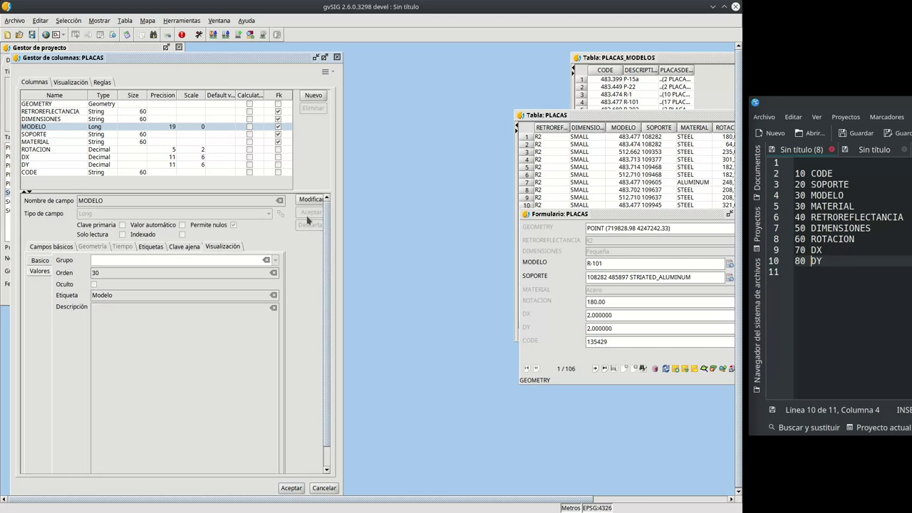
- Set the SOPORTE field's label to Soporte and its order to 20, and accept the changes
click(40, 137)
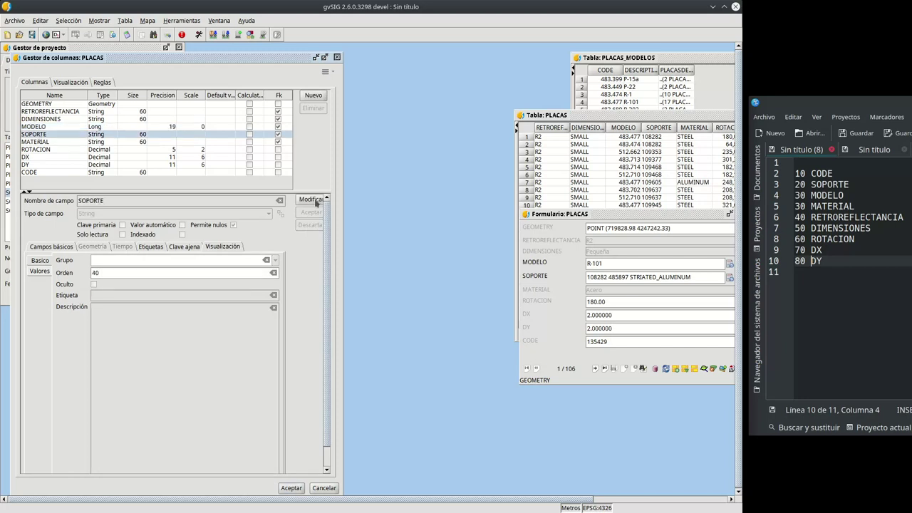
click(311, 199)
text(Soporte)
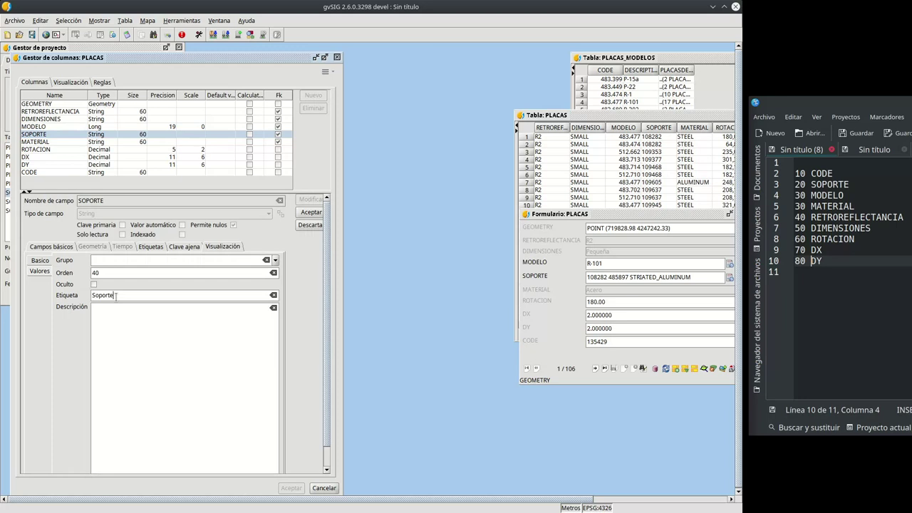
click(110, 272)
key(BackSpace)
key(BackSpace)
text(20)
click(306, 214)
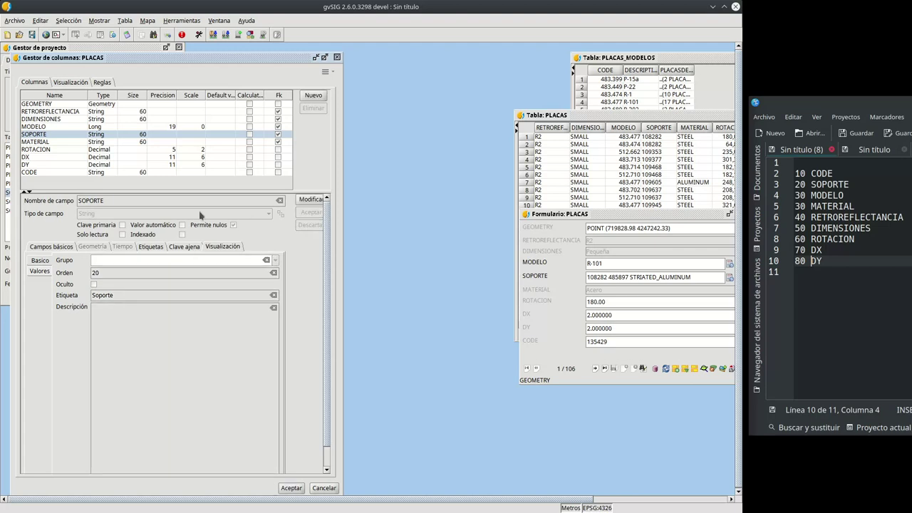
- Set the MATERIAL field's label to Material and its order to 30, and accept the changes
click(34, 143)
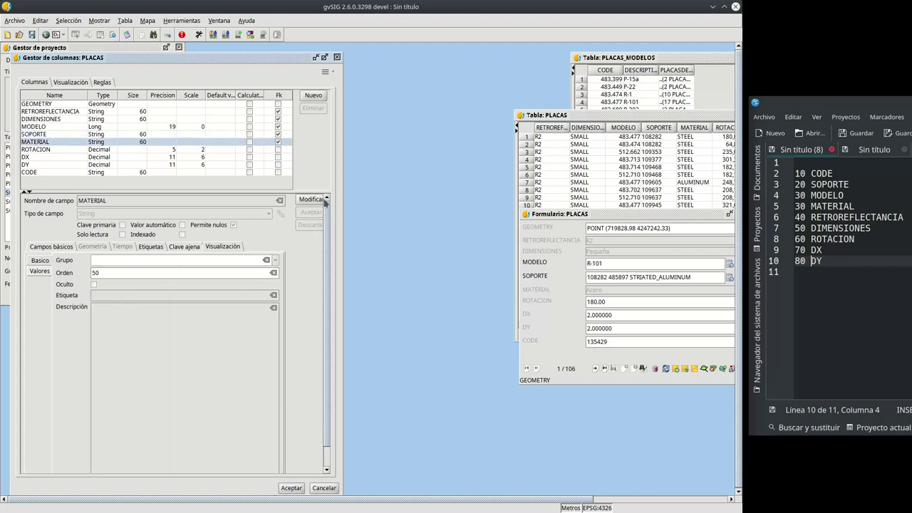
click(127, 261)
click(112, 295)
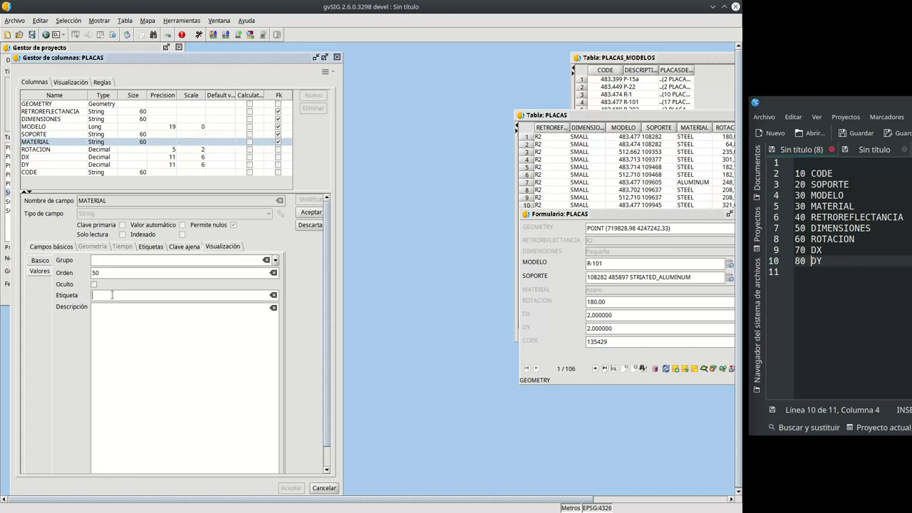
text(Material)
click(125, 276)
text(30)
click(310, 212)
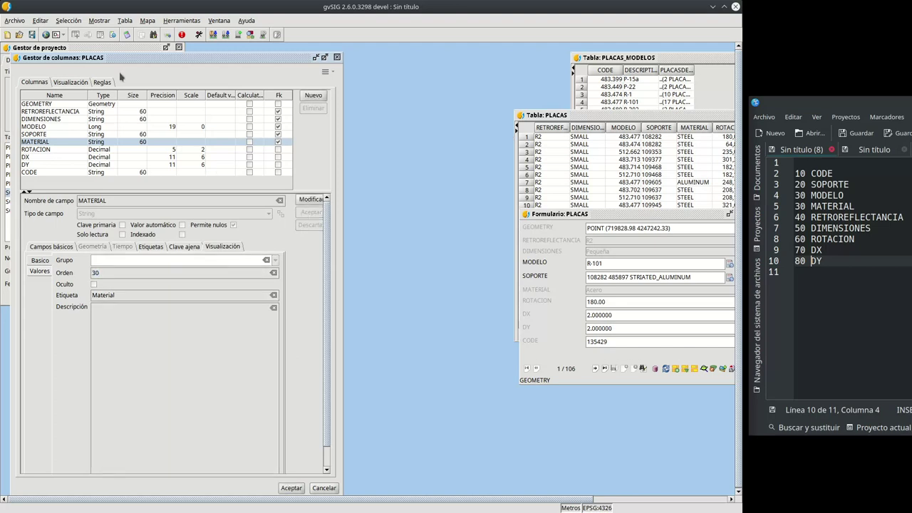
- Set the ROTACION field's label to Rotacion and accept the change
click(41, 149)
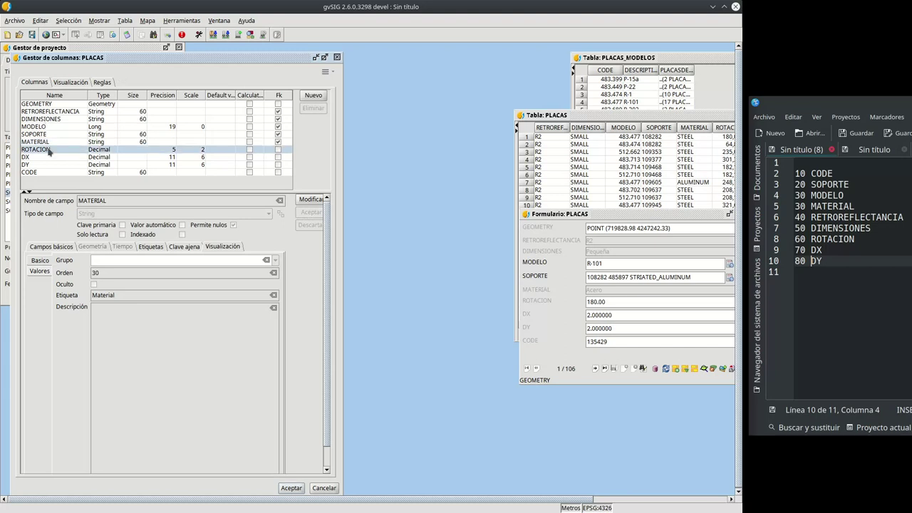
click(308, 200)
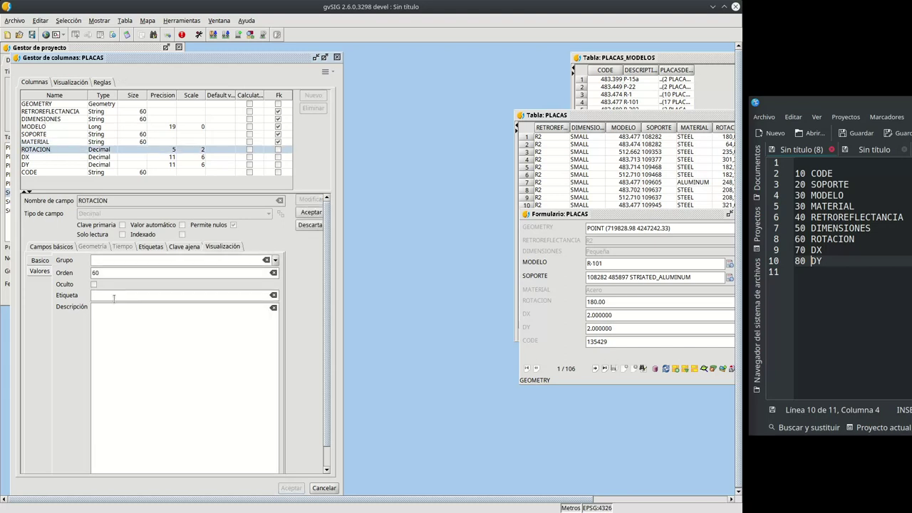
text(Rotacion)
click(311, 212)
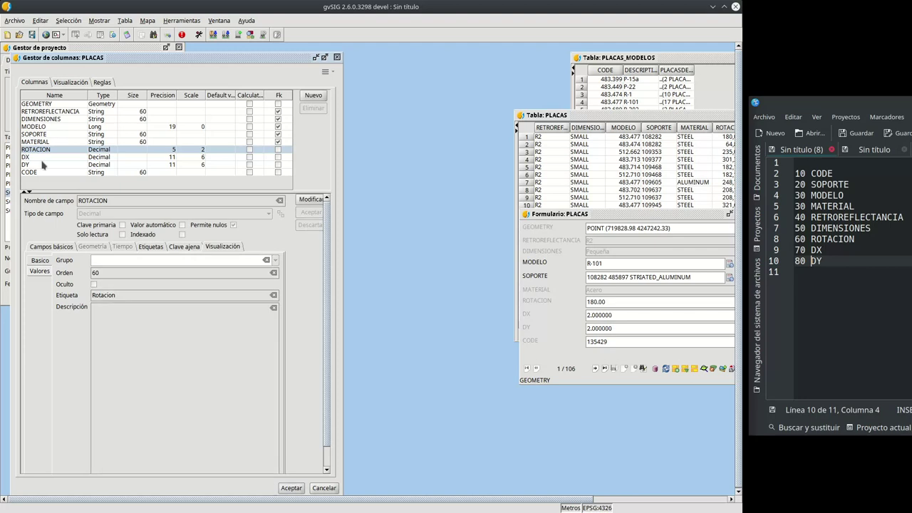
- Set the DX field's label to Desplazamiento en X, copy that text and accept the change
click(41, 158)
click(310, 199)
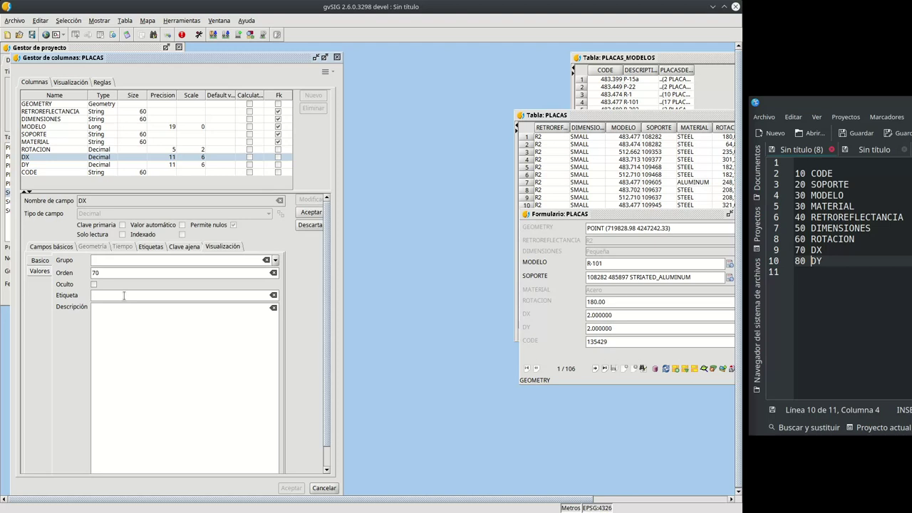
text(Desplazamiento en X)
key(ctrl+a)
key(ctrl+c)
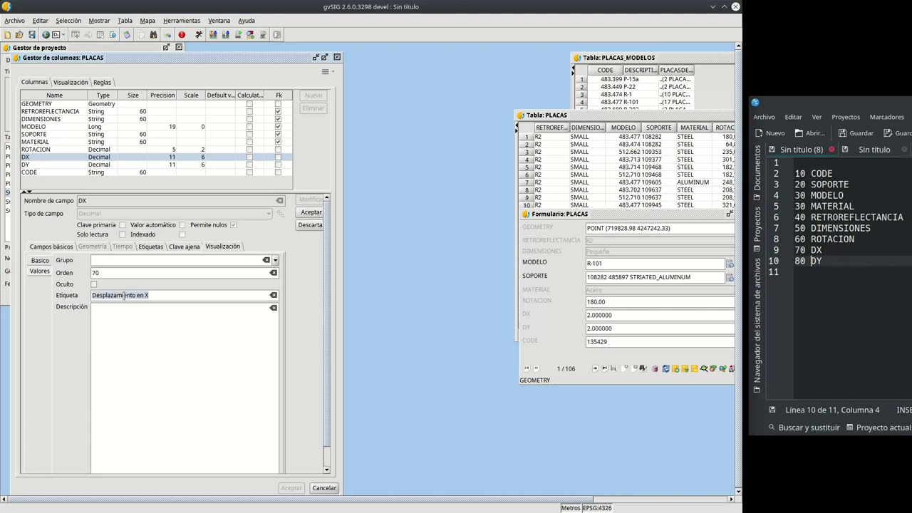
click(312, 212)
- Set the DY field's label to Desplazamiento en Y by adapting the copied text, and accept the change
click(69, 165)
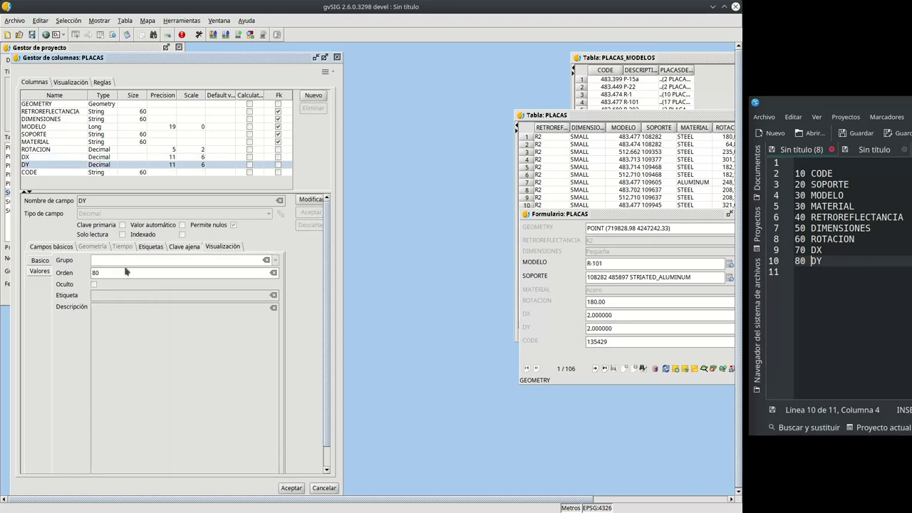
click(144, 260)
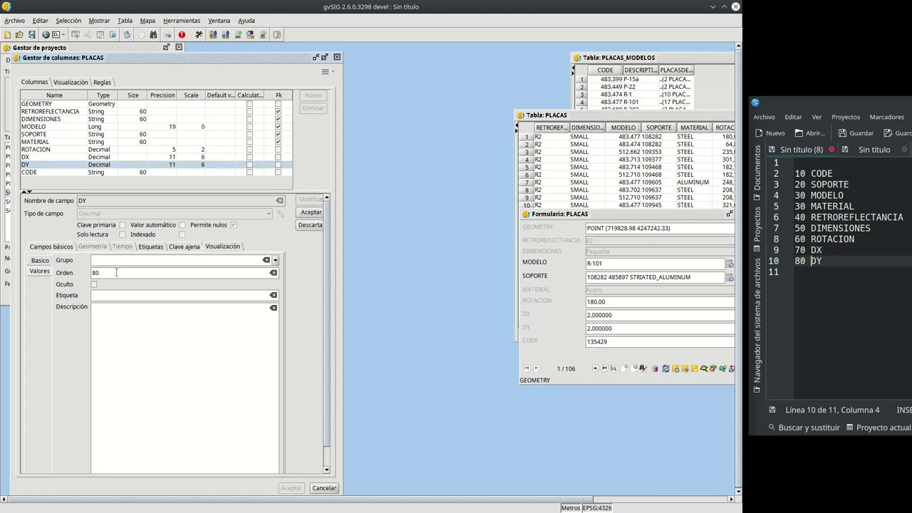
click(117, 295)
key(ctrl+v)
key(BackSpace)
text(Y)
click(312, 212)
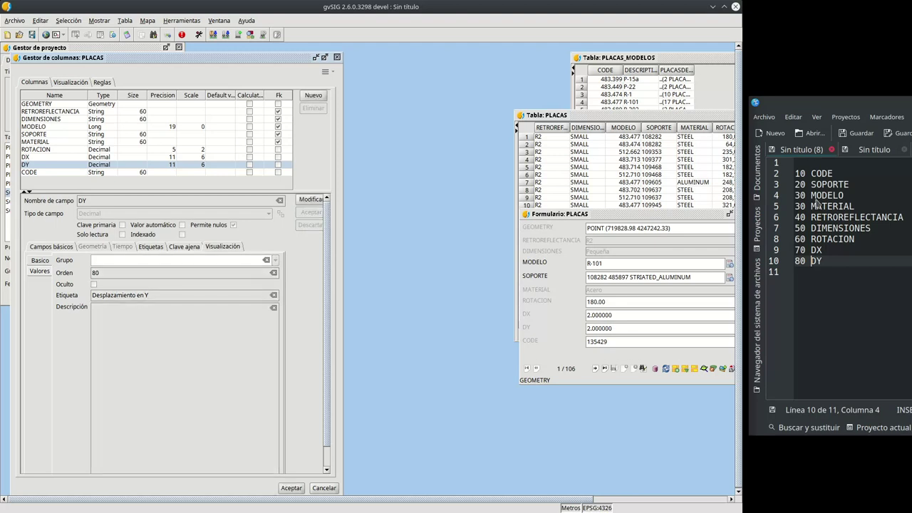
- Set the MATERIAL field's order to 35 so it follows MODELO, and accept the PLACAS column changes
click(35, 127)
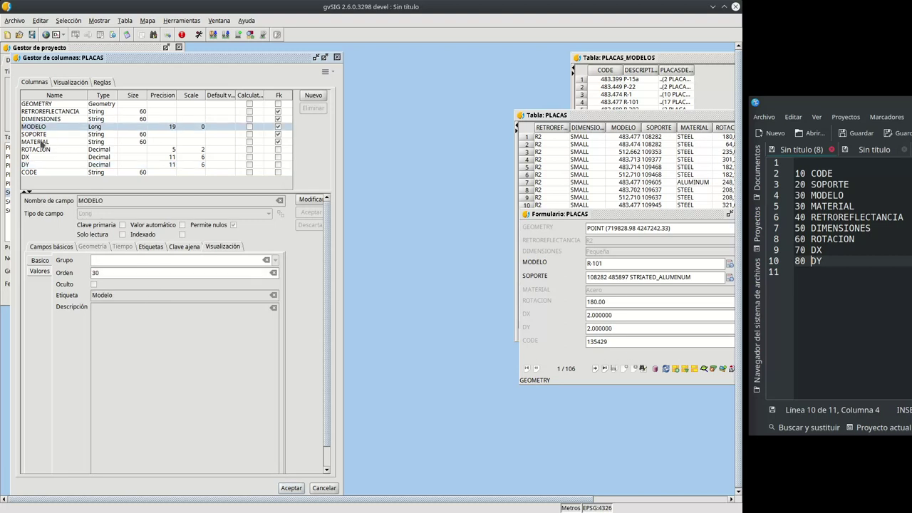
click(42, 143)
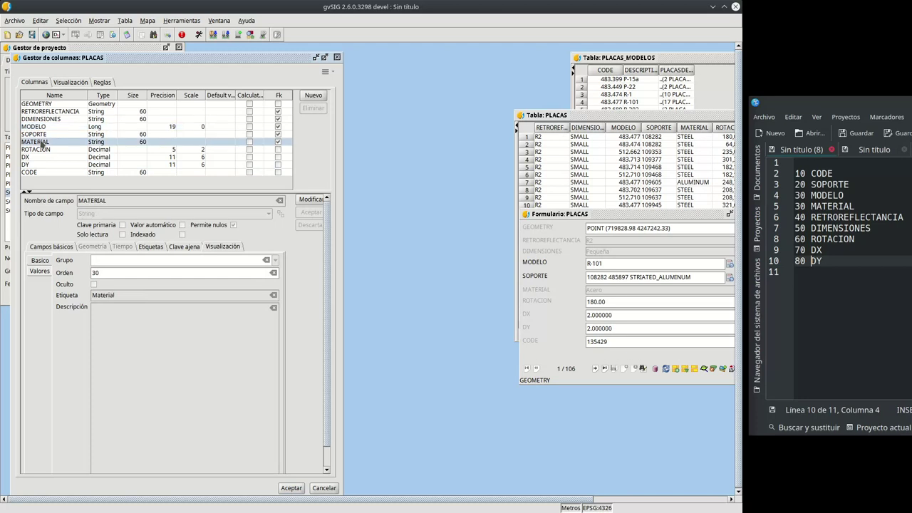
click(311, 199)
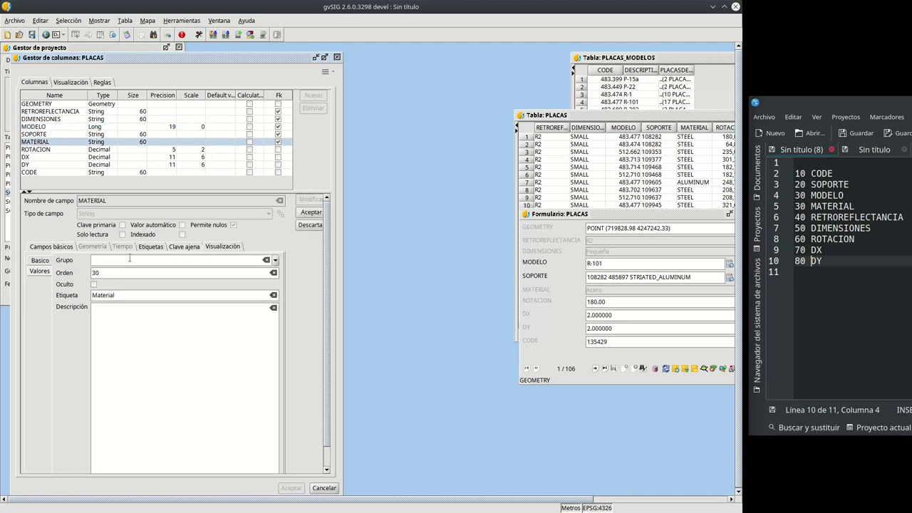
click(105, 269)
click(112, 273)
key(BackSpace)
text(5)
click(309, 214)
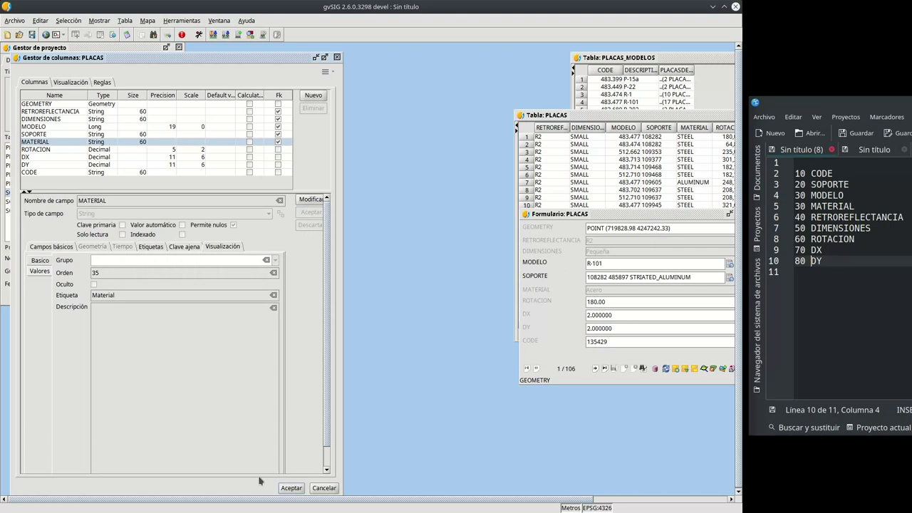
click(293, 487)
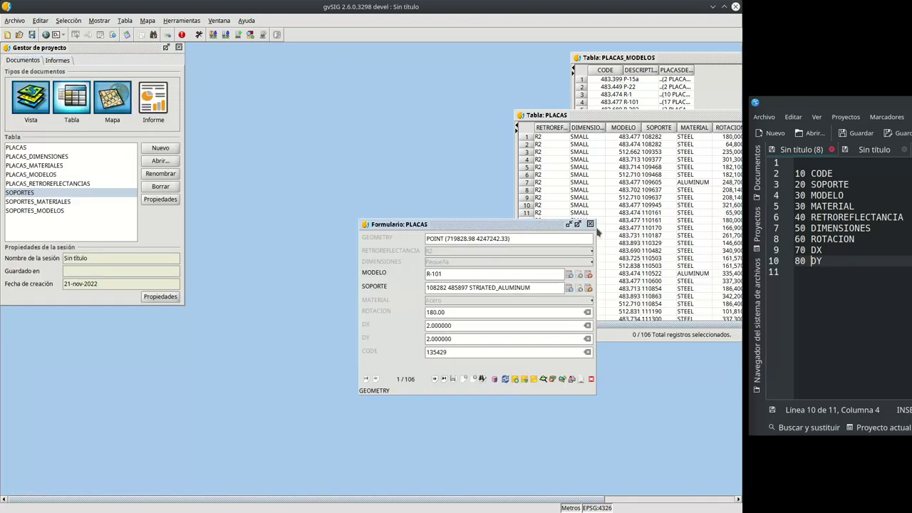
- Reopen the PLACAS form to review its field labels and order, and close it
click(590, 224)
click(124, 21)
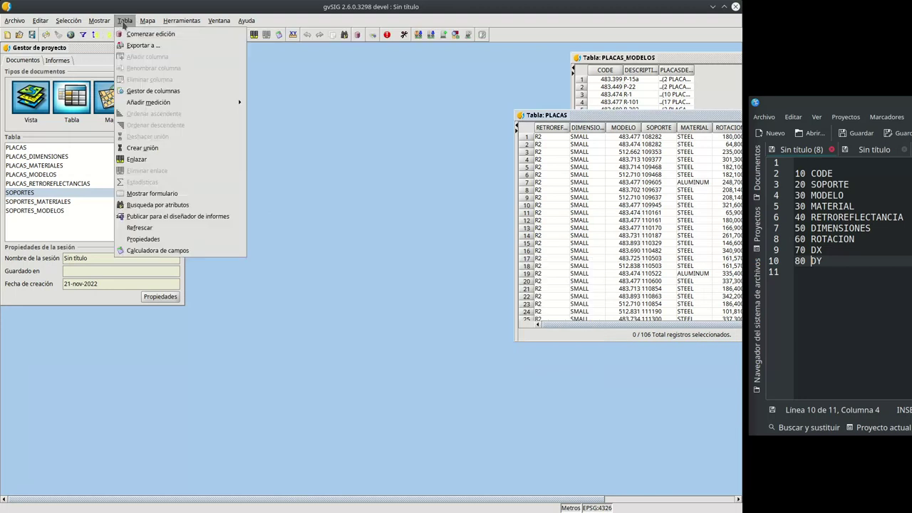
click(209, 196)
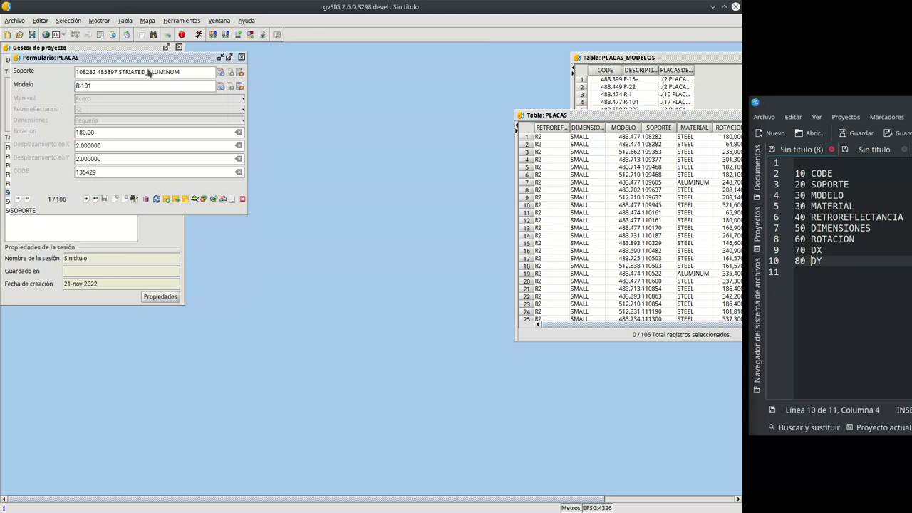
drag(142, 57, 398, 164)
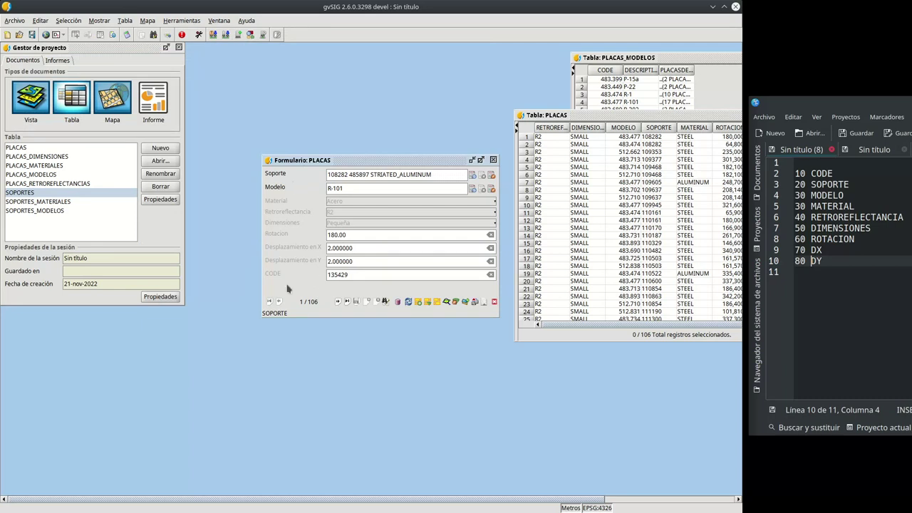
click(493, 160)
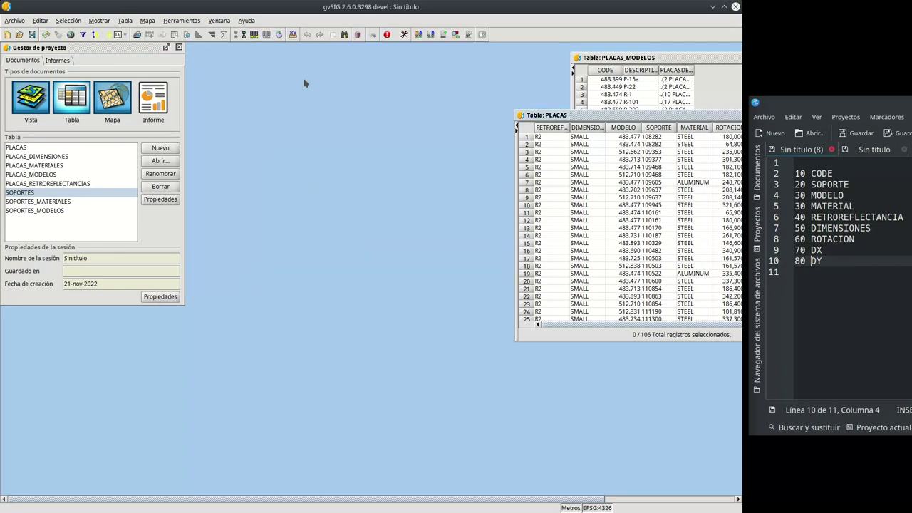
- Open the column manager for the PLACAS table, maximize it along with the main window, and select the CODE field
click(122, 21)
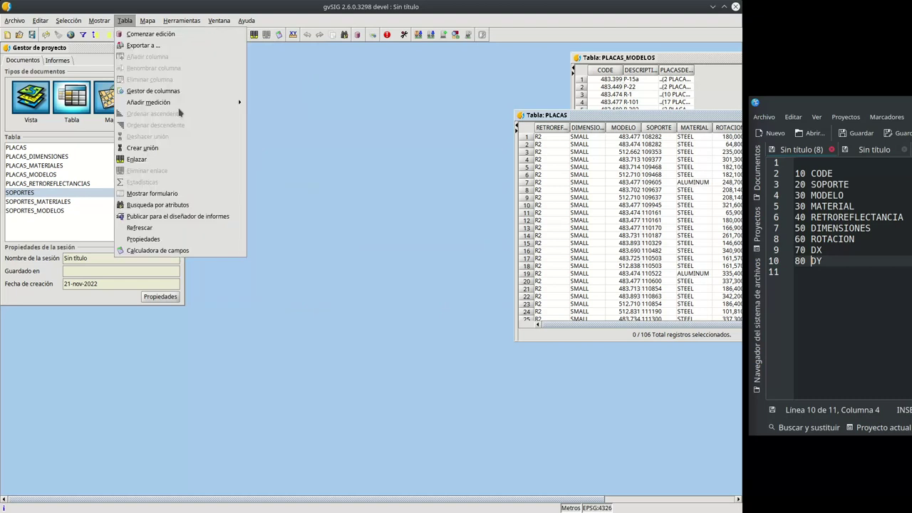
click(178, 90)
click(358, 274)
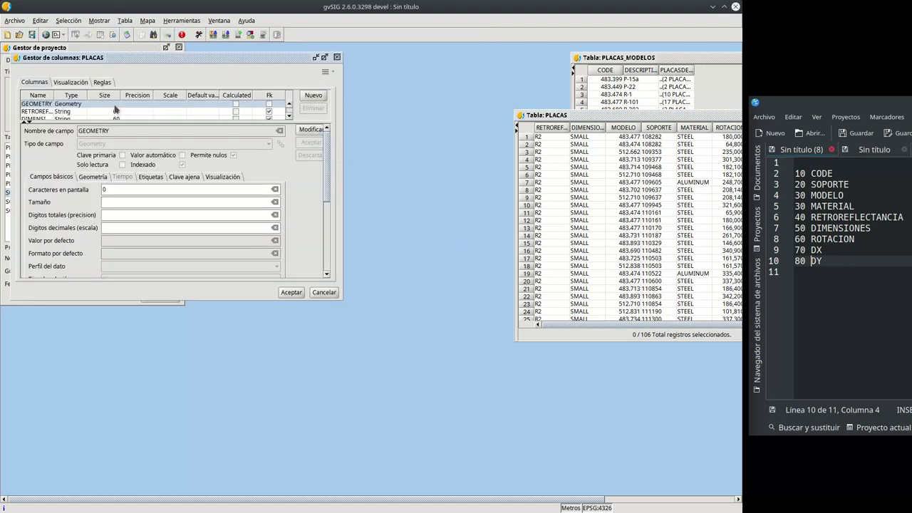
click(323, 57)
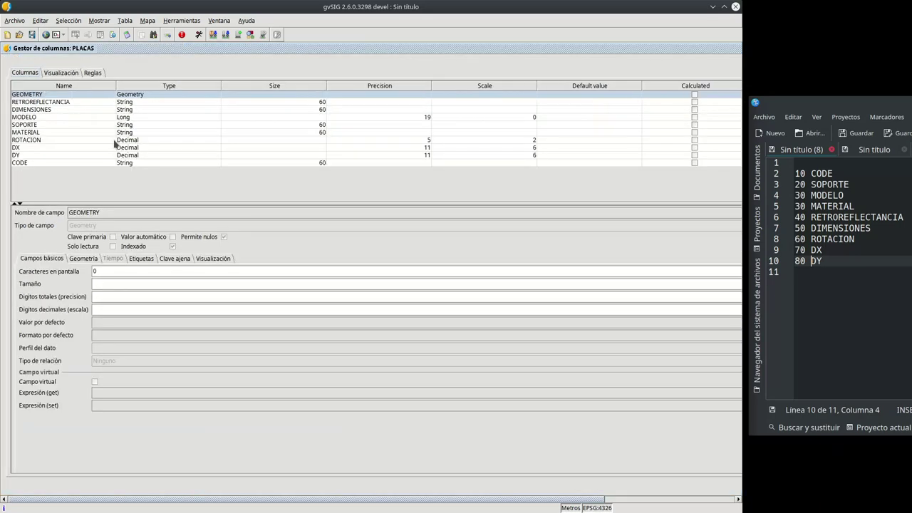
click(65, 154)
click(29, 162)
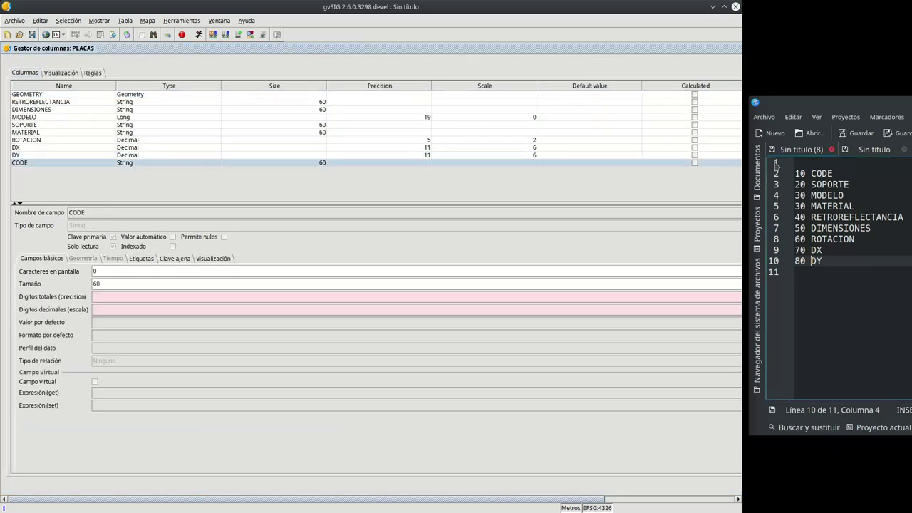
click(723, 6)
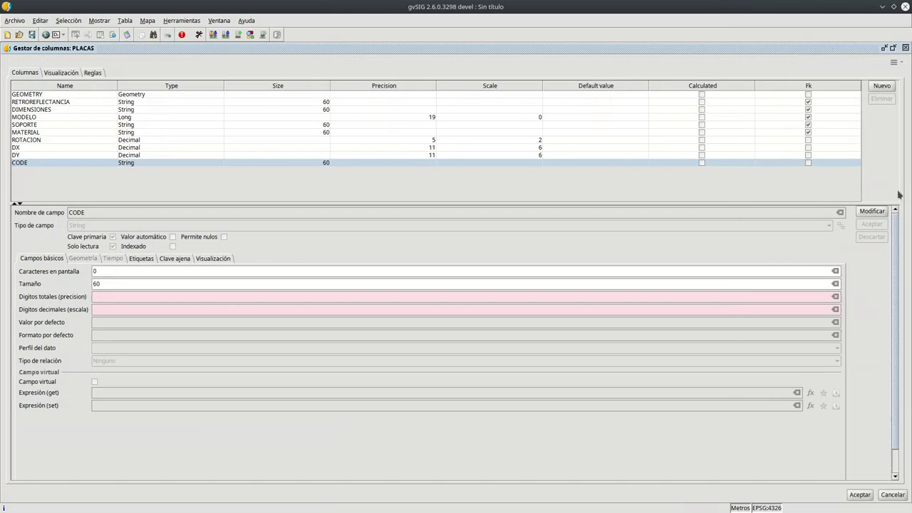
- Set the CODE field's order to 10 and its label to Codigo, and accept the PLACAS column changes
click(872, 211)
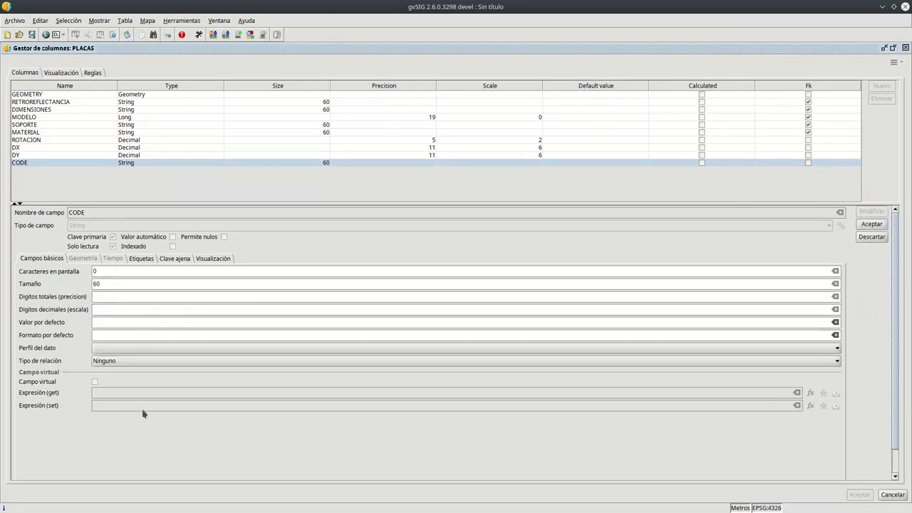
click(144, 260)
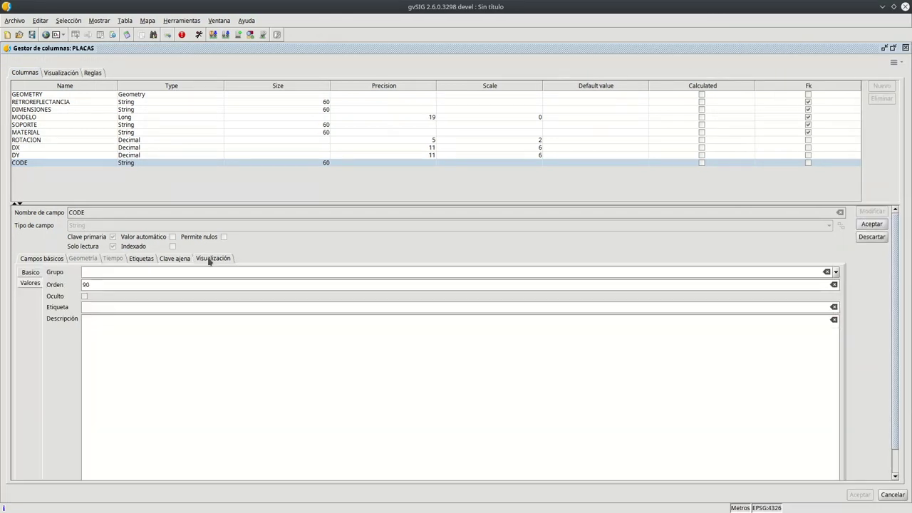
click(93, 307)
click(83, 285)
key(Delete)
key(Delete)
text(10)
click(97, 307)
text(Co)
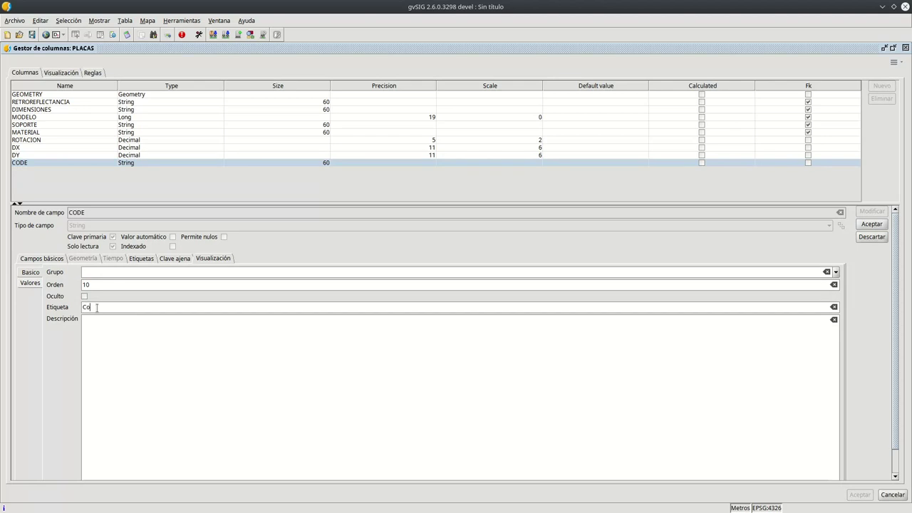
text(dig)
click(871, 224)
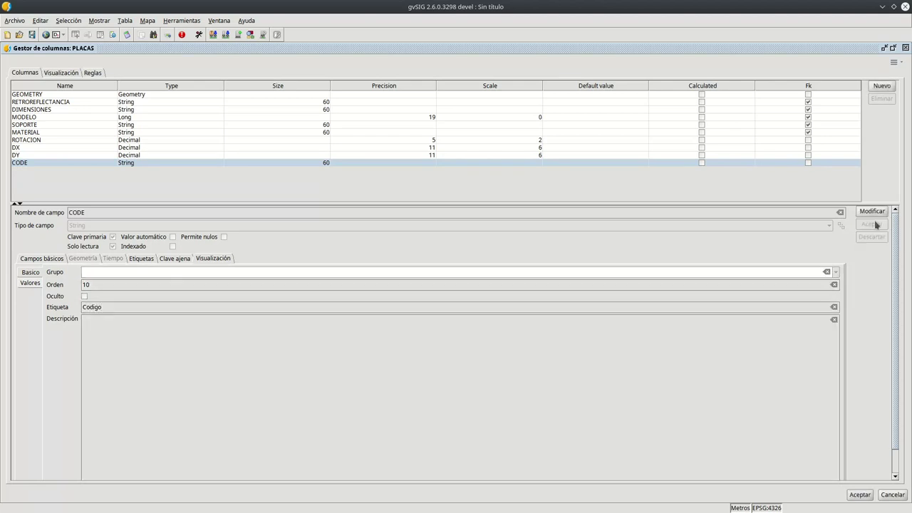
click(857, 495)
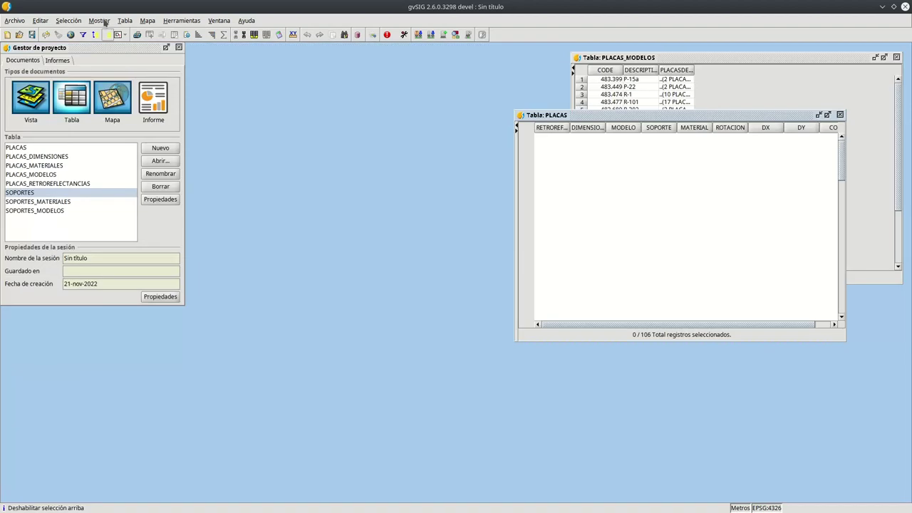
- Show the PLACAS form again and place it beside the tables to review the labels and field order
click(133, 20)
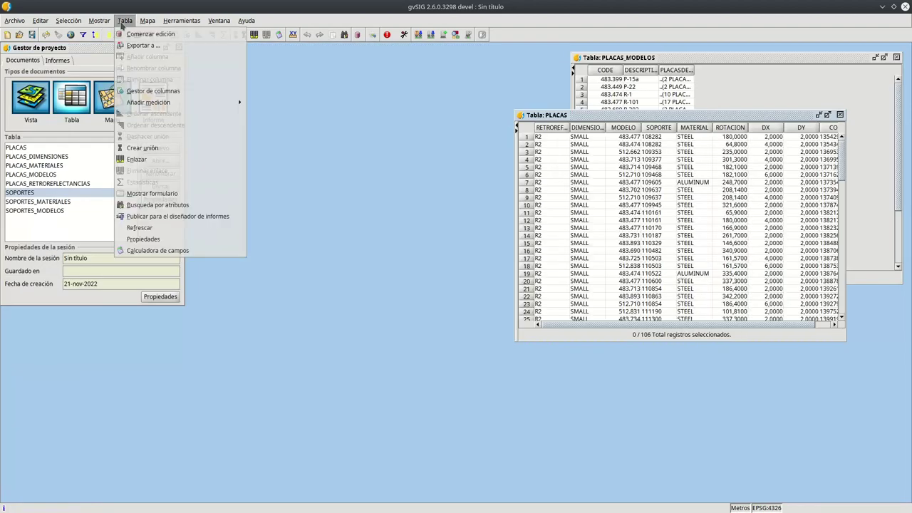
click(199, 195)
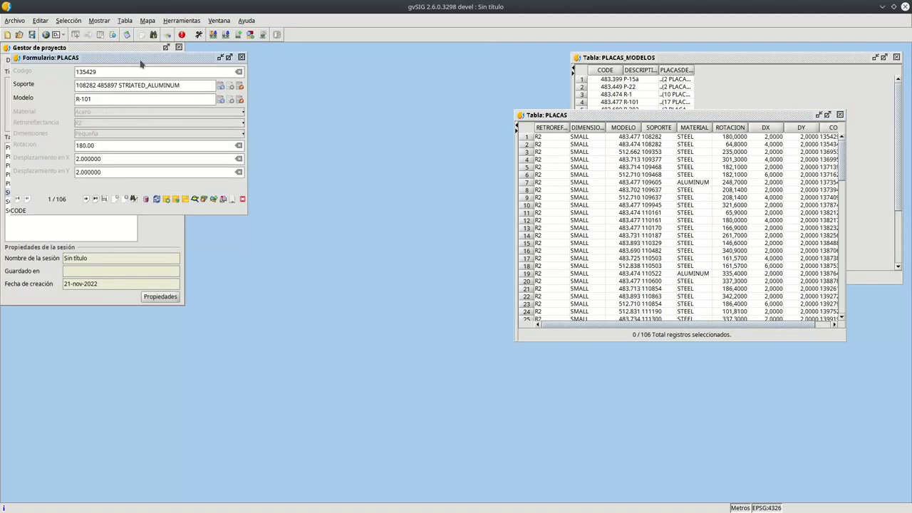
drag(140, 60, 448, 194)
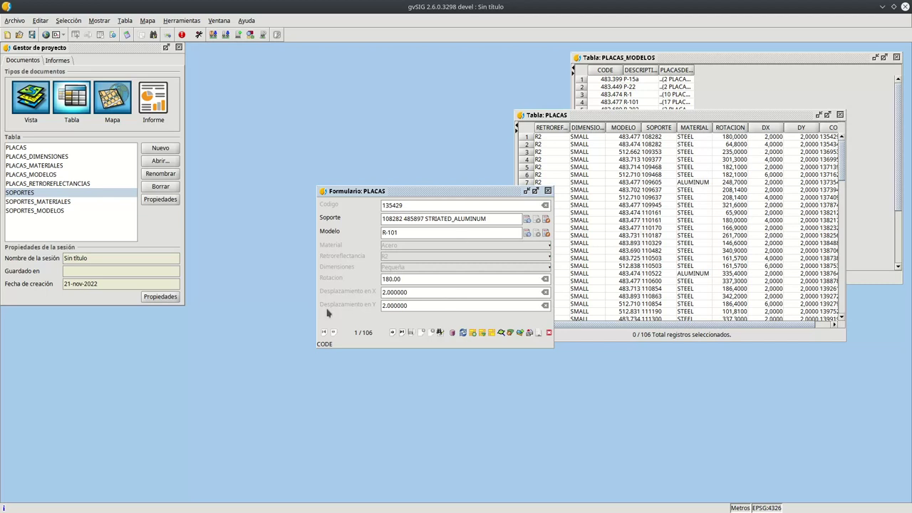
- View the linked support and model records from the PLACAS form's Soporte and Modelo fields
click(546, 221)
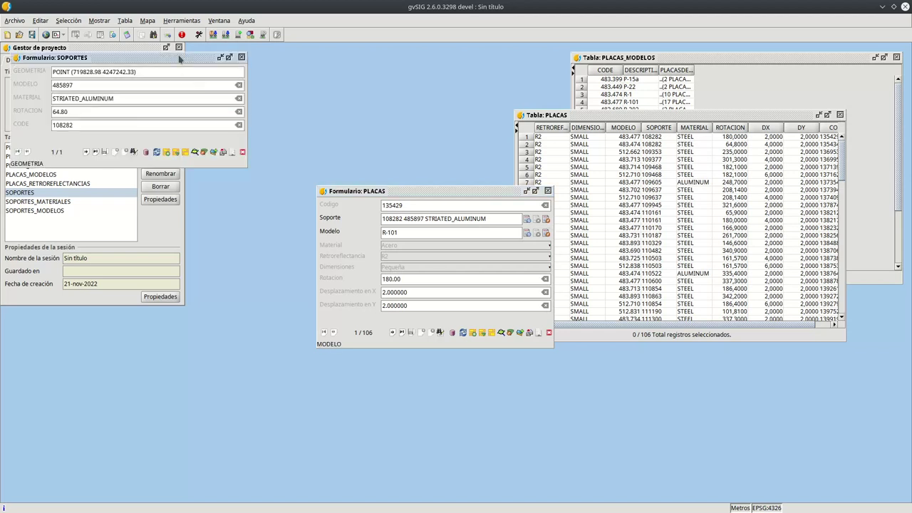
click(241, 57)
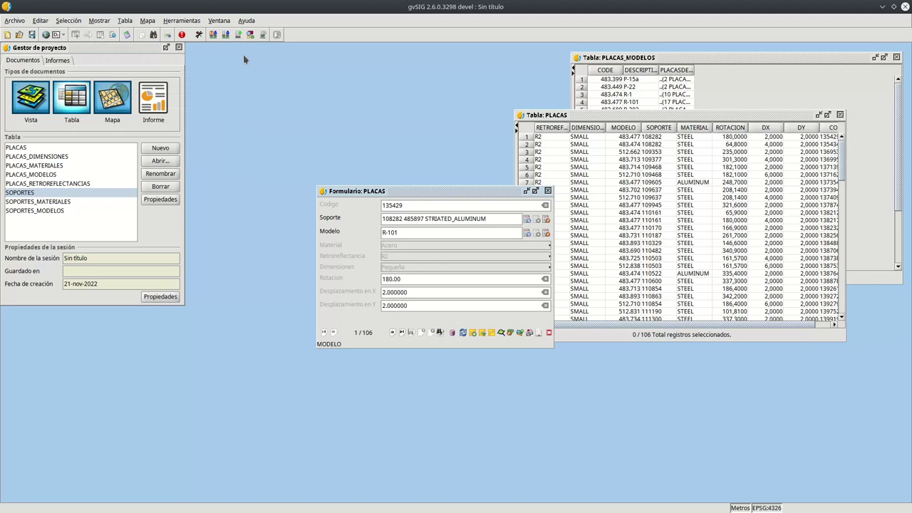
click(546, 233)
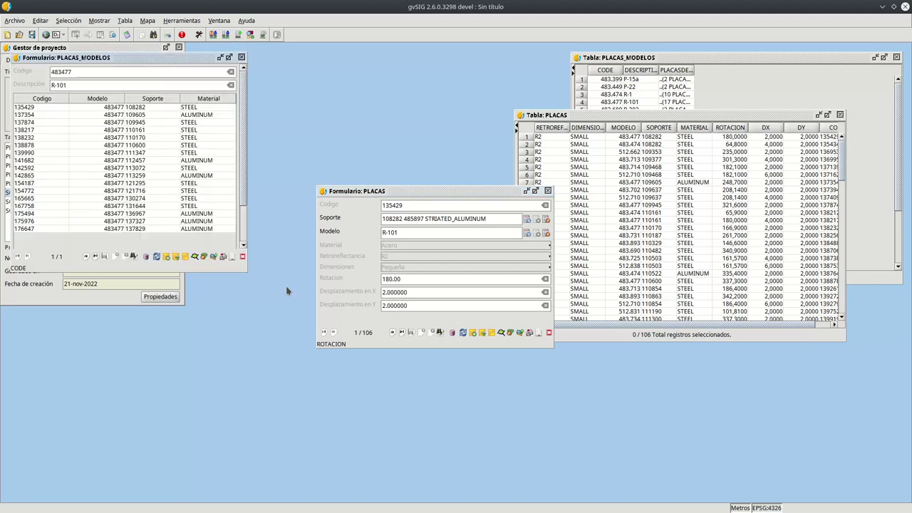
drag(87, 61, 667, 142)
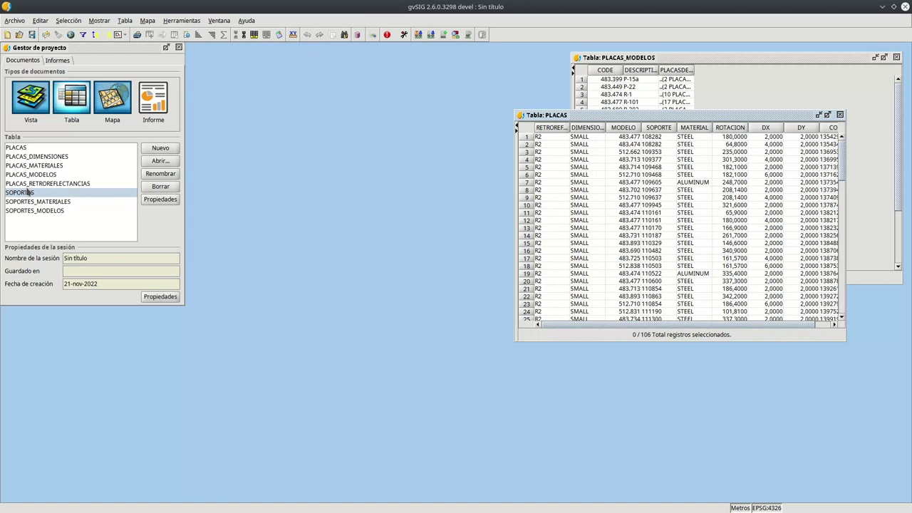
- Open the SOPORTES table, show its form and place the form in the free area below the tables
click(46, 175)
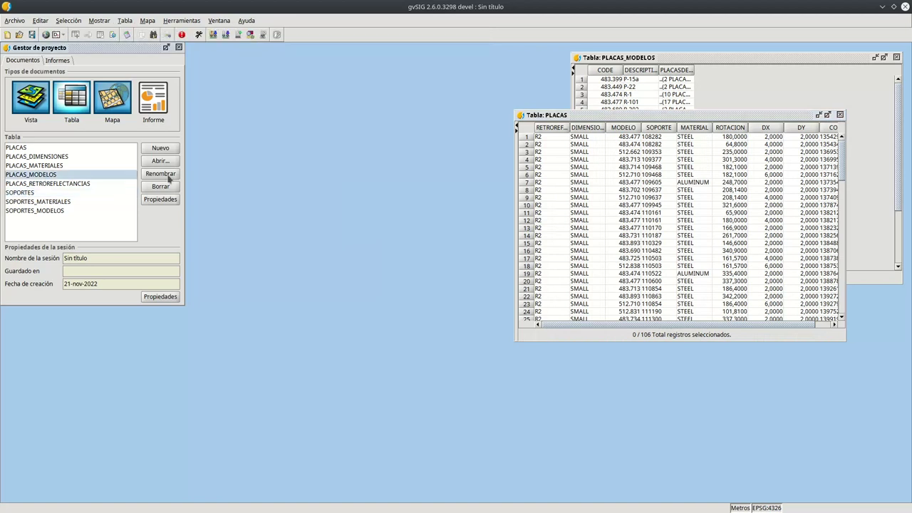
click(11, 193)
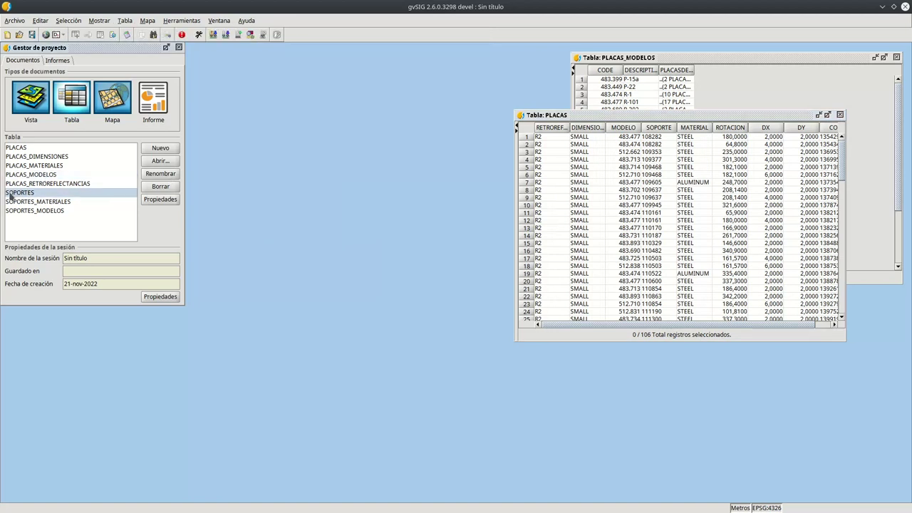
click(167, 165)
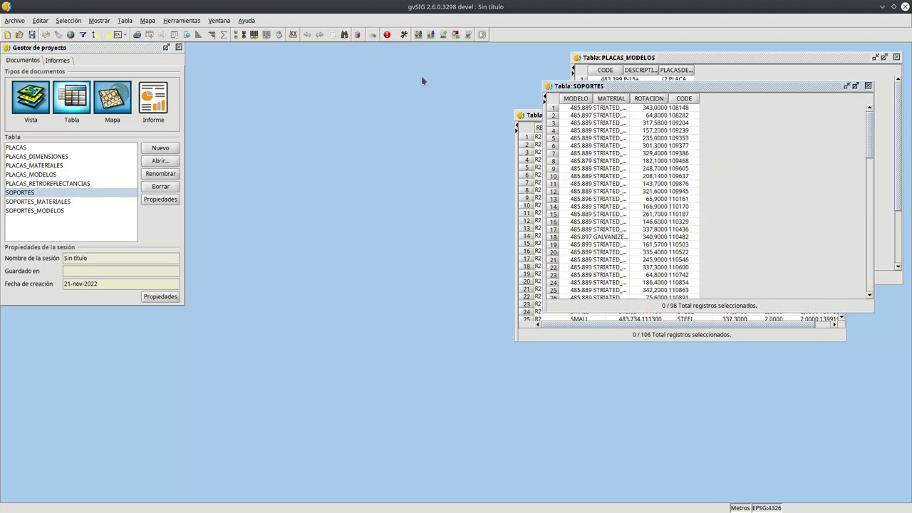
click(126, 20)
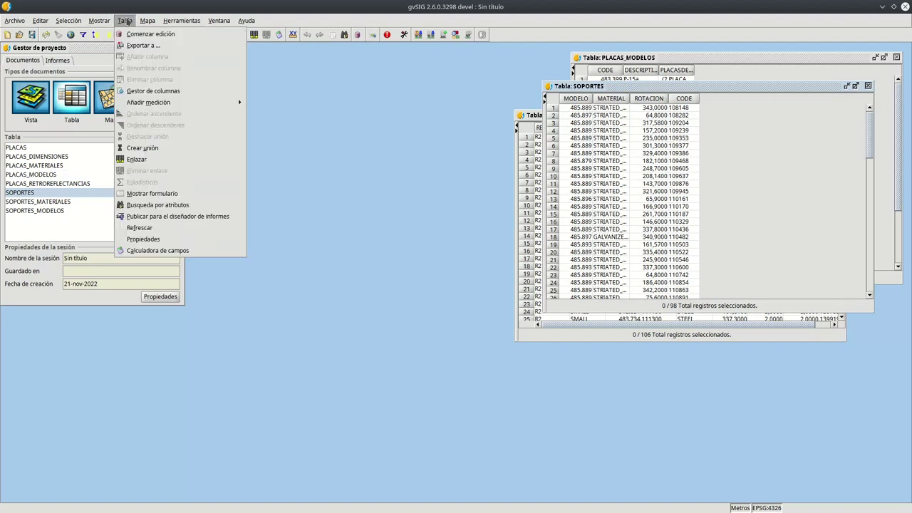
click(182, 195)
drag(155, 61, 798, 386)
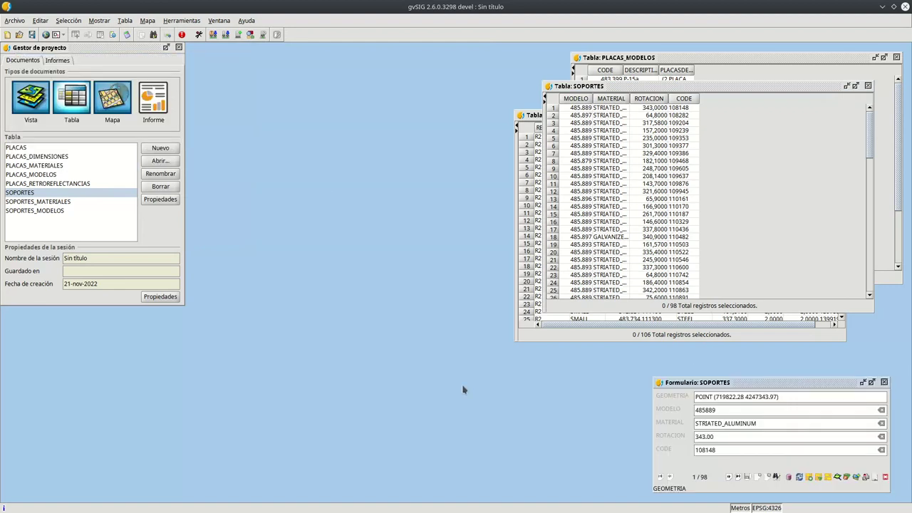
- Open the column manager for the SOPORTES table and enlarge its window downward
click(124, 22)
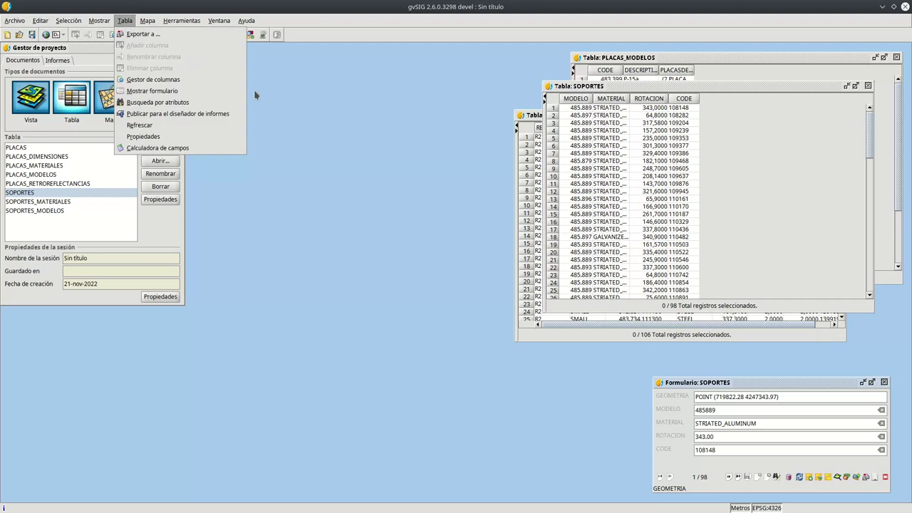
click(170, 79)
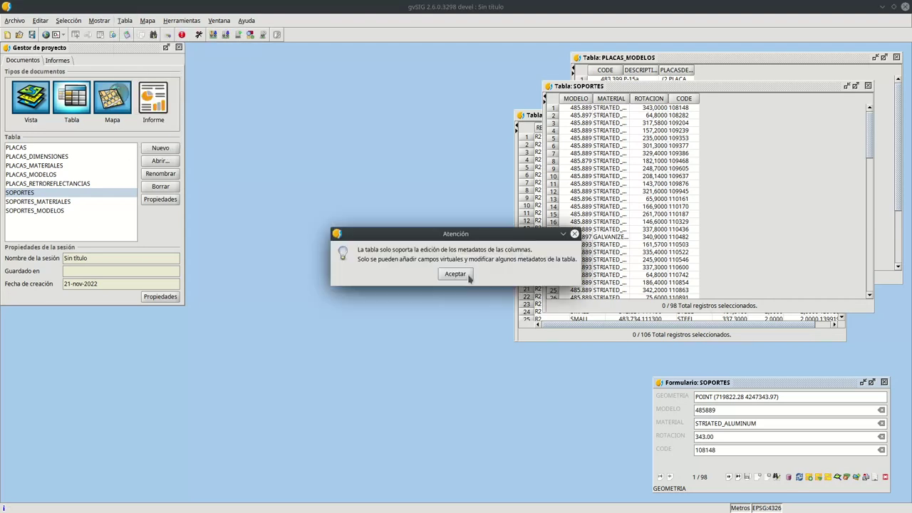
click(468, 276)
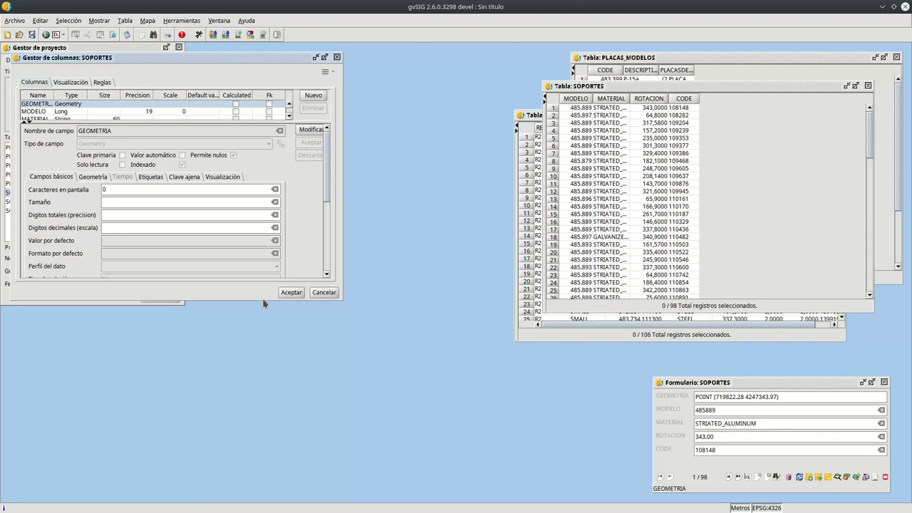
drag(263, 296, 314, 497)
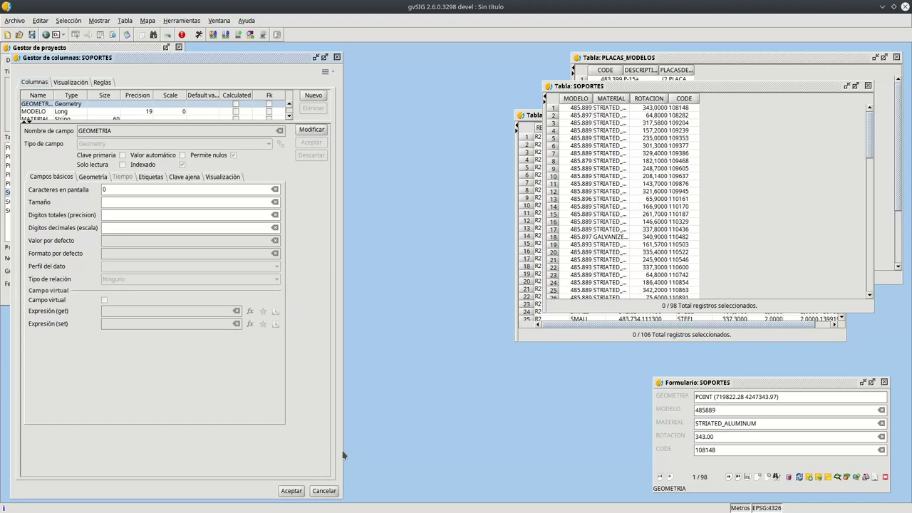
- Widen the column manager, enlarge its field list and give the CODE field the label Codigo and display order 10
drag(343, 455, 389, 455)
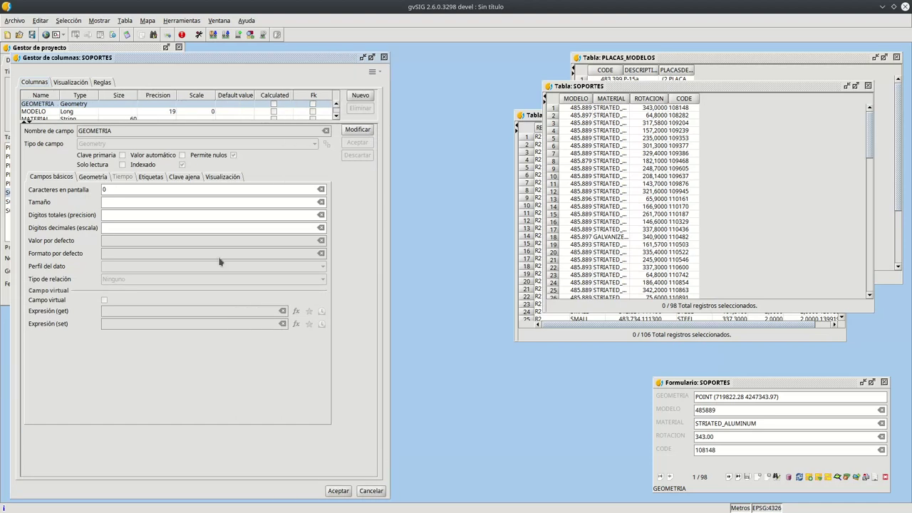
drag(270, 122, 40, 139)
click(40, 134)
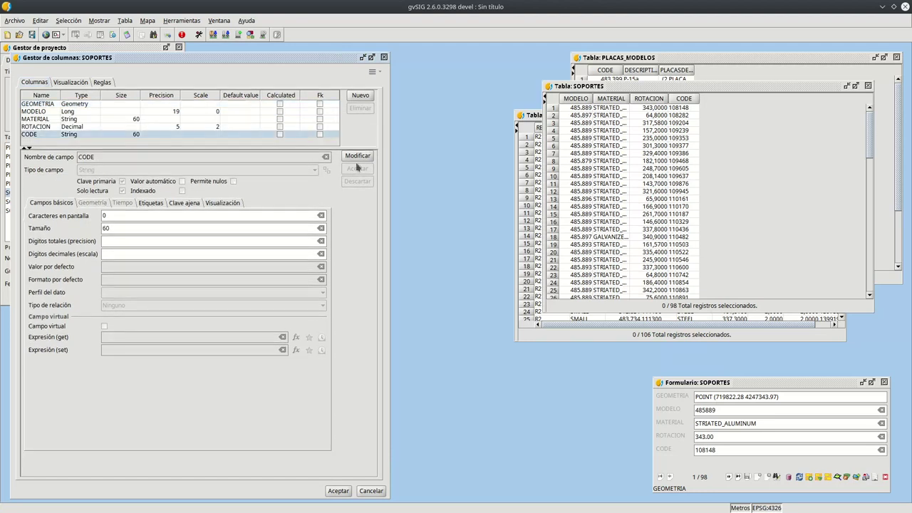
click(357, 156)
click(222, 203)
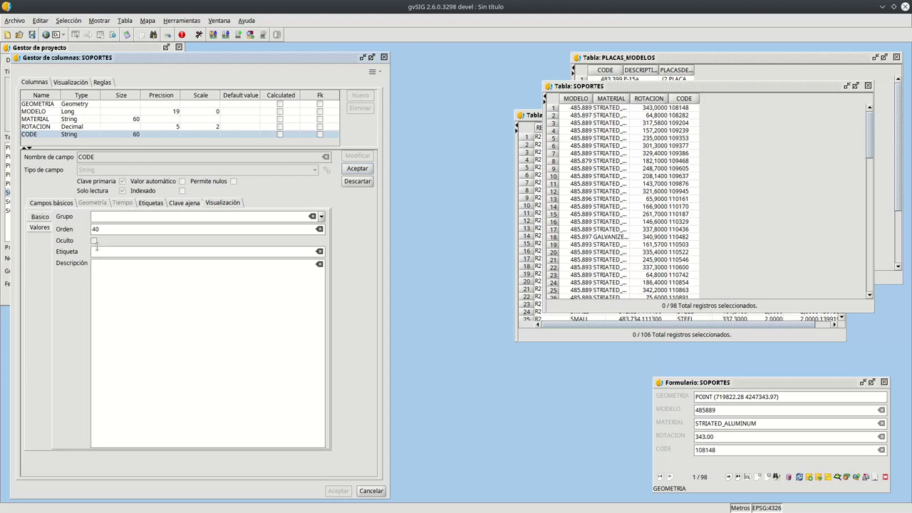
text(Codigo)
key(Tab)
key(Tab)
text(10)
click(358, 171)
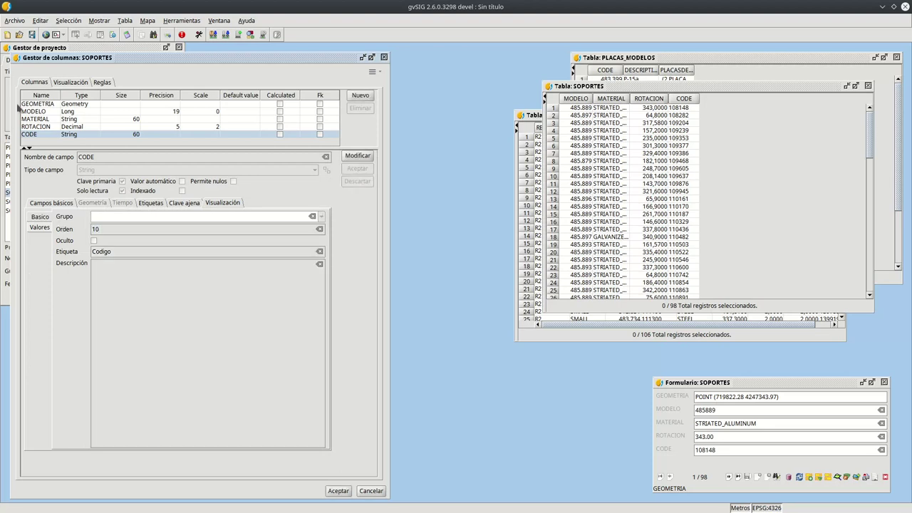
- Mark the GEOMETRIA field of the SOPORTES table as hidden and apply the change
click(60, 105)
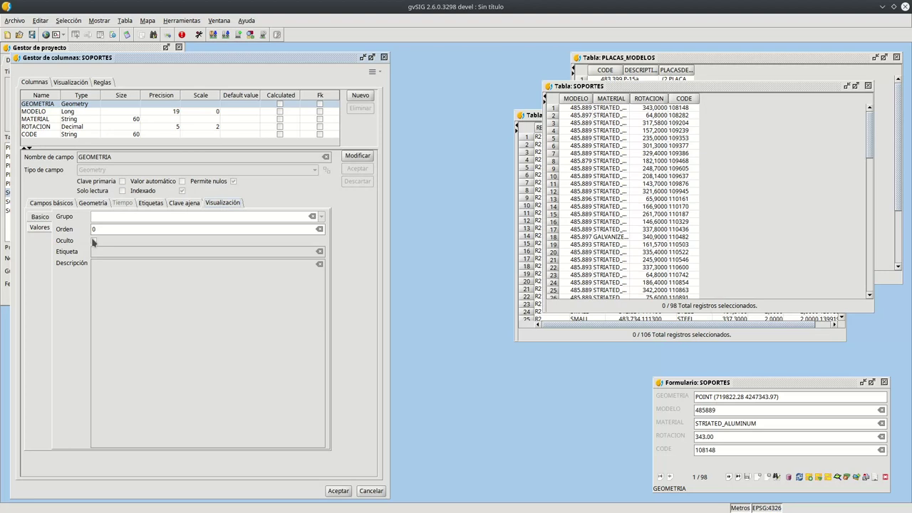
click(93, 242)
click(93, 241)
click(357, 169)
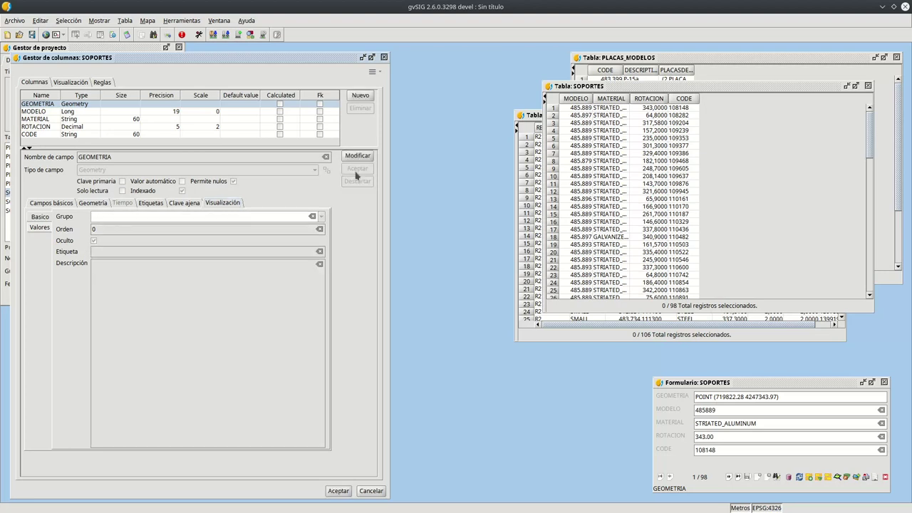
- Start modifying the MODELO field and set its label to Modelo
click(48, 114)
click(355, 156)
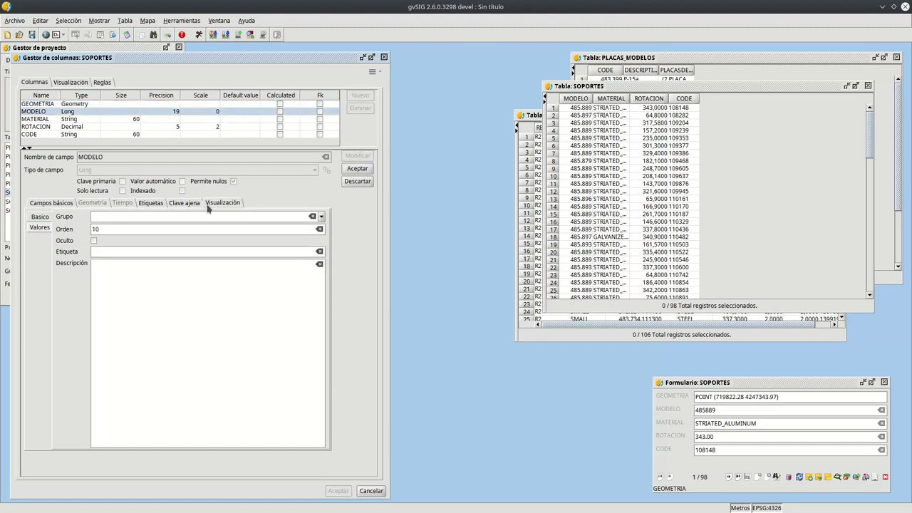
click(110, 247)
text(Modelo)
- Make MODELO a foreign key to the SOPORTES_MODELOS table, using CODE as its code field
click(184, 202)
click(71, 219)
click(322, 253)
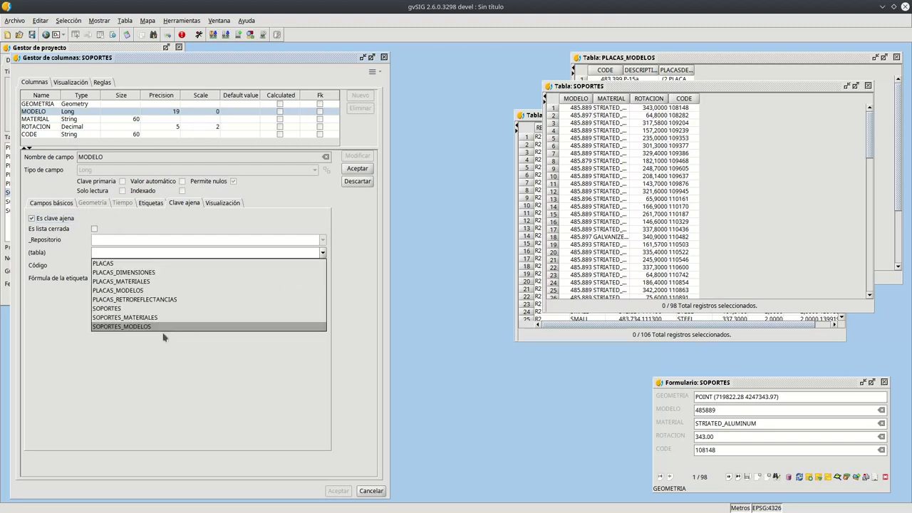
click(179, 326)
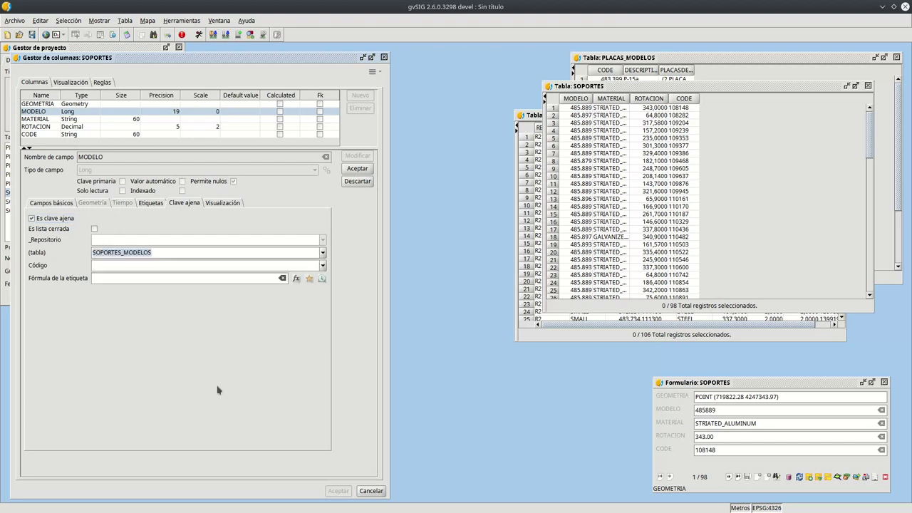
click(324, 266)
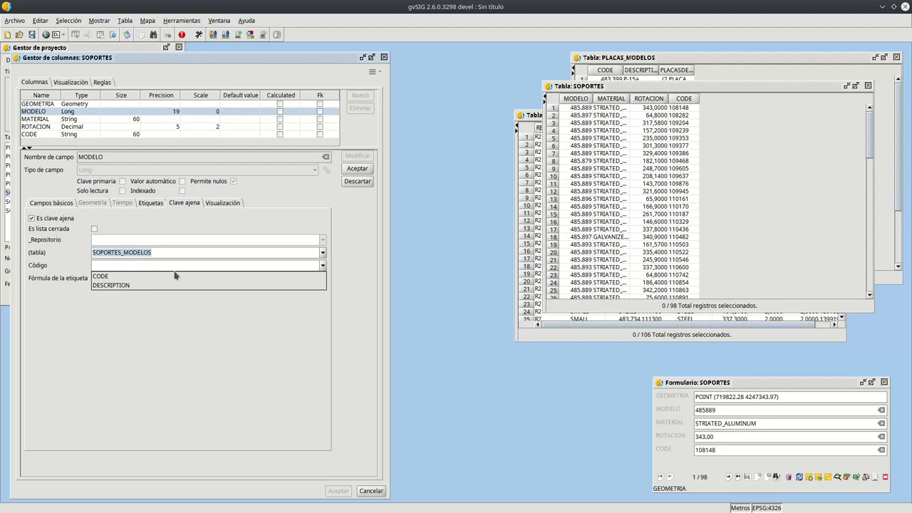
click(145, 277)
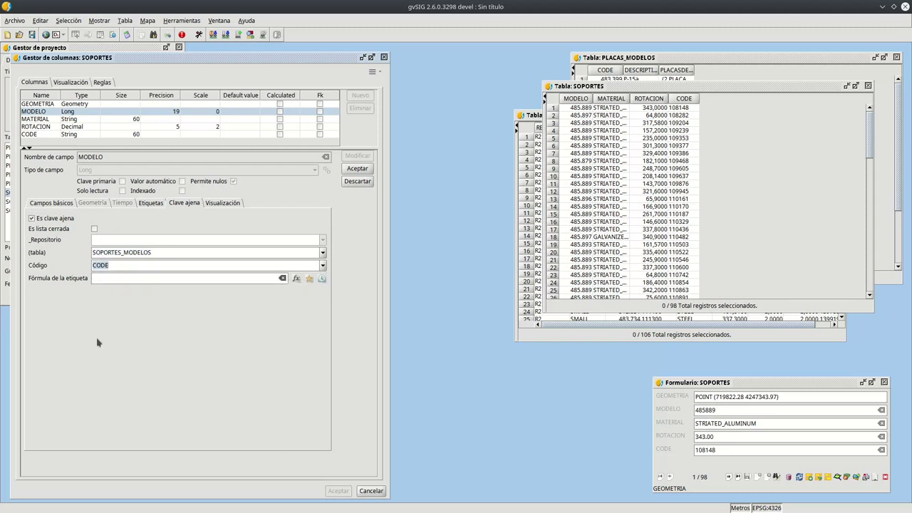
- Switch to Gwenview to check how soportes relates to soportes_modelos in the data model diagram, and return to gvSIG
key(alt+Tab)
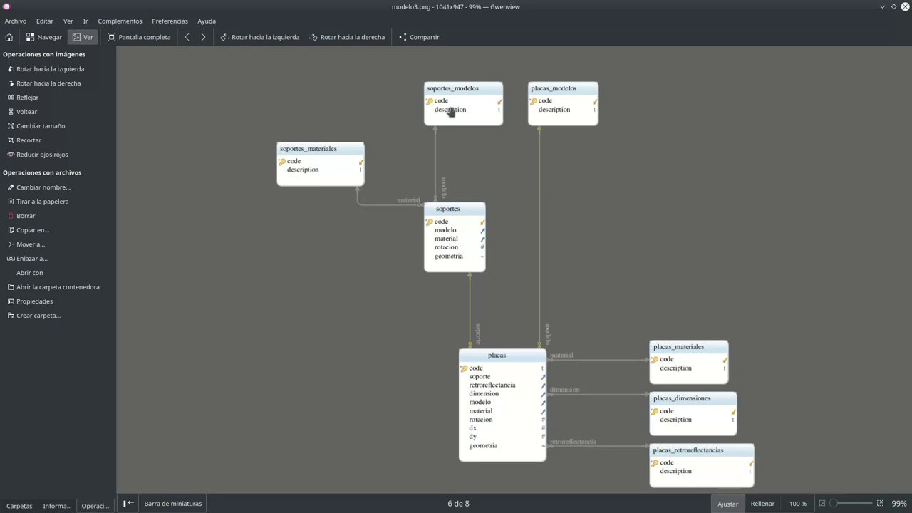
double_click(339, 14)
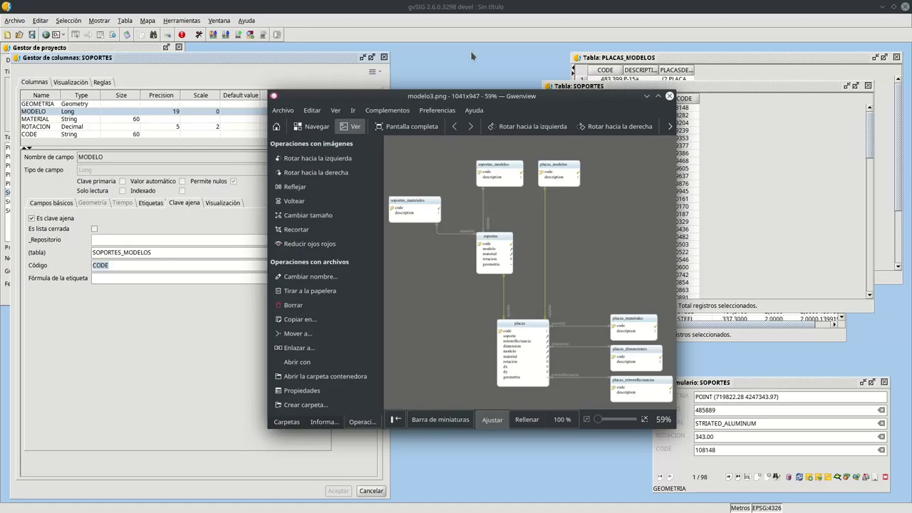
click(132, 361)
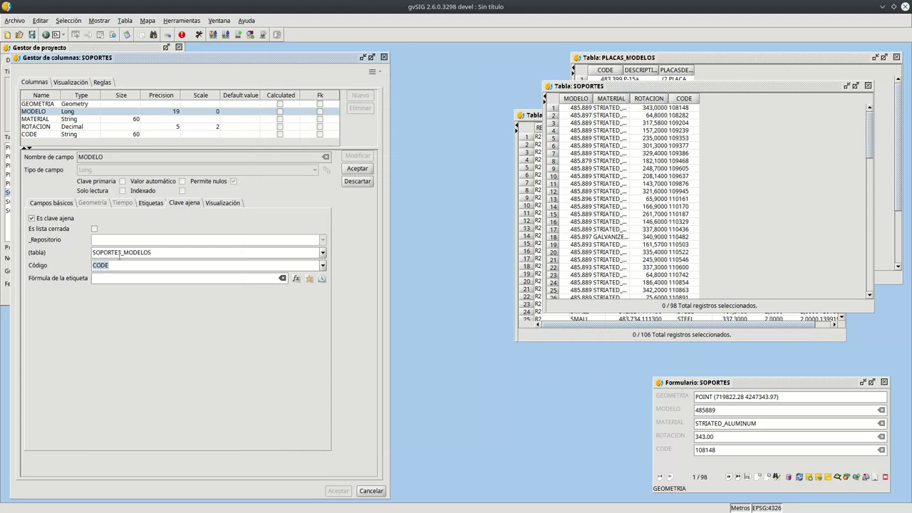
- Build the MODELO foreign key's label formula as SOPORTES_MODELOS.DESCRIPTION and apply the field changes
click(296, 280)
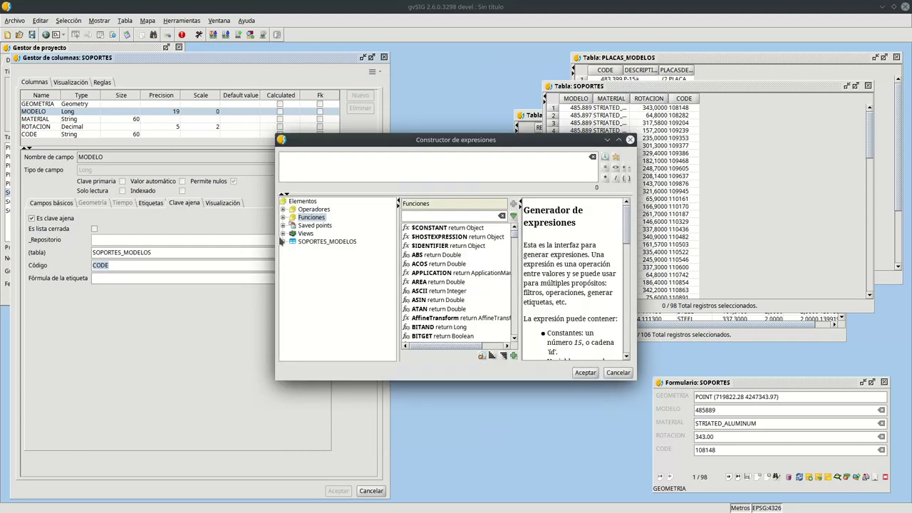
click(325, 257)
double_click(325, 258)
click(590, 374)
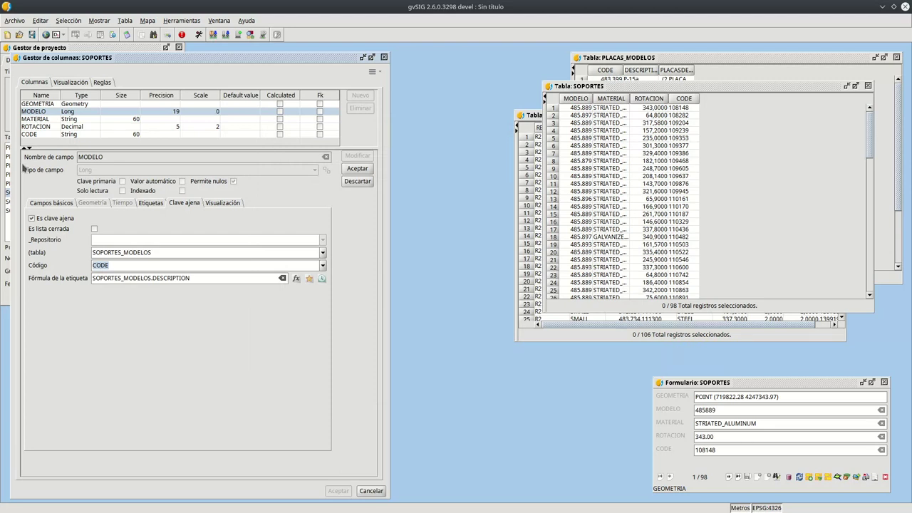
click(356, 169)
- Make the MATERIAL field a closed-list foreign key to the SOPORTES_MATERIALES table, using CODE as its code field
click(132, 119)
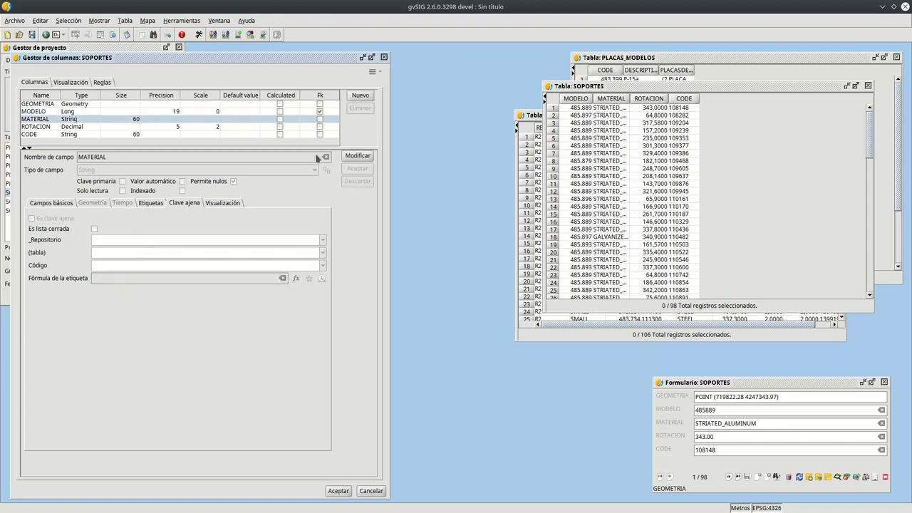
click(356, 156)
click(70, 218)
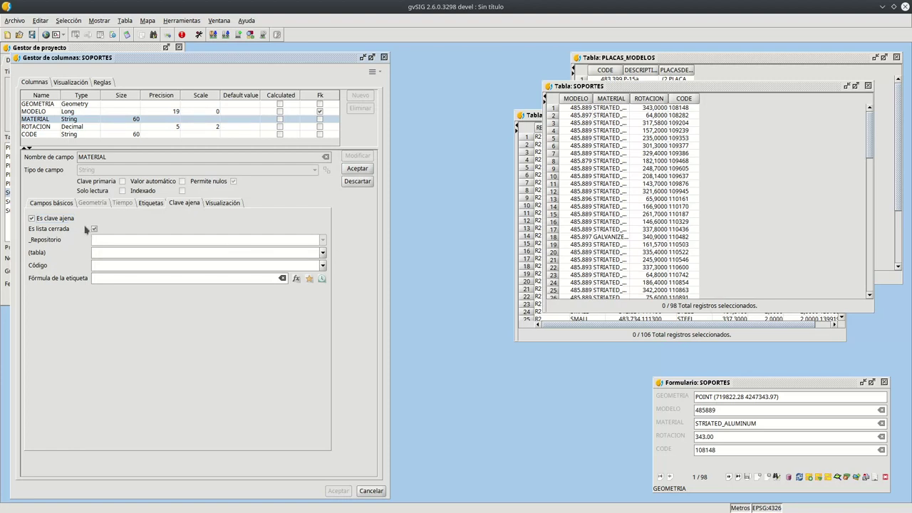
click(322, 253)
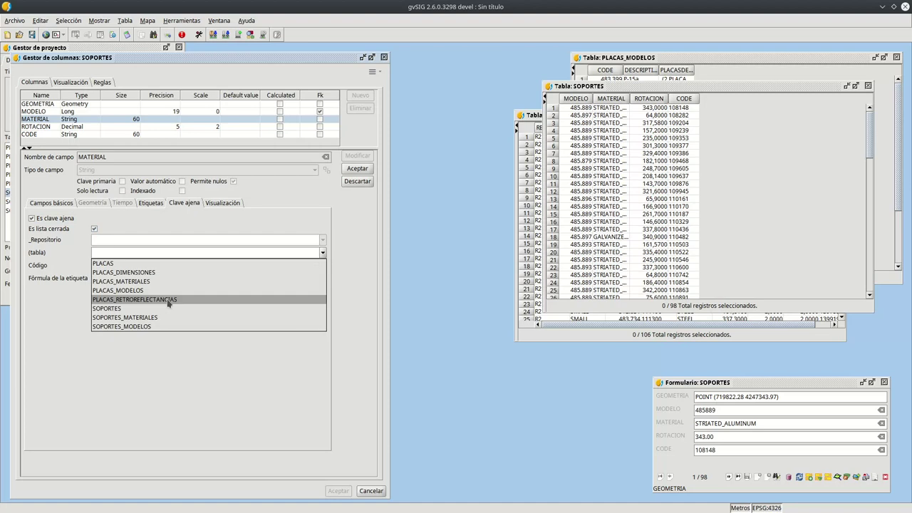
click(169, 318)
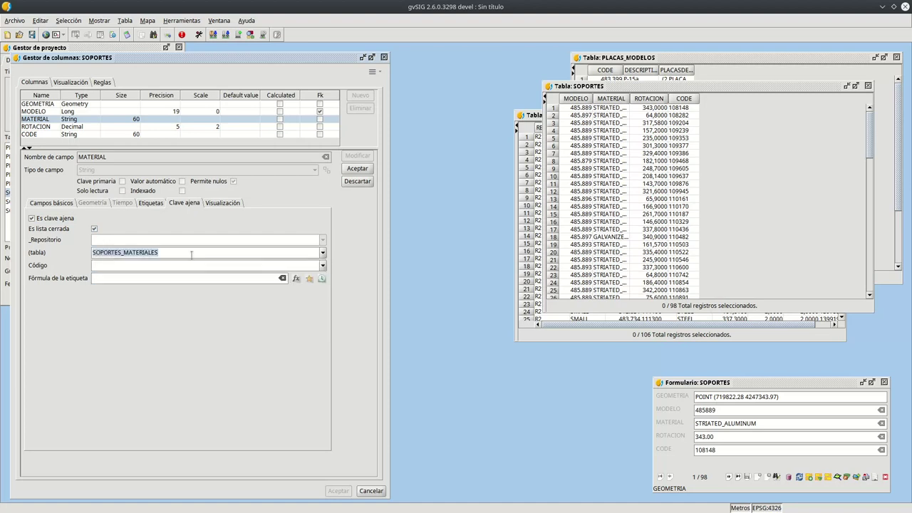
click(323, 265)
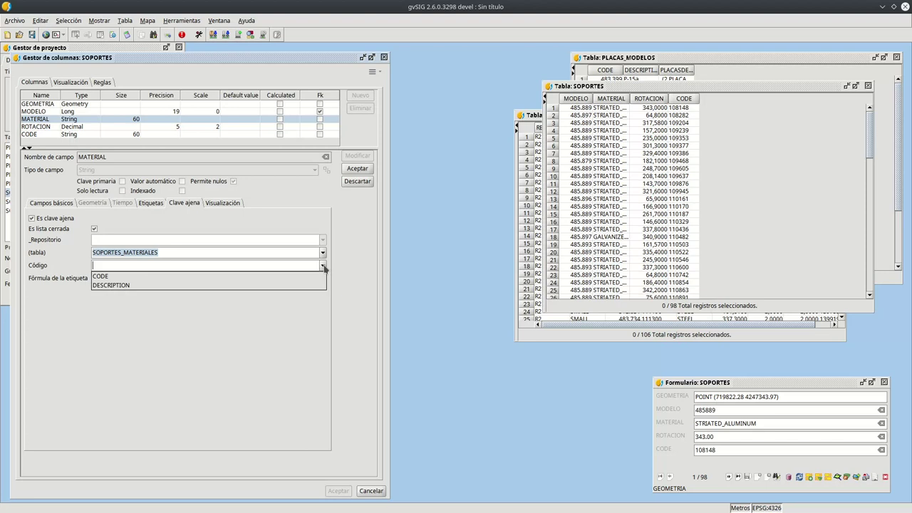
click(126, 275)
- Build the MATERIAL foreign key's label formula as SOPORTES_MATERIALES.DESCRIPTION in the expression builder
click(296, 281)
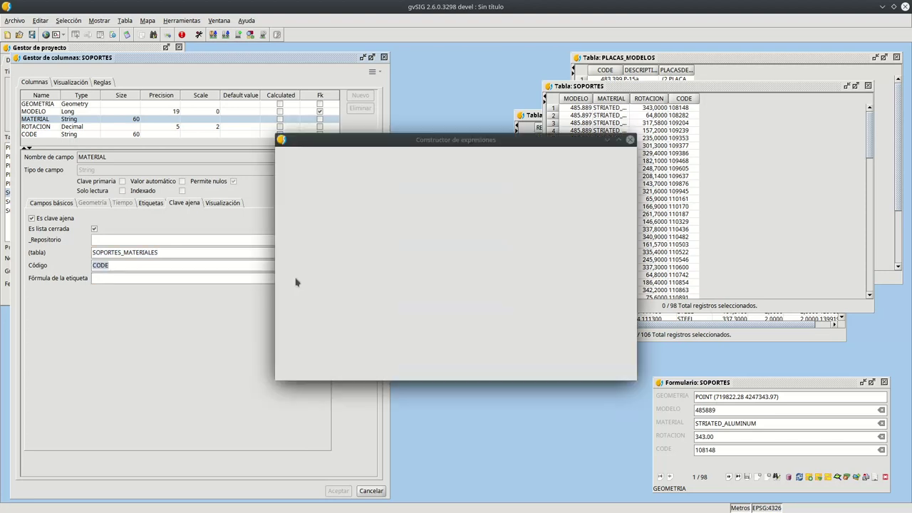
click(282, 241)
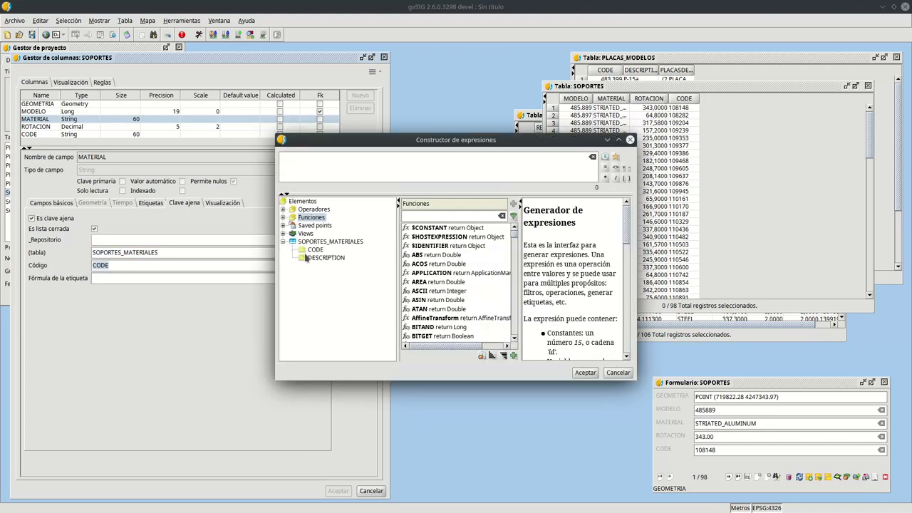
double_click(306, 258)
click(594, 377)
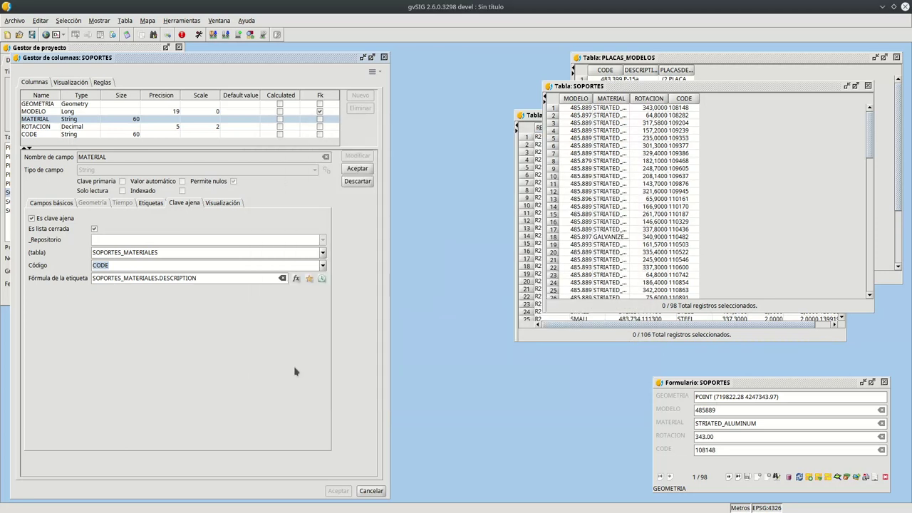
- Set the MATERIAL field's relation type to Colaboración (1:1) and its label to Material, and apply the changes
click(52, 203)
click(125, 306)
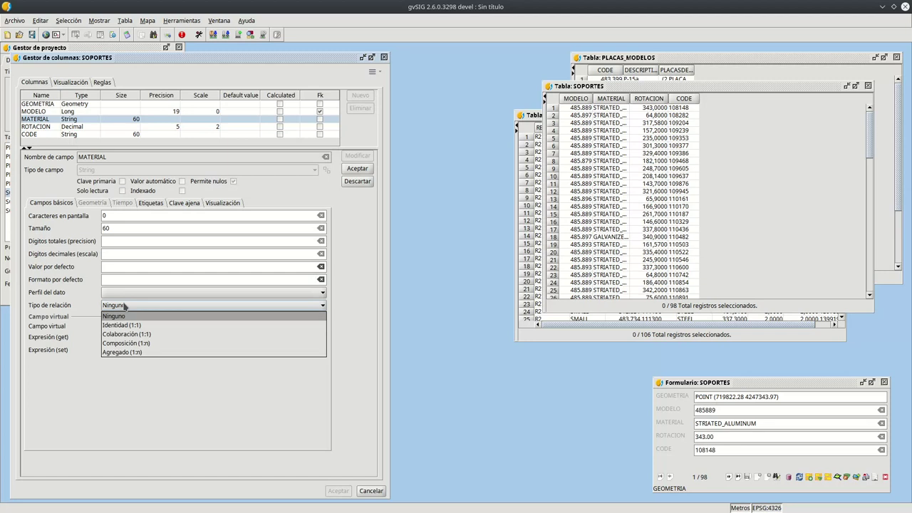
click(160, 334)
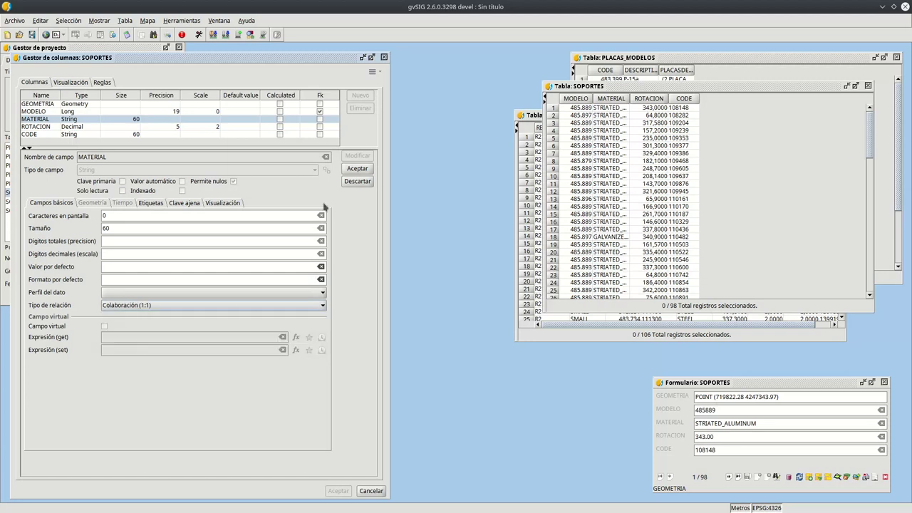
click(213, 203)
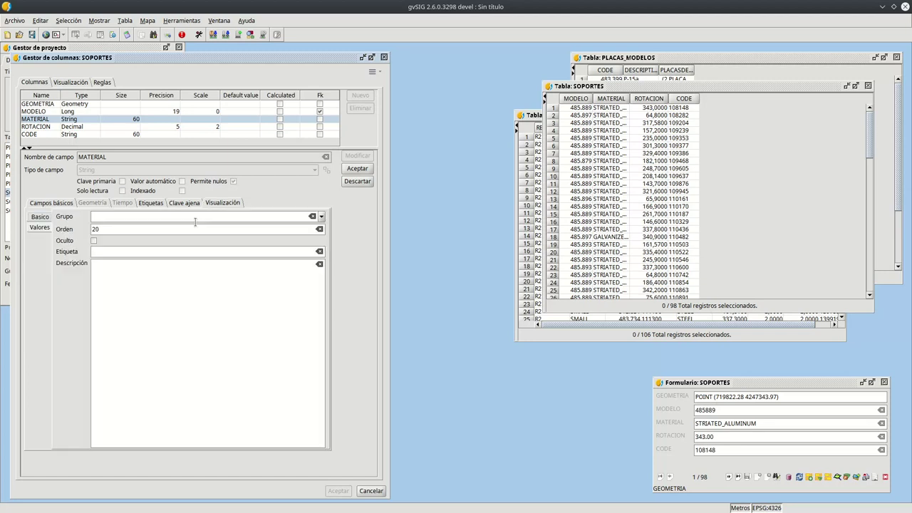
click(151, 251)
text(Material)
click(349, 166)
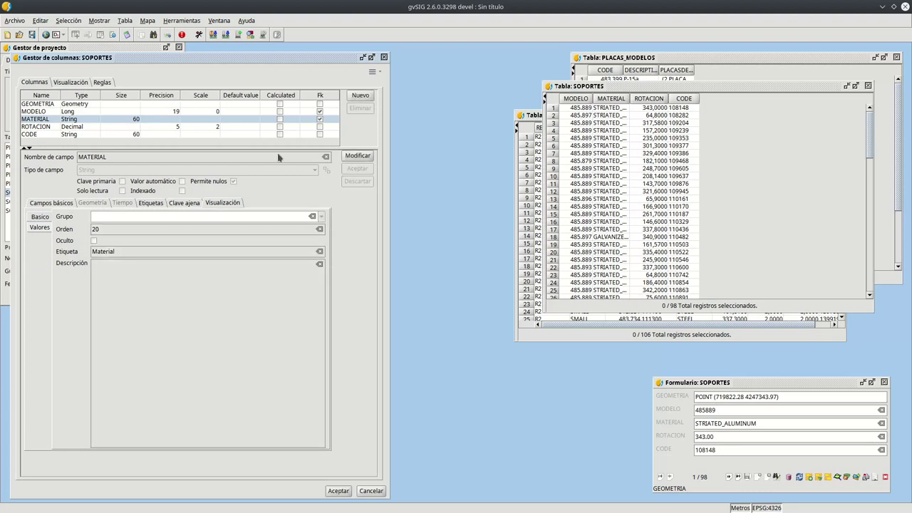
- Set the MODELO field's relation type to Colaboración (1:1) and apply the change
click(39, 104)
click(42, 112)
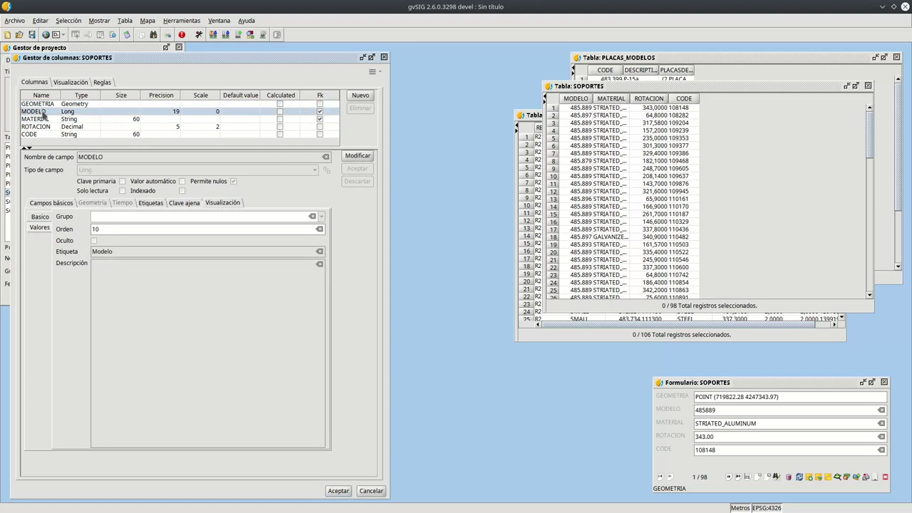
double_click(43, 111)
click(51, 203)
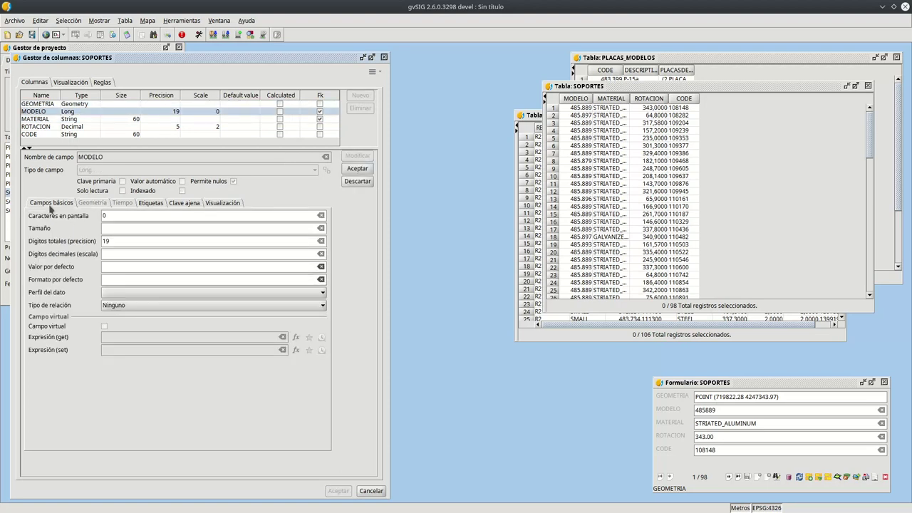
click(150, 305)
click(153, 334)
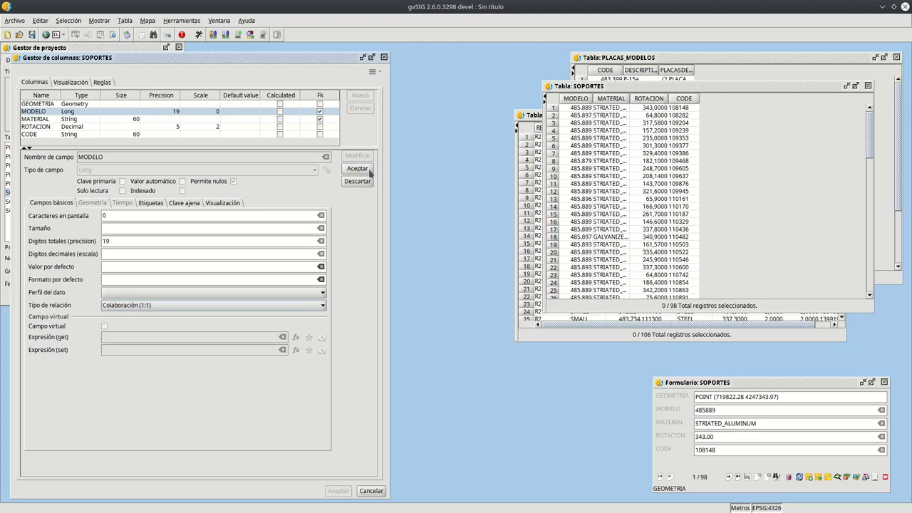
click(370, 169)
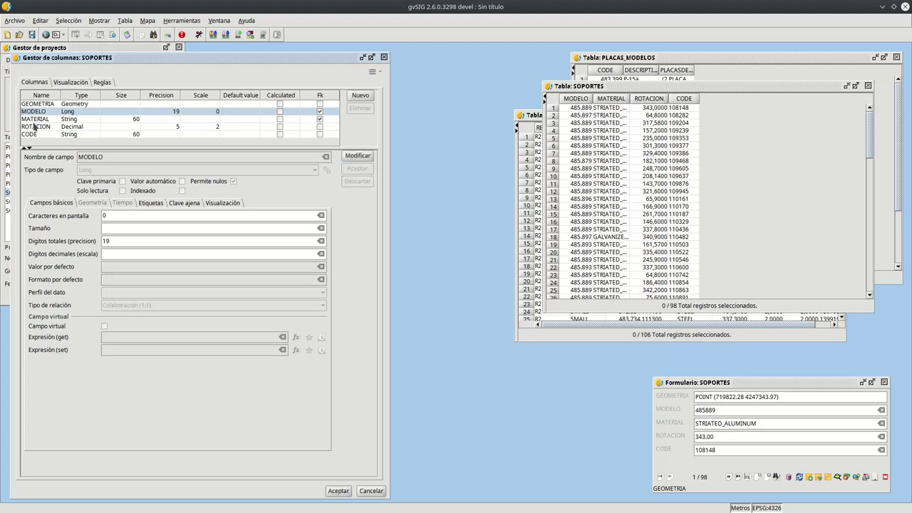
- Add a new calculated field named PLACASDELSOPORTE to the SOPORTES table and set its data type to List
click(58, 134)
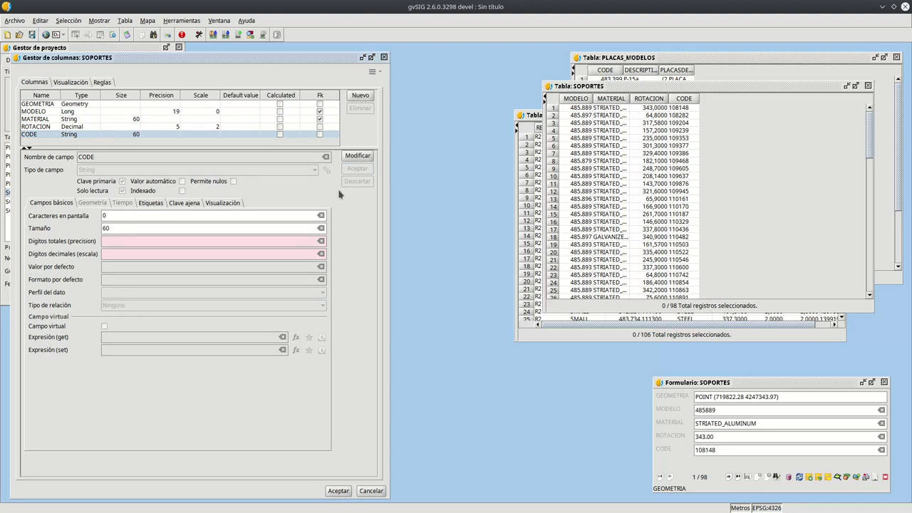
click(361, 97)
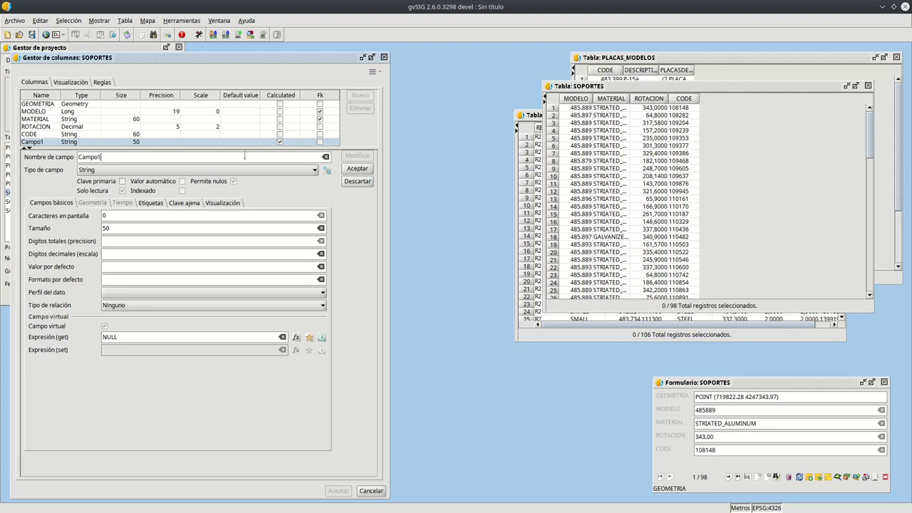
drag(244, 155, 46, 155)
text(PLACASDELSOPORTE)
click(326, 170)
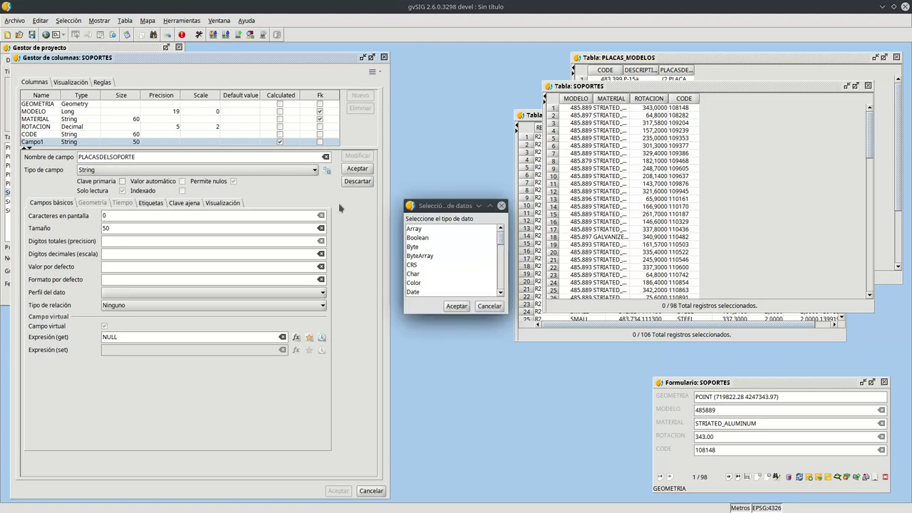
scroll(426, 287, down, 3)
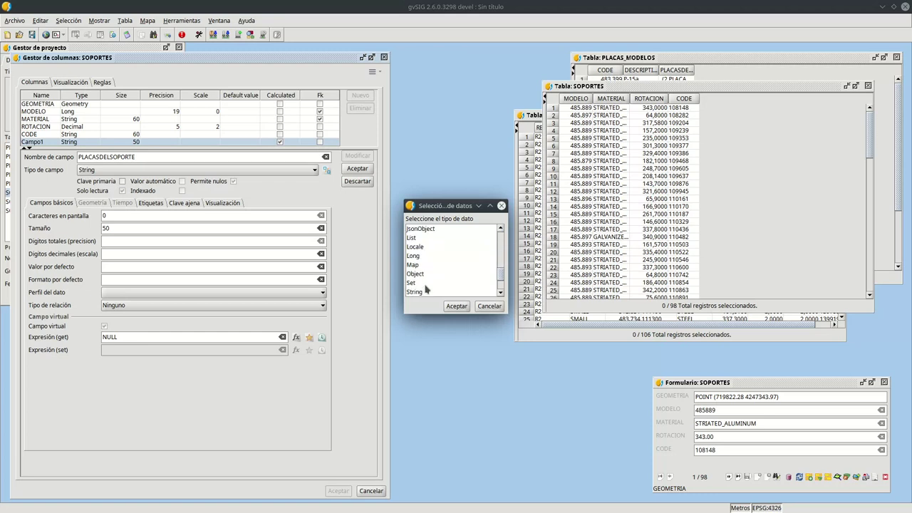
key(l)
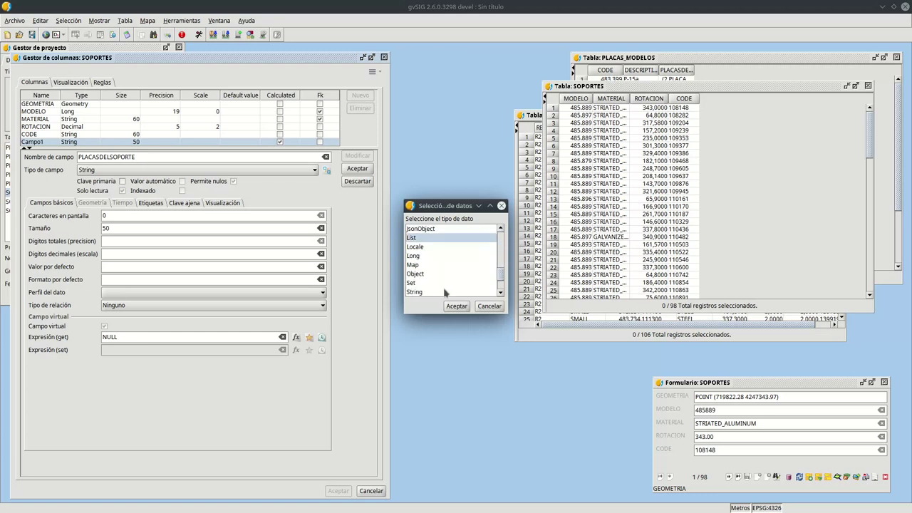
click(458, 306)
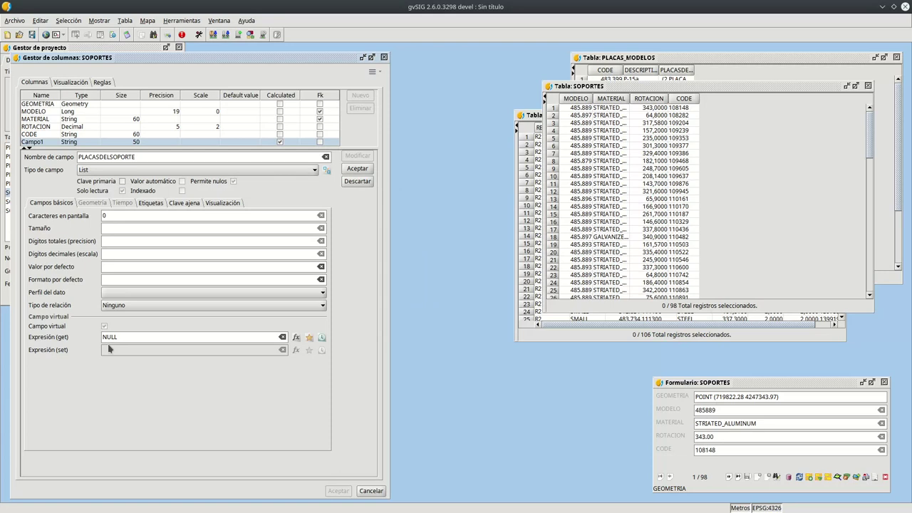
- Replace the NULL get expression of PLACASDELSOPORTE with the SELECT function template in the expression builder
click(296, 337)
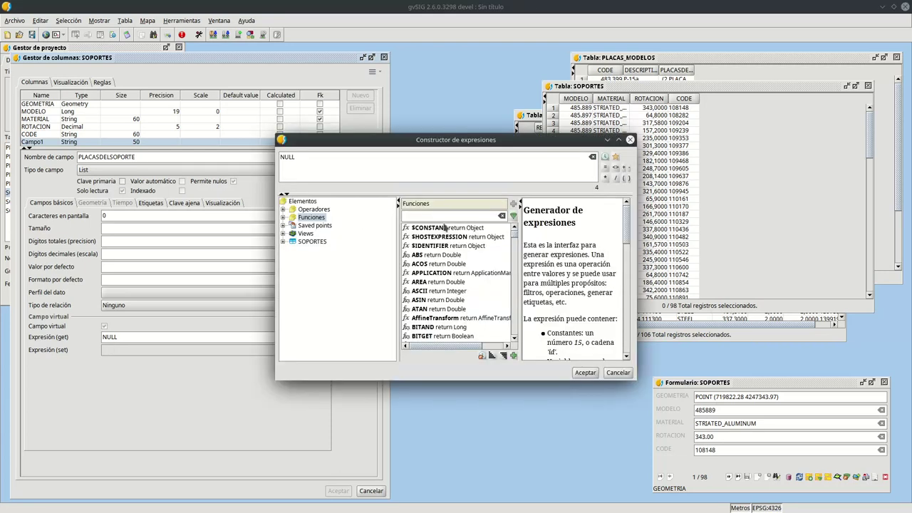
click(442, 215)
text(select)
double_click(427, 227)
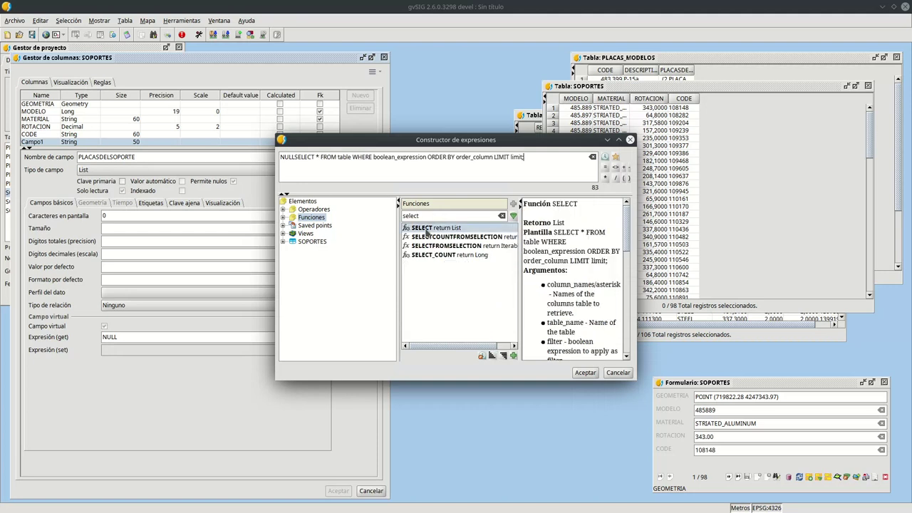
click(294, 157)
key(BackSpace)
key(BackSpace)
key(BackSpace)
key(BackSpace)
key(Right)
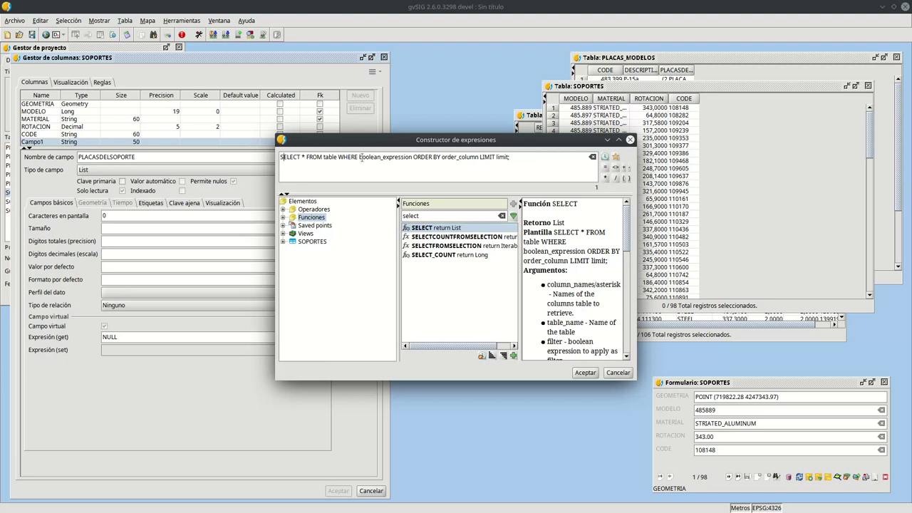
- Set the query's table to PLACAS and remove the placeholder condition, ORDER BY and LIMIT parts, keeping WHERE and the closing semicolon
key(shift+Right)
key(shift+Right)
key(shift+Right)
key(shift+Right)
key(shift+Right)
key(shift+Right)
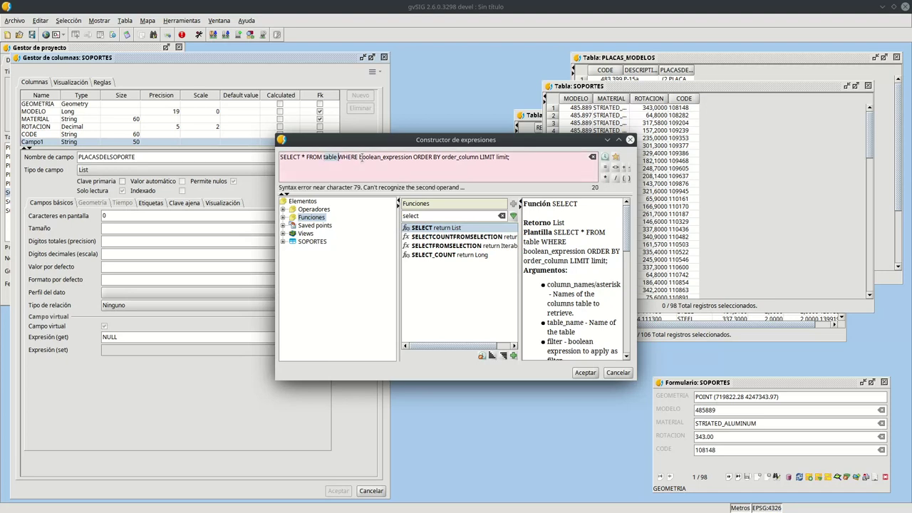
text(PLACAS)
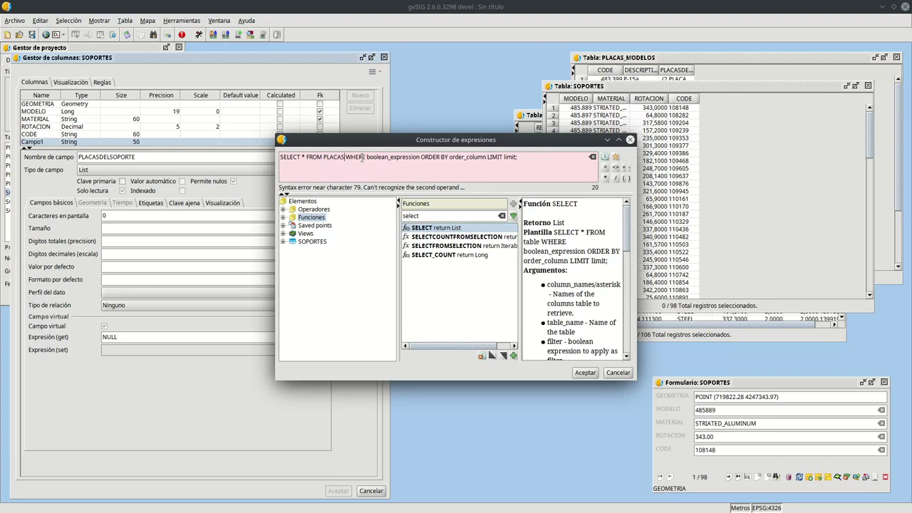
key(Right)
key(Right)
key(Right)
key(Right)
key(Right)
key(Right)
key(shift+End)
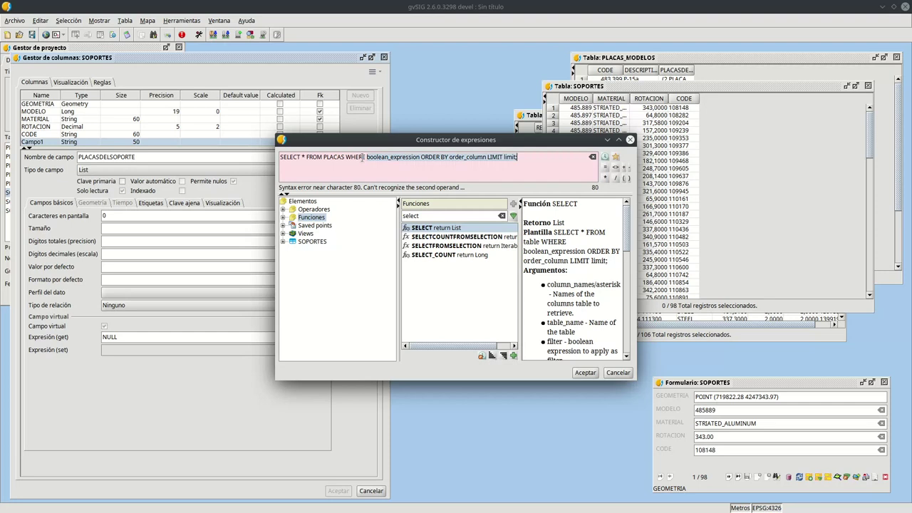
key(shift+Left)
key(Delete)
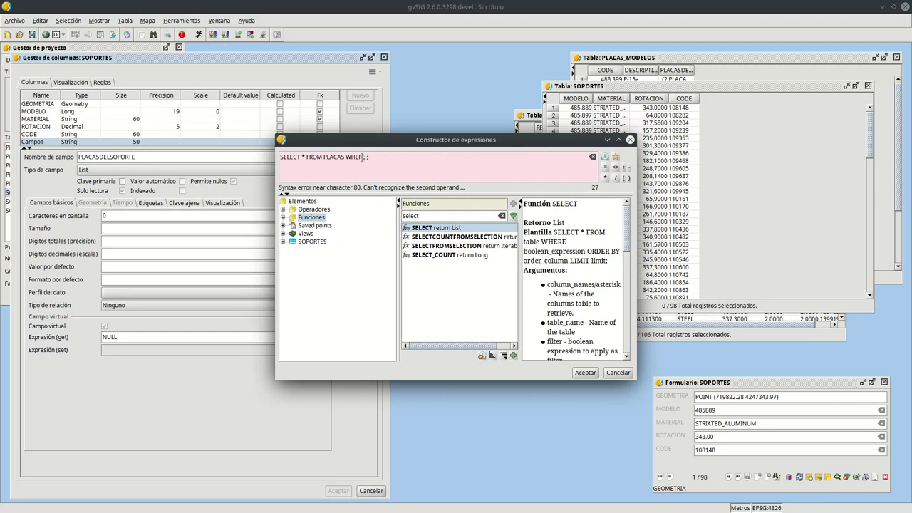
- Complete the WHERE condition as CODE = PLACAS.SOPORTE, using the SOPORTES table's CODE field, and accept the expression
click(283, 241)
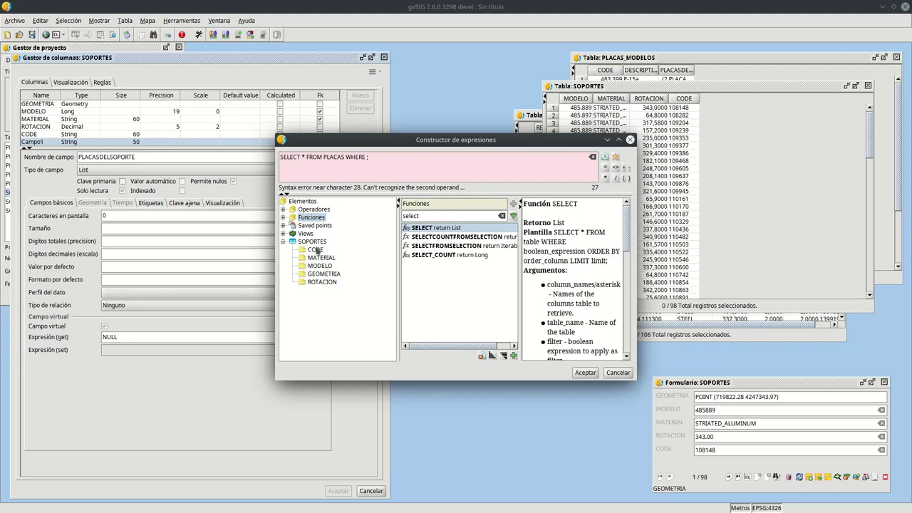
double_click(318, 251)
text(= PLACAS.SOP)
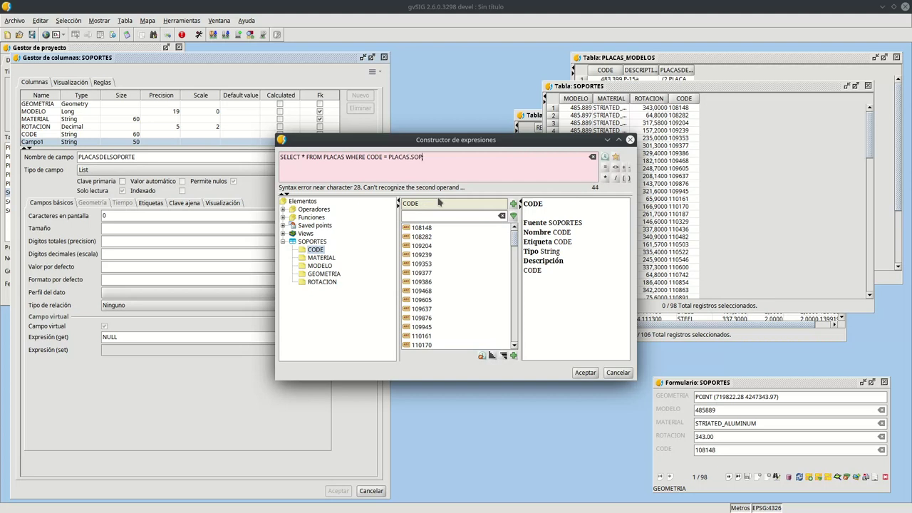
text(O)
text(R)
text(TE;)
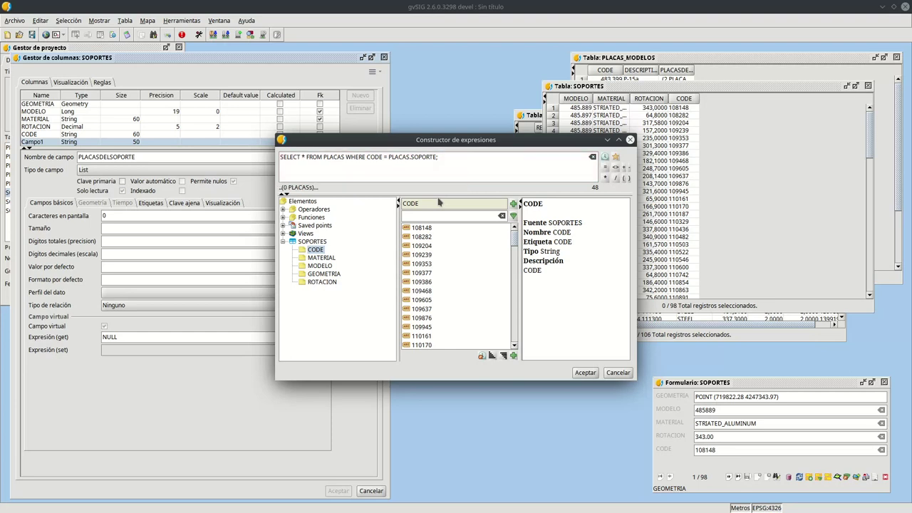
click(584, 373)
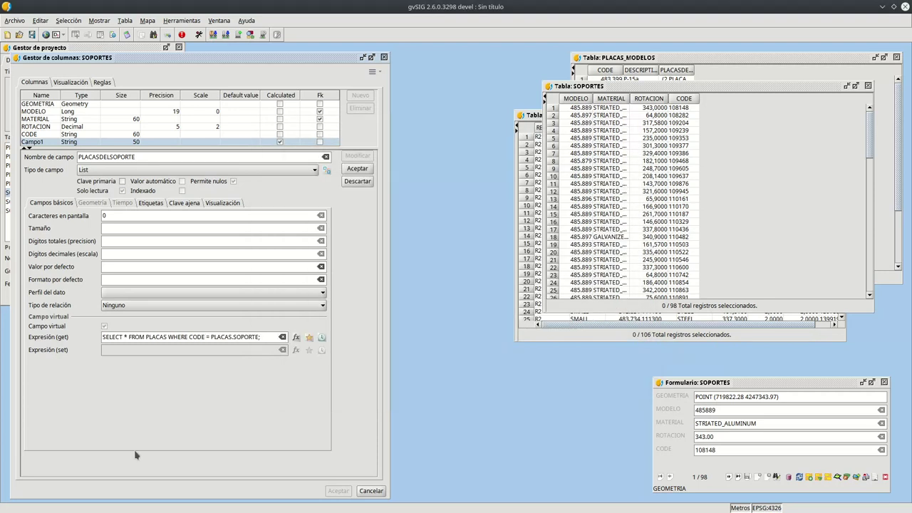
- Set the PLACASDELSOPORTE field's relation type to Composición (1:n)
click(131, 307)
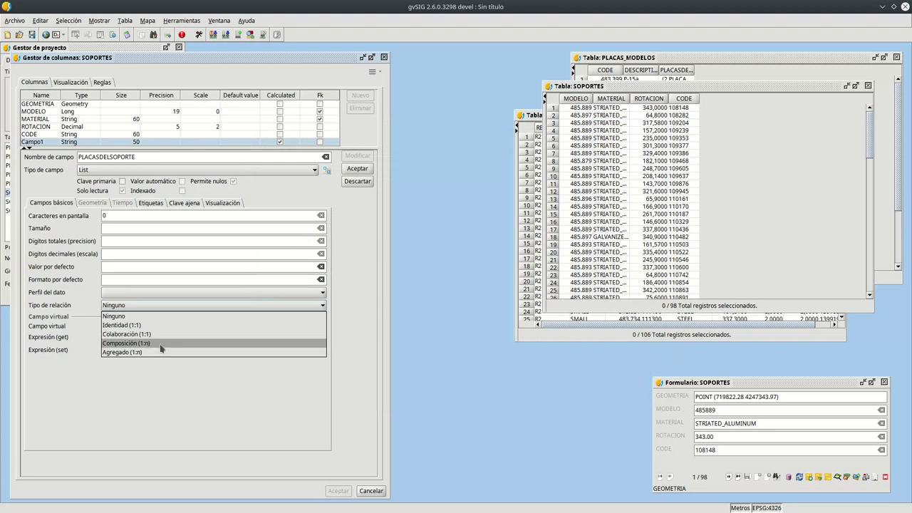
click(161, 347)
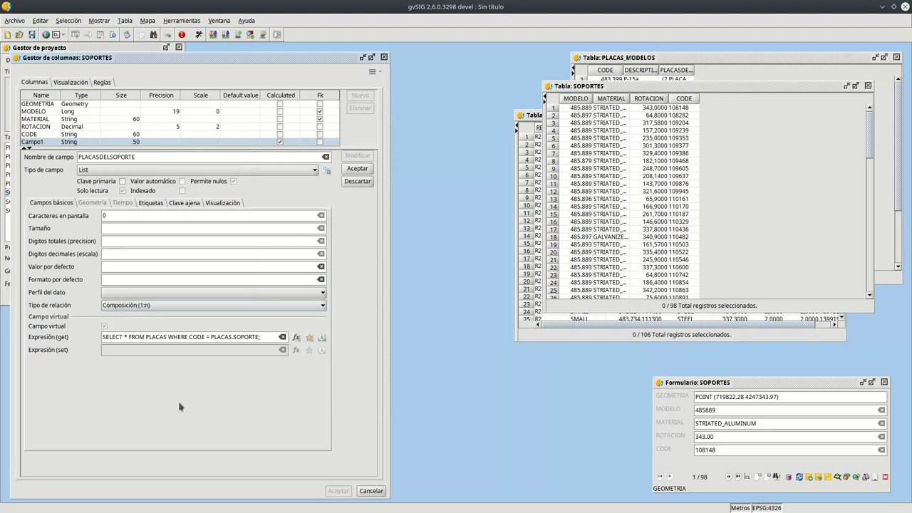
click(191, 205)
click(215, 204)
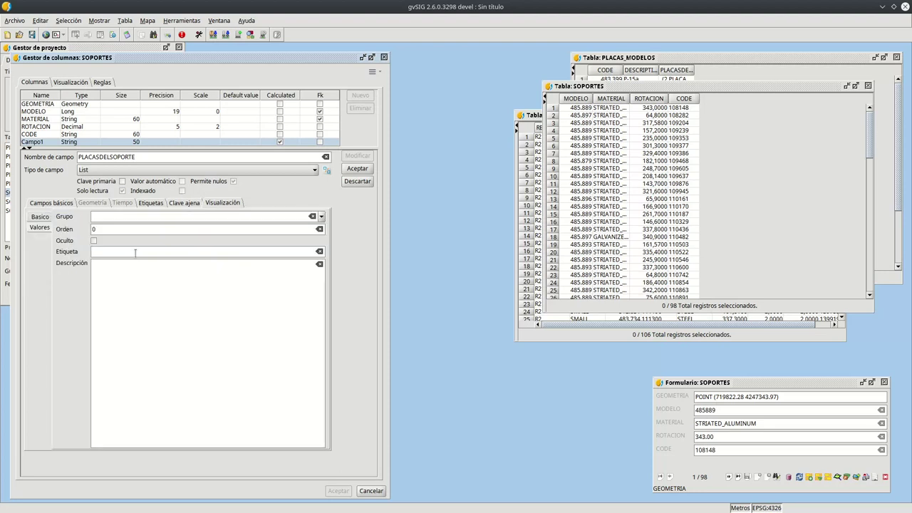
- Add a DAL.RelatedFeatures.Columns tag to PLACASDELSOPORTE and enter CODE,MODELO,MATERIAL,RETROREFLECTANCI as its value, consulting the PLACAS table's columns
click(150, 203)
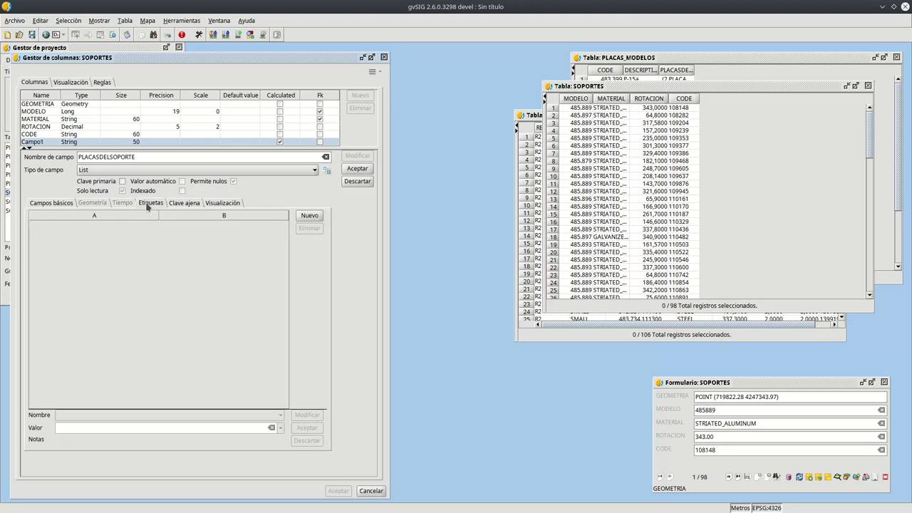
click(371, 57)
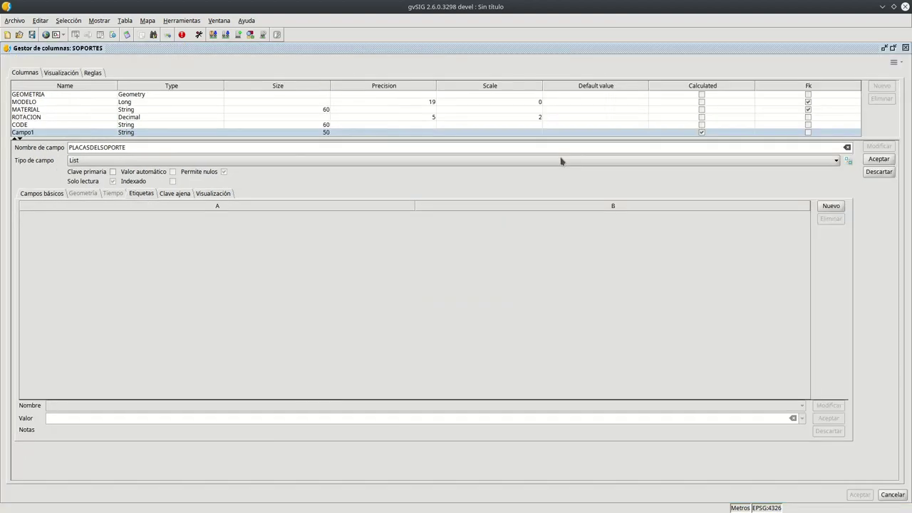
double_click(557, 51)
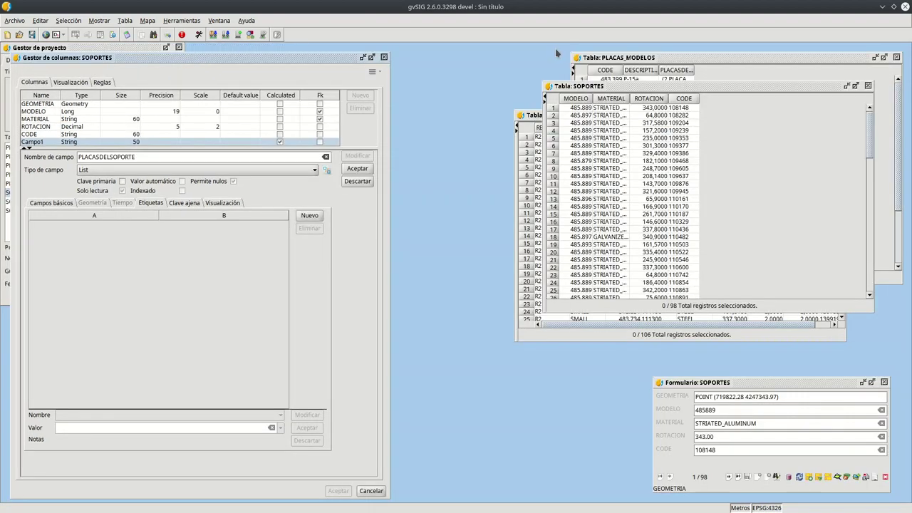
click(533, 117)
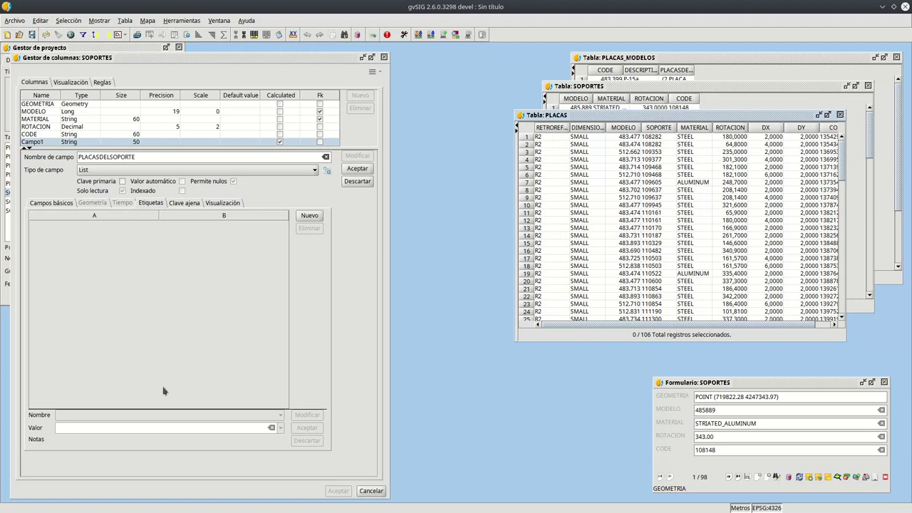
click(309, 216)
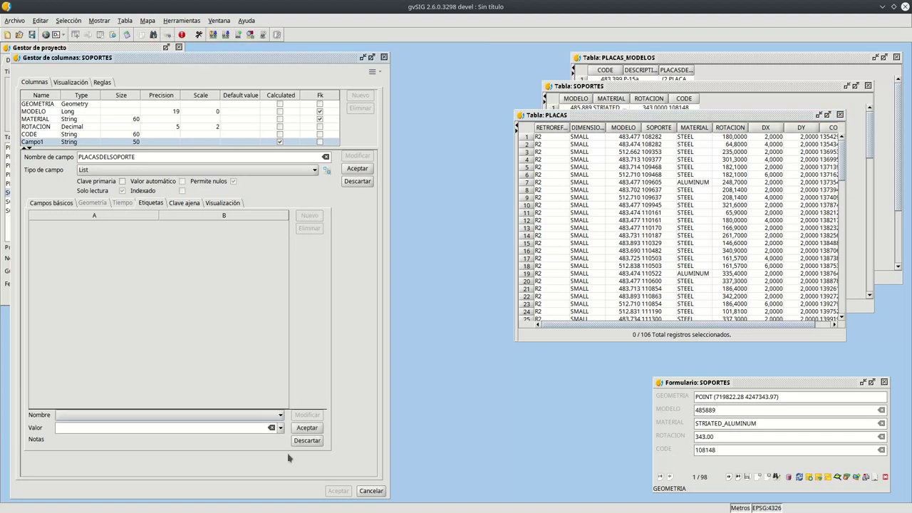
click(279, 414)
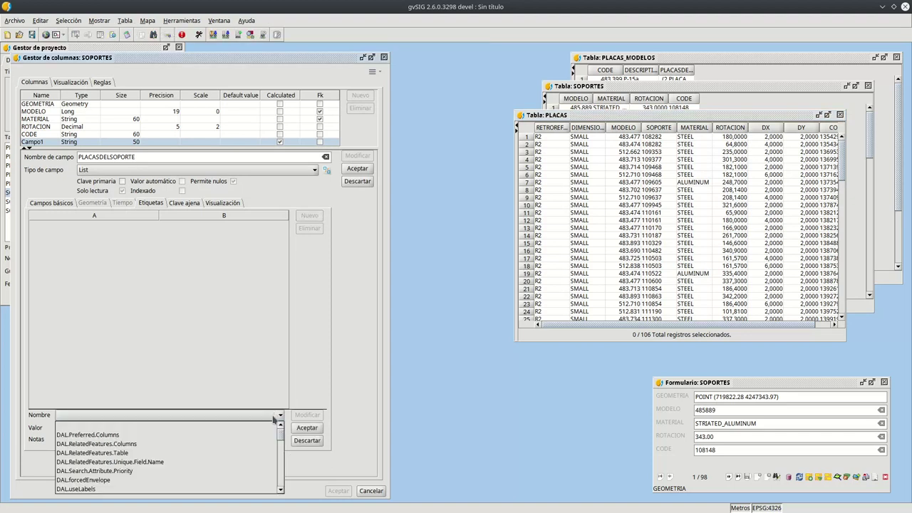
scroll(198, 454, down, 1)
scroll(182, 455, up, 1)
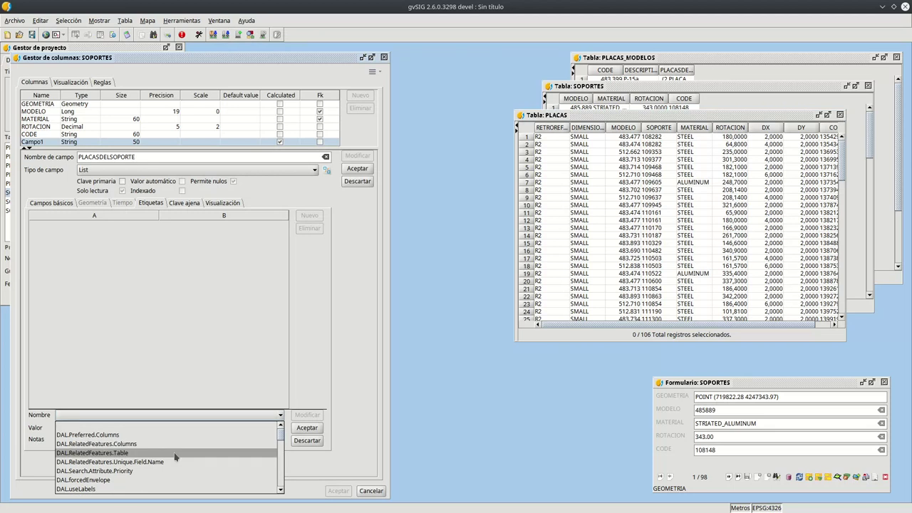
click(146, 446)
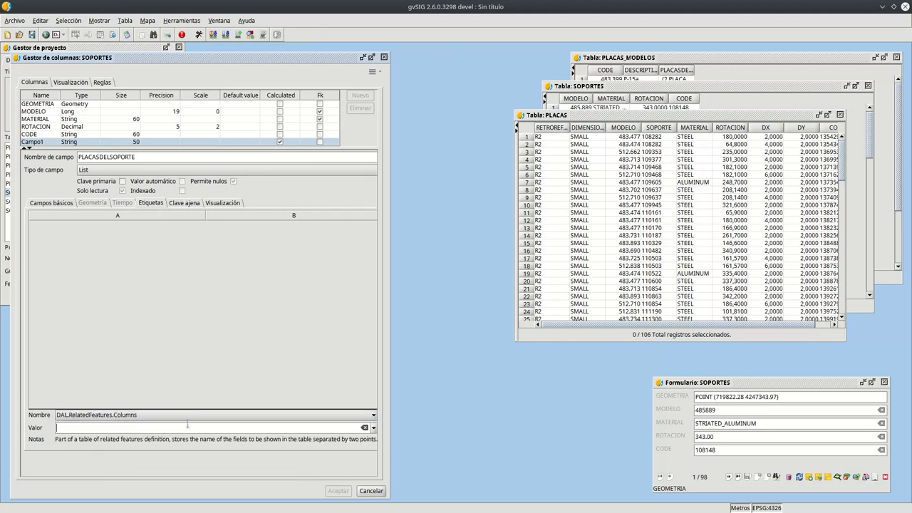
text(CODE,MODELO,)
text(MATERIAL,RETROEEFLECTANCI)
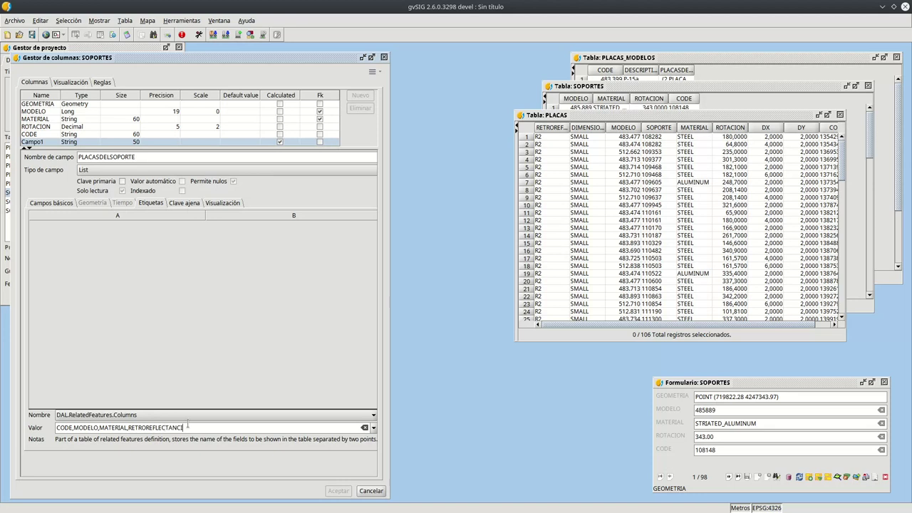
- Complete the DAL.RelatedFeatures.Columns tag of PLACASDELSOPORTE as CODE,MODELO,MATERIAL,RETROREFLECTANCIA,DIMENSIONES and save the tag
text(A;)
text(DI)
text(MENSION)
click(631, 126)
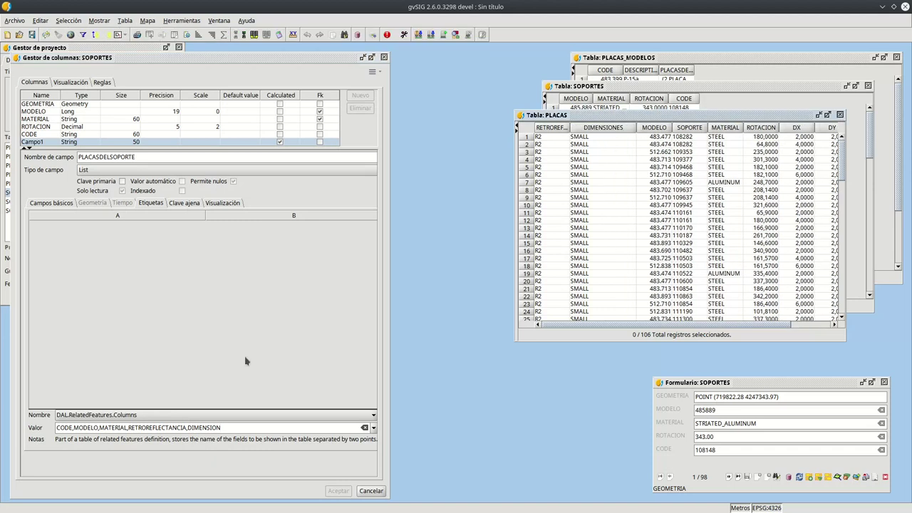
click(254, 427)
text(ES)
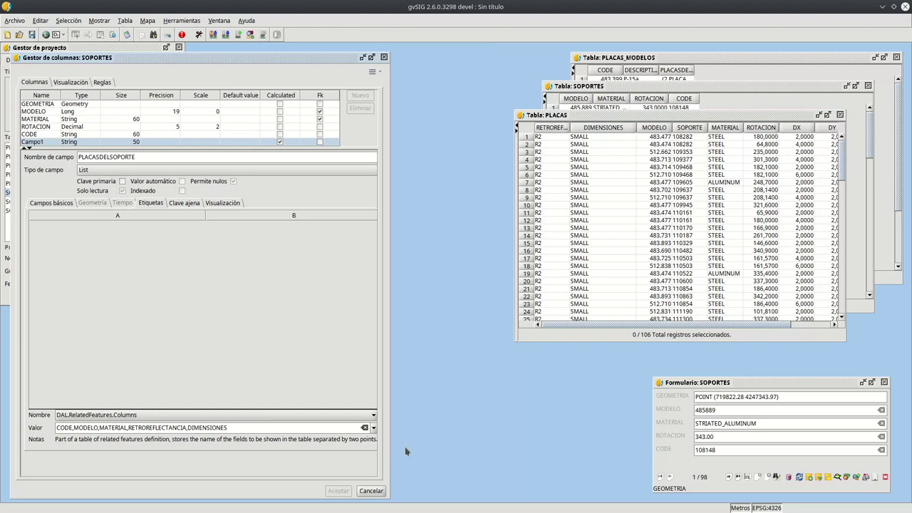
click(372, 57)
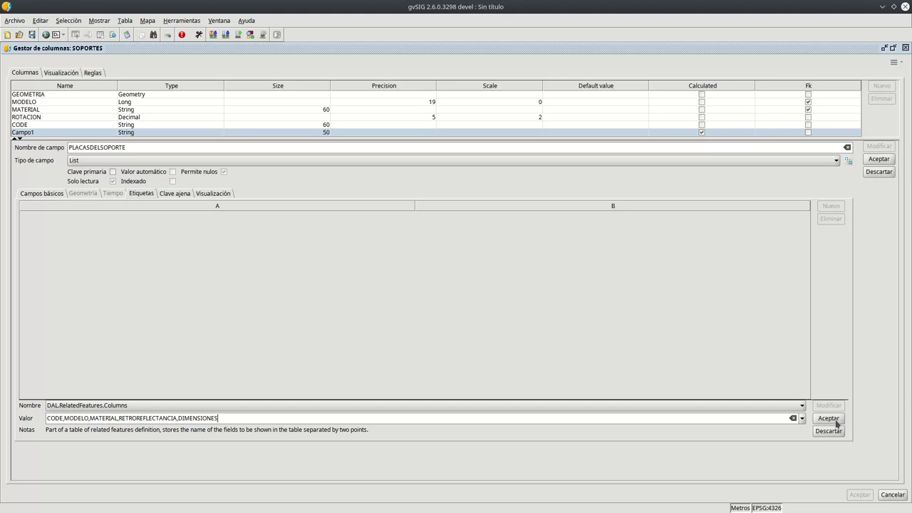
click(829, 418)
- Add a DAL.RelatedFeatures.Table tag with the value PLACAS to the PLACASDELSOPORTE field
click(830, 205)
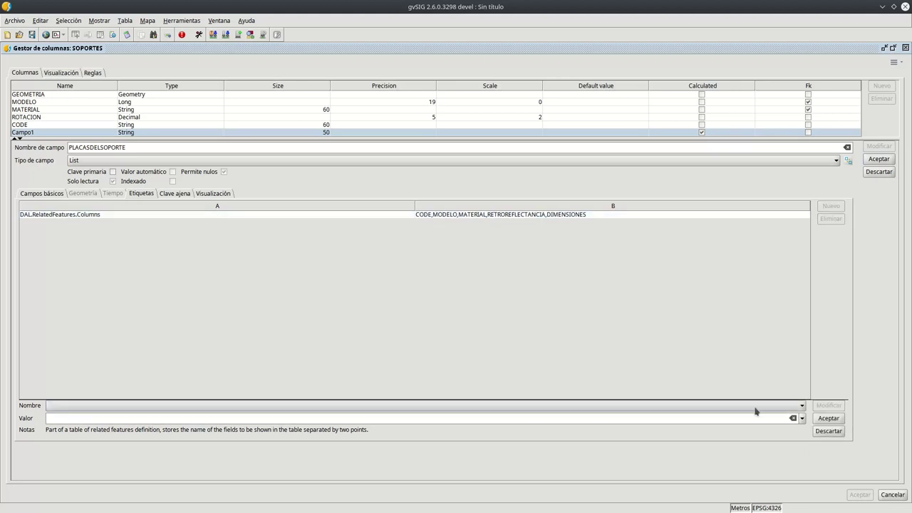
click(141, 405)
click(138, 443)
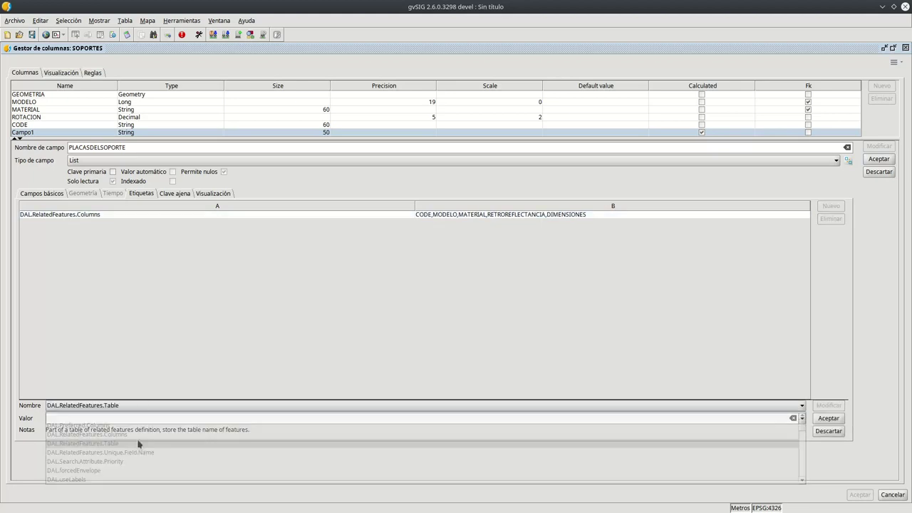
click(117, 421)
text(PL)
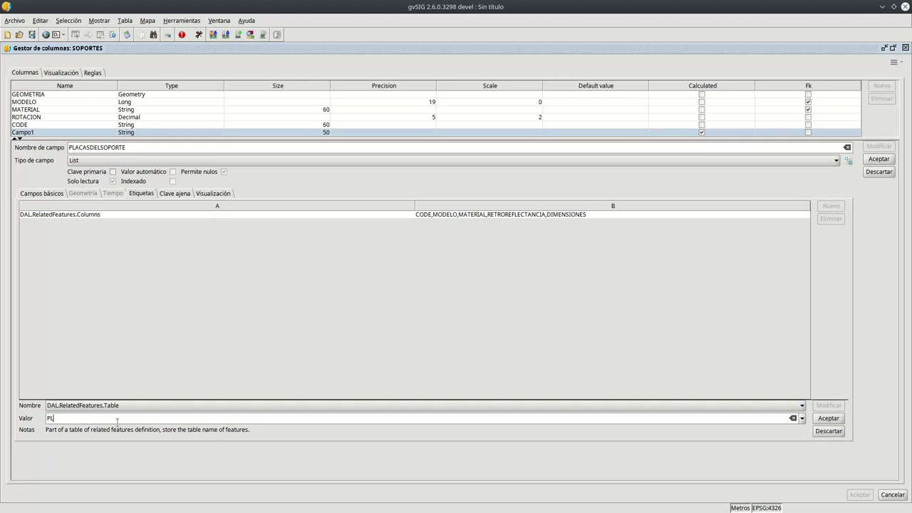
text(ACAS)
click(819, 422)
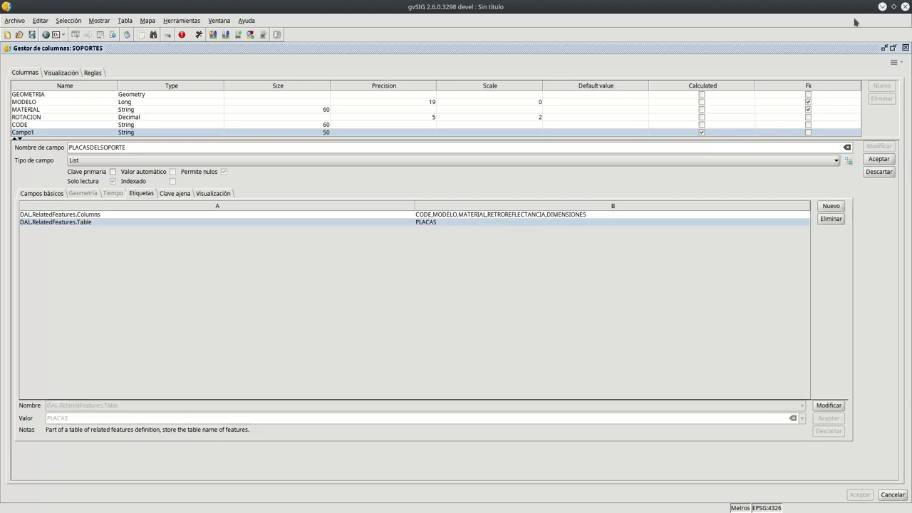
- Add a DAL.RelatedFeatures.Unique.Field.Name tag with the value CODE to the PLACASDELSOPORTE field
click(831, 207)
click(160, 405)
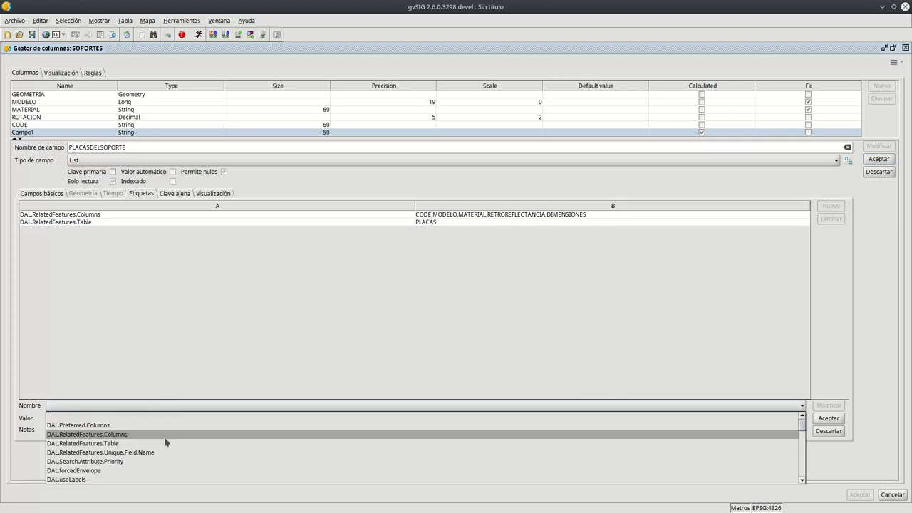
click(168, 451)
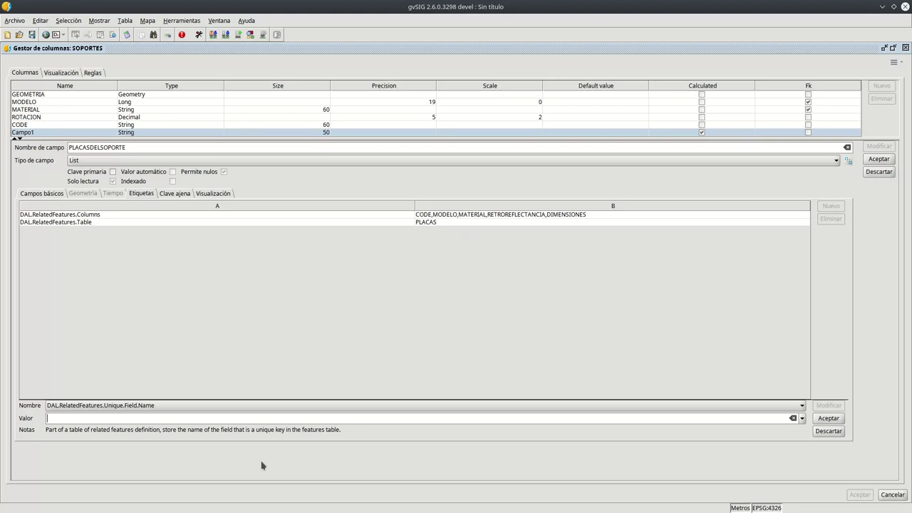
text(CODE)
click(829, 418)
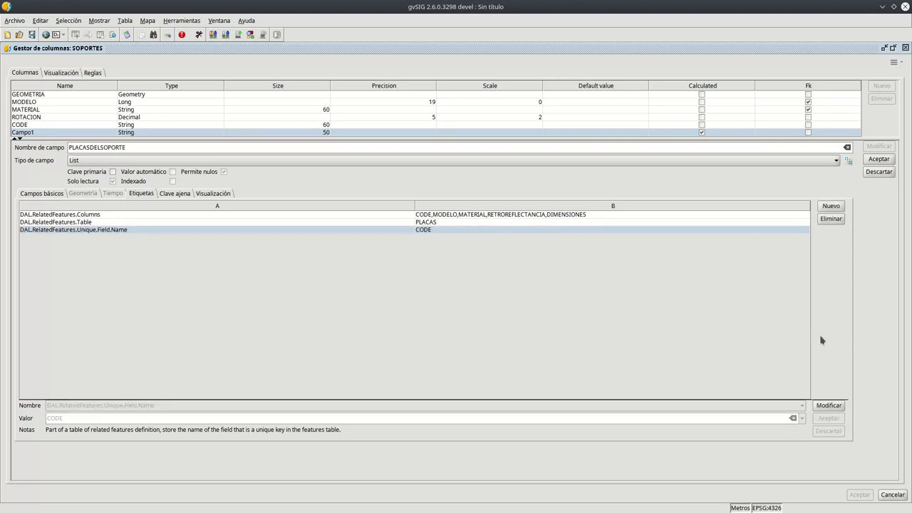
- Add a dynform.label.empty tag with the value true to the PLACASDELSOPORTE field
click(830, 206)
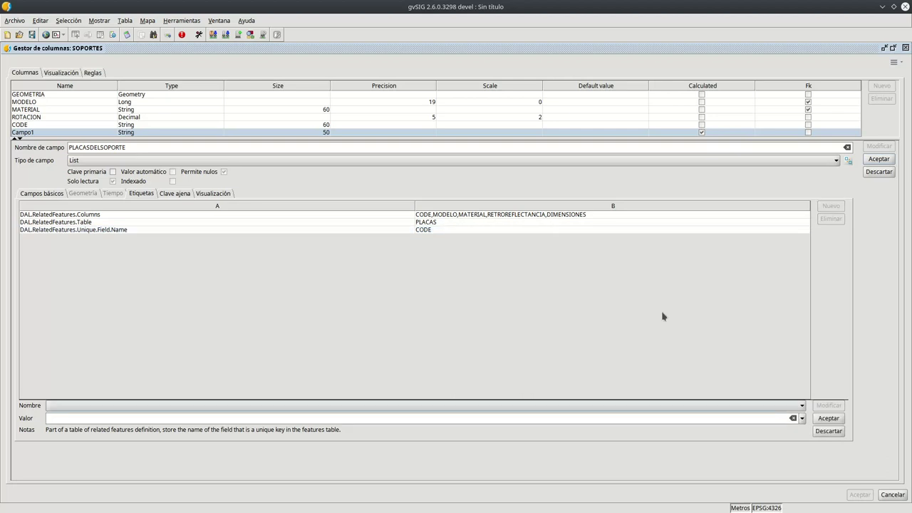
click(781, 406)
scroll(166, 461, down, 2)
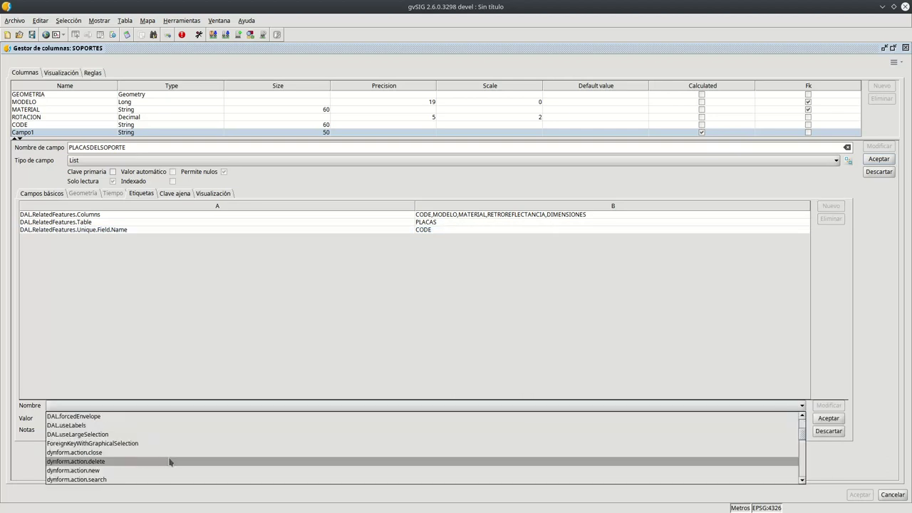
scroll(169, 461, down, 1)
scroll(170, 462, down, 1)
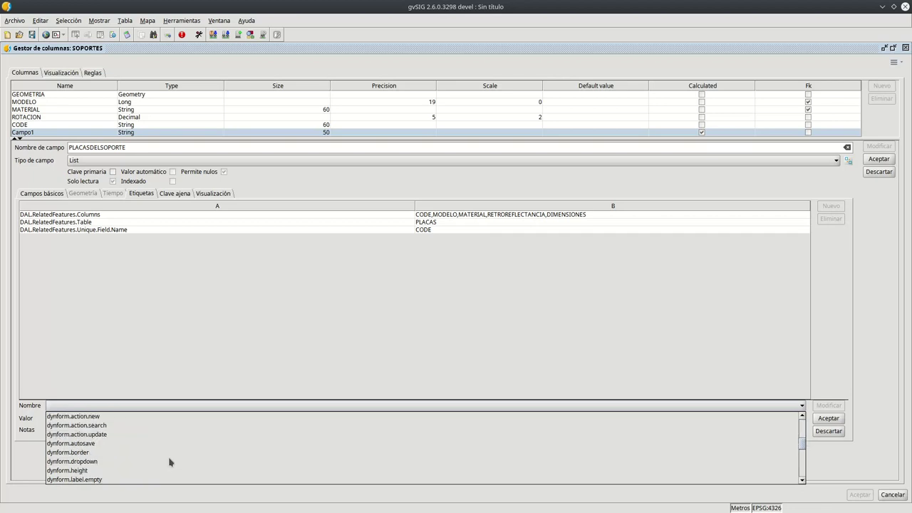
click(85, 480)
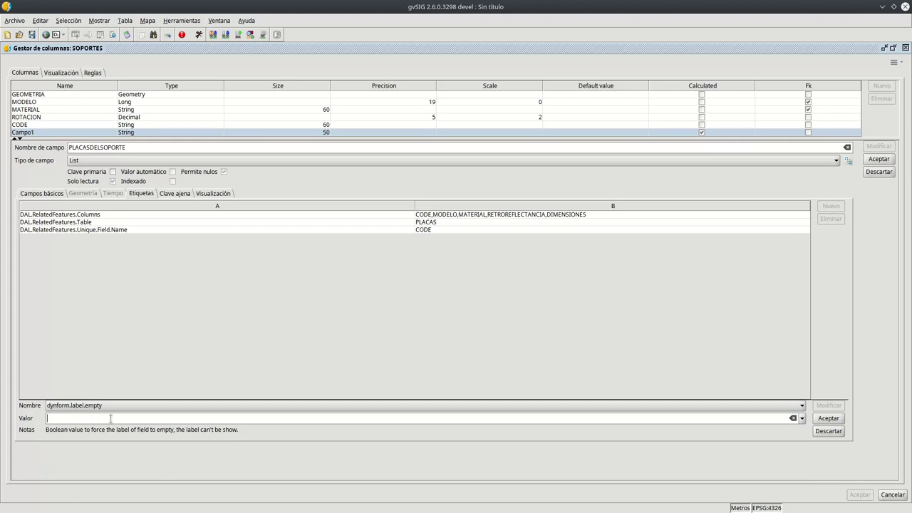
text(true)
click(828, 419)
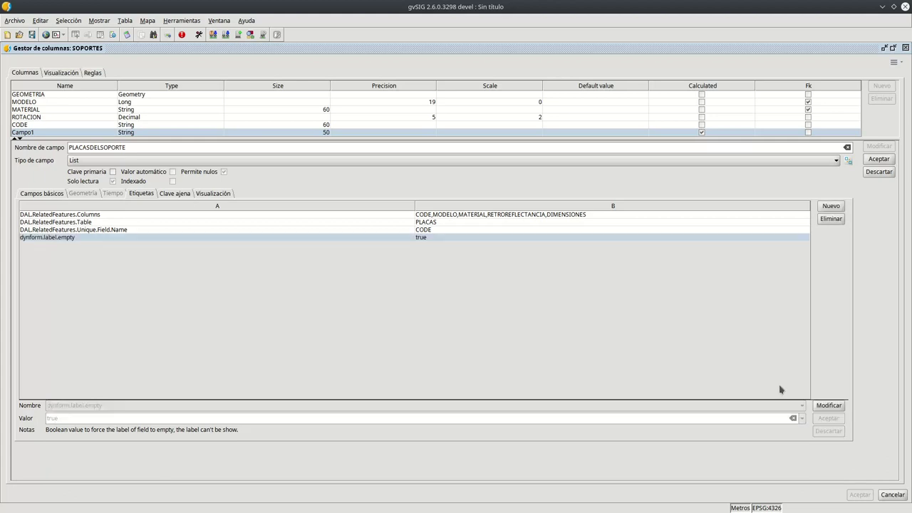
- Add a dynform.resizeWeight tag with the value 100 to the PLACASDELSOPORTE field
click(828, 206)
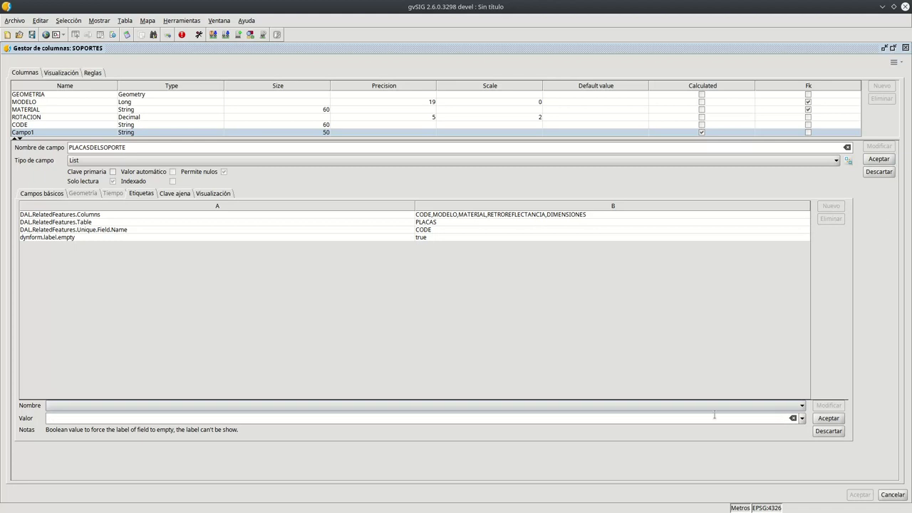
click(676, 406)
scroll(213, 443, down, 2)
click(191, 443)
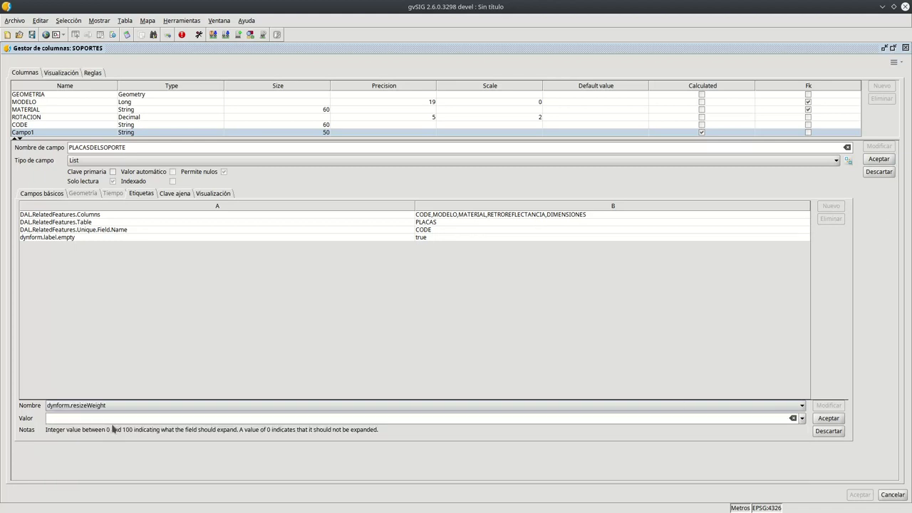
click(112, 418)
text(100)
click(819, 419)
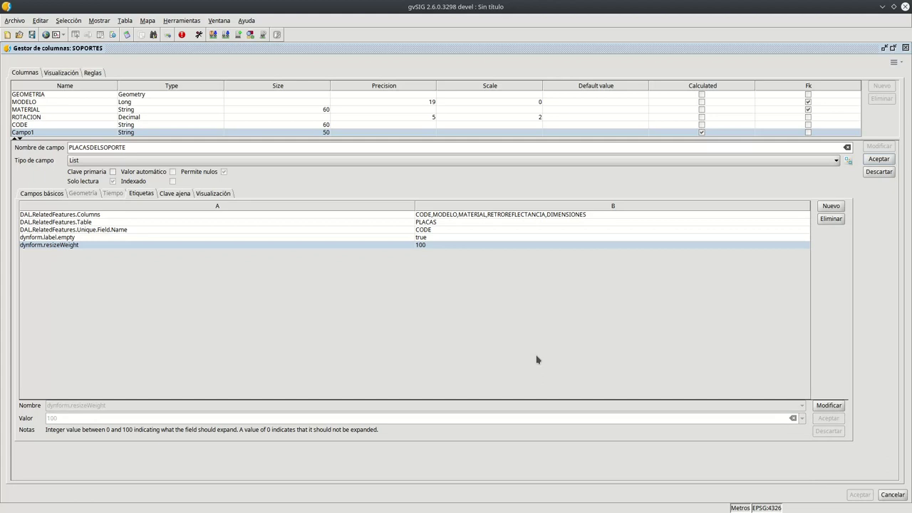
- Accept the PLACASDELSOPORTE field definition and apply the column changes to the SOPORTES table
click(885, 162)
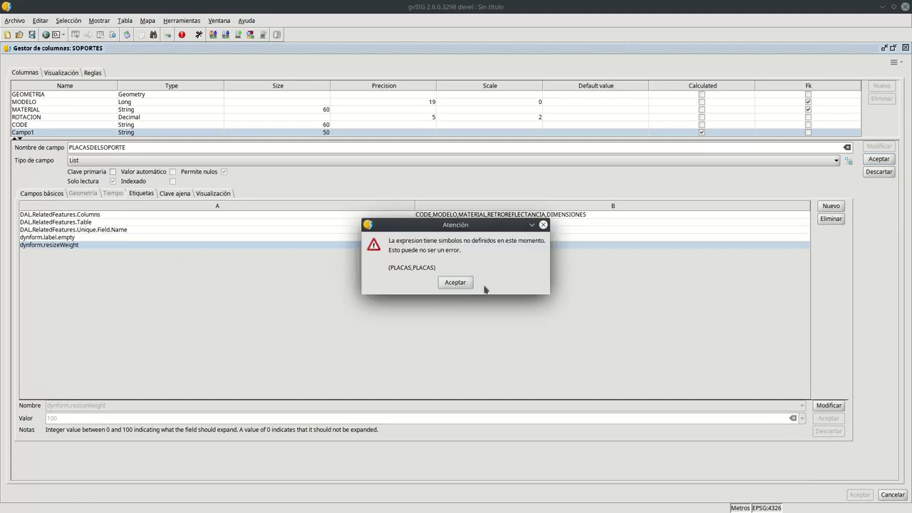
click(449, 282)
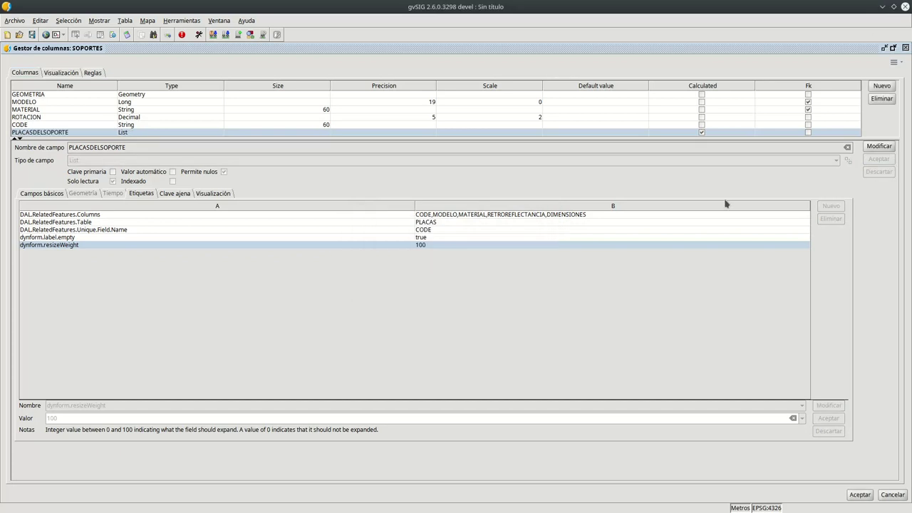
click(893, 48)
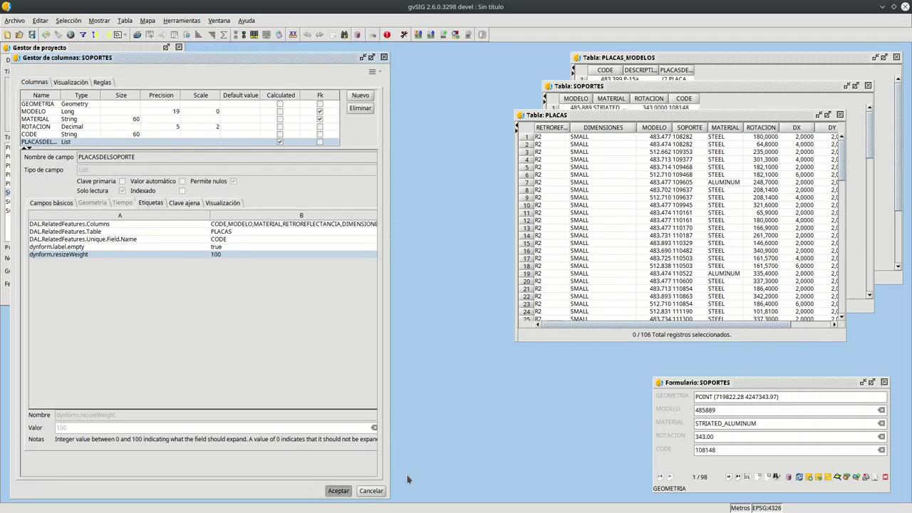
click(338, 490)
click(124, 20)
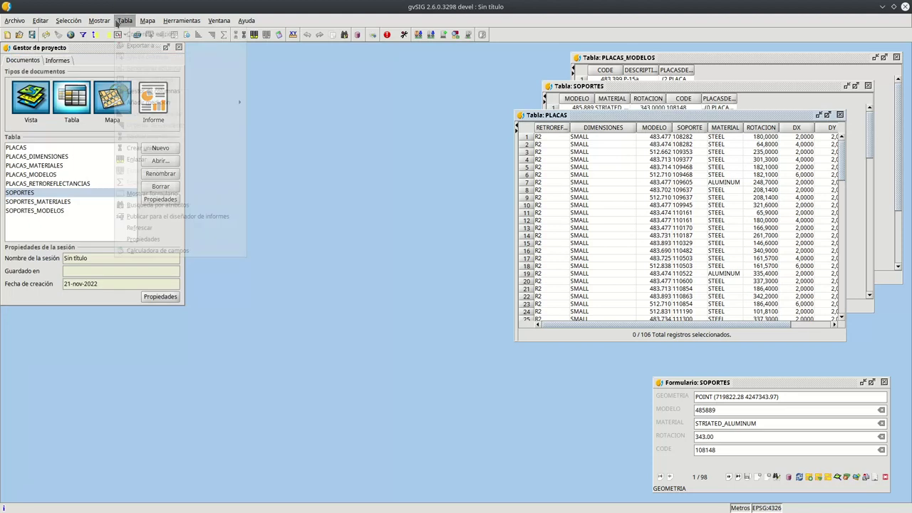
click(187, 192)
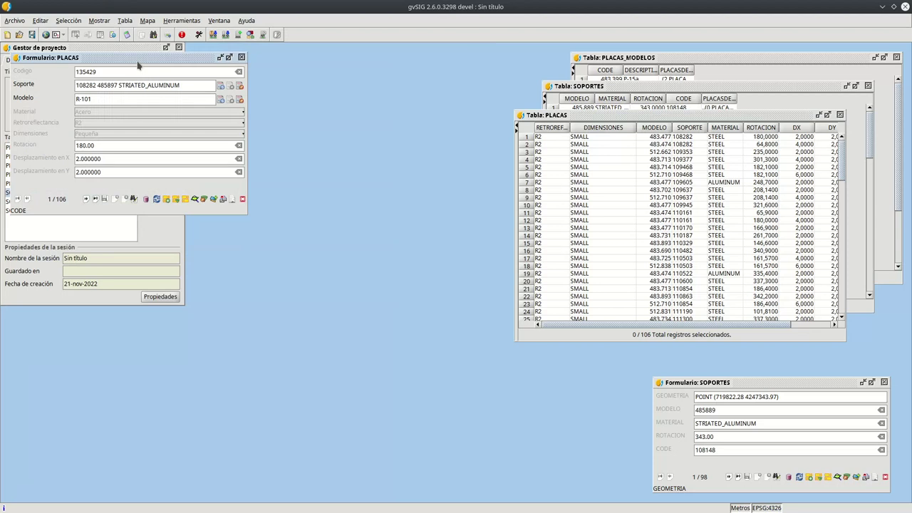
click(241, 57)
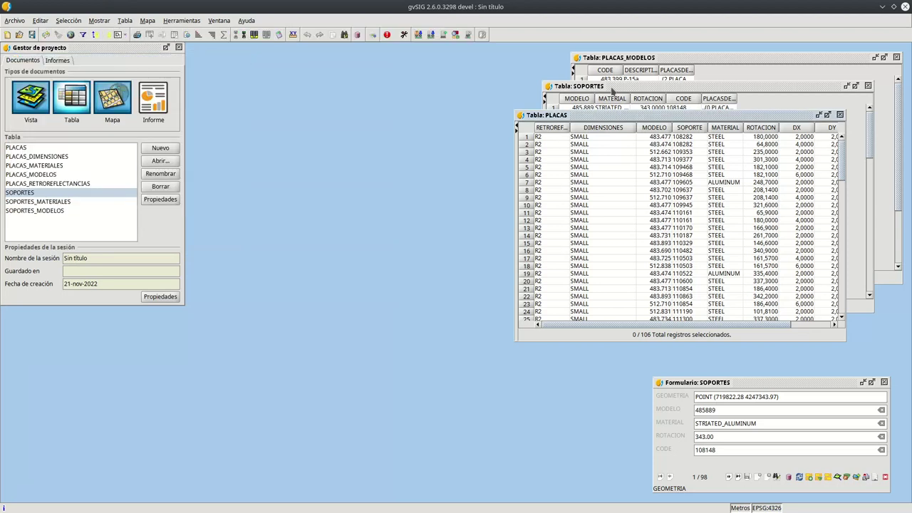
- Open a new form for the SOPORTES table and enlarge it vertically to fit the related plates list
click(596, 87)
click(126, 20)
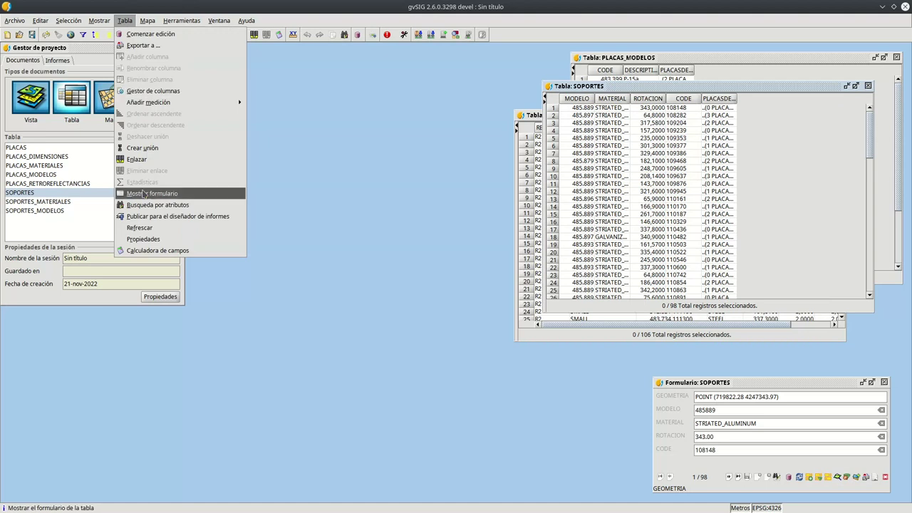
click(145, 193)
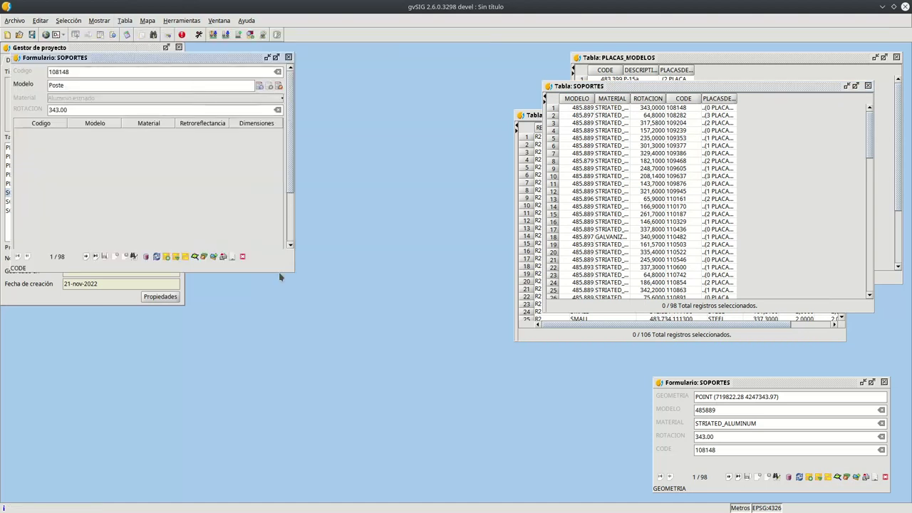
drag(293, 272, 288, 326)
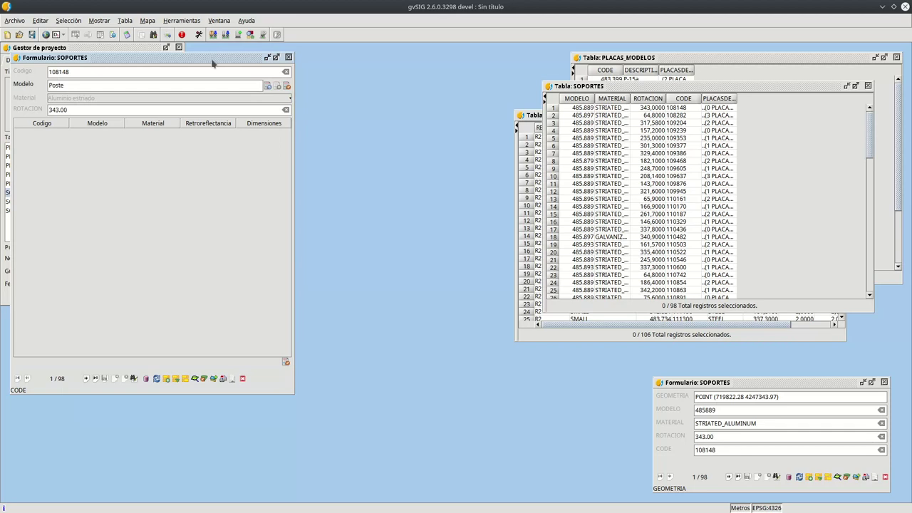
- Place the new and old SOPORTES forms side by side and view the Material options in the new one
drag(211, 64, 329, 120)
drag(800, 385, 576, 191)
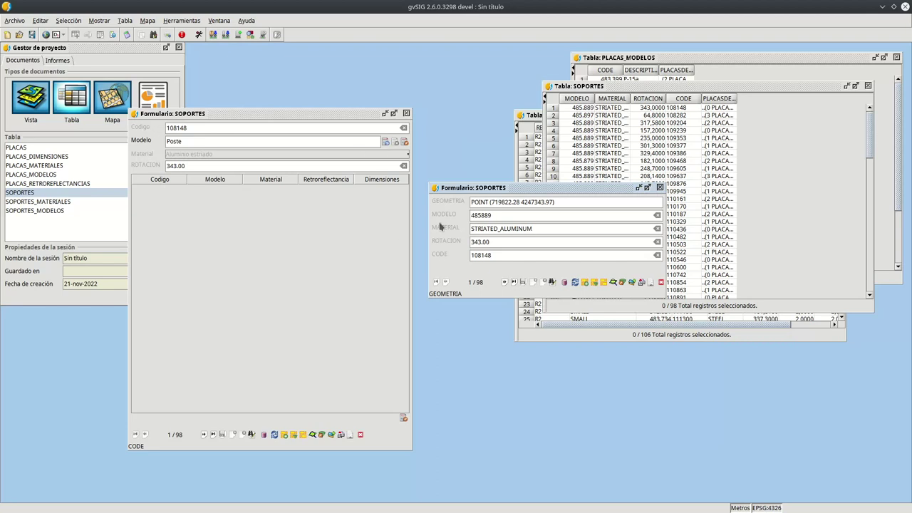
click(210, 155)
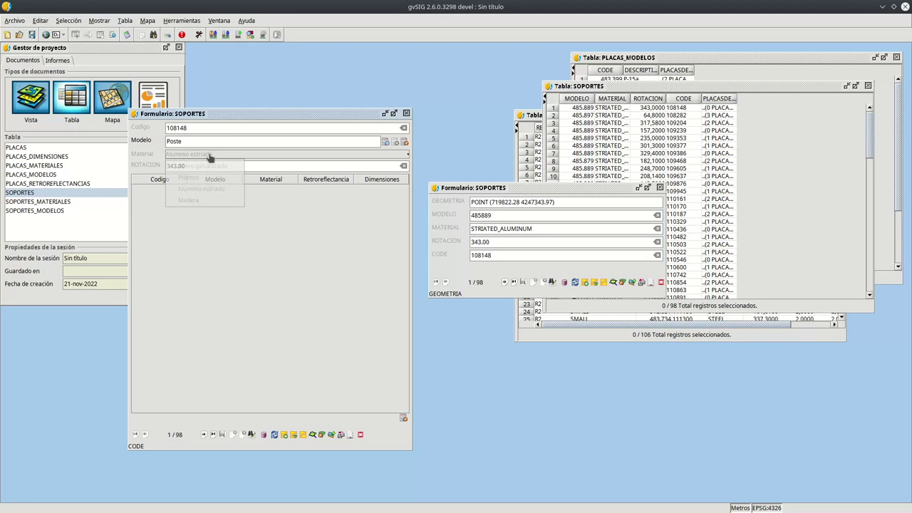
click(295, 160)
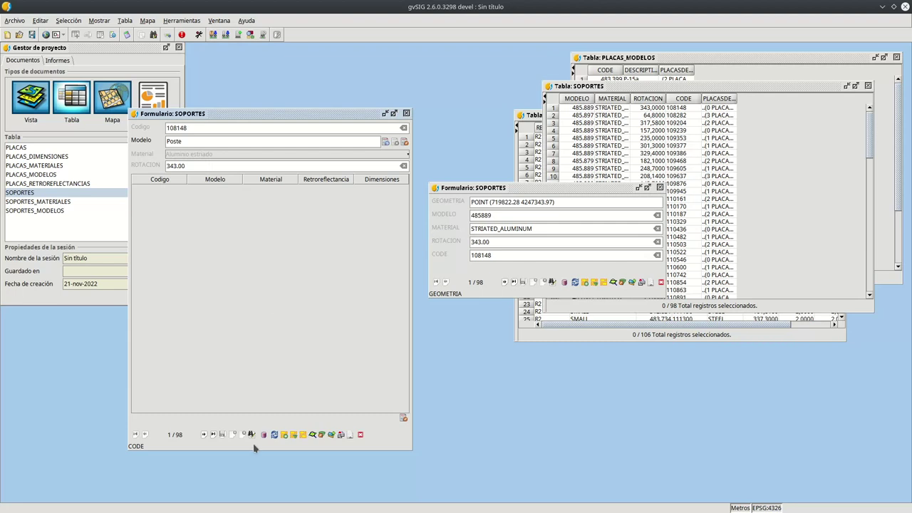
- Browse the new SOPORTES form forward to record 10, examining the related plates of each support
click(204, 435)
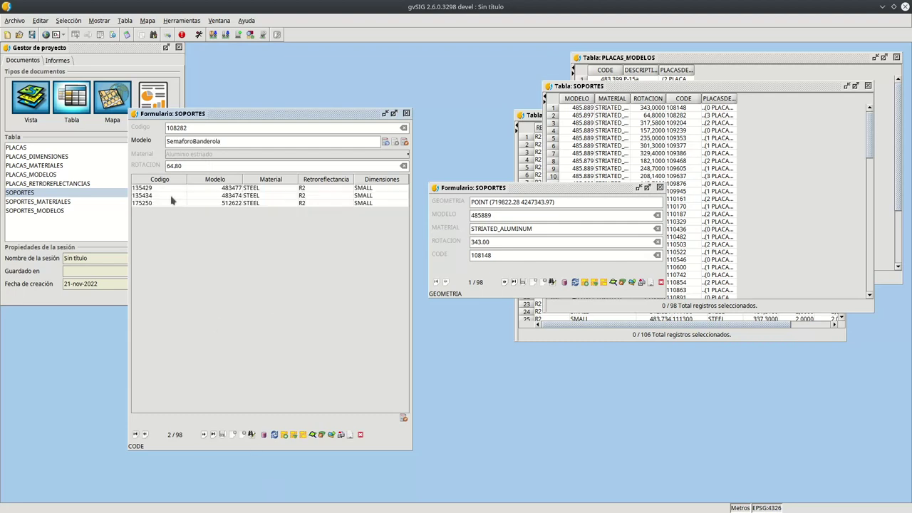
click(204, 434)
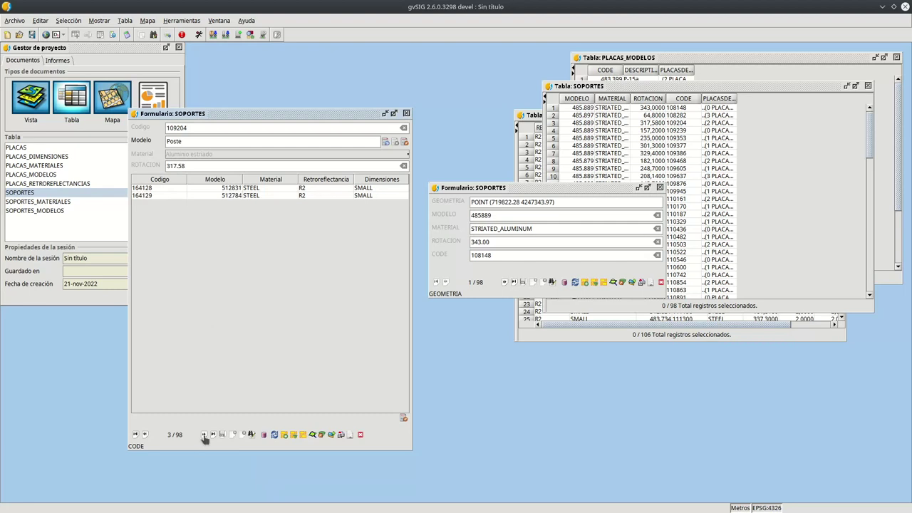
click(204, 434)
click(204, 434)
click(203, 435)
click(204, 434)
click(204, 434)
click(204, 435)
click(204, 434)
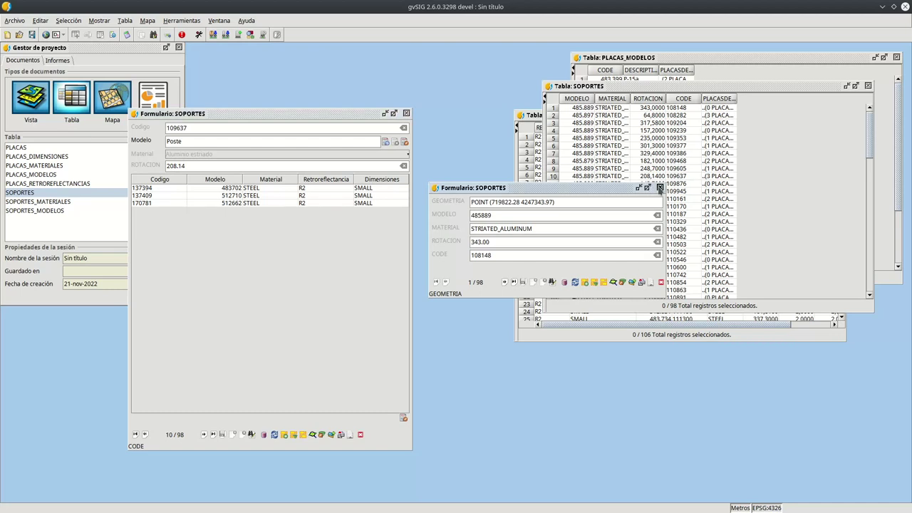
- Close the old SOPORTES form and open the form of related plate 137409 from the new form's list
click(659, 188)
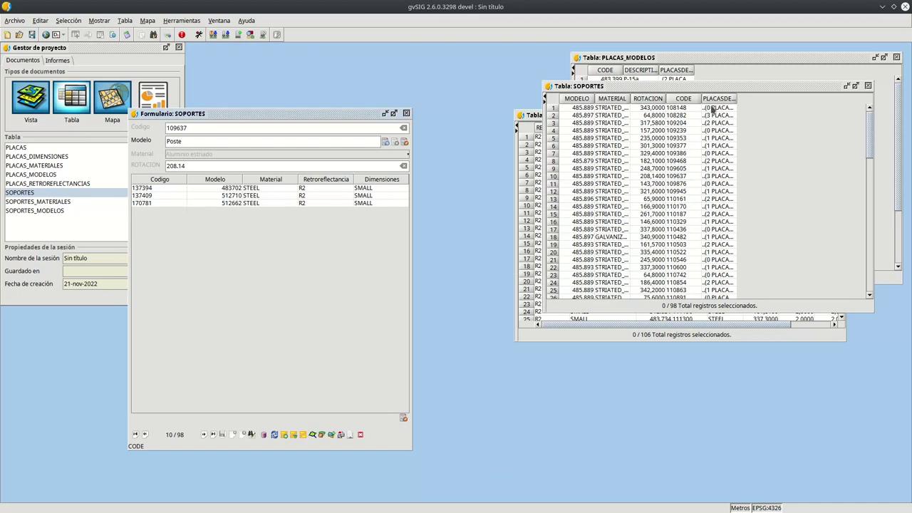
double_click(146, 195)
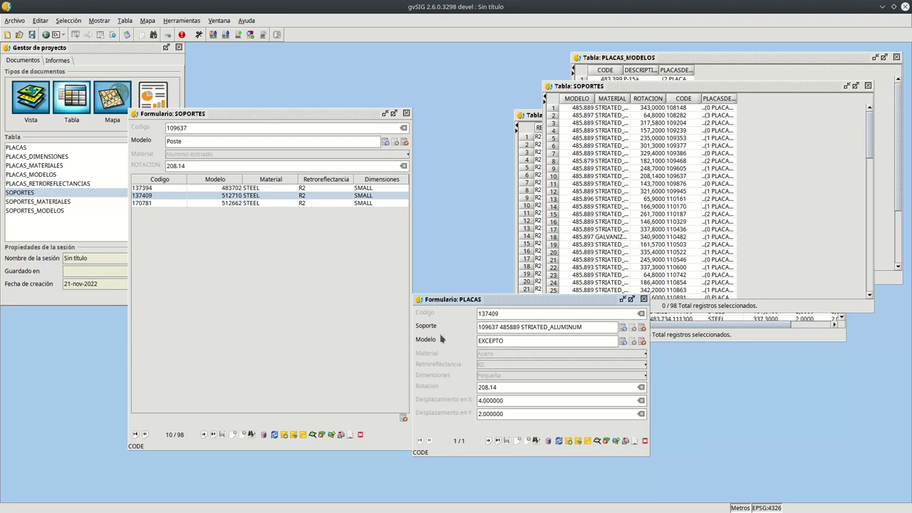
- Open the linked model forms of plate 137409 and support 109637 and arrange them around the SOPORTES form
click(642, 342)
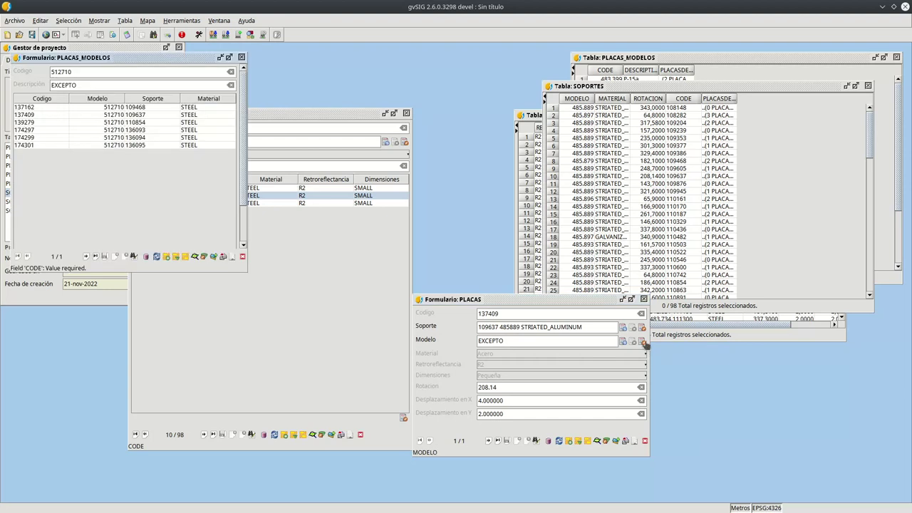
drag(171, 59, 604, 119)
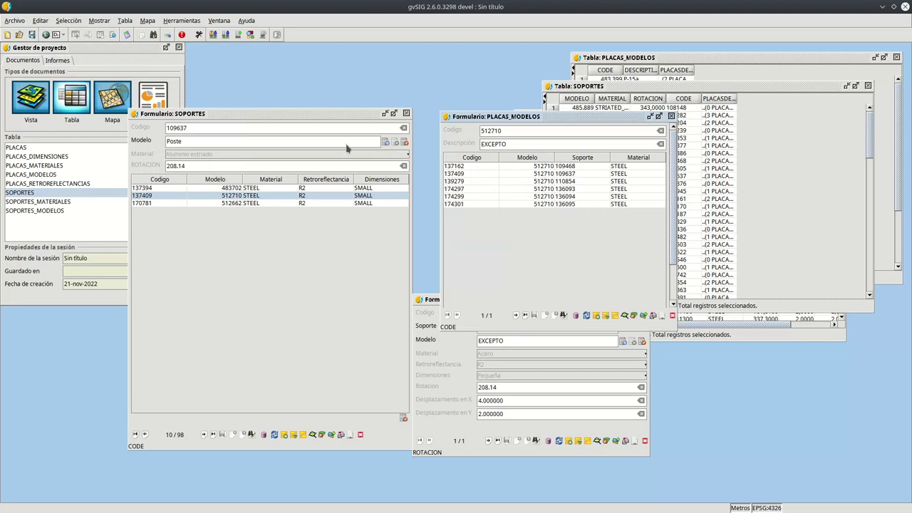
click(404, 142)
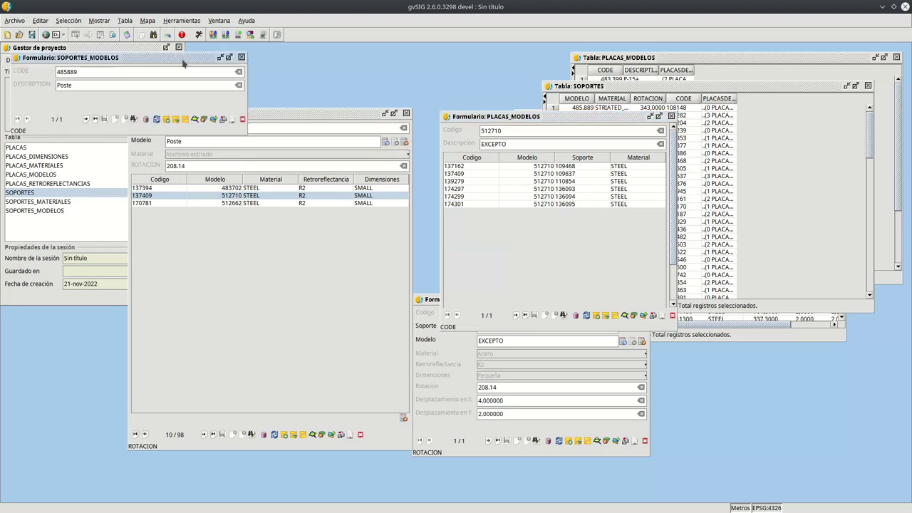
drag(182, 63, 239, 175)
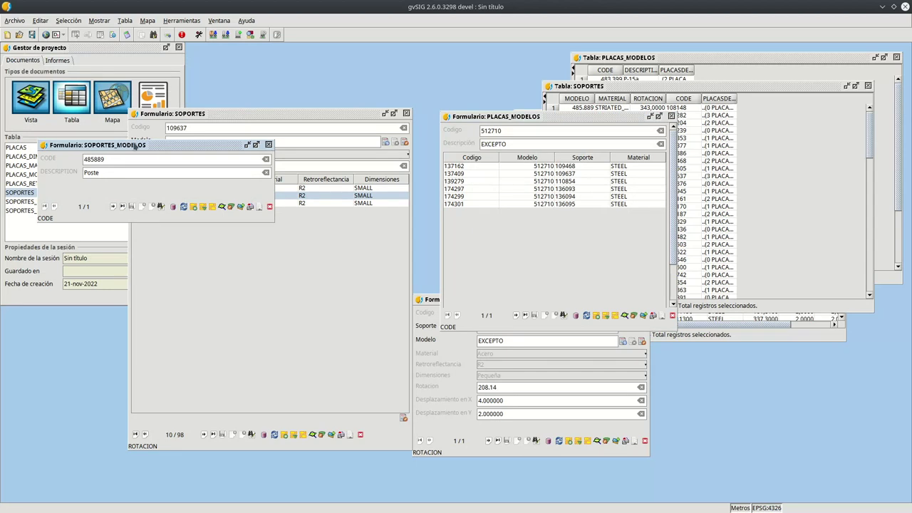
drag(134, 145, 112, 171)
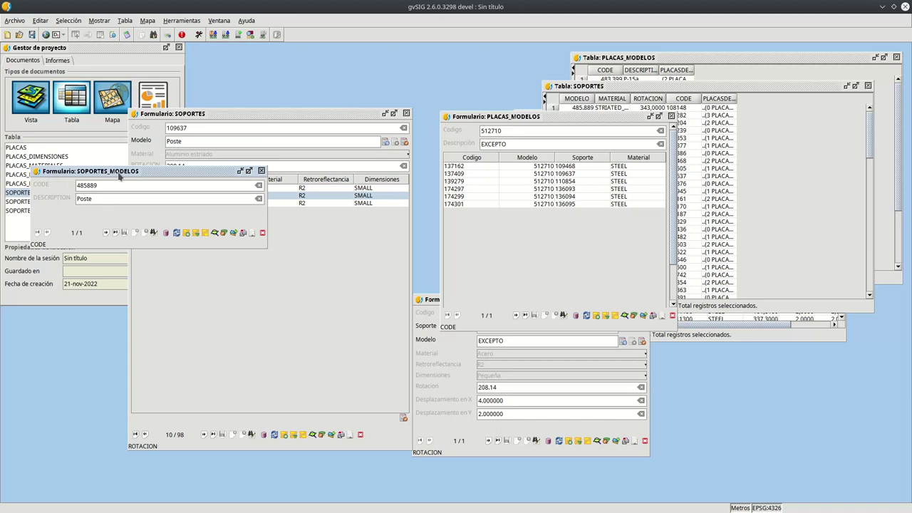
drag(121, 174, 118, 246)
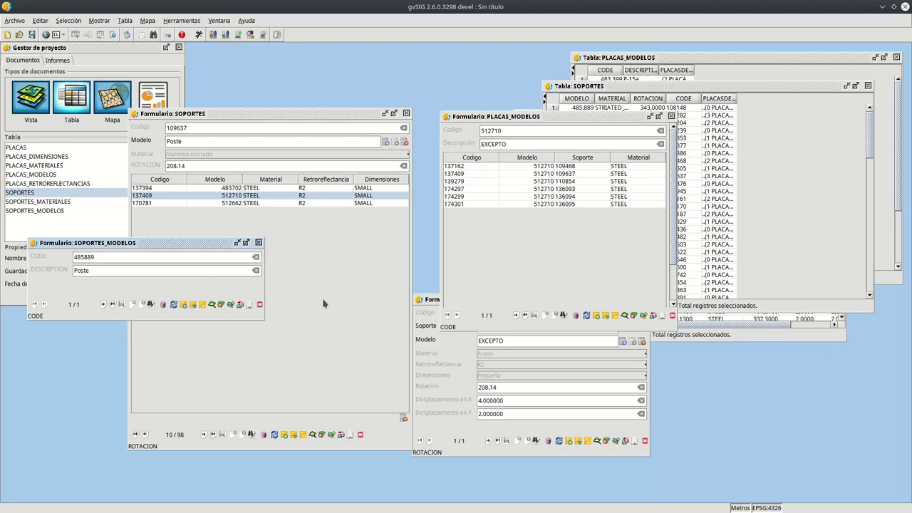
- Close all the open forms and the SOPORTES, PLACAS_MODELOS and PLACAS table windows
click(259, 243)
drag(567, 117, 576, 94)
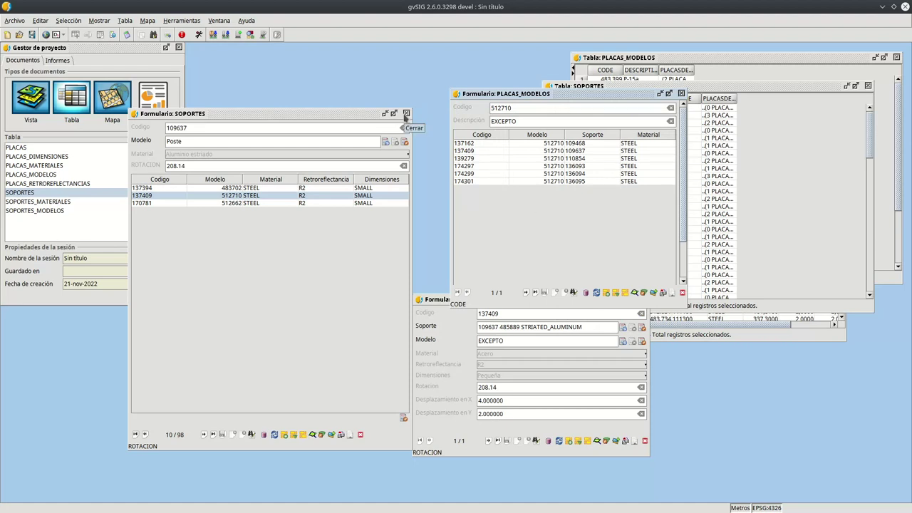
click(406, 113)
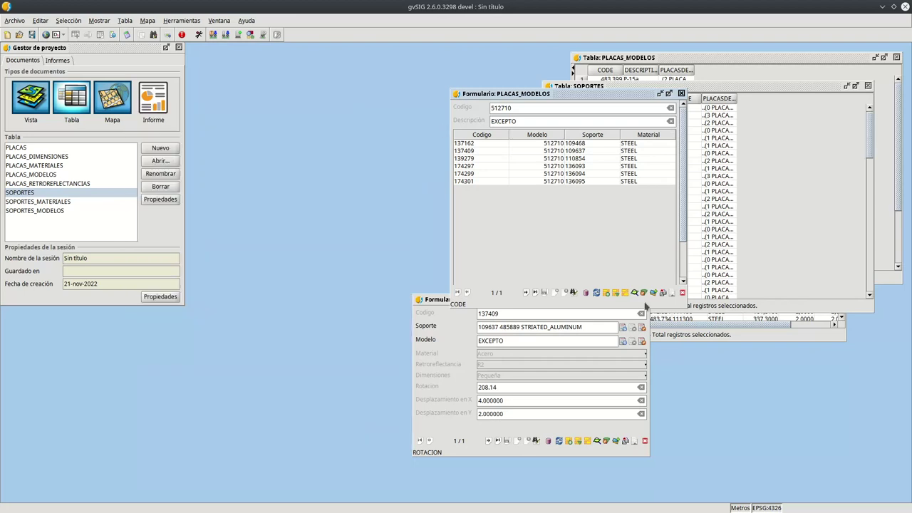
click(841, 102)
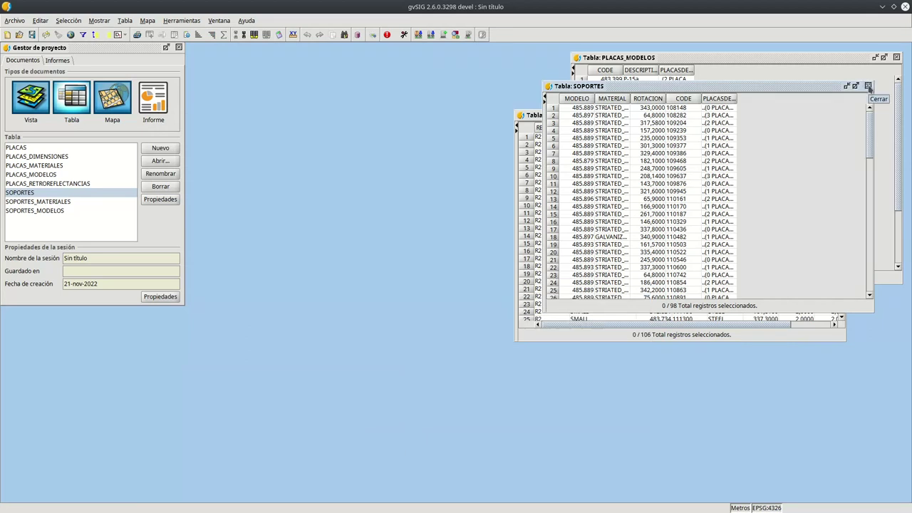
click(867, 85)
click(896, 57)
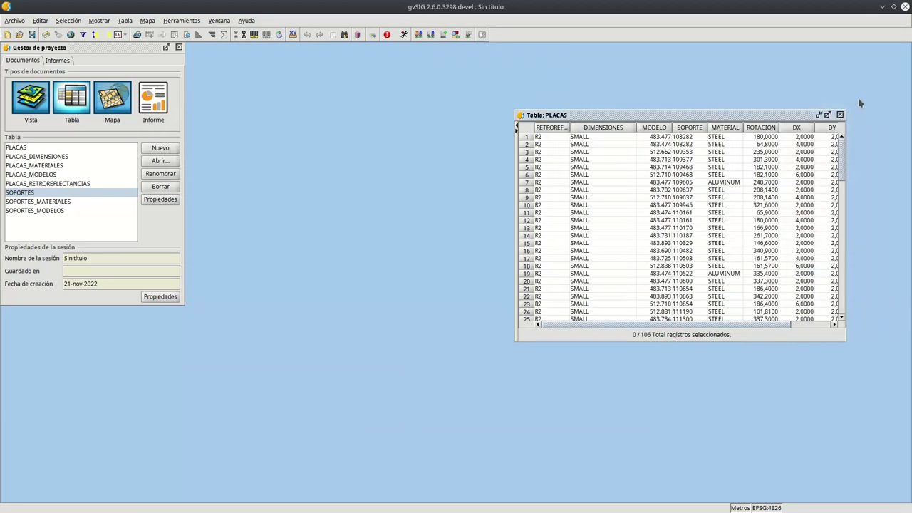
click(839, 114)
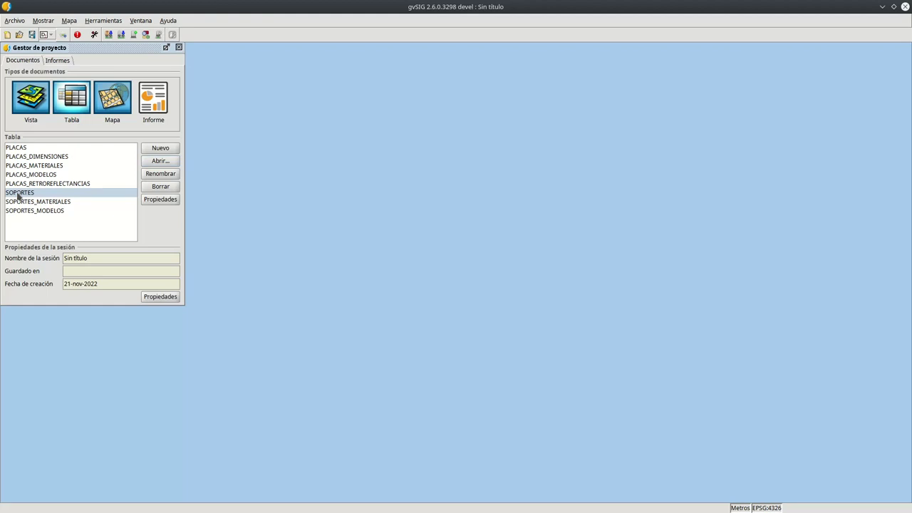
- Delete the PLACAS table from the project
click(19, 149)
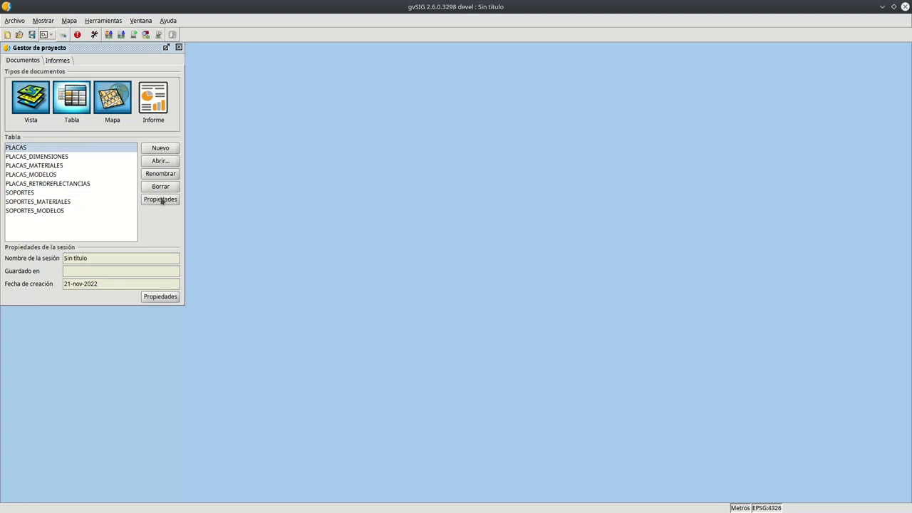
click(161, 186)
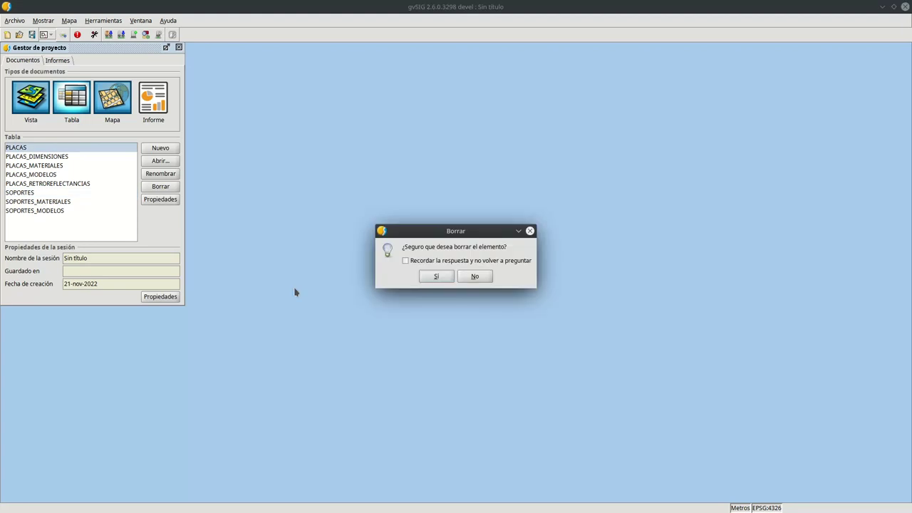
click(431, 278)
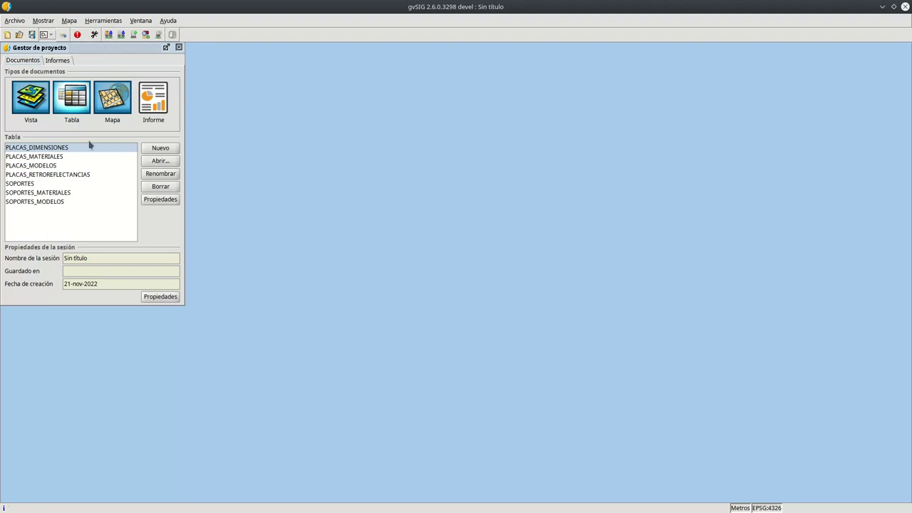
- Open the SOPORTES table without PLACAS loaded, try to show its form, and recheck the reopened table before closing it
click(29, 184)
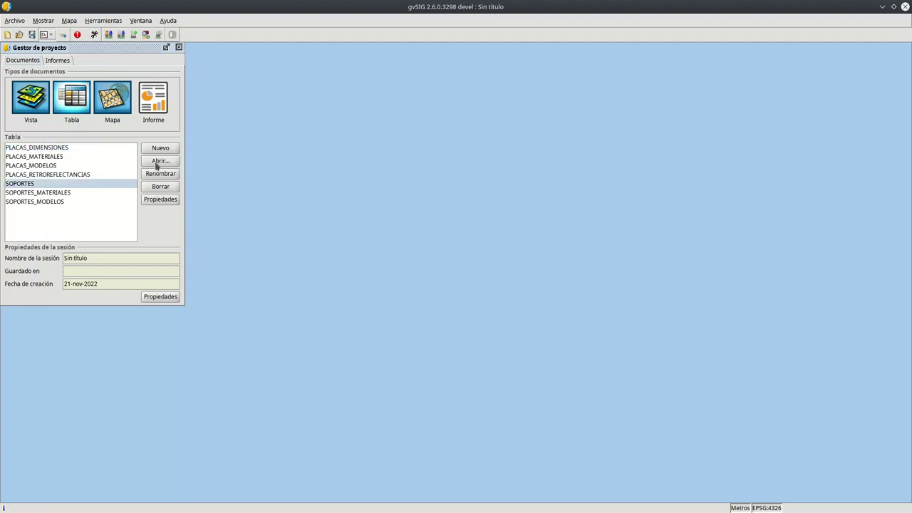
click(157, 162)
click(124, 20)
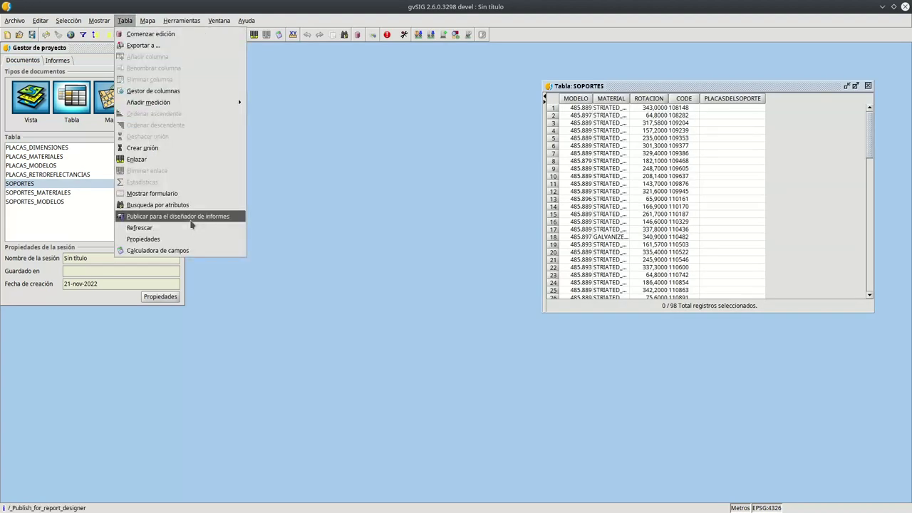
click(183, 198)
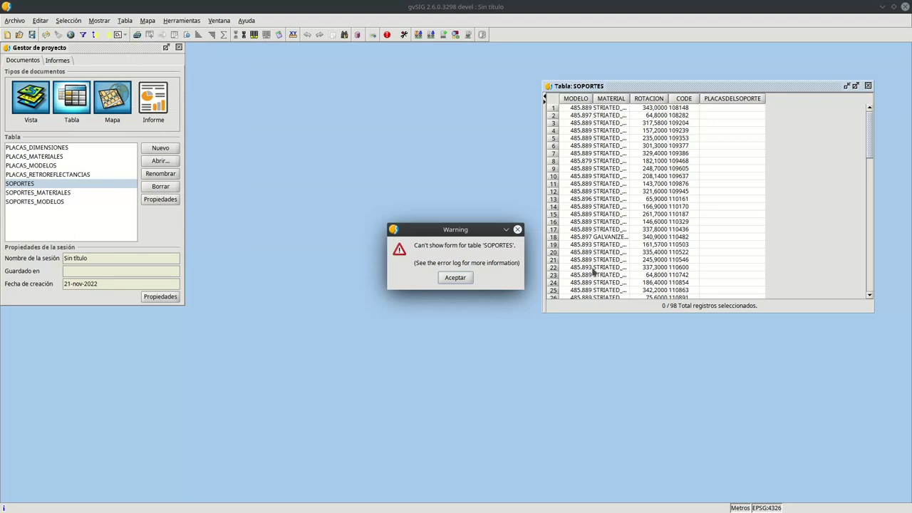
click(454, 278)
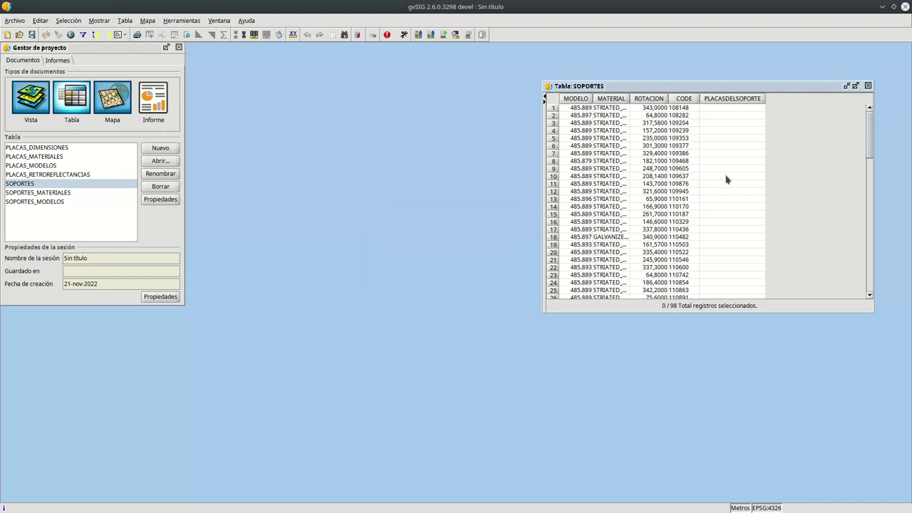
click(868, 86)
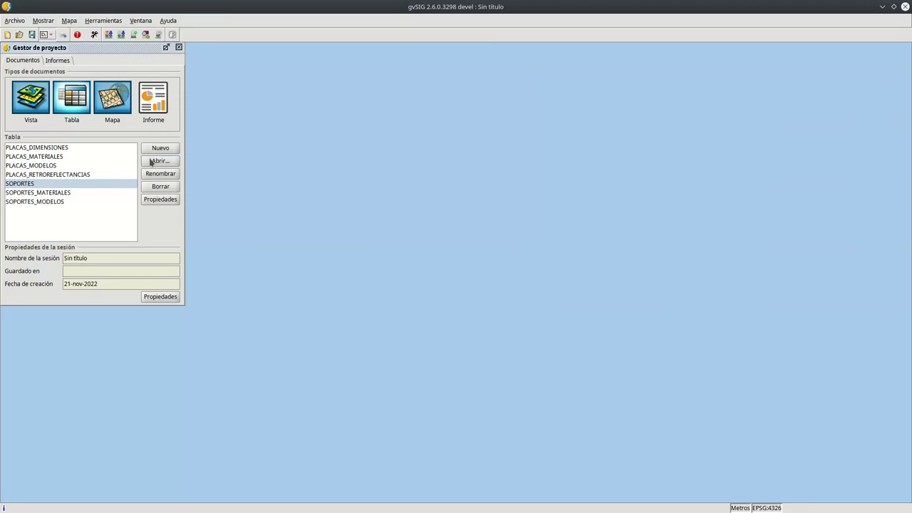
click(159, 161)
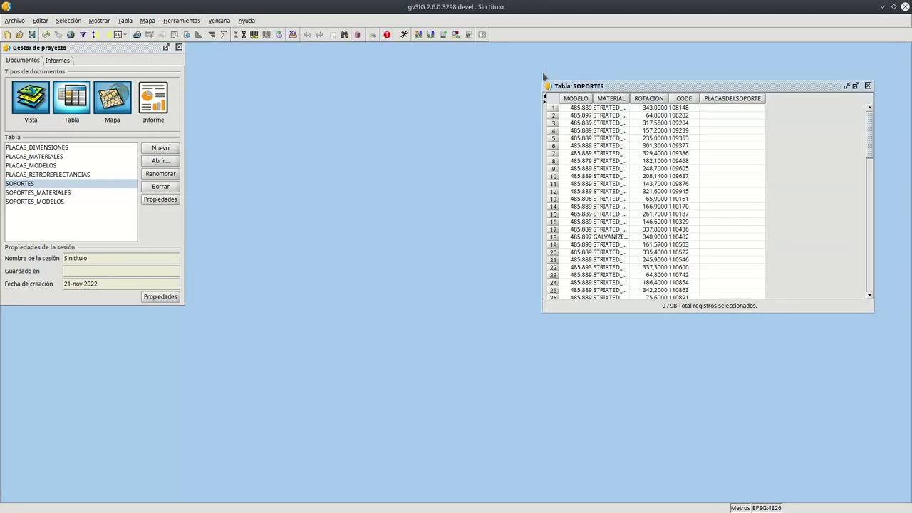
click(867, 85)
- Add the PUBLIC.PLACAS table back to the project from the Prueba modelo database connection and close its window
click(163, 149)
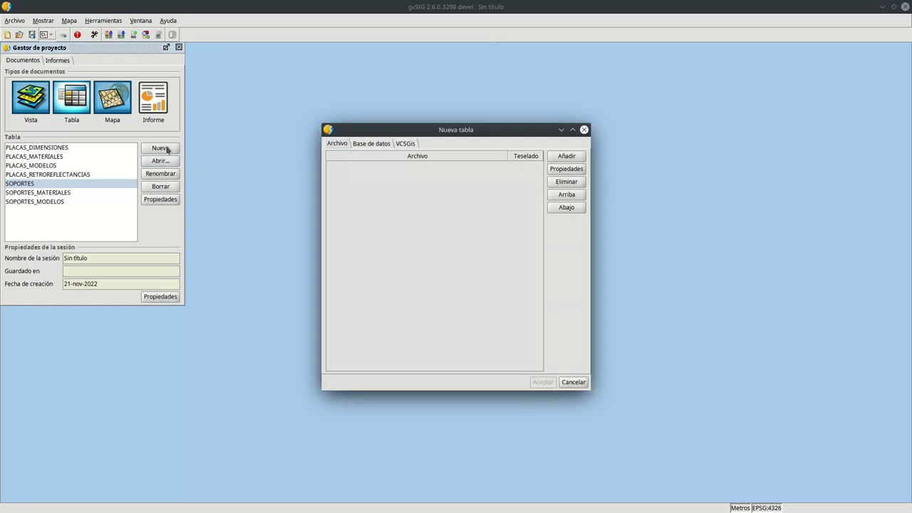
click(370, 143)
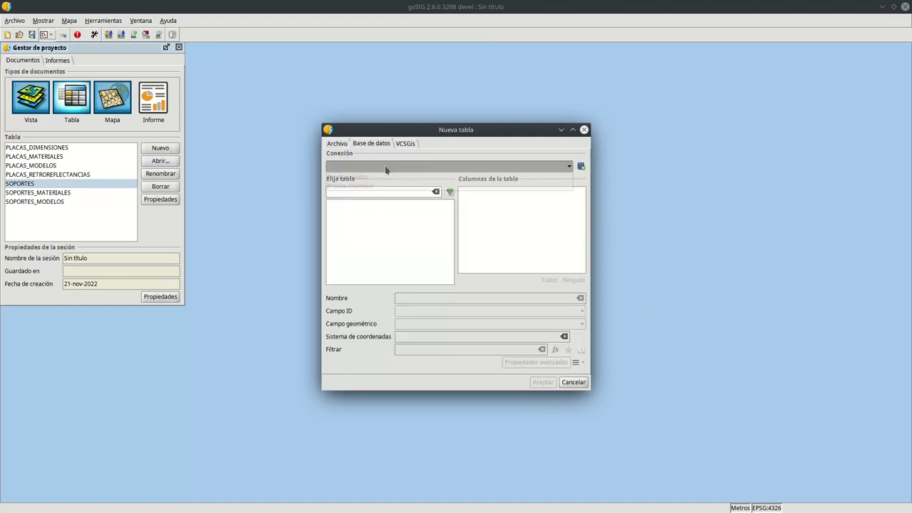
click(365, 178)
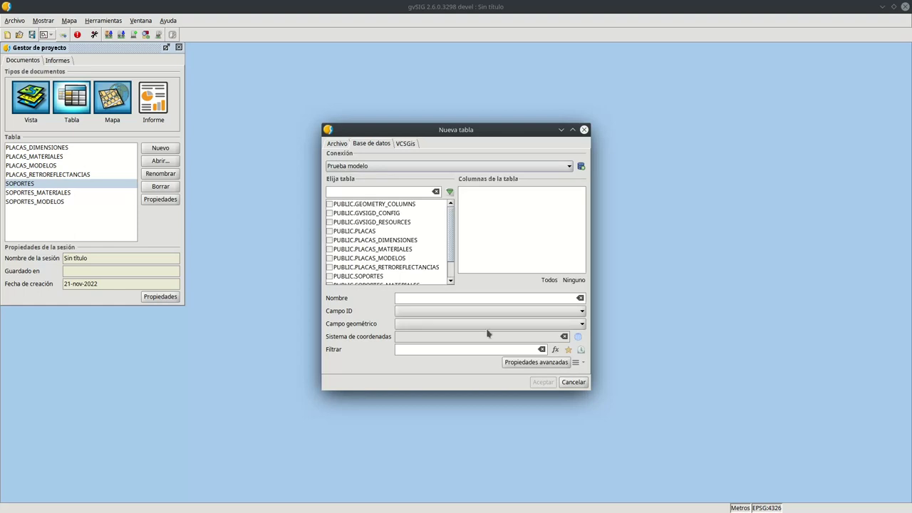
drag(453, 257, 453, 279)
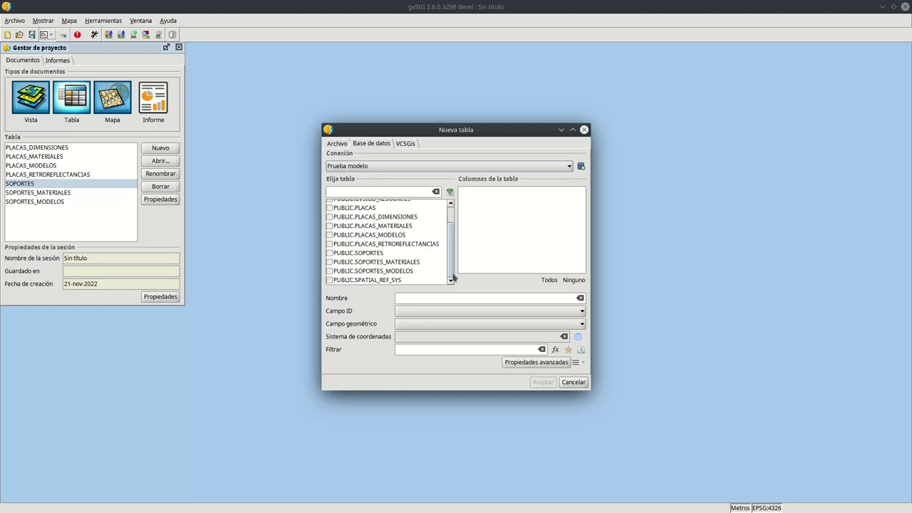
click(329, 207)
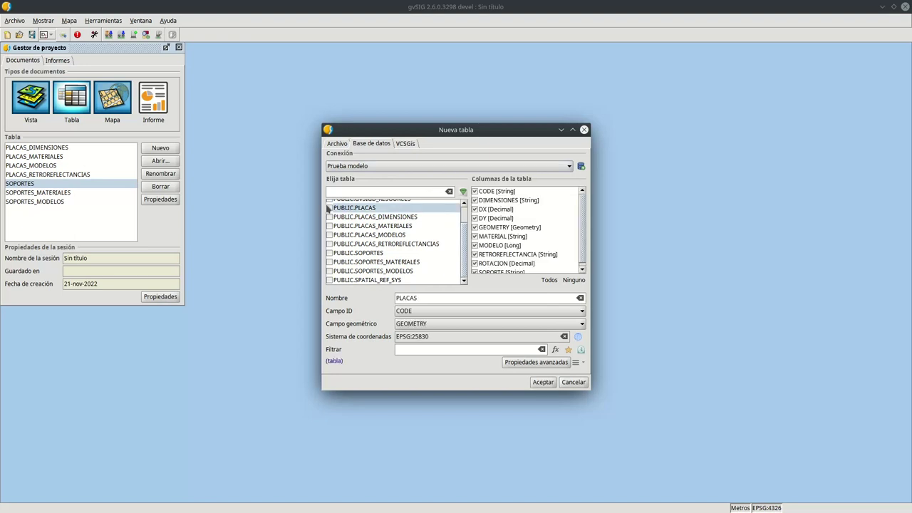
click(542, 382)
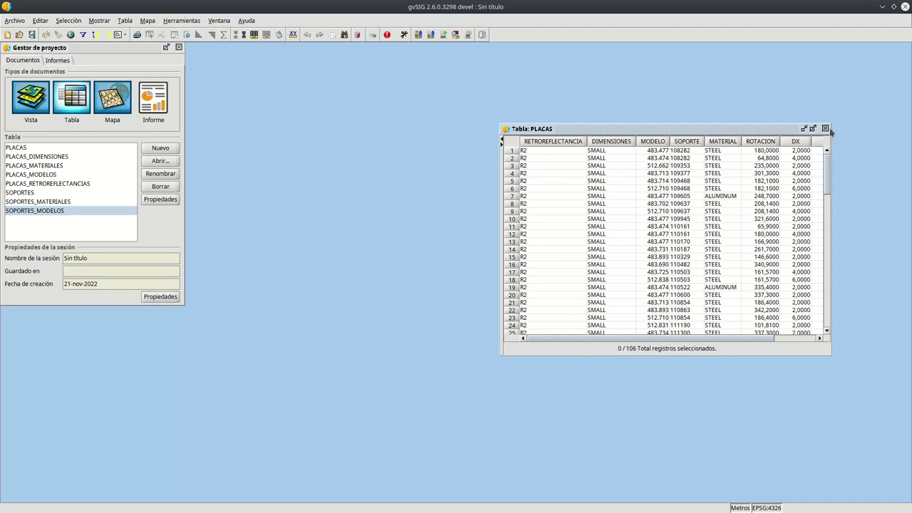
click(825, 128)
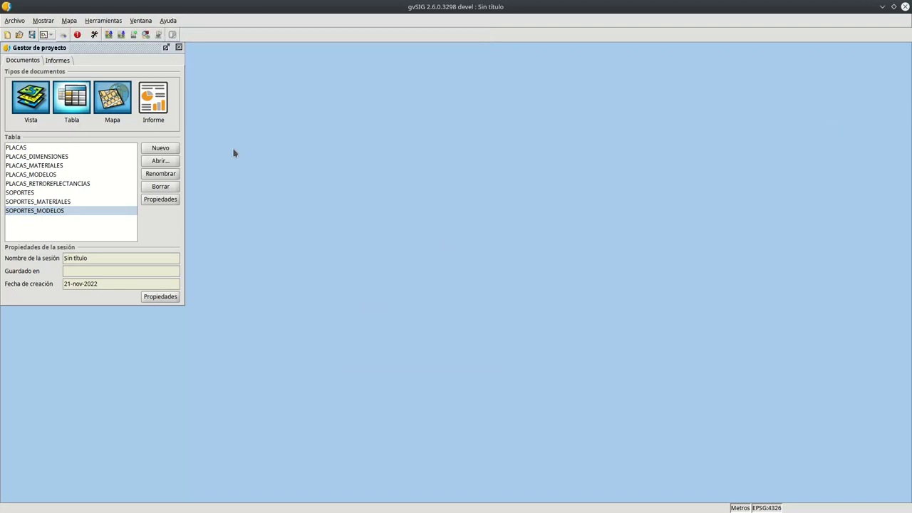
- Open the SOPORTES table and its form to check the related plates list, and close both
click(16, 193)
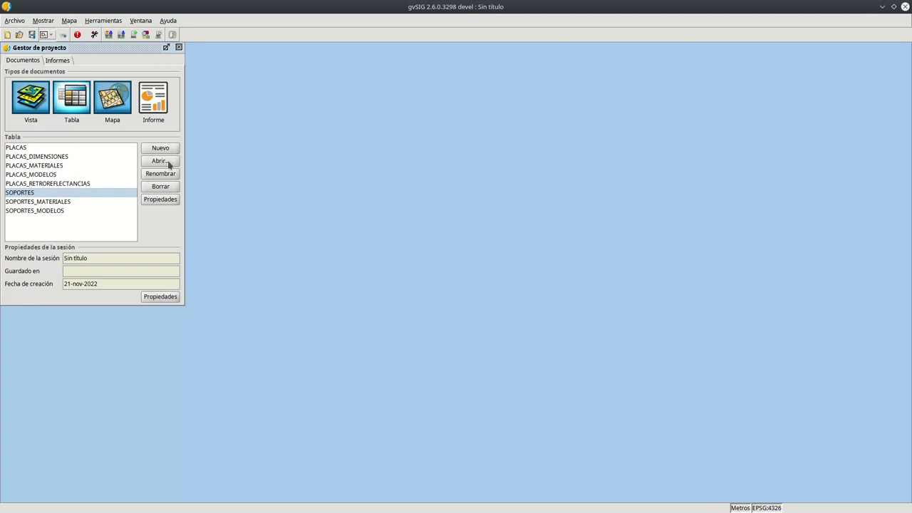
click(160, 161)
click(123, 21)
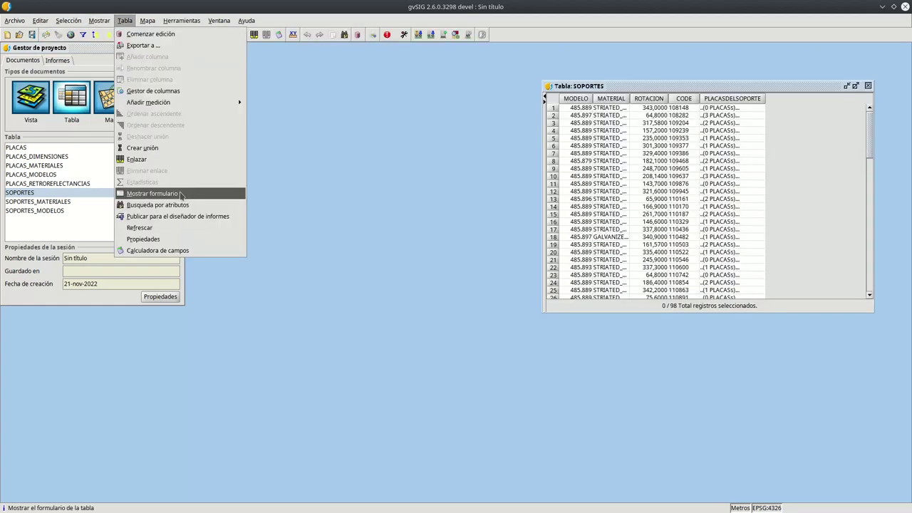
click(152, 194)
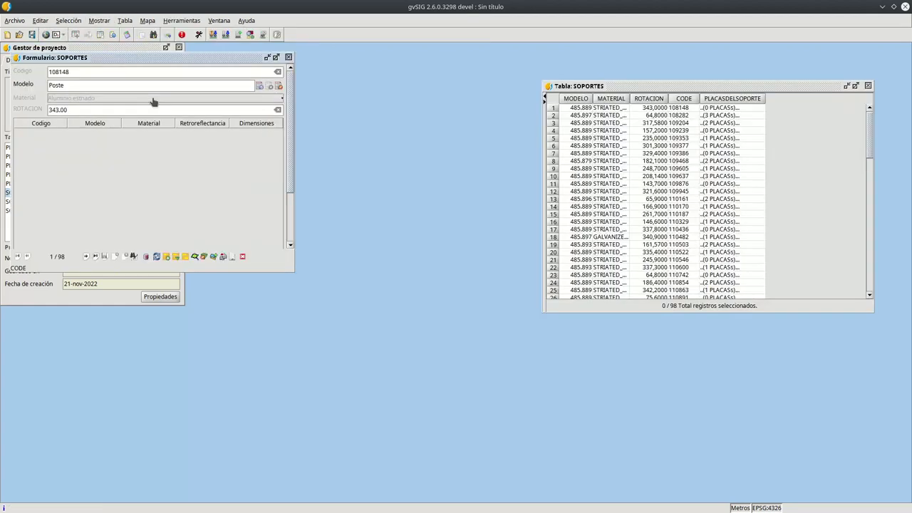
drag(206, 106, 295, 359)
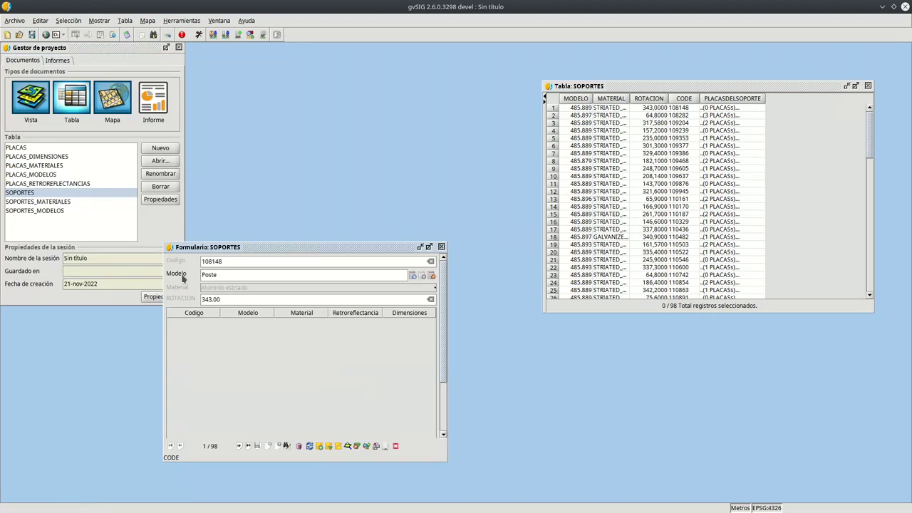
click(440, 247)
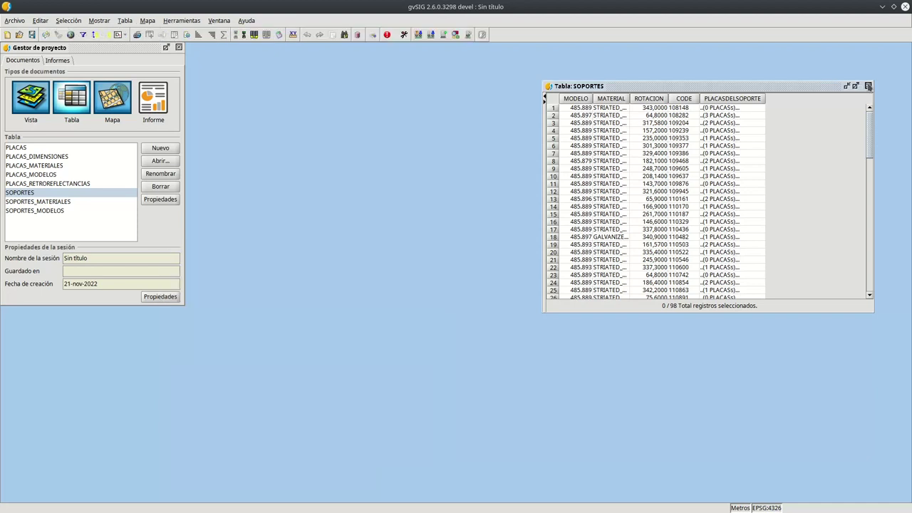
click(868, 85)
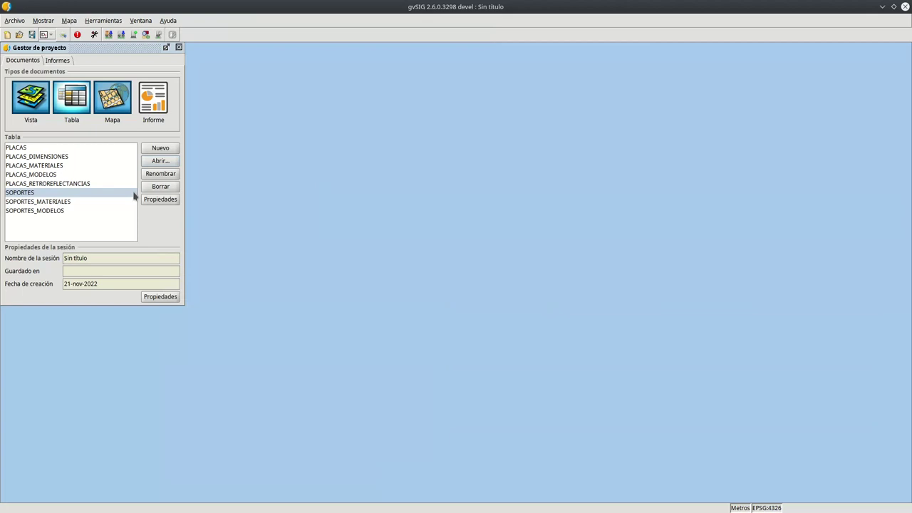
- Create a new view in the project and move its window beside the project manager
click(30, 98)
click(160, 147)
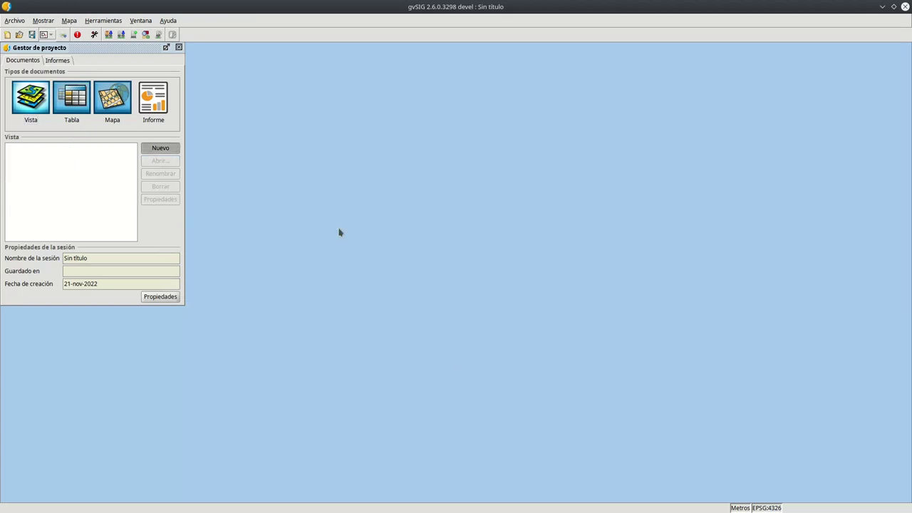
drag(712, 57, 206, 92)
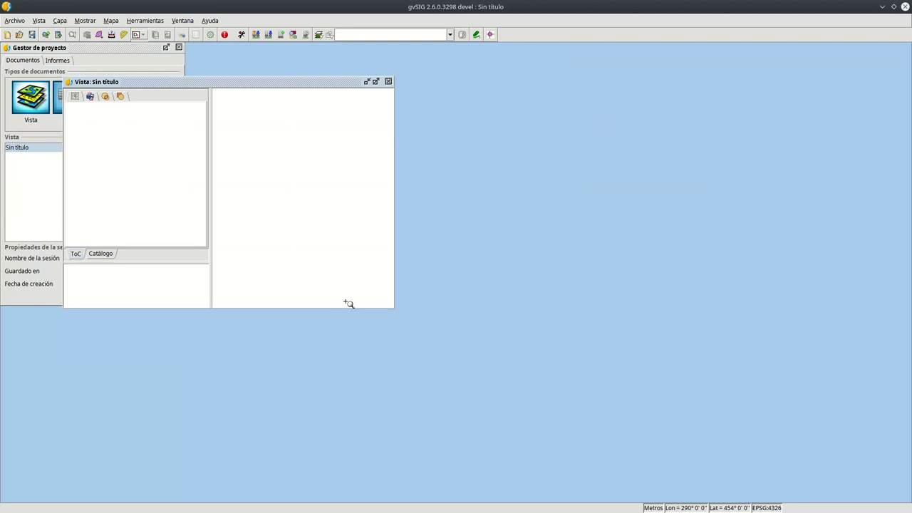
- Expand Repositorios in the new view's catalogue, and make the view window taller and place it beside the project manager
click(101, 253)
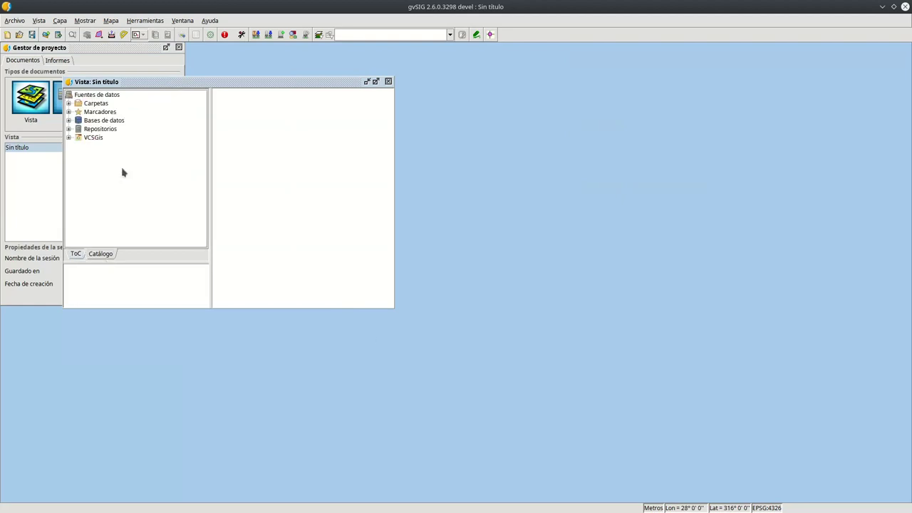
click(68, 129)
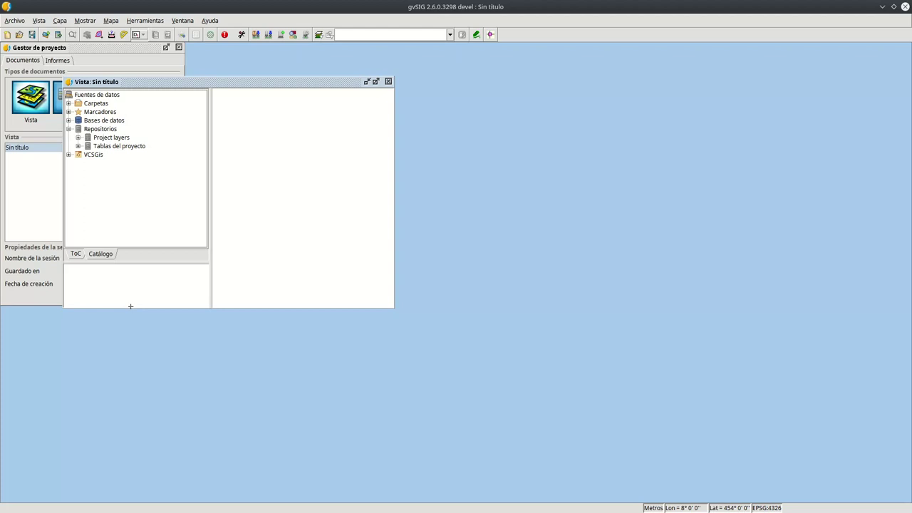
drag(129, 308, 130, 467)
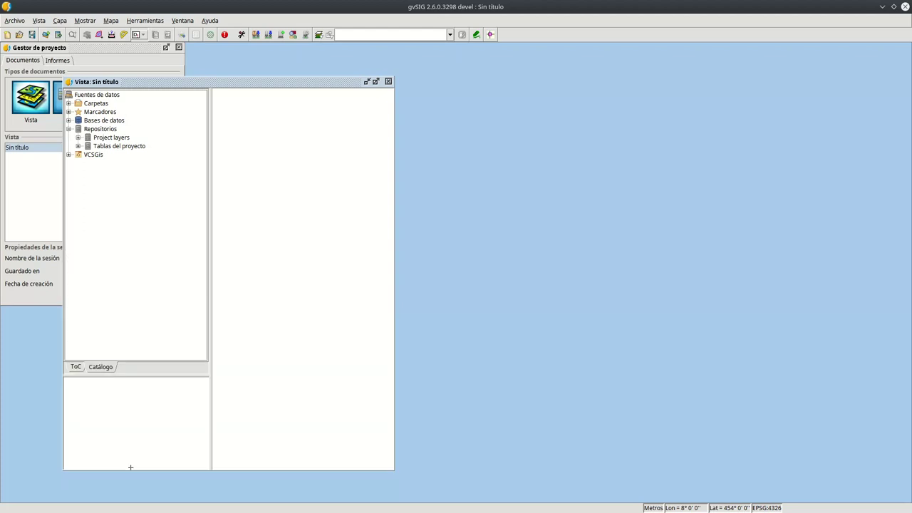
drag(180, 85, 322, 70)
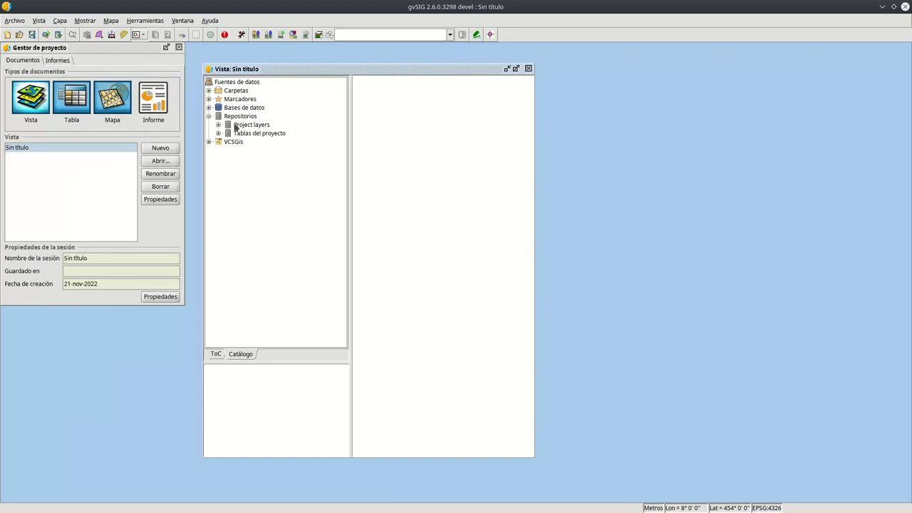
- Compare the Tablas del proyecto and Project layers repositories with the list of tables loaded in the project
click(258, 135)
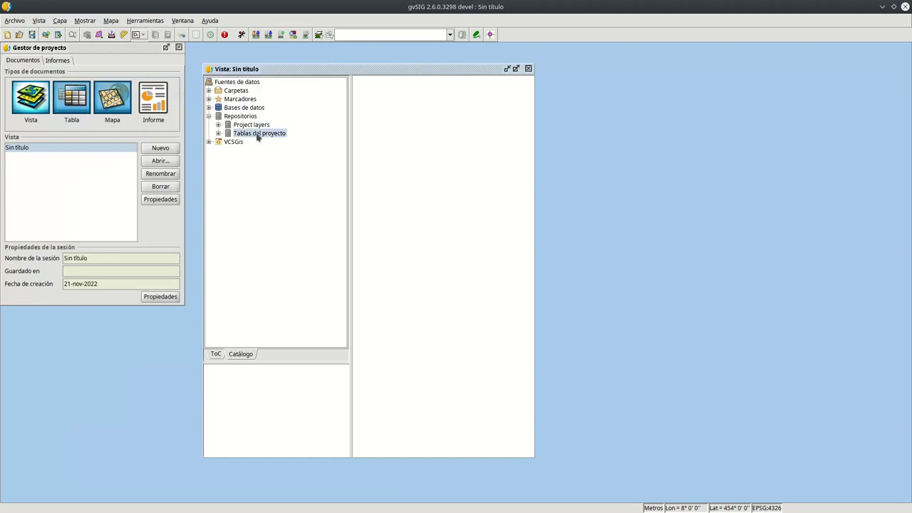
click(74, 107)
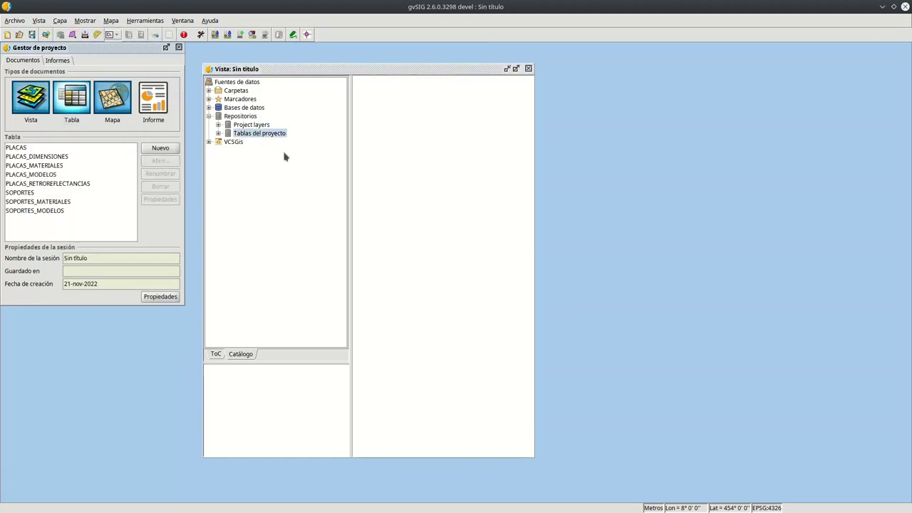
click(245, 126)
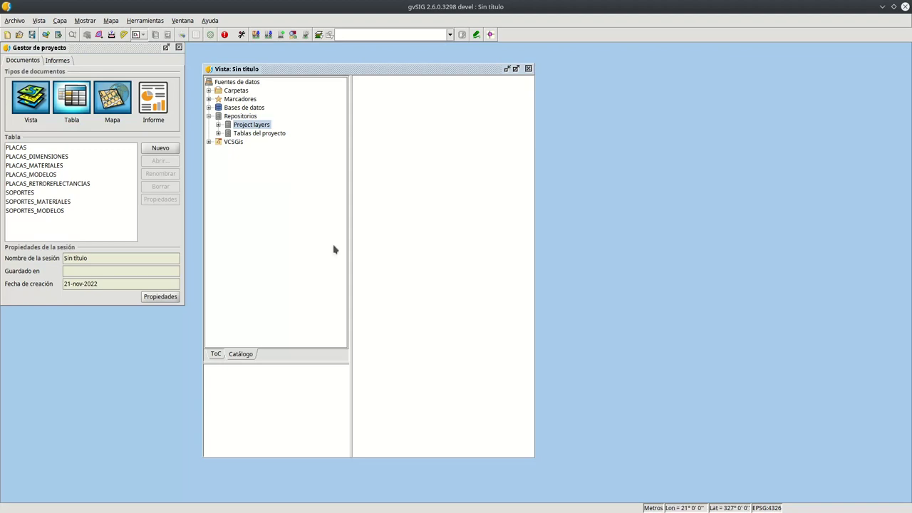
click(248, 116)
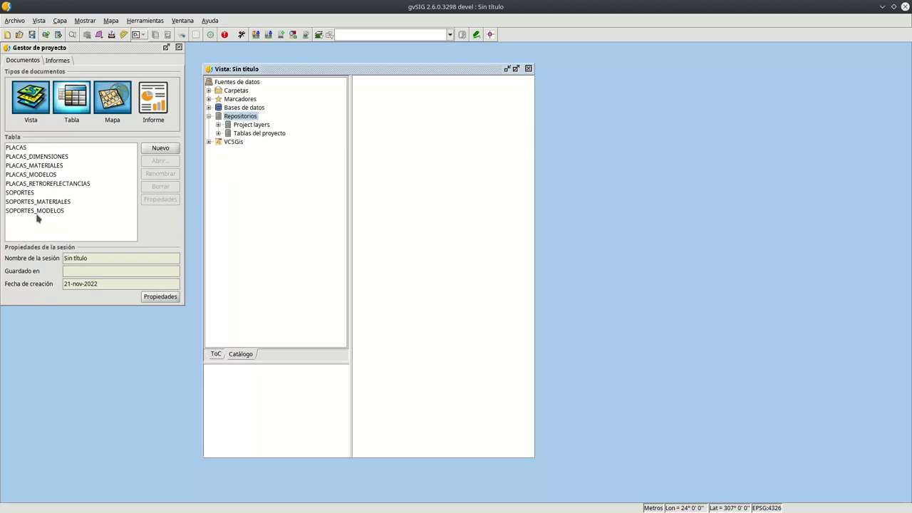
- Create the repository table for the Prueba modelo connection in the database workspace manager, and close the manager
click(148, 20)
mouse_move(214, 93)
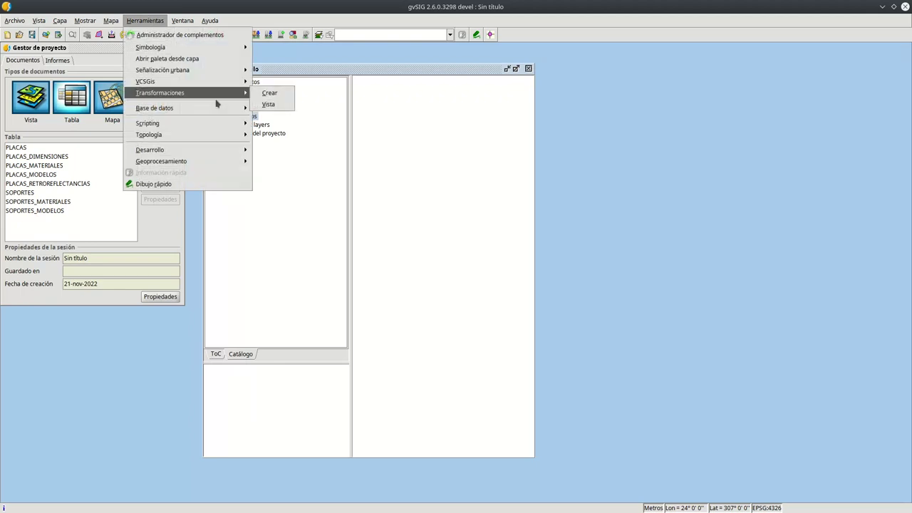
mouse_move(219, 151)
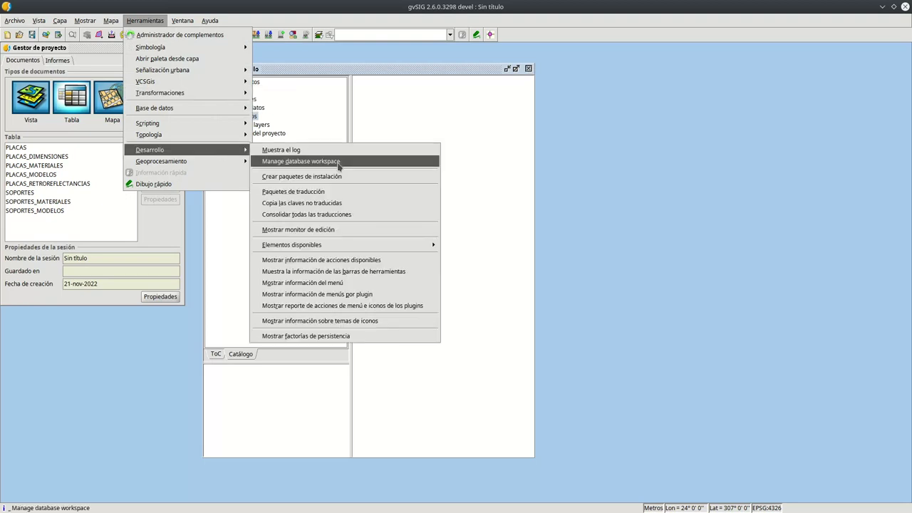
click(313, 158)
drag(239, 59, 386, 97)
click(438, 118)
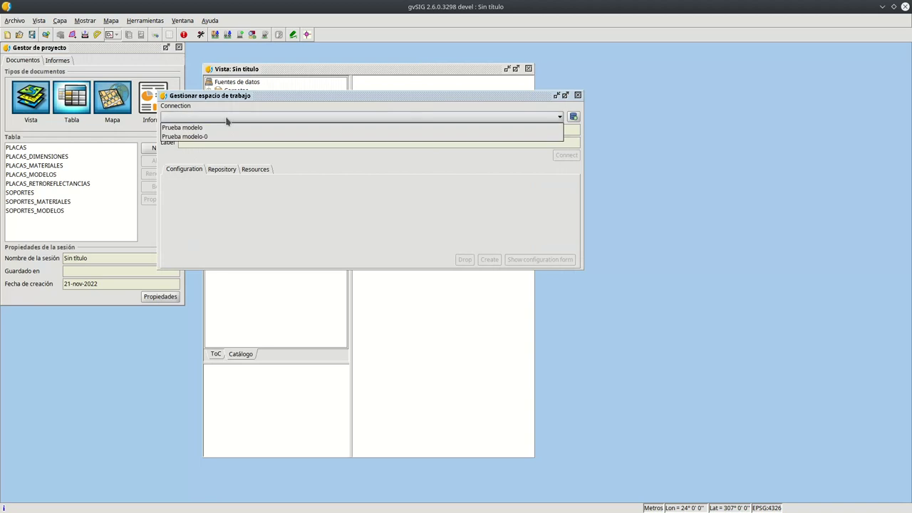
click(217, 128)
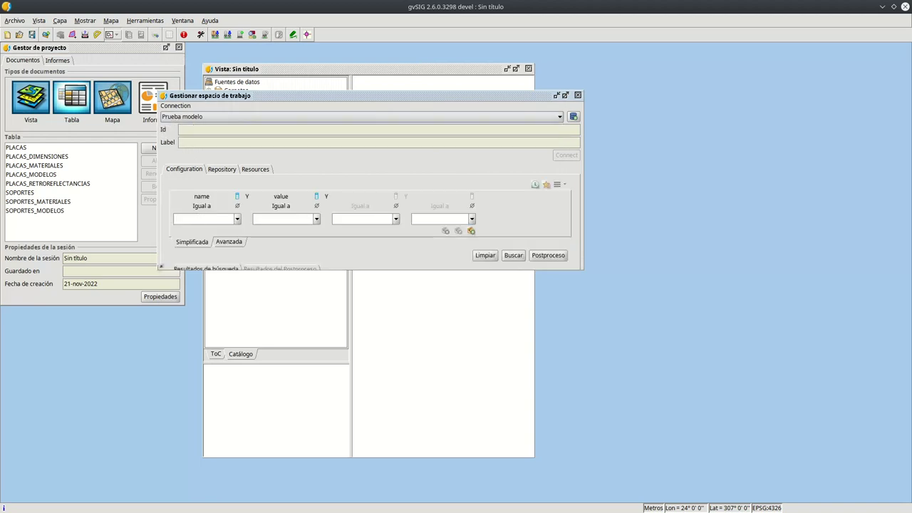
drag(161, 267, 151, 476)
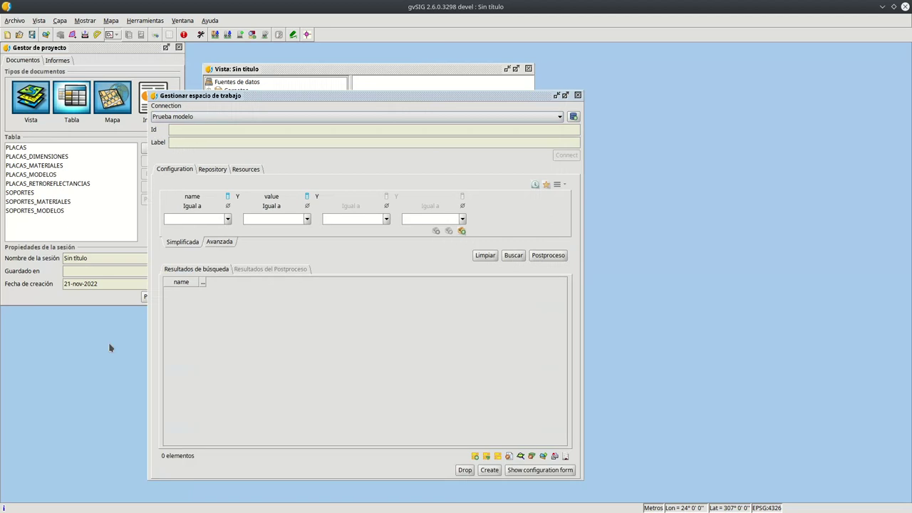
click(213, 170)
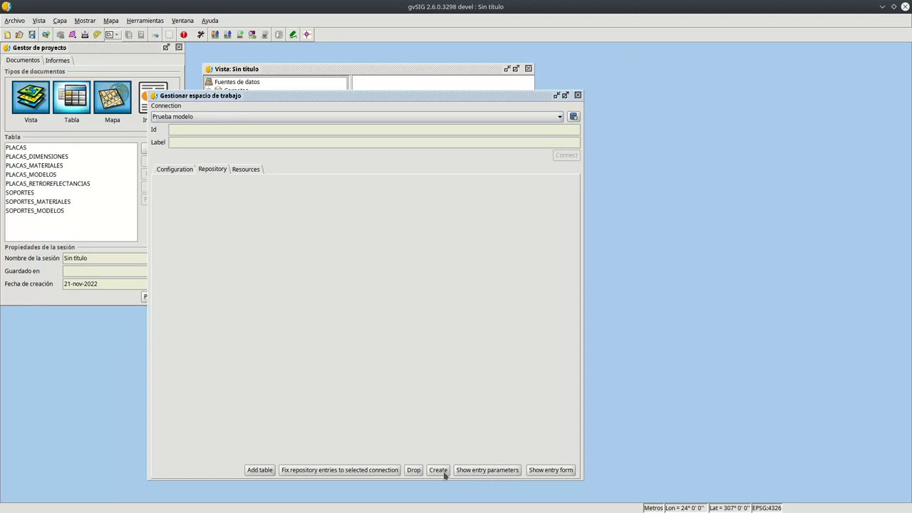
click(576, 95)
- Reopen the database workspace manager on the Prueba modelo connection and show its repository in the maximized window
click(146, 20)
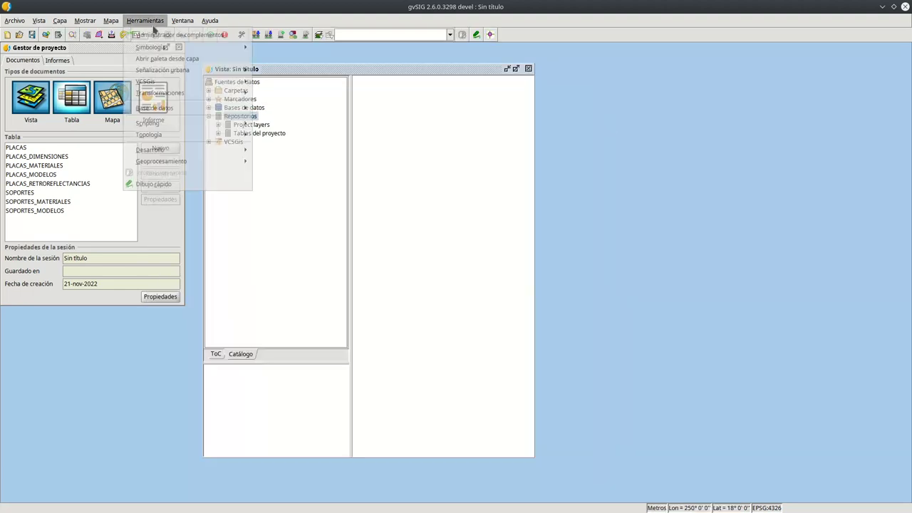
mouse_move(222, 152)
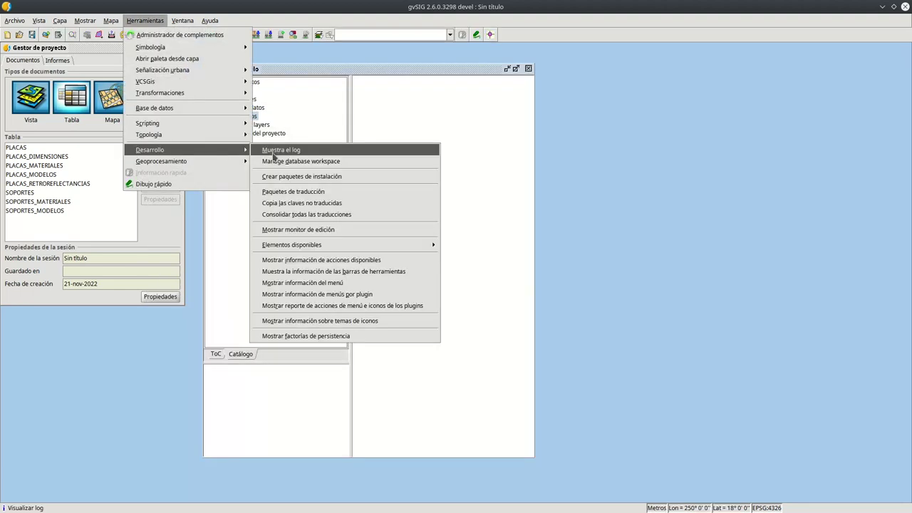
click(275, 161)
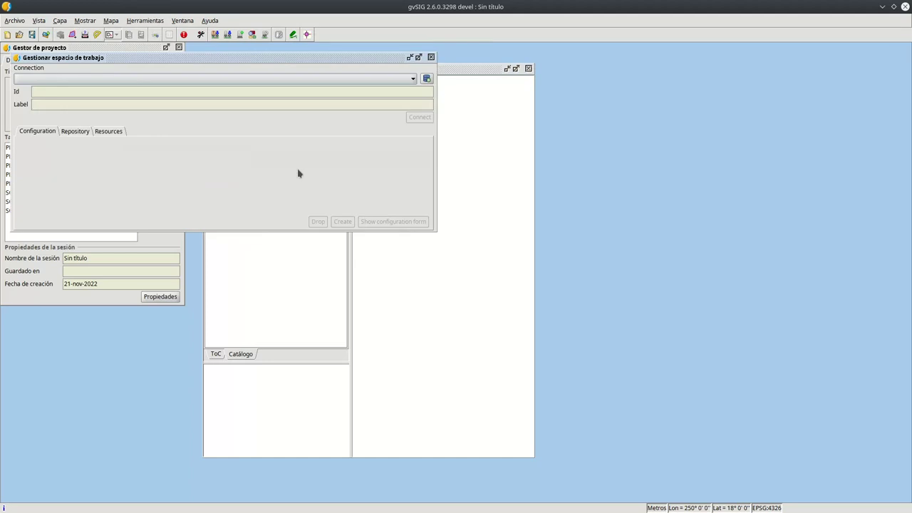
click(117, 80)
click(102, 90)
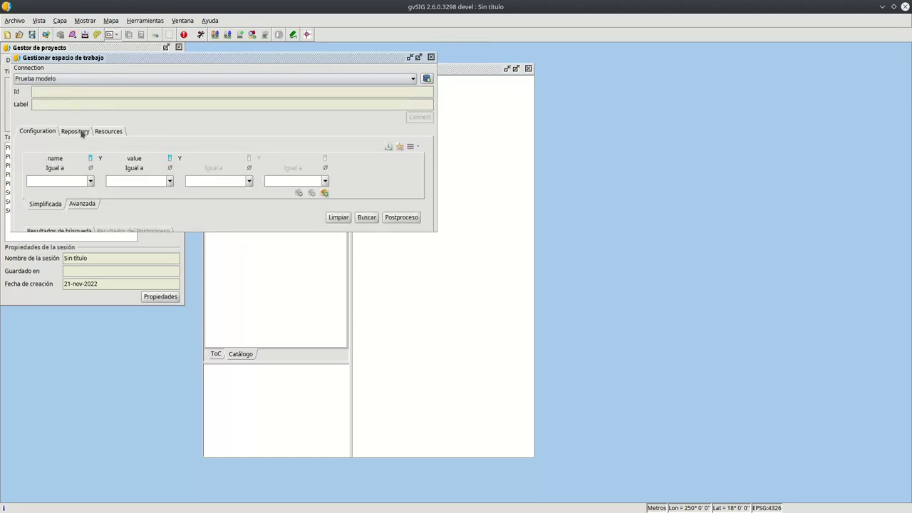
click(75, 131)
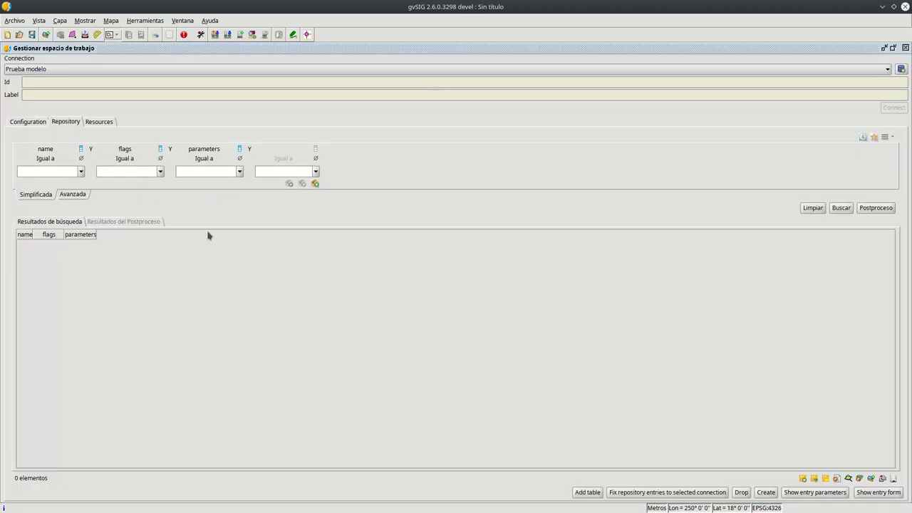
- Review the workspace's configuration and resources, widening the name column of the resources list to read the entries
click(27, 122)
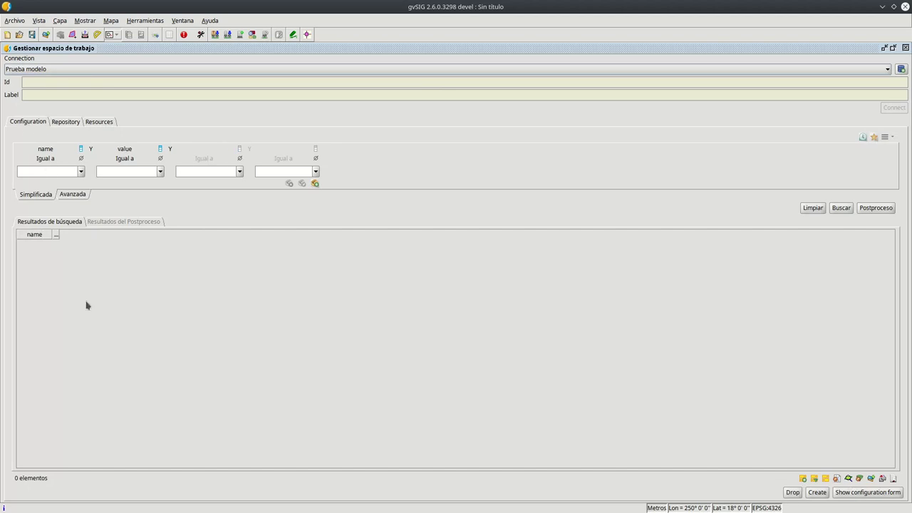
click(99, 122)
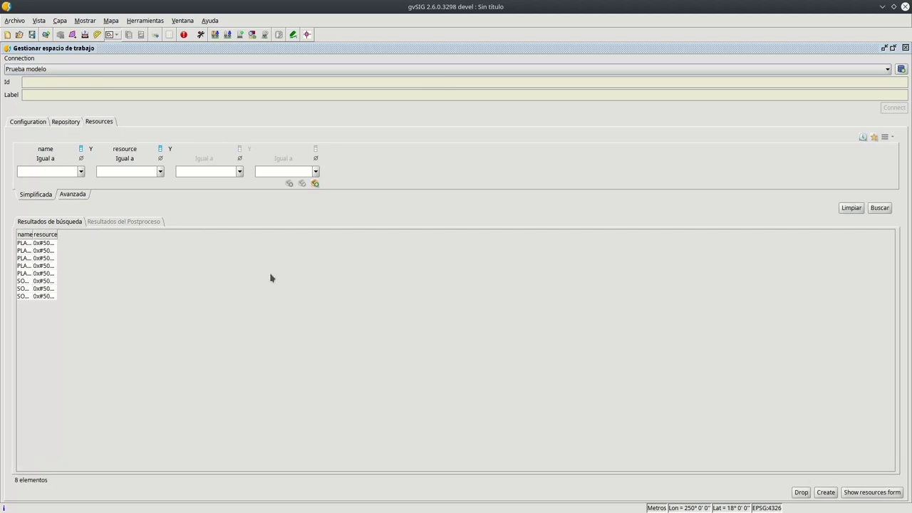
drag(32, 234, 137, 246)
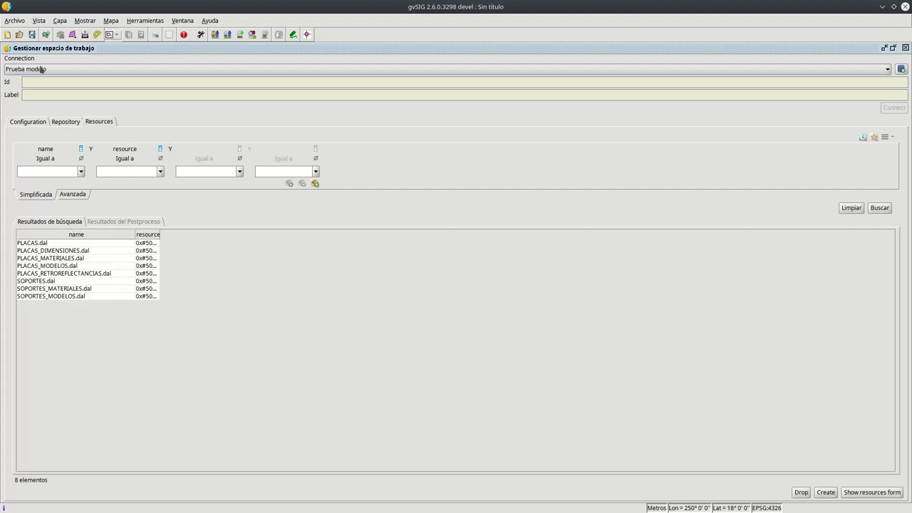
- Add all the project tables from PLACAS to SOPORTES_MODELOS to the workspace repository and refresh the entry list
click(65, 122)
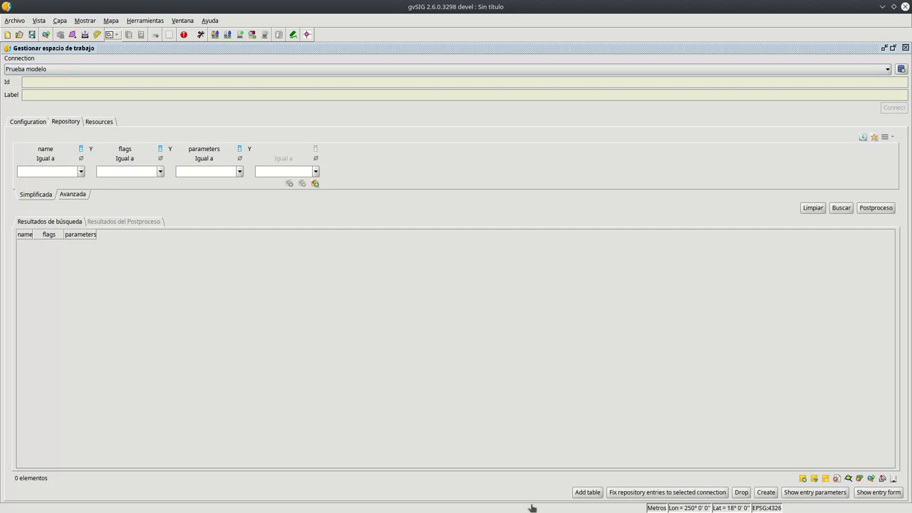
click(587, 492)
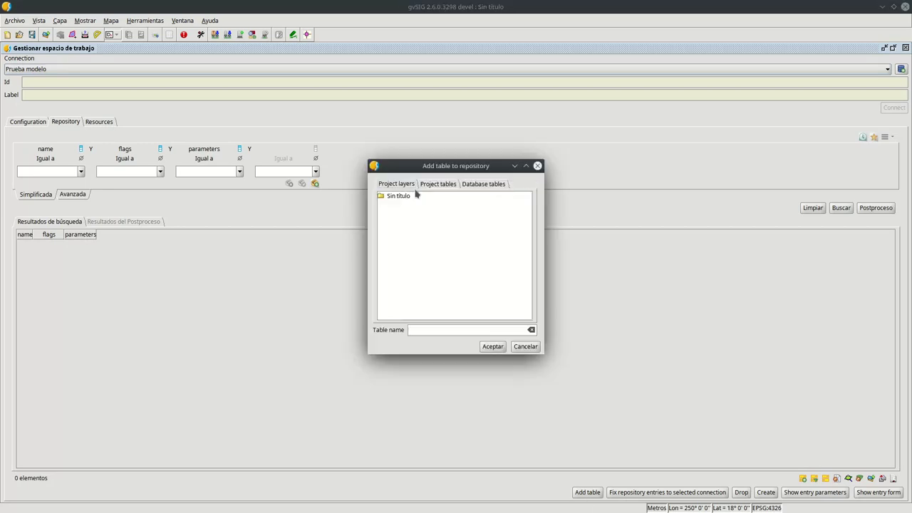
click(436, 184)
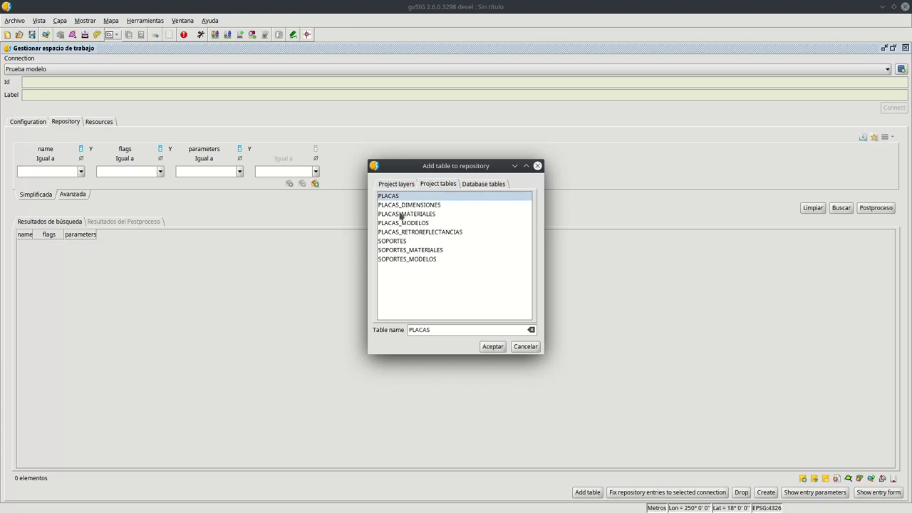
shift+click(410, 259)
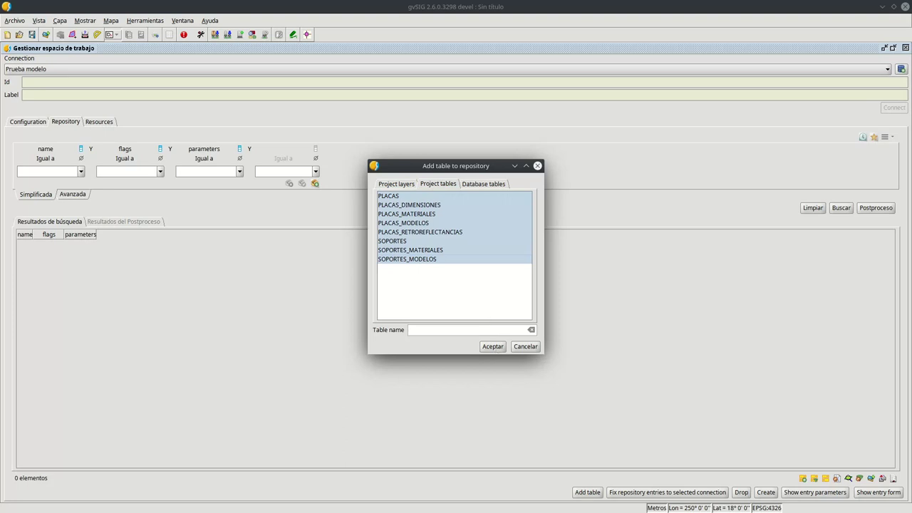
click(492, 350)
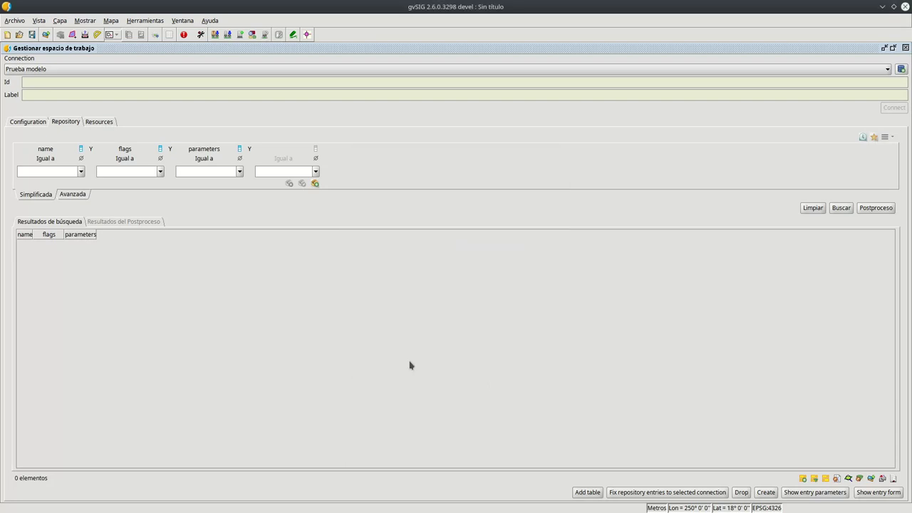
click(830, 208)
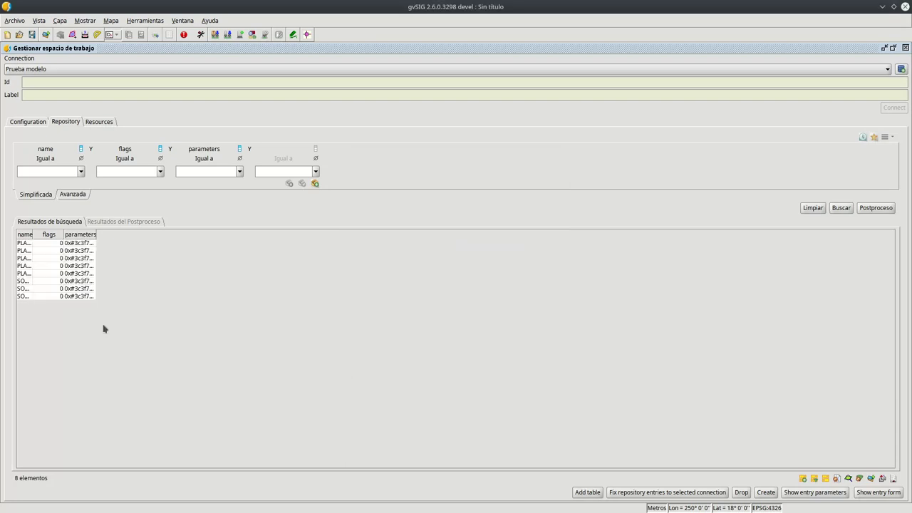
- Create a new record in the workspace configuration with the name StoresRepository.id
click(41, 123)
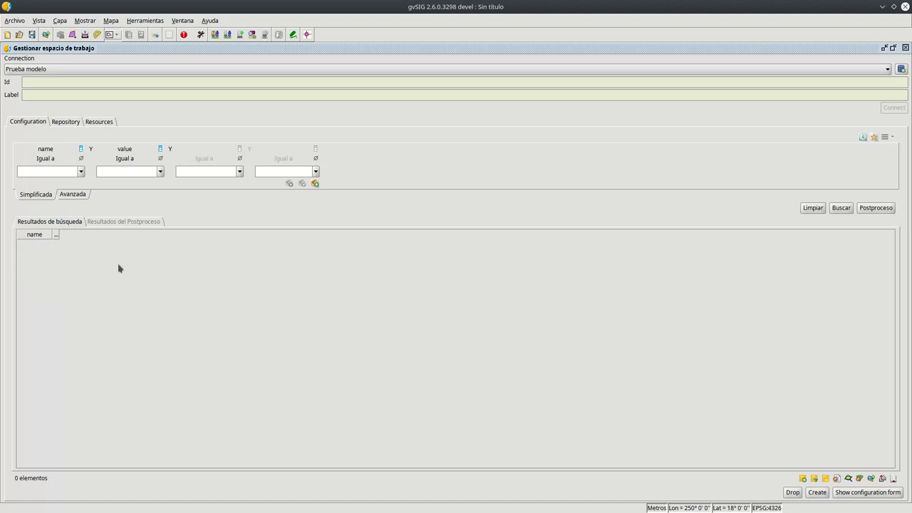
click(816, 492)
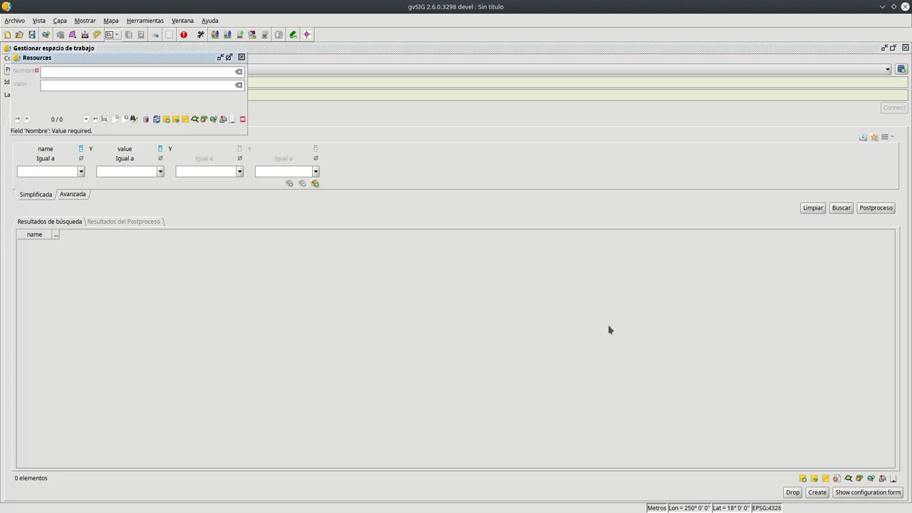
drag(140, 59, 398, 271)
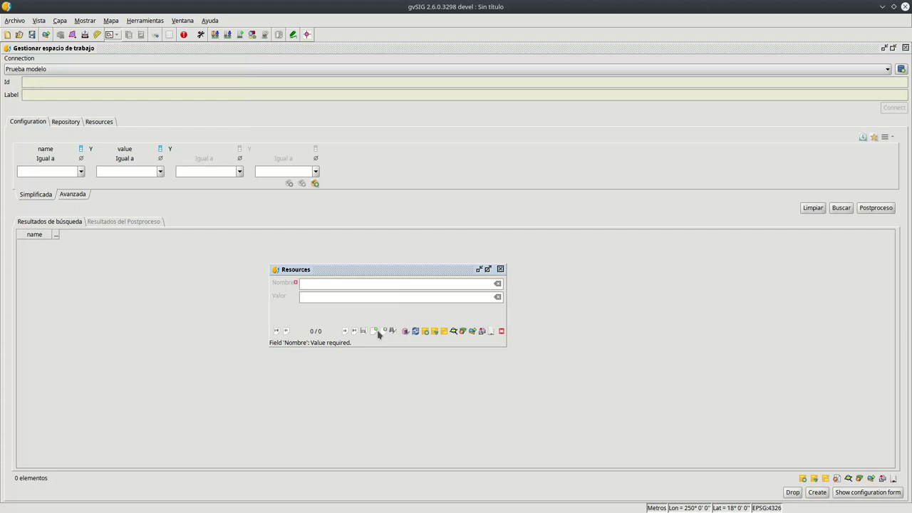
click(376, 331)
text(Stores)
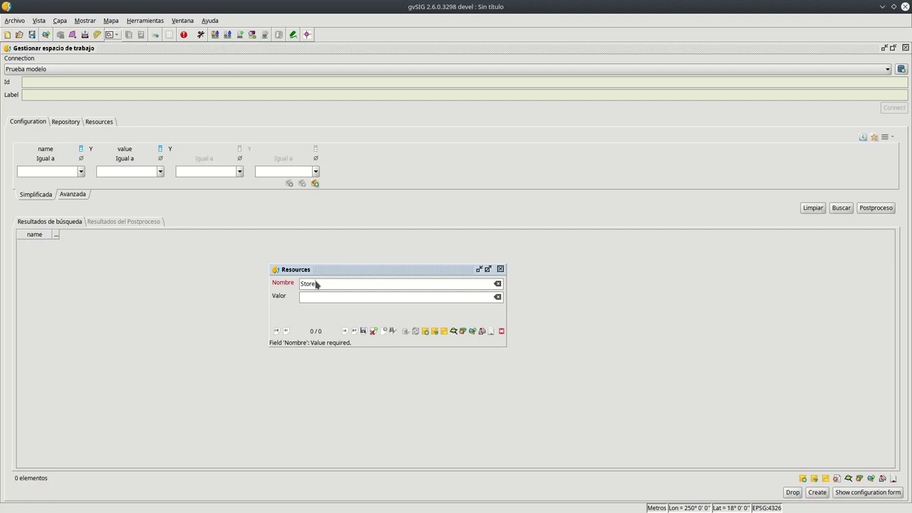
text(Repository.id)
- Set the StoresRepository.id record's value to PRUEBA_MODELO and save the record
click(422, 298)
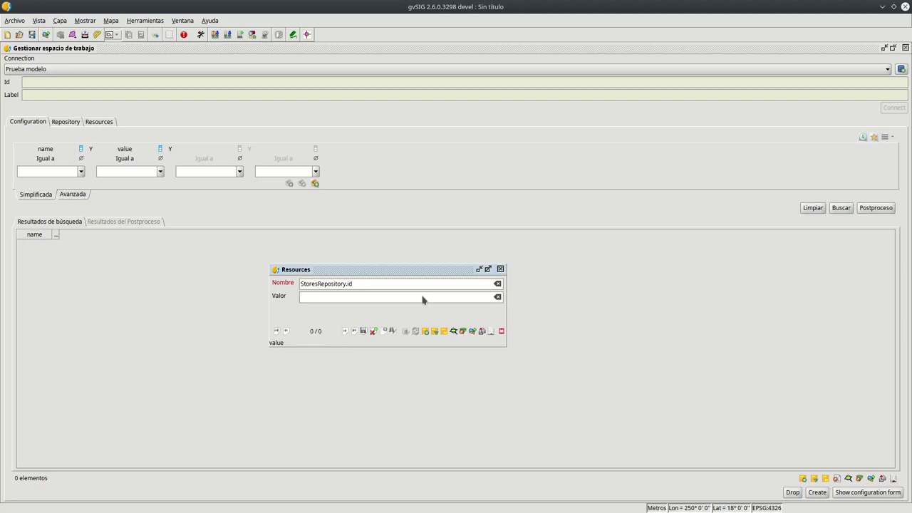
text(Prueba modelo)
key(ctrl+a)
text(PRUEBA_MODELO)
click(363, 332)
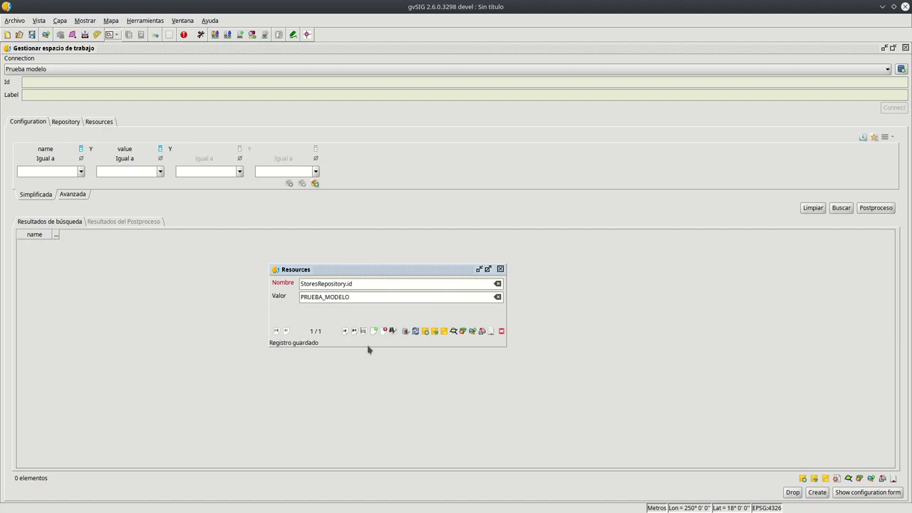
- Add a configuration record named StoresRepository.label with the value Prueba modelo, save it, and finish editing with the changes kept
click(374, 331)
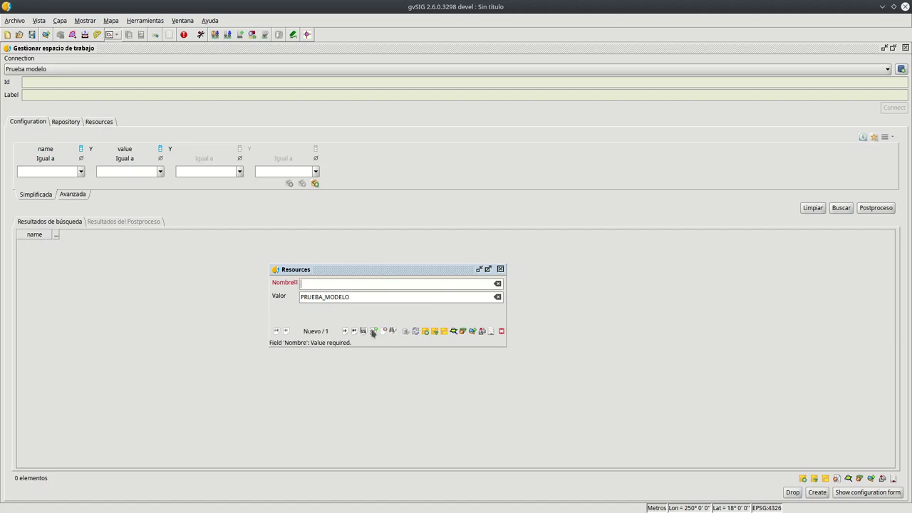
text(StoresRepository.label)
key(Tab)
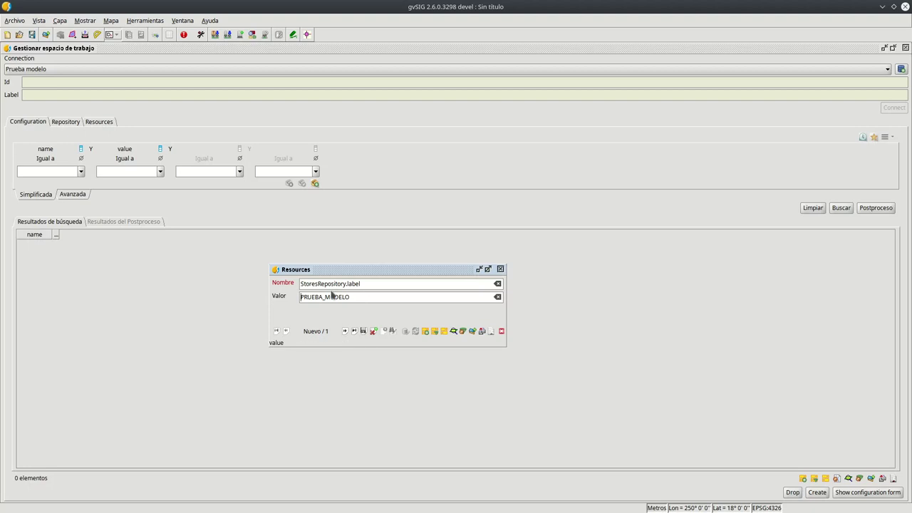
double_click(332, 294)
text(Prueba modelo)
click(362, 332)
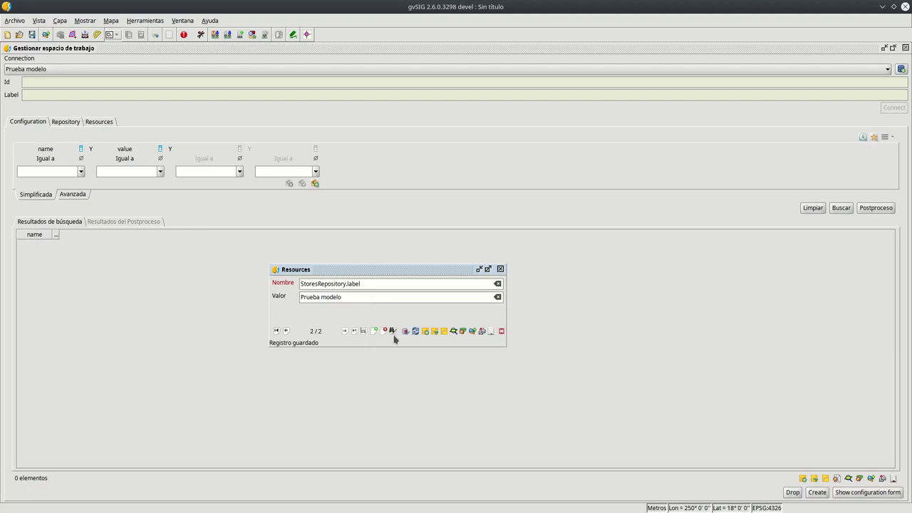
click(404, 331)
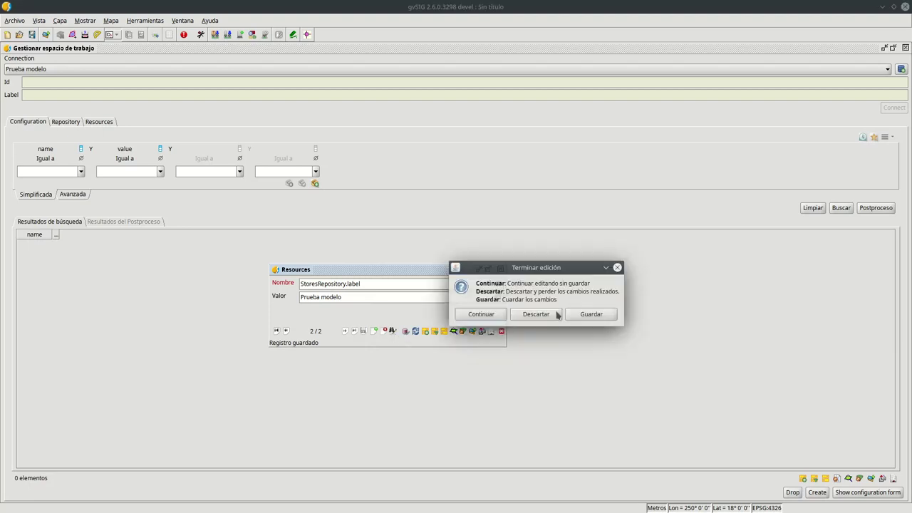
click(612, 315)
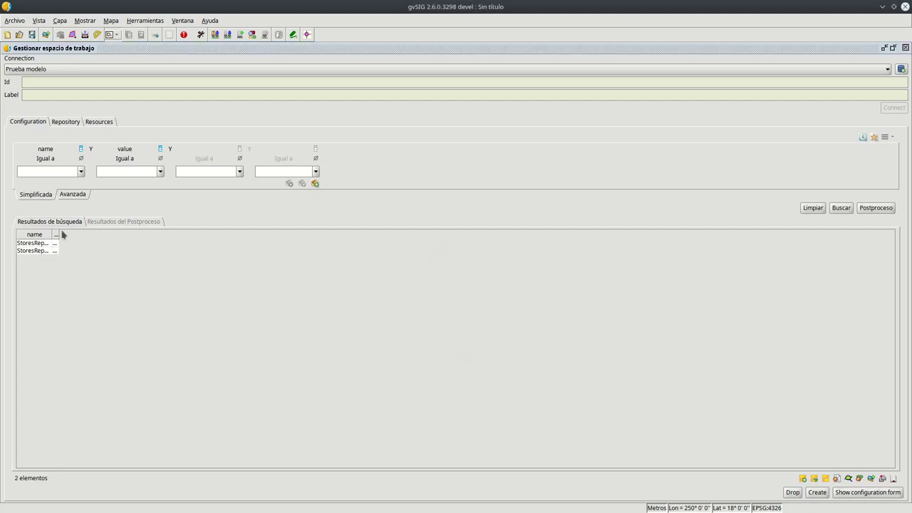
- Review the configuration records and repository entries with widened columns, and close the workspace manager
drag(61, 232, 127, 236)
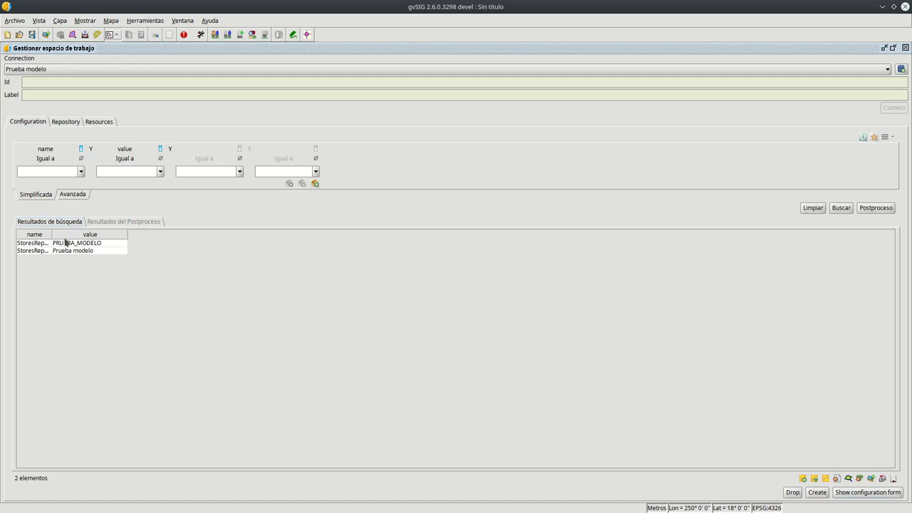
drag(51, 234, 103, 234)
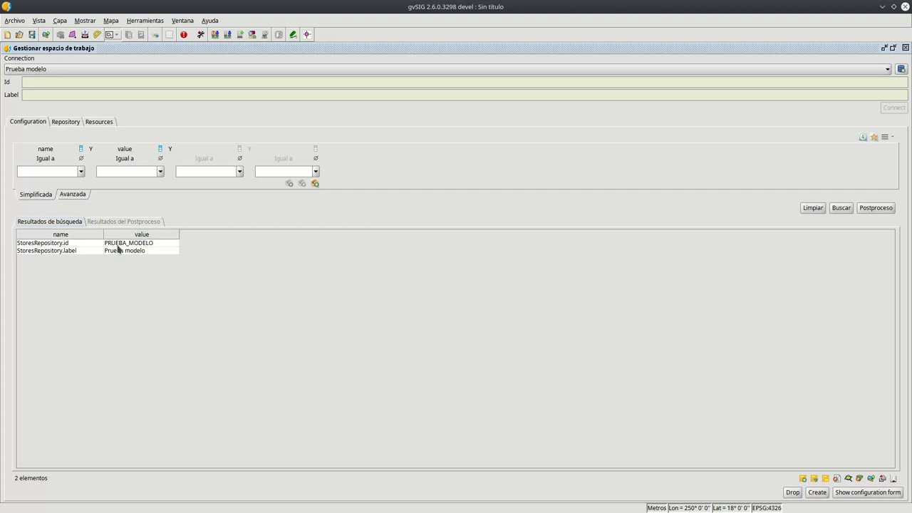
click(65, 122)
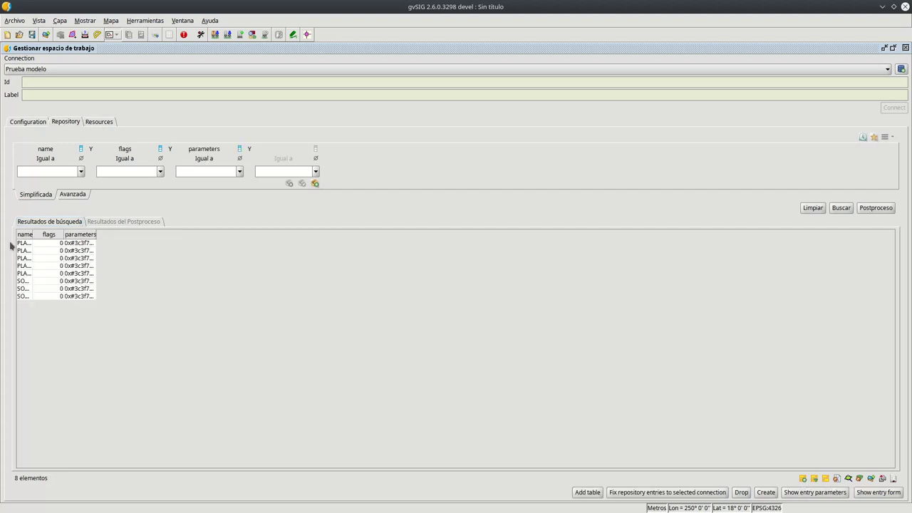
double_click(32, 234)
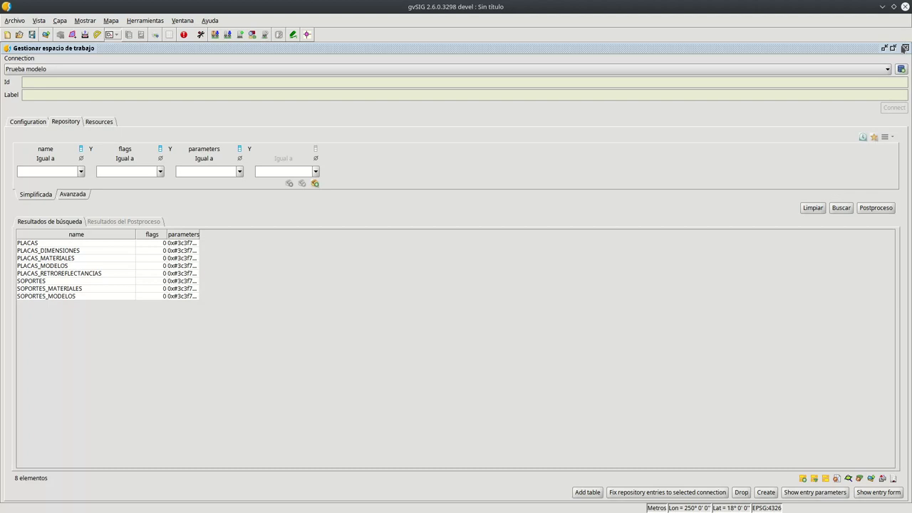
click(905, 48)
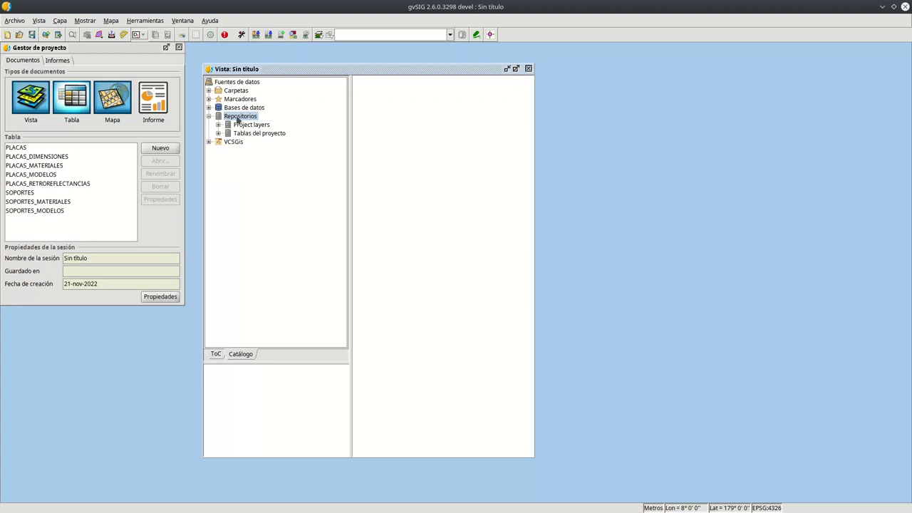
- Connect to the Prueba modelo database repository and expand it in the view's catalogue to list its tables
click(16, 22)
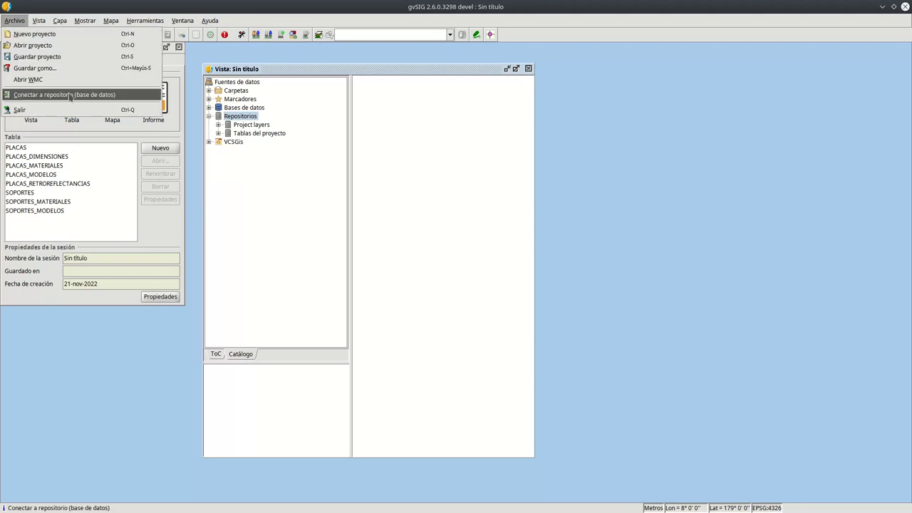
click(70, 95)
click(99, 86)
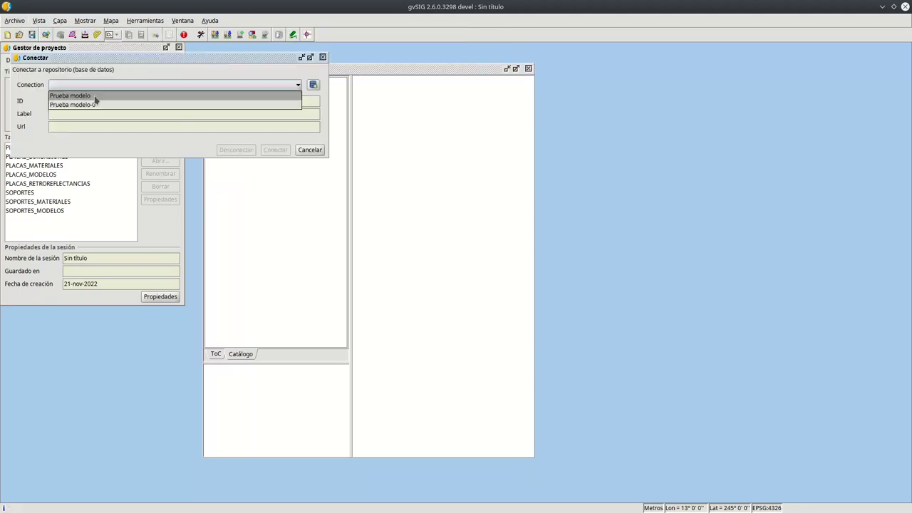
click(71, 95)
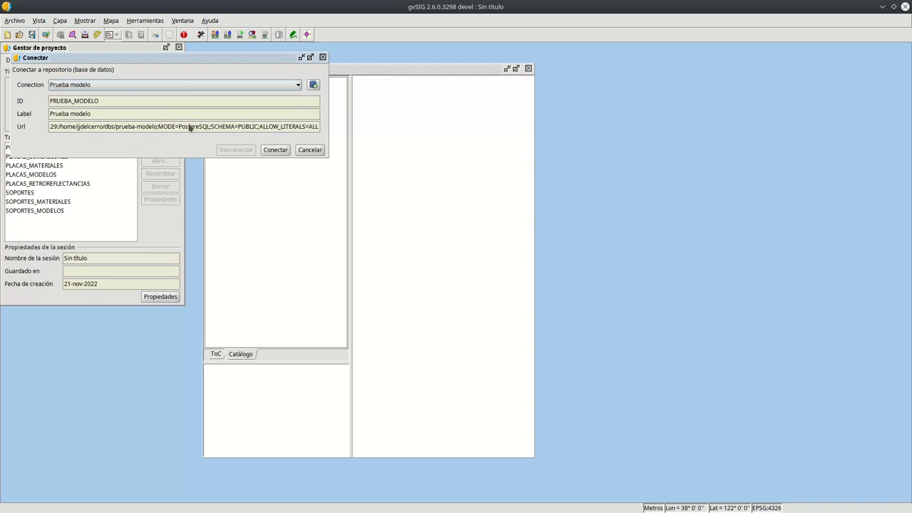
click(275, 151)
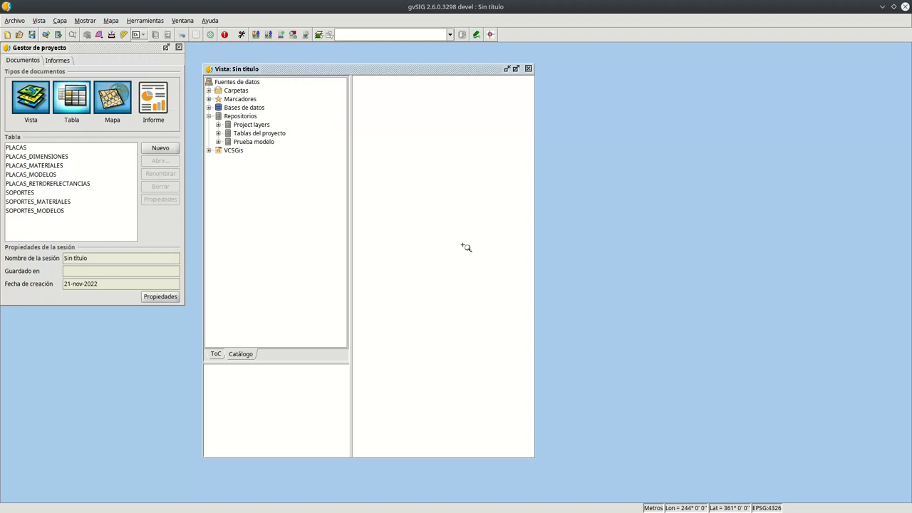
click(253, 143)
click(218, 143)
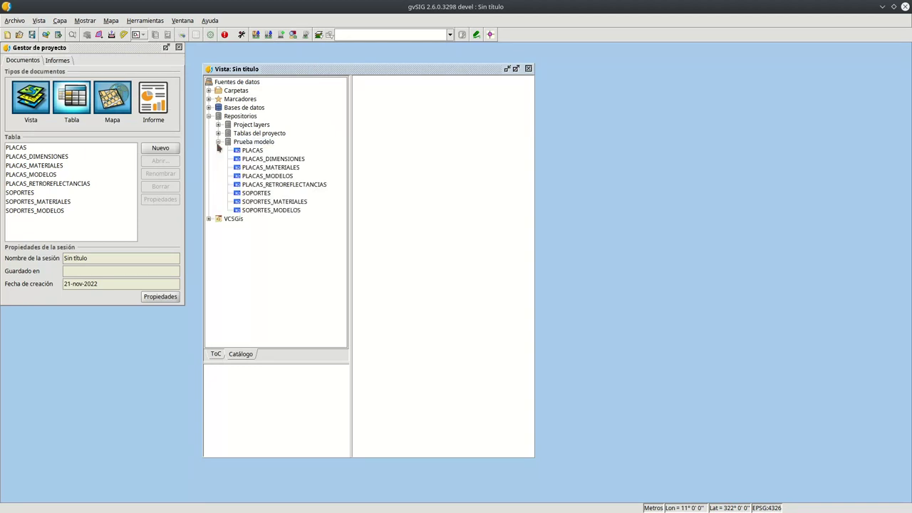
- Delete all the tables from PLACAS to SOPORTES_MODELOS from the project
click(67, 148)
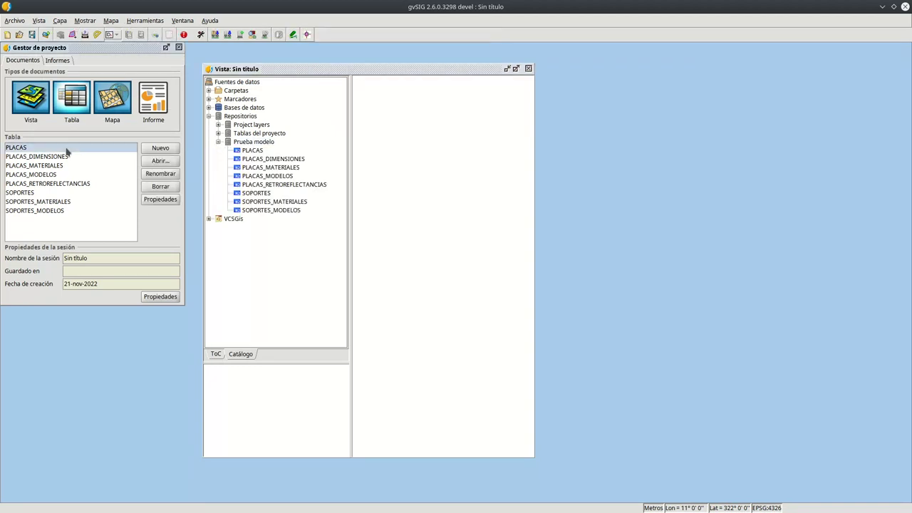
shift+click(62, 210)
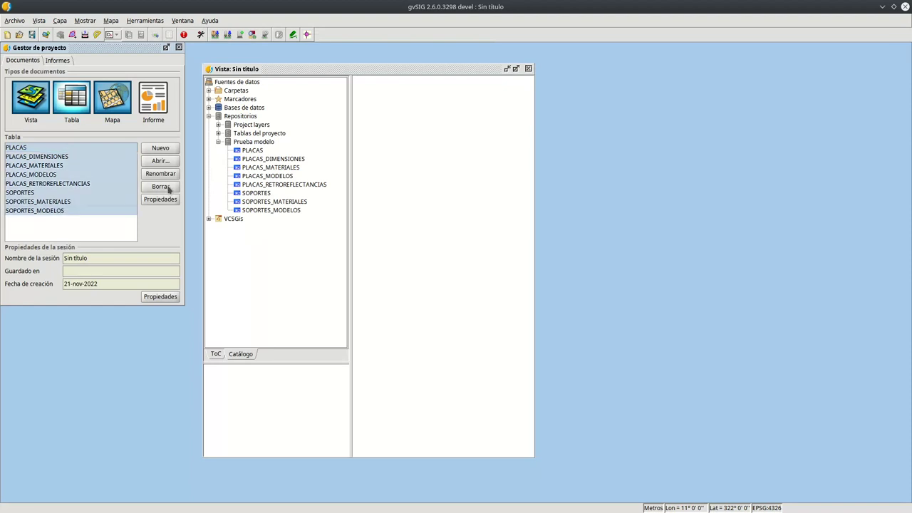
click(168, 187)
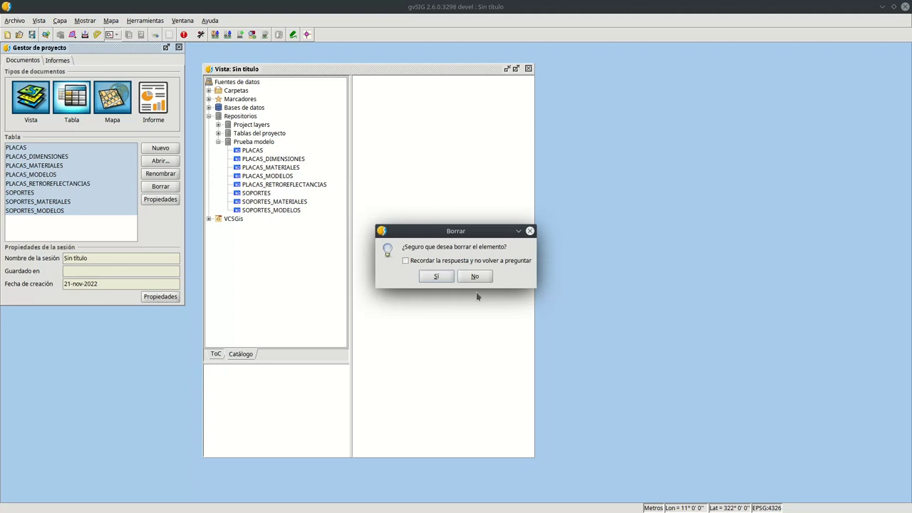
click(433, 276)
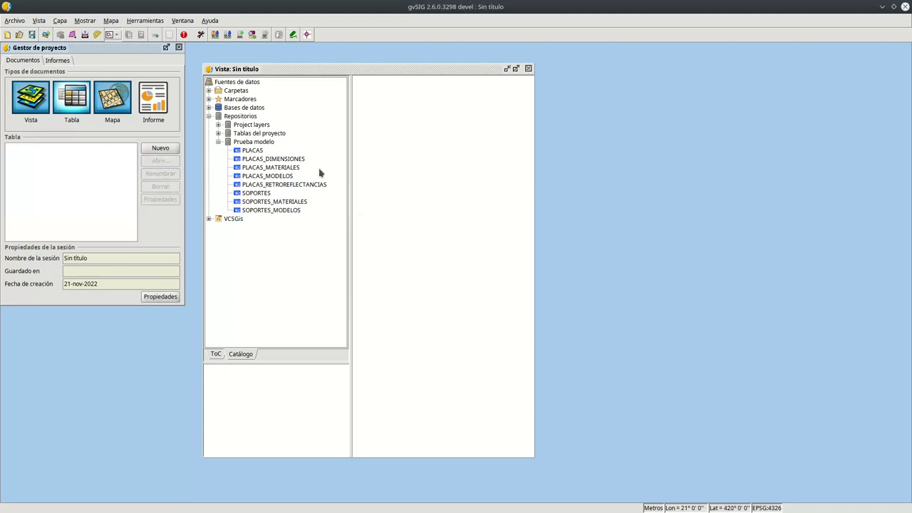
- Open PLACAS from the Prueba modelo repository as a table and place its window beside the catalogue
right_click(255, 152)
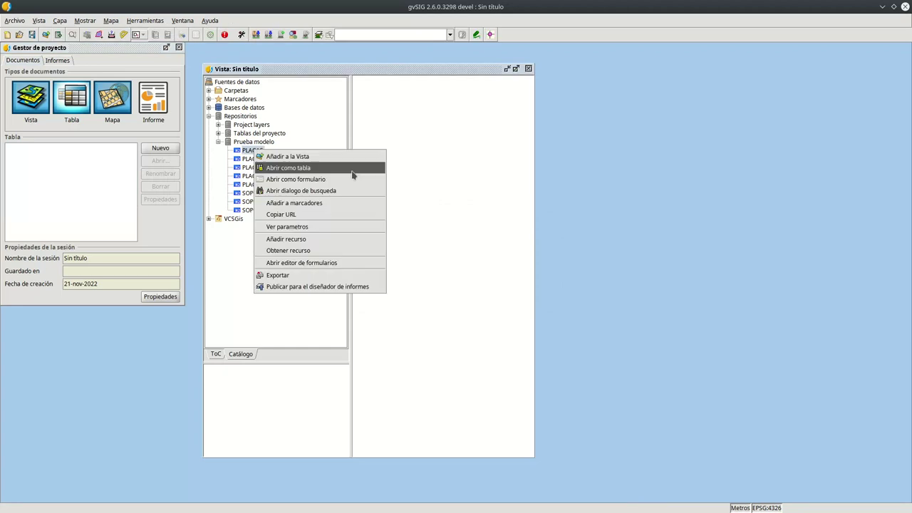
click(352, 175)
drag(157, 47, 530, 81)
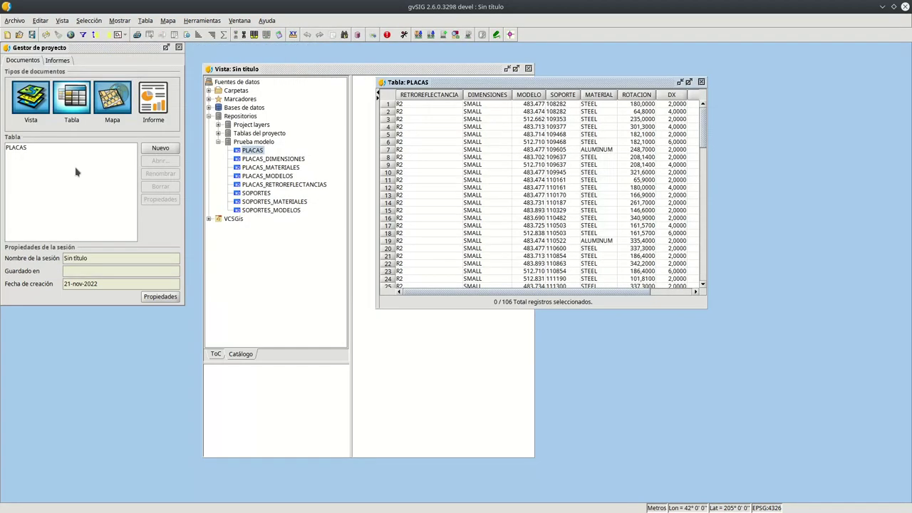
- Show the form of the PLACAS table and expand Tablas del proyecto in the catalogue to check which tables are loaded
click(145, 20)
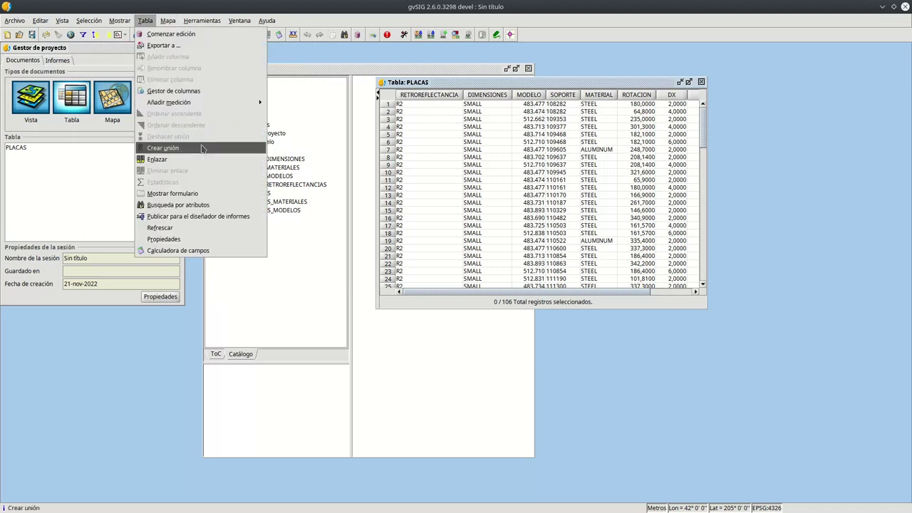
click(191, 195)
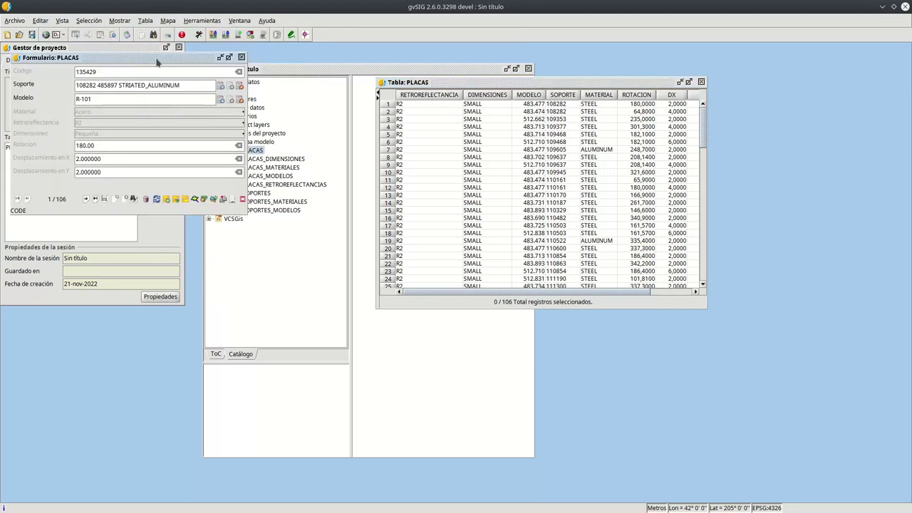
drag(157, 62, 611, 225)
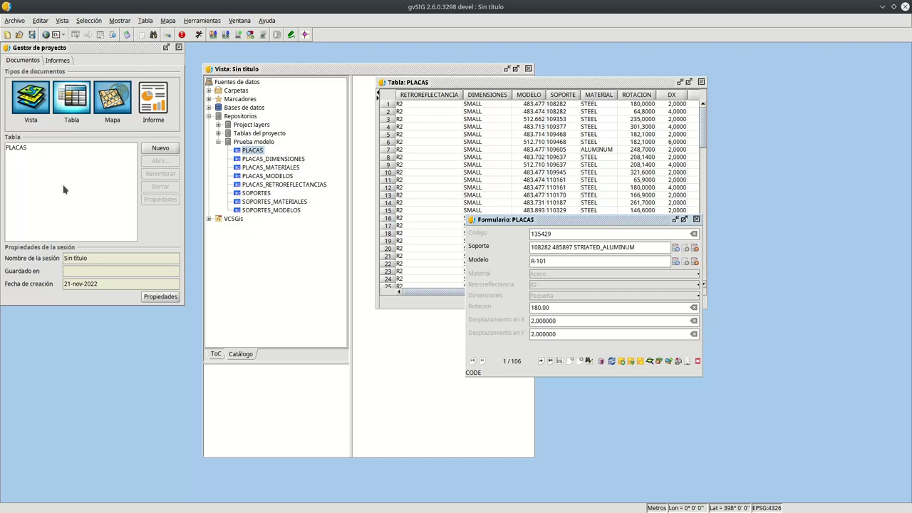
click(299, 149)
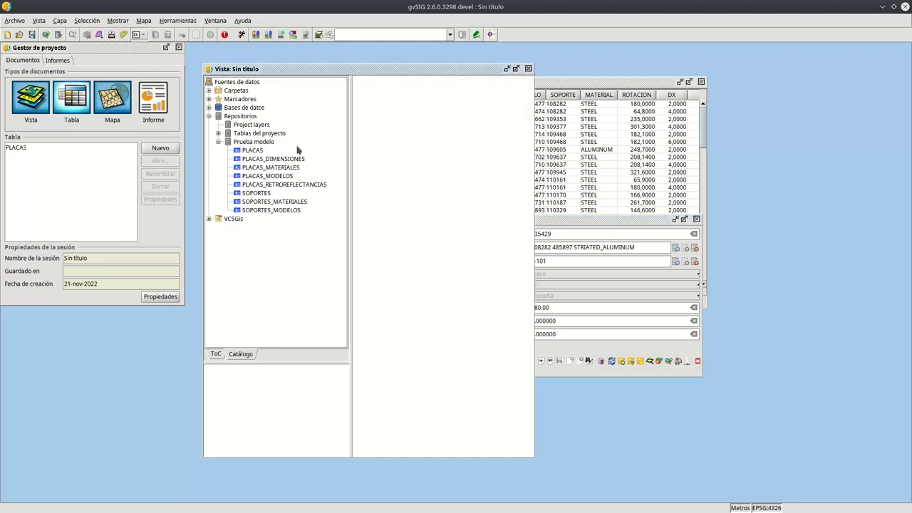
click(218, 133)
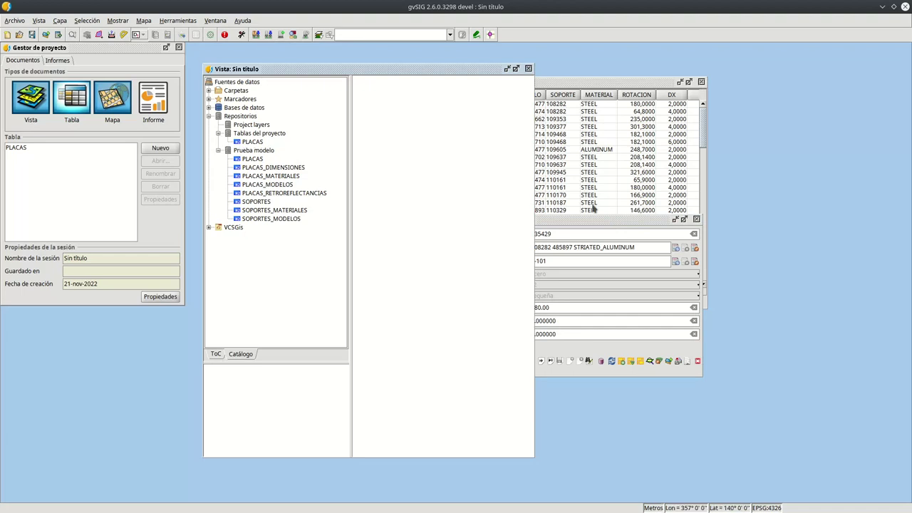
- View the records linked to the first PLACAS record: its support, the support's model and the plate's model, arranging their forms apart
drag(583, 223, 712, 269)
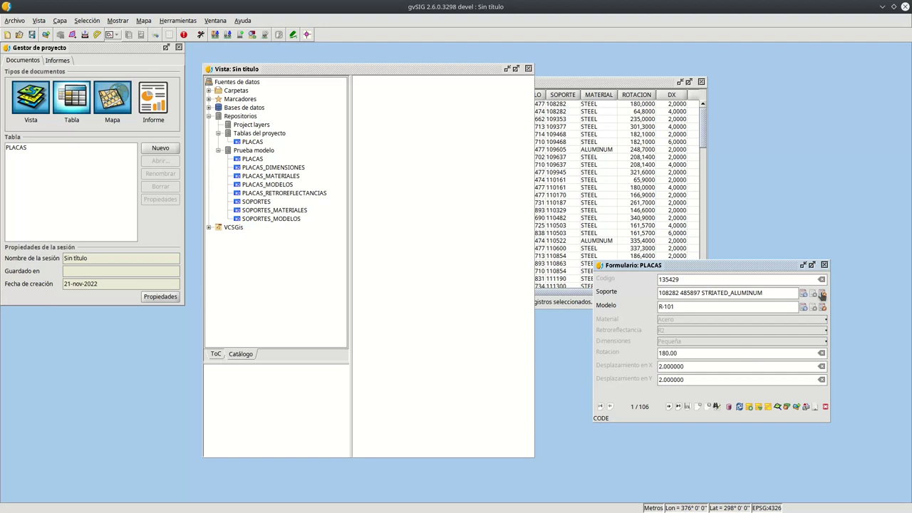
click(813, 293)
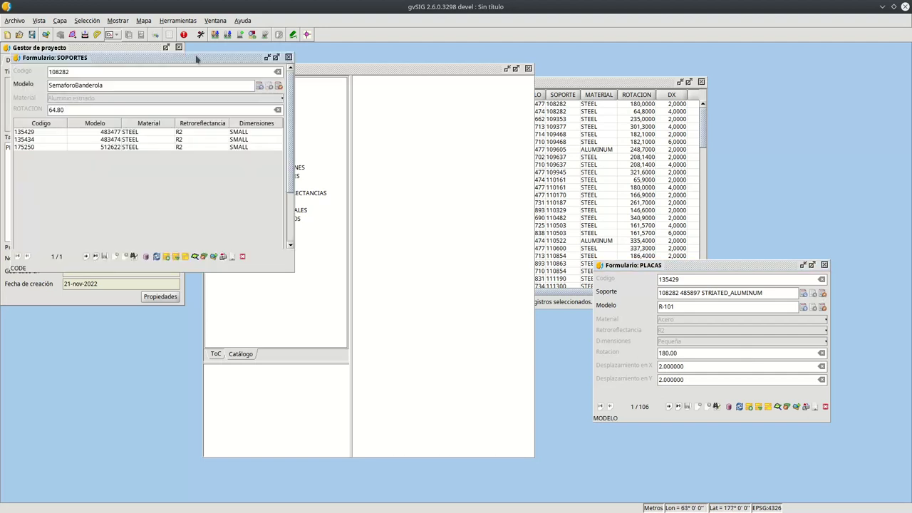
drag(197, 59, 208, 227)
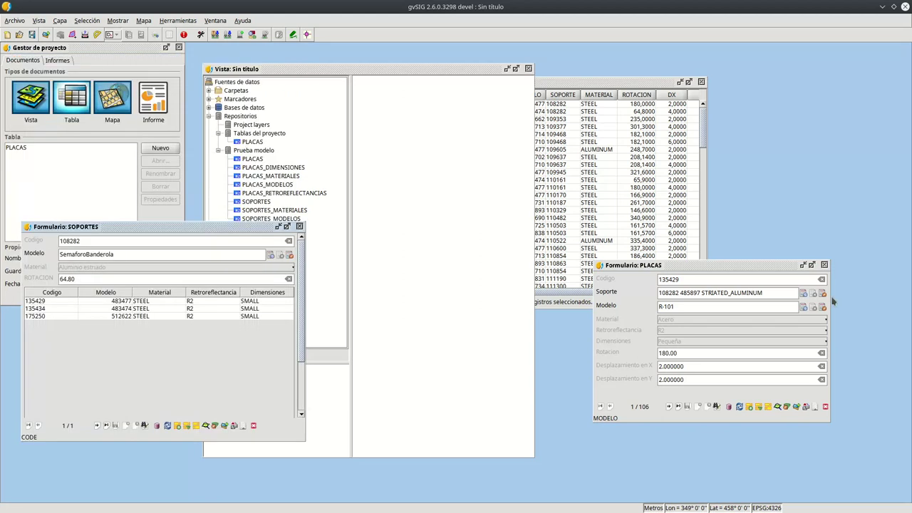
click(279, 255)
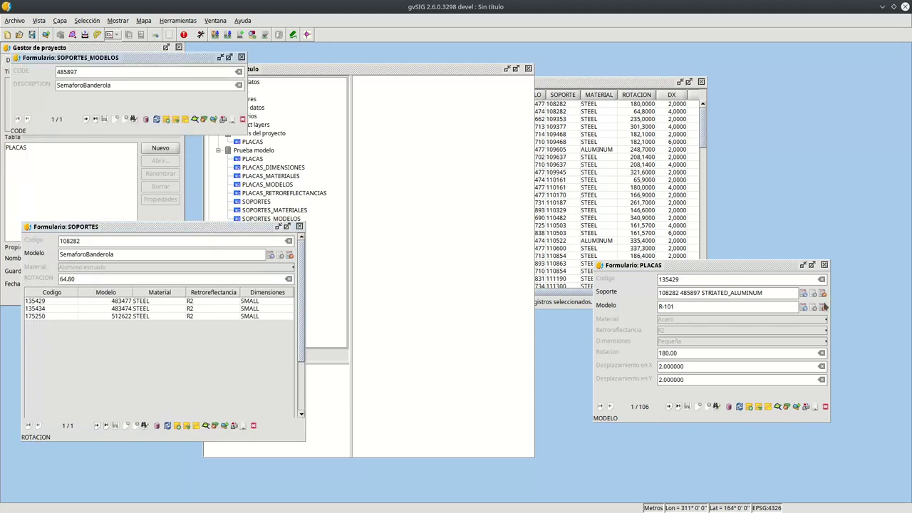
click(822, 308)
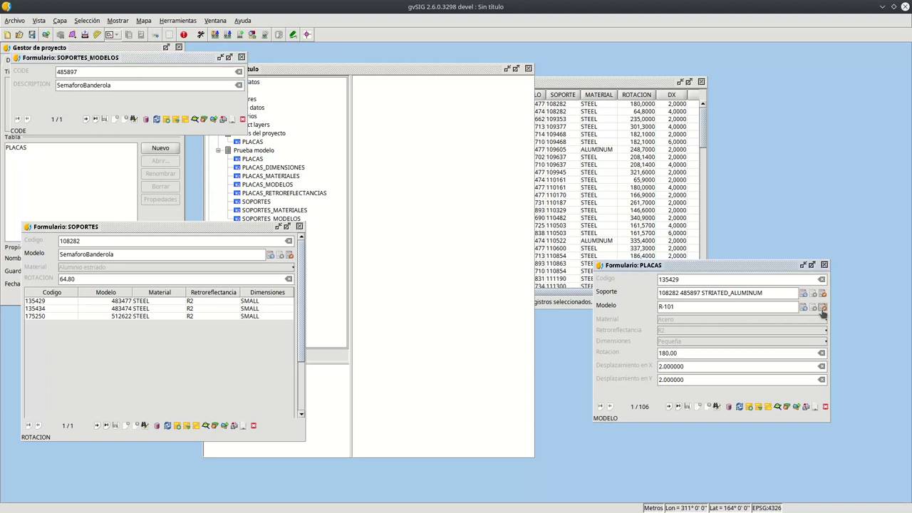
drag(184, 57, 779, 71)
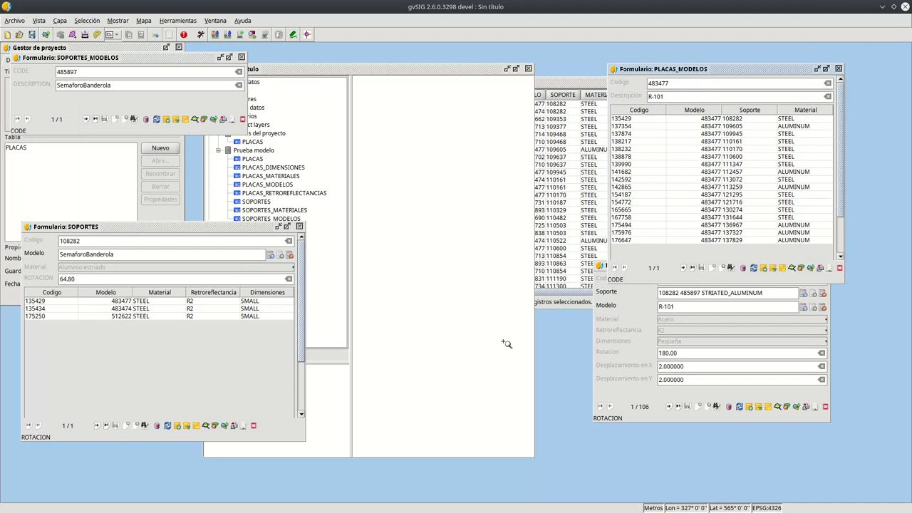
- Close the SOPORTES_MODELOS, SOPORTES, PLACAS_MODELOS and PLACAS forms
click(241, 57)
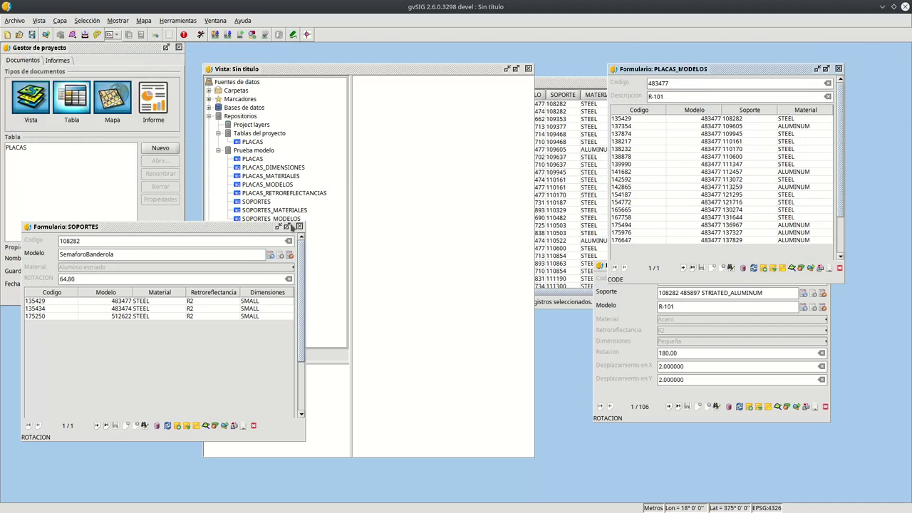
click(299, 226)
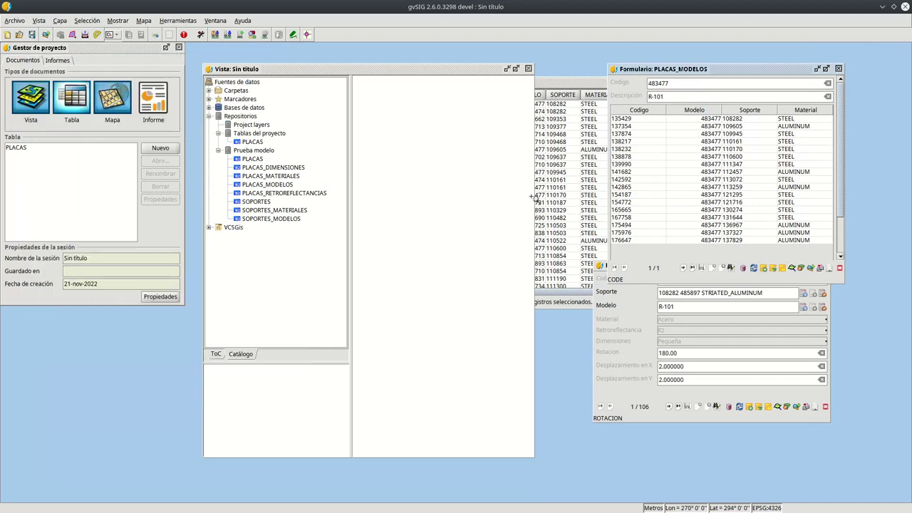
click(839, 69)
click(824, 264)
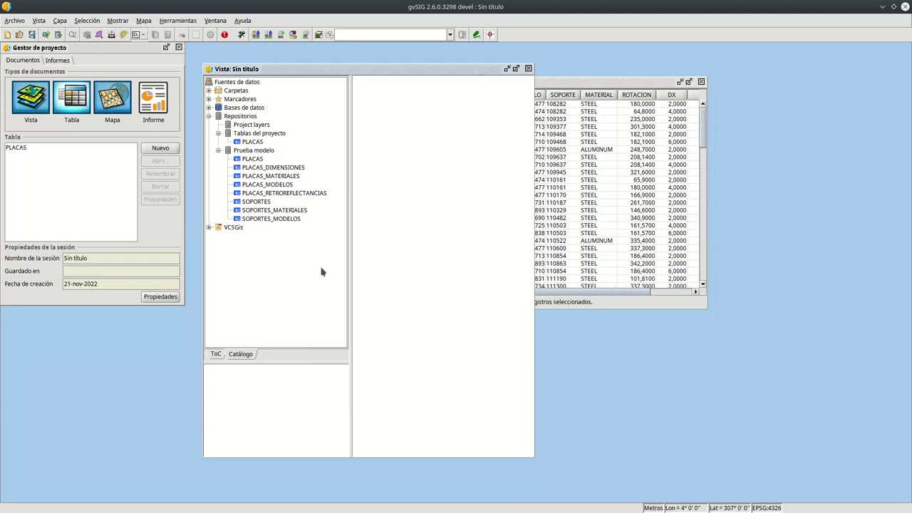
- Disconnect from the Prueba modelo database workspace in the catalogue's repositories
right_click(254, 150)
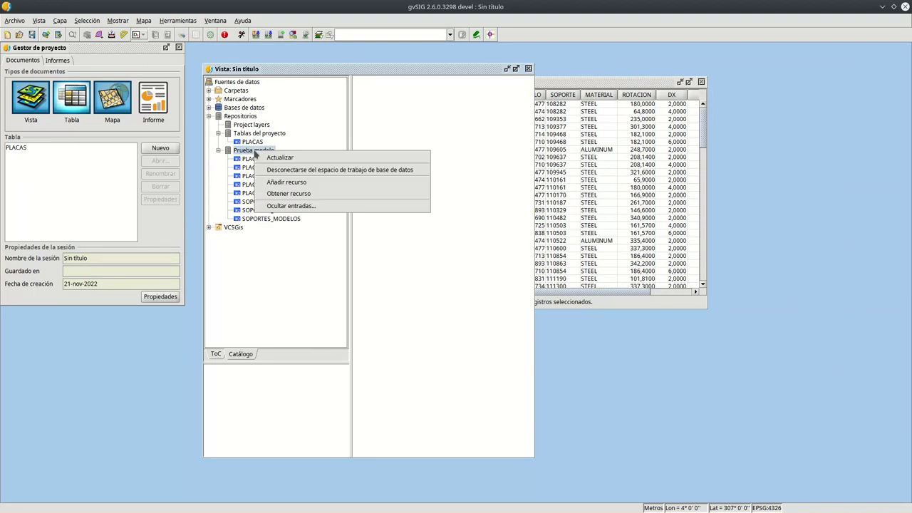
click(276, 273)
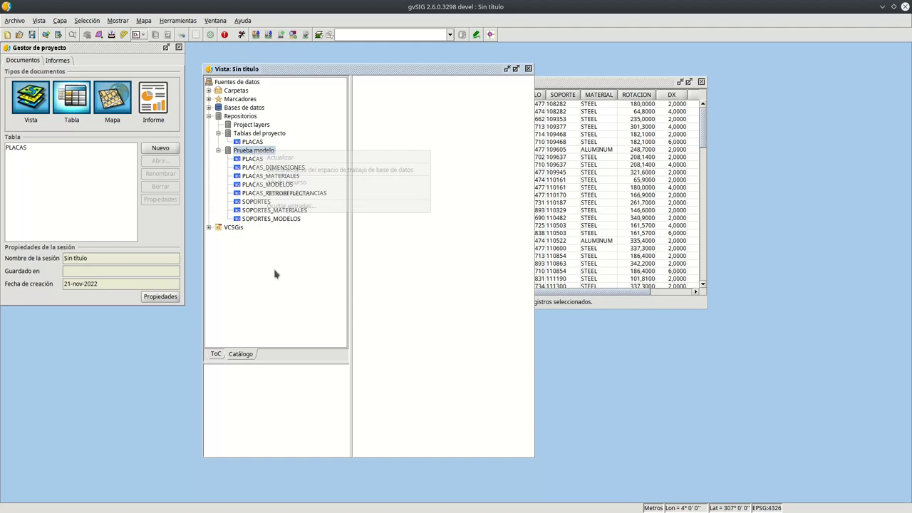
right_click(253, 150)
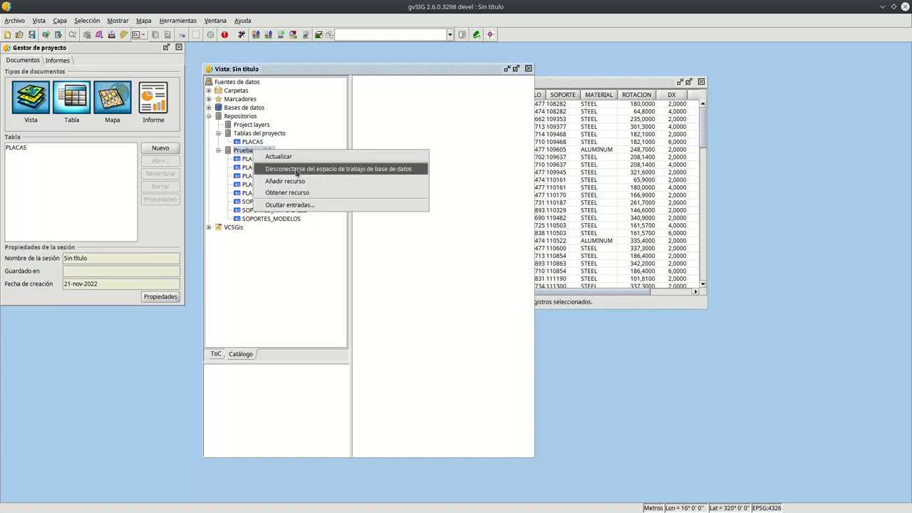
click(296, 170)
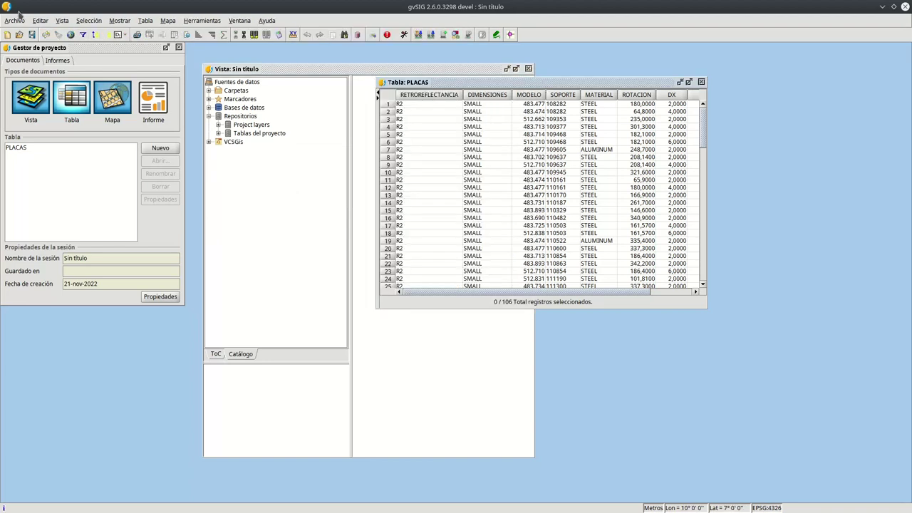
- Show the form of the PLACAS table with the repository disconnected, check its Soporte and Modelo fields, and close it
click(144, 21)
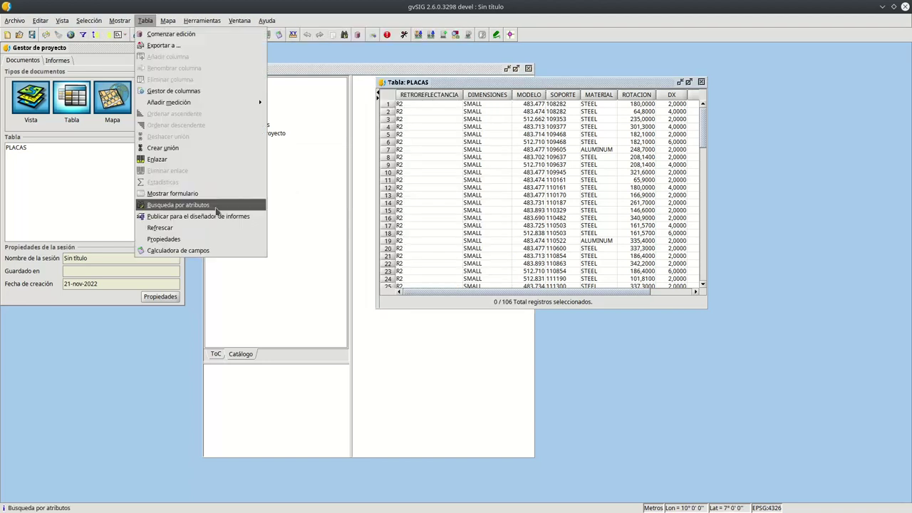
click(222, 196)
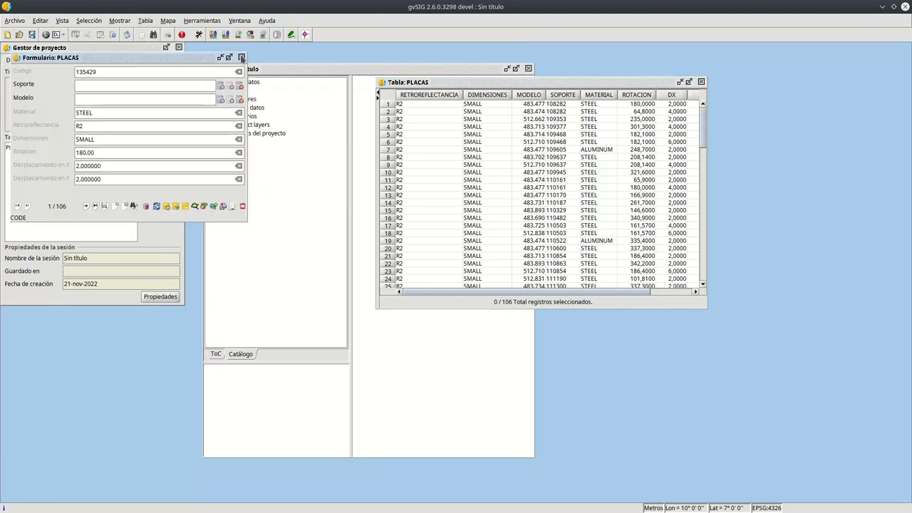
click(242, 57)
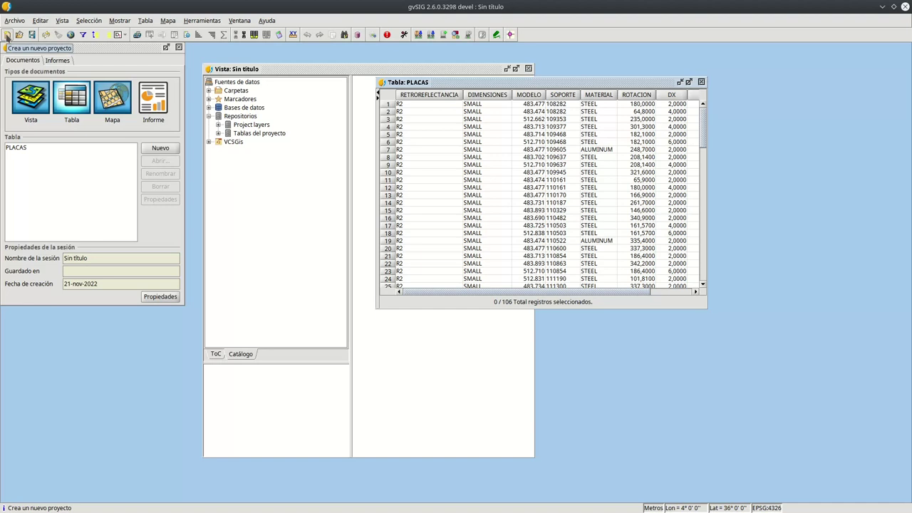
- Start a new project, discarding the current one, and load PUBLIC.PLACAS as a table from the Prueba modelo database connection
click(6, 35)
click(447, 342)
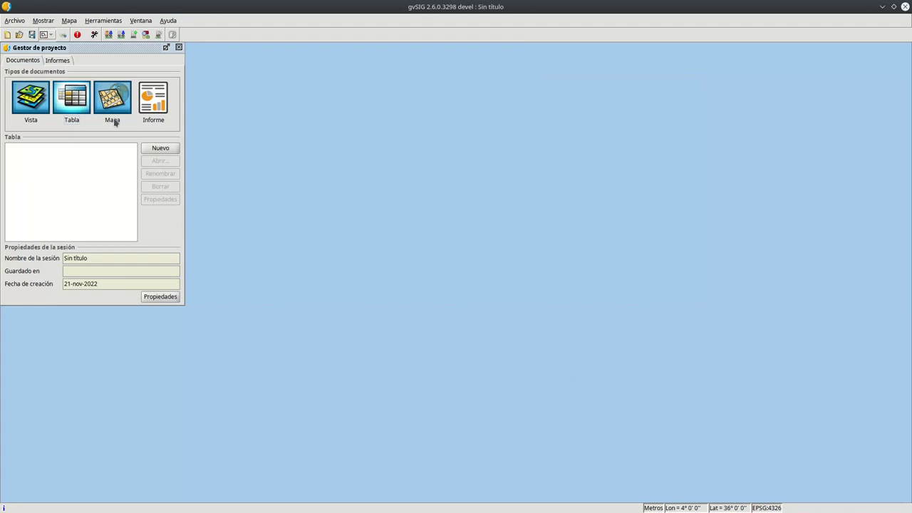
click(371, 143)
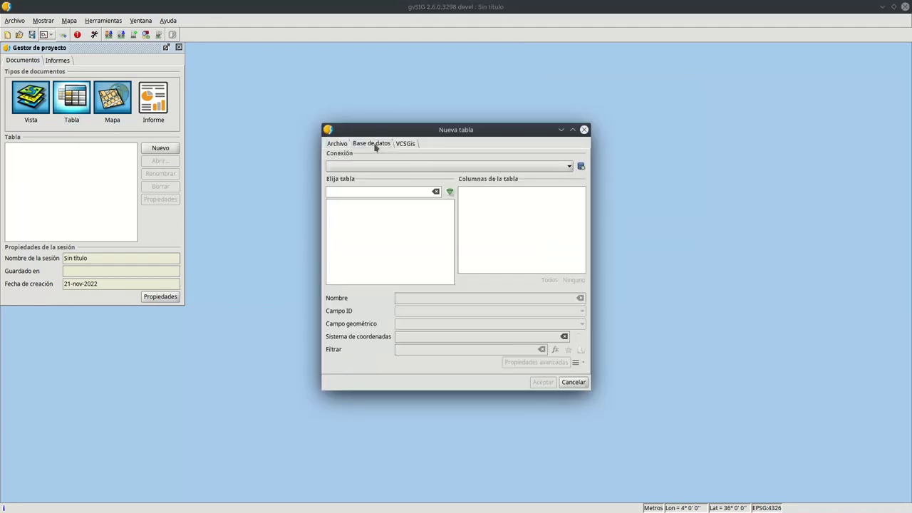
click(384, 166)
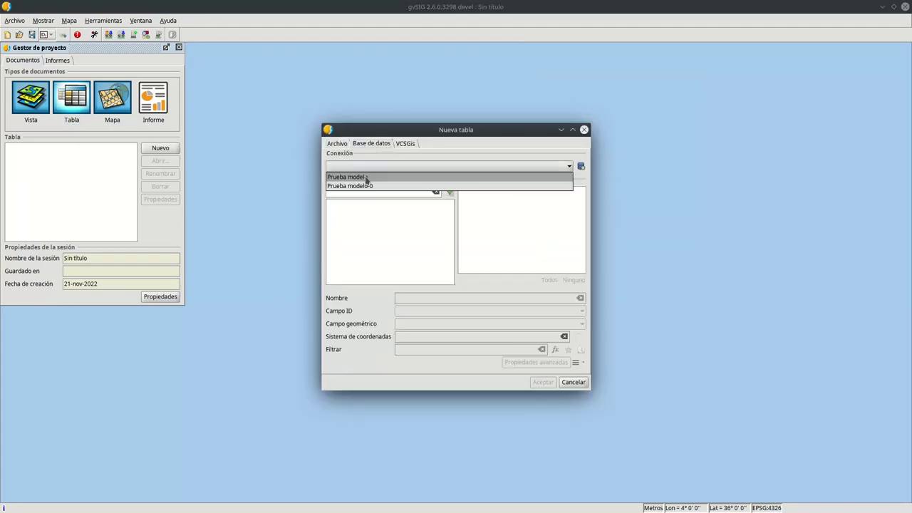
click(366, 177)
click(329, 240)
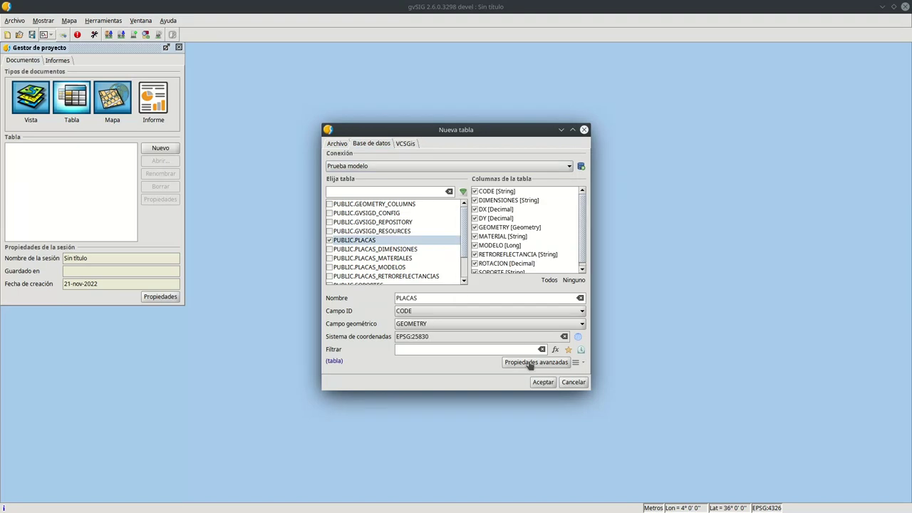
click(543, 382)
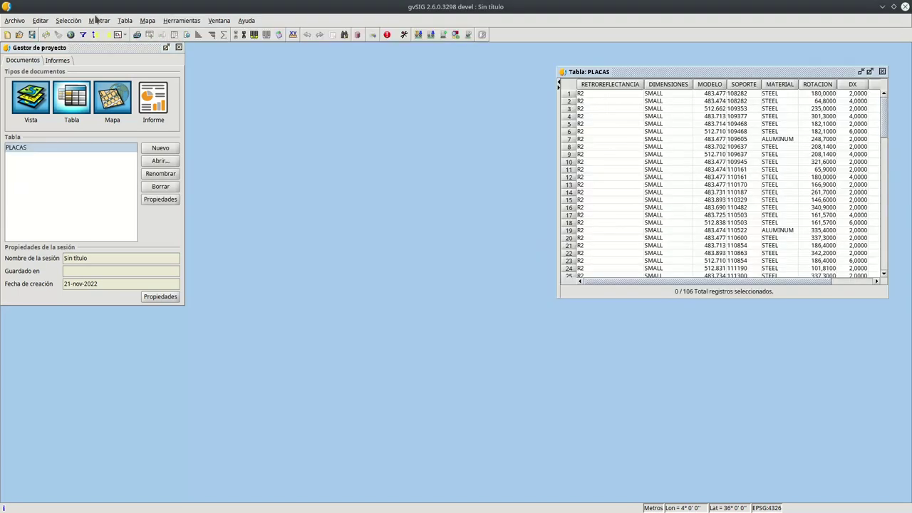
- Show the PLACAS form in the new project, check the Soporte and Modelo links of the first record, and close it
click(125, 21)
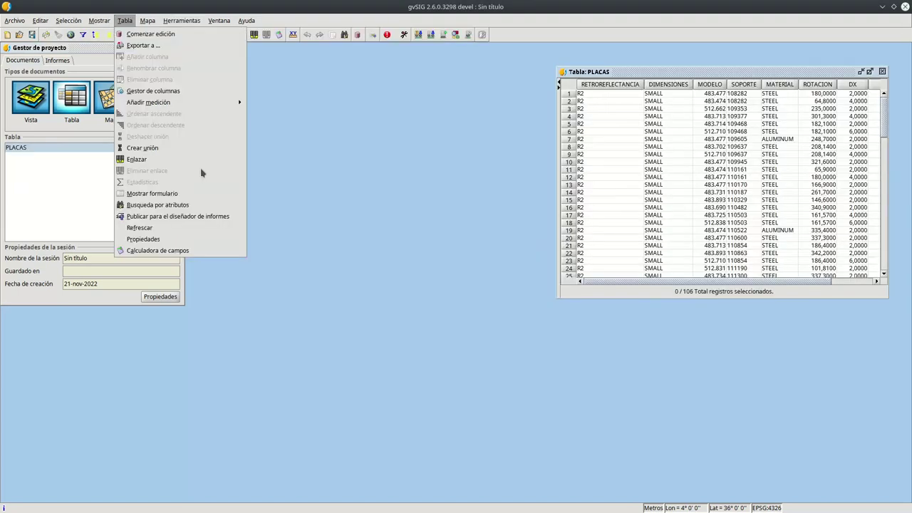
click(205, 193)
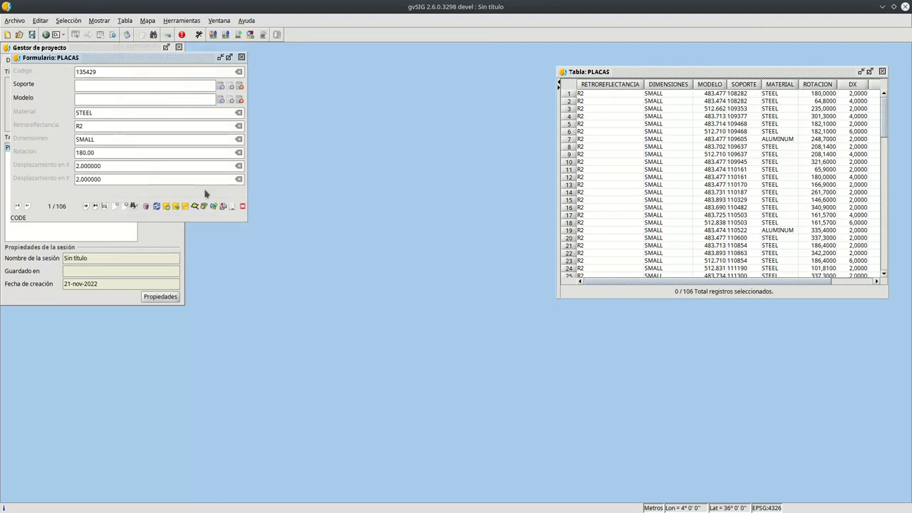
click(240, 86)
drag(136, 60, 293, 145)
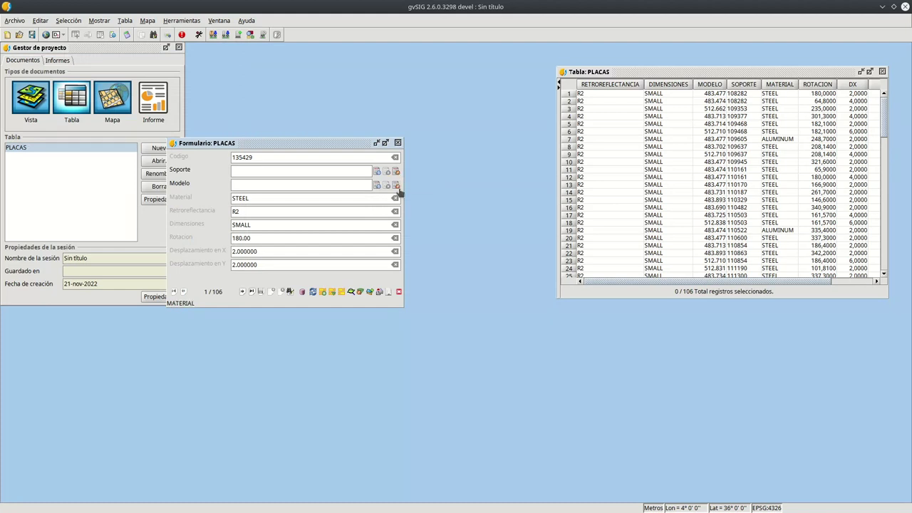
click(397, 142)
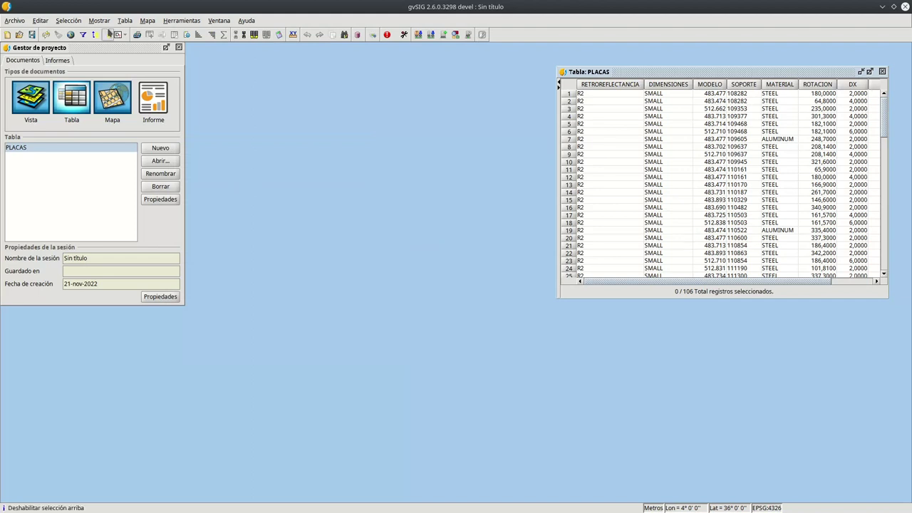
- Reopen the PLACAS form, move it clear of the project manager to examine its Material, Retroreflectancia and Dimensiones fields, and close it
click(125, 21)
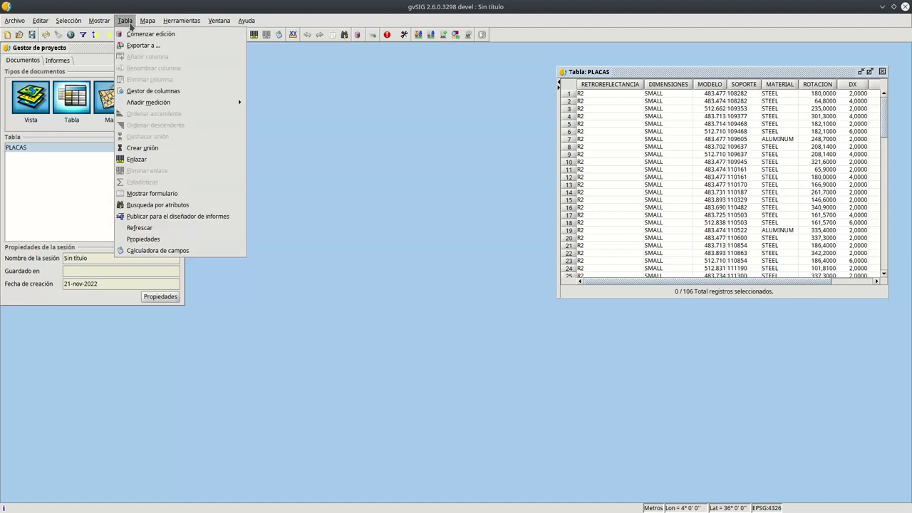
click(152, 193)
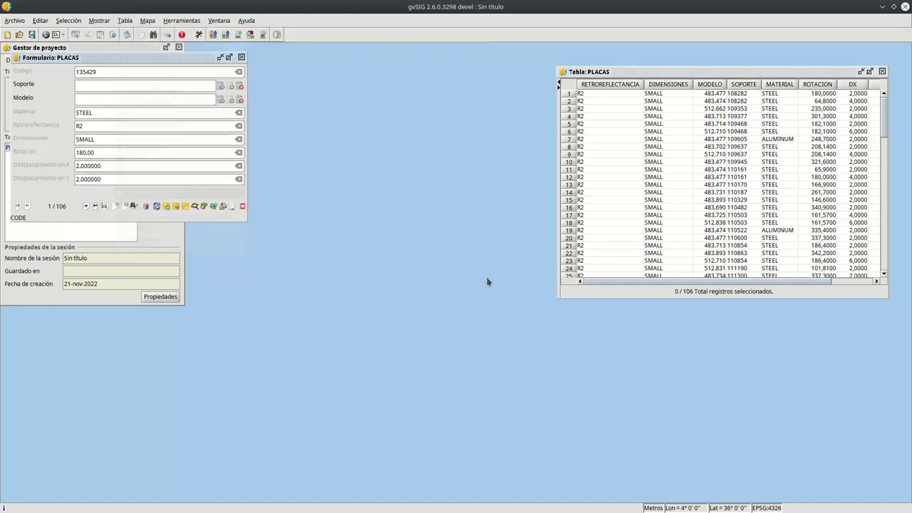
click(108, 124)
click(98, 150)
click(120, 116)
drag(148, 60, 388, 149)
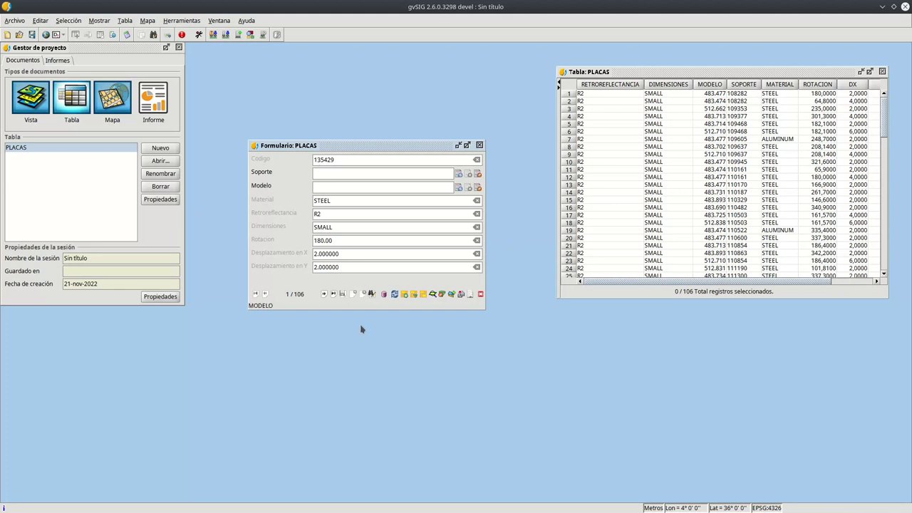
drag(325, 149, 386, 186)
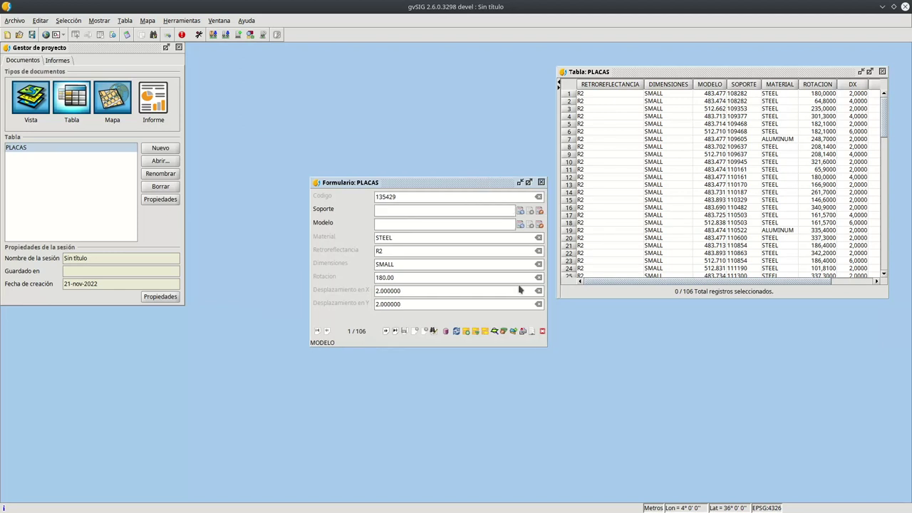
click(556, 187)
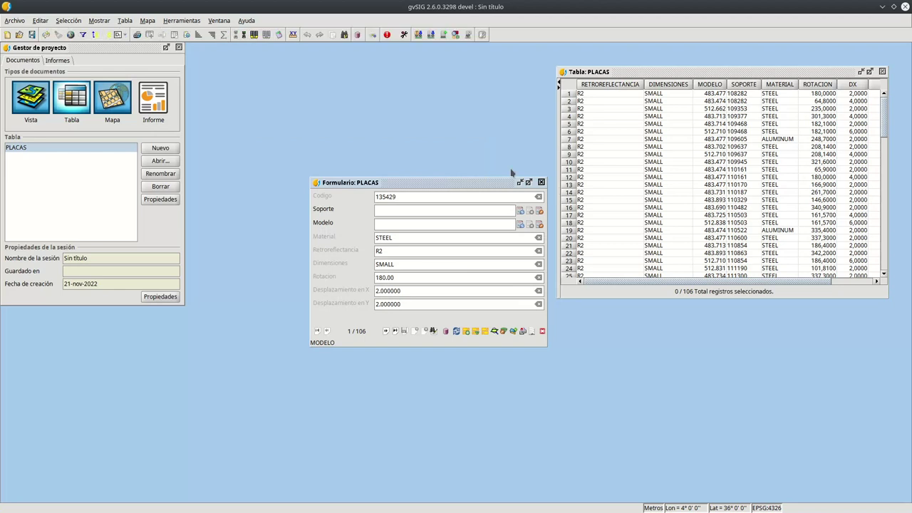
click(541, 181)
- Connect to the database repository using the Prueba modelo connection
click(15, 21)
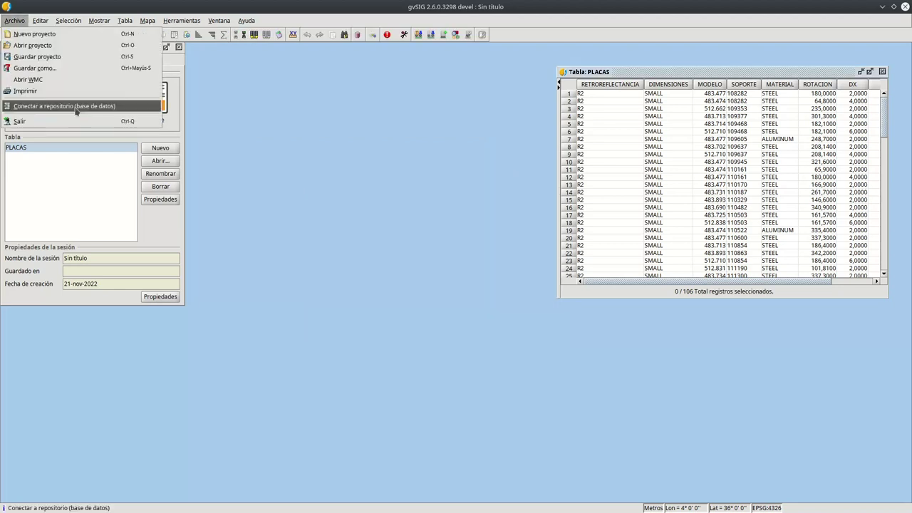
click(77, 107)
click(251, 86)
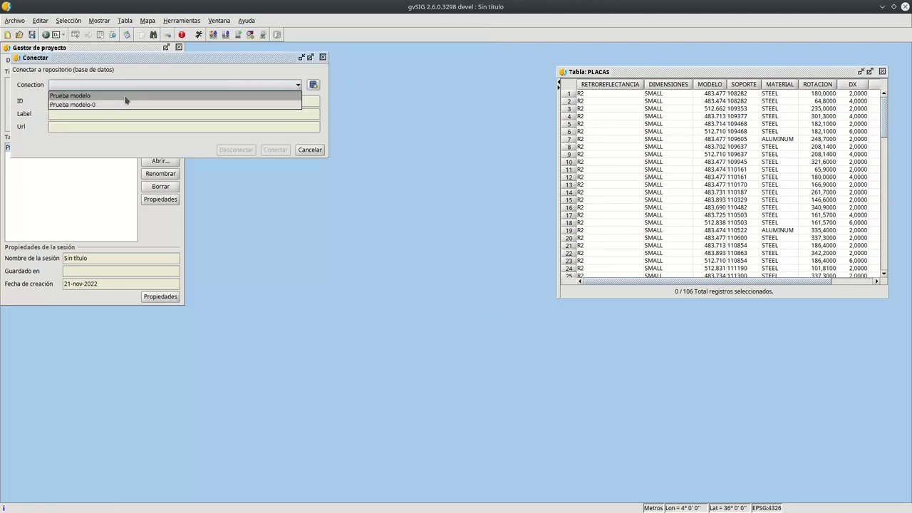
click(126, 96)
click(275, 150)
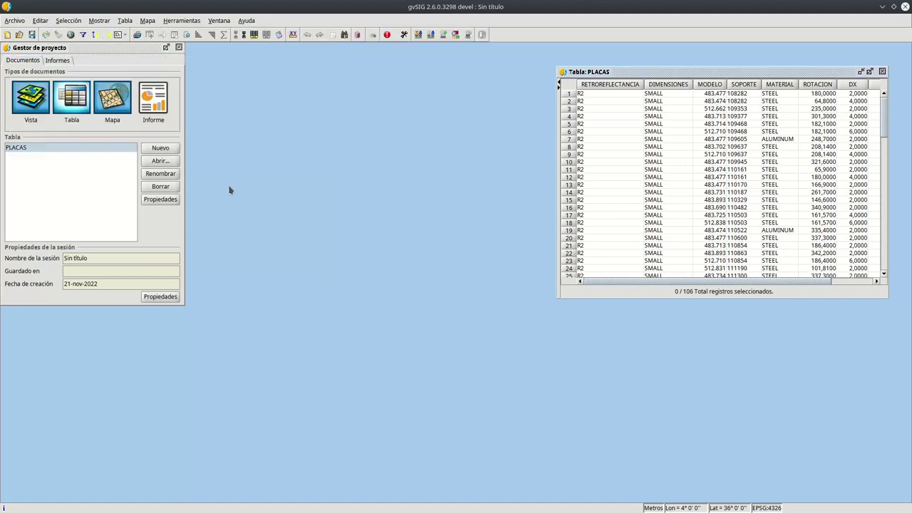
- Show the PLACAS form with the repository connected, view the support linked to the first record, and close the SOPORTES form
click(124, 21)
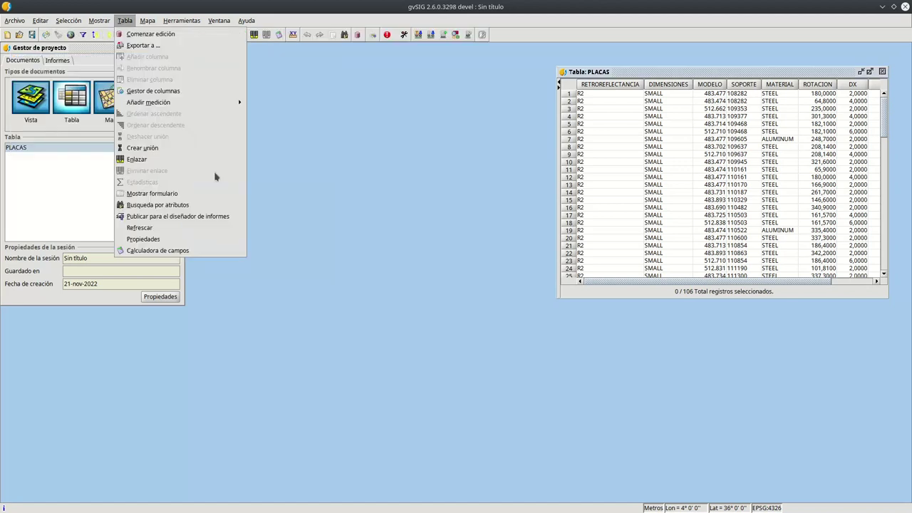
click(176, 194)
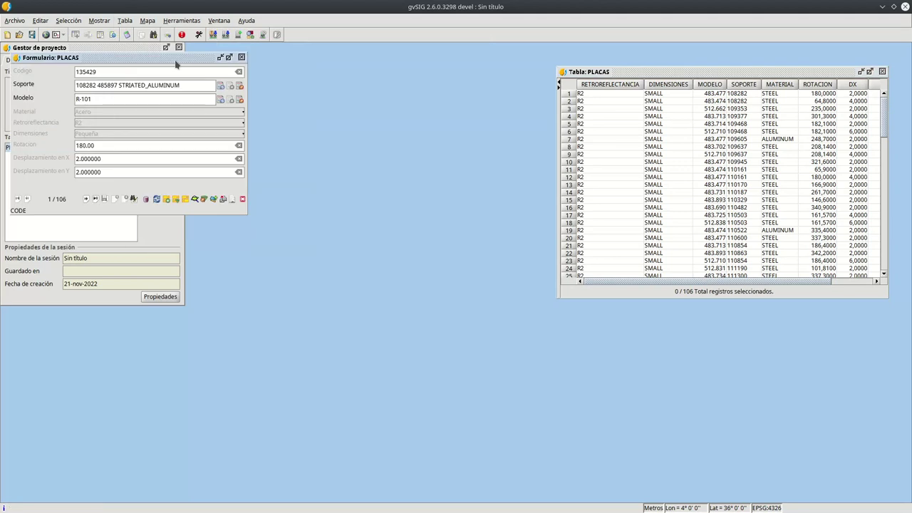
drag(175, 61, 406, 154)
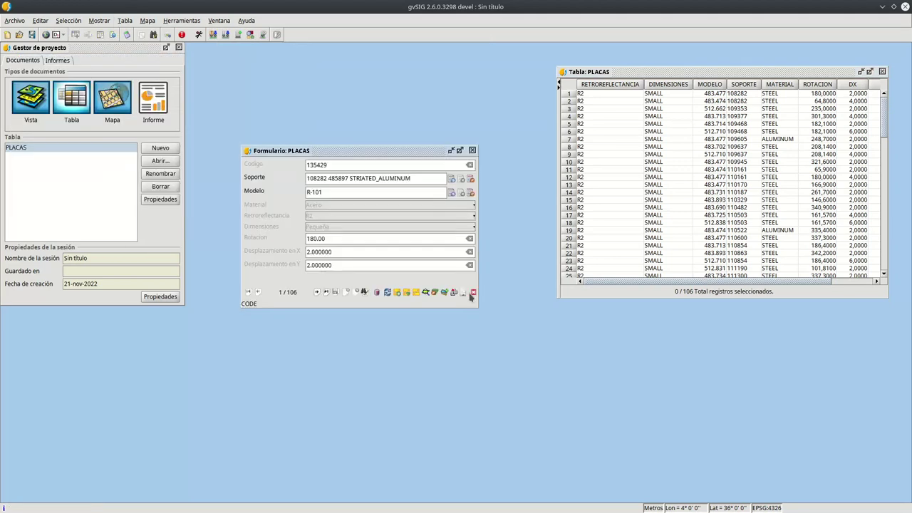
click(451, 192)
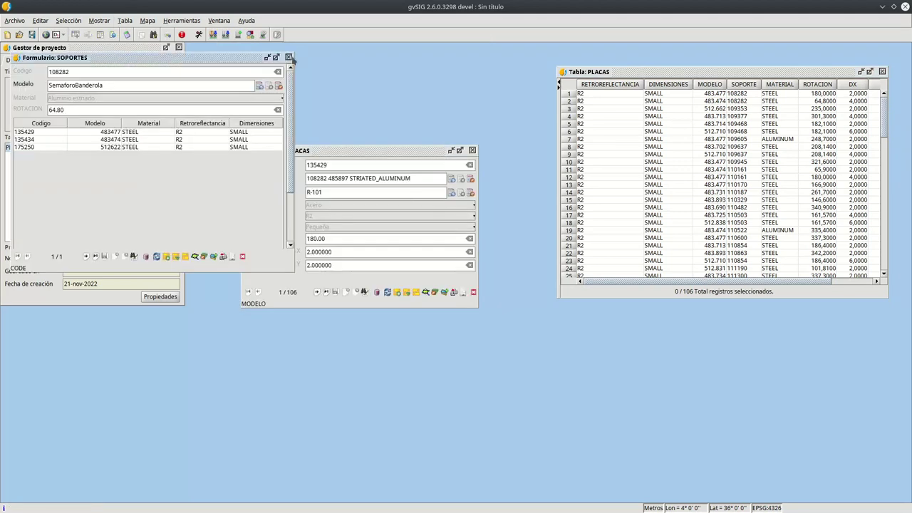
click(288, 57)
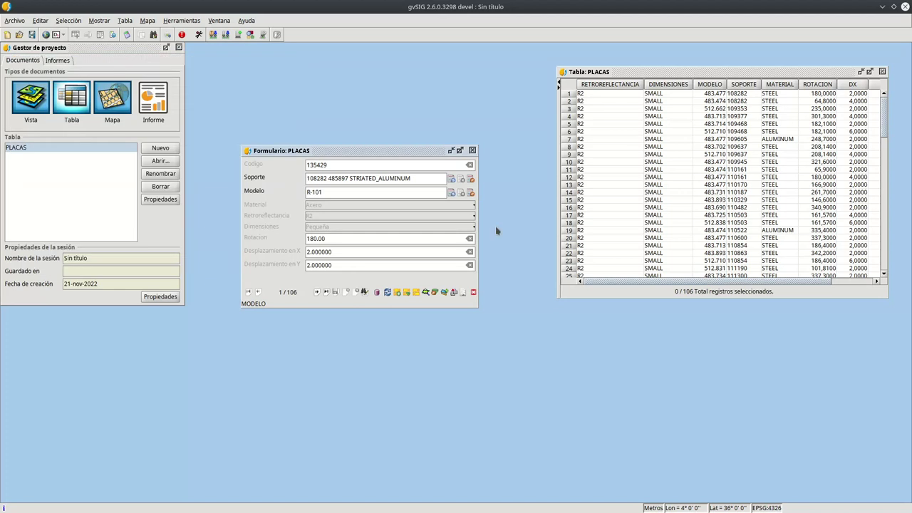
- Create a new view, expand the Prueba modelo repository in its catalogue, and arrange the view and PLACAS form so both can be read
click(118, 79)
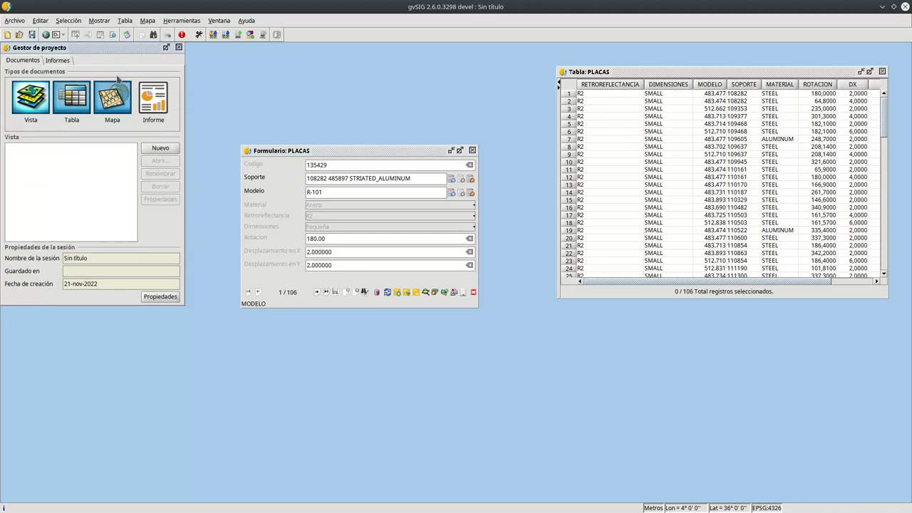
click(160, 148)
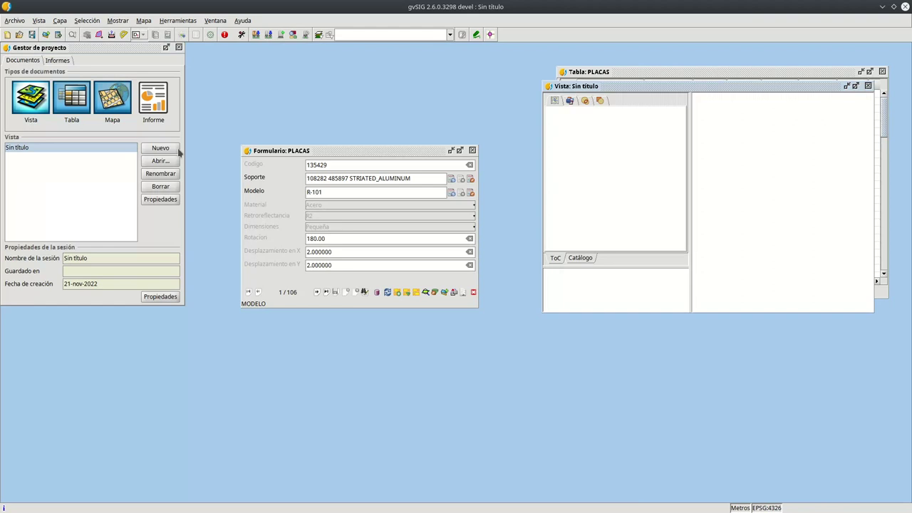
click(580, 258)
click(549, 133)
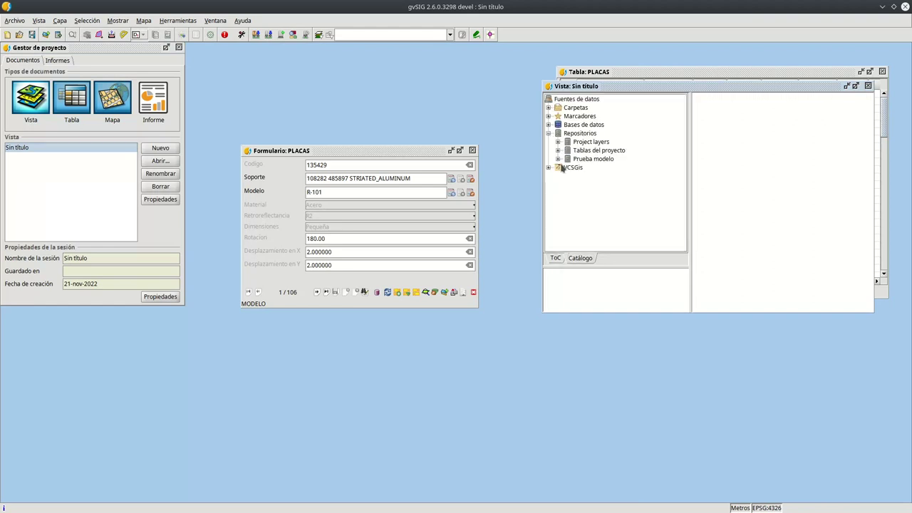
click(557, 159)
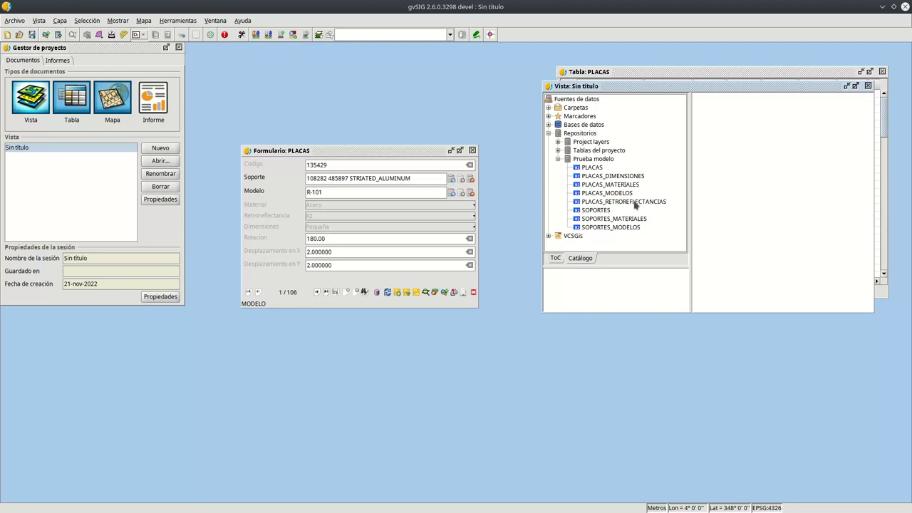
drag(641, 85, 481, 221)
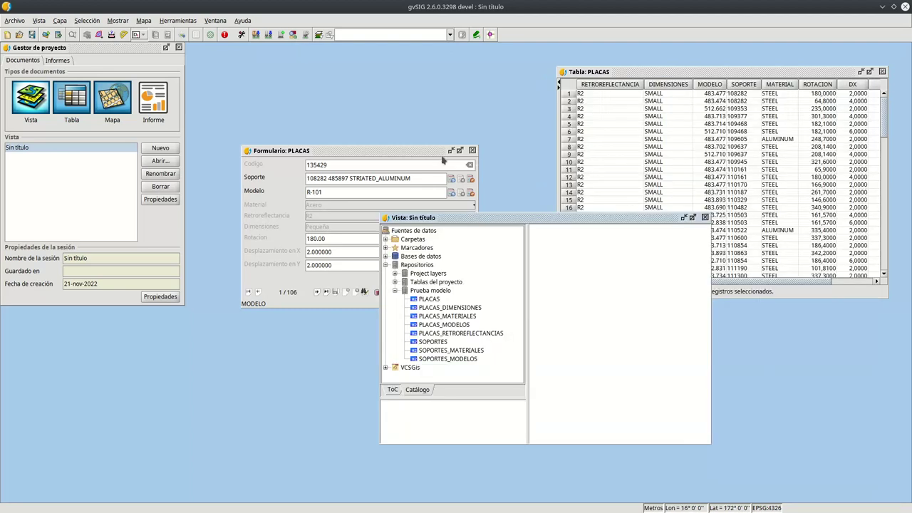
drag(365, 147, 337, 85)
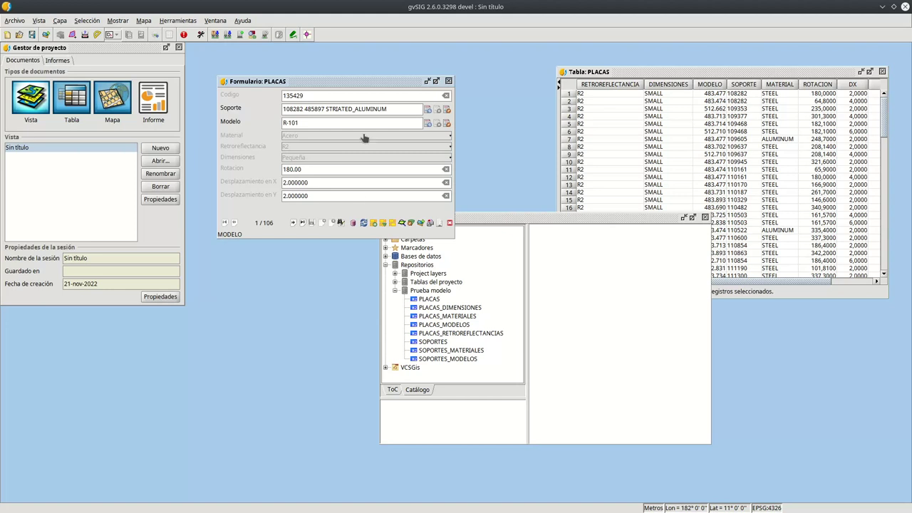
- View the Material options in the PLACAS form and close the form
click(364, 136)
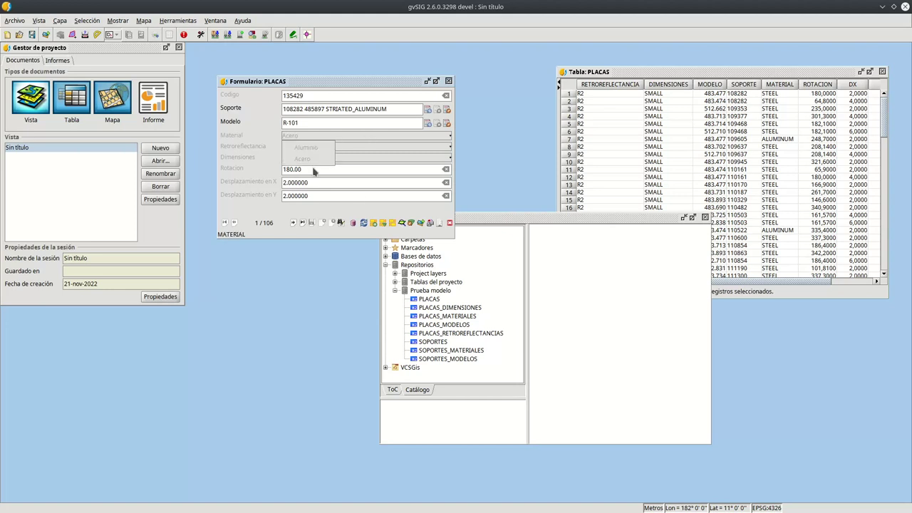
click(308, 146)
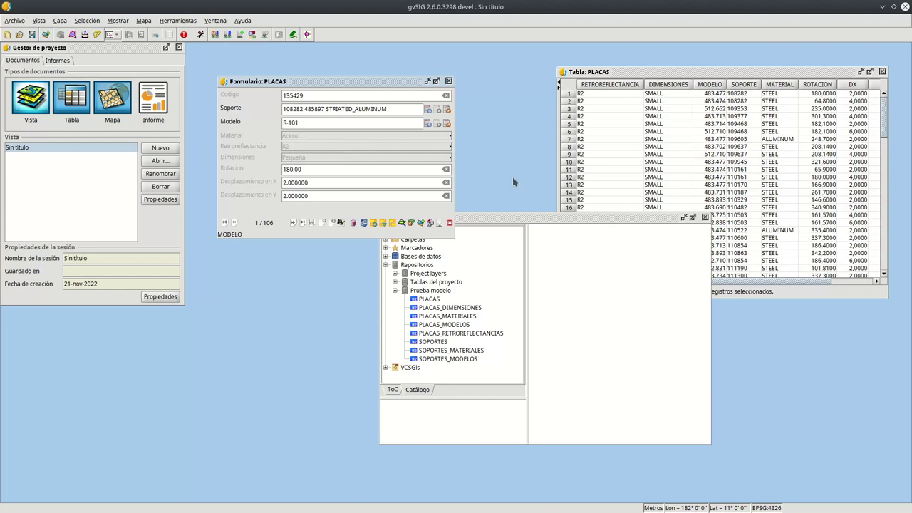
click(449, 81)
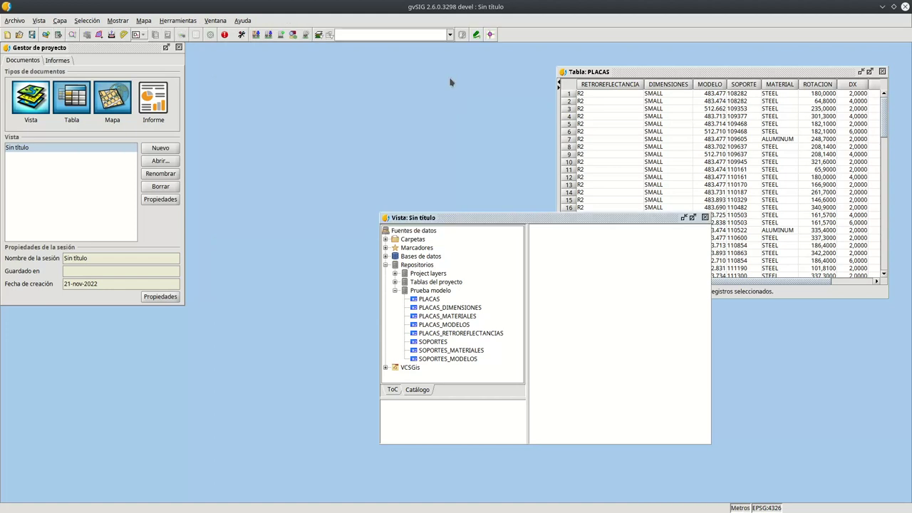
- Open the attribute search for the PLACAS table and move its window clear of the project manager
click(631, 72)
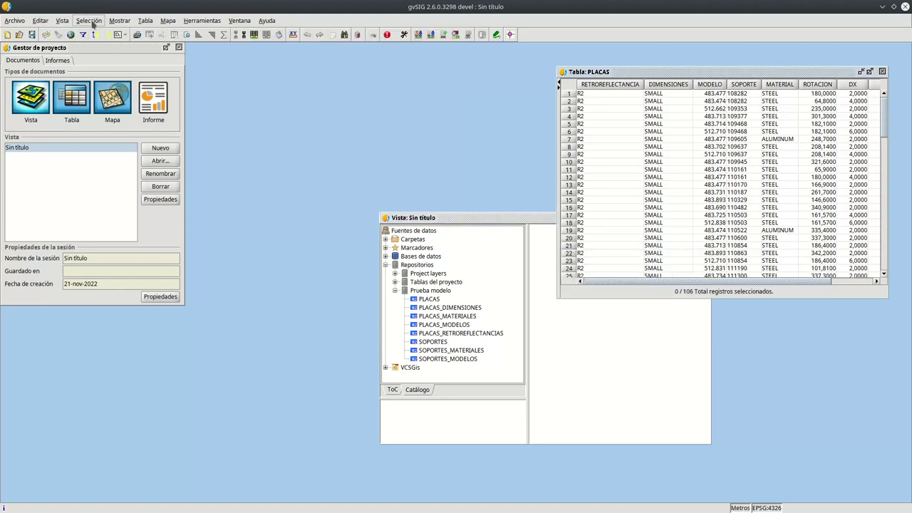
click(146, 21)
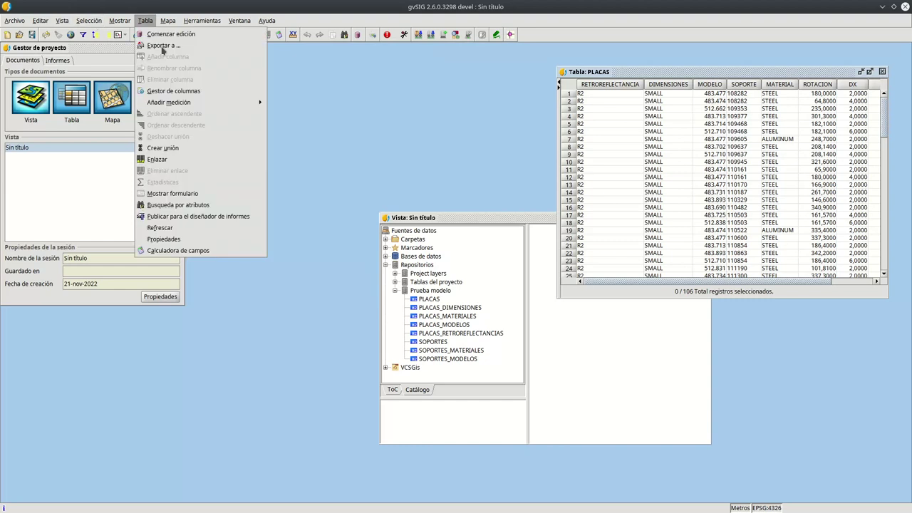
click(189, 206)
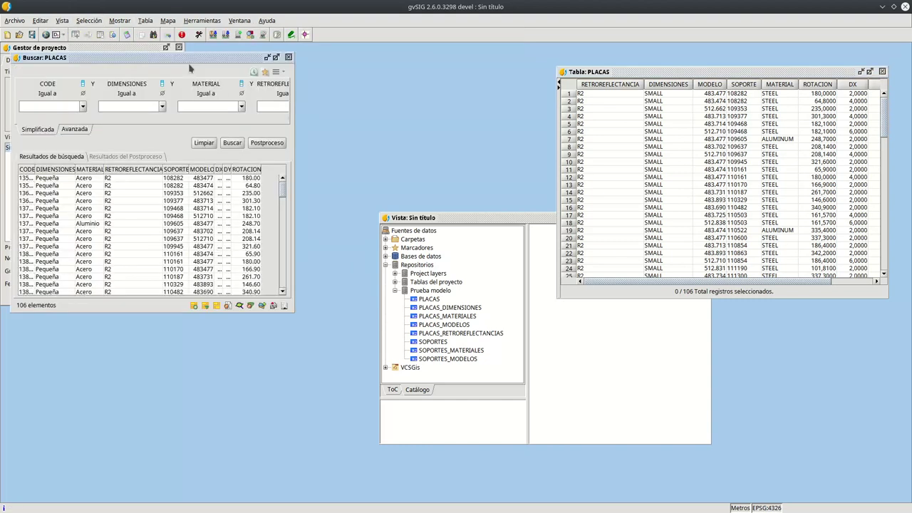
drag(190, 62, 312, 102)
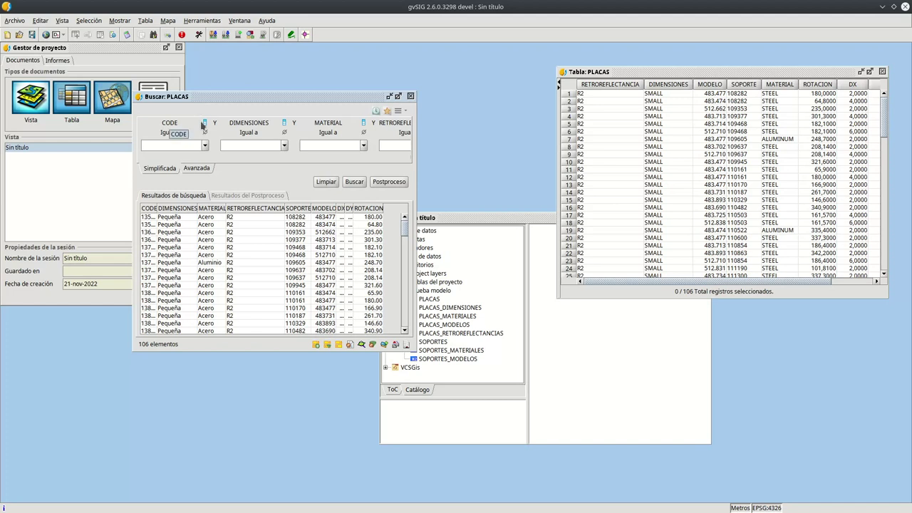
- Replace the CODE search field with the MATERIAL attribute of the related SOPORTES table
click(203, 124)
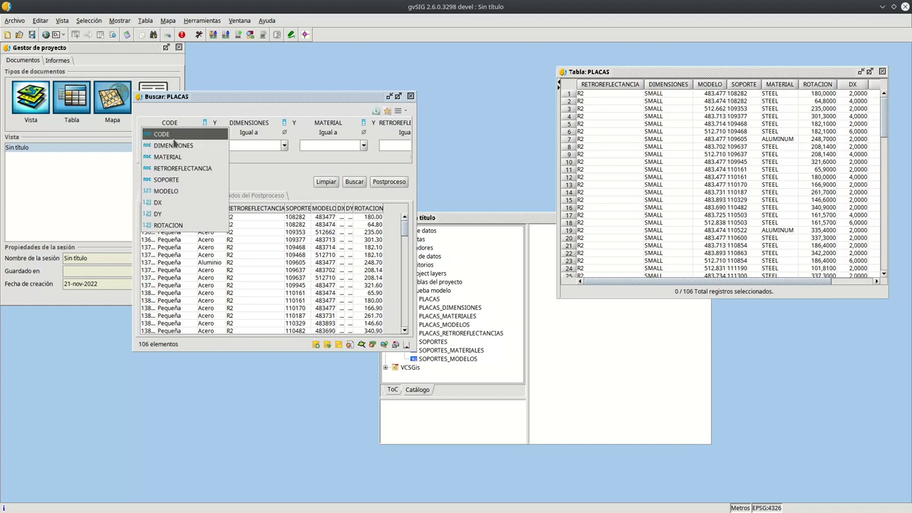
click(180, 225)
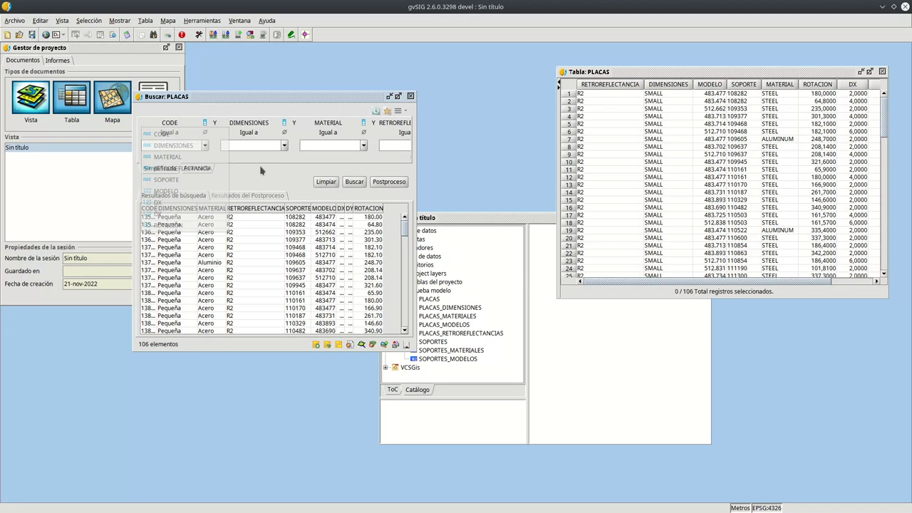
click(205, 124)
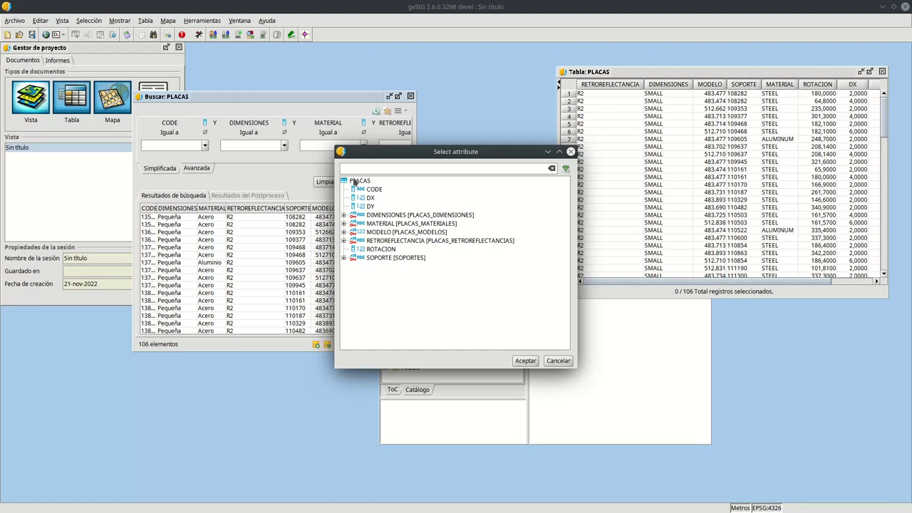
click(344, 257)
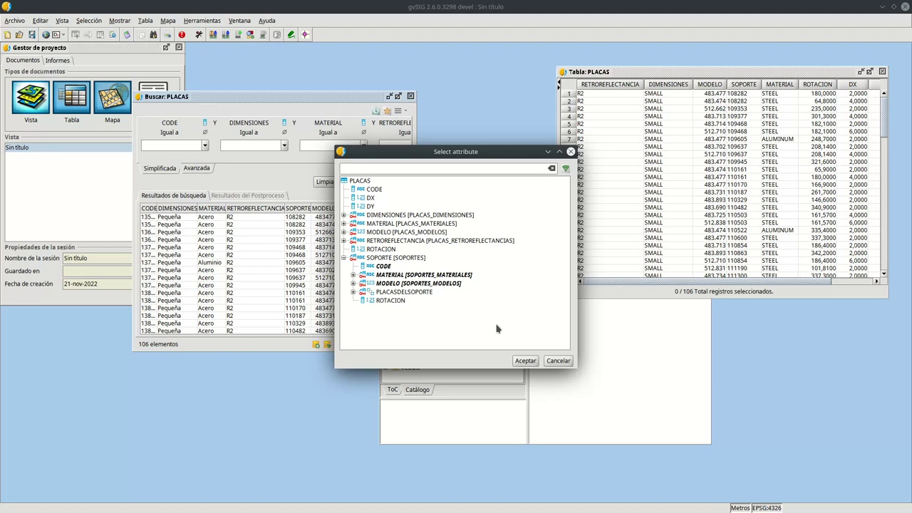
click(394, 275)
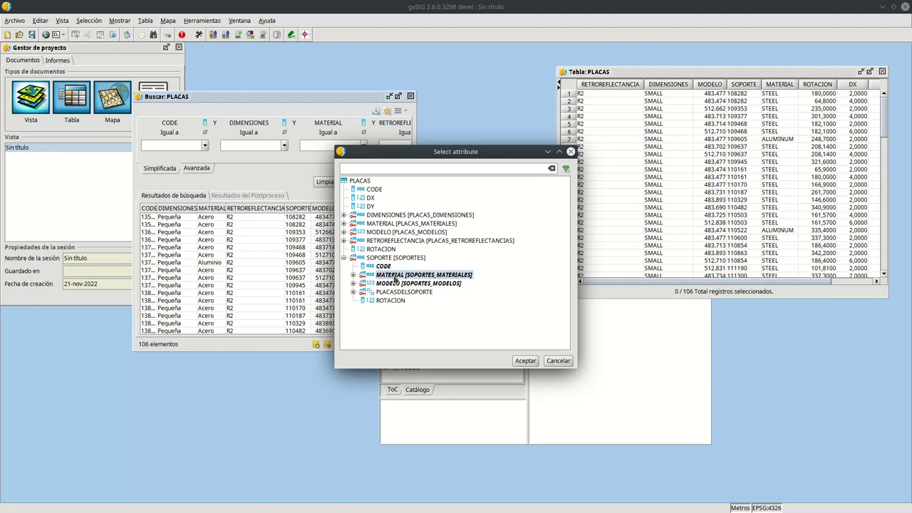
click(525, 361)
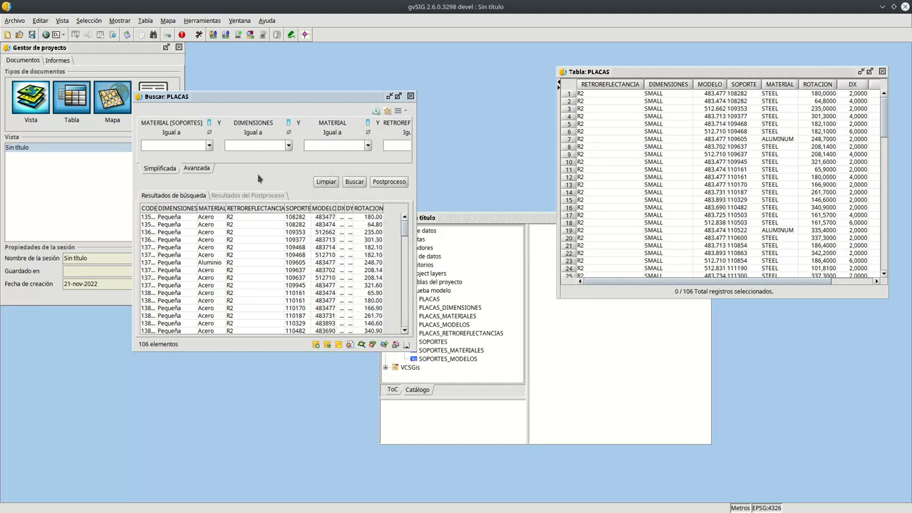
- Search for plates whose support material equals Acero galvanizado
click(210, 145)
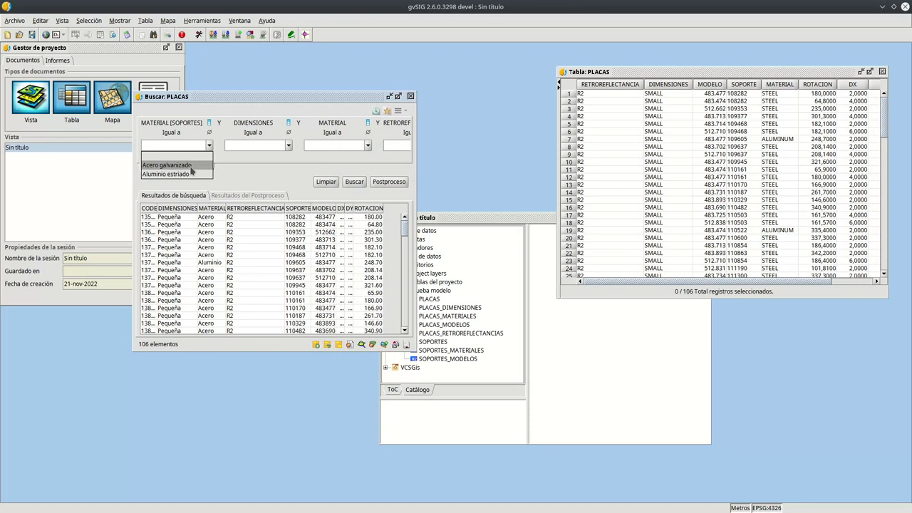
click(190, 166)
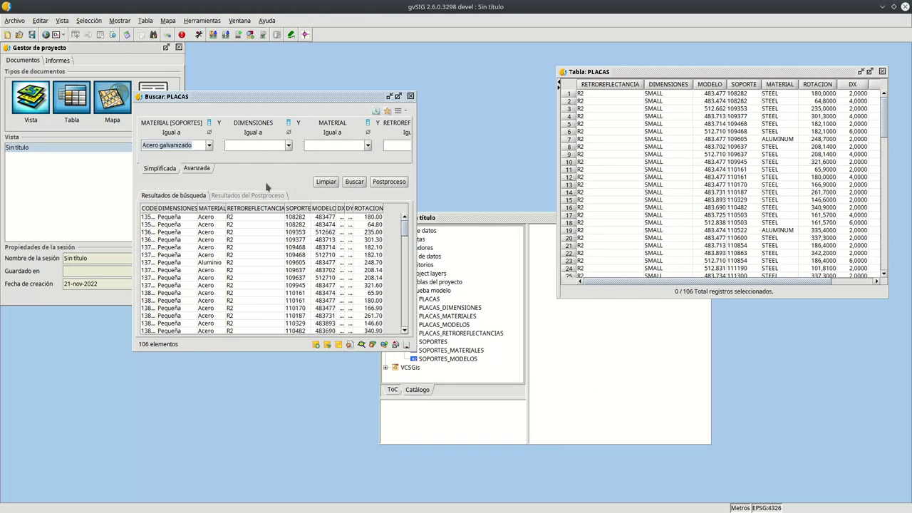
click(354, 182)
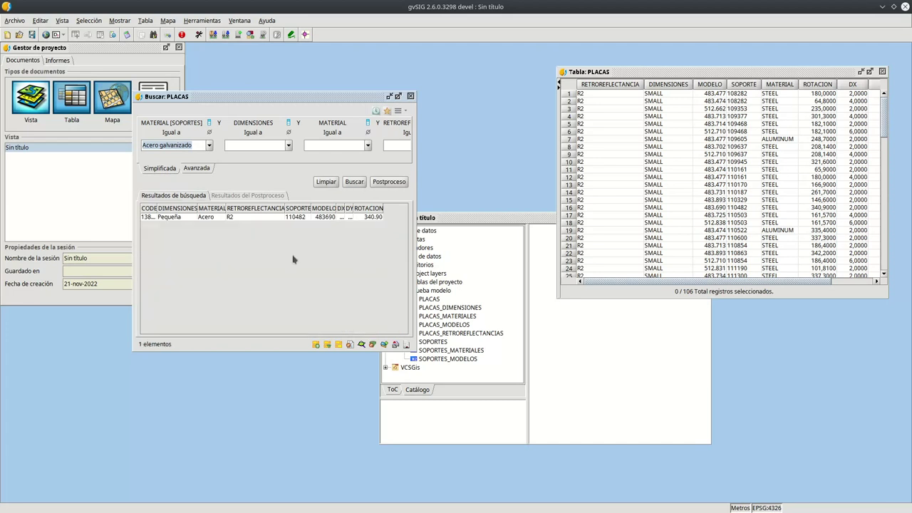
- Repeat the support material search with Aluminio estriado and once more with Acero galvanizado
click(199, 145)
click(190, 174)
click(353, 183)
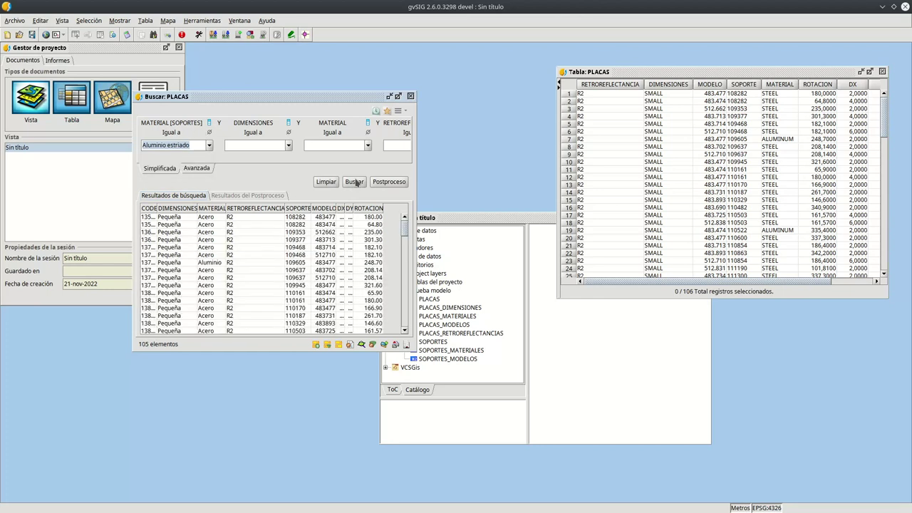
click(210, 146)
click(167, 164)
click(352, 183)
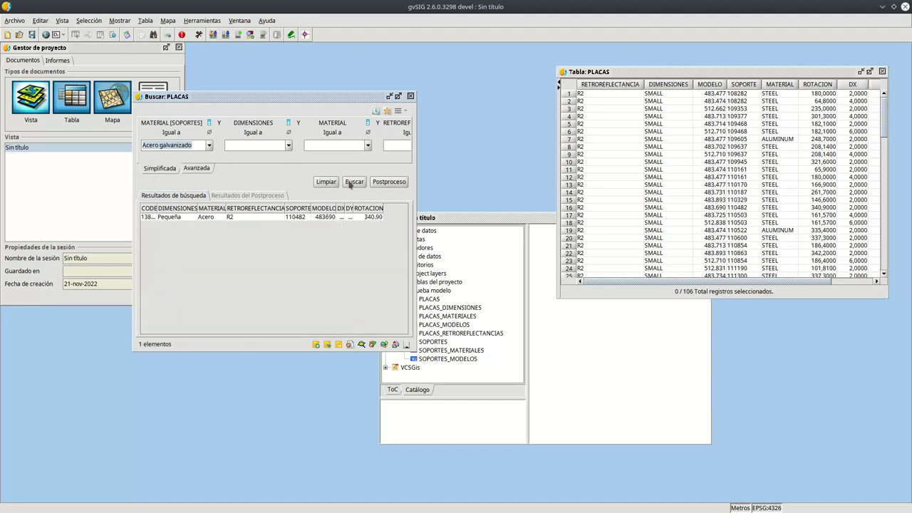
- Select the found plate and examine the soportes and placas relations in the modelo3.png diagram in Gwenview, returning to gvSIG
click(163, 217)
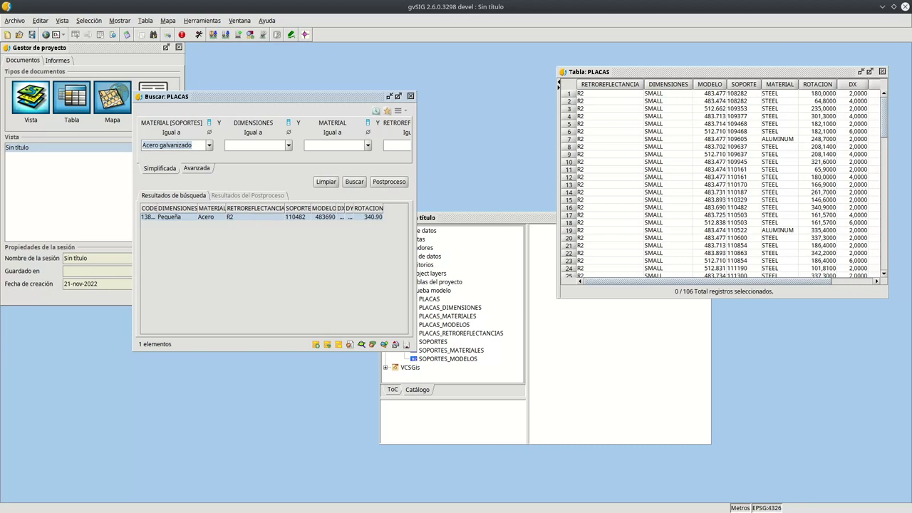
key(alt+Tab)
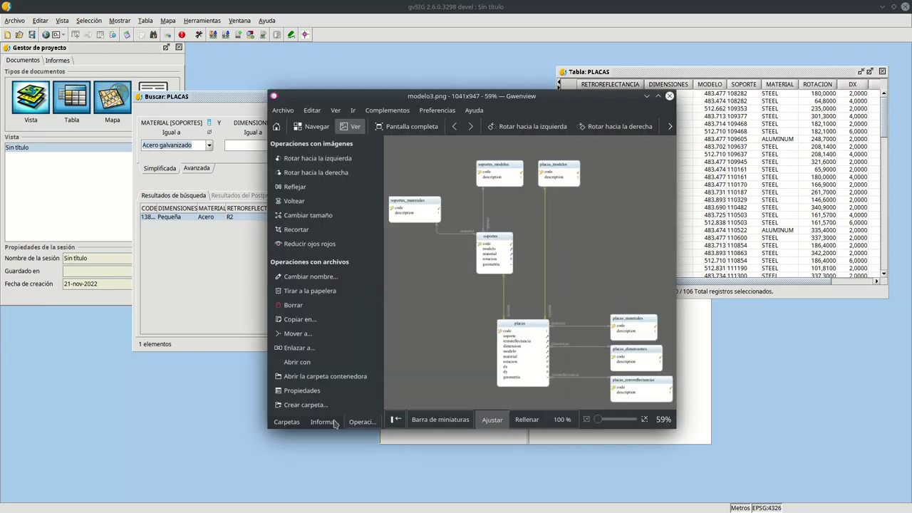
click(656, 97)
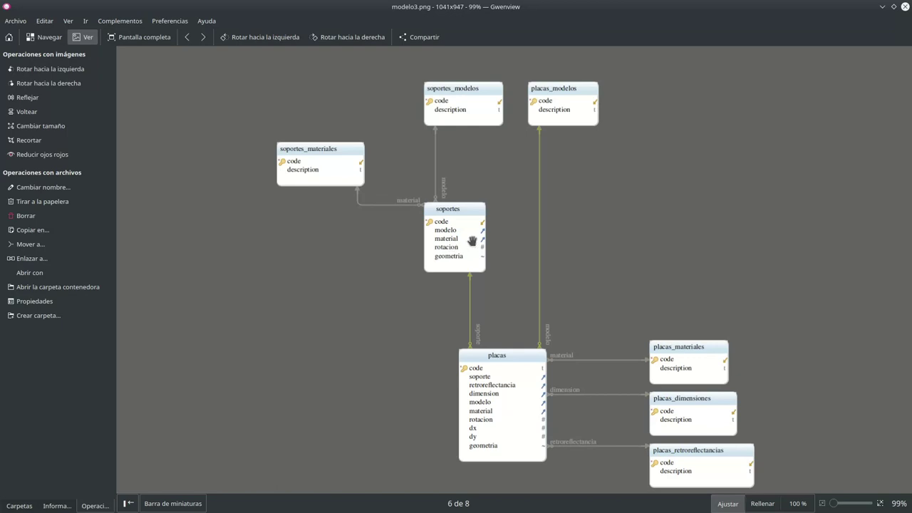
click(893, 6)
click(208, 288)
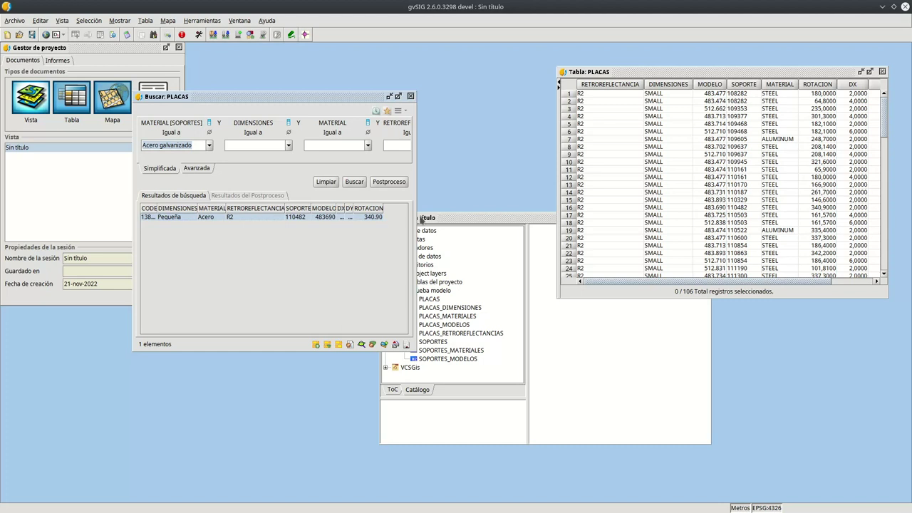
- Widen the PLACAS search window and clear its search criteria
drag(412, 219, 541, 208)
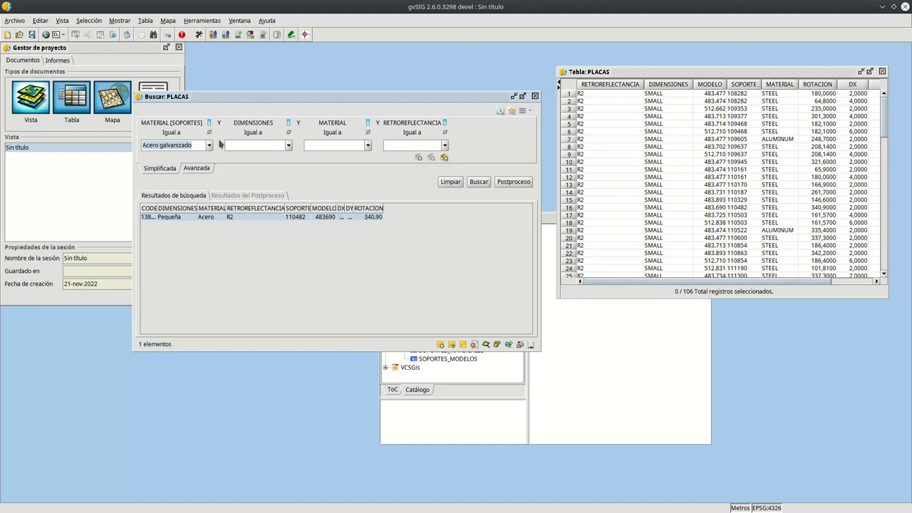
click(448, 183)
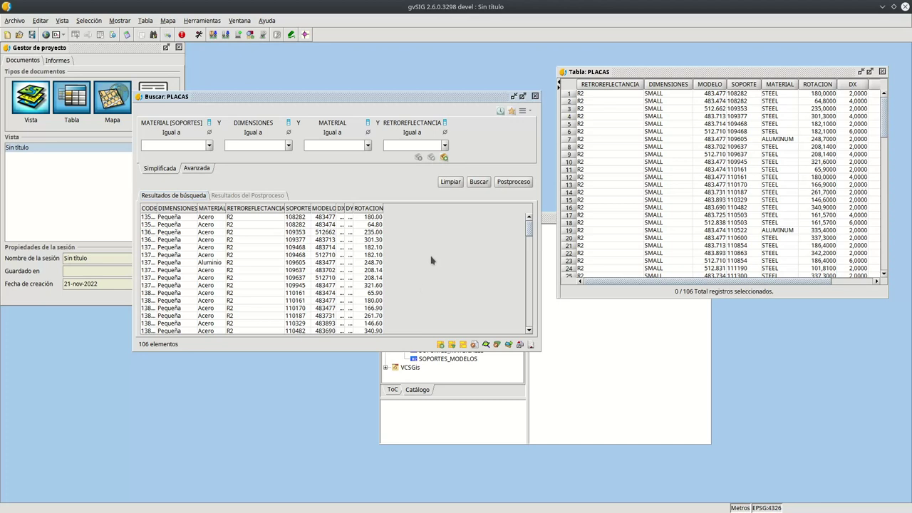
- Open the selection of columns to show in the search results and remove DX, DY and ROTACION from it
click(526, 110)
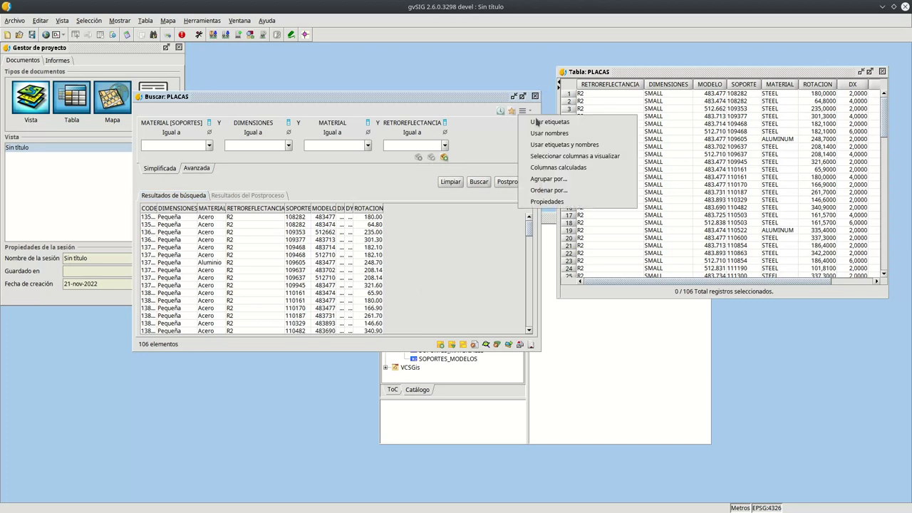
click(617, 158)
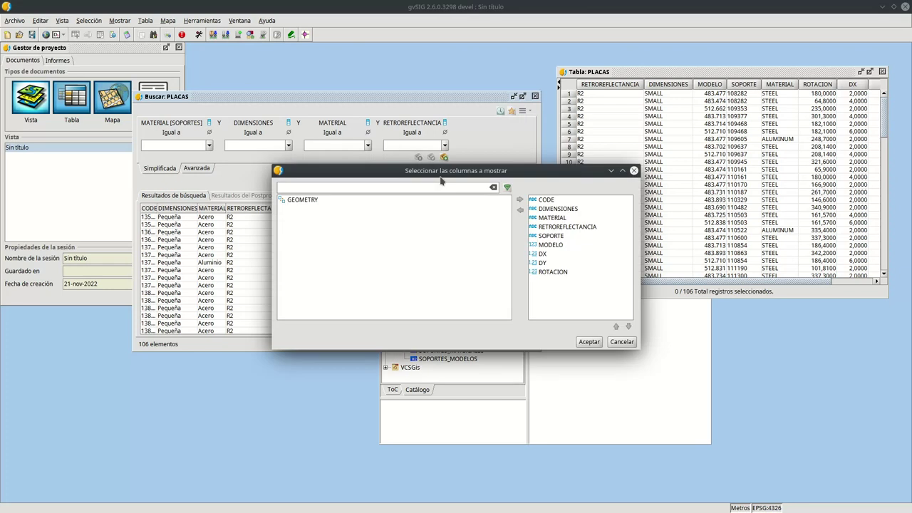
drag(441, 171, 426, 260)
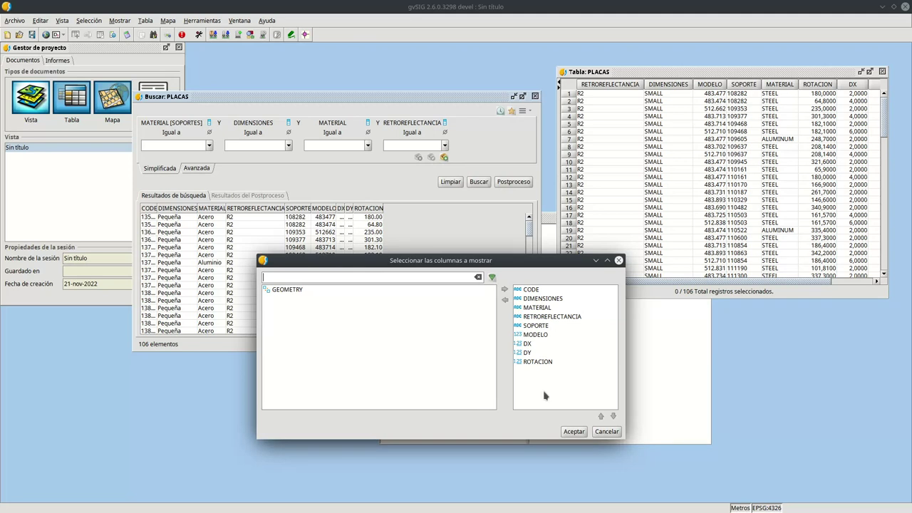
click(526, 345)
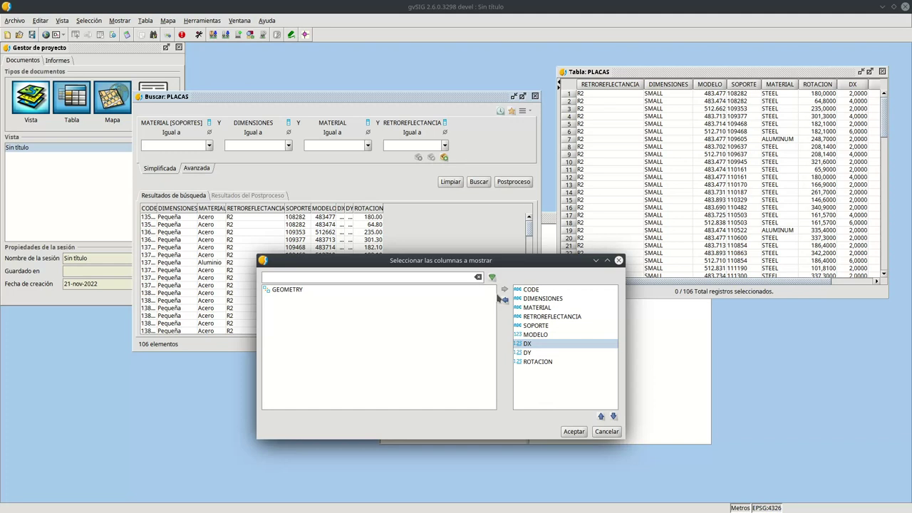
click(504, 300)
click(505, 300)
click(505, 300)
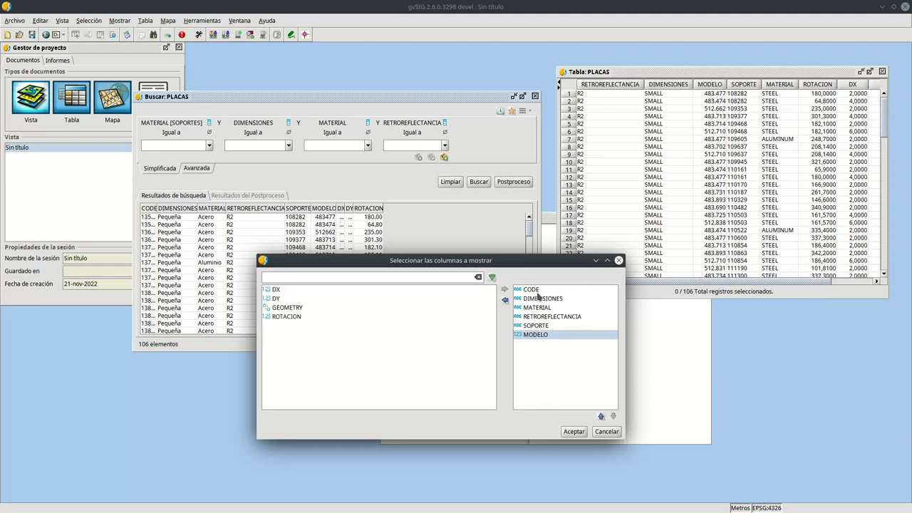
- Reorder the shown columns so SOPORTE and MODELO directly follow CODE, and apply the column selection
click(548, 325)
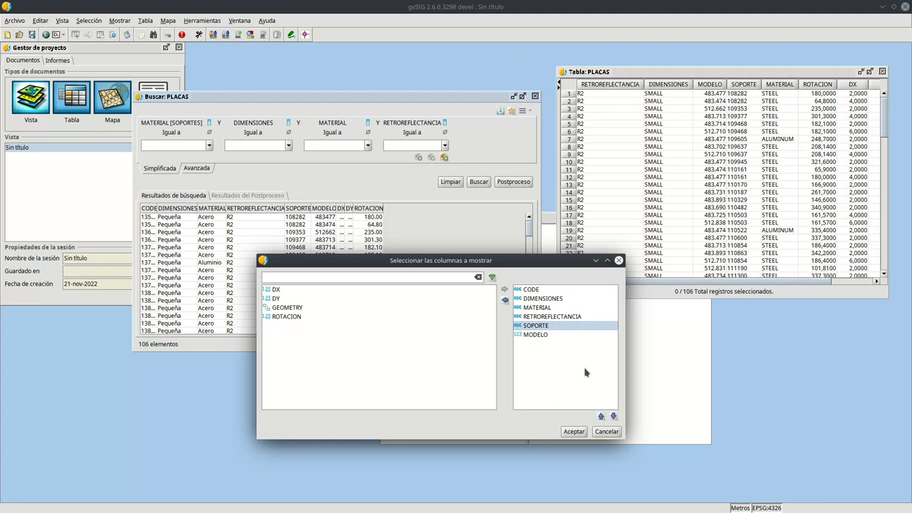
click(600, 417)
click(601, 417)
click(600, 417)
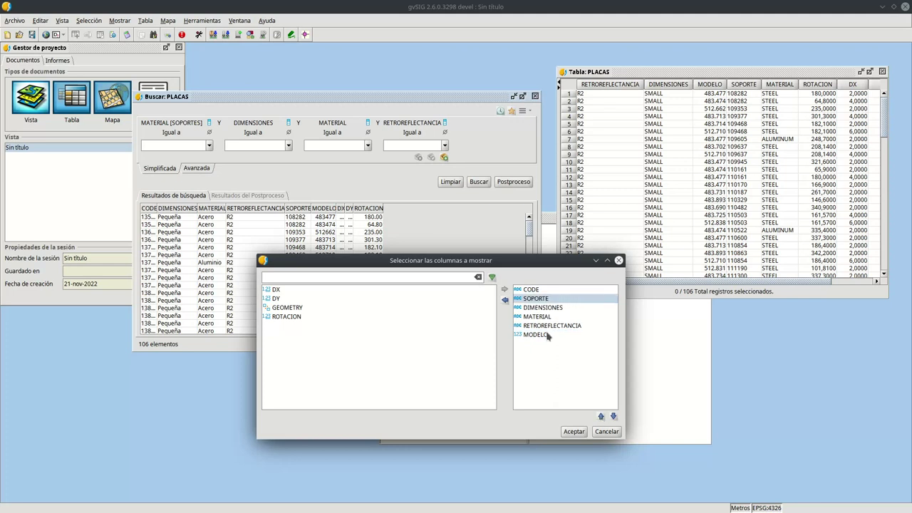
click(546, 338)
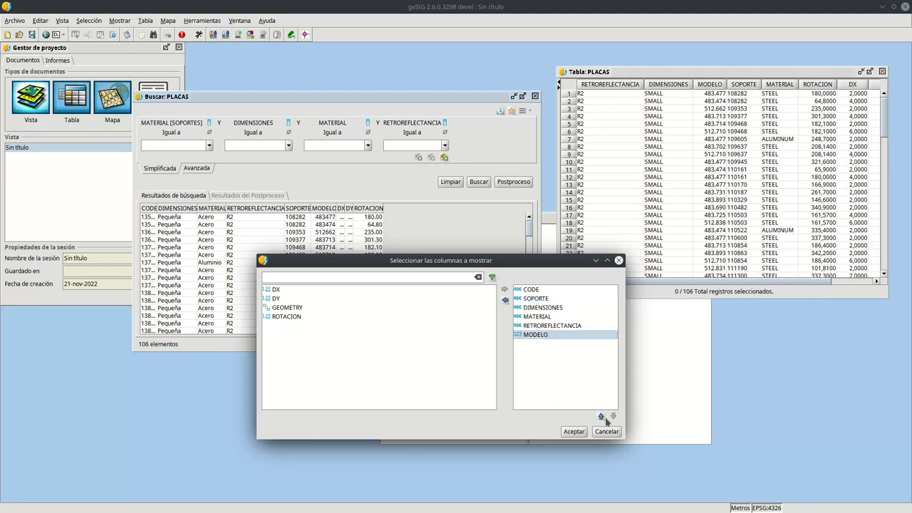
click(601, 417)
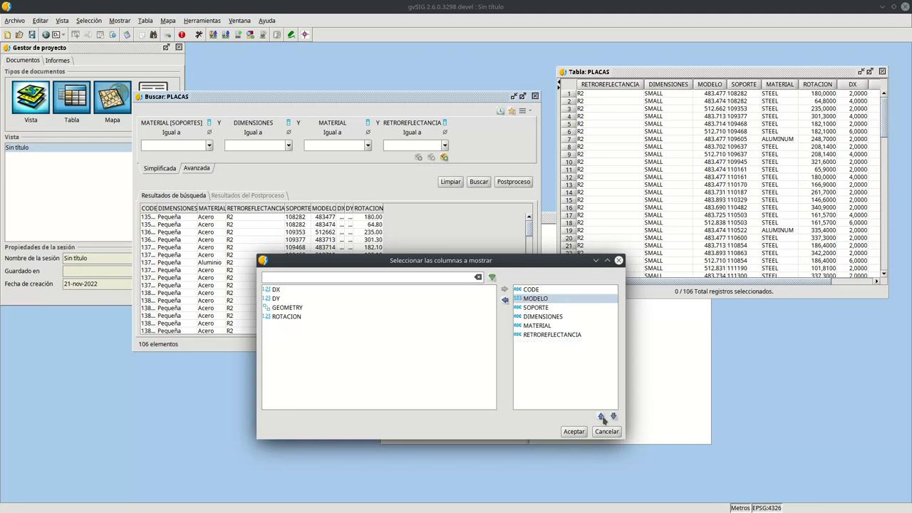
click(613, 417)
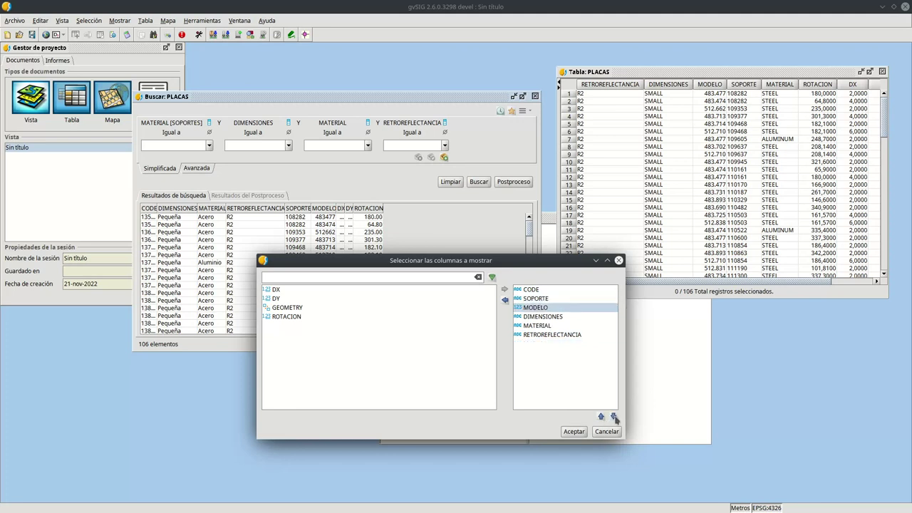
key(Return)
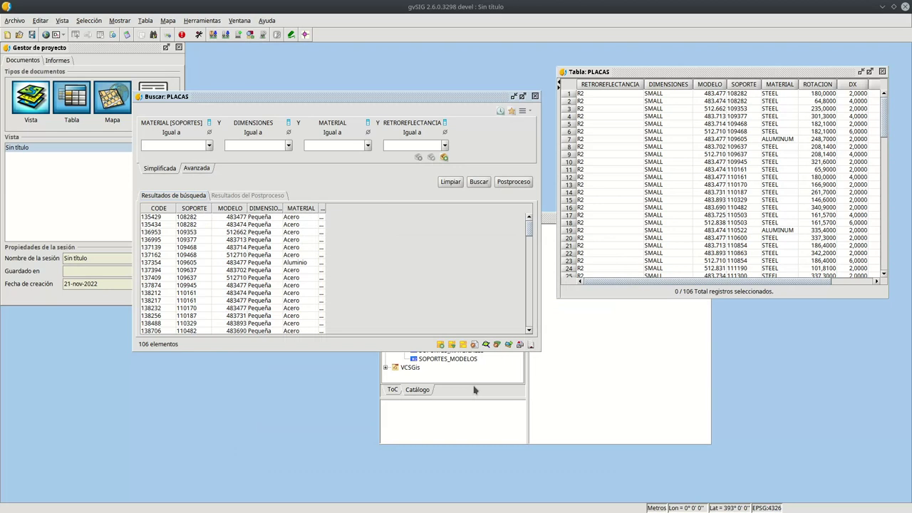
- Widen the RETROREFLECTANCIA results column and add a new calculated column to the PLACAS search
click(530, 112)
drag(325, 209, 366, 208)
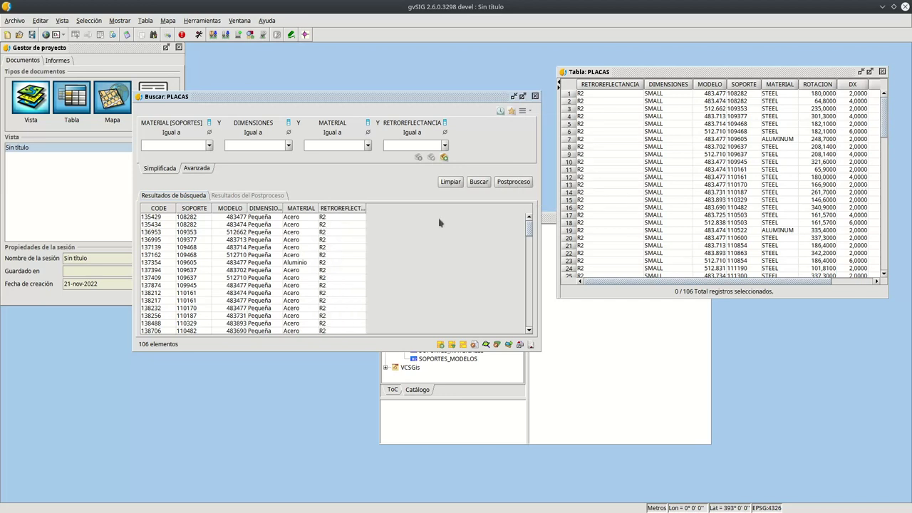
click(529, 112)
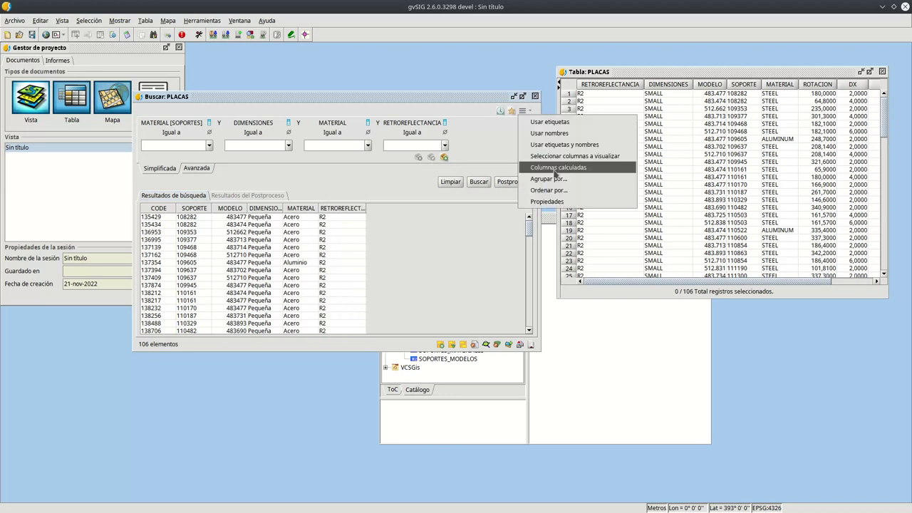
click(555, 169)
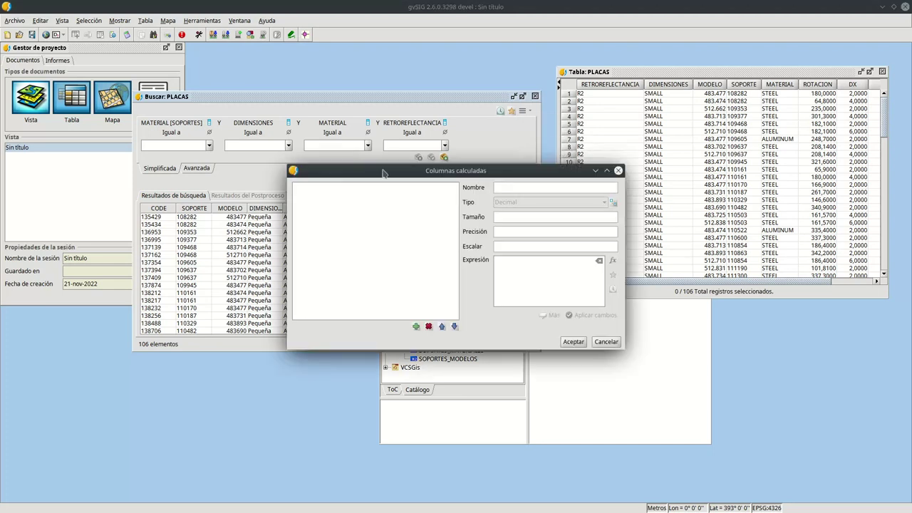
click(416, 326)
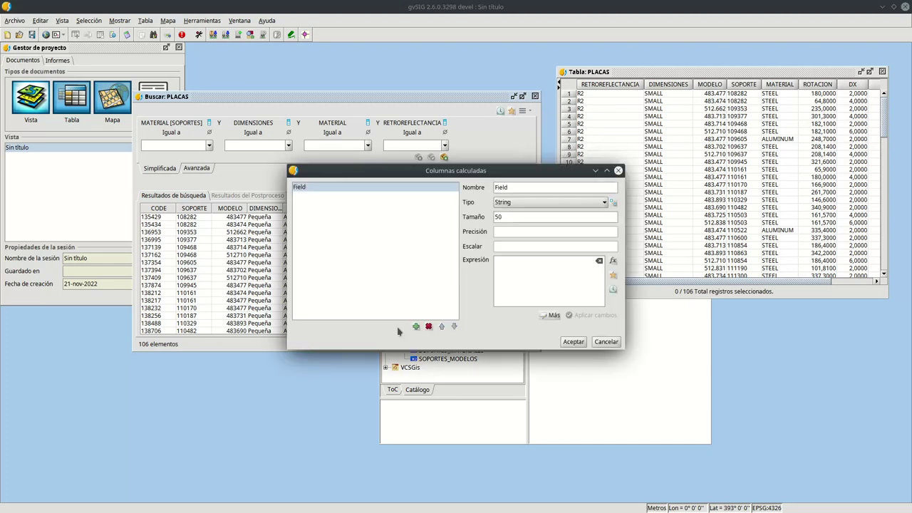
- Name the calculated column SOPORTE_MATERIAL and set its size to 60, keeping the String type
double_click(535, 187)
text(SOPORYE)
key(BackSpace)
key(BackSpace)
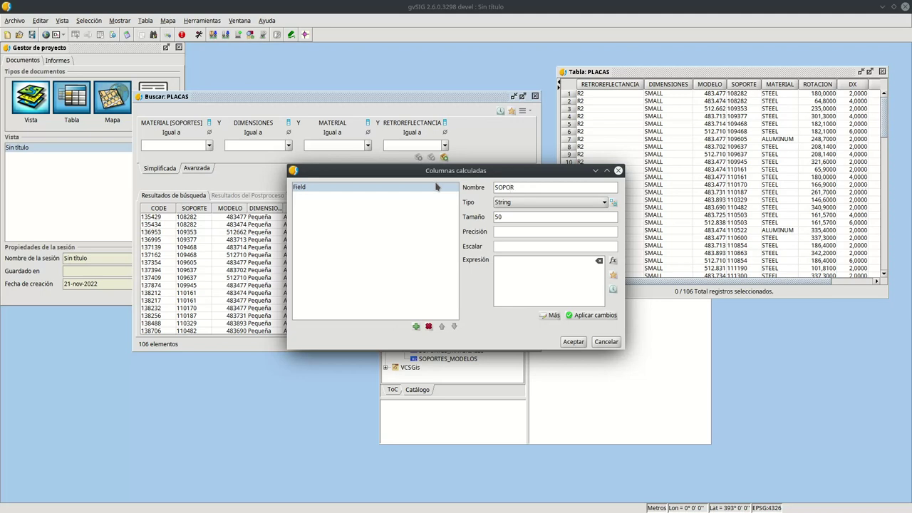
text(TE_MATERIAL)
key(Delete)
text(6)
- Find the FOREIGN_VALUE function in the expression builder and insert it into the calculated column's expression
click(612, 262)
click(451, 217)
text(for)
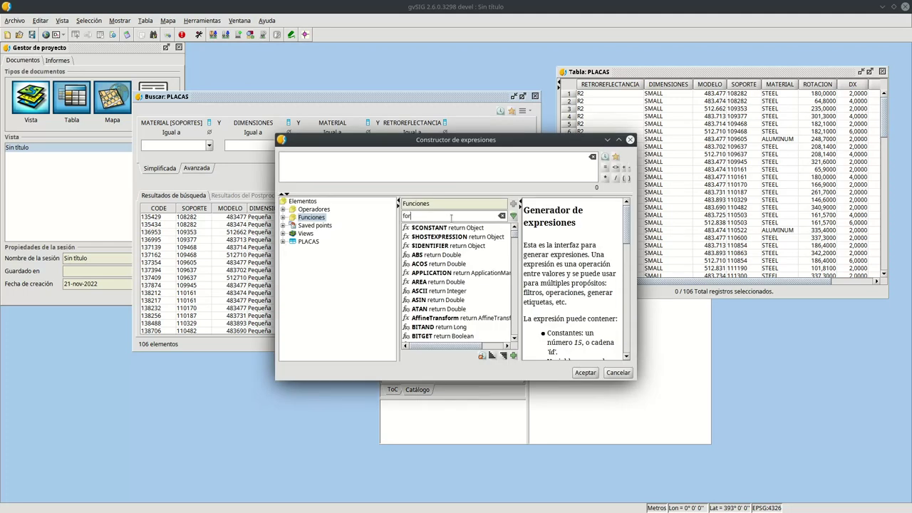
text(e)
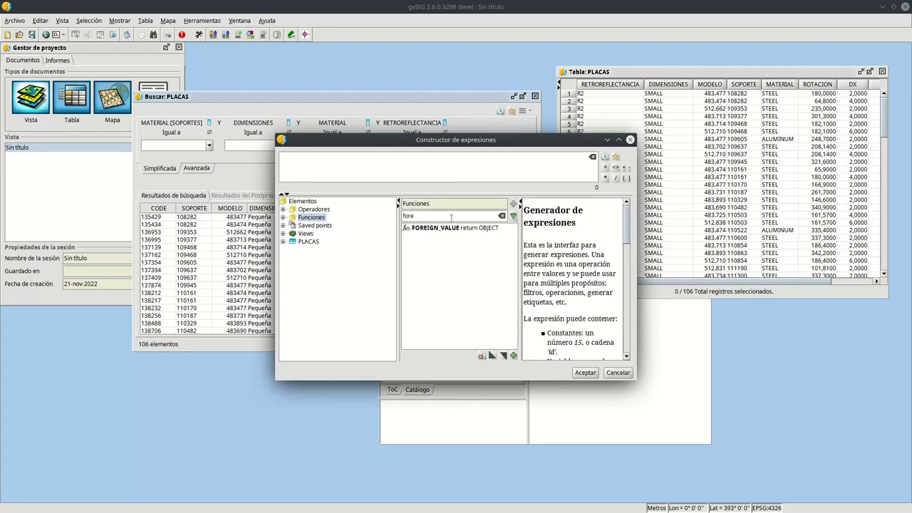
double_click(432, 229)
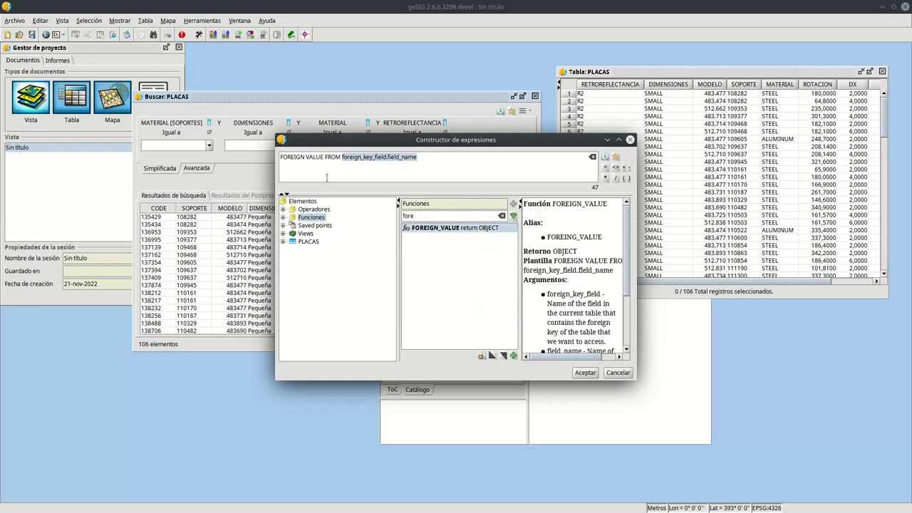
- Insert the Material field of the related Soporte table from the PLACAS fields as the argument of the expression
click(284, 242)
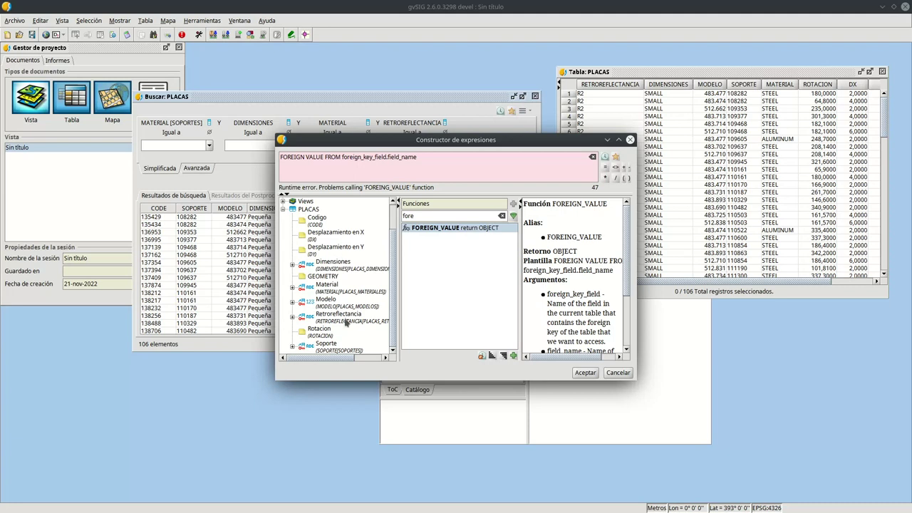
click(292, 346)
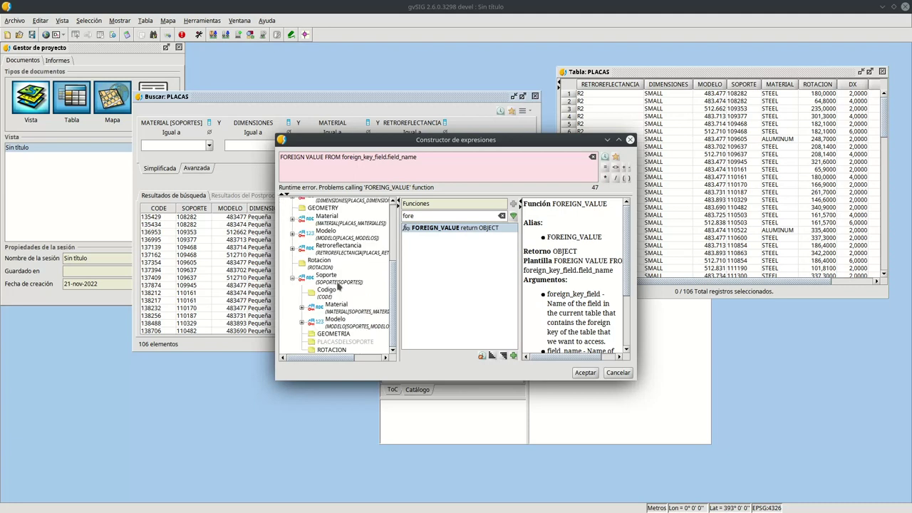
double_click(337, 304)
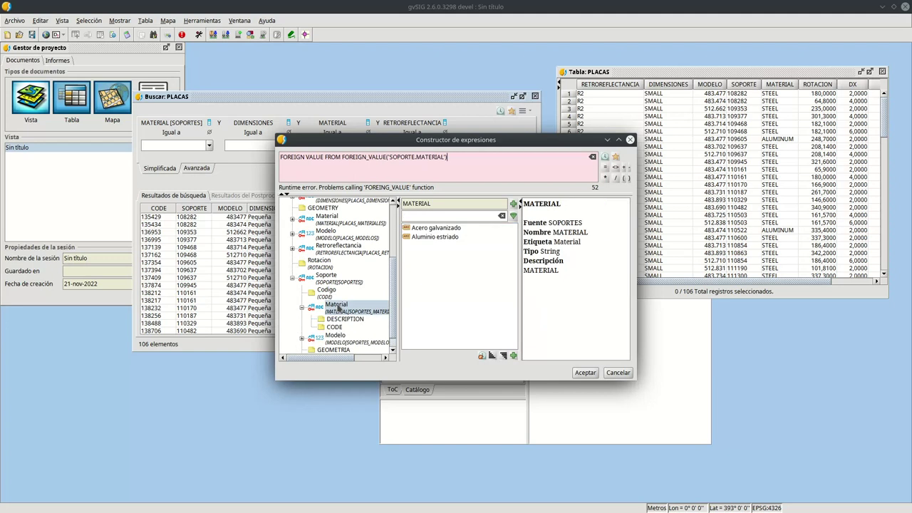
- Trim the expression to FOREIGN VALUE FROM SOPORTE.MATERIAL, accept it and save the calculated column
click(388, 156)
key(BackSpace)
key(BackSpace)
key(BackSpace)
key(BackSpace)
key(BackSpace)
key(BackSpace)
key(BackSpace)
key(BackSpace)
key(BackSpace)
key(BackSpace)
key(BackSpace)
key(BackSpace)
key(BackSpace)
key(BackSpace)
key(Right)
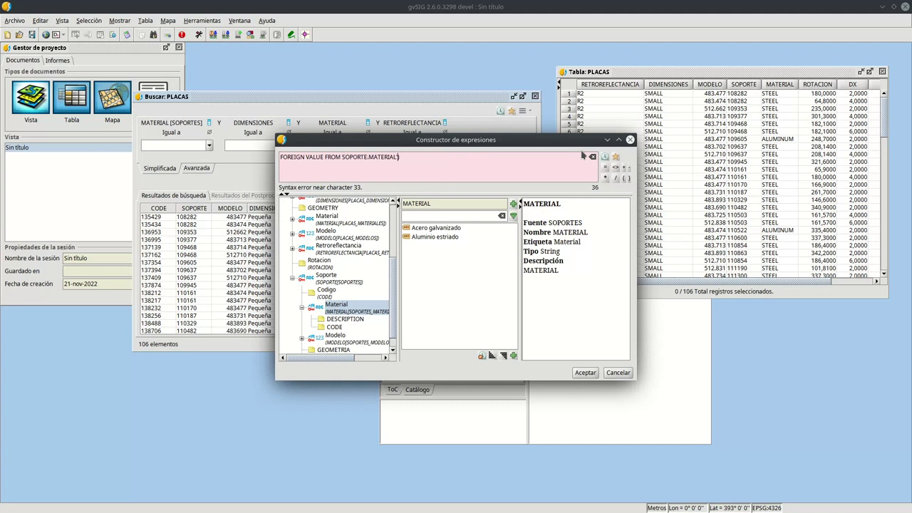
key(BackSpace)
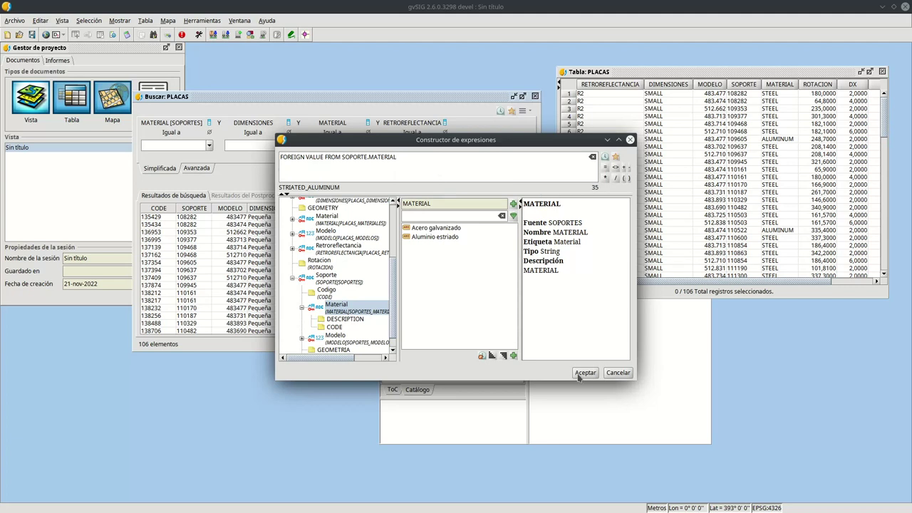
click(584, 372)
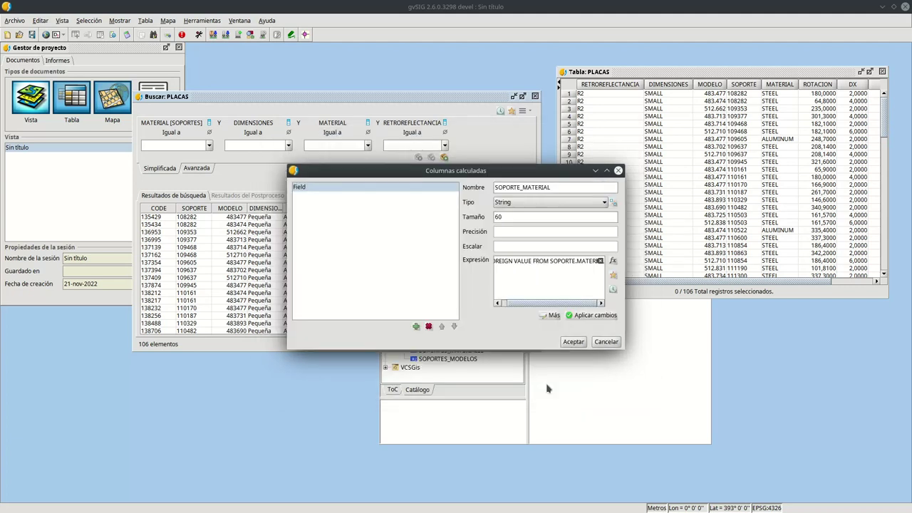
click(584, 316)
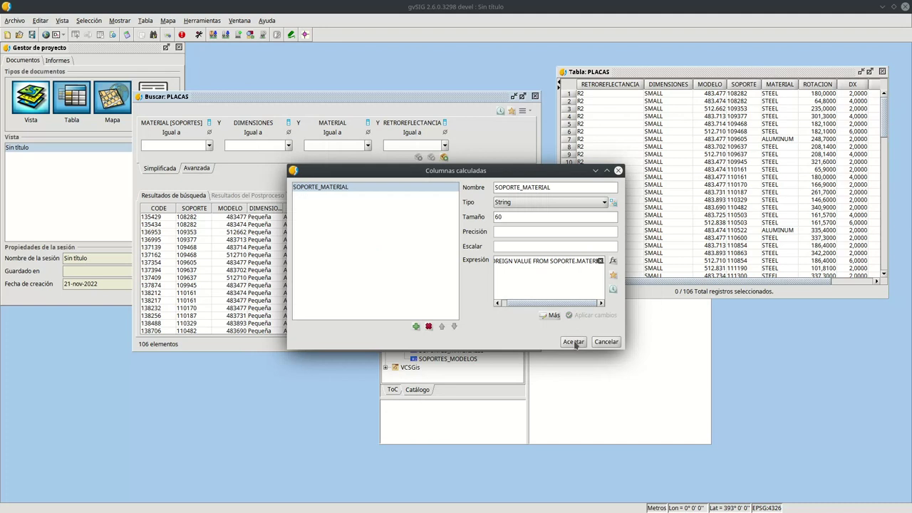
click(573, 342)
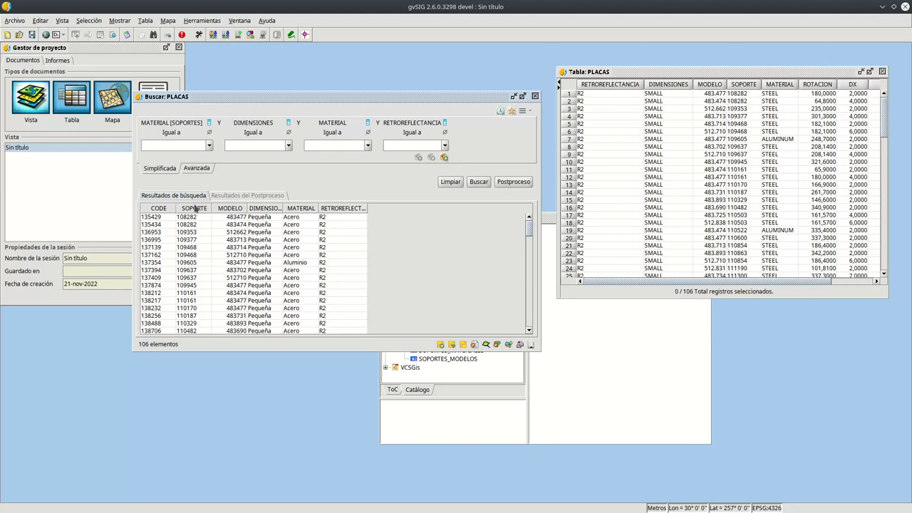
- Add SOPORTE_MATERIAL to the columns shown in the search results and place it directly after SOPORTE
click(523, 111)
click(579, 156)
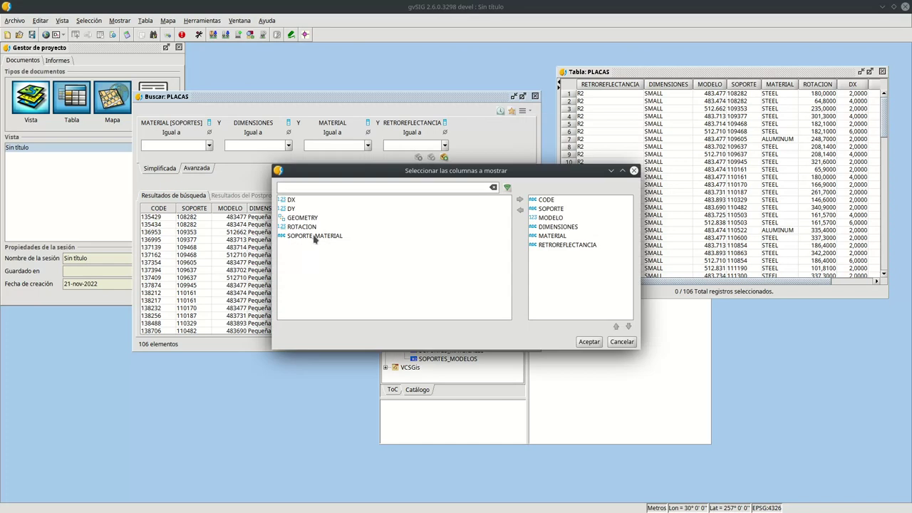
click(314, 238)
click(519, 201)
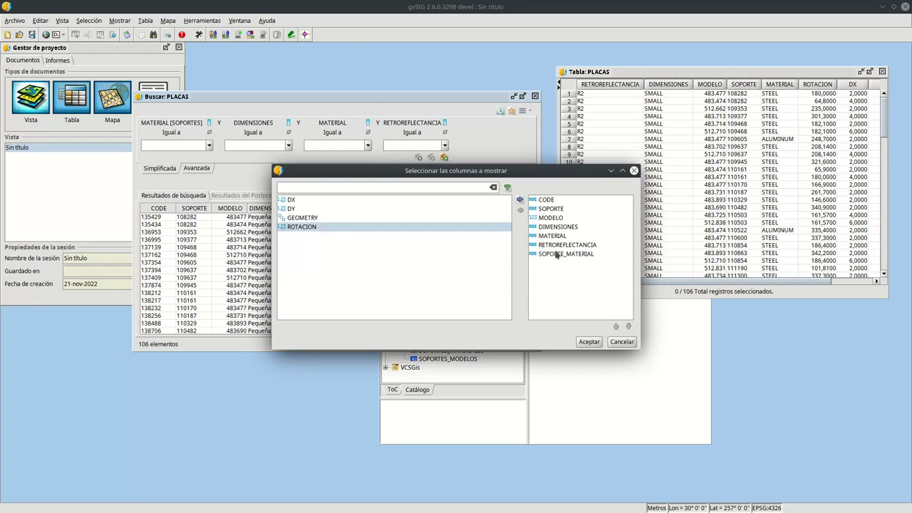
click(556, 255)
click(616, 326)
click(616, 328)
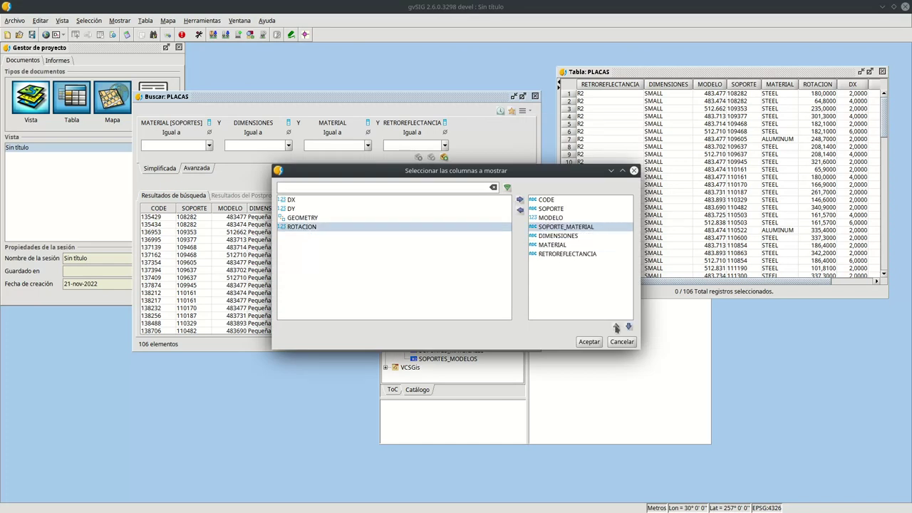
click(616, 328)
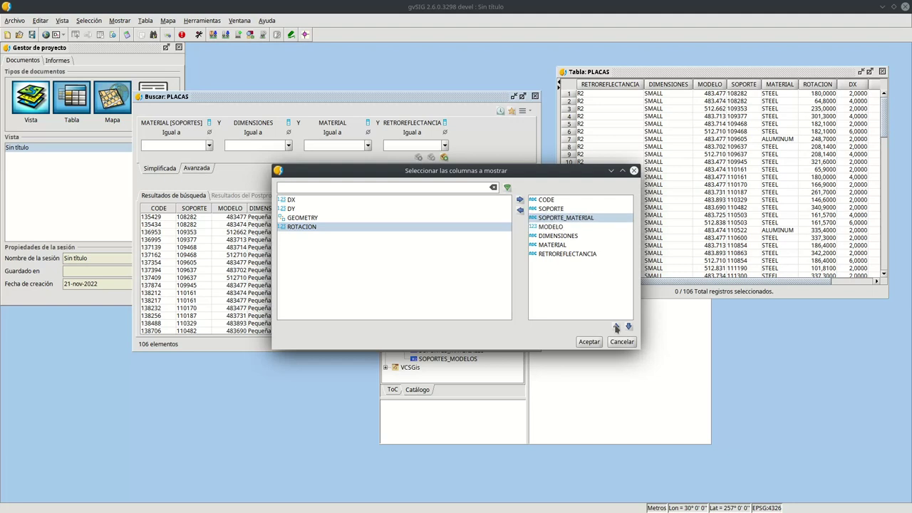
click(628, 327)
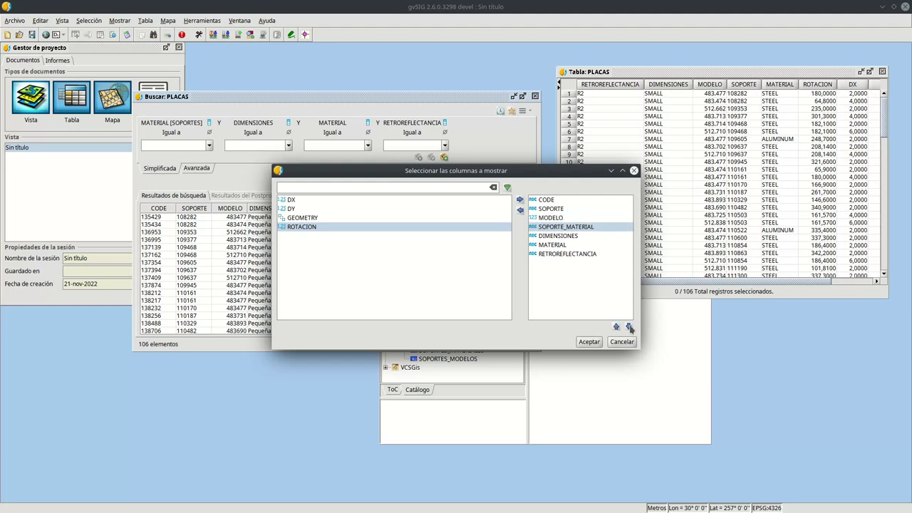
click(616, 327)
- Move MATERIAL directly after SOPORTE_MATERIAL in the shown columns and apply the column selection
click(552, 244)
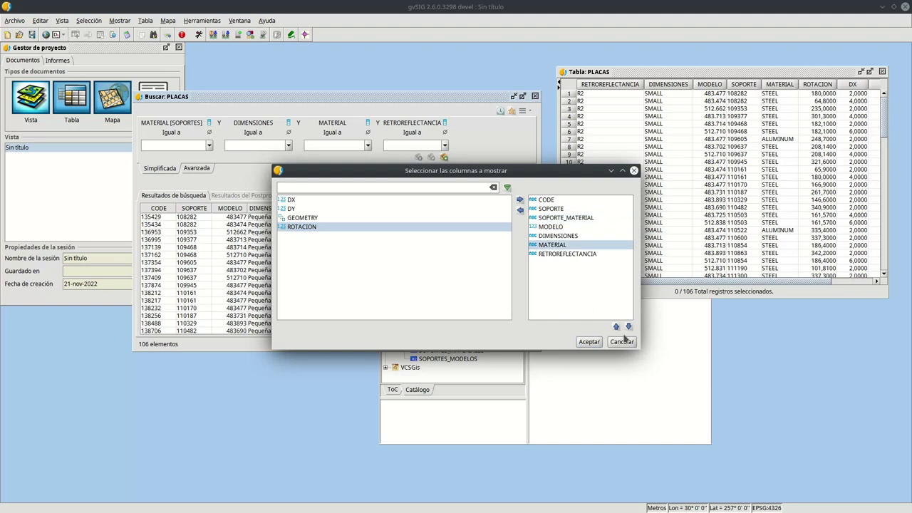
click(616, 327)
click(616, 326)
click(616, 327)
click(628, 326)
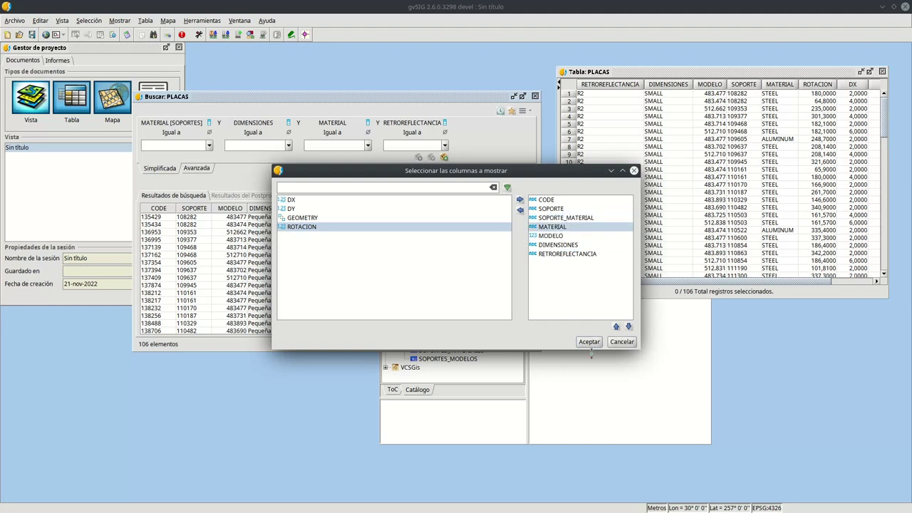
click(588, 341)
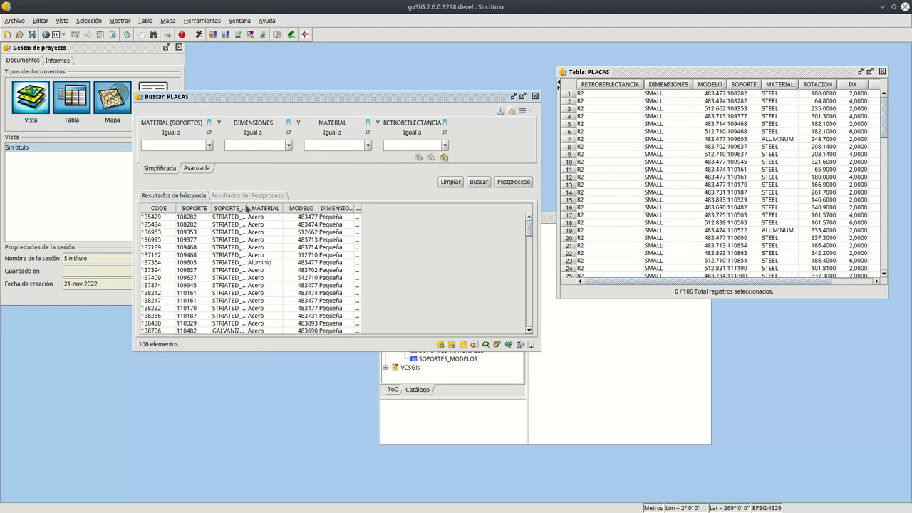
- Widen the SOPORTE_MATERIAL results column and select the plate with the GALVANIZED_STEEL support
drag(247, 207, 319, 213)
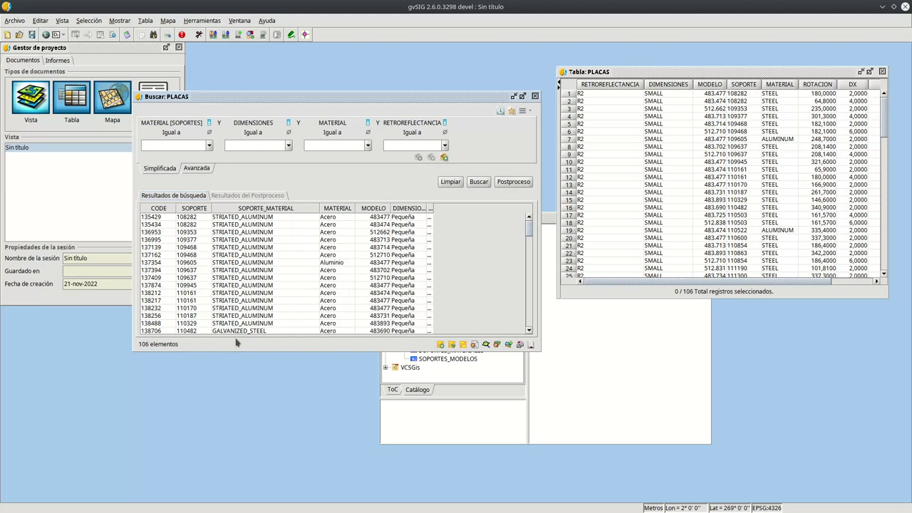
click(170, 329)
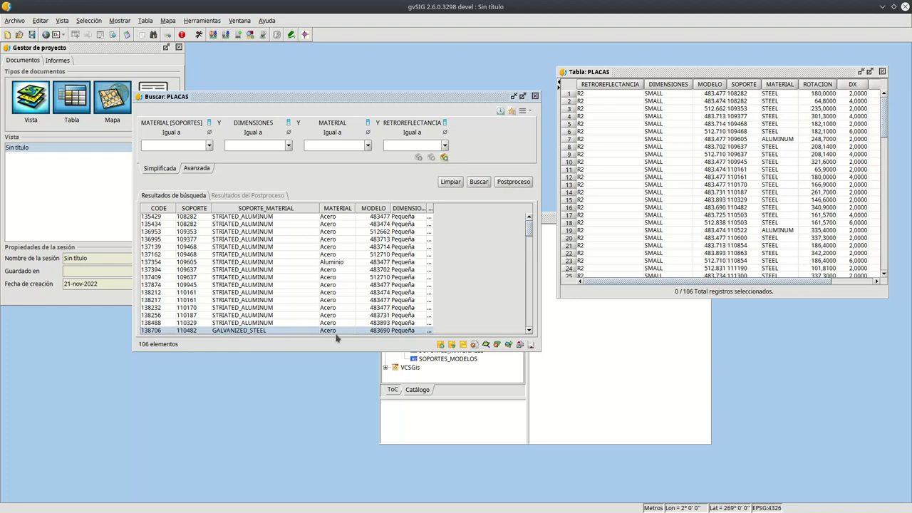
- Reopen the calculated columns to examine the SOPORTE_MATERIAL expression and its sample value, and close them without changes
click(524, 111)
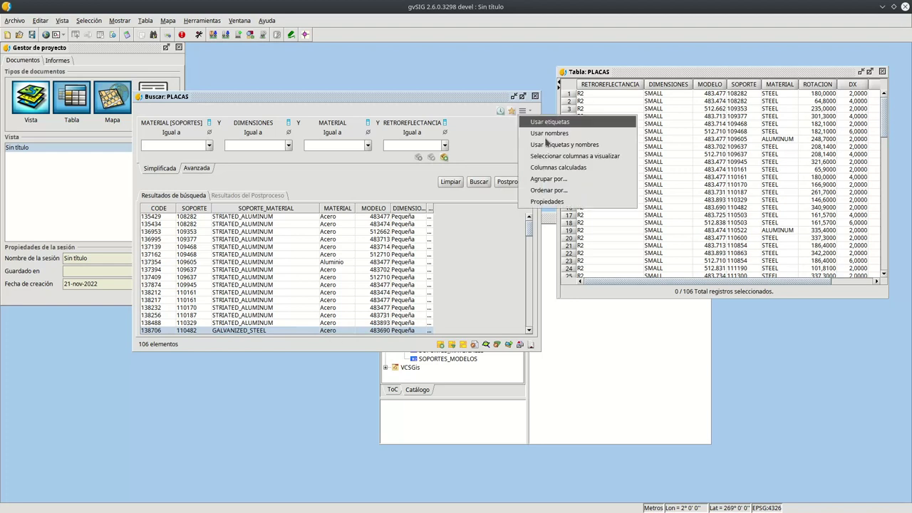
click(582, 174)
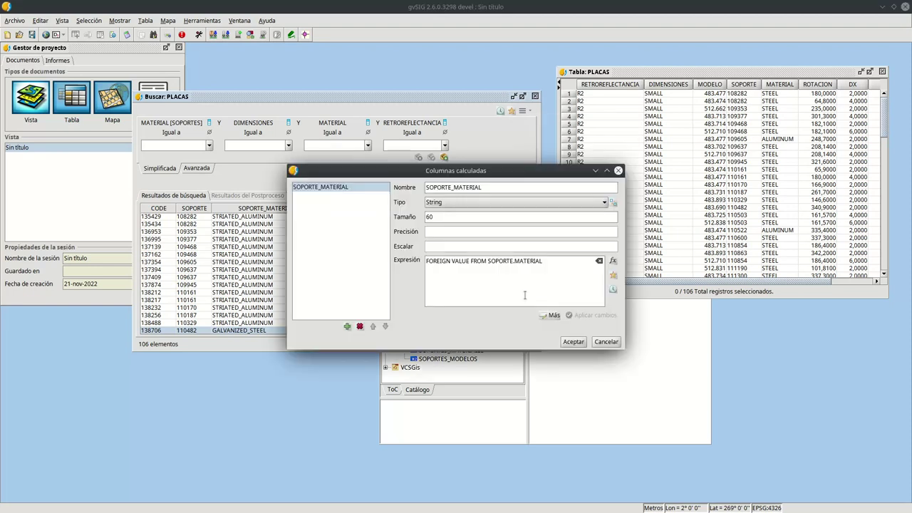
drag(569, 263, 390, 257)
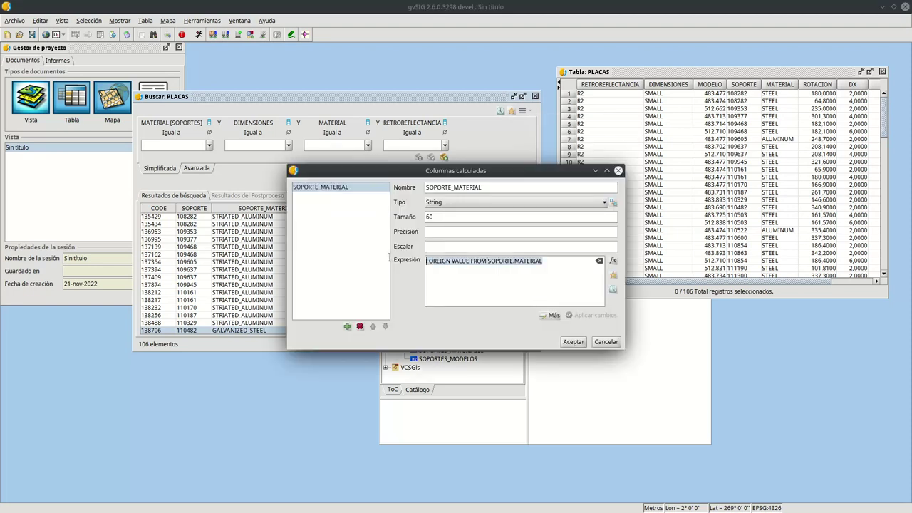
click(455, 266)
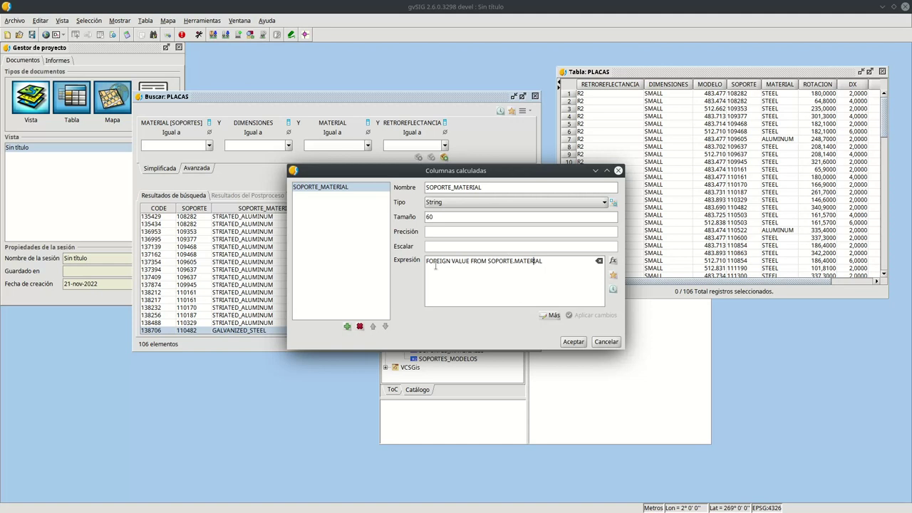
mouse_move(435, 266)
mouse_move(489, 276)
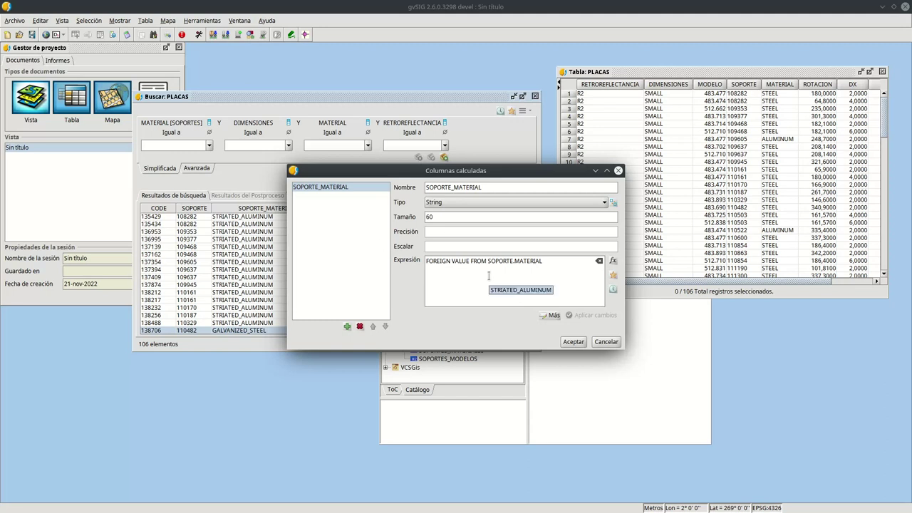
mouse_move(556, 279)
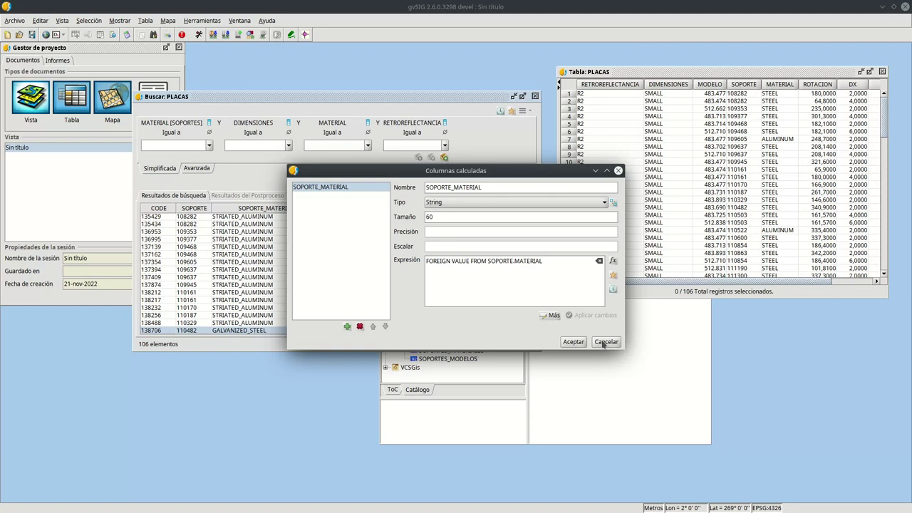
click(604, 342)
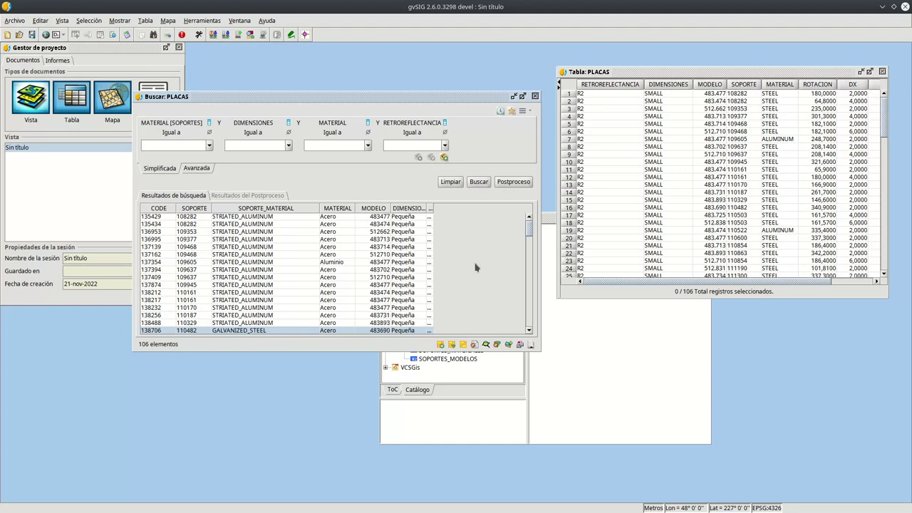
- Close the PLACAS search and table, and open the SOPORTES table from Prueba modelo together with its search dialog
click(536, 96)
click(882, 71)
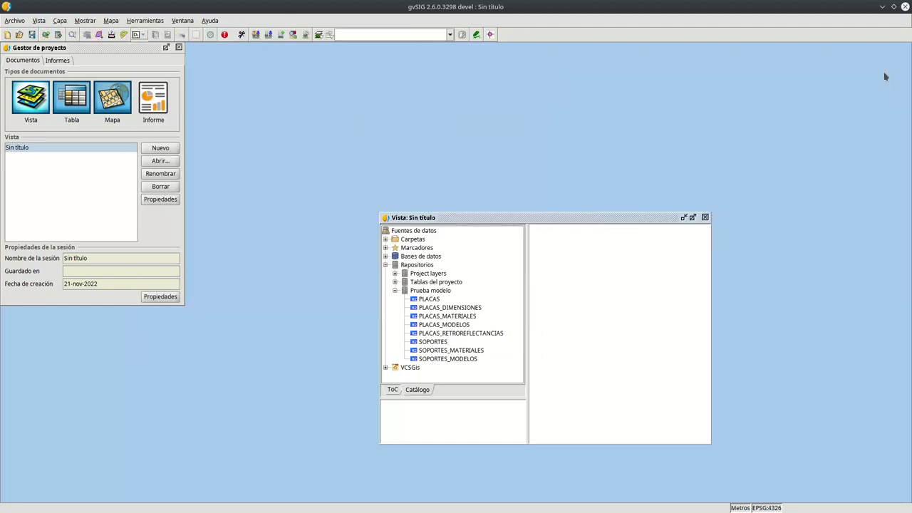
right_click(444, 343)
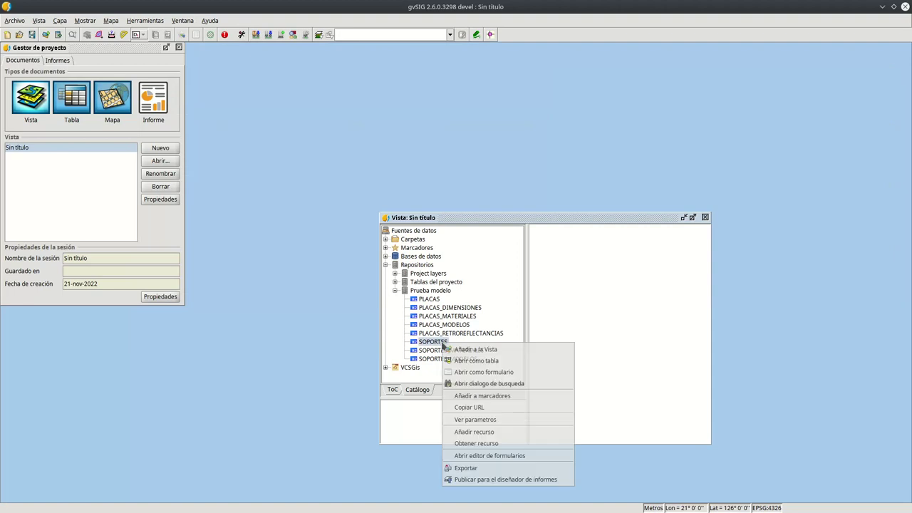
click(484, 361)
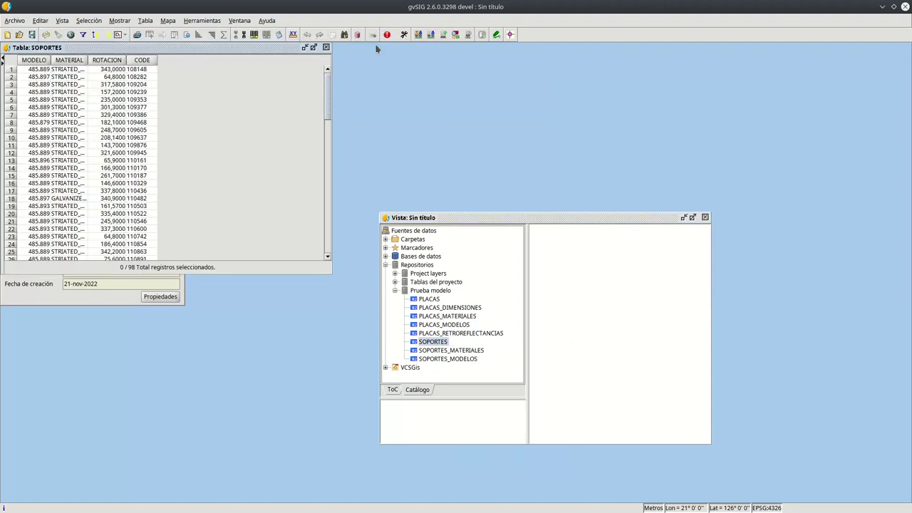
click(344, 35)
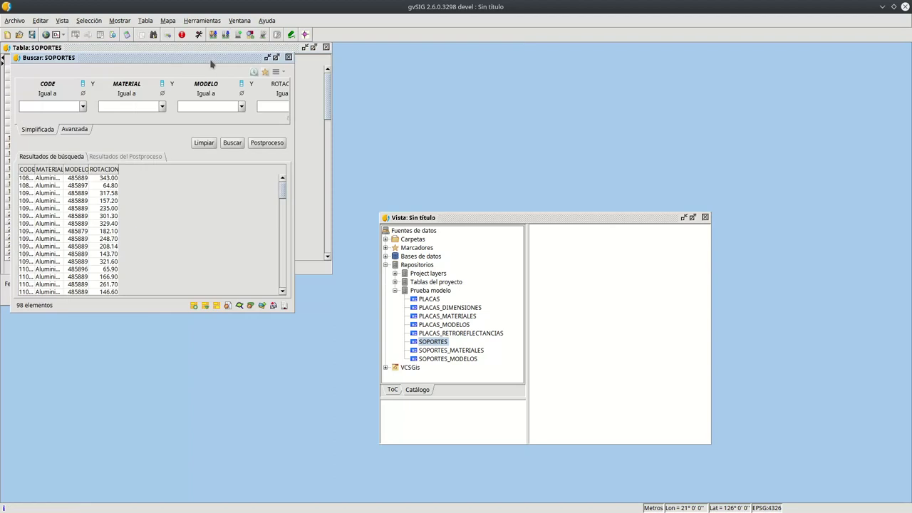
drag(210, 64, 478, 105)
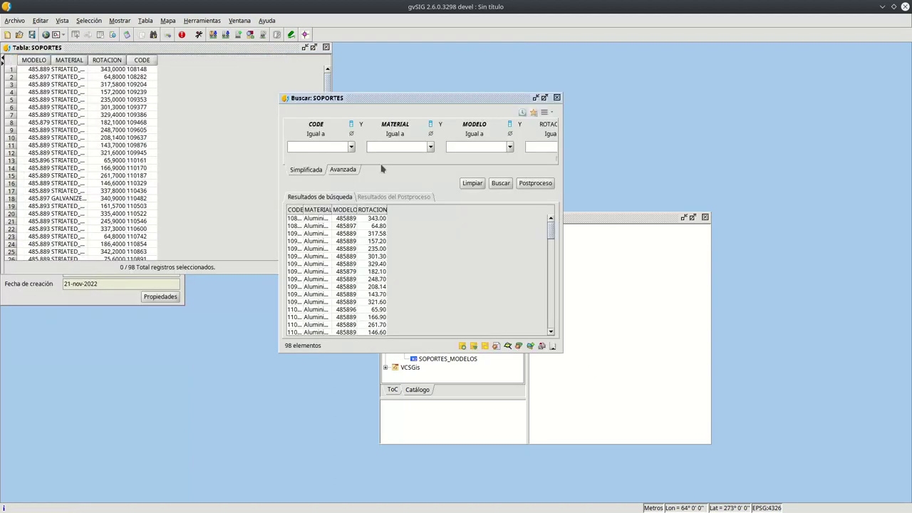
- Open the attribute selection for the CODE search condition and consult the modelo3.png diagram in Gwenview before returning to gvSIG
click(316, 124)
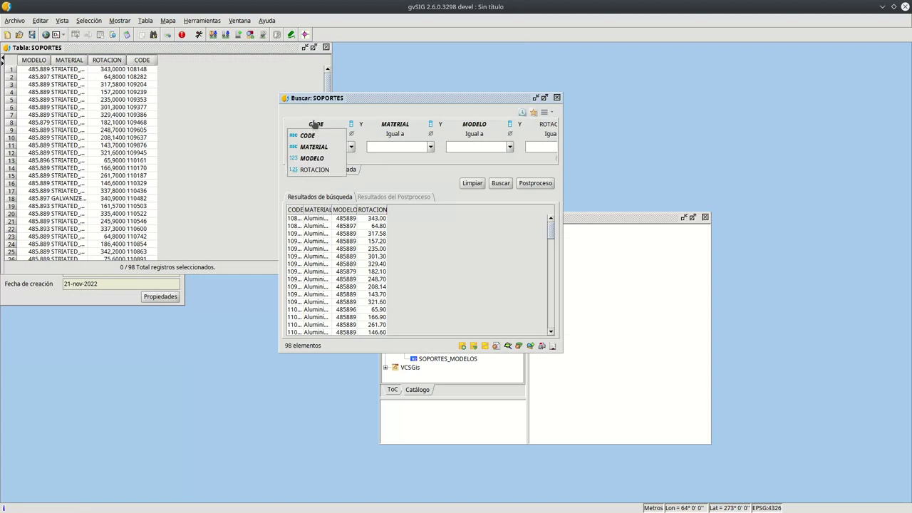
click(331, 128)
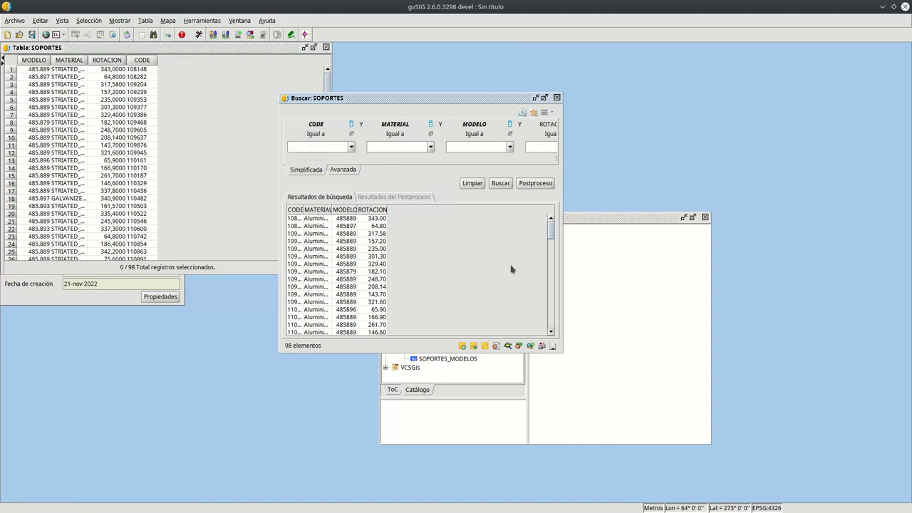
click(351, 125)
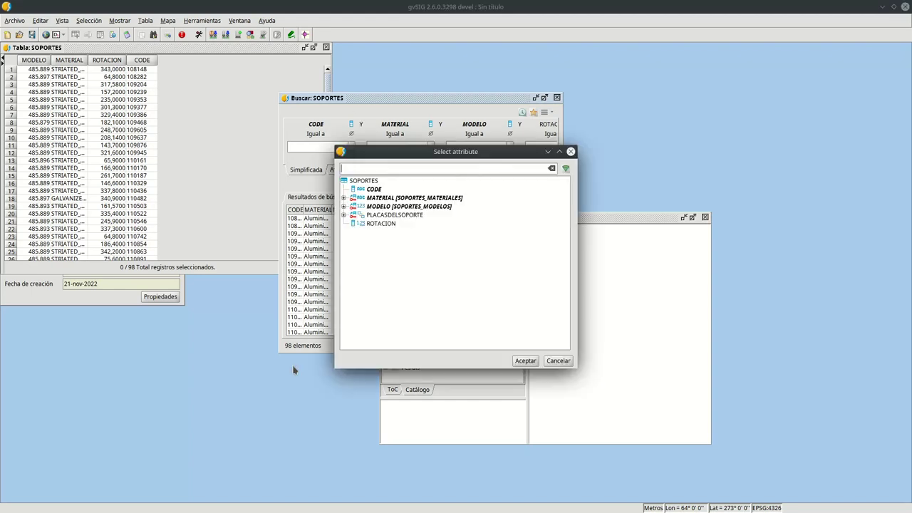
key(alt+Tab)
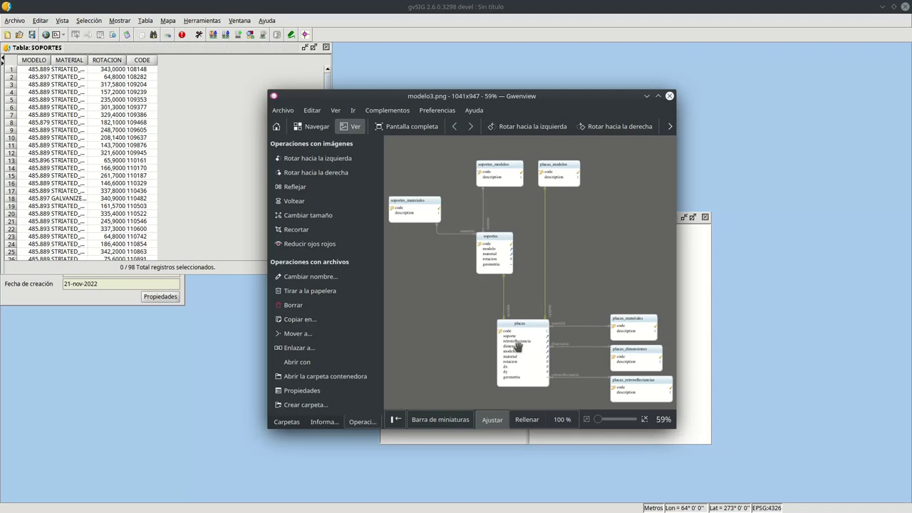
click(442, 19)
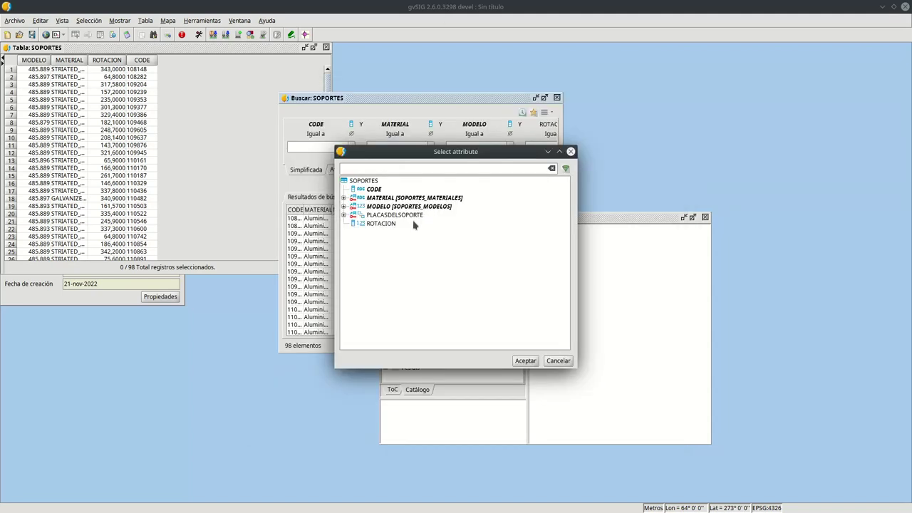
- Expand PLACASDELSOPORTE and set its MATERIAL [PLACAS_MATERIALES] attribute as the first search condition in place of CODE
click(343, 215)
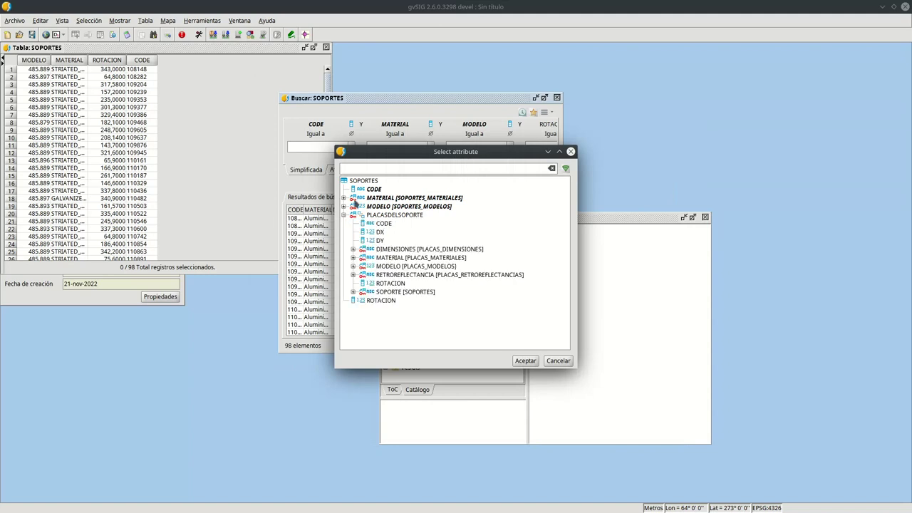
drag(382, 159, 418, 155)
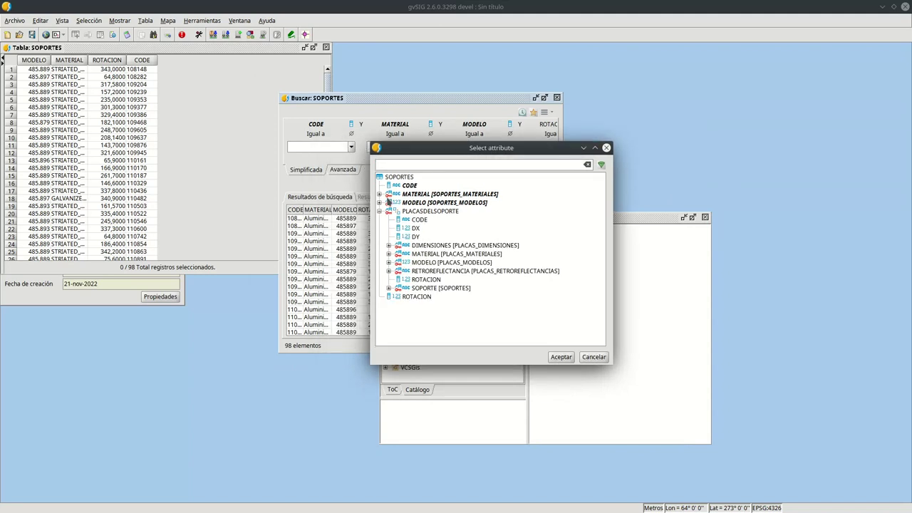
click(436, 213)
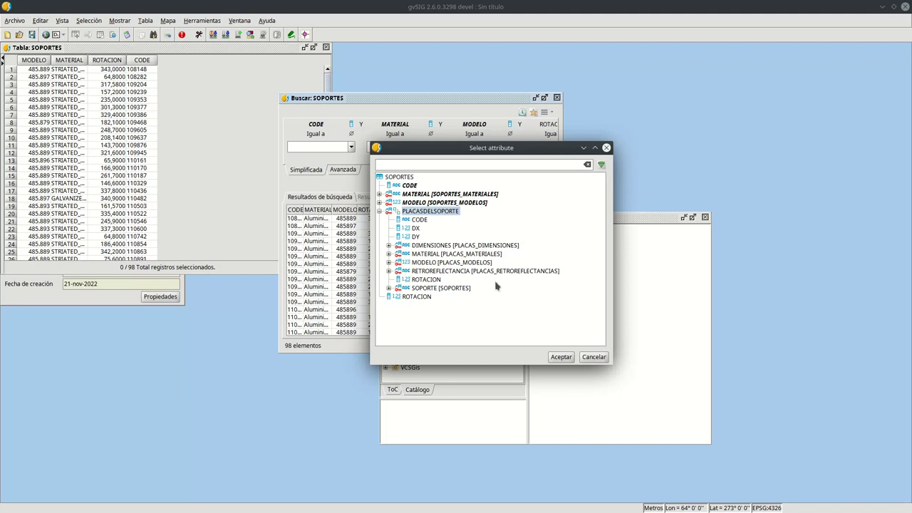
click(452, 255)
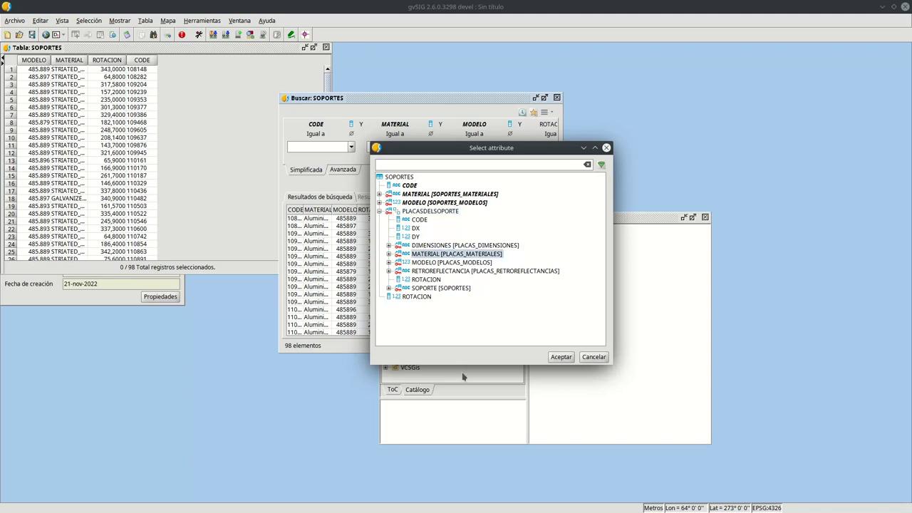
click(561, 357)
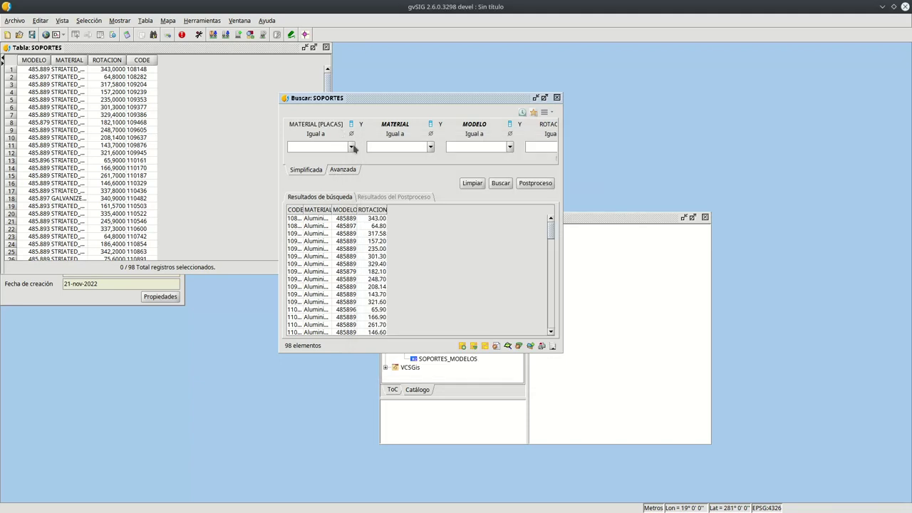
- Search for the supports whose plates have the material Acero
click(351, 147)
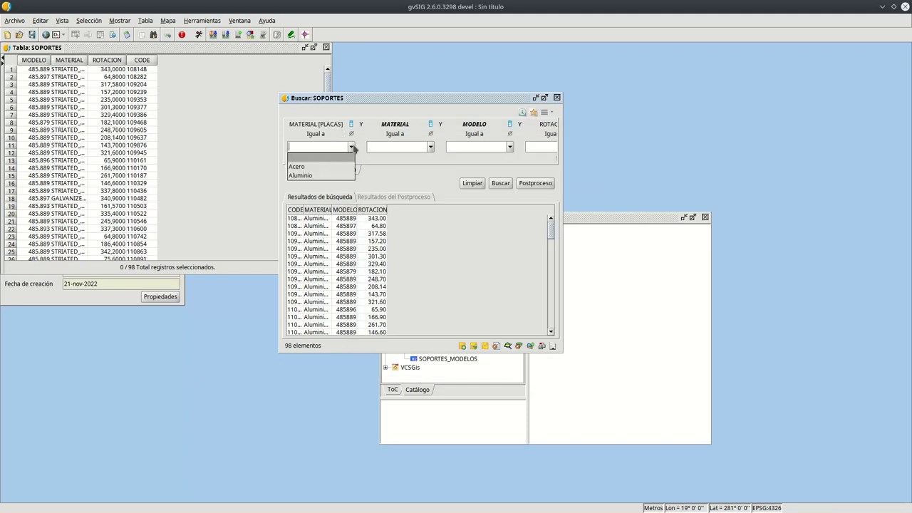
click(311, 166)
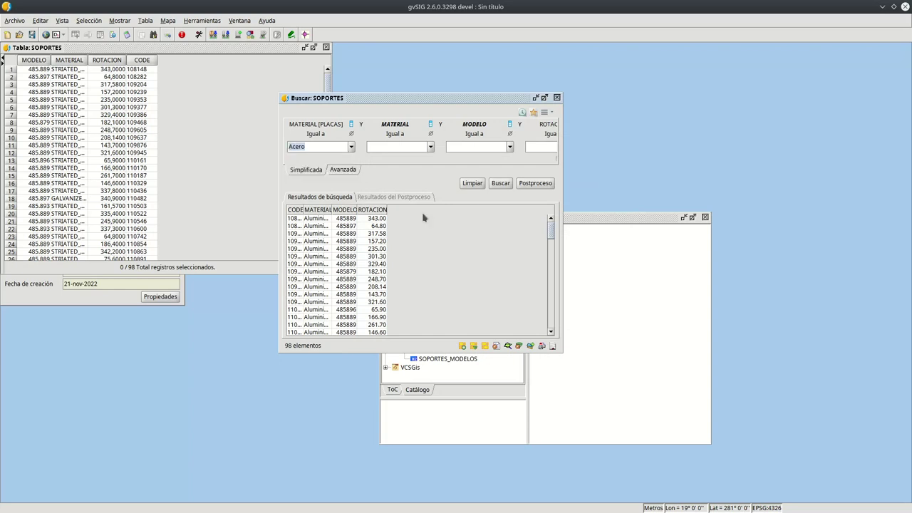
click(503, 183)
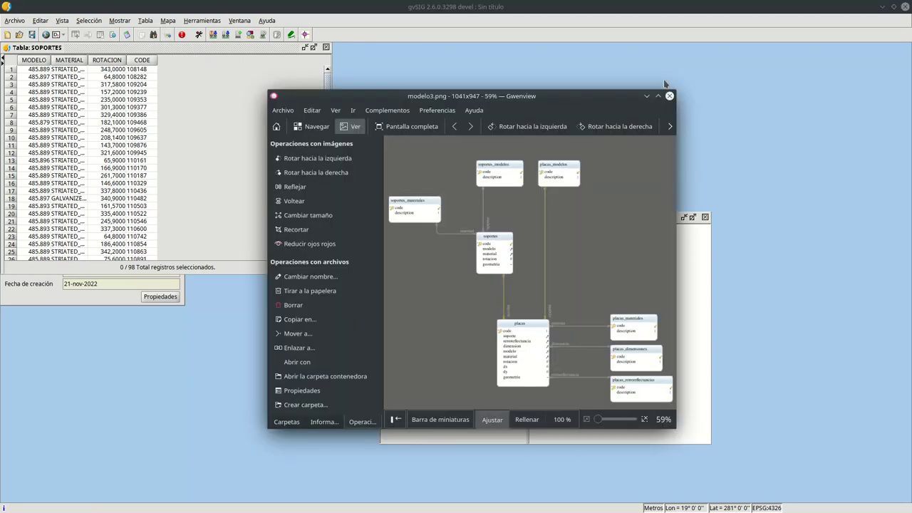
- Examine the relations between soportes, placas and their related tables in the enlarged modelo3.png diagram in Gwenview, and return to gvSIG
key(ctrl+q)
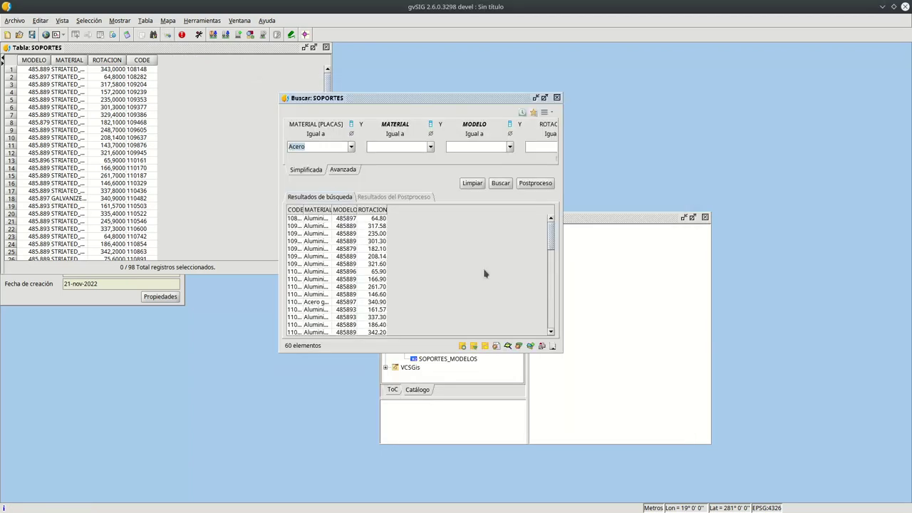
key(alt+Tab)
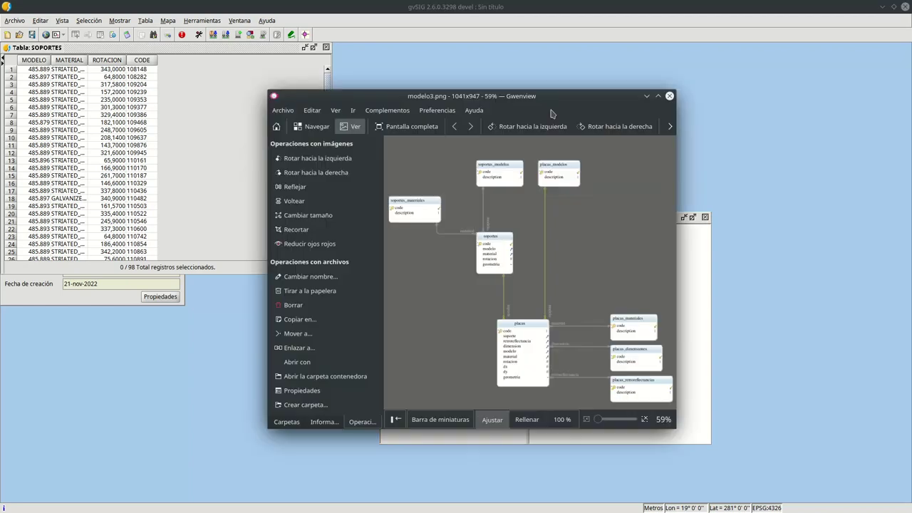
click(657, 96)
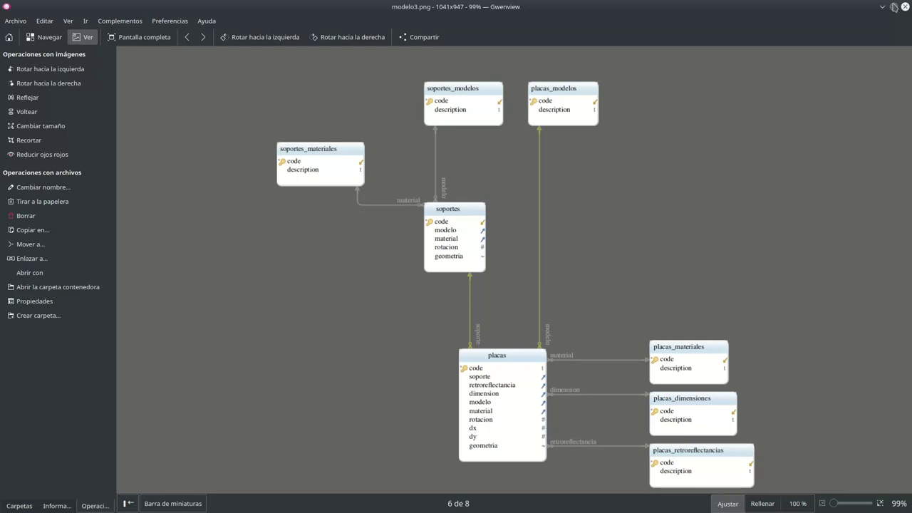
click(894, 8)
click(382, 9)
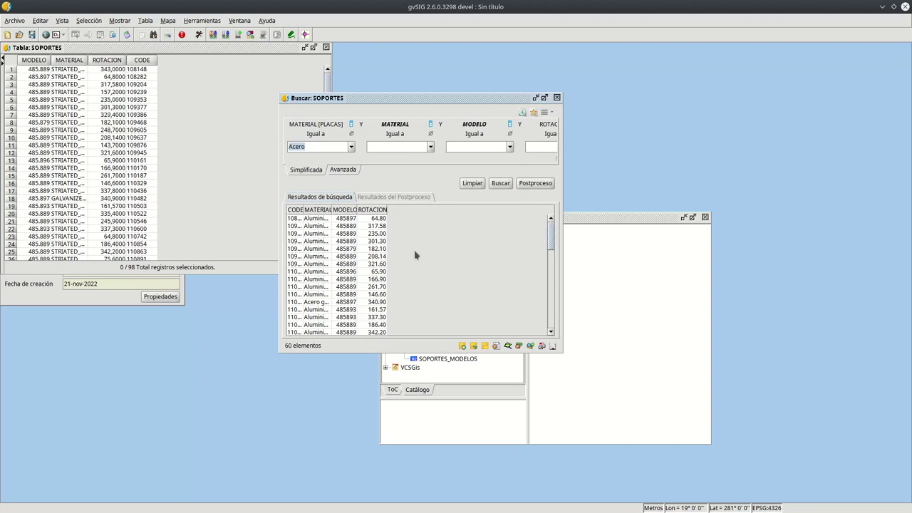
- Close the SOPORTES search and table, and reposition the view window closer to the project manager
click(557, 98)
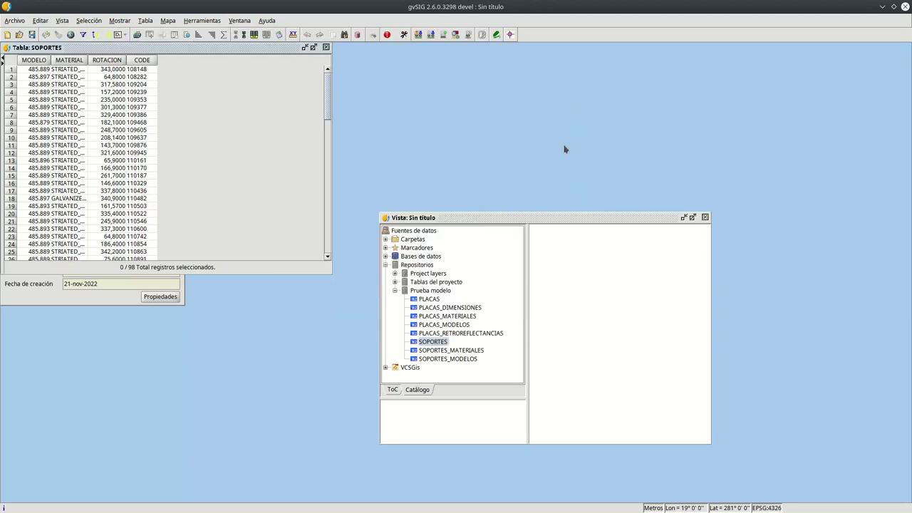
drag(258, 47, 419, 152)
click(487, 154)
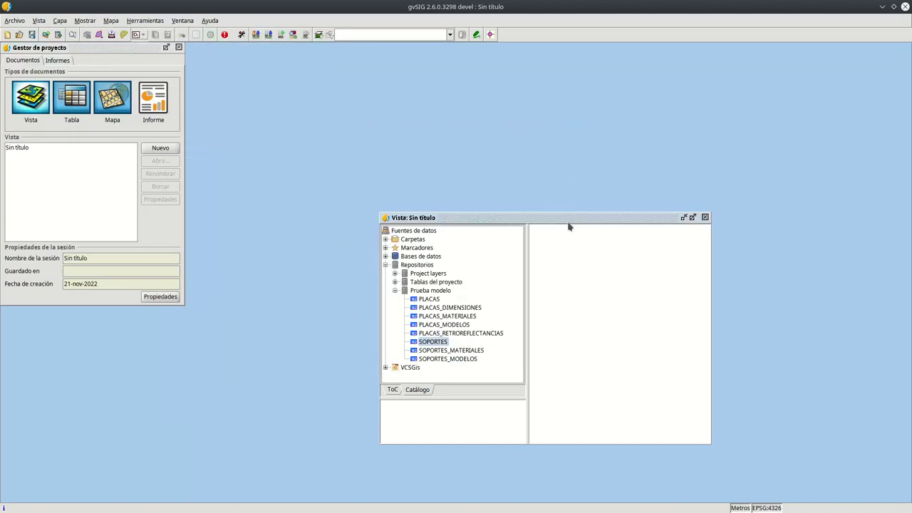
drag(568, 226, 447, 201)
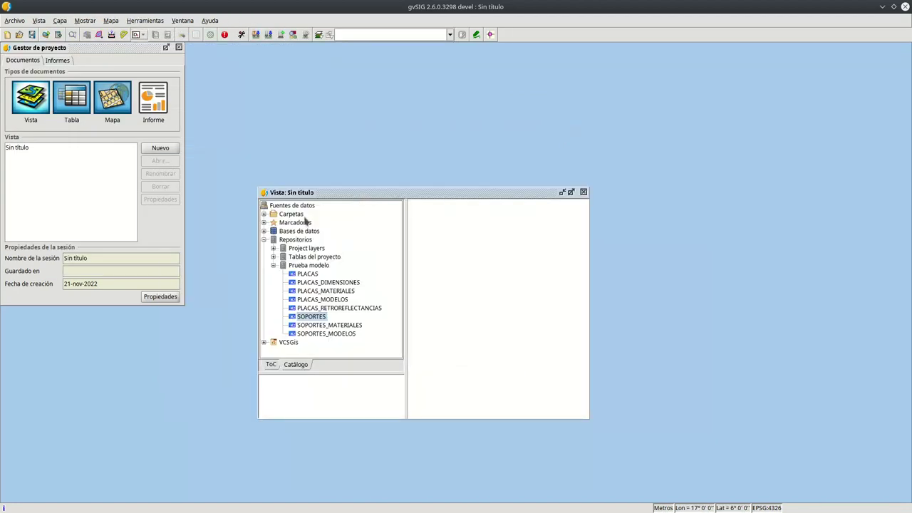